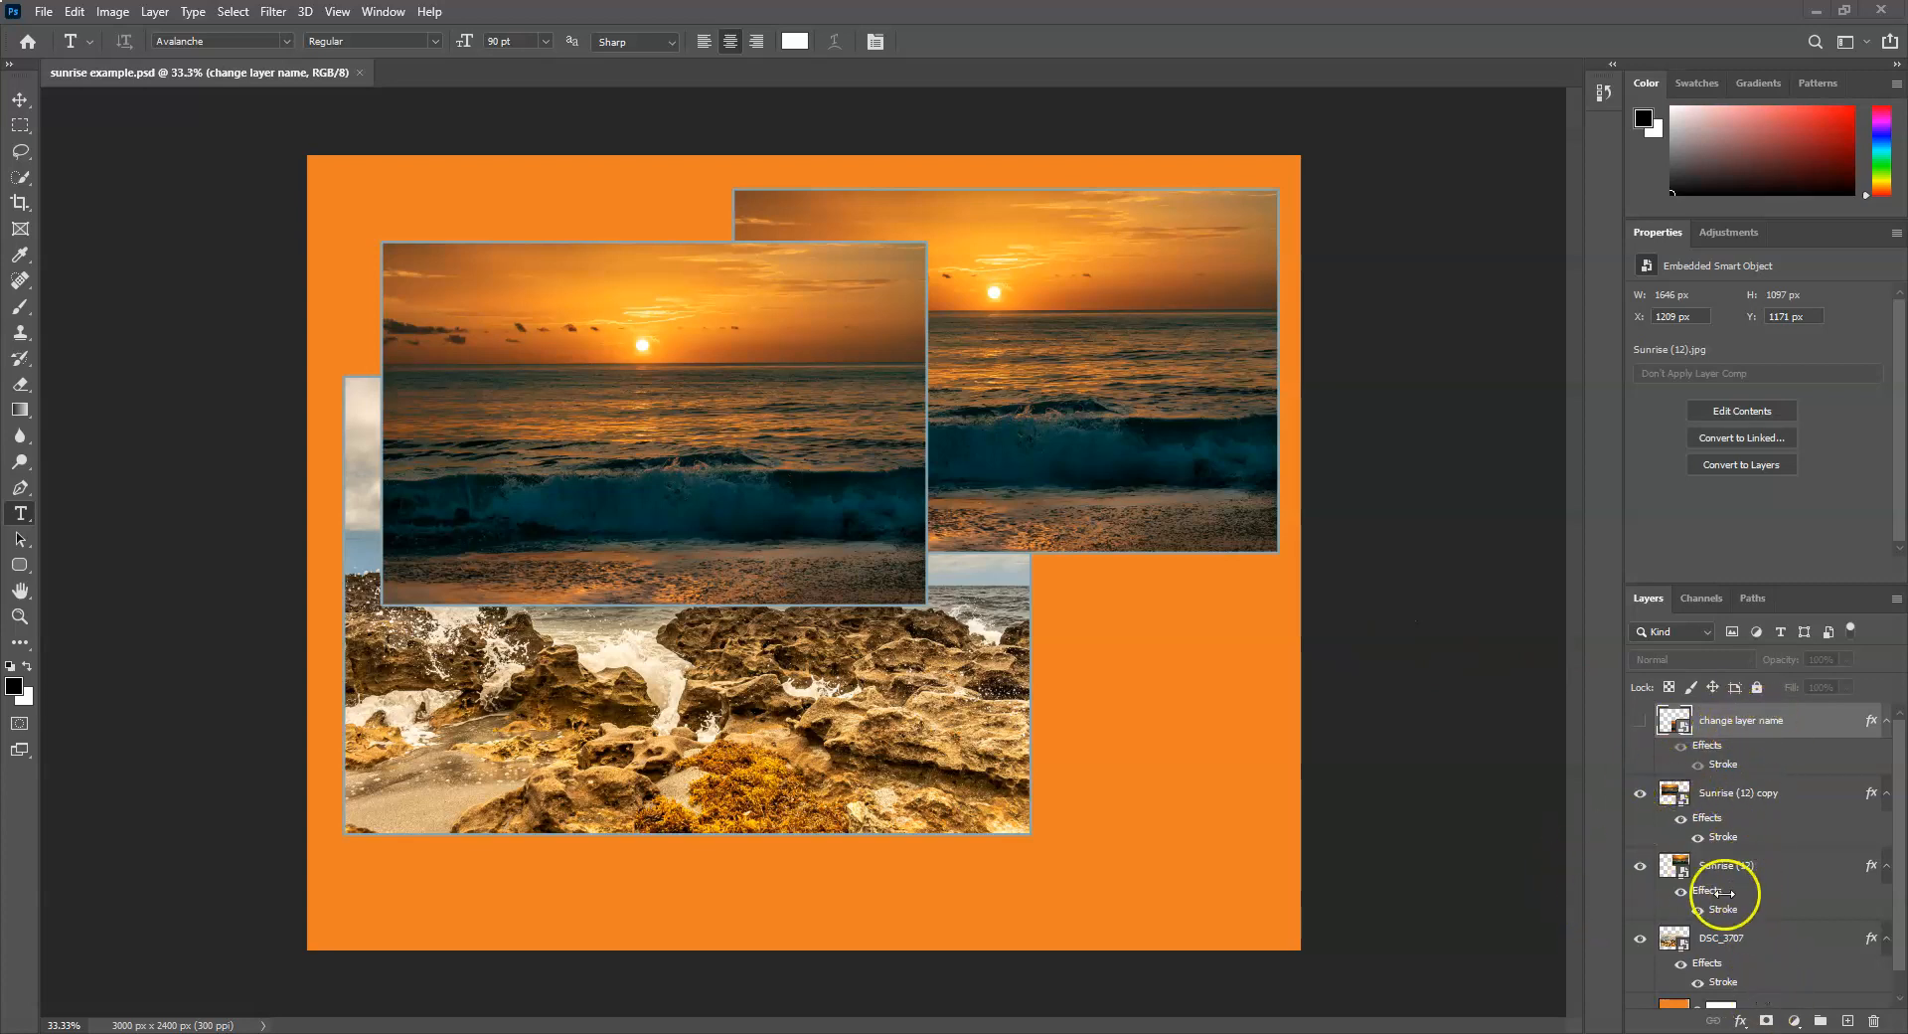
# Reorder the layers so that Sunrise (12) sits above the change layer name layer and DSC_3707 is at the very top.
pyautogui.scroll(-1, 1773, 901)
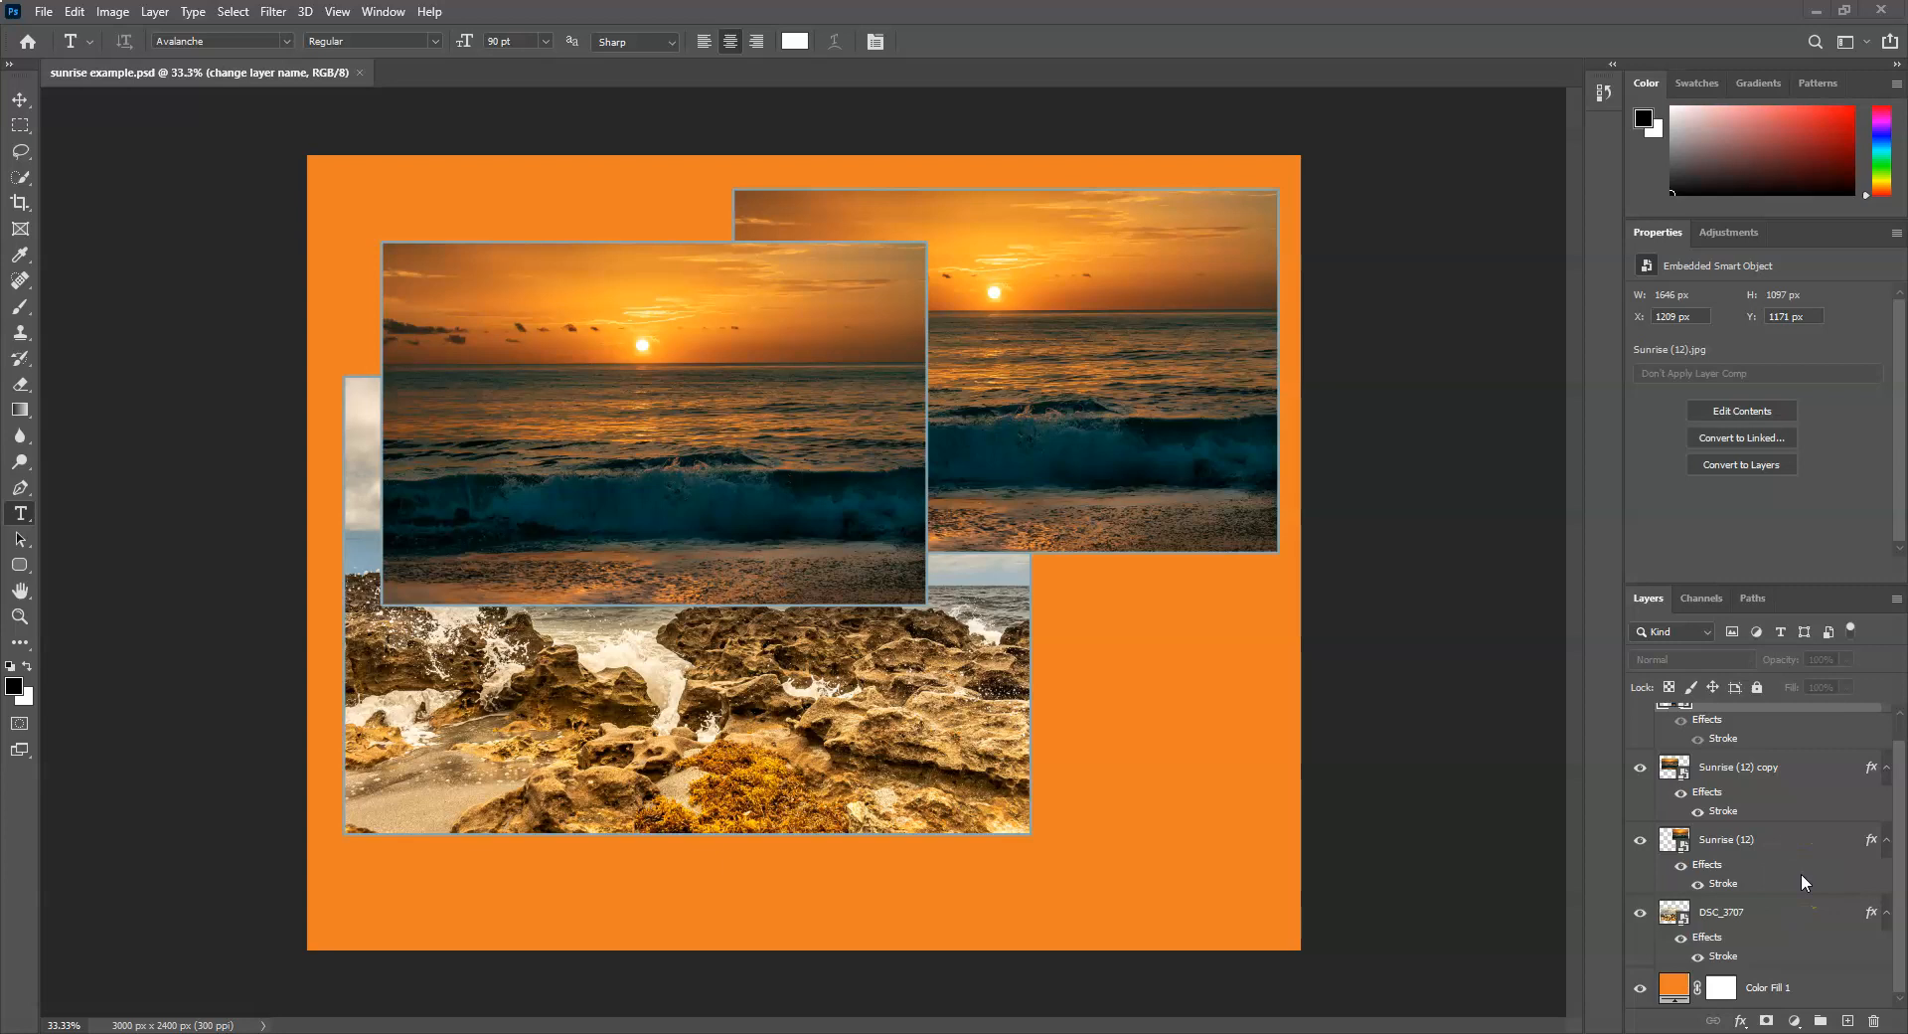
pyautogui.scroll(1, 1785, 884)
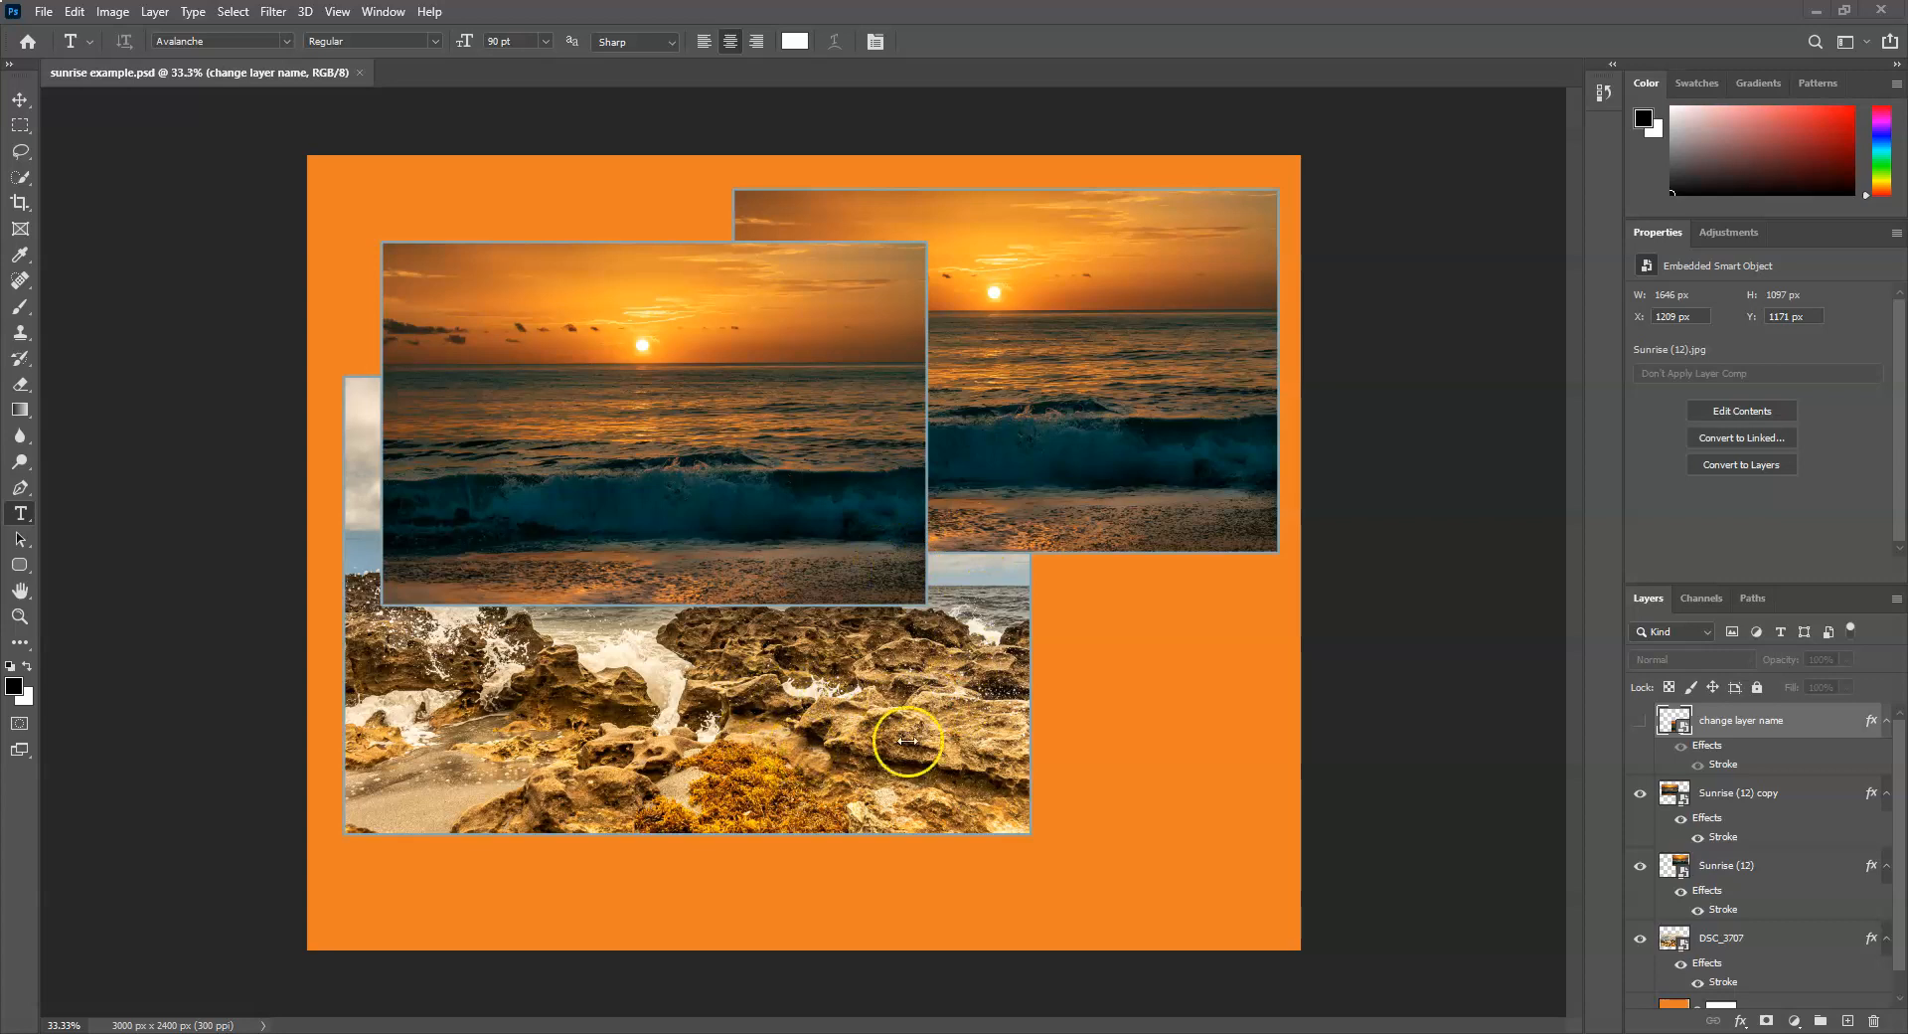
pyautogui.click(1750, 938)
pyautogui.moveTo(1760, 938)
pyautogui.mouseDown()
pyautogui.moveTo(1723, 708)
pyautogui.moveTo(1759, 715)
pyautogui.moveTo(1787, 924)
pyautogui.mouseUp()
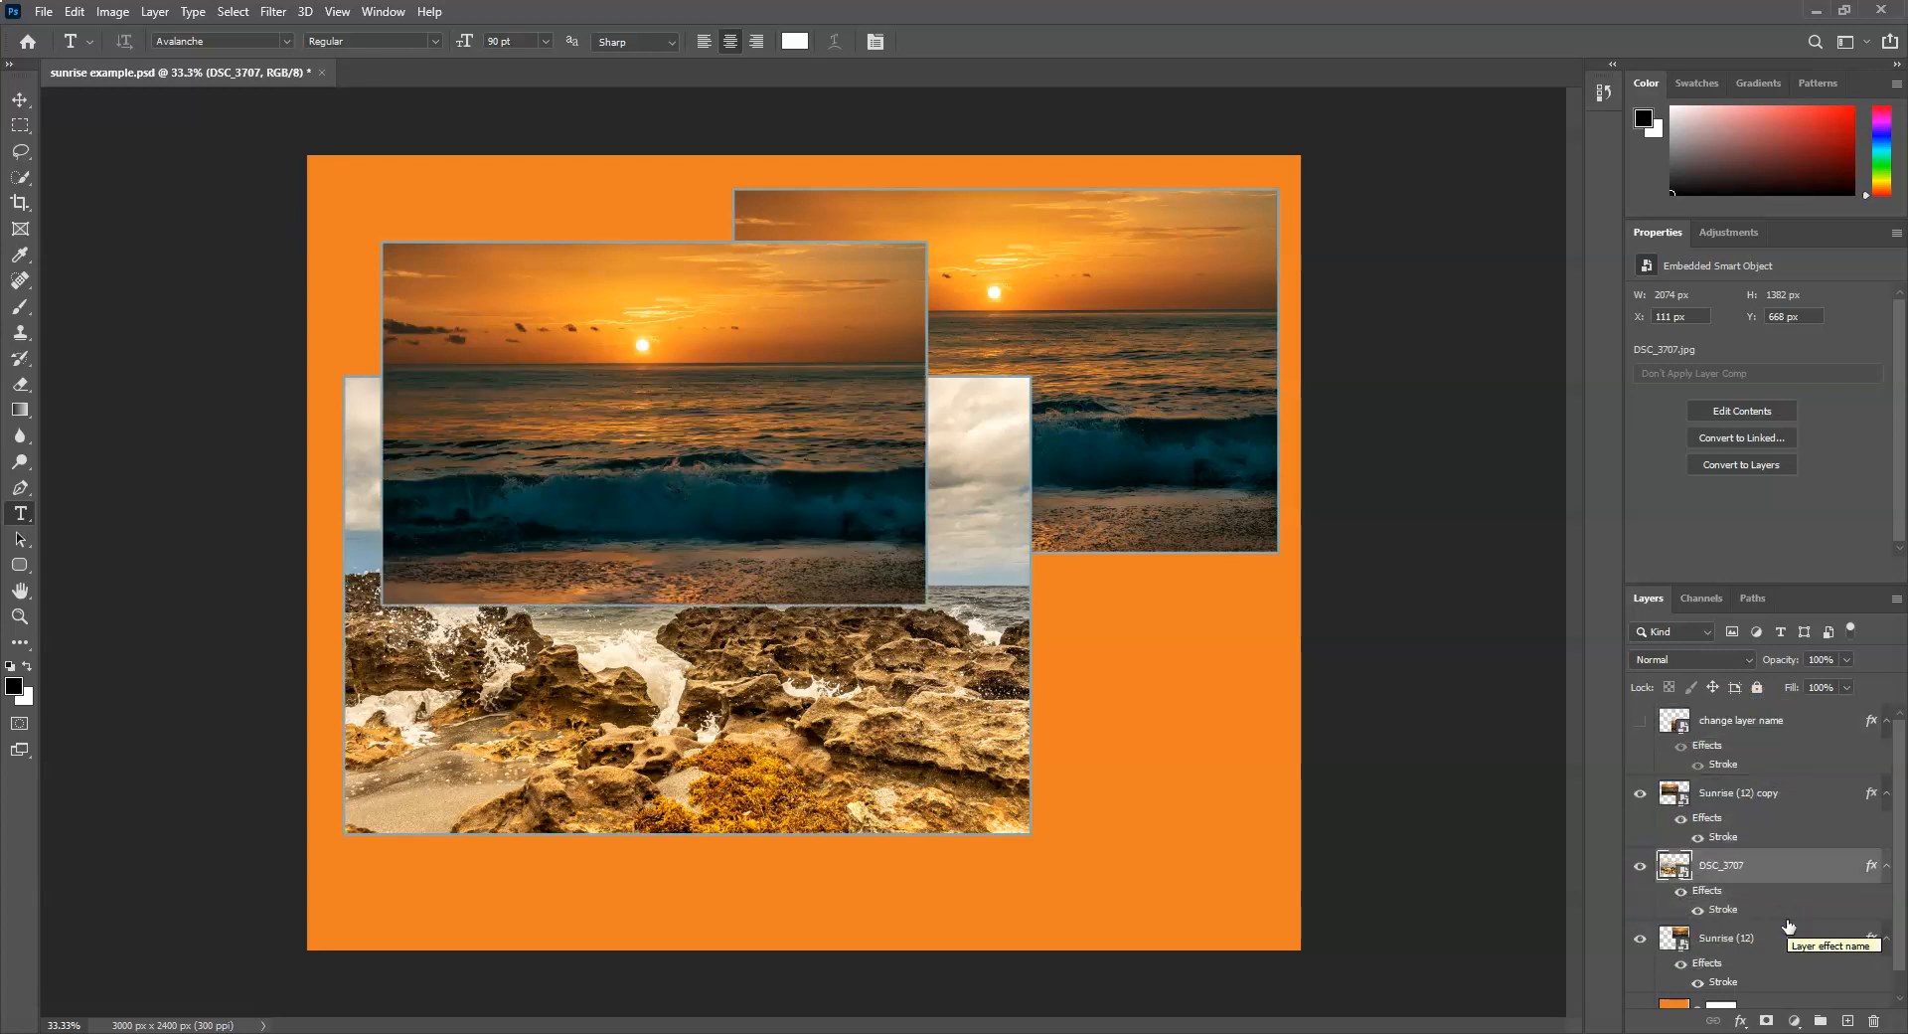
pyautogui.click(1786, 936)
pyautogui.moveTo(1786, 942); pyautogui.dragTo(1759, 709)
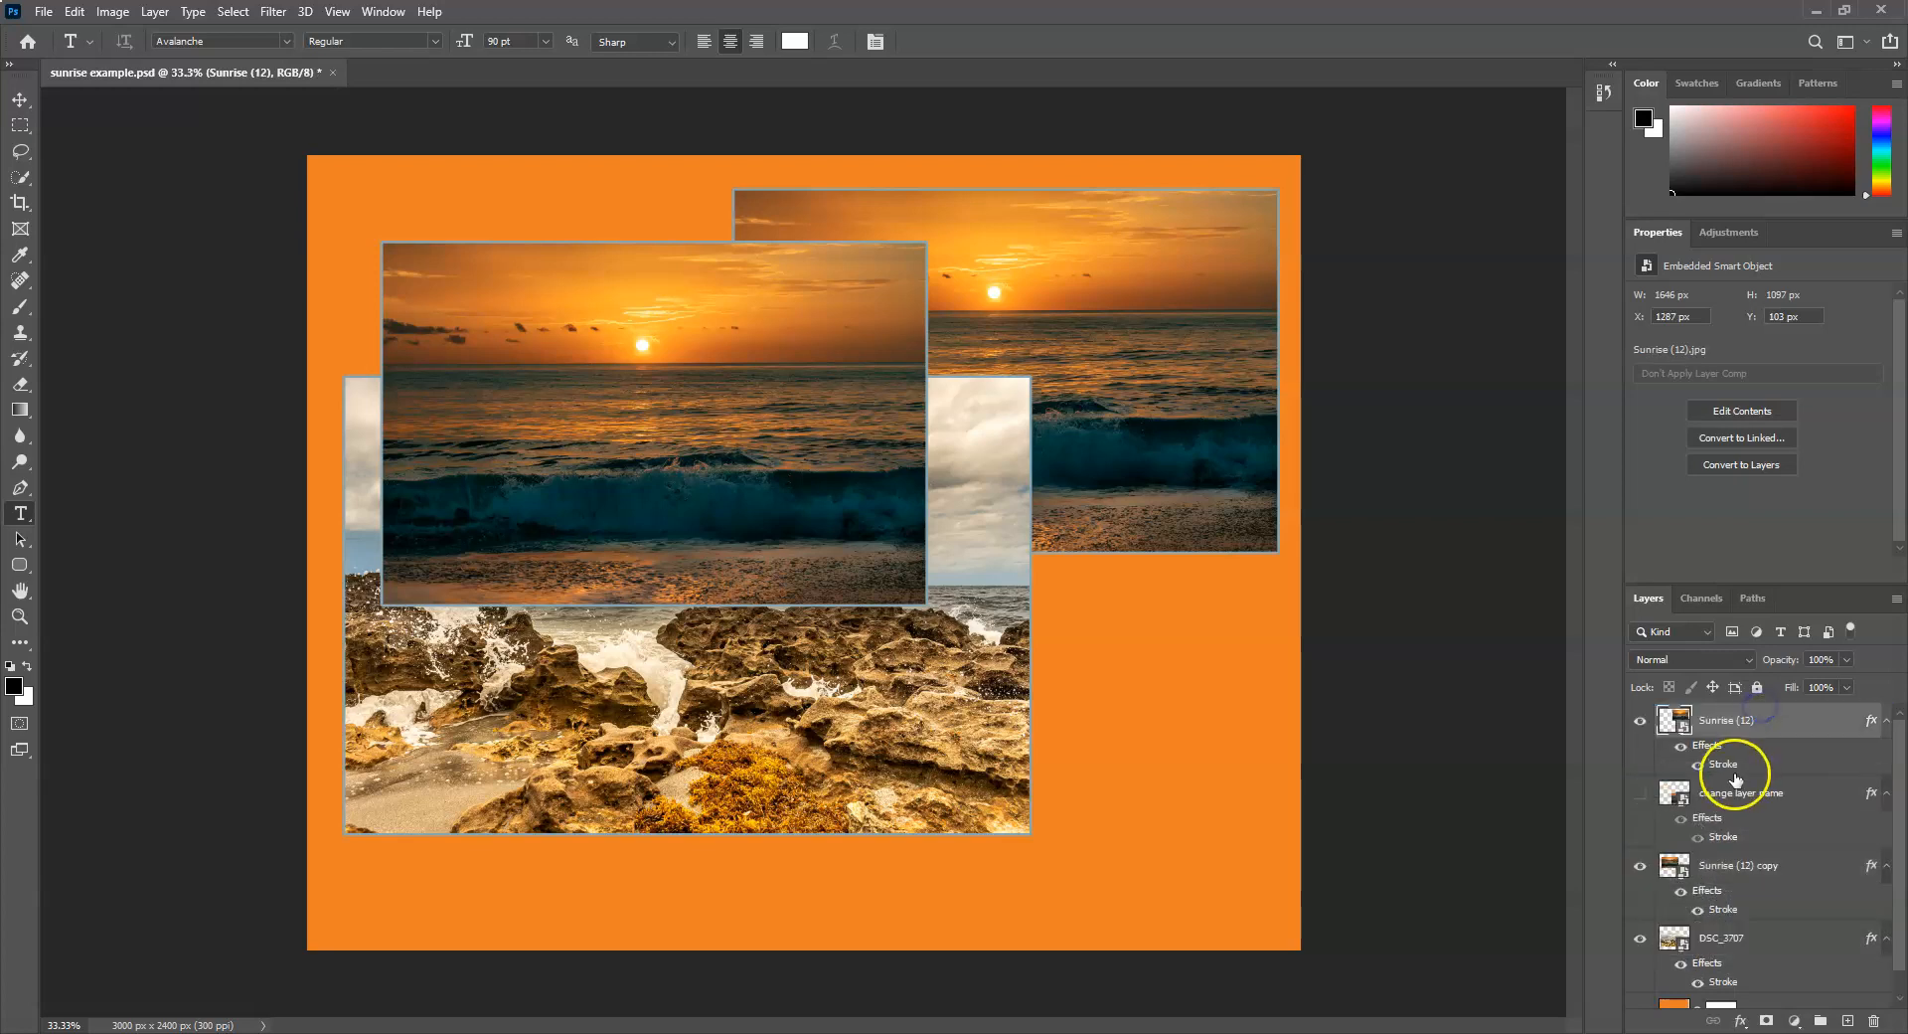
pyautogui.moveTo(1753, 955); pyautogui.dragTo(1734, 715)
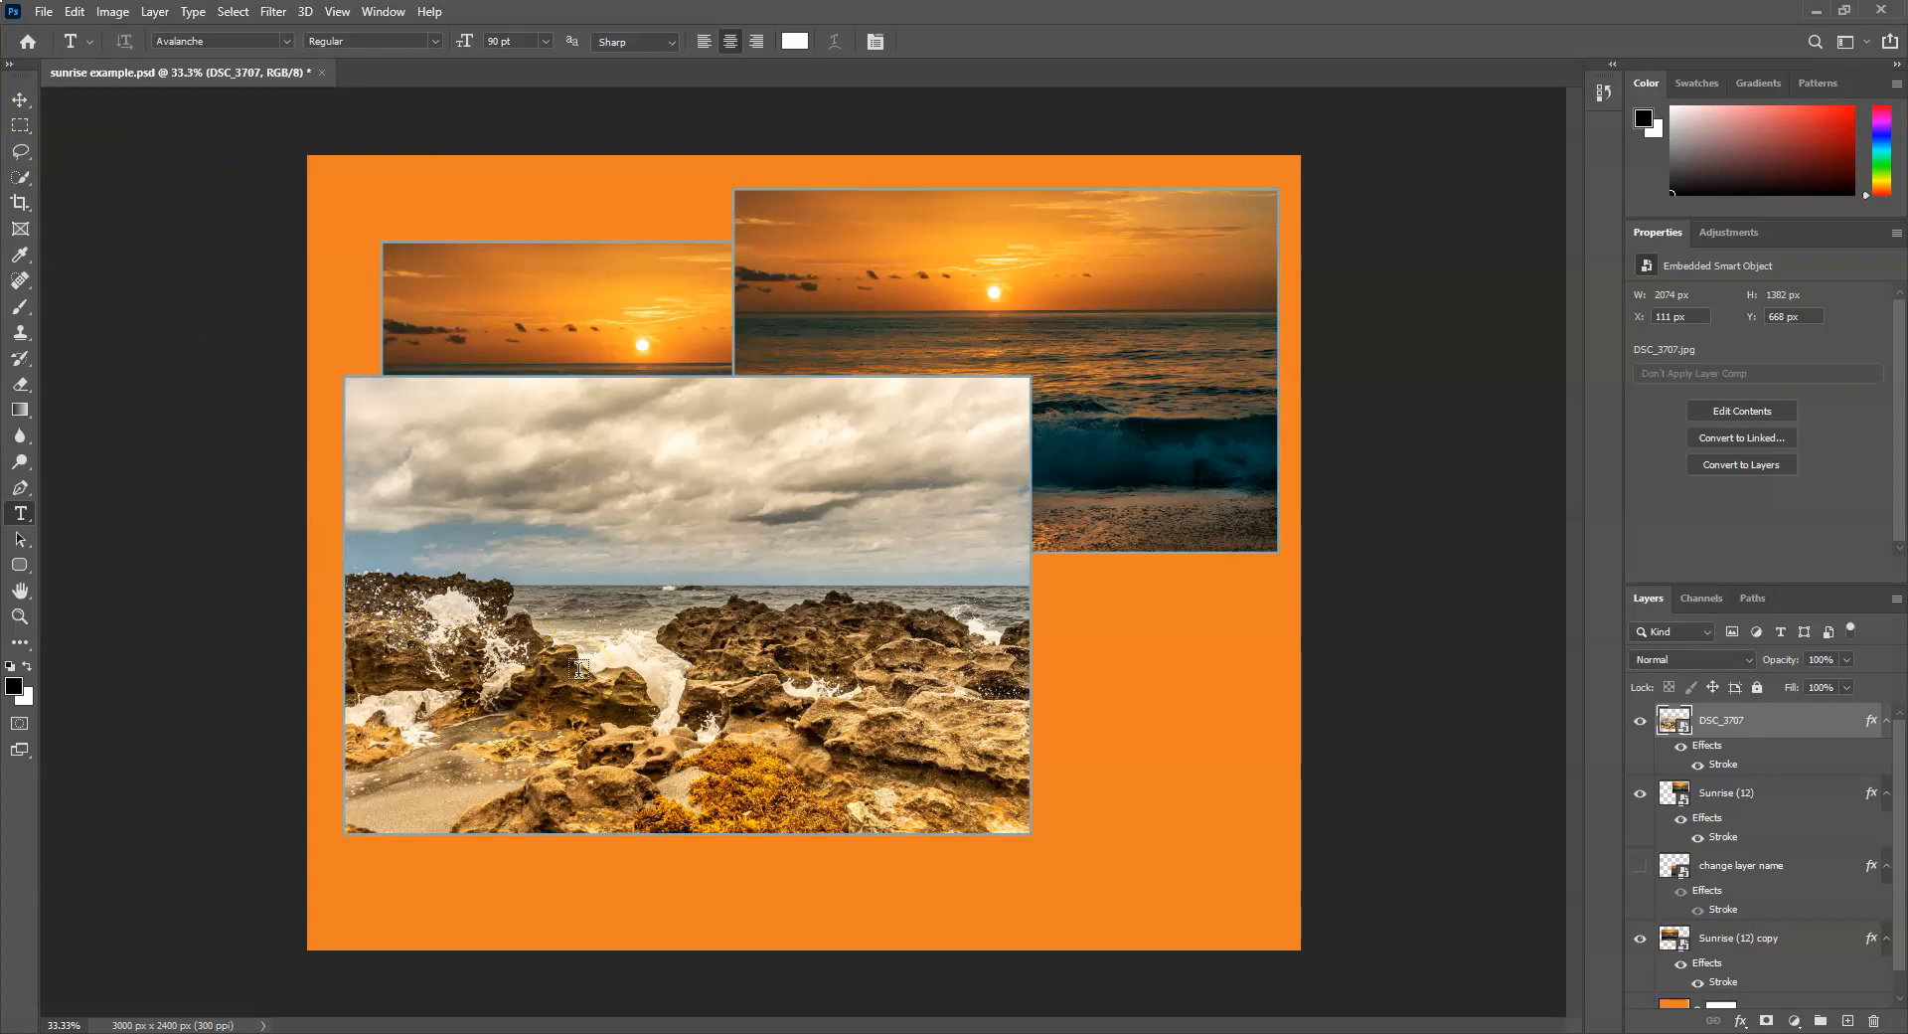
# Move the DSC_3707 photo up and to the right on the canvas, to about X 438 px, Y 509 px.
pyautogui.press('v')
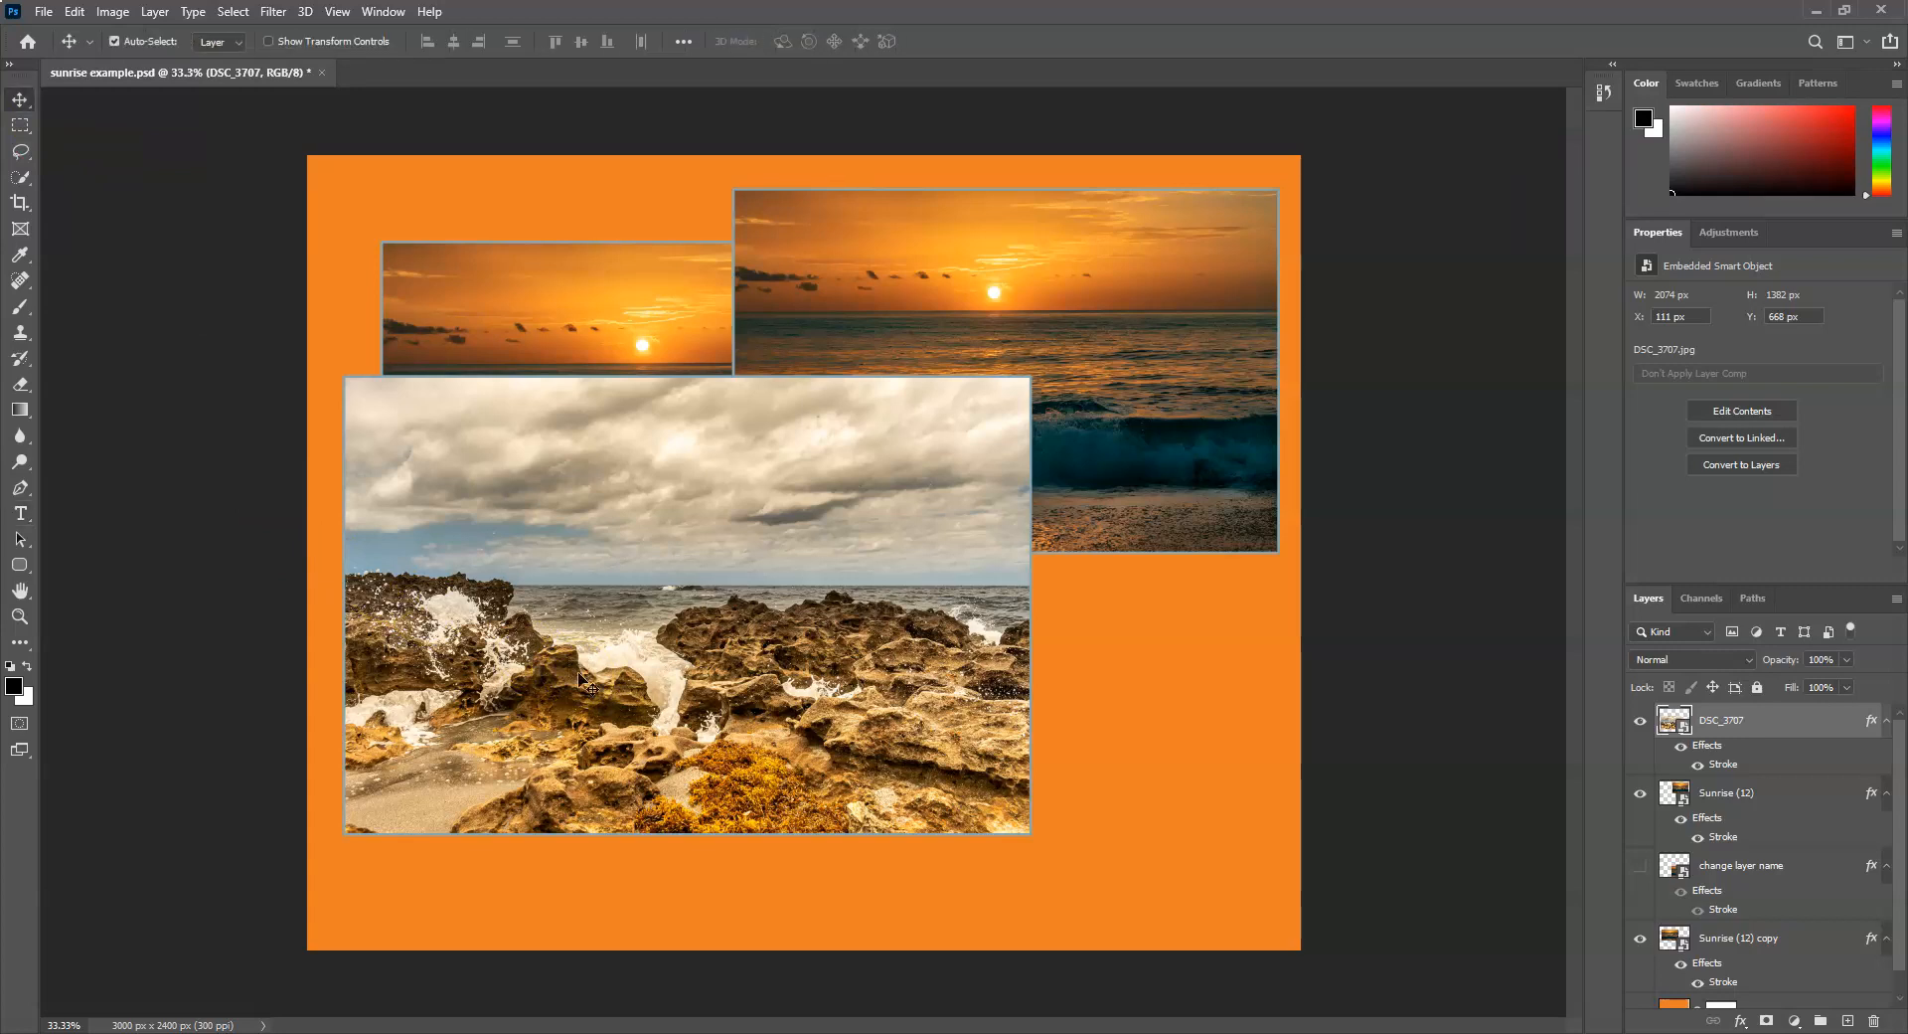
pyautogui.moveTo(596, 520); pyautogui.dragTo(651, 493)
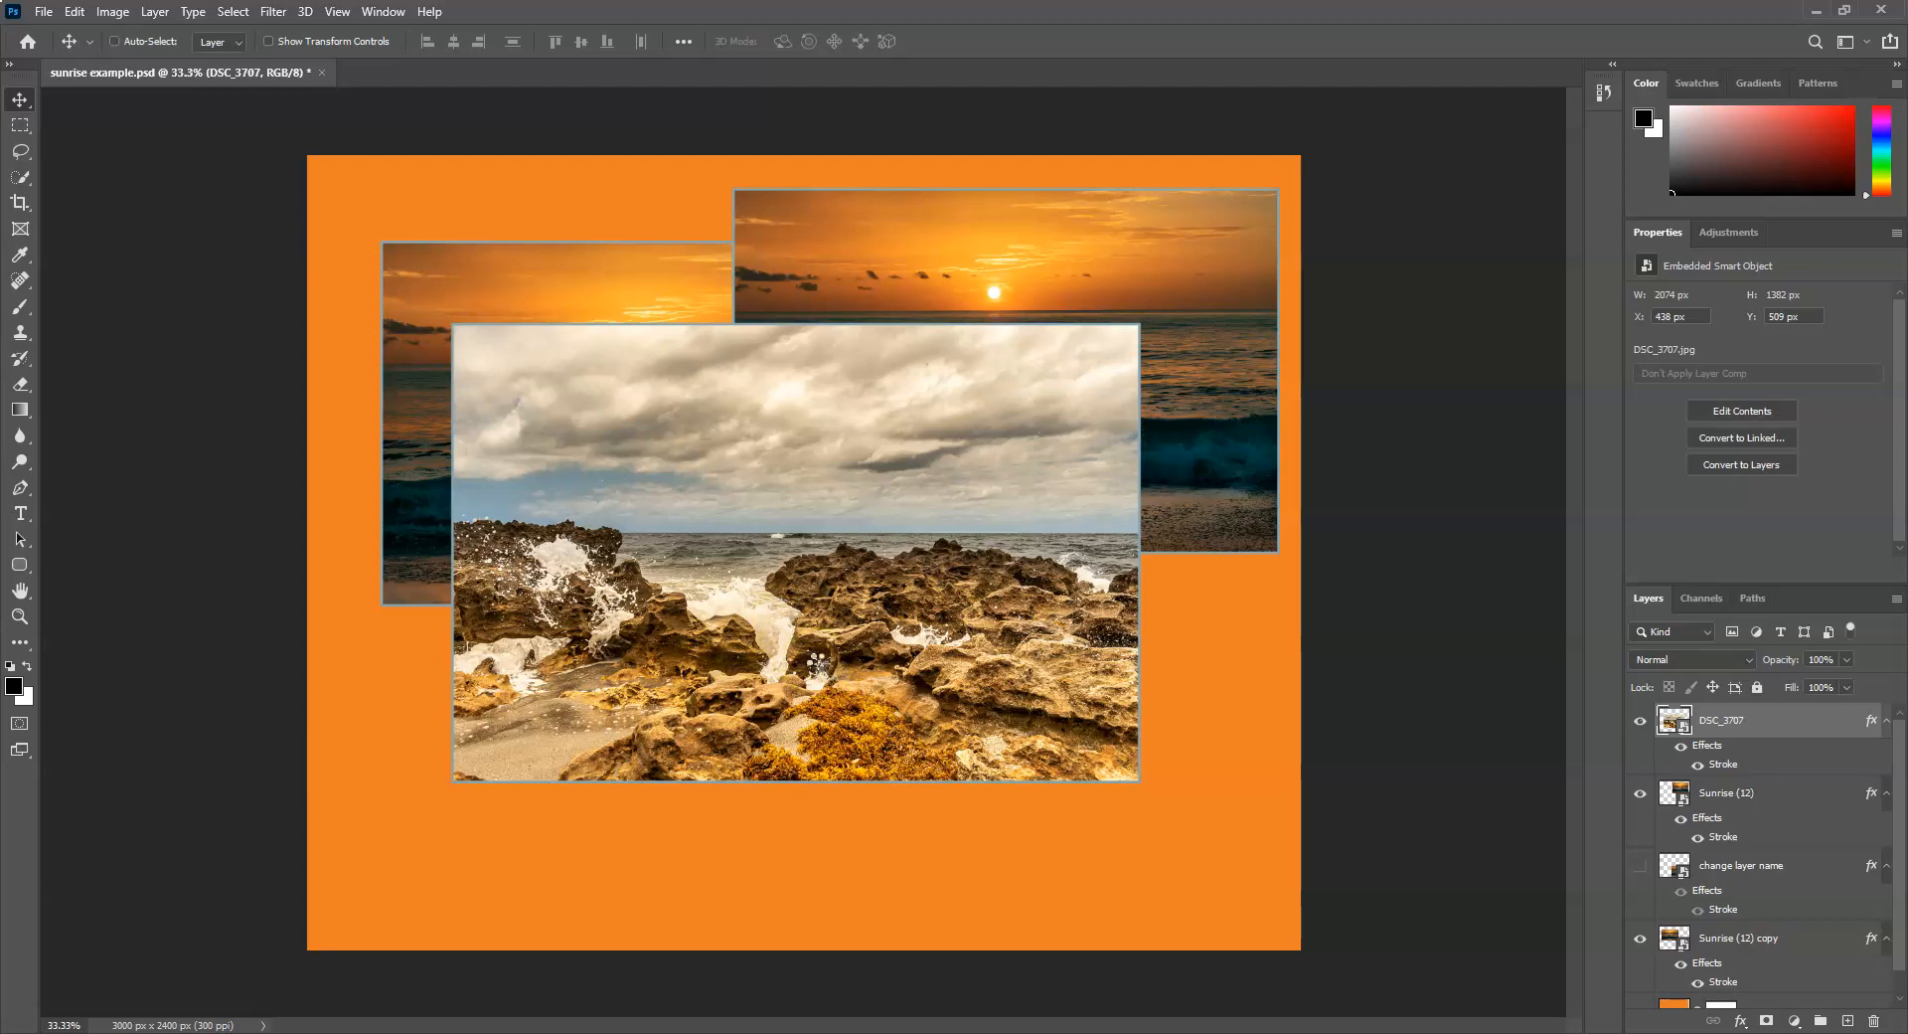
pyautogui.hotkey('ctrl', 't')
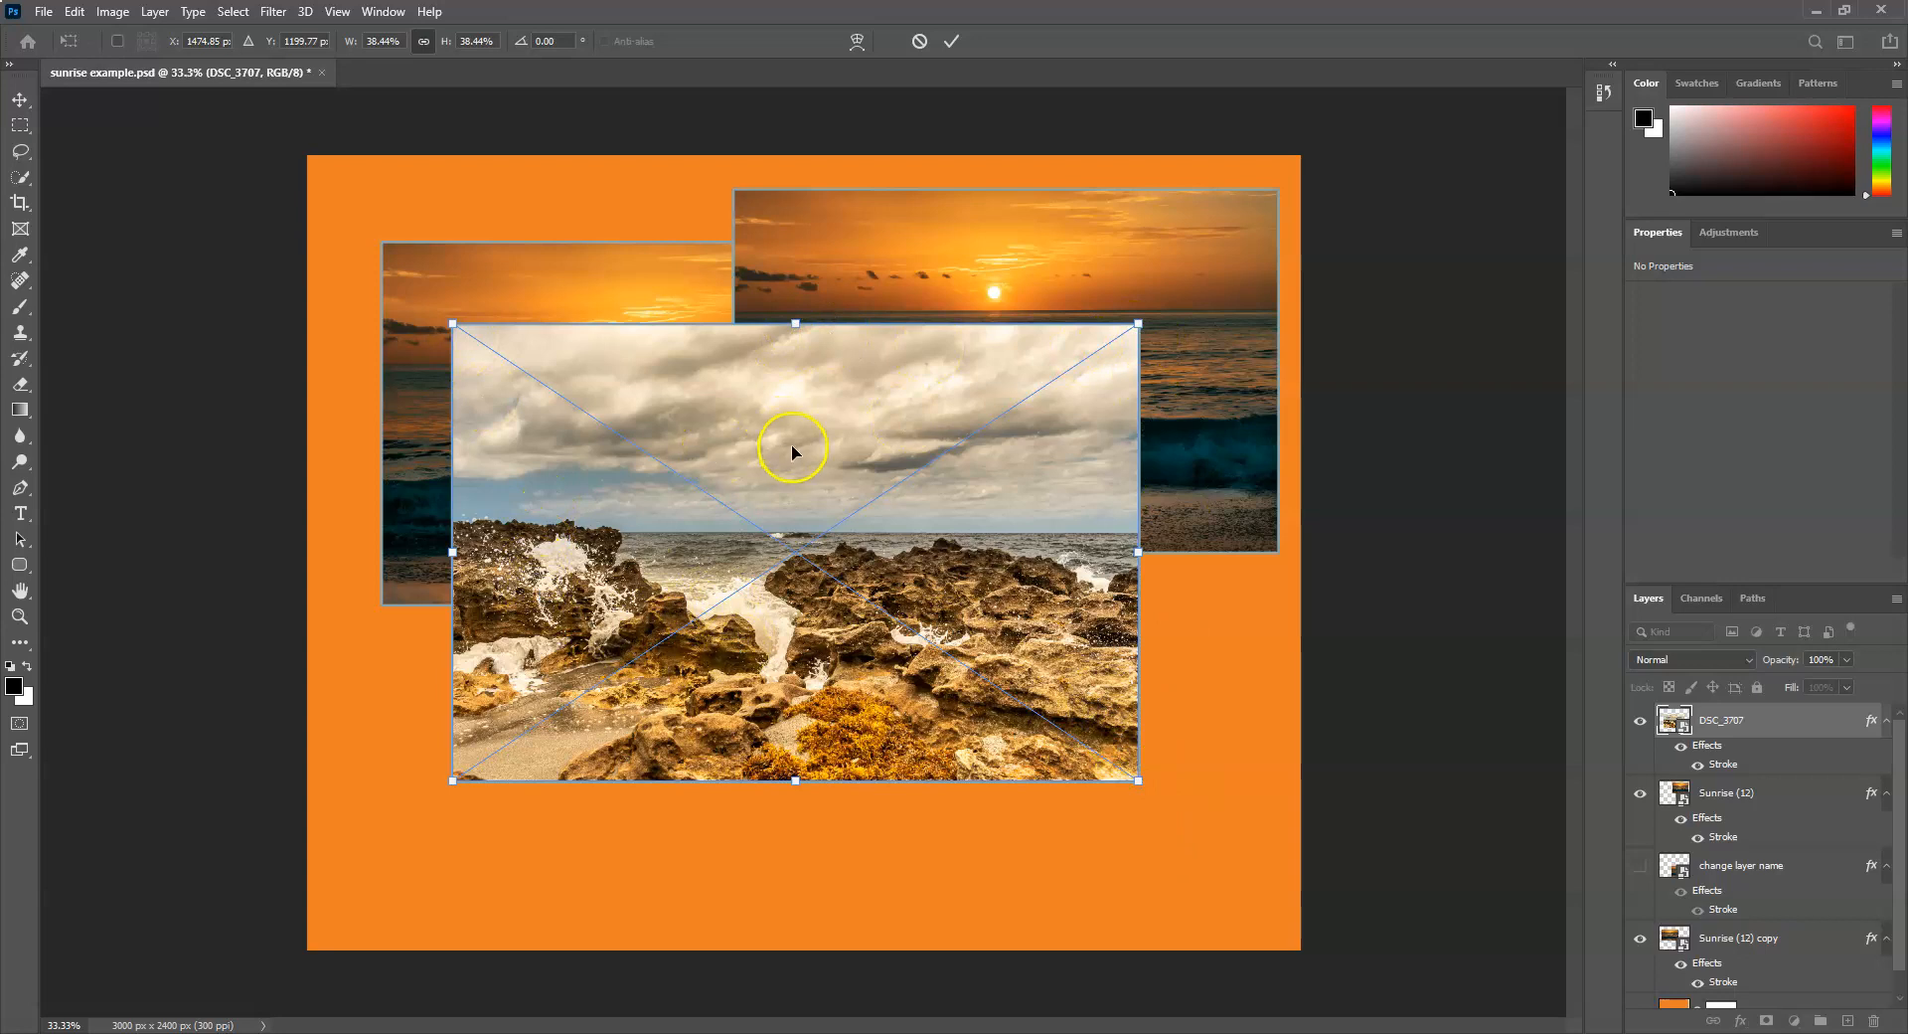
pyautogui.press('Return')
# Resize the DSC_3707 photo proportionally from its corners with Free Transform to about 38.5%, placed at about X 561 px, Y 591 px.
pyautogui.click(74, 12)
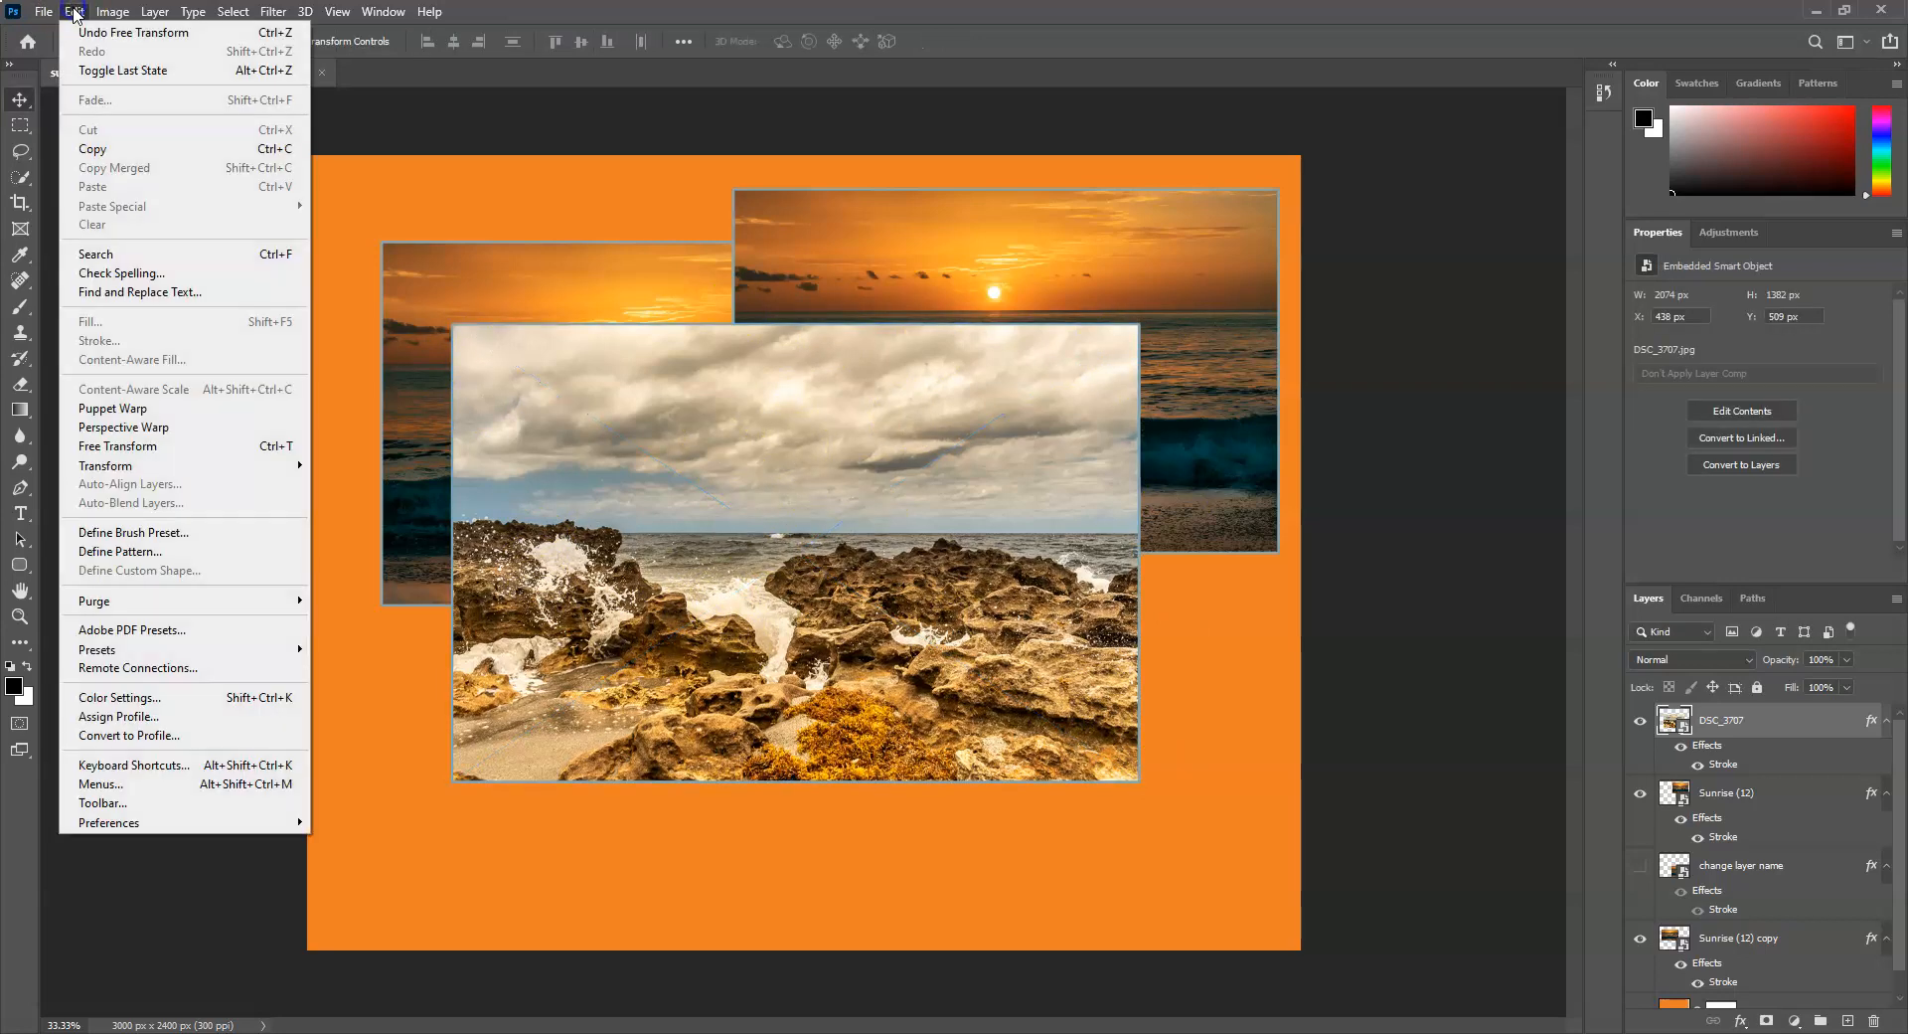
pyautogui.moveTo(135, 471)
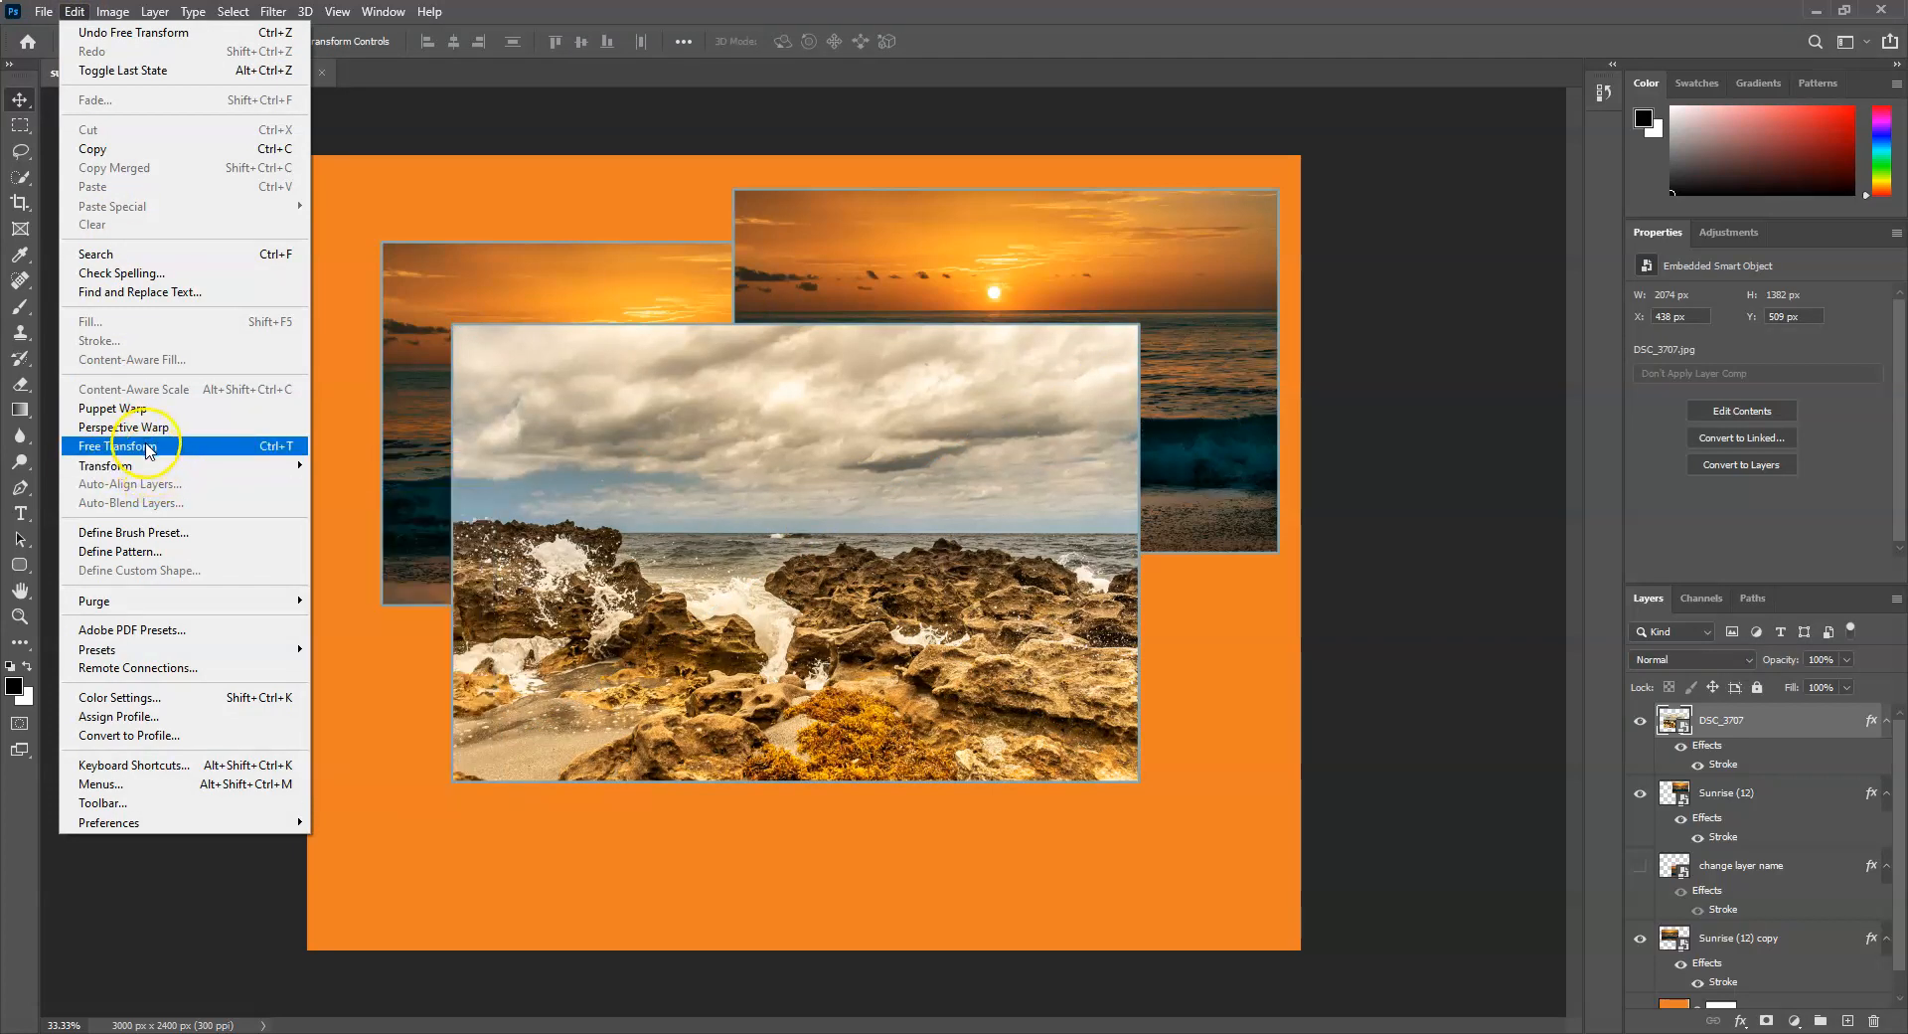
pyautogui.click(140, 447)
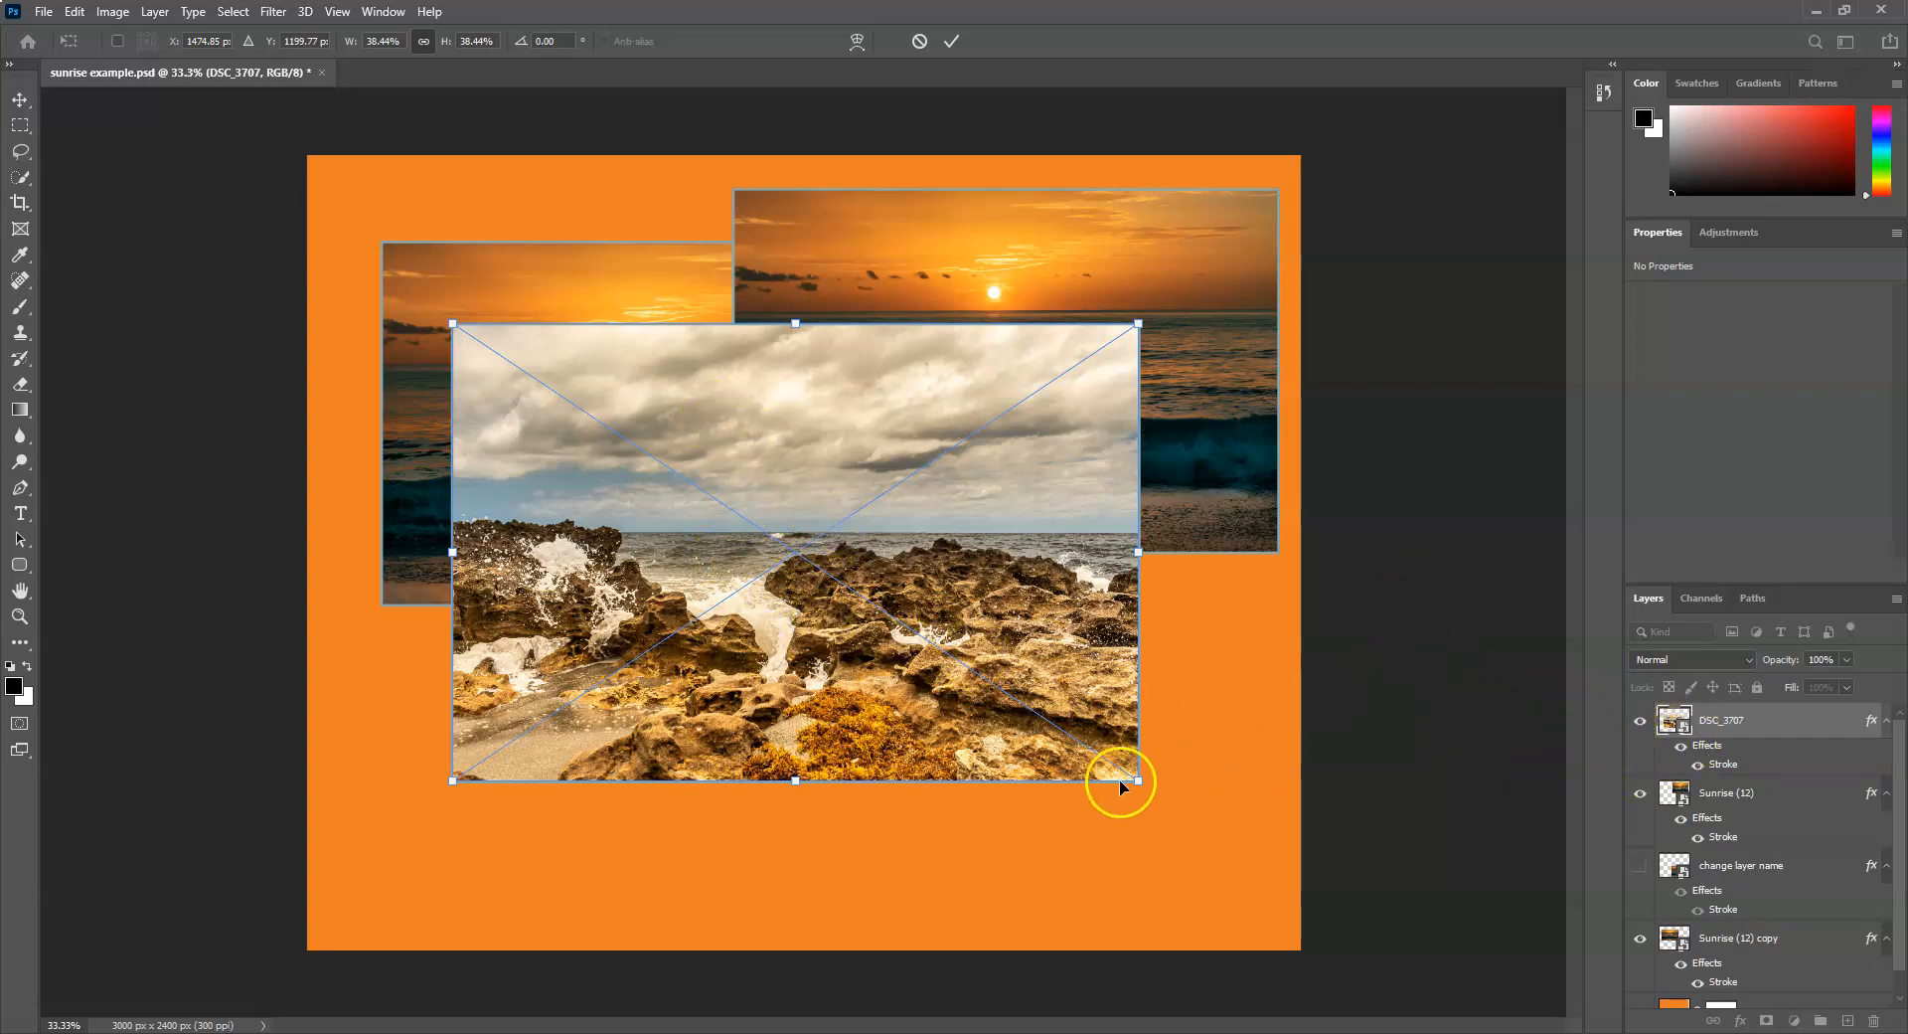
pyautogui.moveTo(1137, 780); pyautogui.dragTo(349, 291)
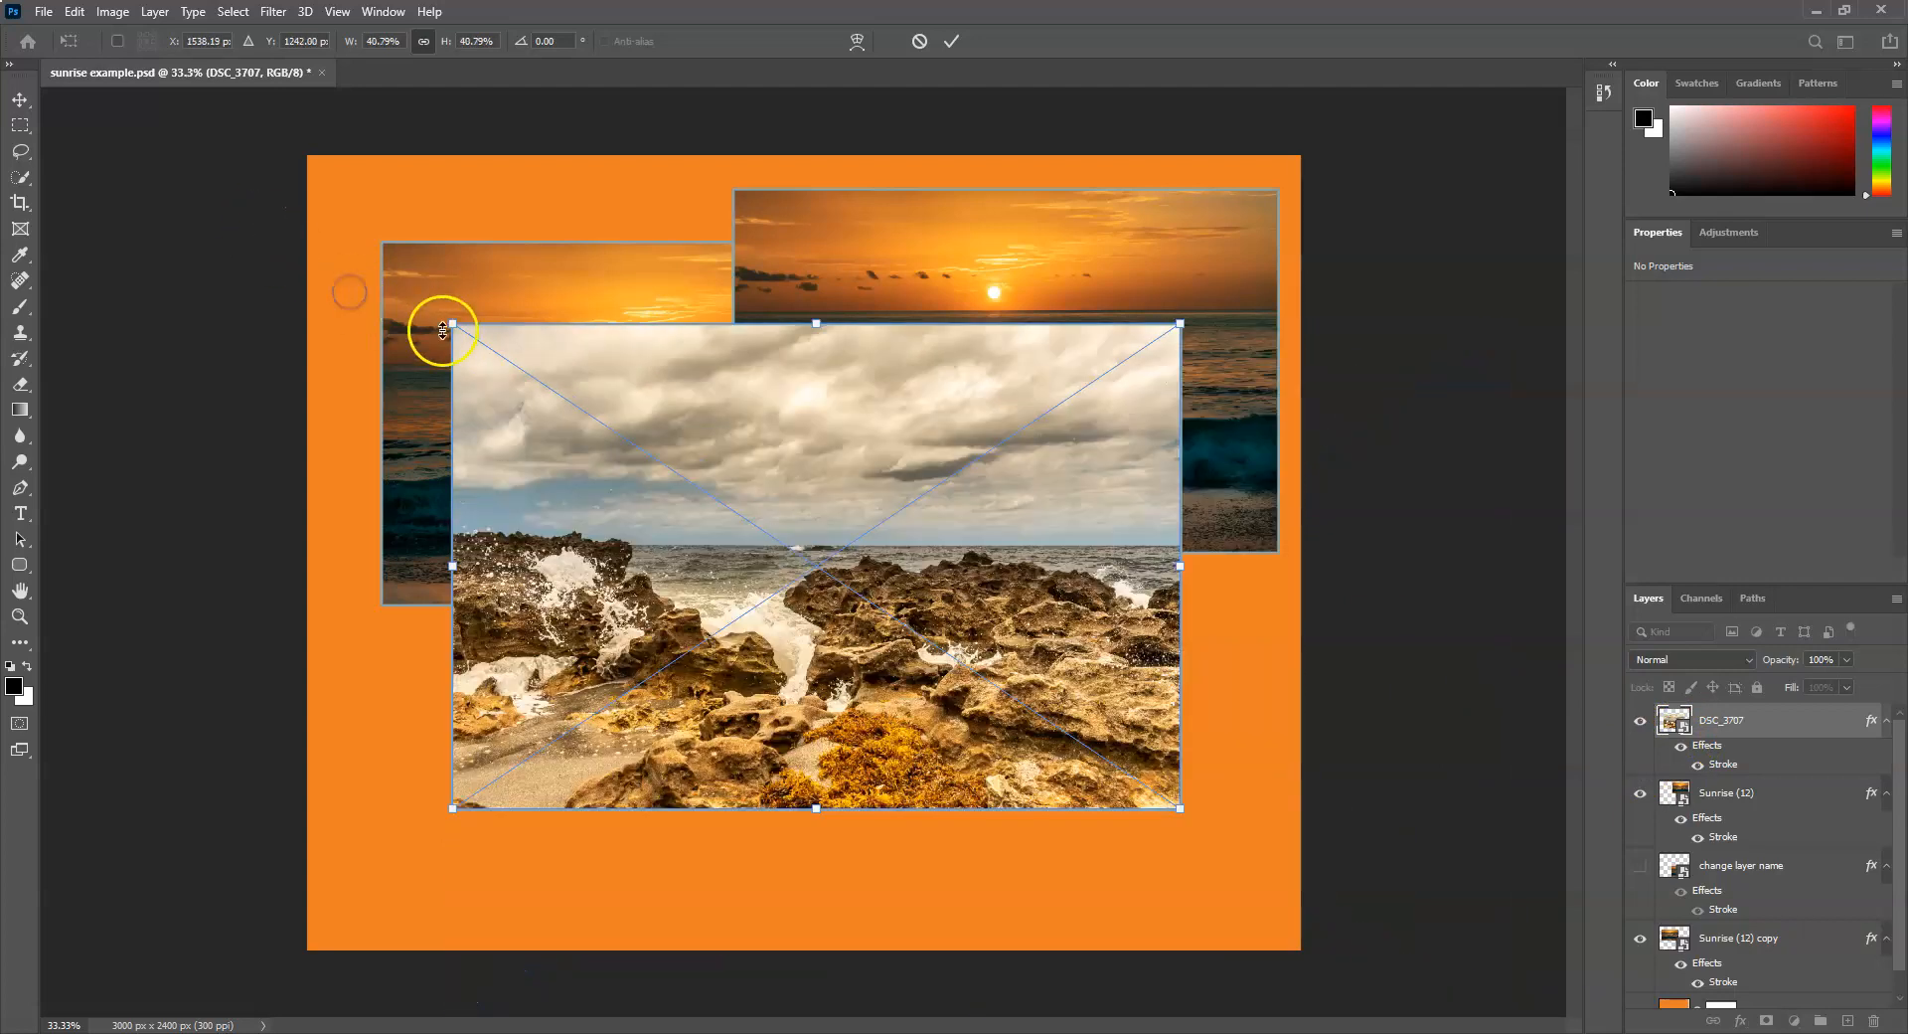
pyautogui.moveTo(452, 323); pyautogui.dragTo(248, 187)
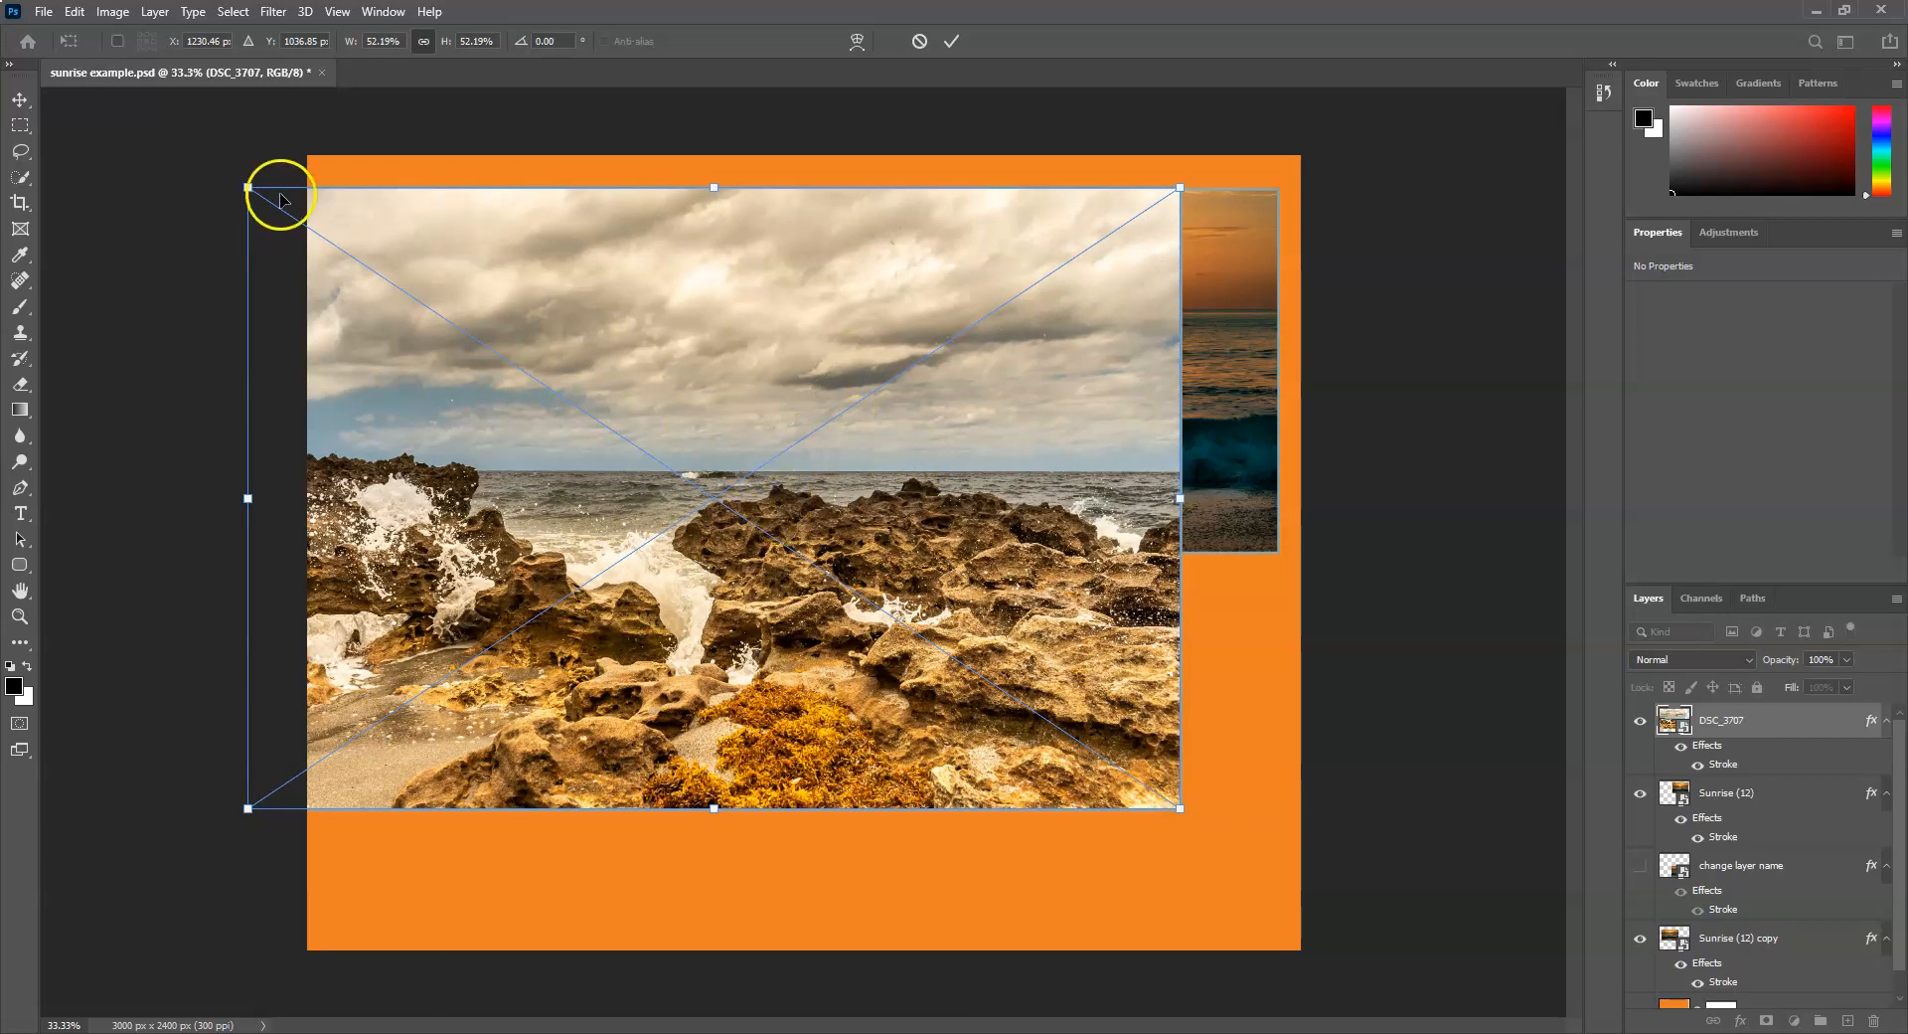
pyautogui.moveTo(251, 188); pyautogui.dragTo(494, 350)
pyautogui.press('Return')
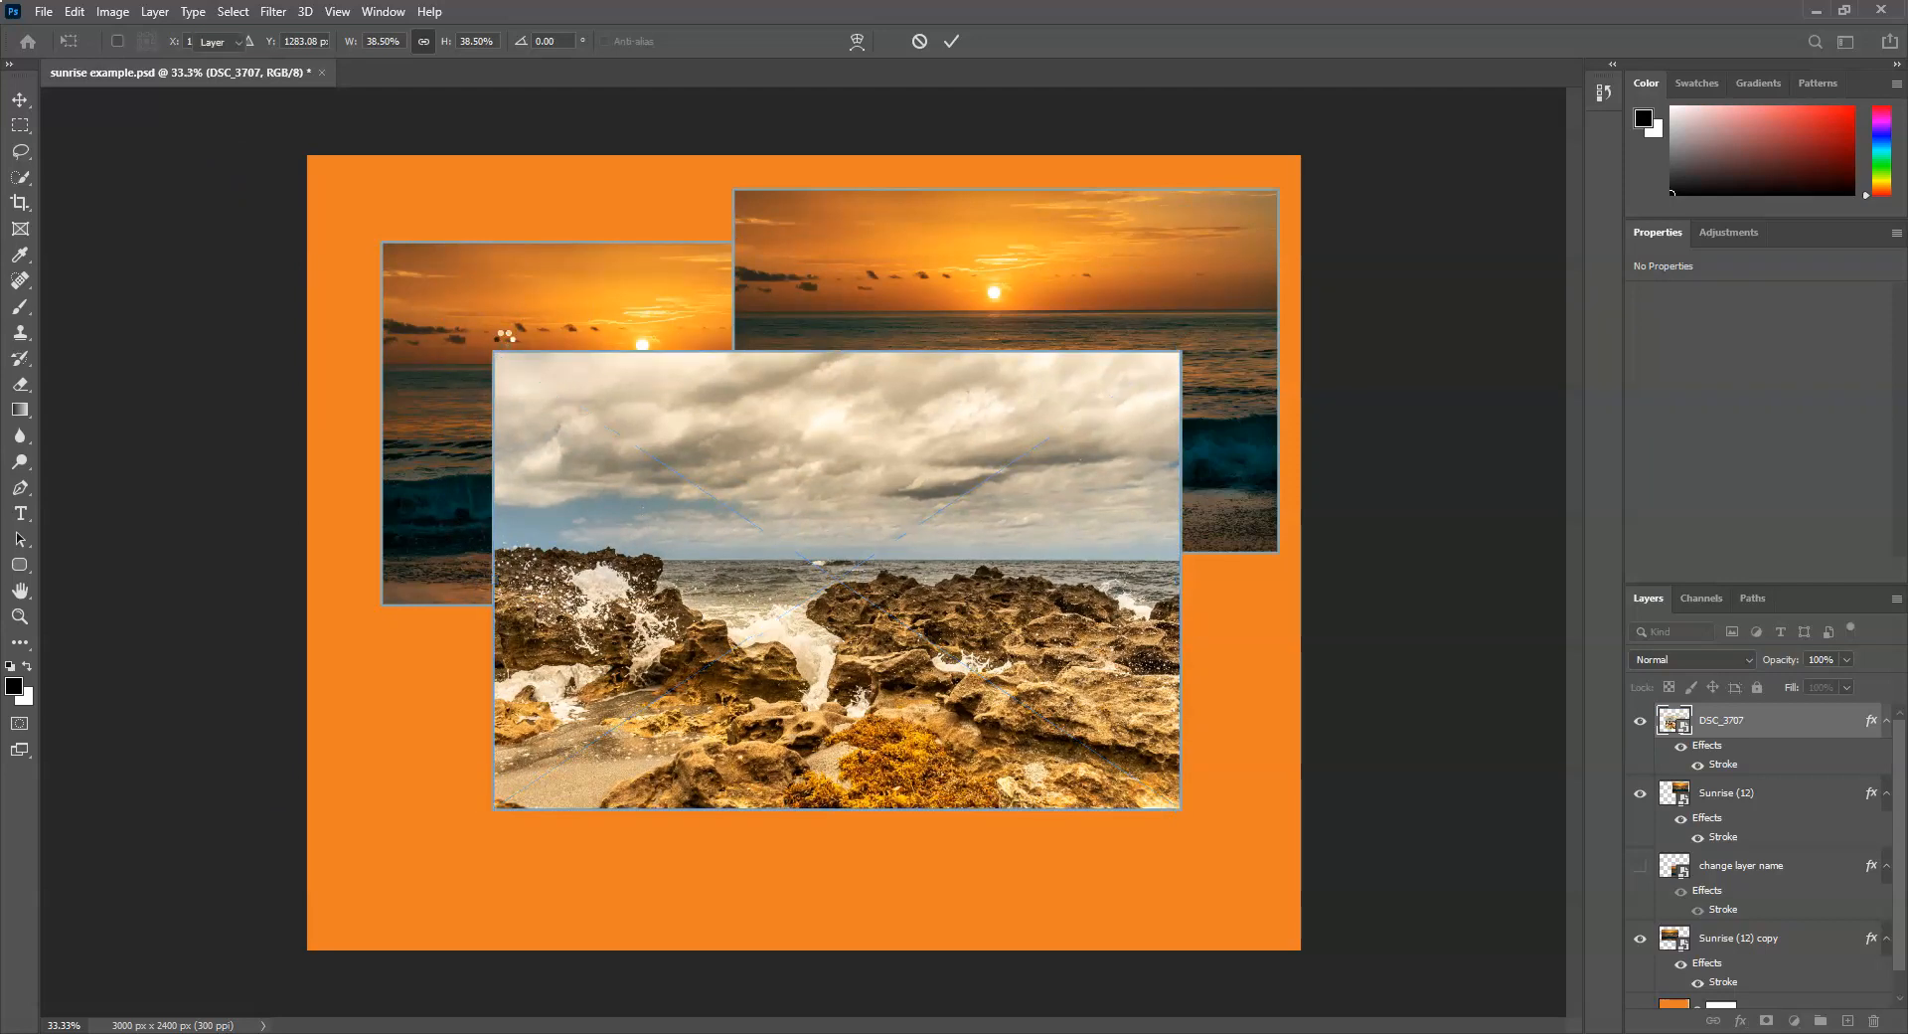
pyautogui.click(744, 529)
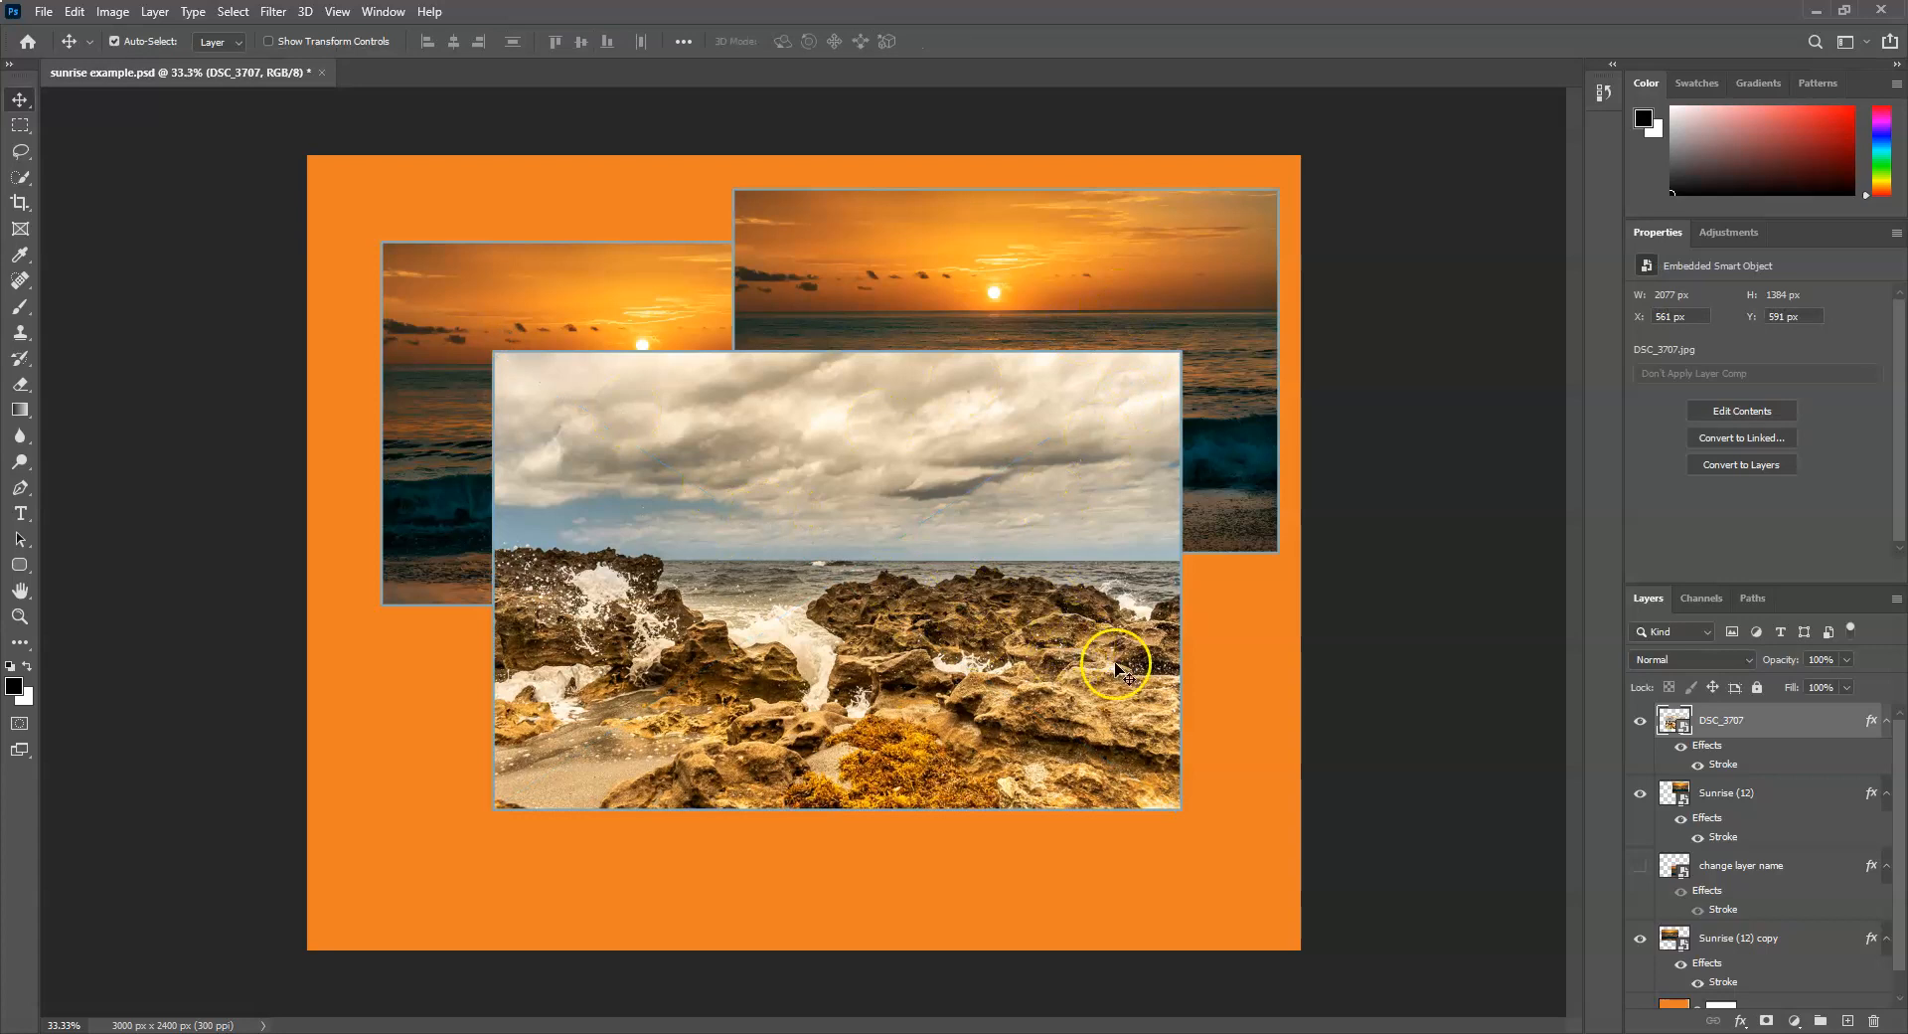
# Rasterize the DSC_3707 layer and enlarge it with Free Transform to about 172%, extending past the canvas's upper and right edges.
pyautogui.rightClick(1729, 723)
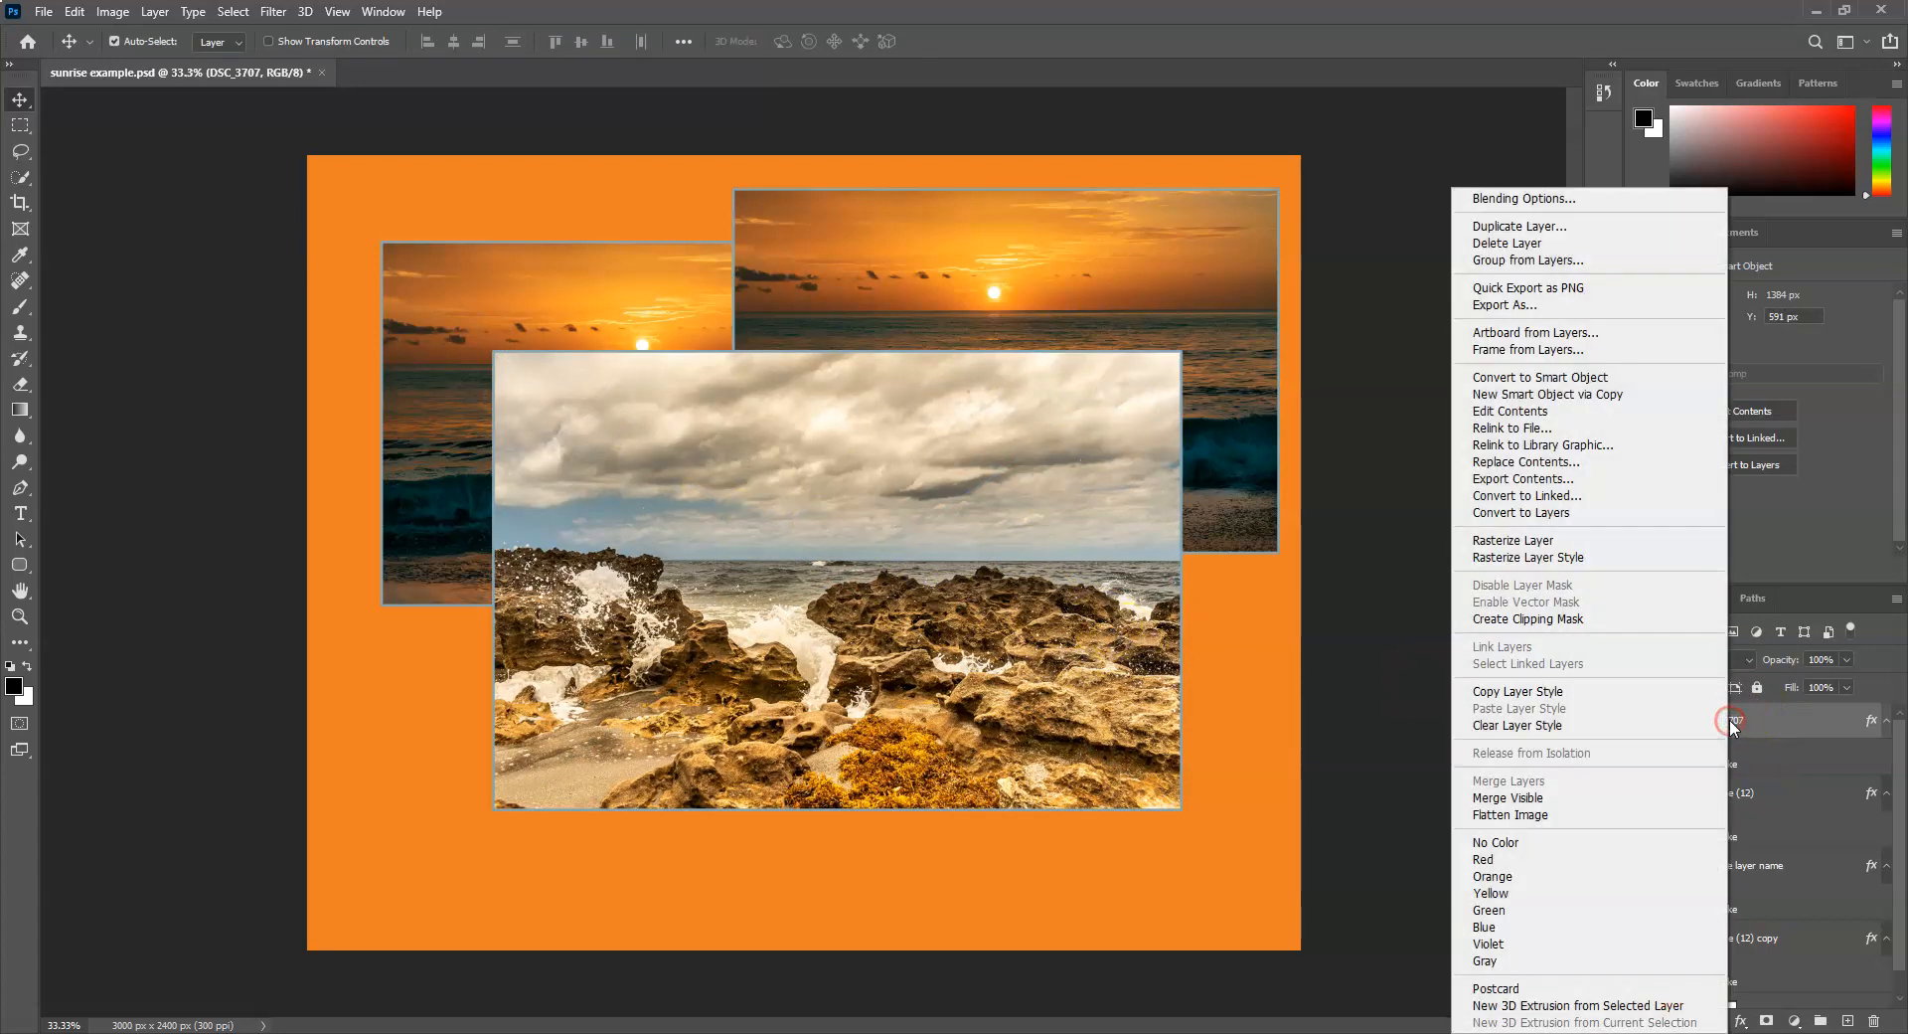
pyautogui.click(1578, 542)
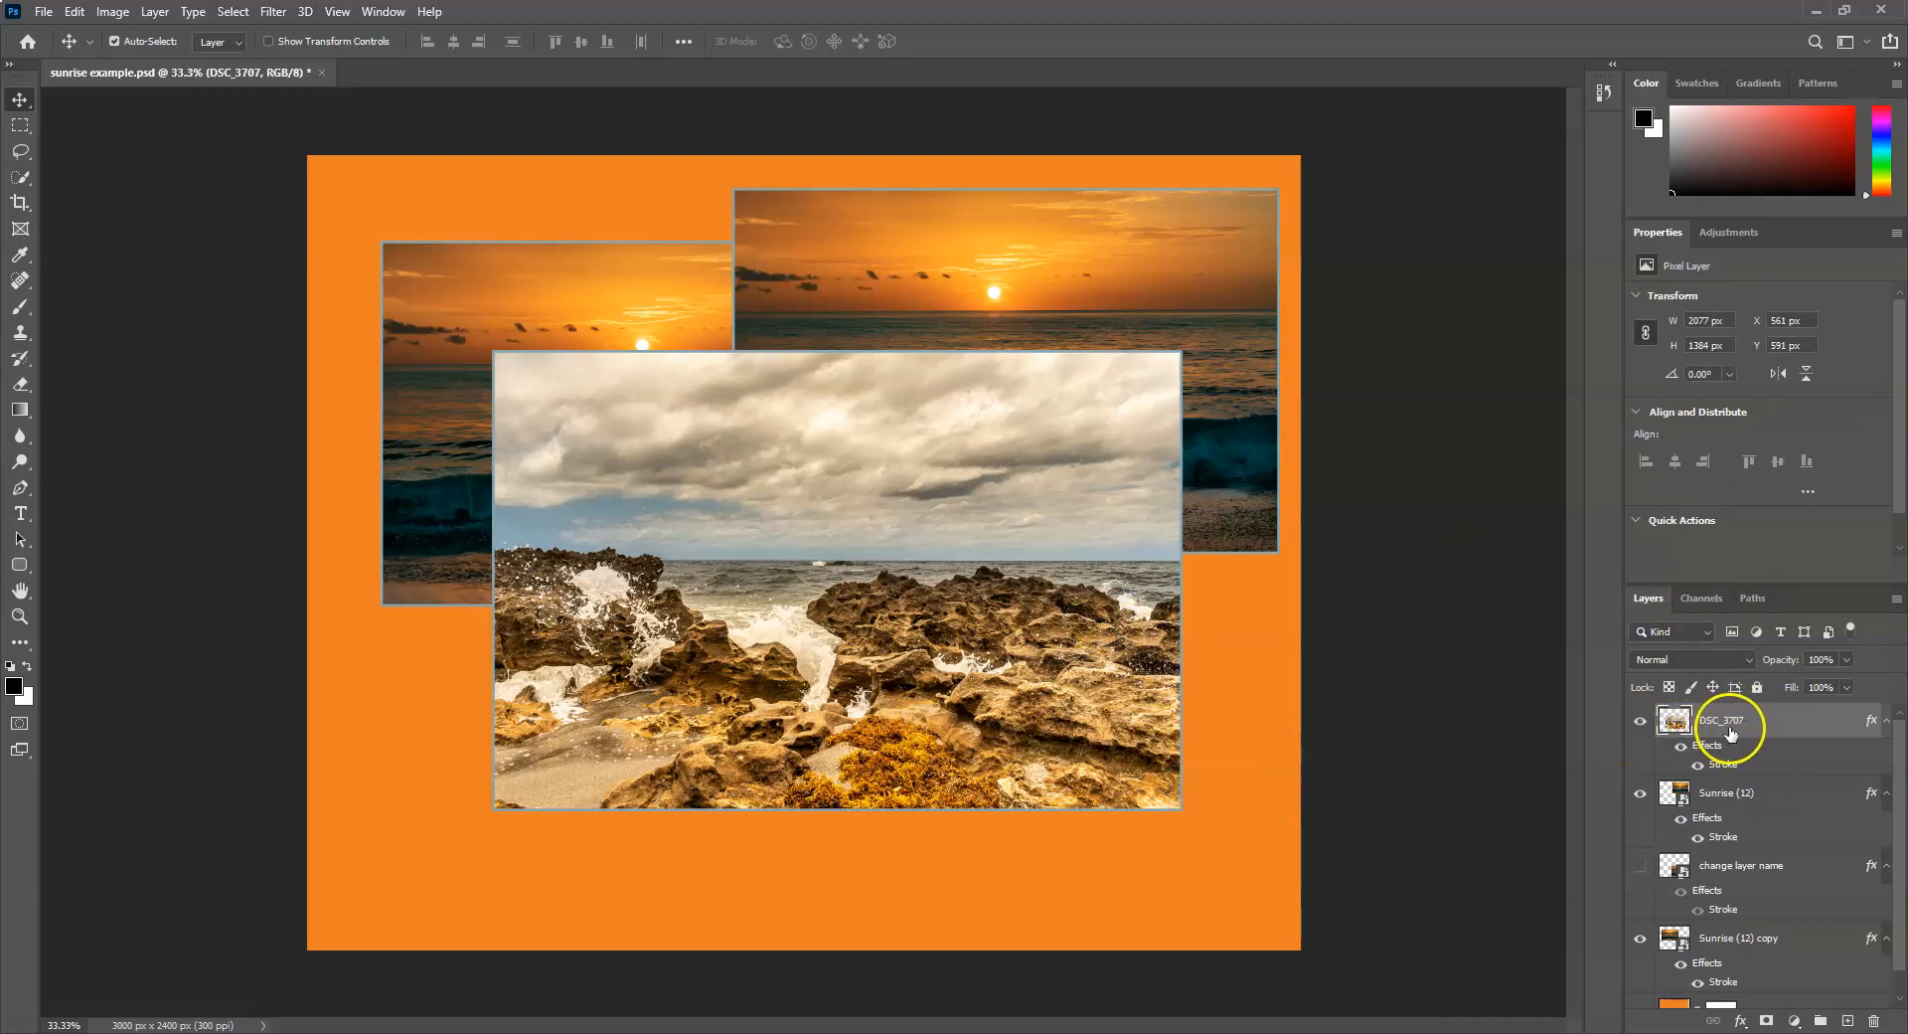
pyautogui.hotkey('ctrl', 't')
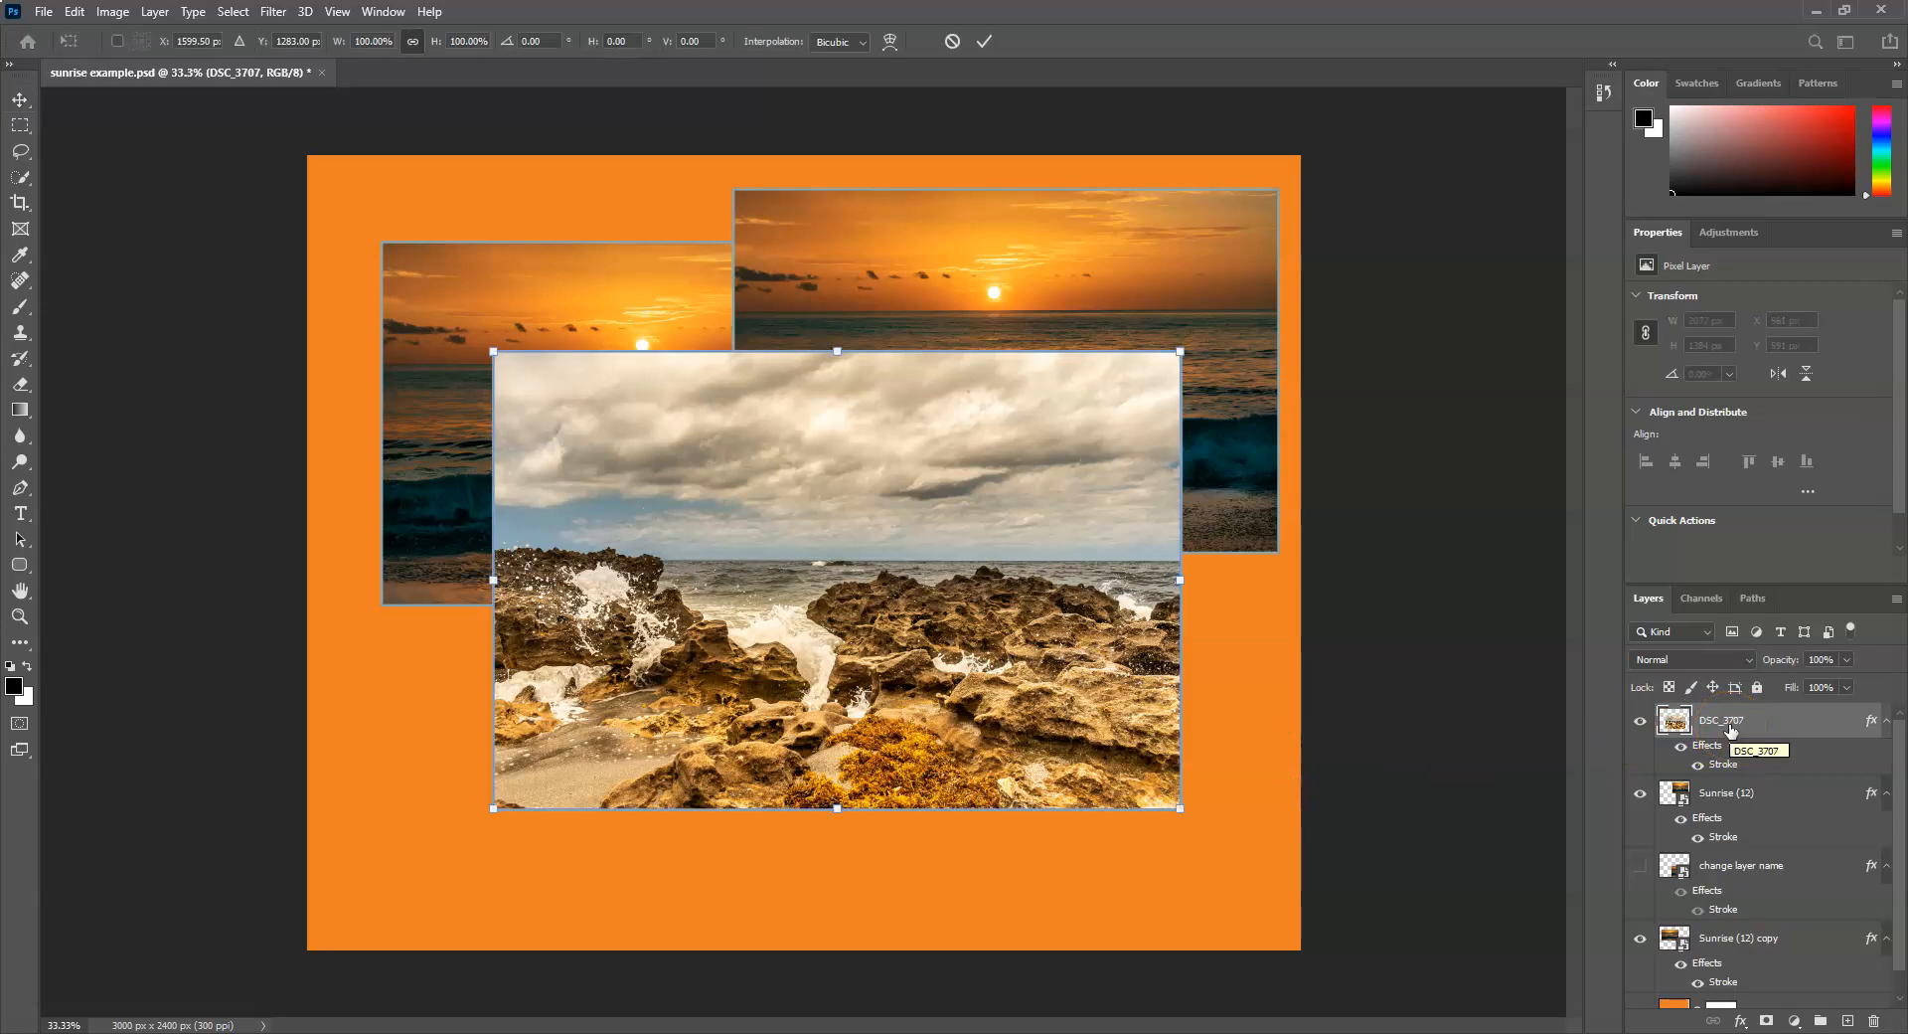
pyautogui.moveTo(1180, 350); pyautogui.dragTo(1695, 22)
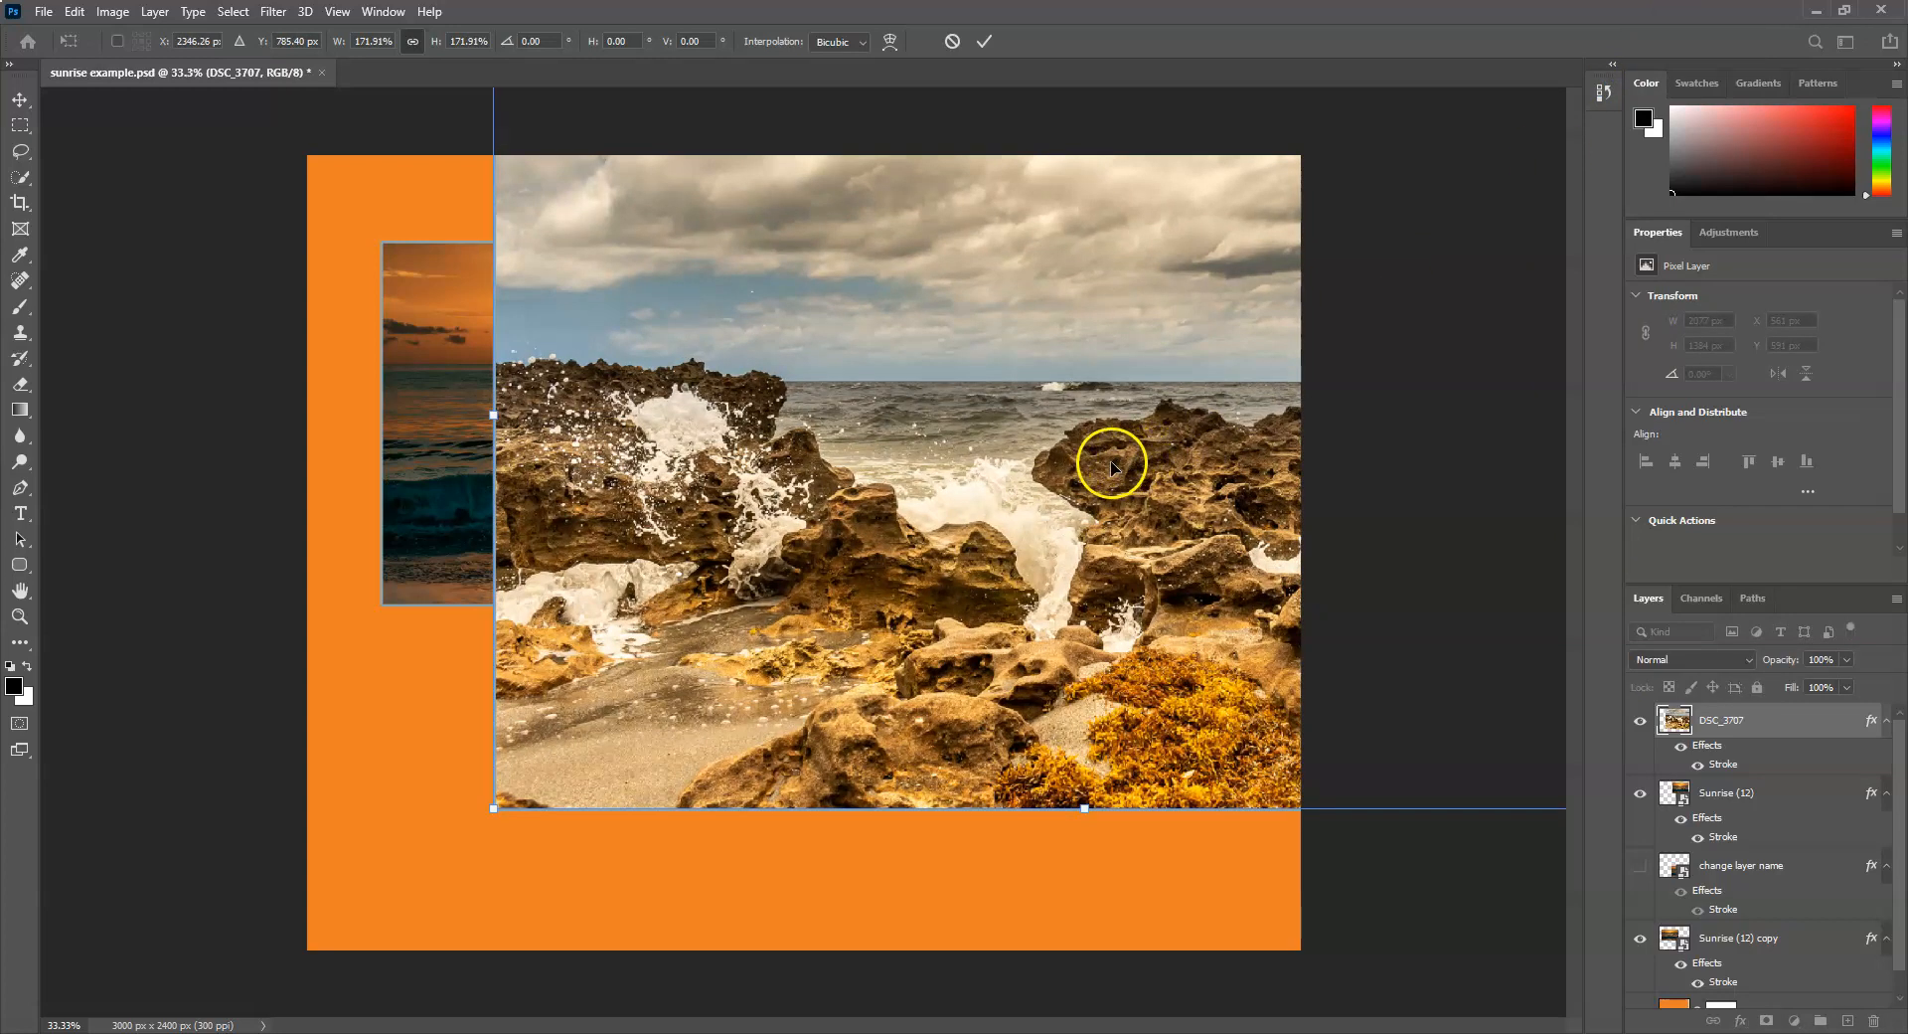
pyautogui.press('Return')
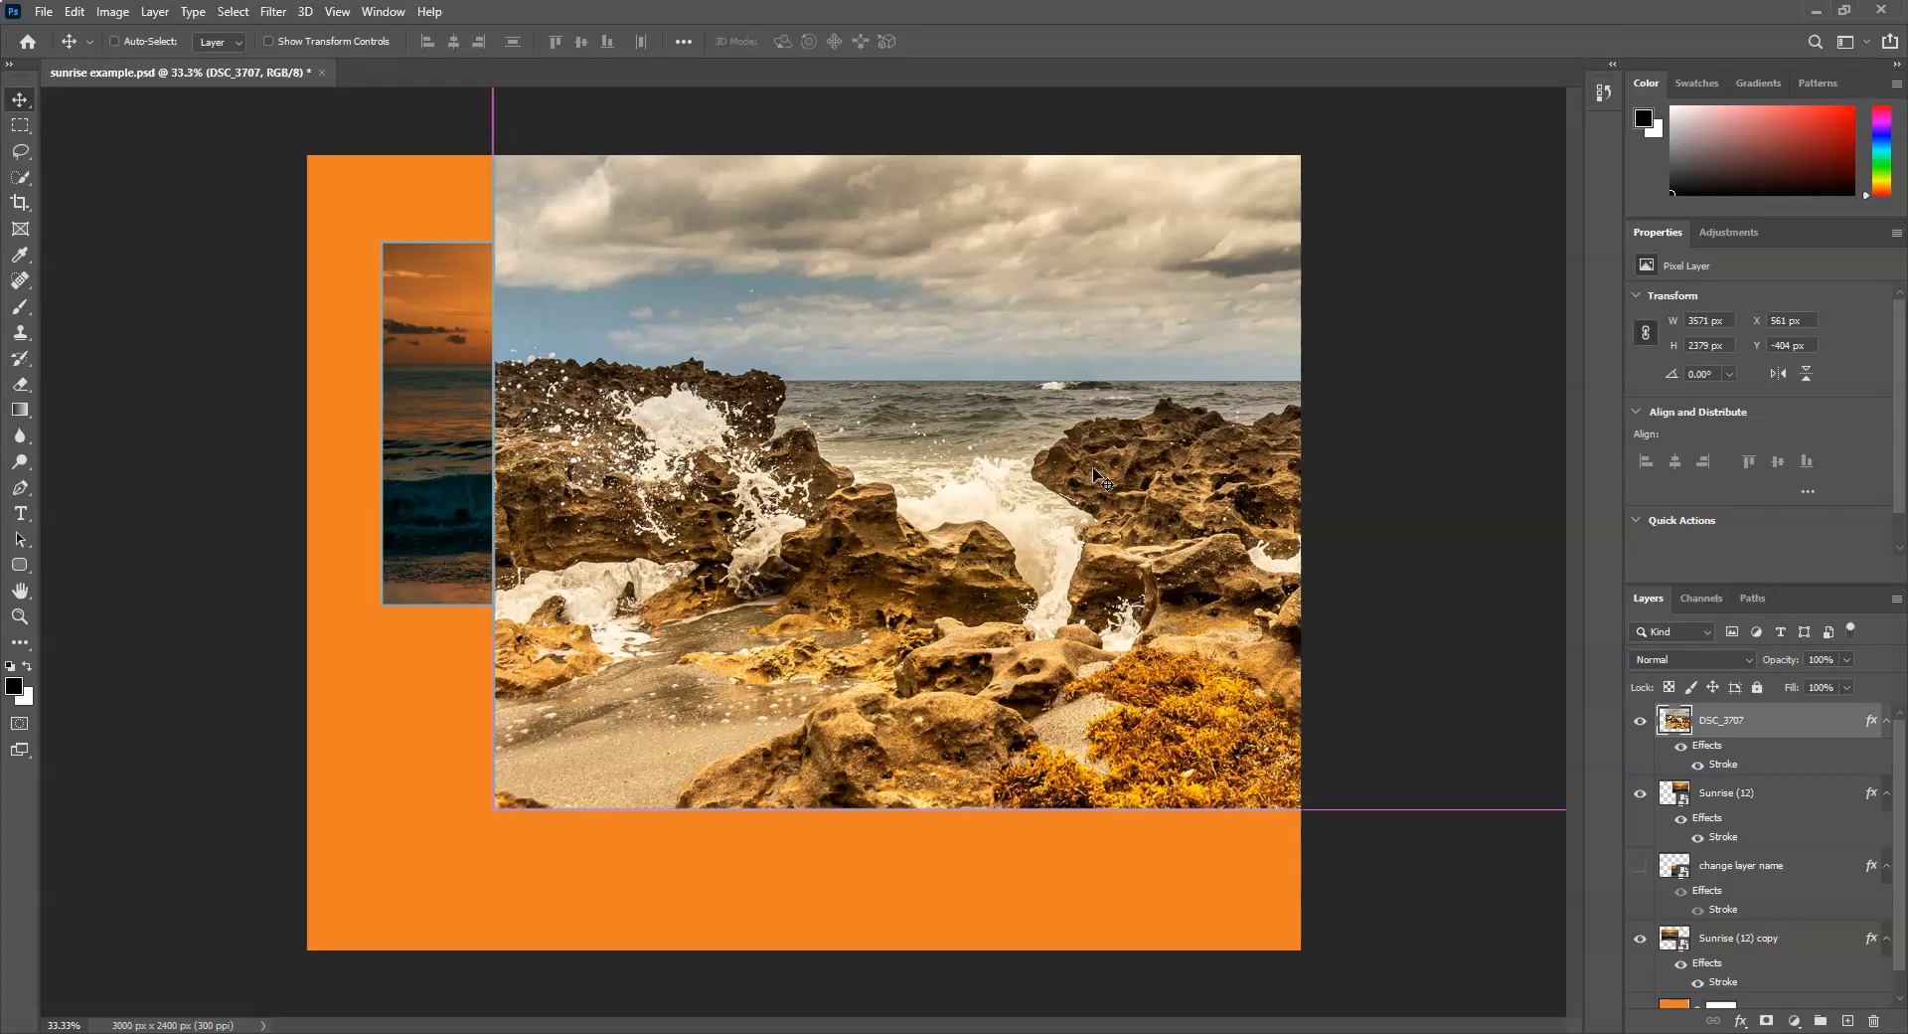
# Undo the enlargement and the rasterizing of the DSC_3707 layer.
pyautogui.hotkey('ctrl', 'z')
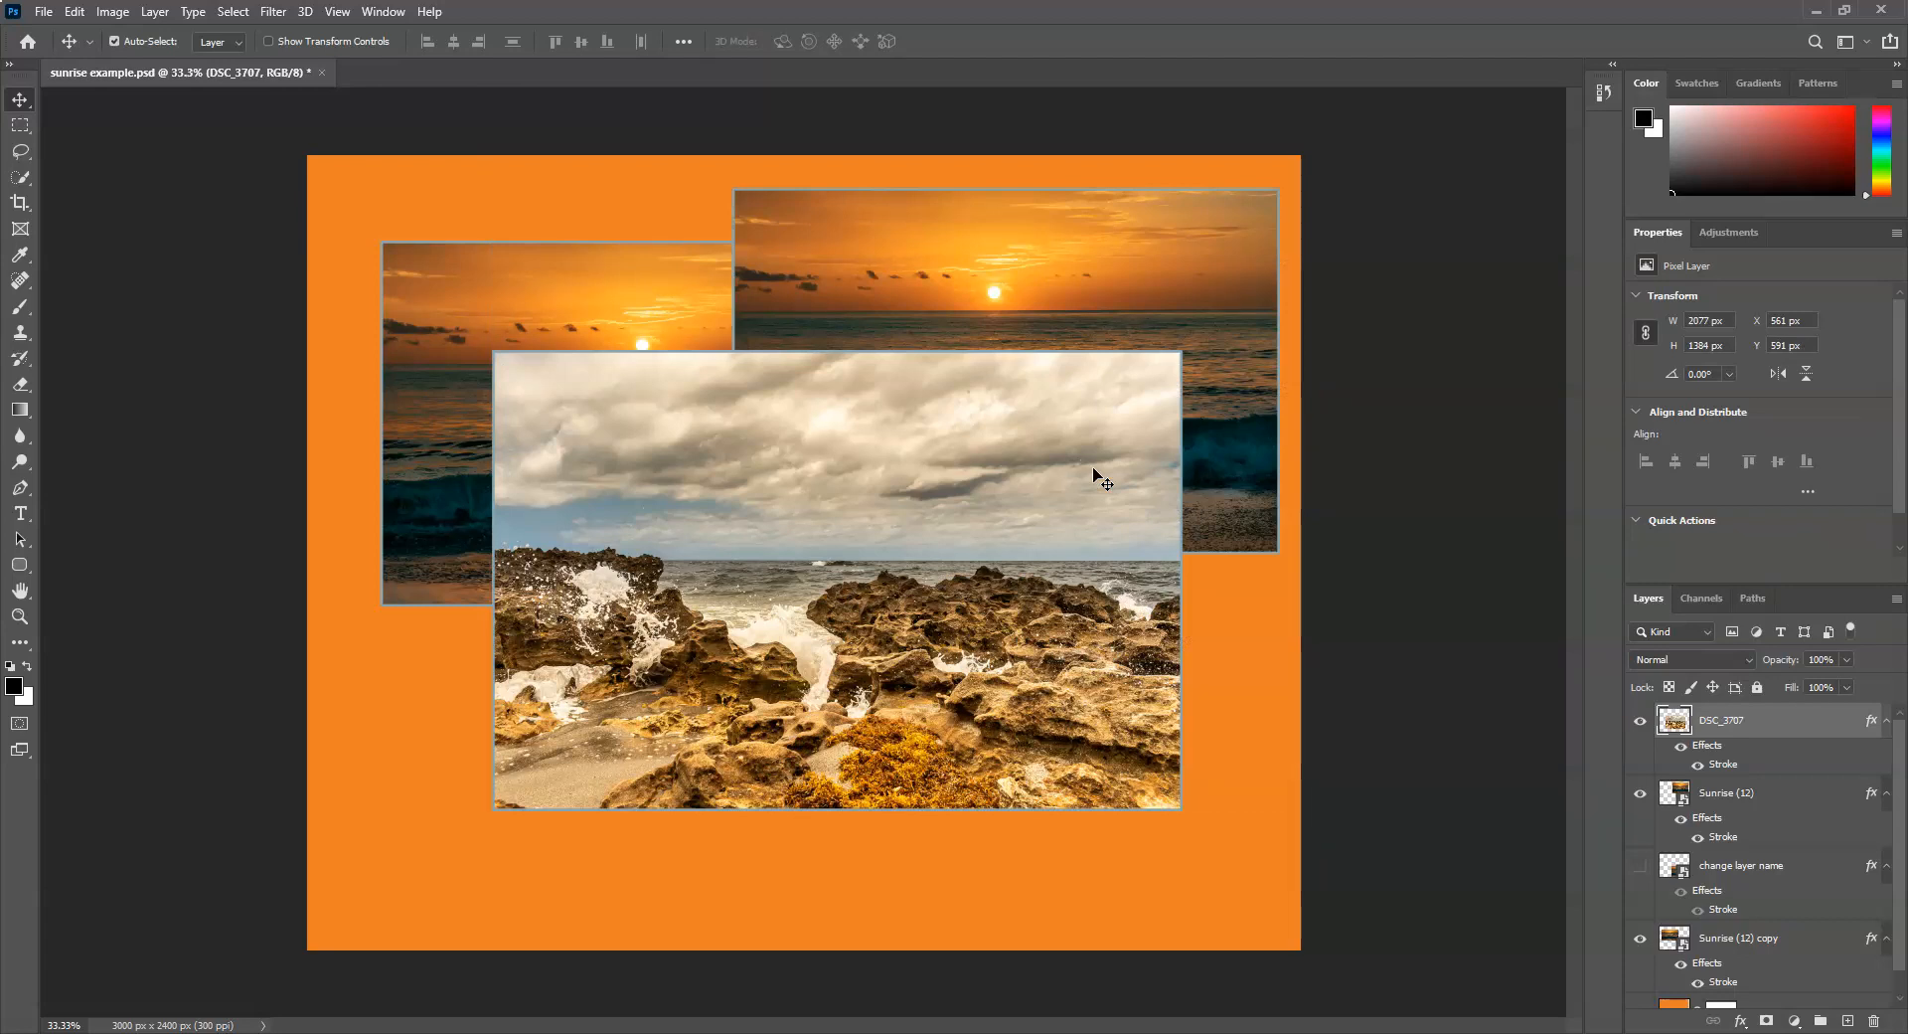
pyautogui.hotkey('ctrl', 'z')
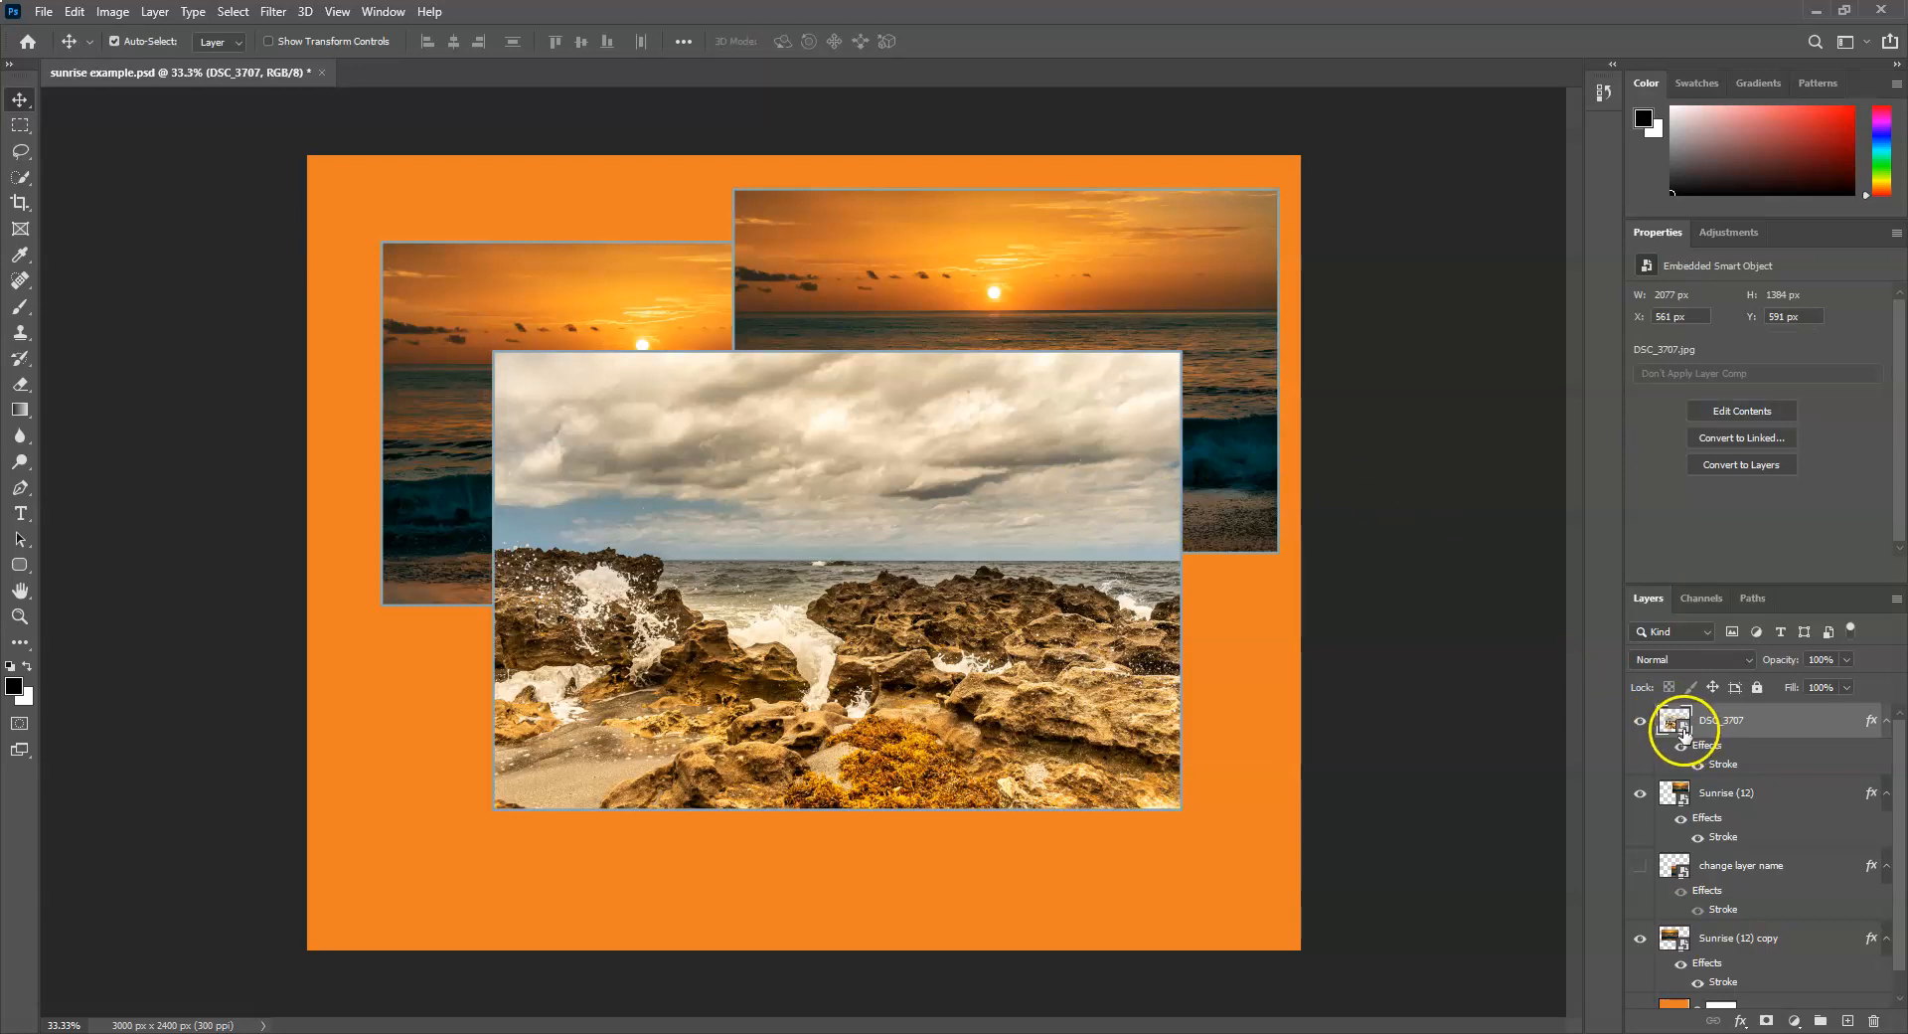
# Try a slight skew of the DSC_3707 photo along its upper edge and upper-left corner, and undo it.
pyautogui.rightClick(1769, 728)
pyautogui.hotkey('ctrl', 't')
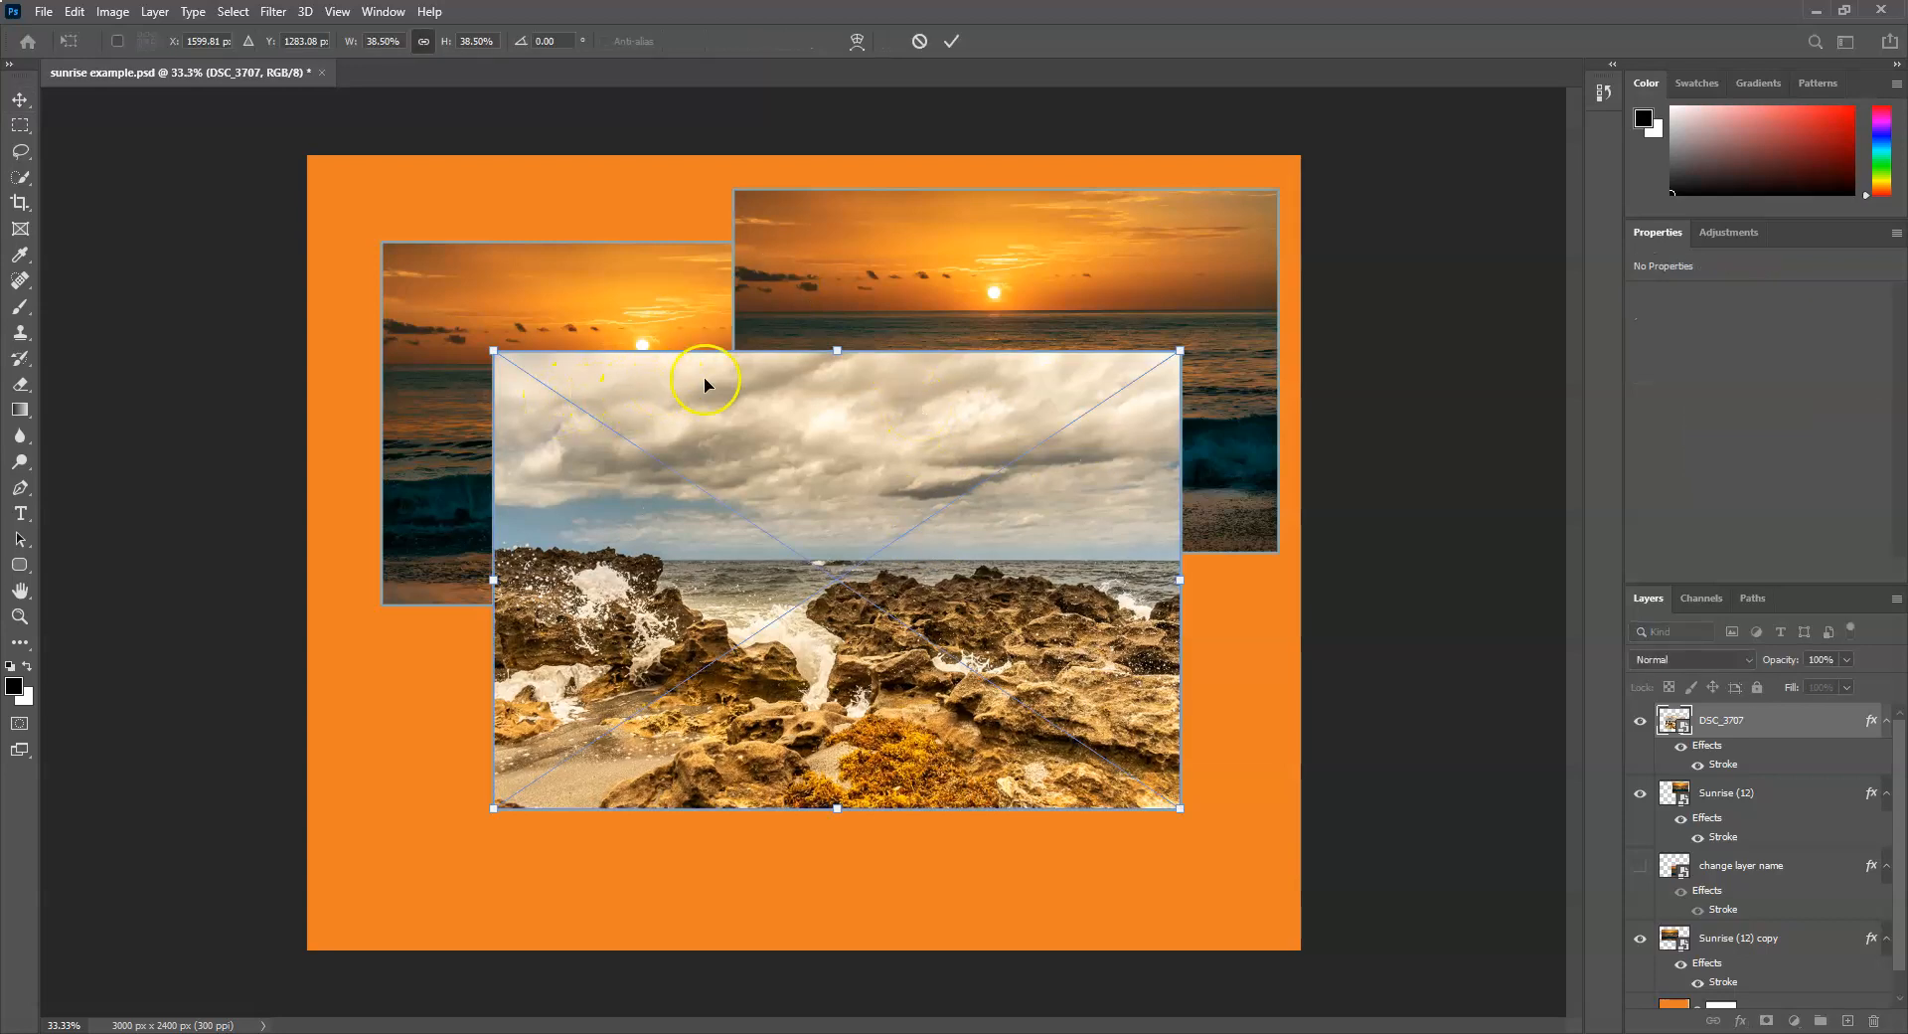
pyautogui.rightClick(831, 402)
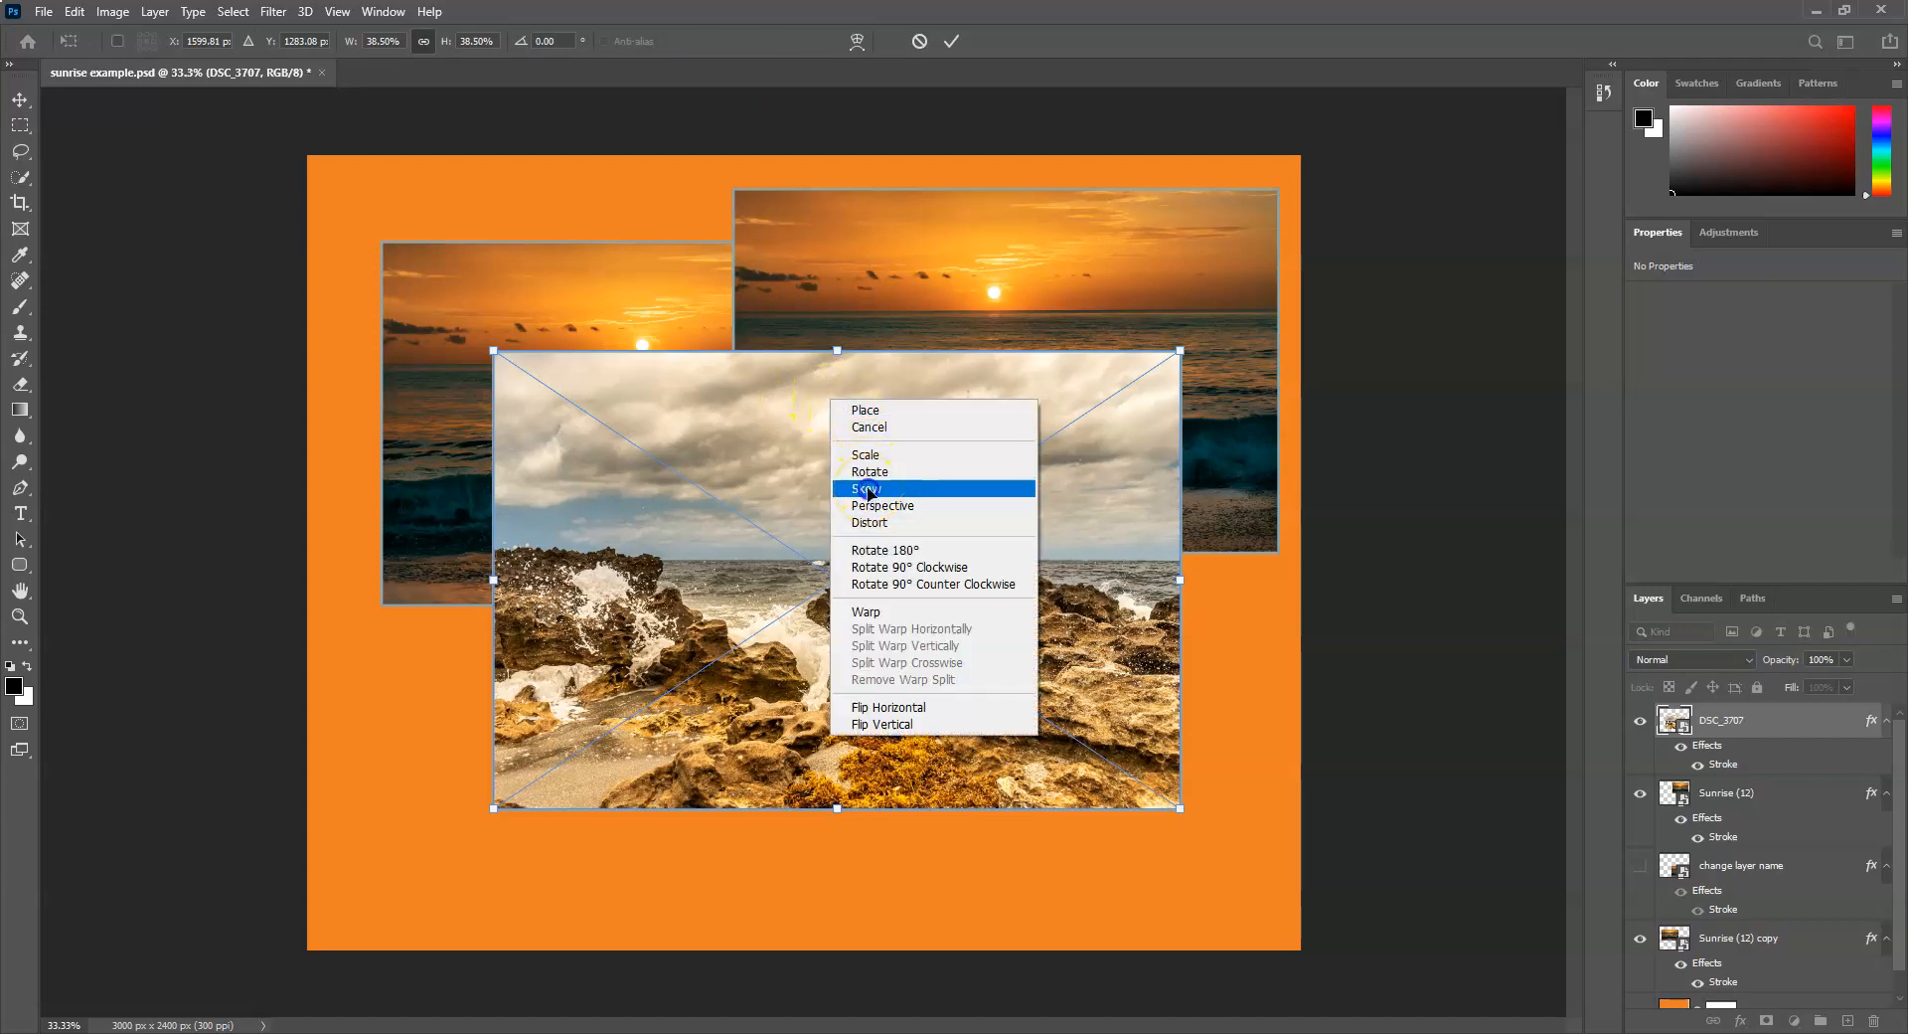
pyautogui.click(868, 488)
pyautogui.moveTo(838, 352)
pyautogui.mouseDown()
pyautogui.moveTo(925, 352)
pyautogui.moveTo(704, 379)
pyautogui.moveTo(839, 358)
pyautogui.mouseUp()
pyautogui.moveTo(494, 341)
pyautogui.mouseDown()
pyautogui.moveTo(424, 347)
pyautogui.moveTo(502, 343)
pyautogui.moveTo(379, 276)
pyautogui.moveTo(511, 341)
pyautogui.moveTo(622, 298)
pyautogui.moveTo(516, 409)
pyautogui.moveTo(493, 357)
pyautogui.mouseUp()
pyautogui.press('Return')
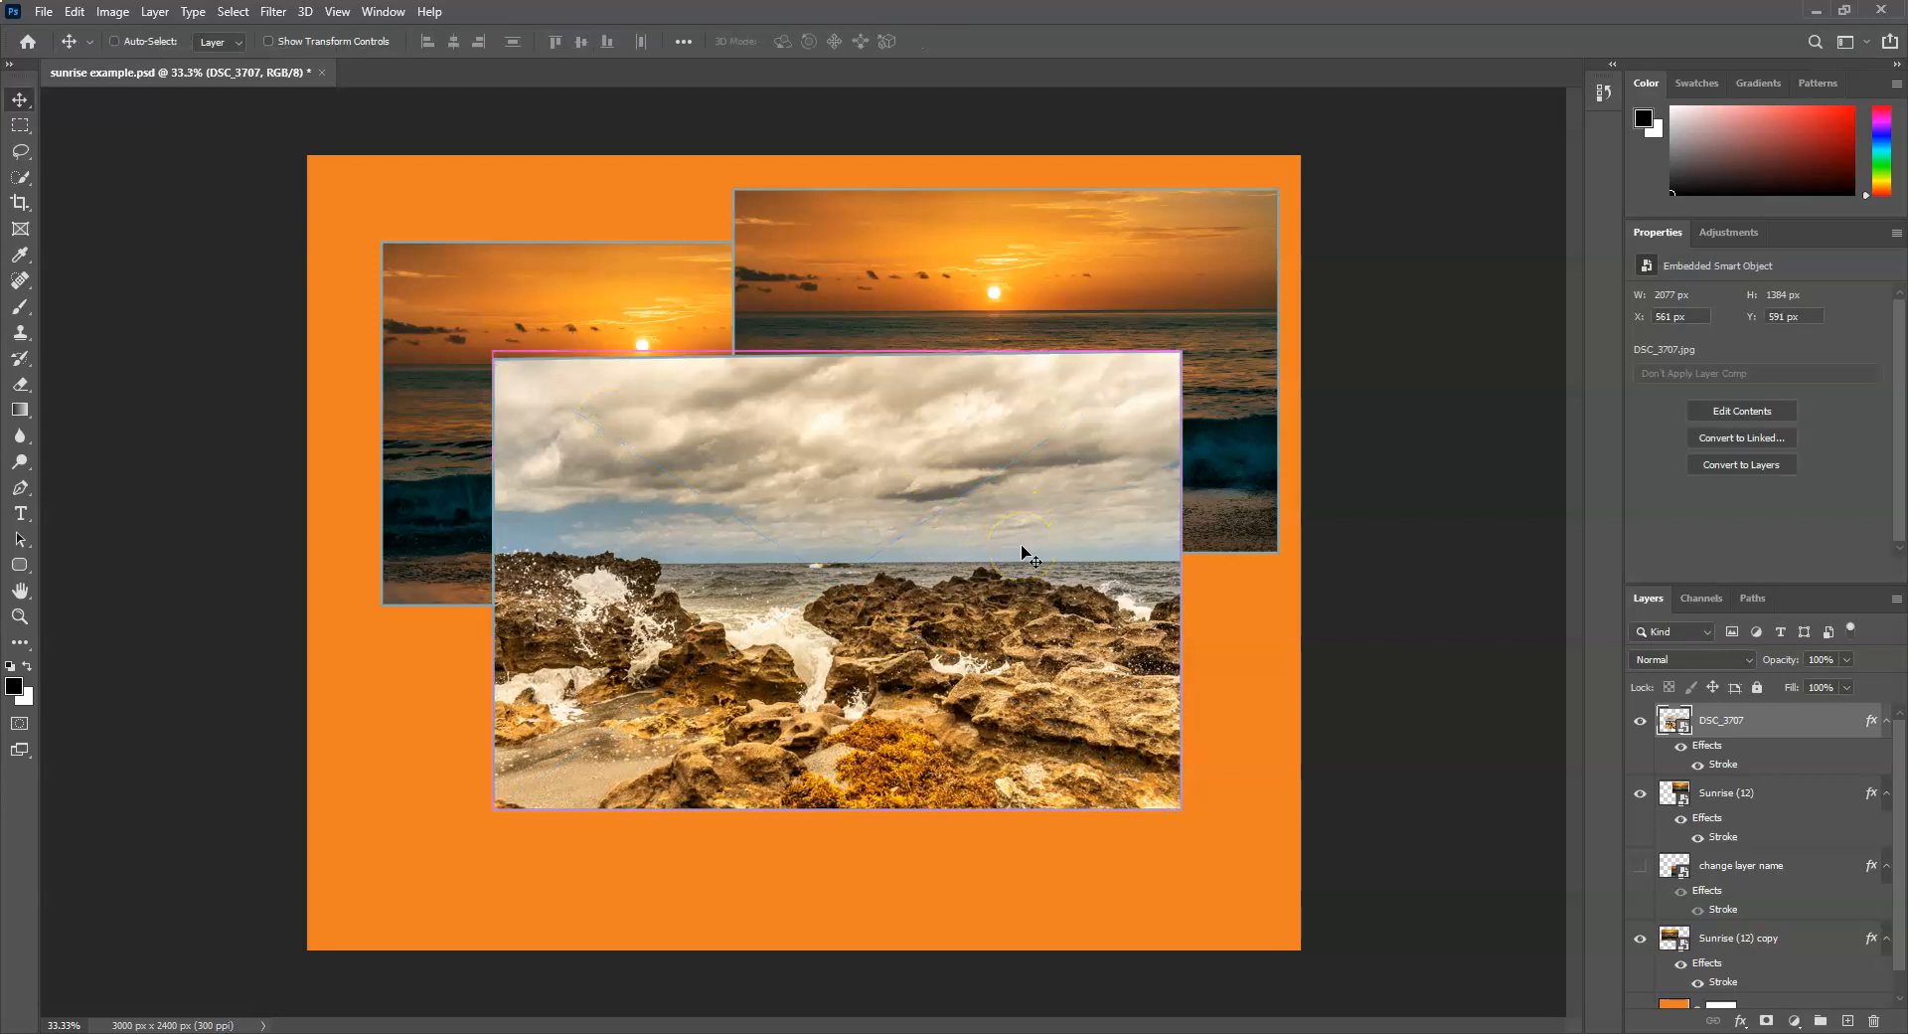
pyautogui.press('ctrl')
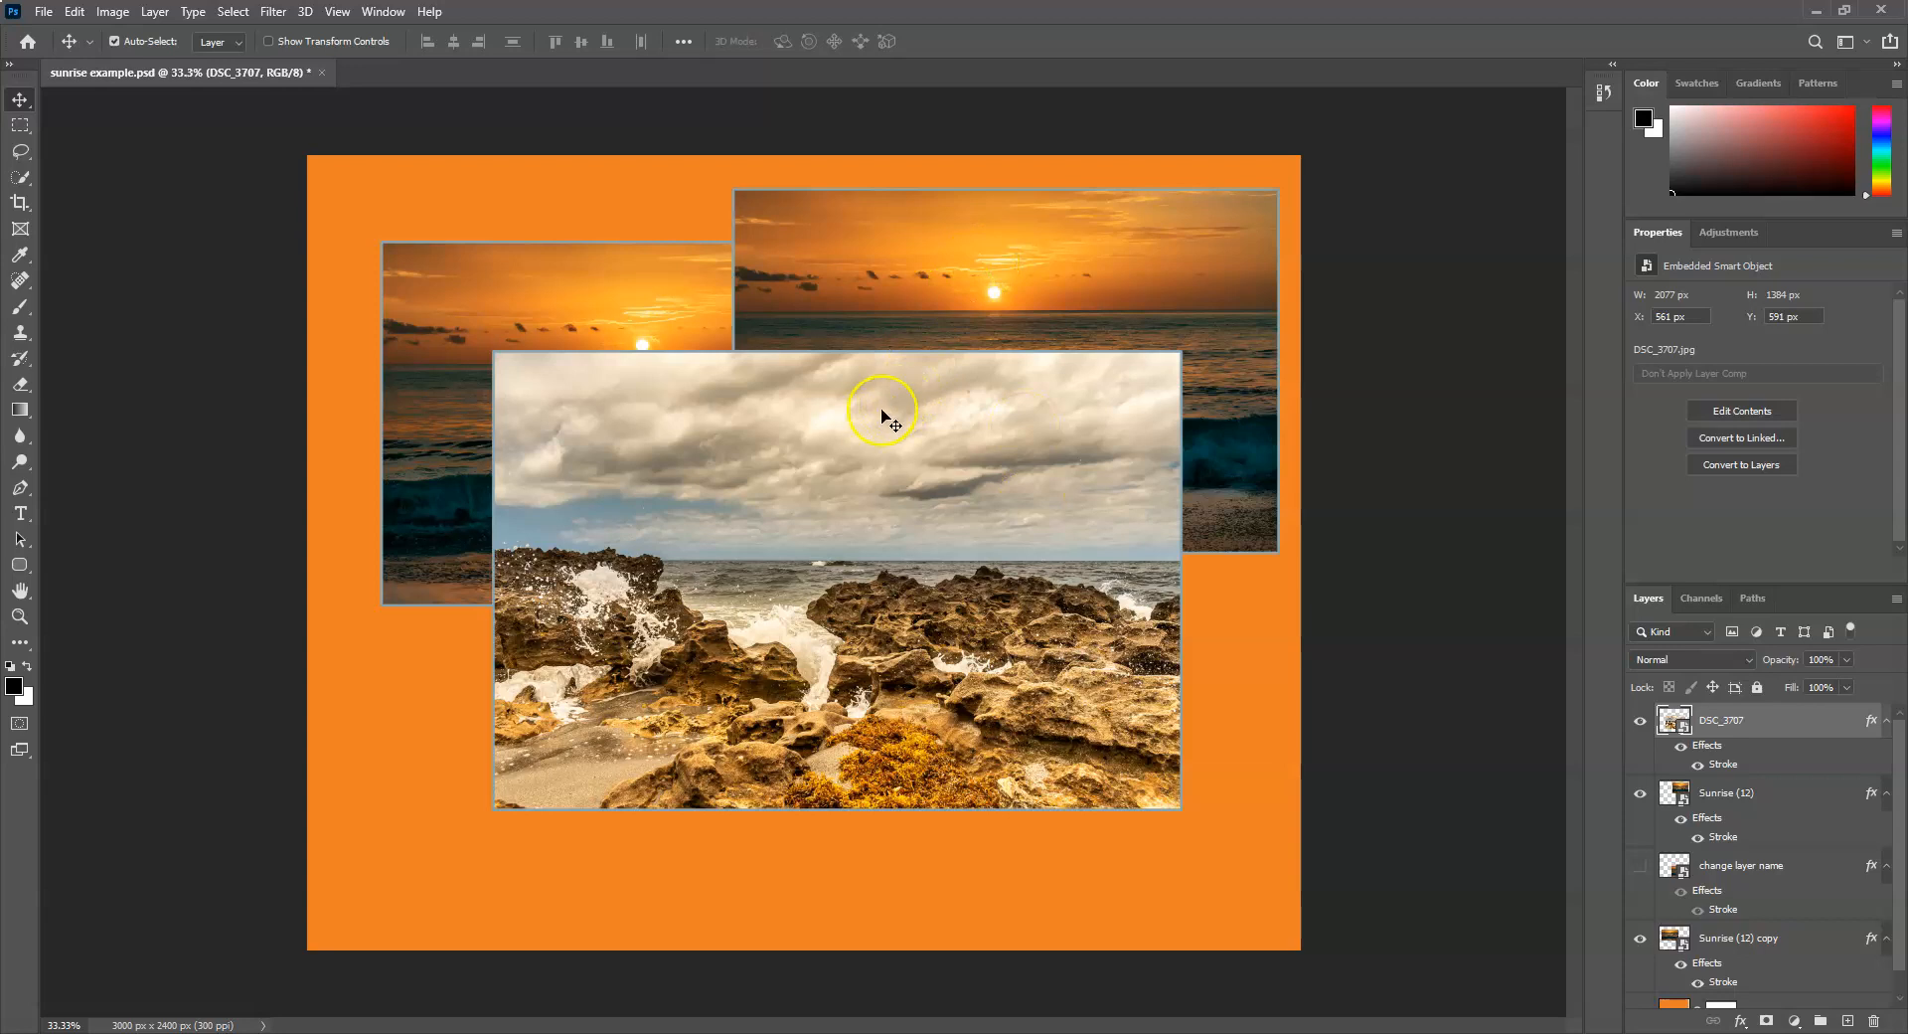
# Start a Warp transform on the DSC_3707 photo, trying the 3 x 3 and 4 x 4 grids before setting the grid to 5 x 5.
pyautogui.hotkey('ctrl', 't')
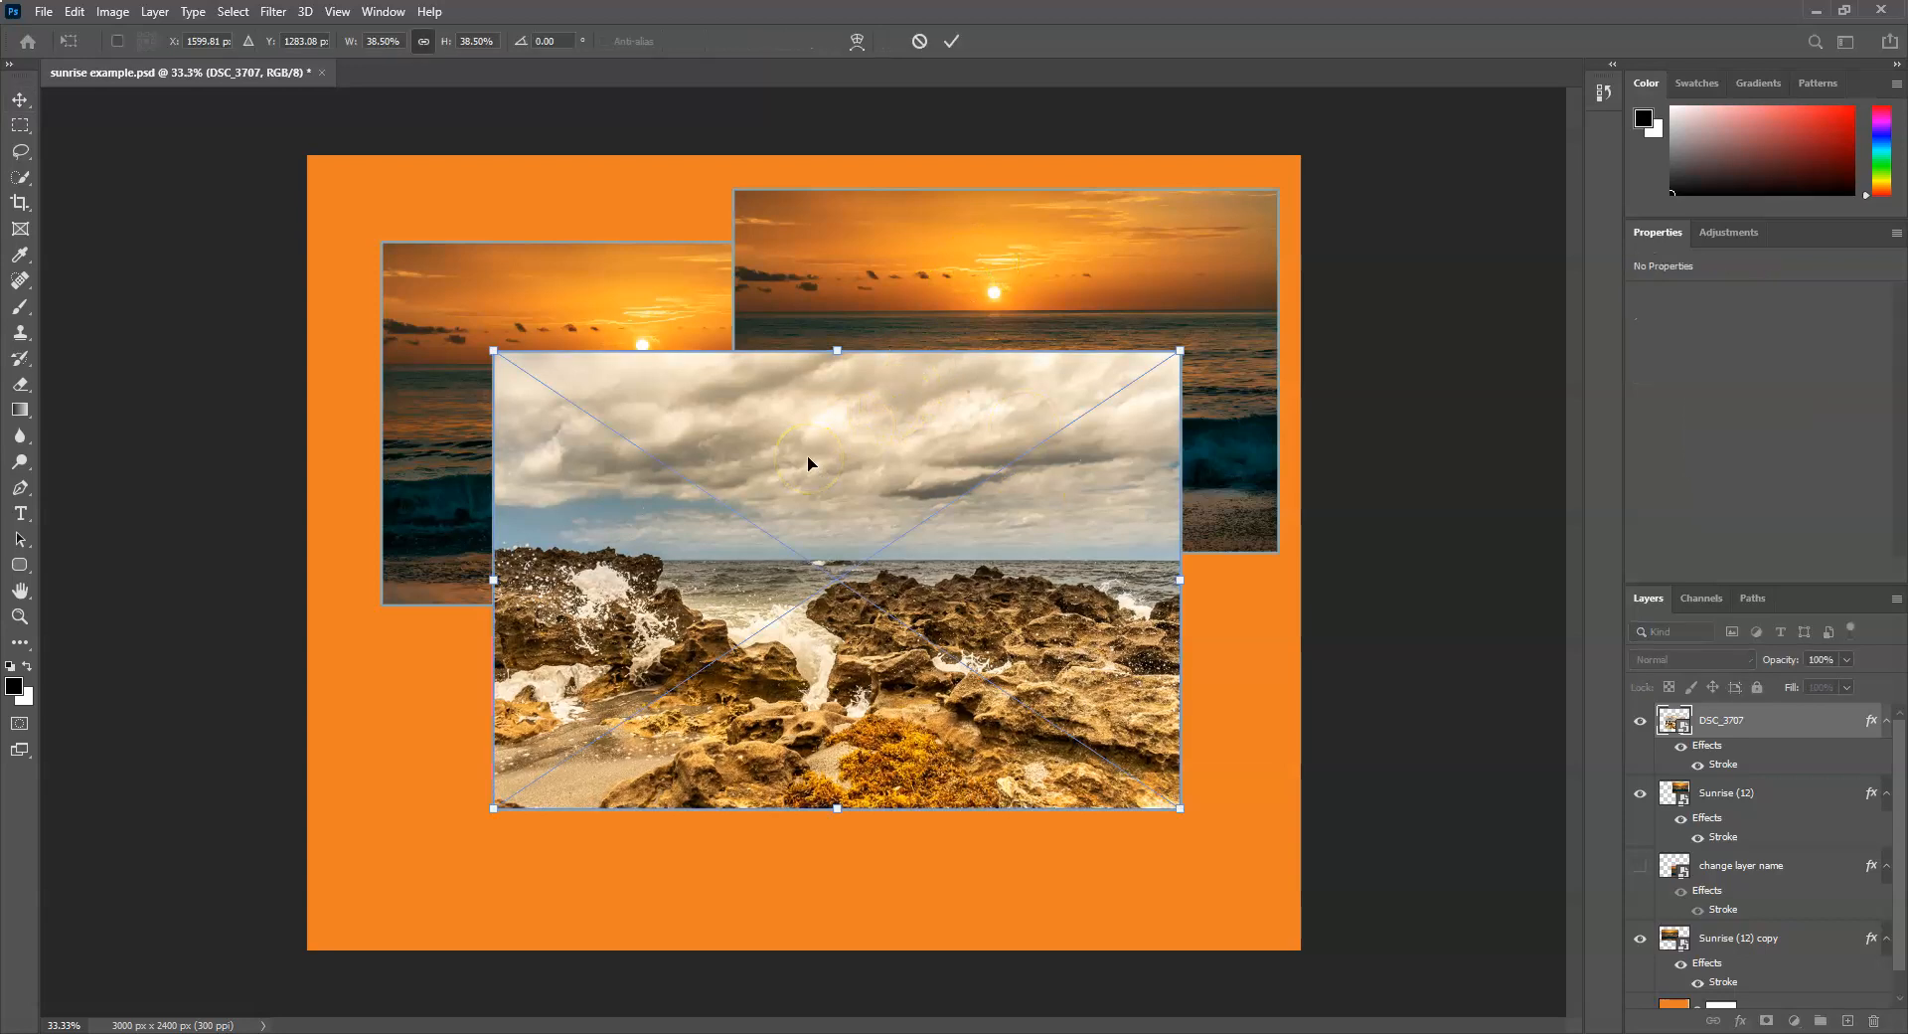
pyautogui.rightClick(809, 428)
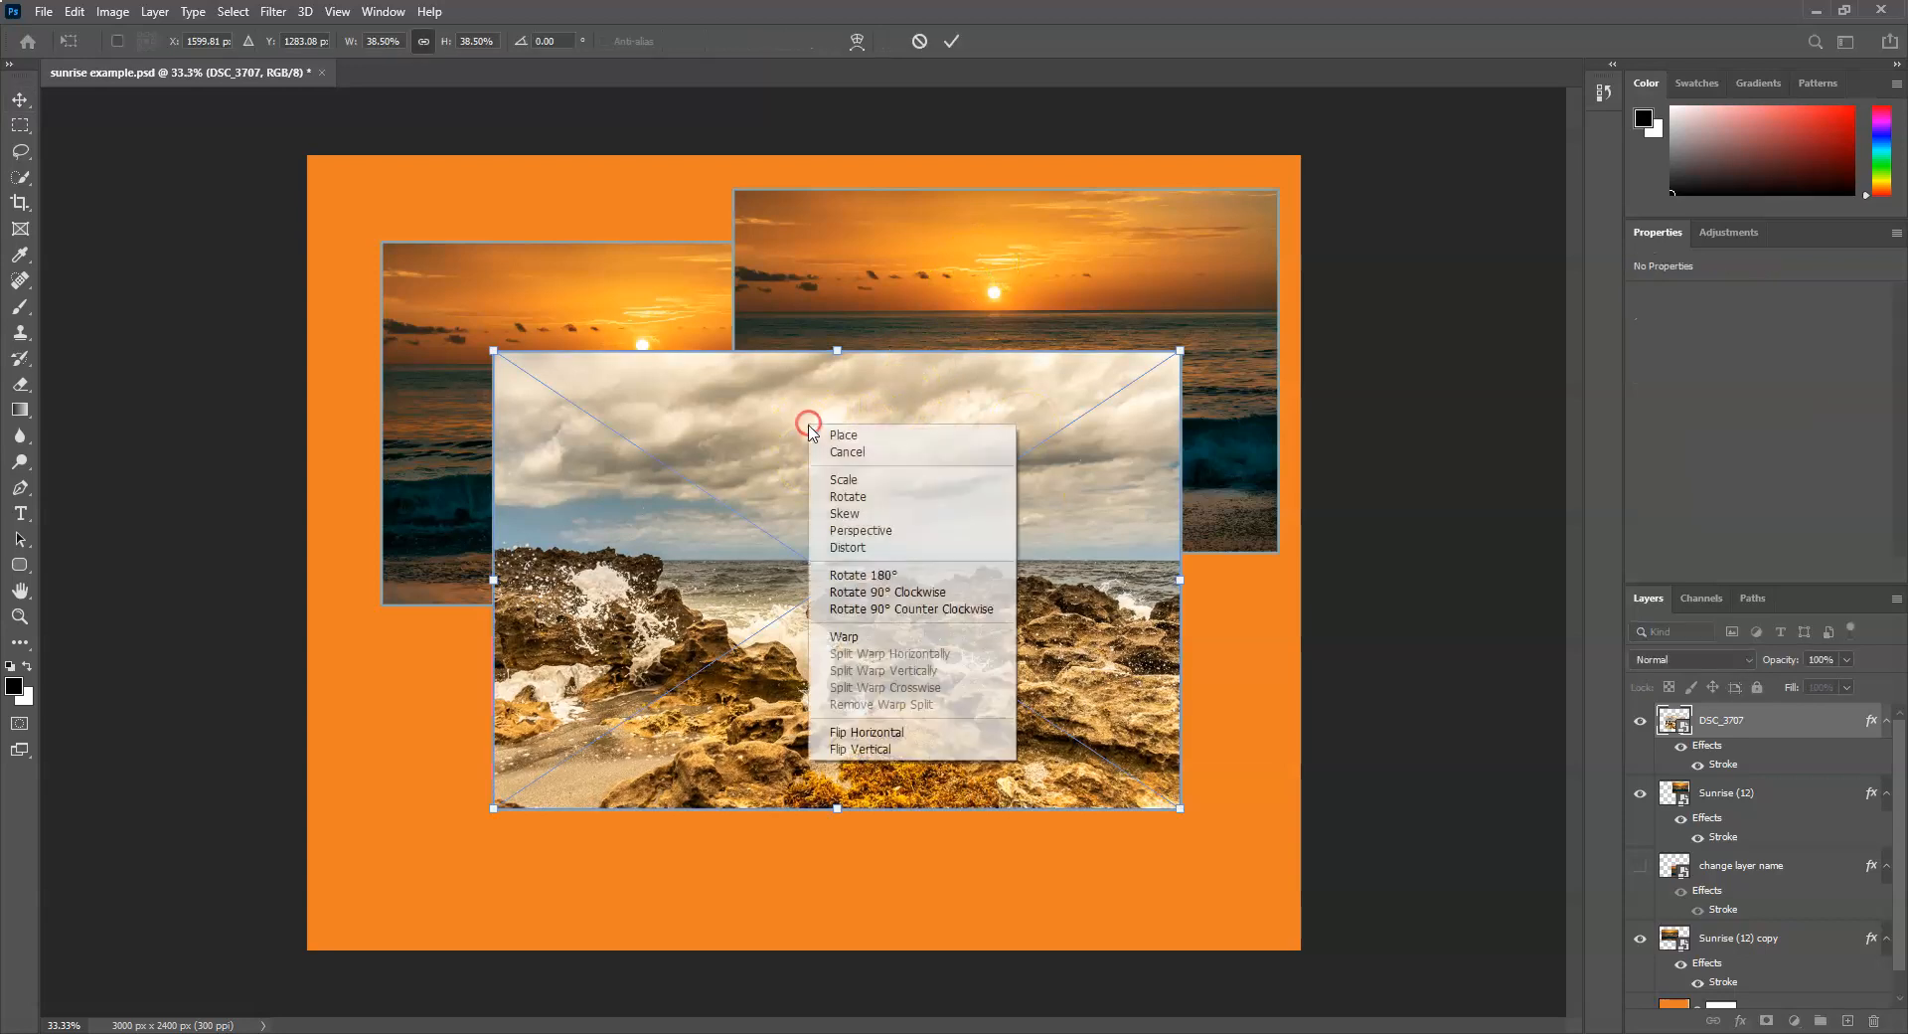
pyautogui.click(900, 641)
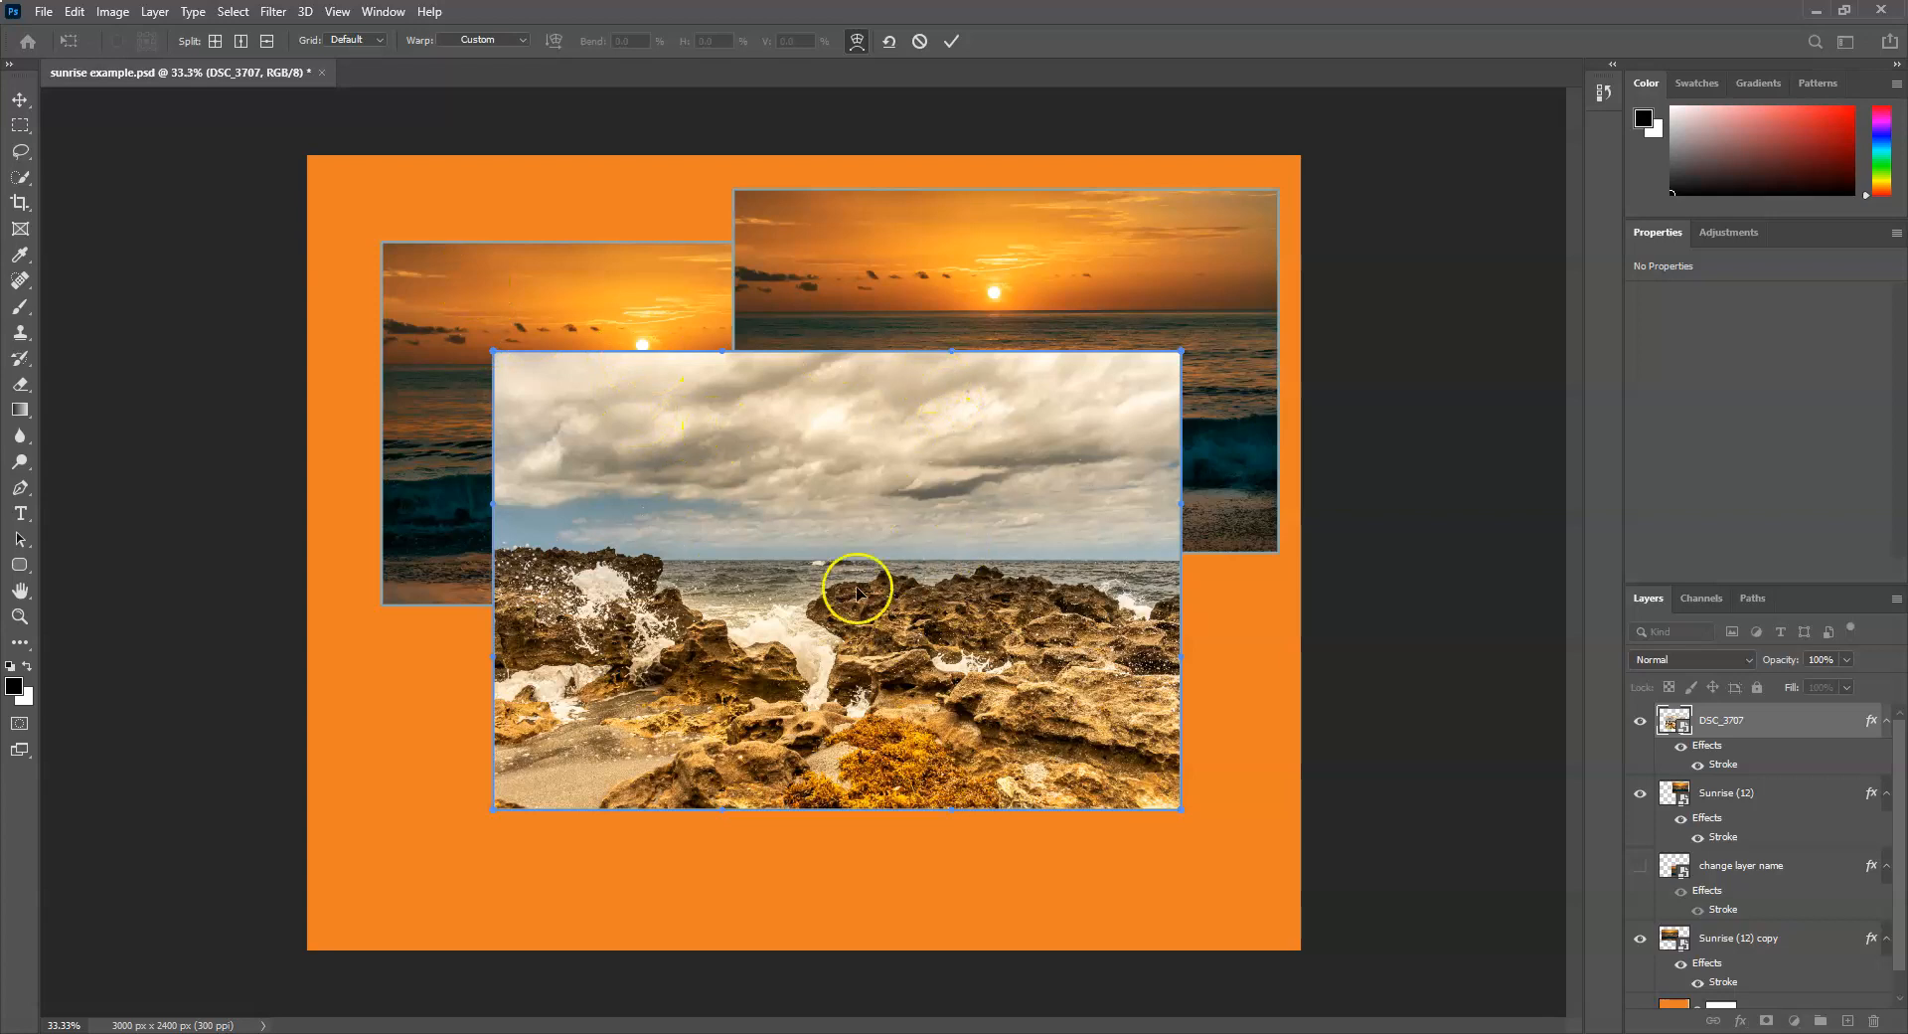
pyautogui.click(377, 39)
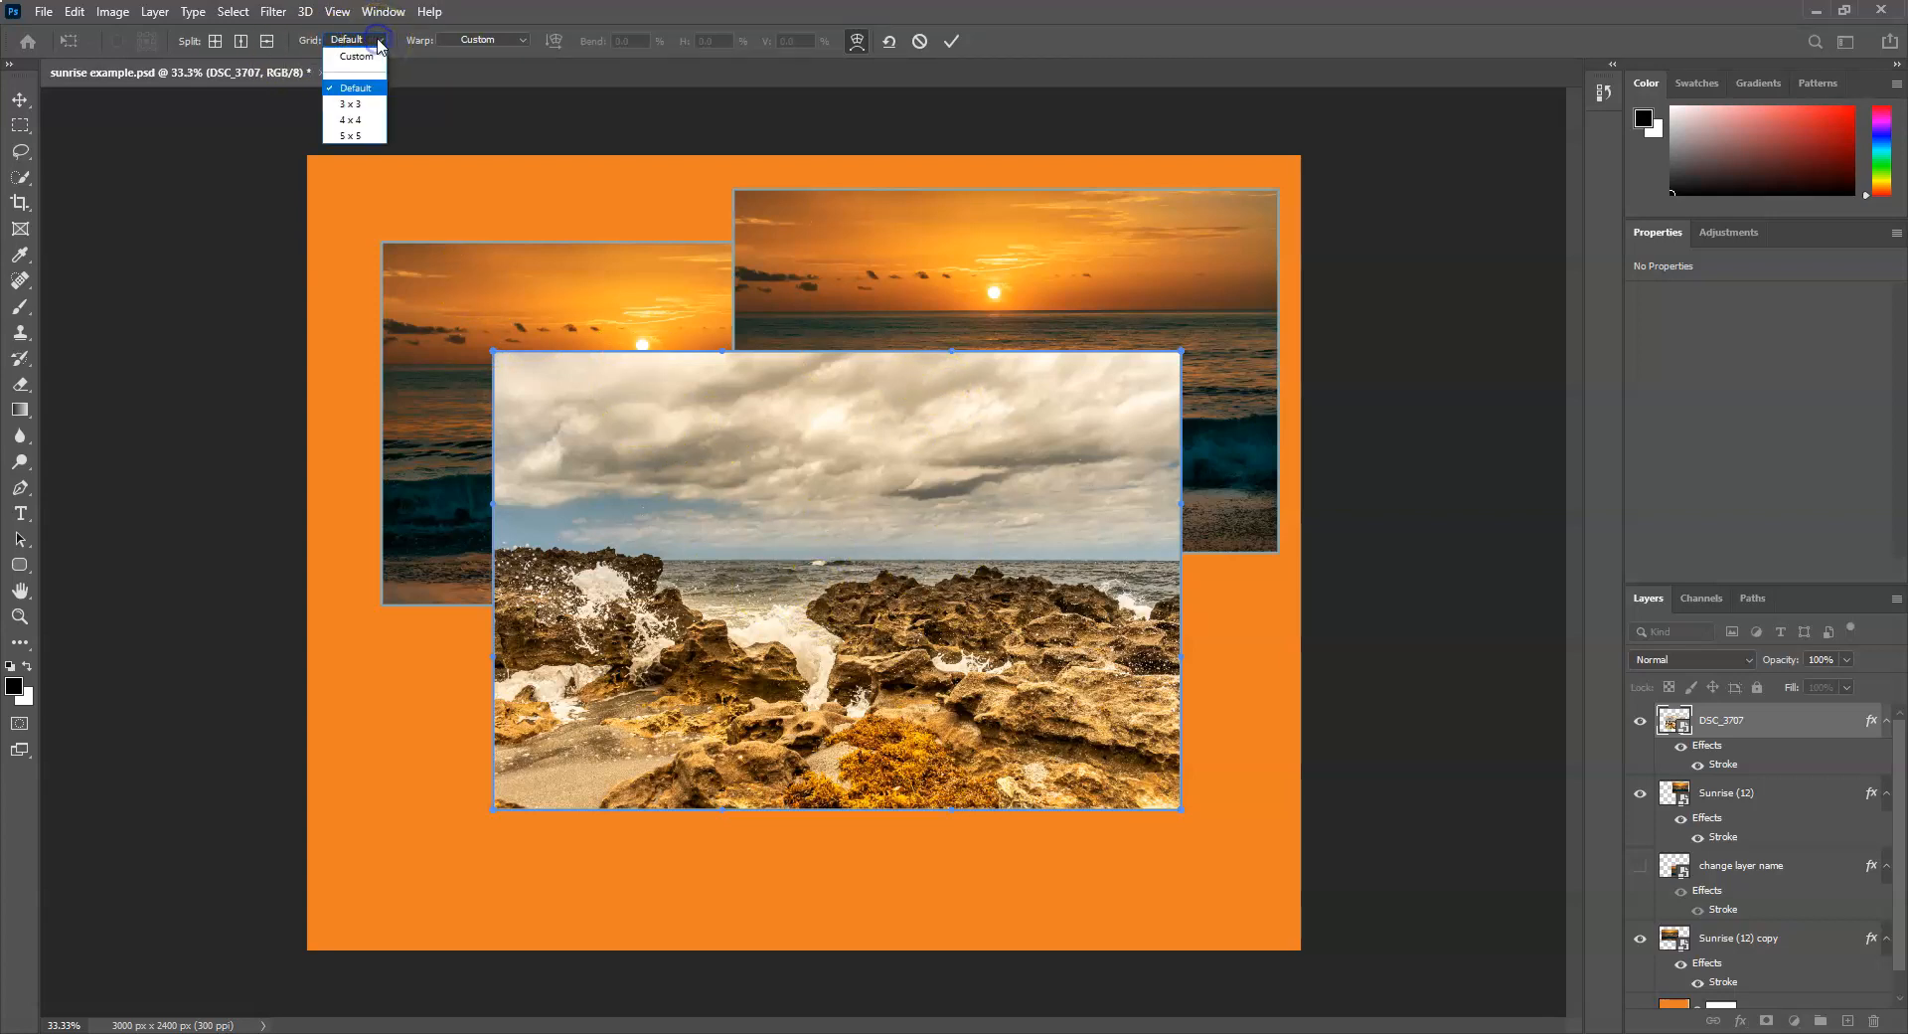
pyautogui.click(366, 104)
pyautogui.click(658, 443)
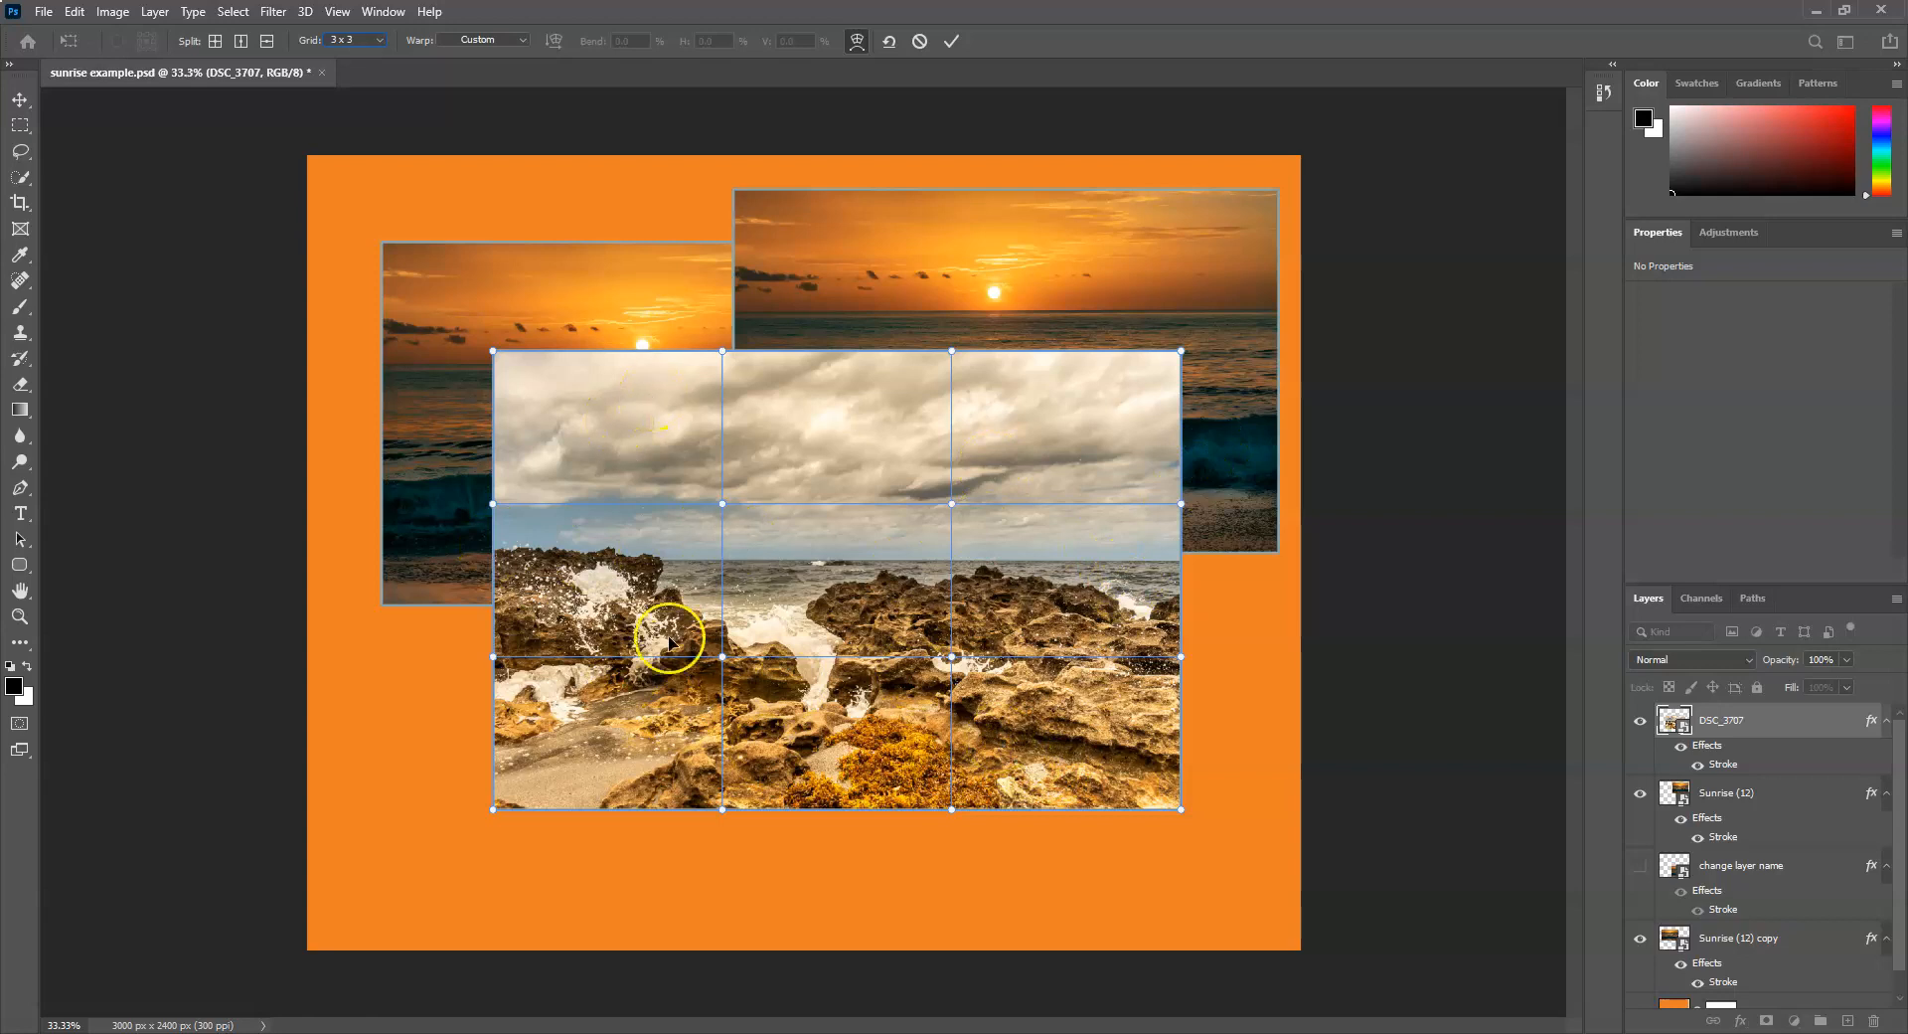
pyautogui.click(362, 40)
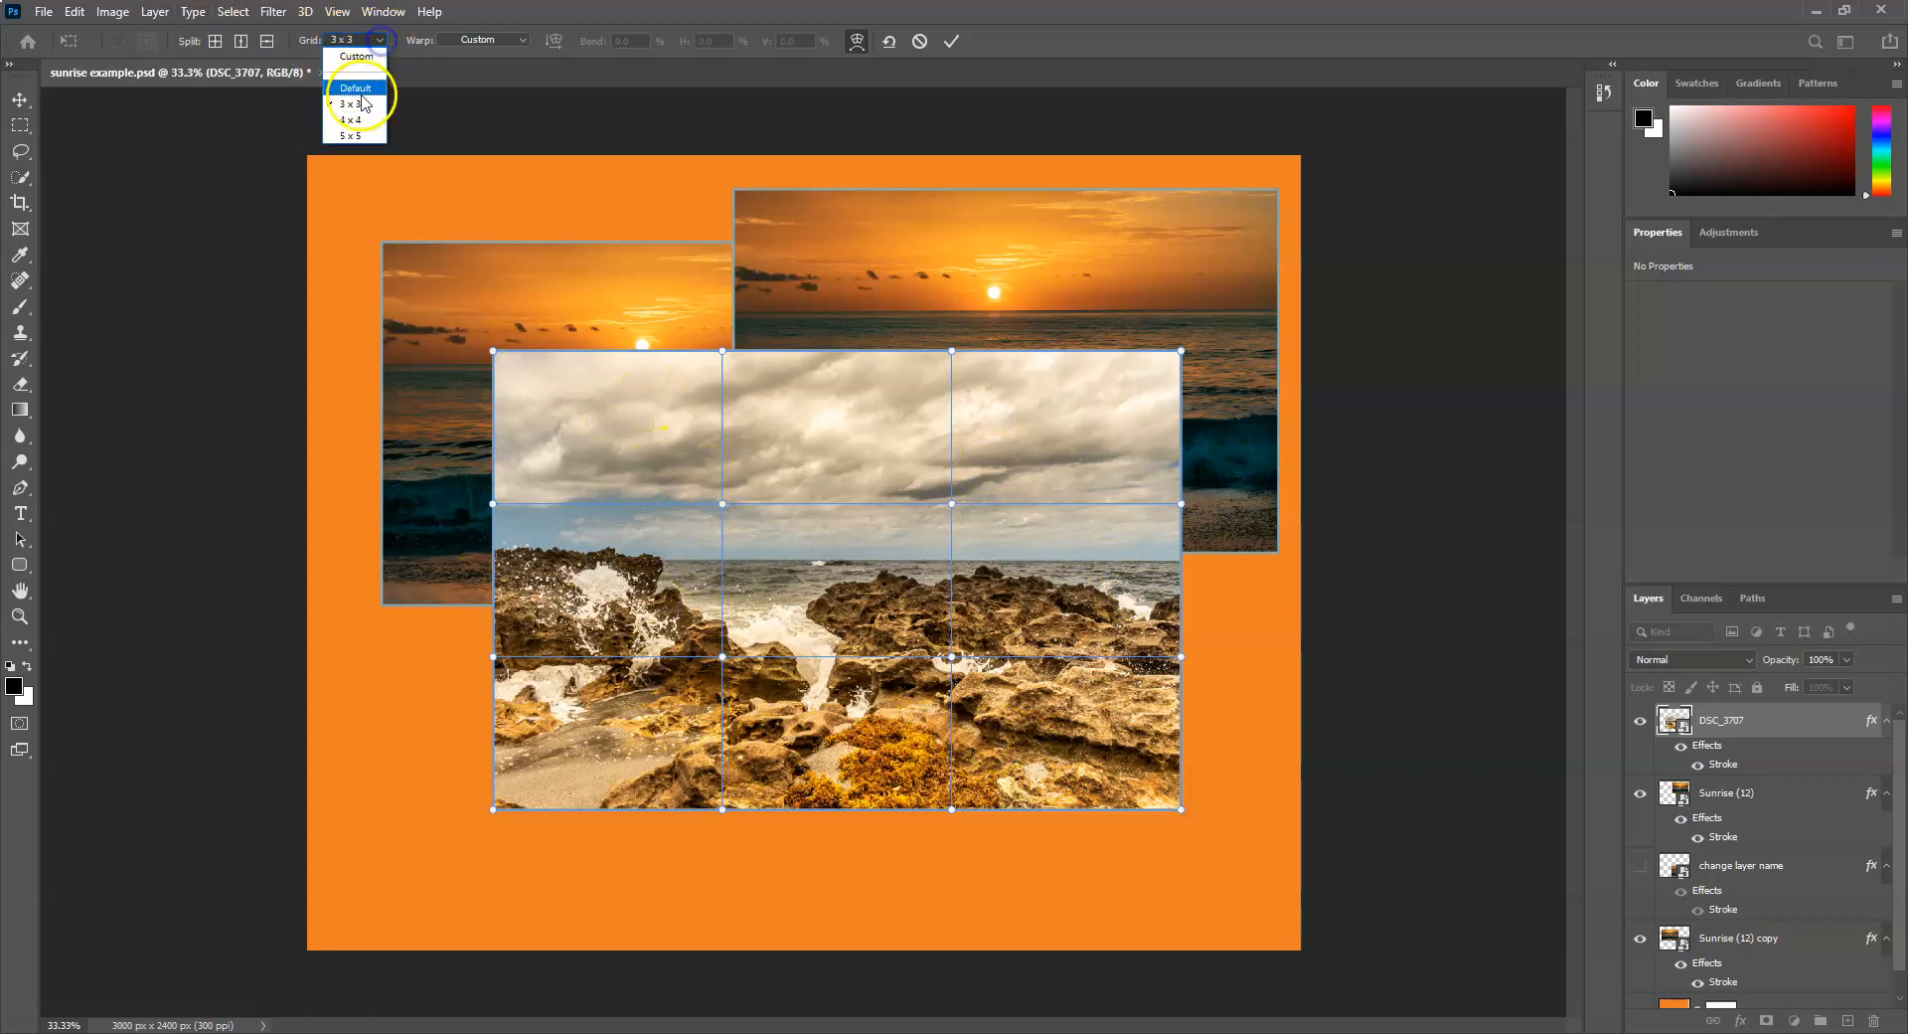
pyautogui.click(359, 120)
pyautogui.click(370, 39)
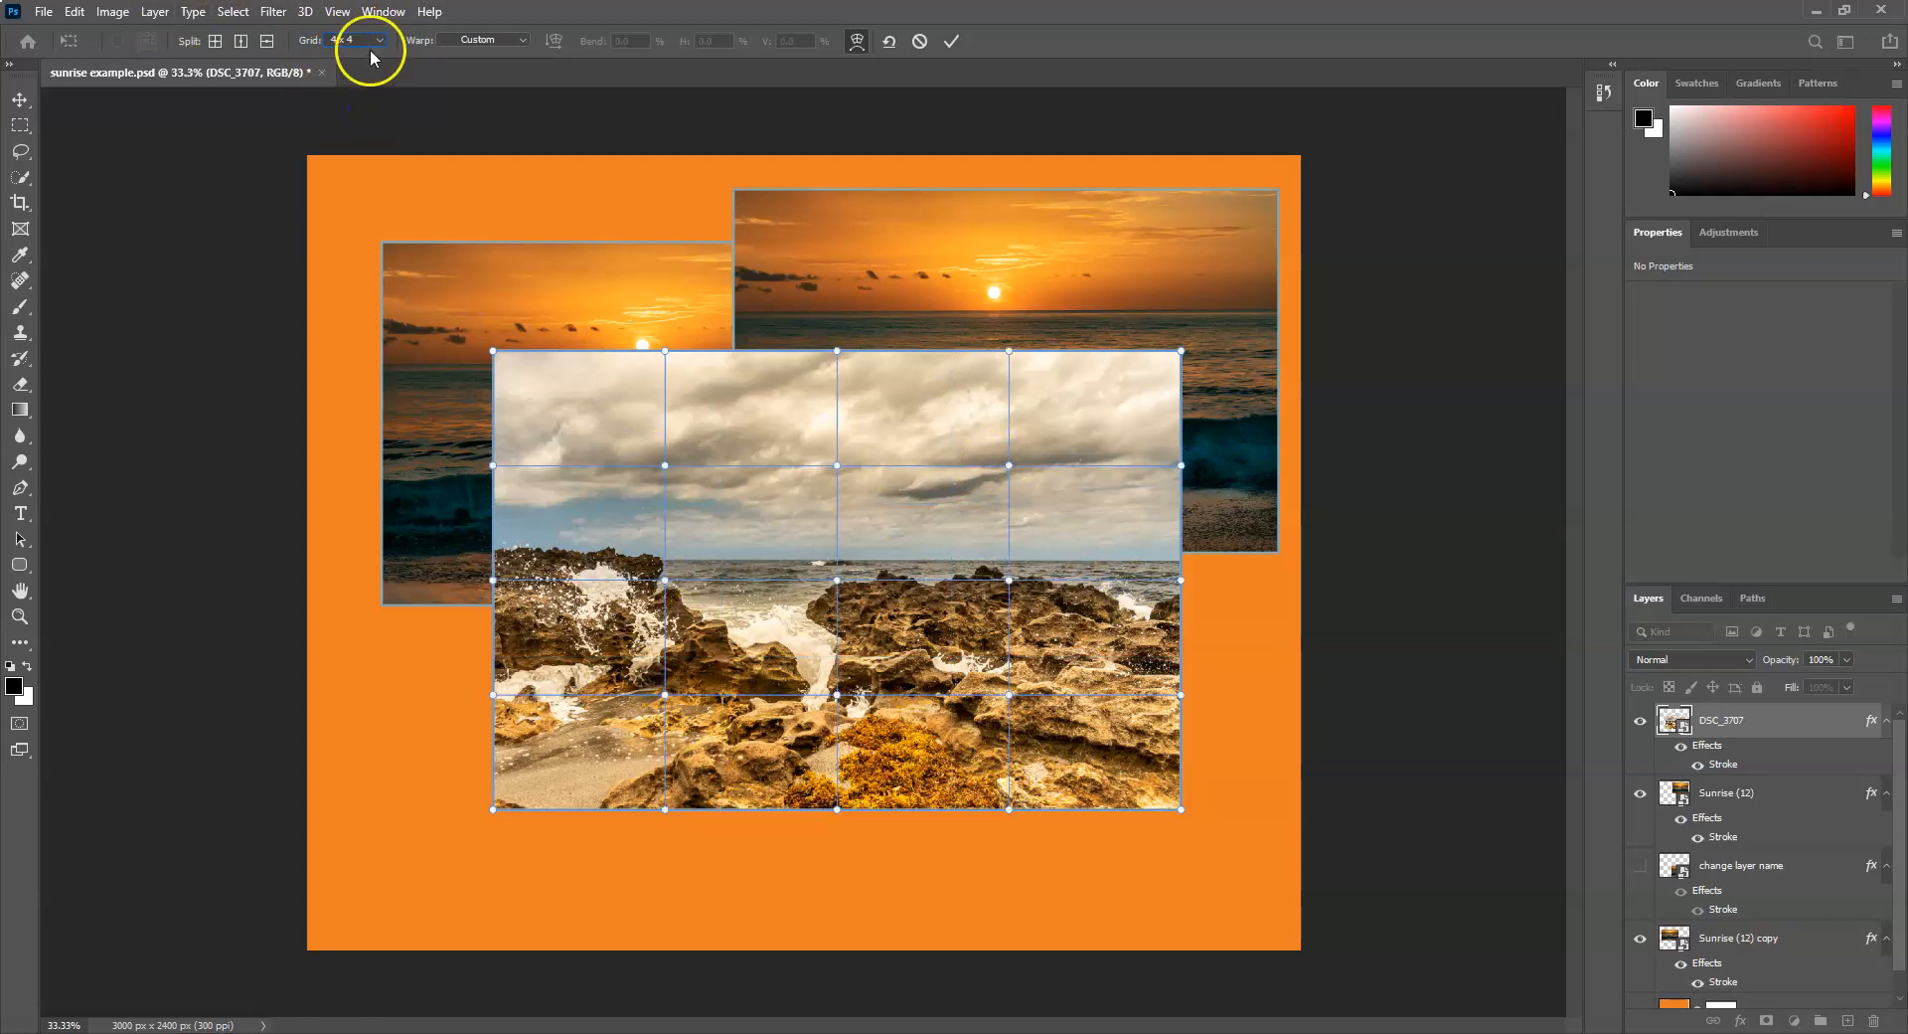
pyautogui.click(360, 135)
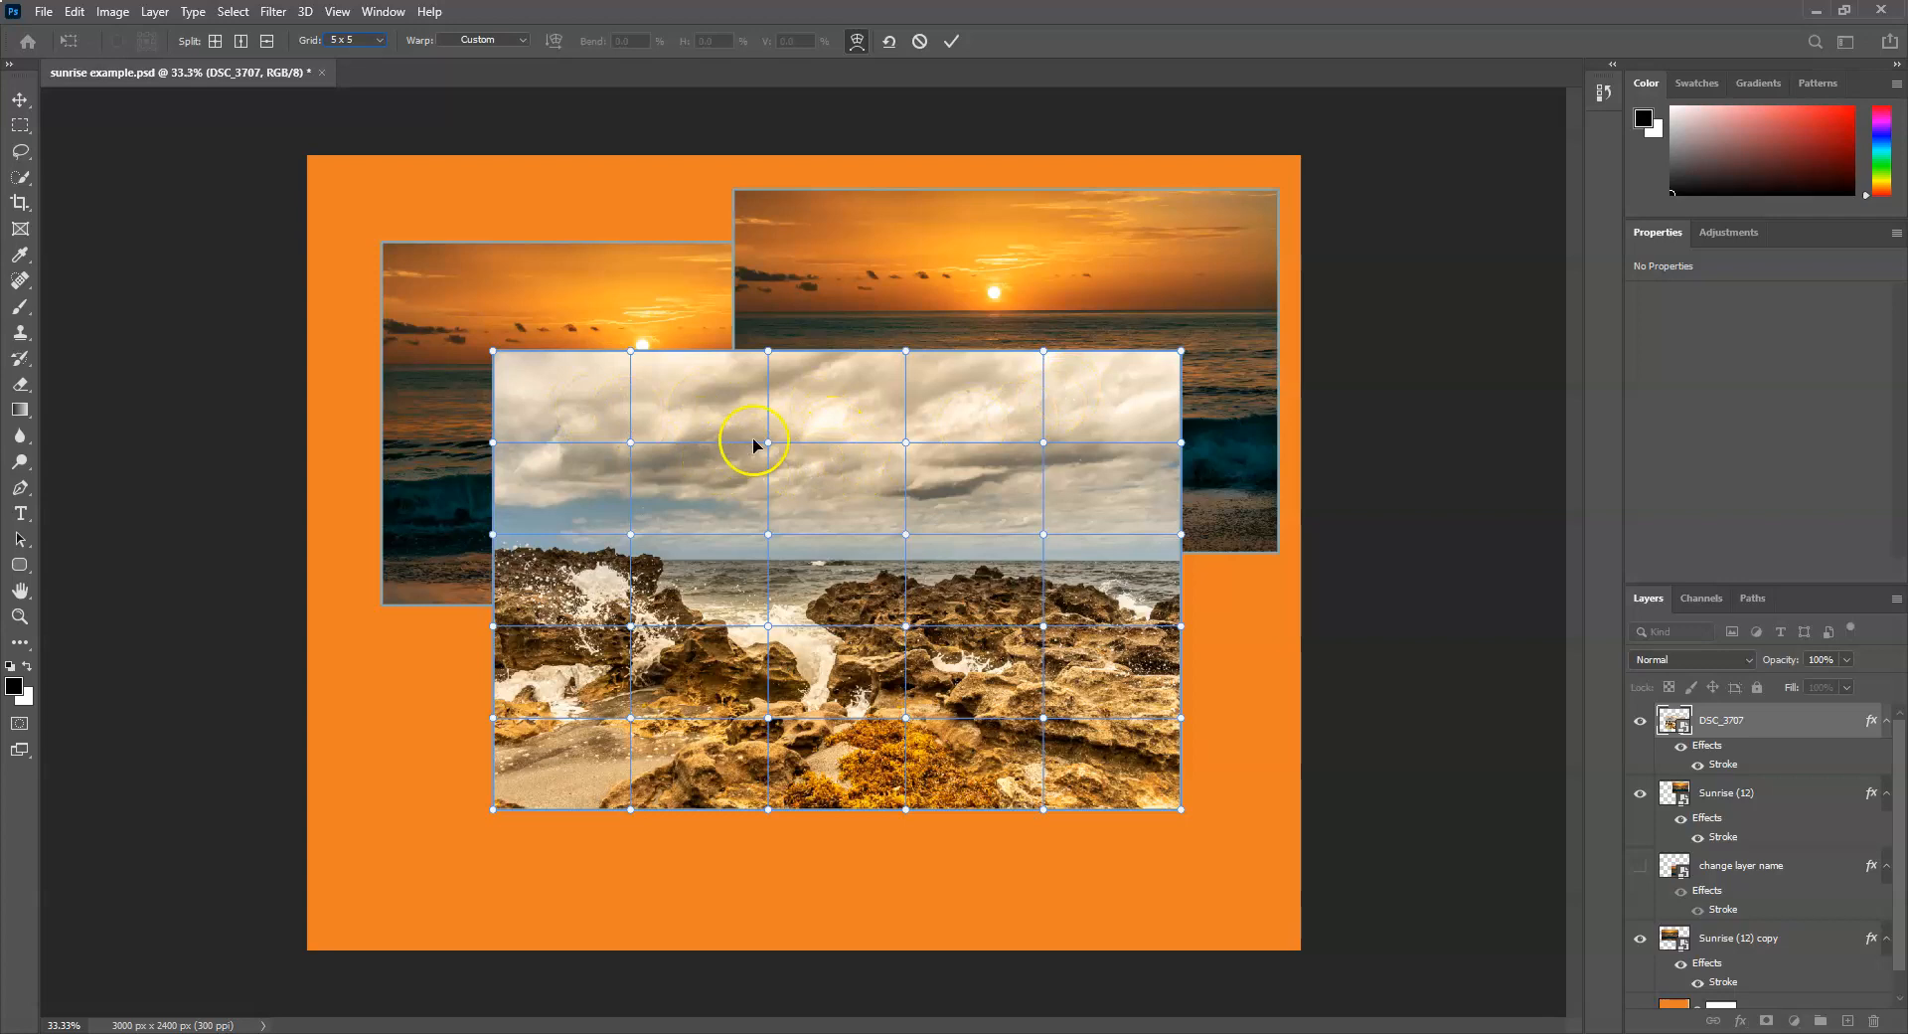
# Try a 5 x 5 Warp on the DSC_3707 photo, pulling mesh points in the sky, horizon and rocks, and undo the applied warp.
pyautogui.moveTo(772, 447); pyautogui.dragTo(733, 449)
pyautogui.moveTo(616, 446); pyautogui.dragTo(591, 447)
pyautogui.moveTo(908, 444); pyautogui.dragTo(1102, 450)
pyautogui.moveTo(911, 544); pyautogui.dragTo(916, 570)
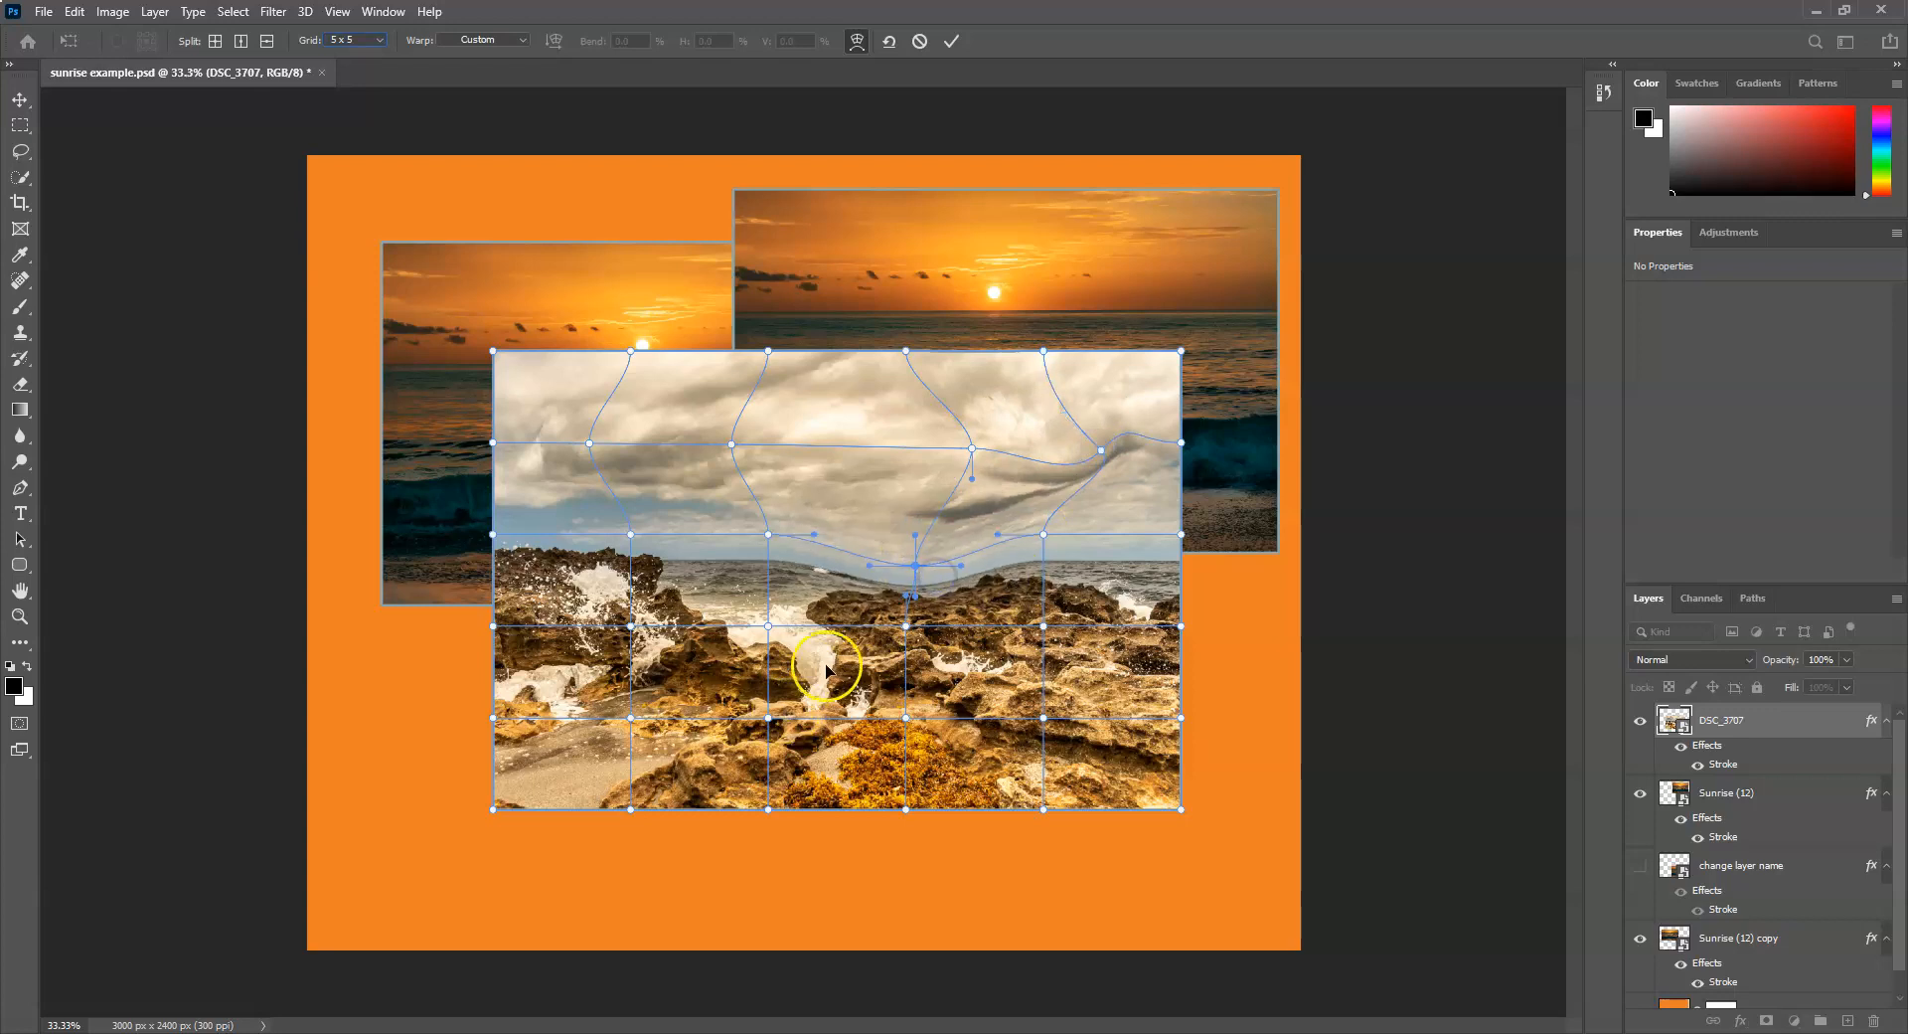
pyautogui.moveTo(833, 676); pyautogui.dragTo(702, 542)
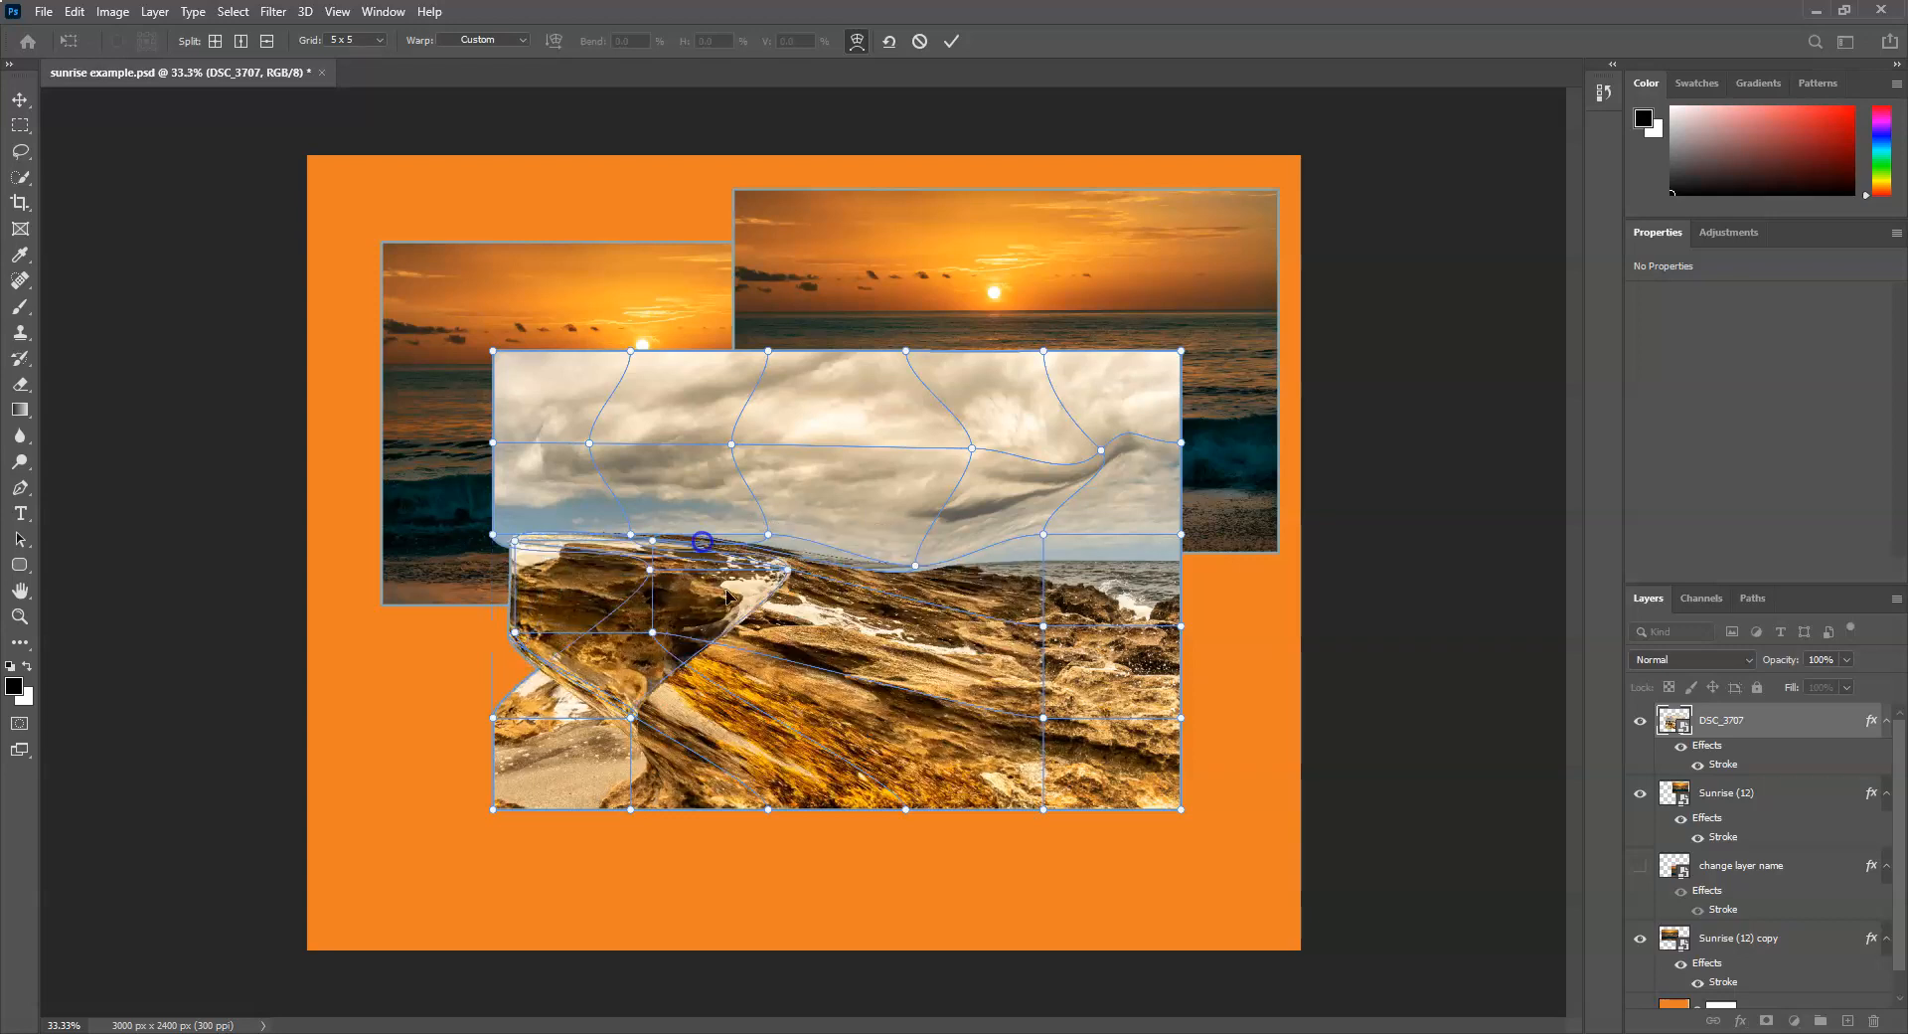
pyautogui.moveTo(1097, 698); pyautogui.dragTo(1029, 618)
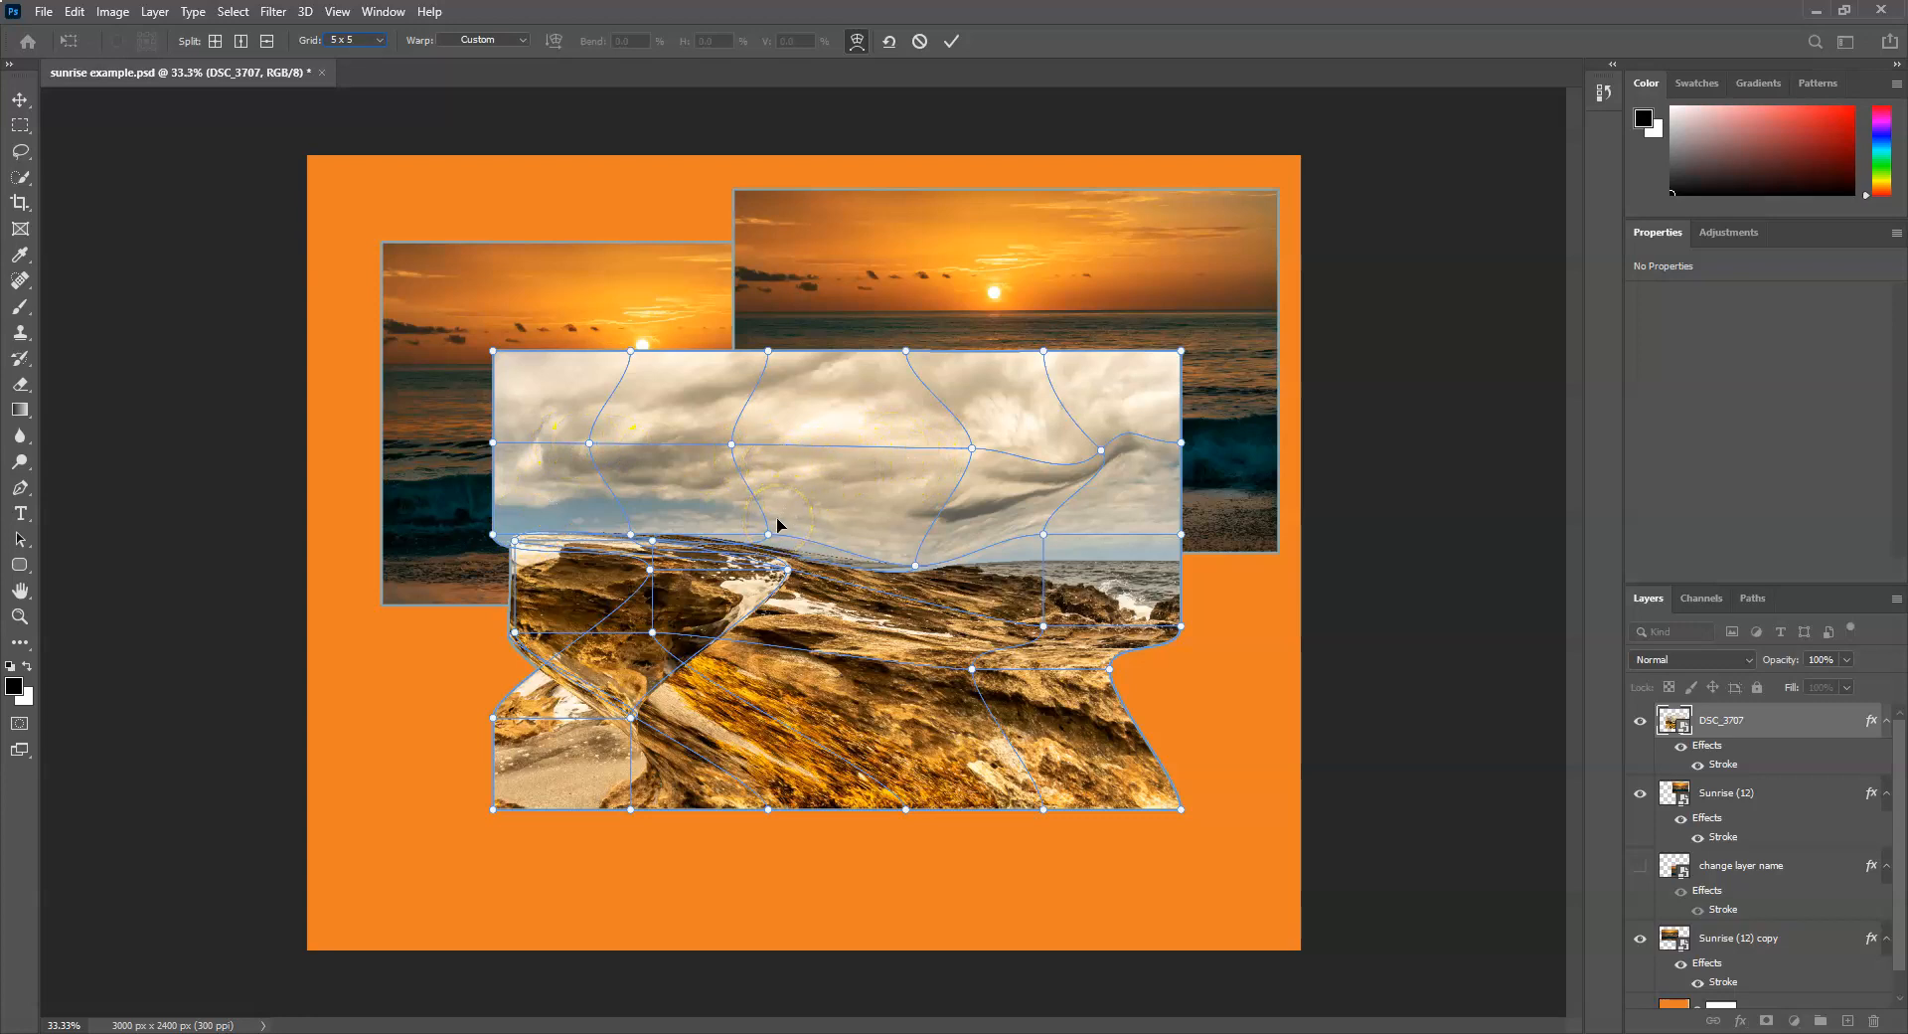
pyautogui.press('Return')
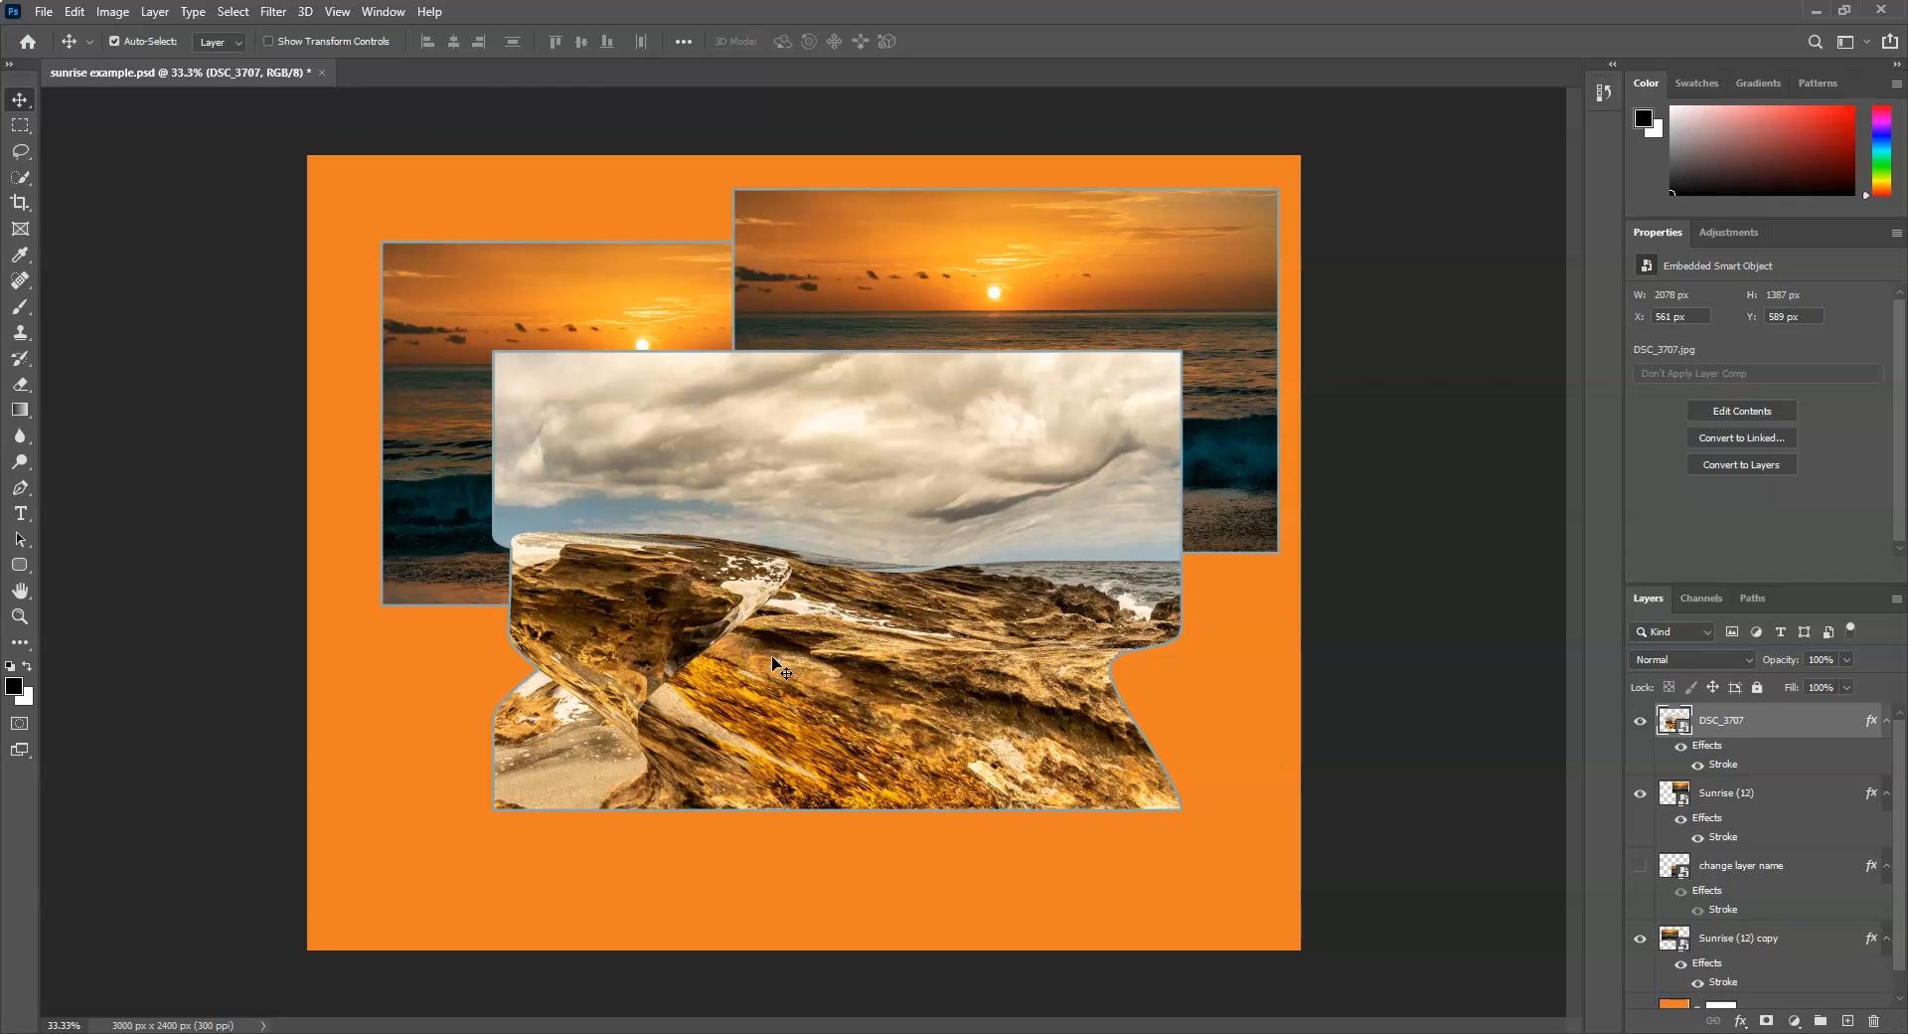
pyautogui.hotkey('ctrl', 'z')
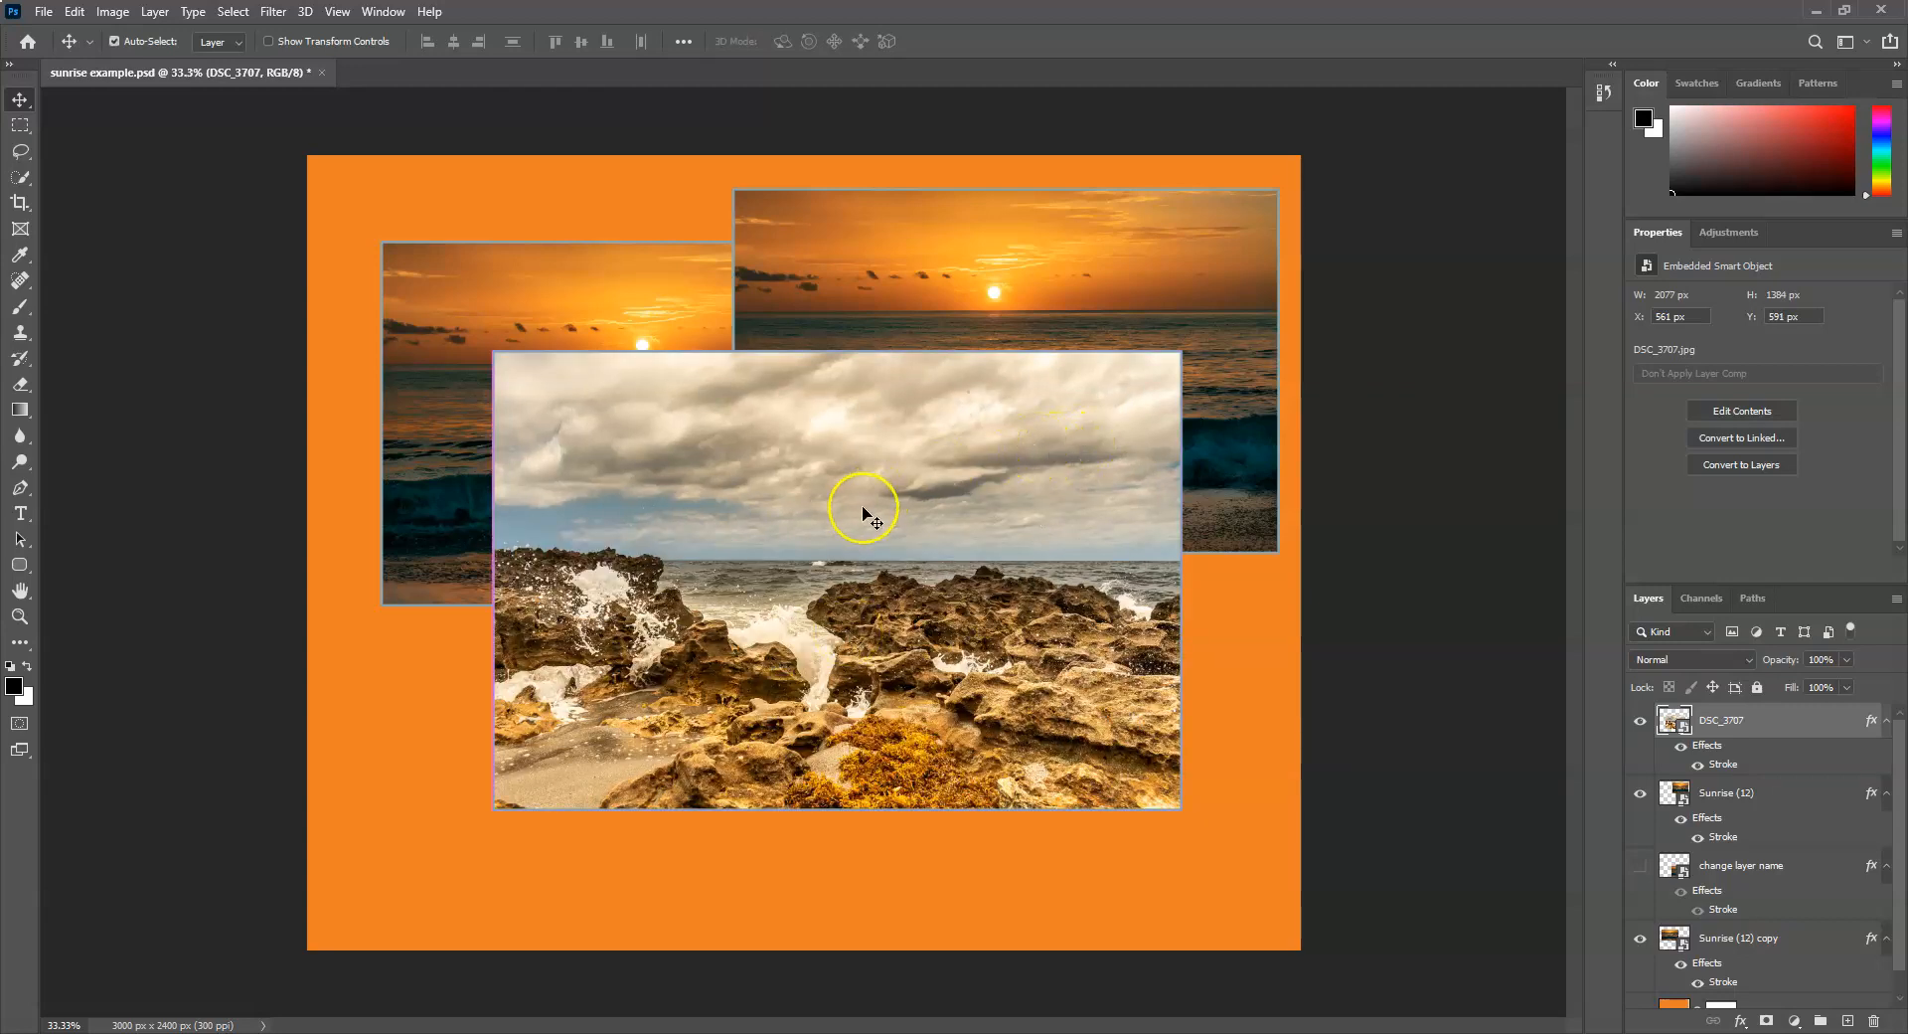
# Try scaling the DSC_3707 photo down to about 37% and rotating it about 0.17° with Free Transform, and undo the transform.
pyautogui.hotkey('ctrl', 't')
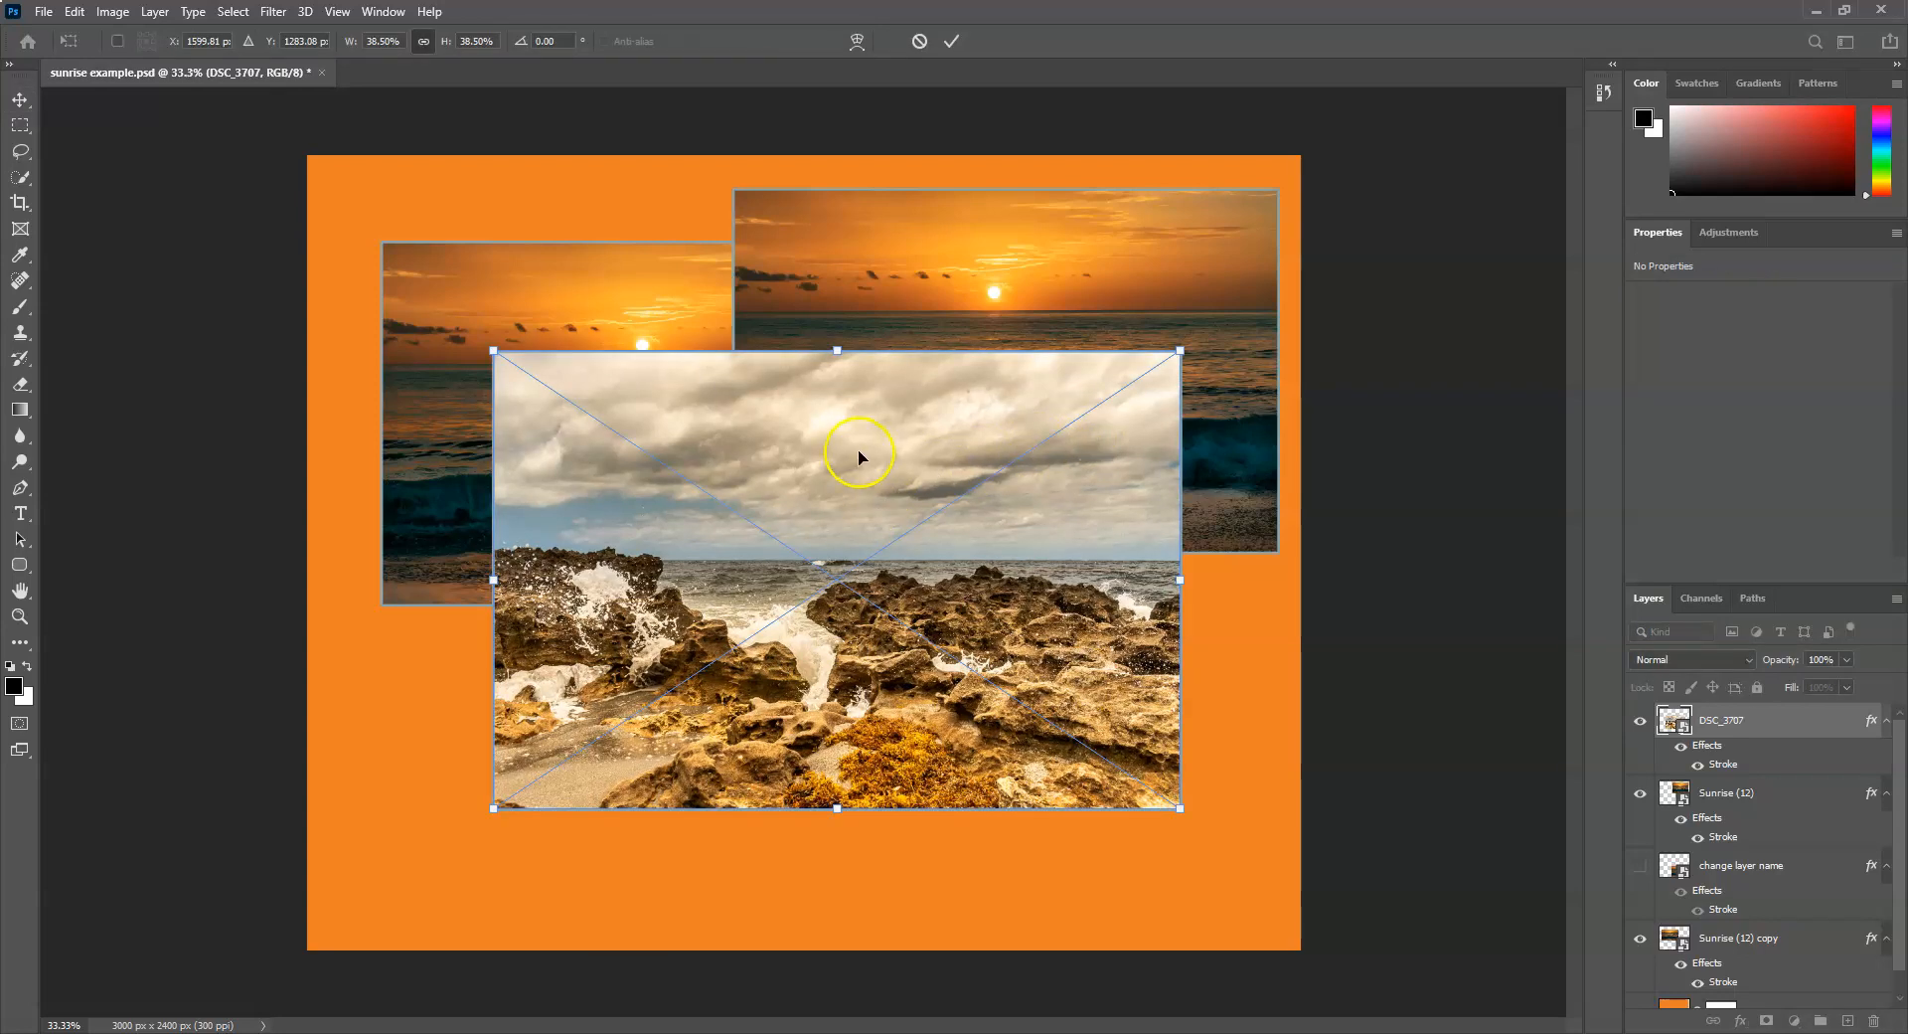
pyautogui.rightClick(813, 417)
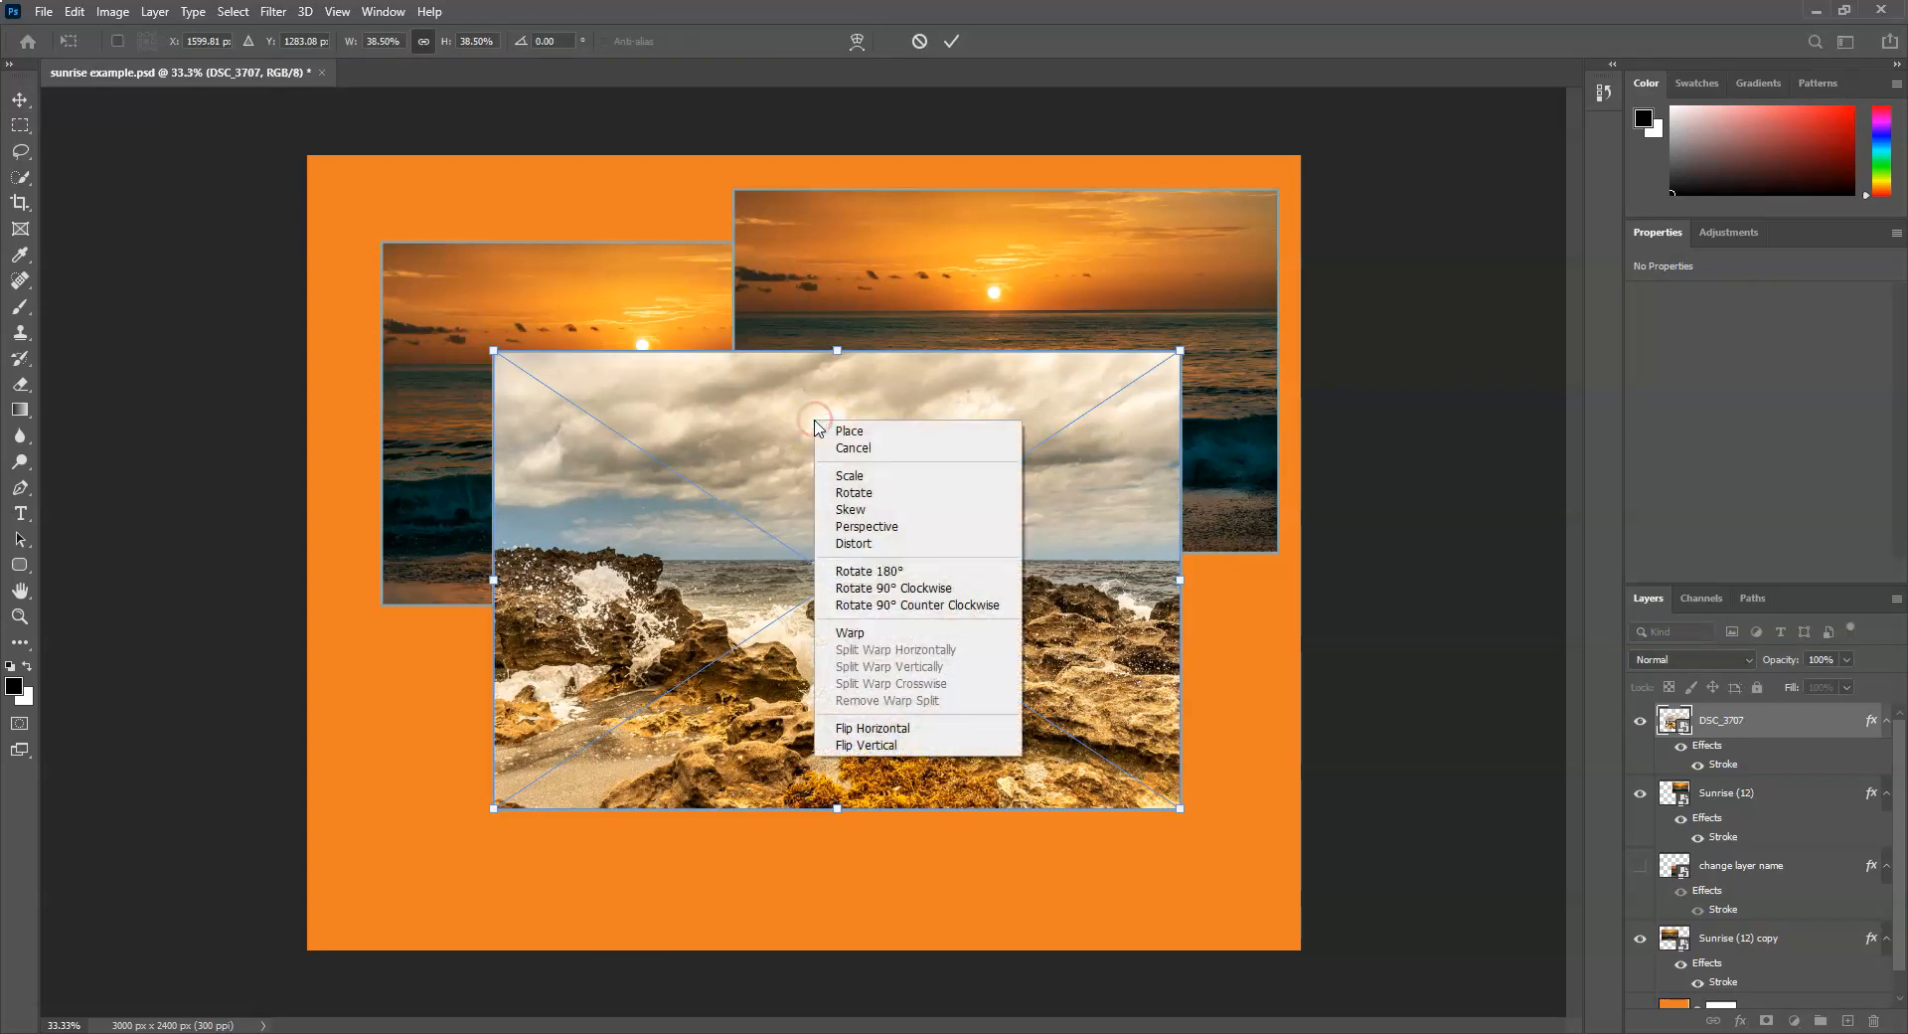
pyautogui.click(851, 476)
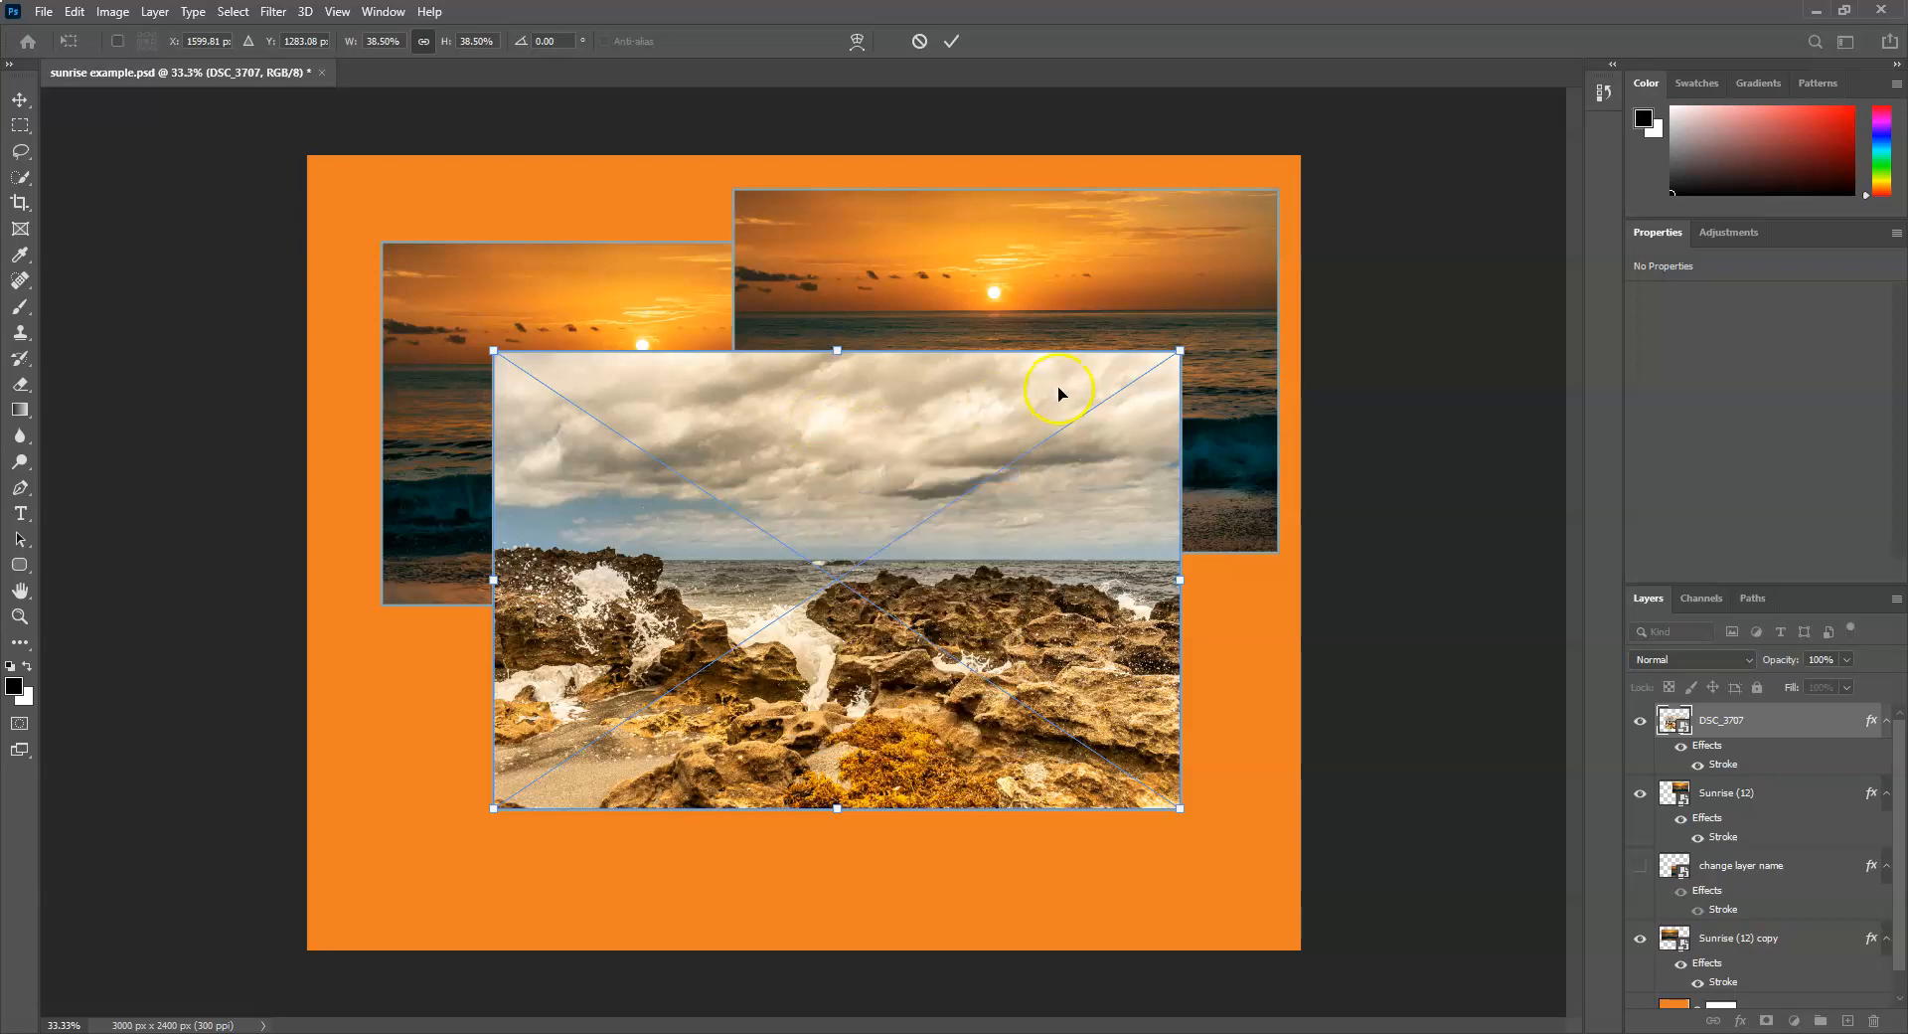
pyautogui.moveTo(1178, 347)
pyautogui.mouseDown()
pyautogui.moveTo(1082, 426)
pyautogui.moveTo(1164, 379)
pyautogui.mouseUp()
pyautogui.rightClick(844, 426)
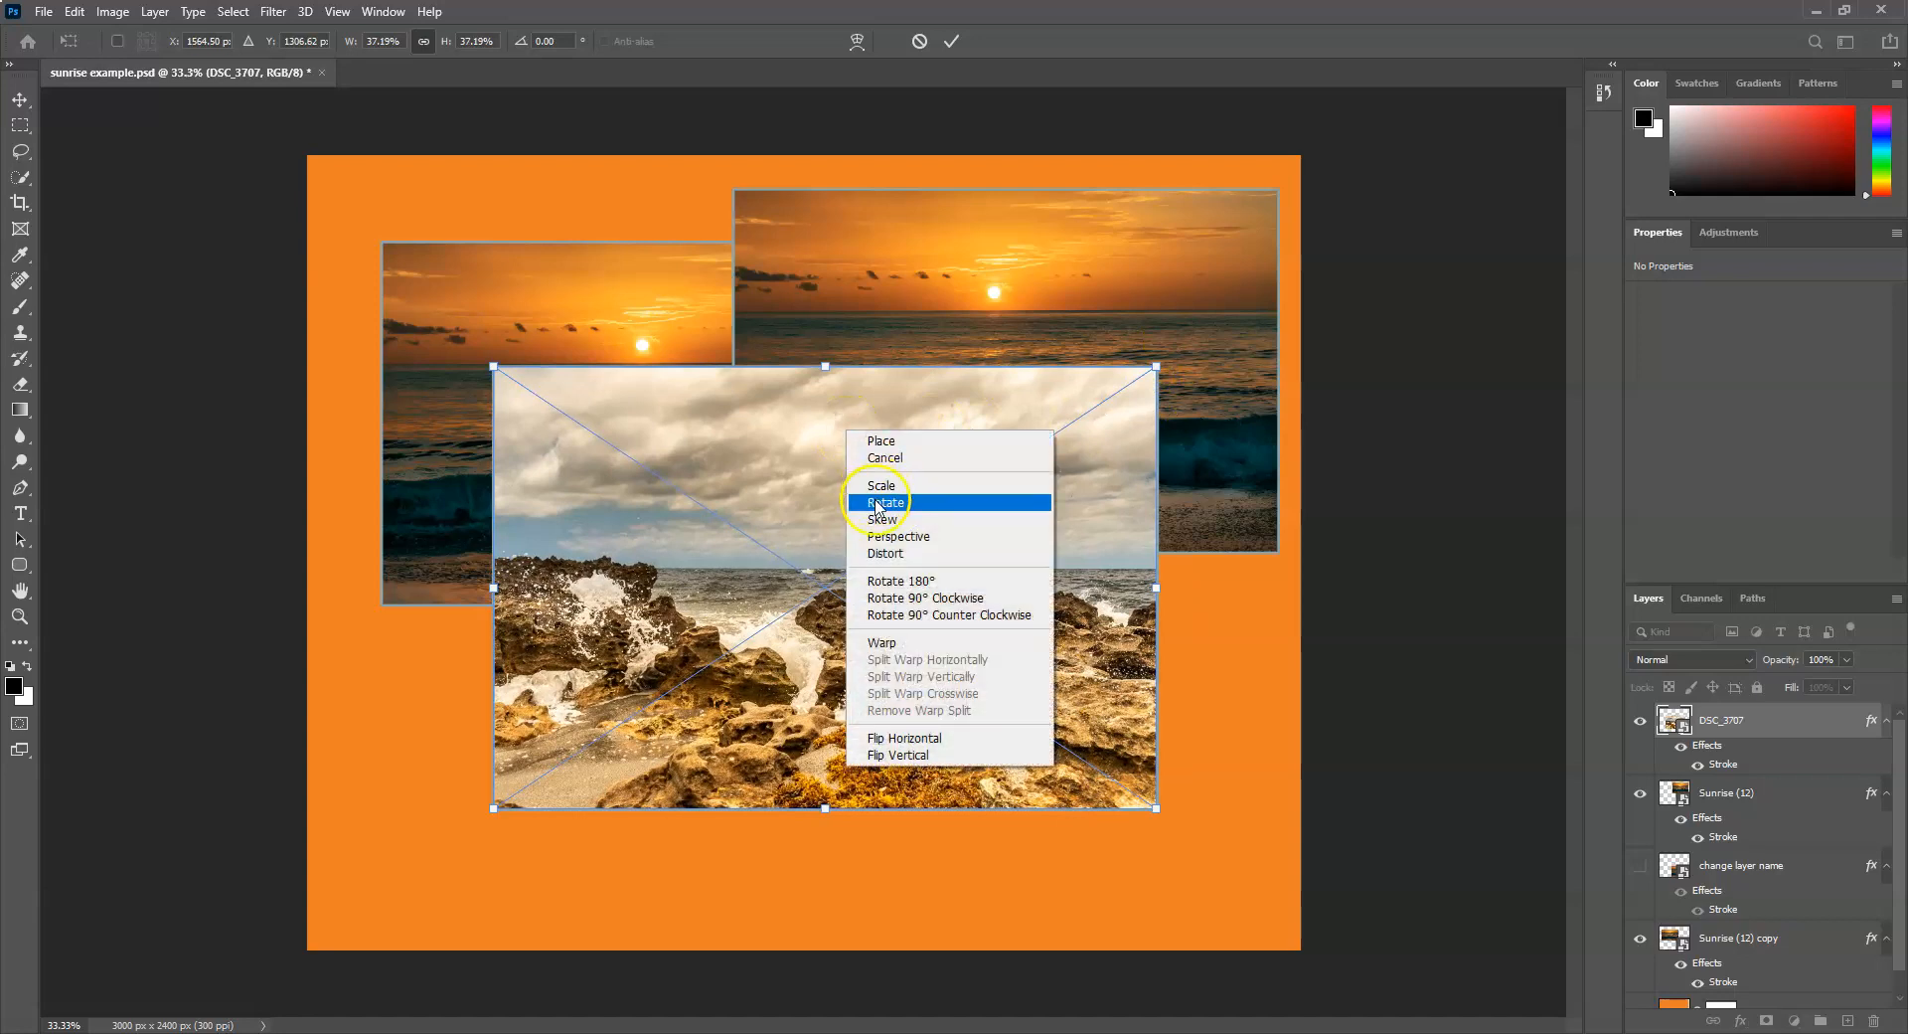
pyautogui.click(873, 501)
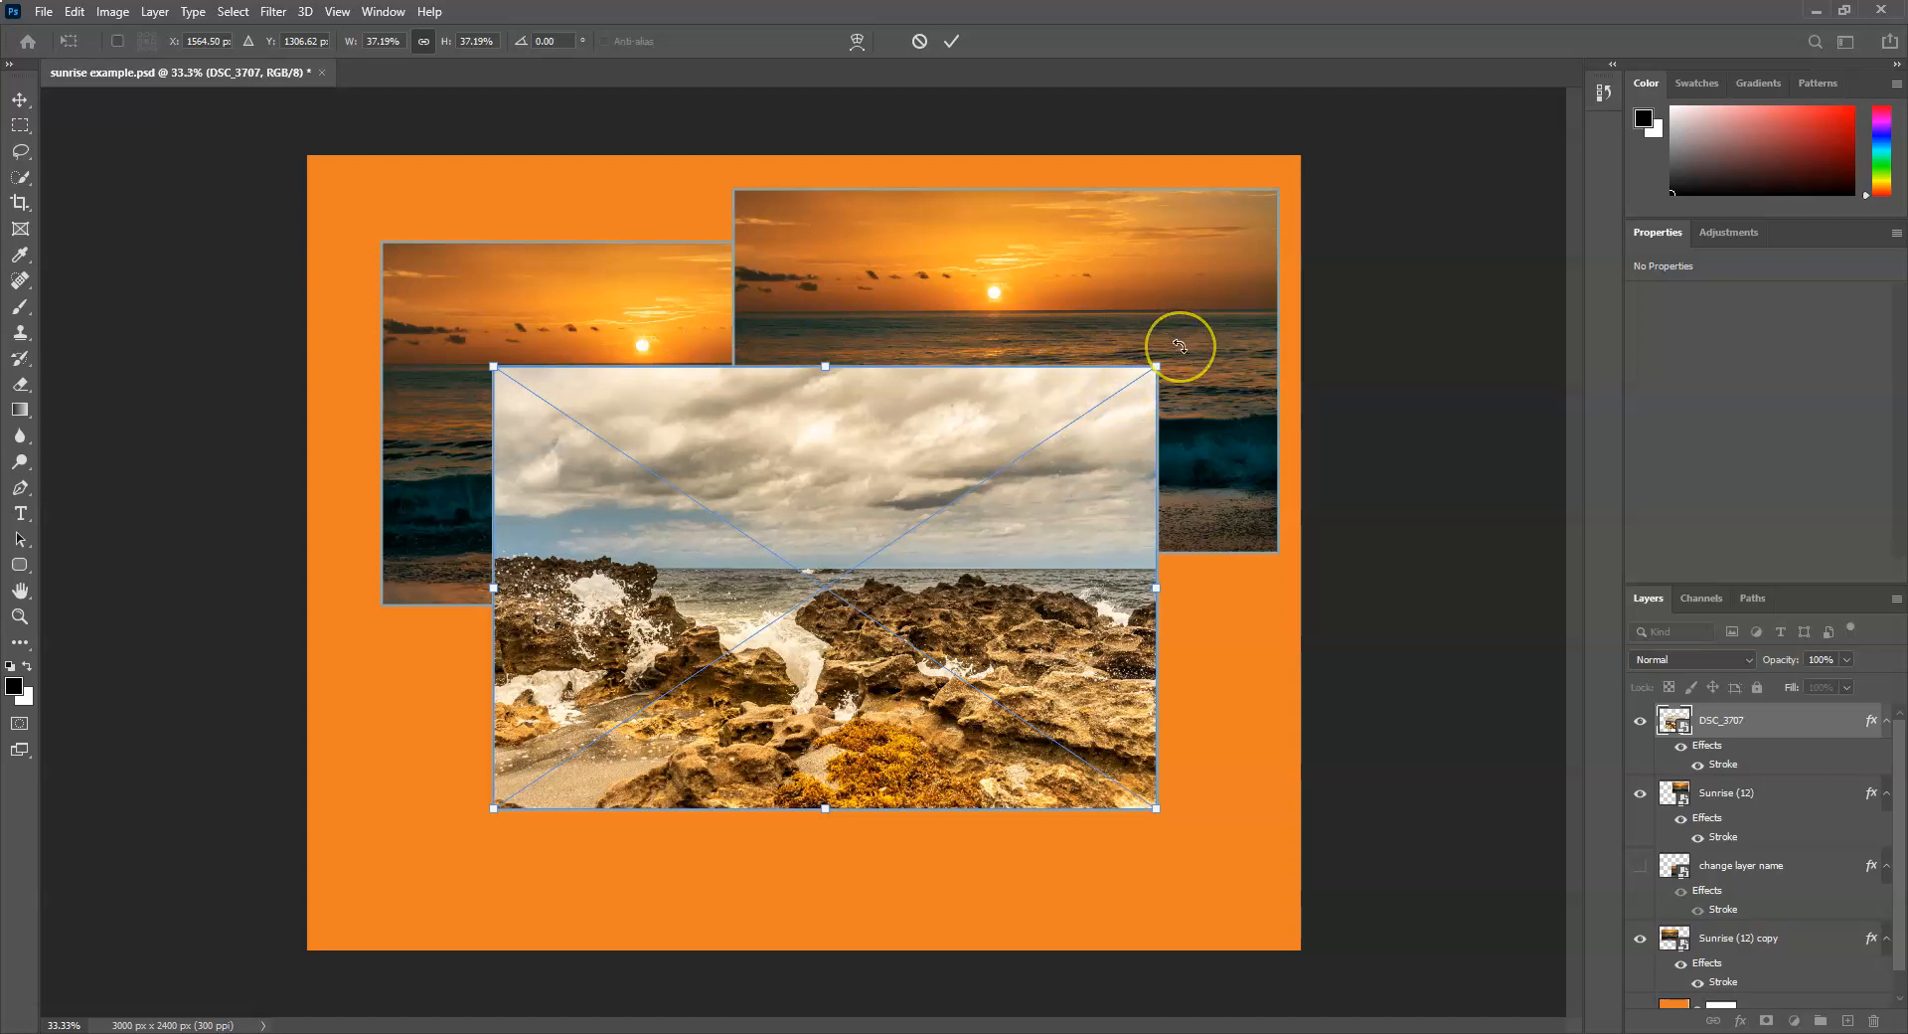
pyautogui.moveTo(1179, 345)
pyautogui.mouseDown()
pyautogui.moveTo(1175, 502)
pyautogui.moveTo(1170, 355)
pyautogui.mouseUp()
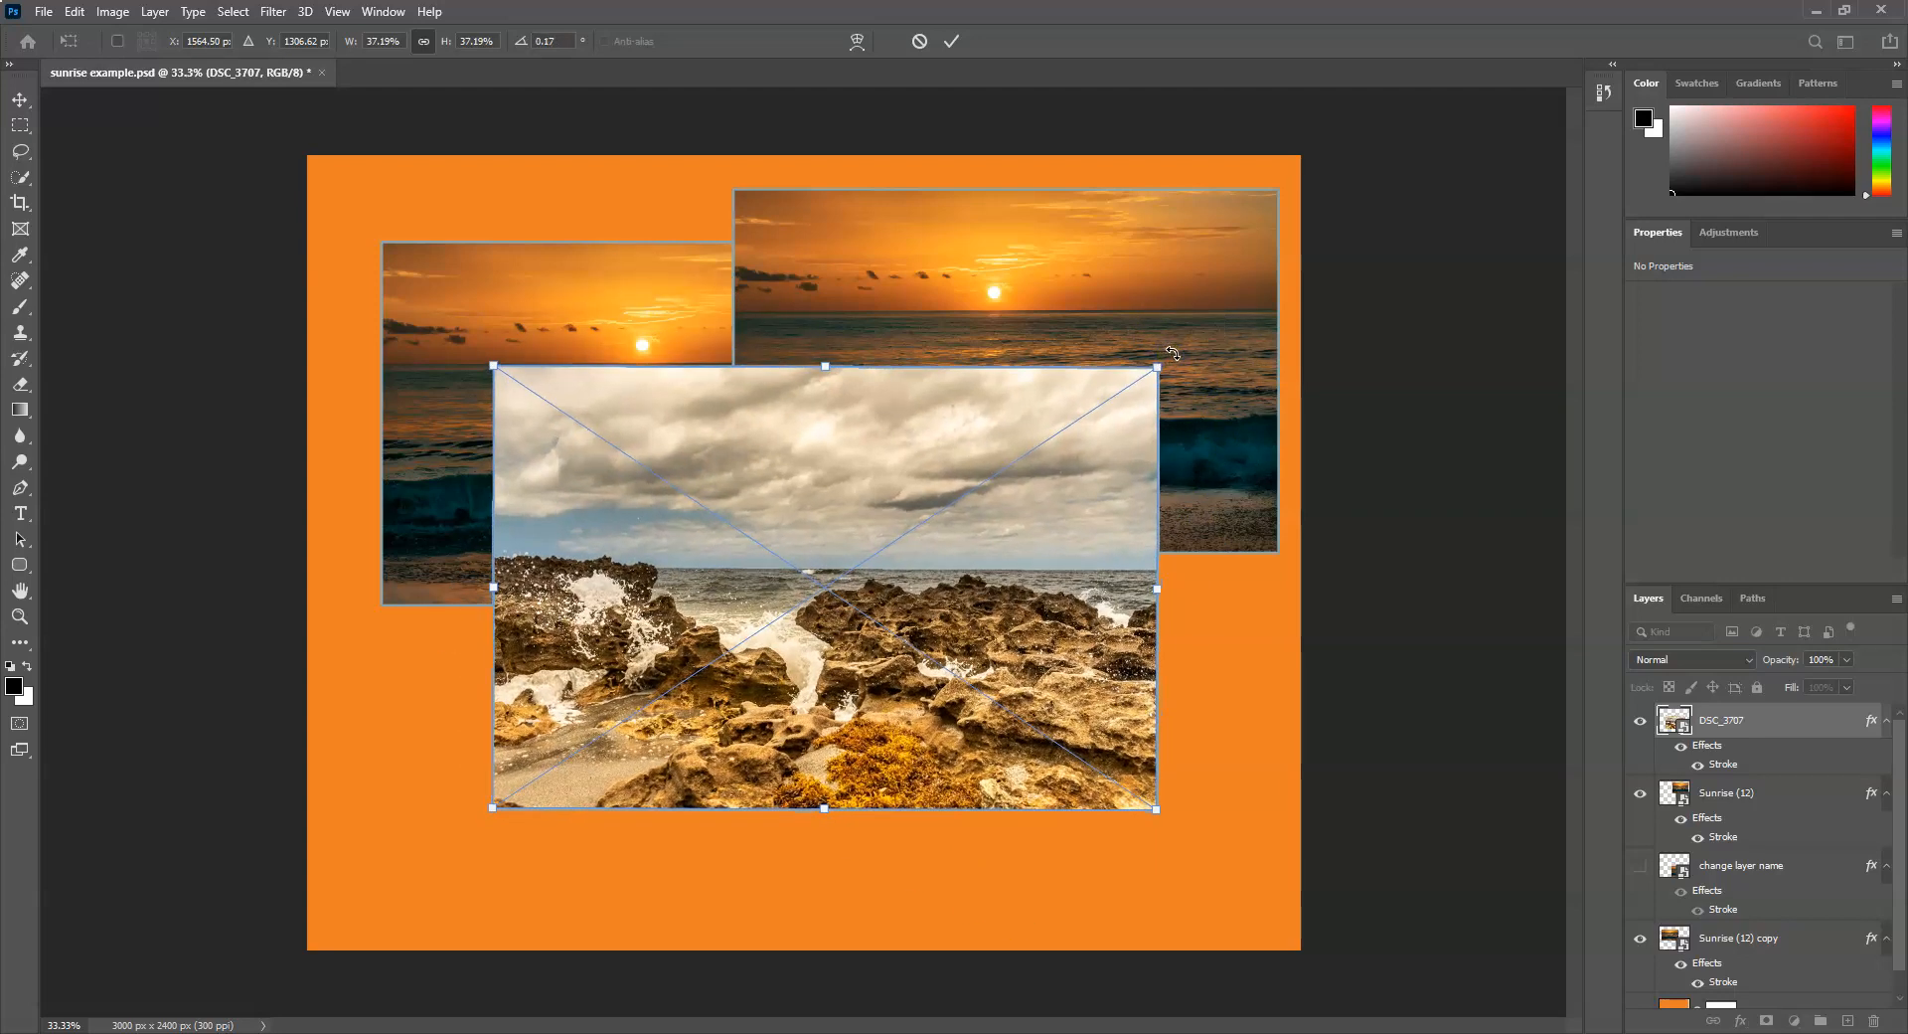
pyautogui.moveTo(1180, 346); pyautogui.dragTo(1139, 412)
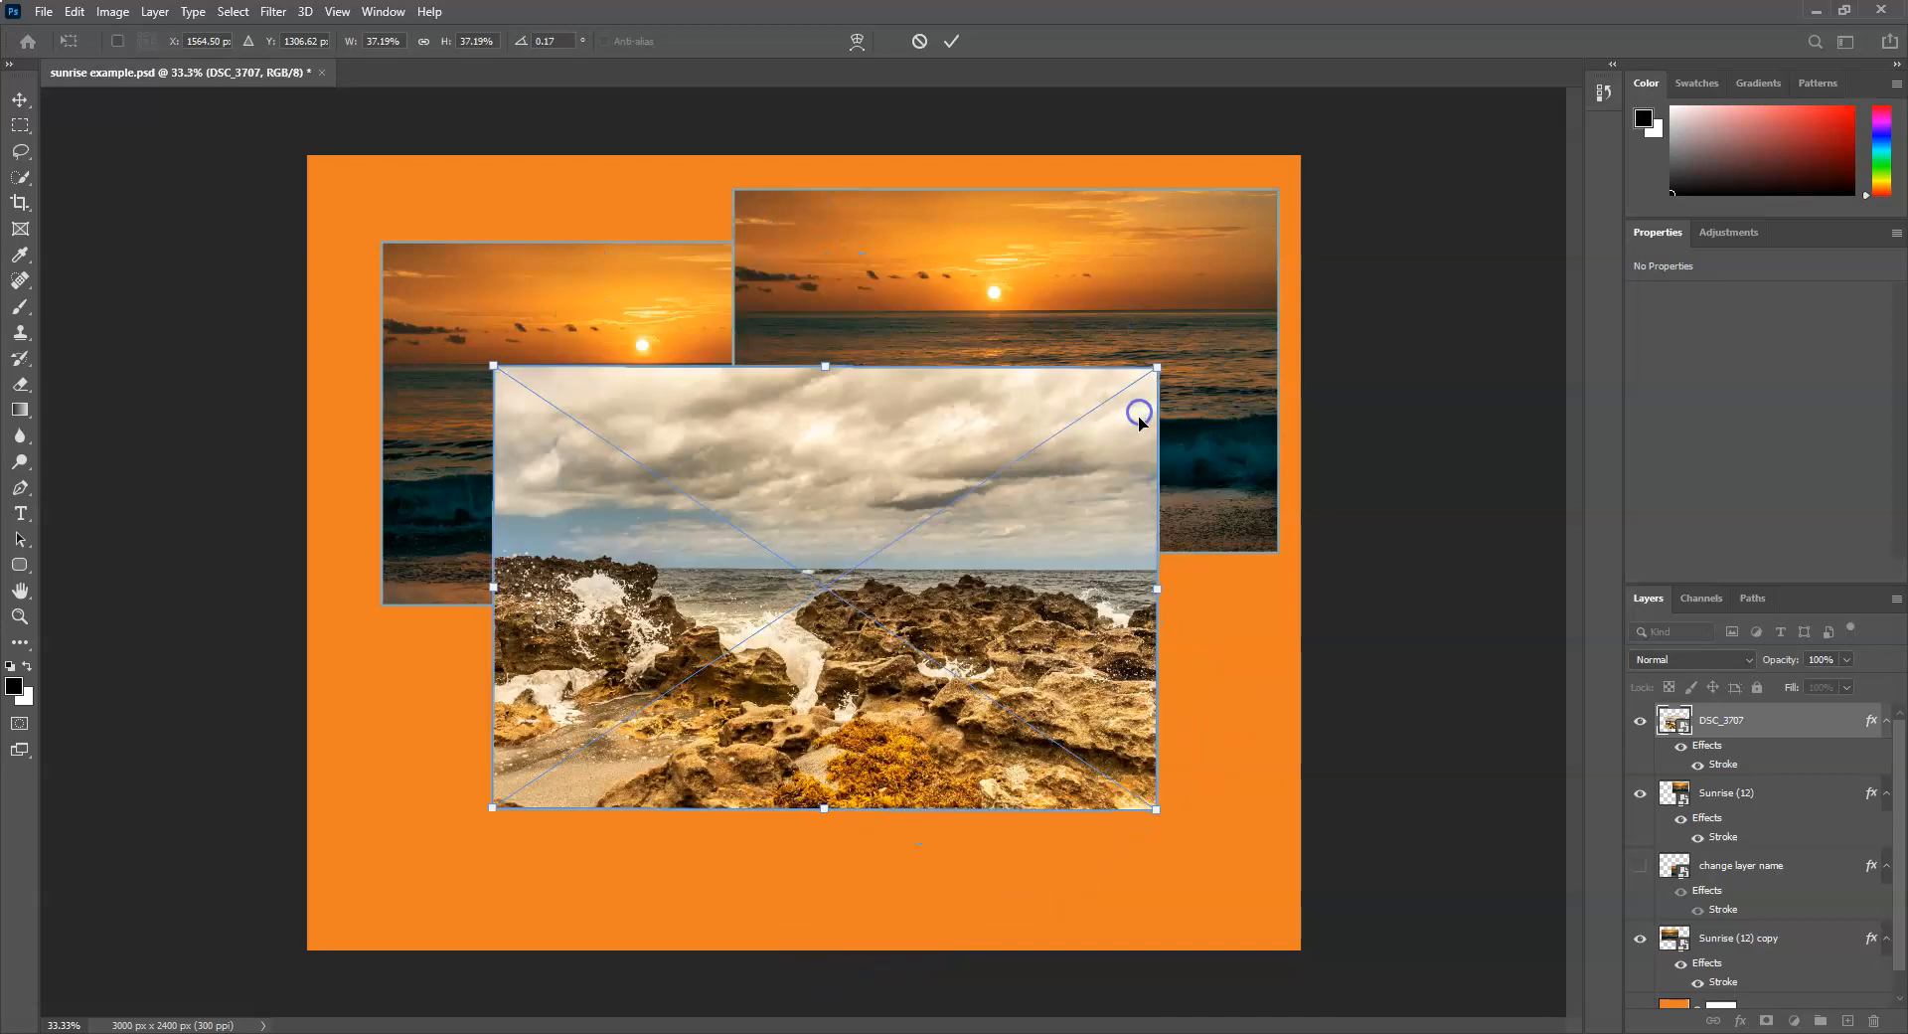
pyautogui.press('Return')
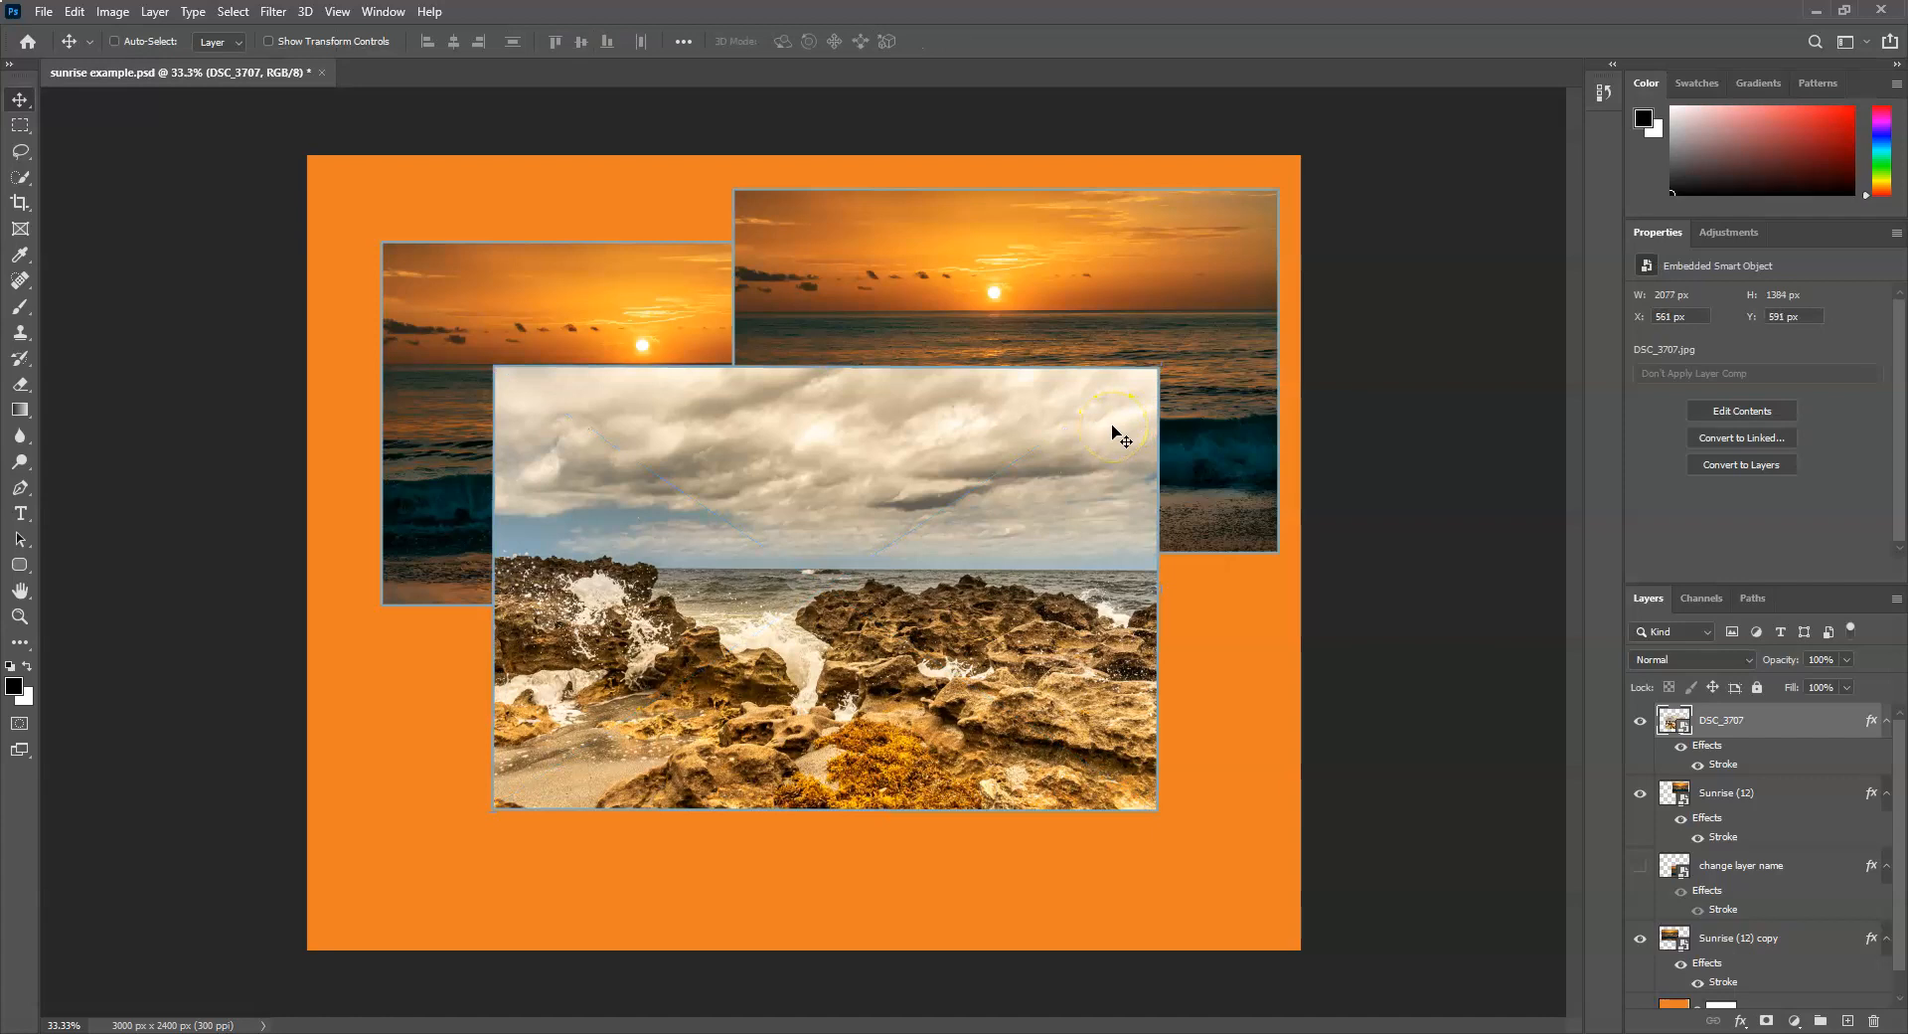
pyautogui.hotkey('ctrl', 'z')
# Try rotating the DSC_3707 photo 90° clockwise freehand with the Rotate transform, and undo the rotation.
pyautogui.hotkey('ctrl', 't')
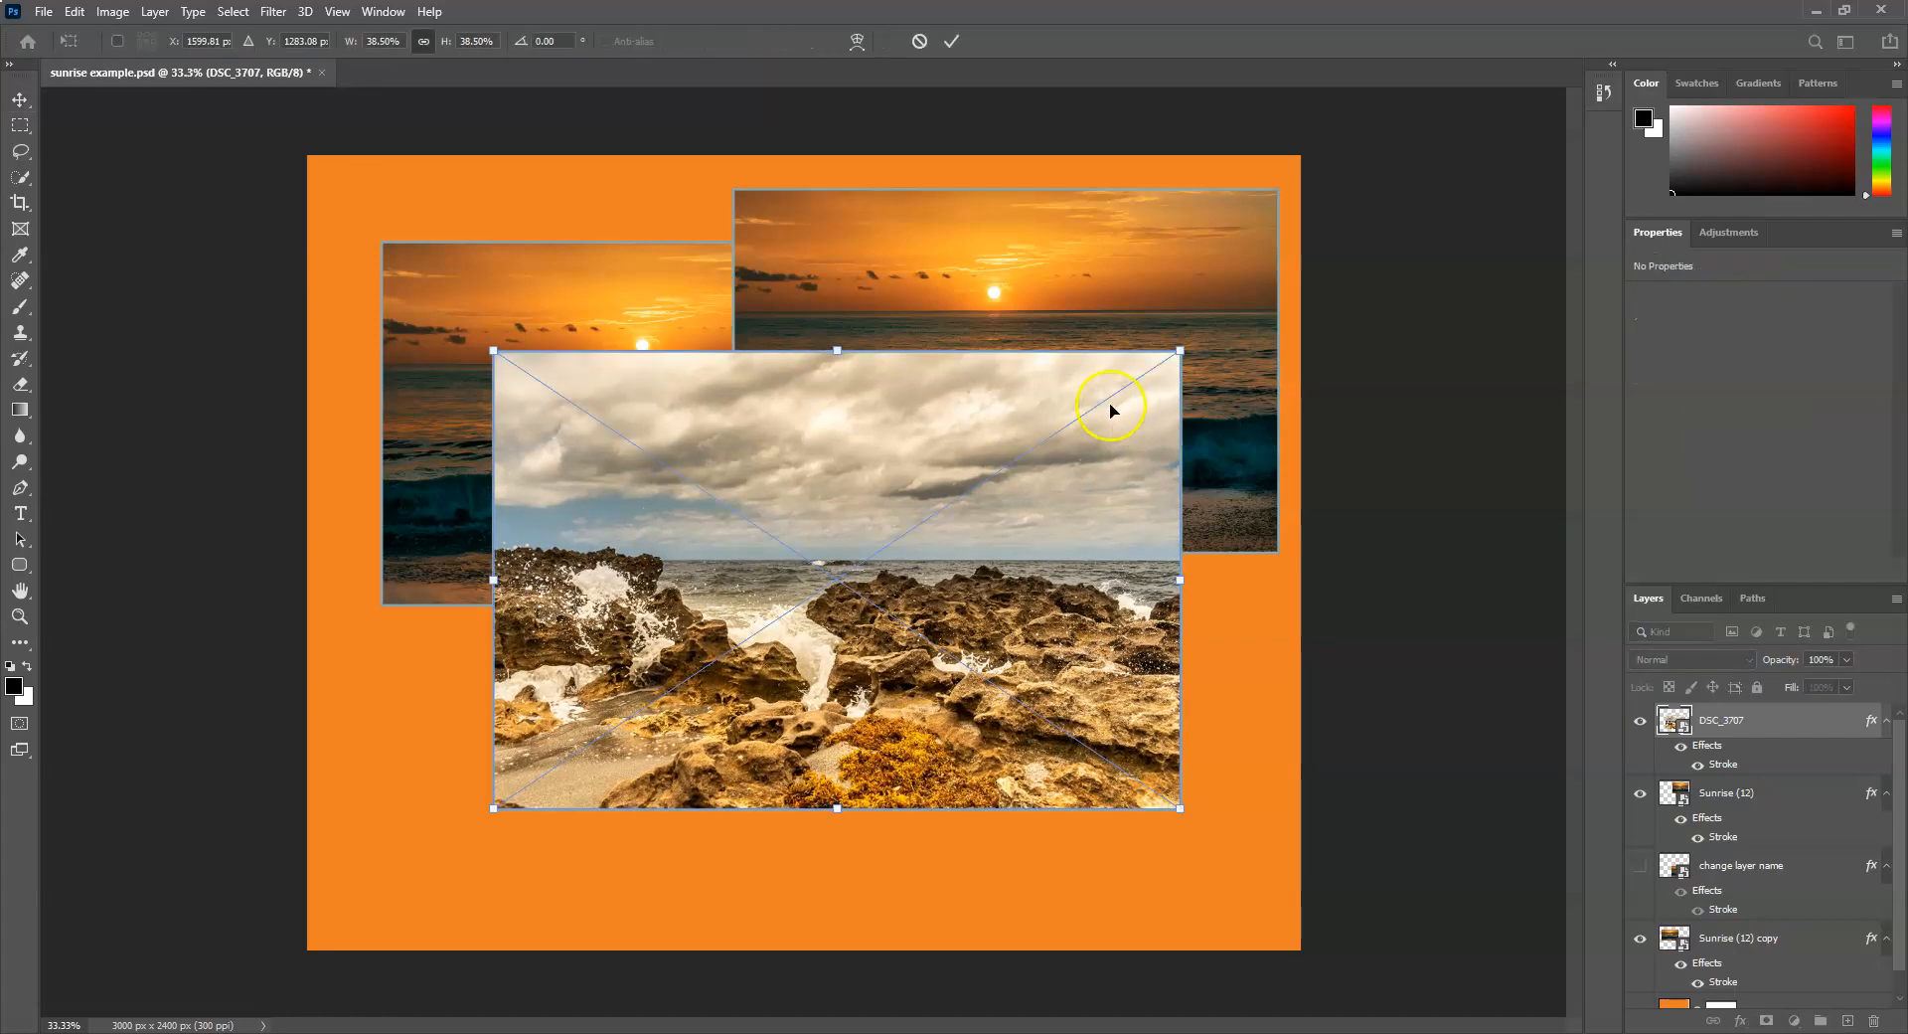
pyautogui.rightClick(831, 399)
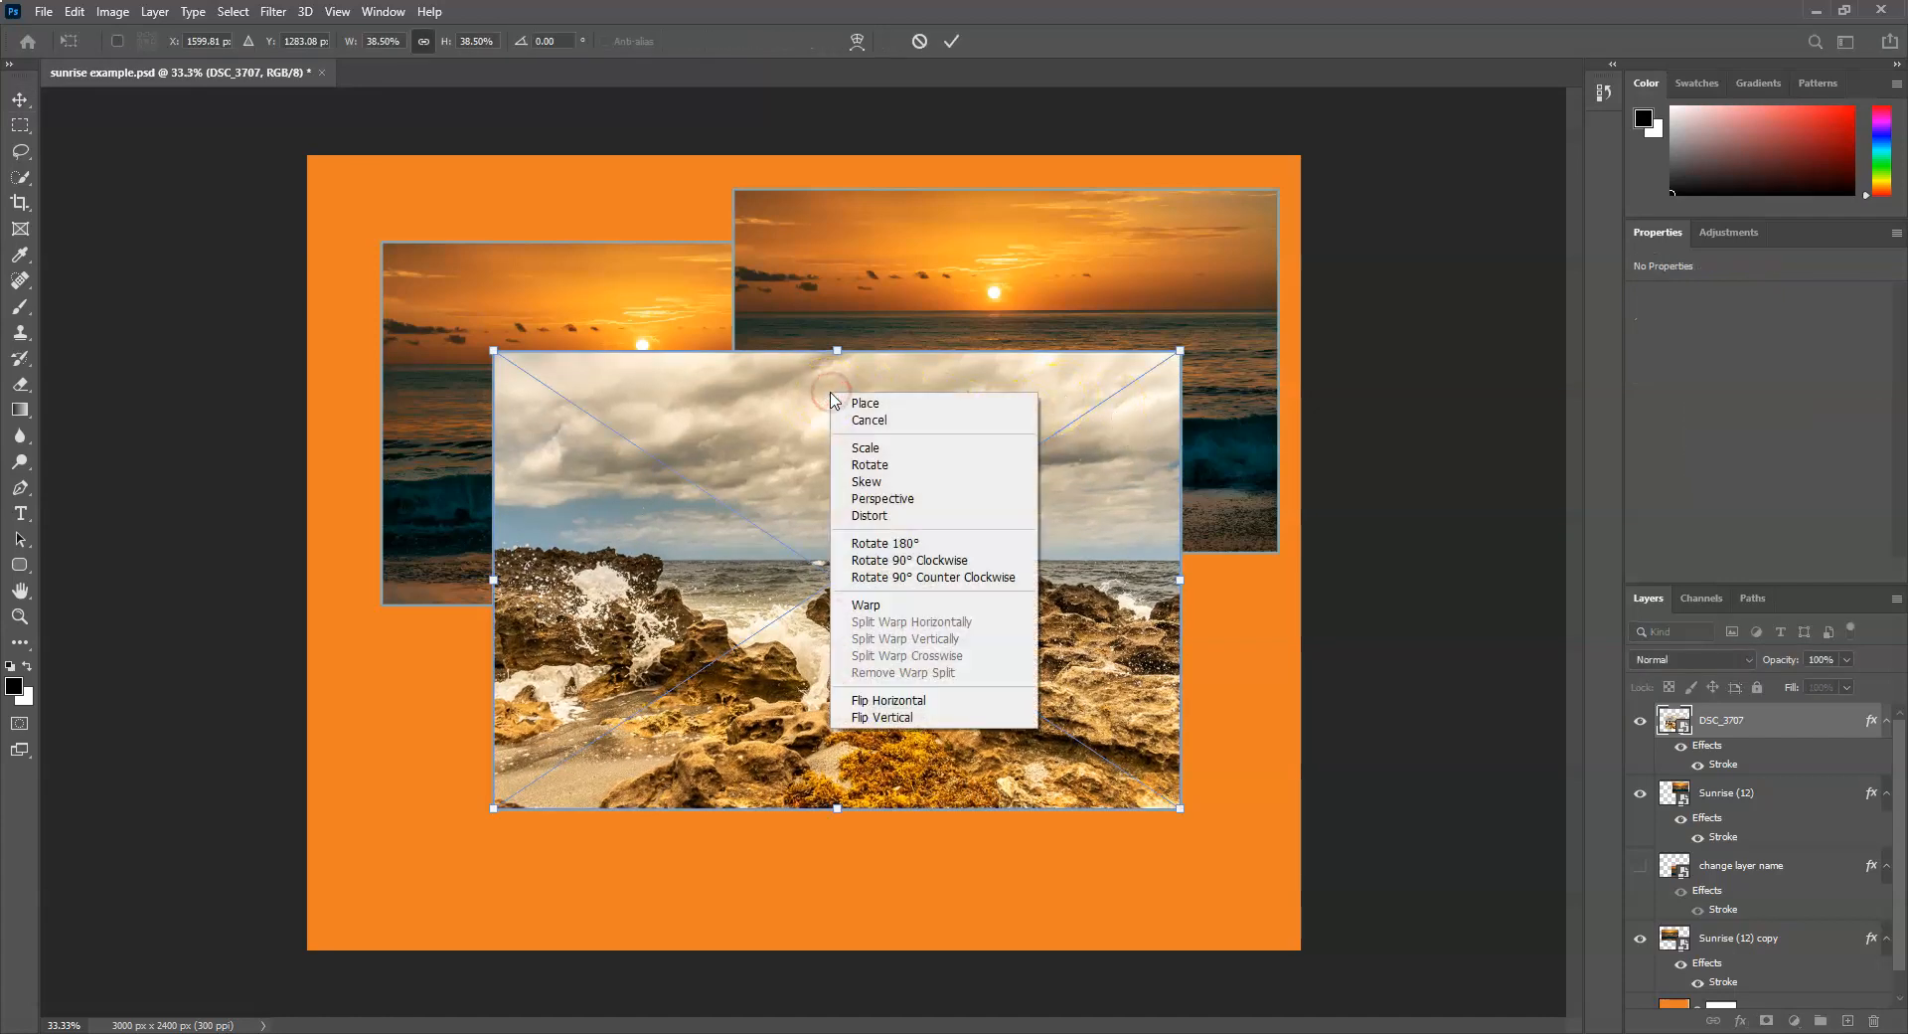
pyautogui.click(873, 467)
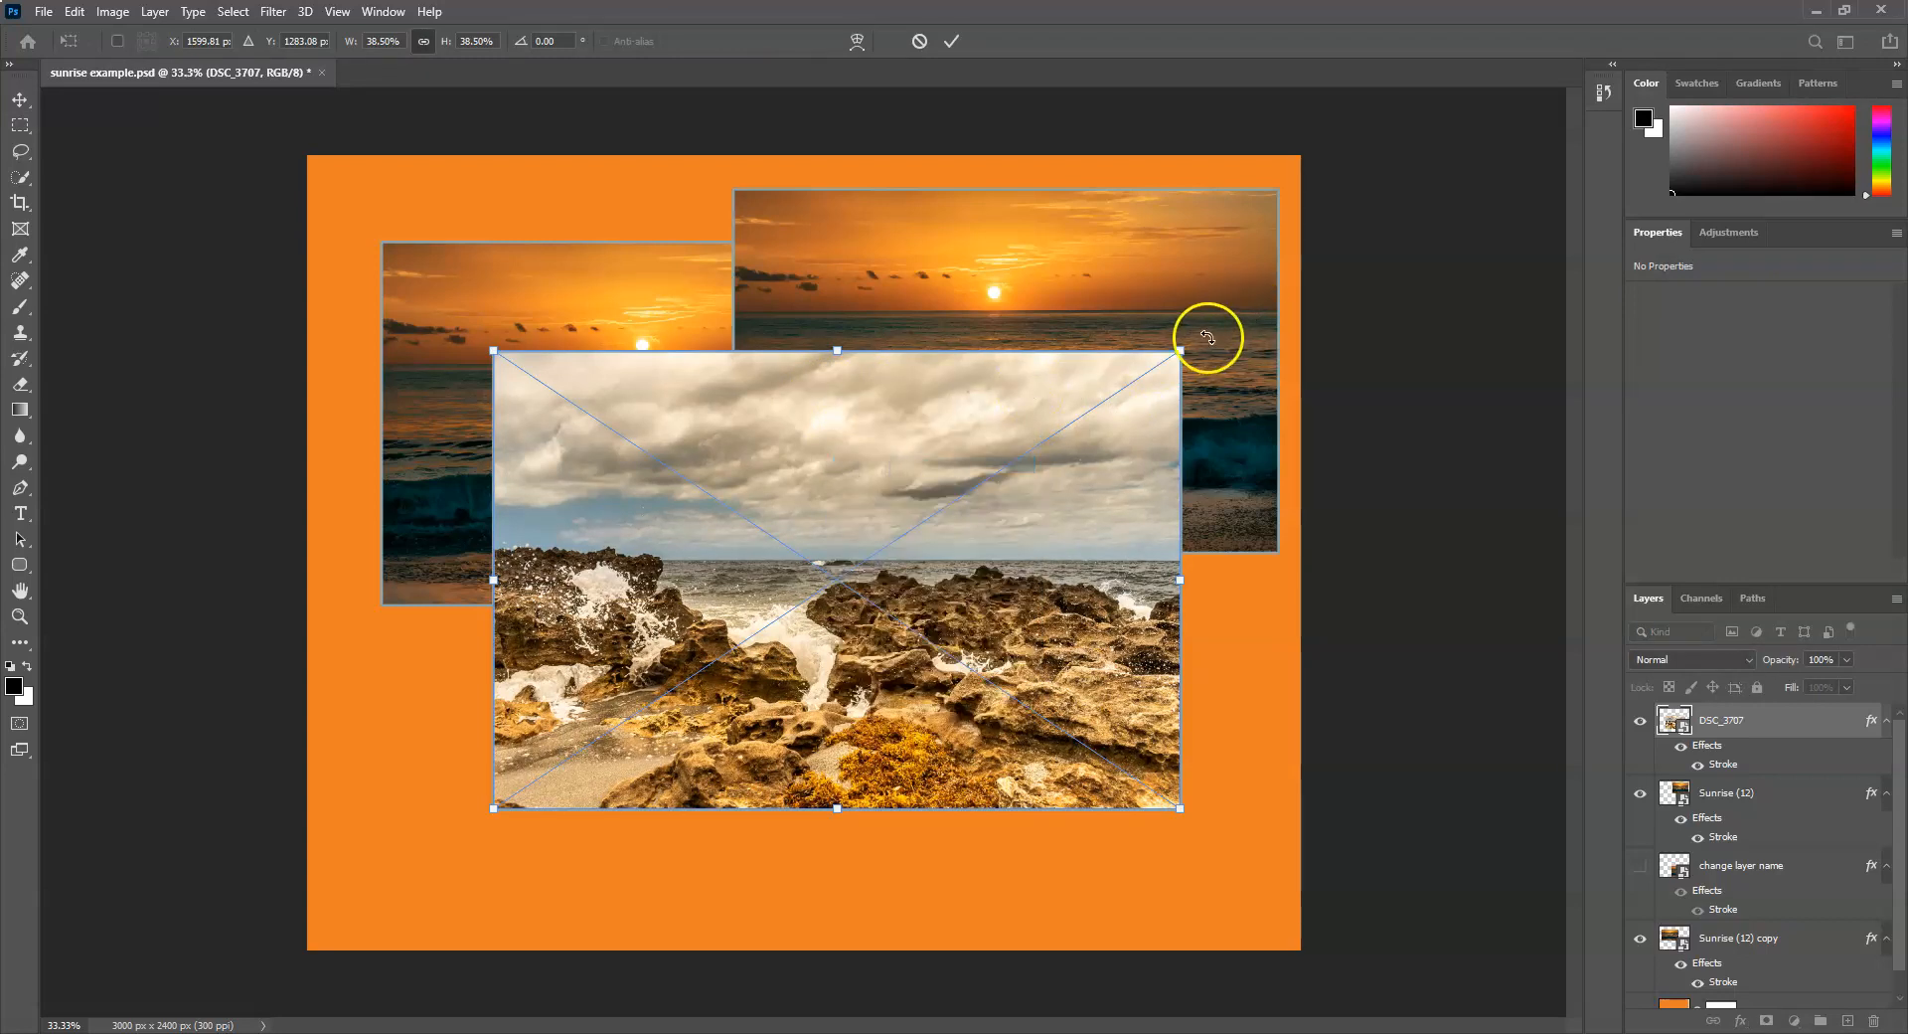
pyautogui.moveTo(1265, 335); pyautogui.dragTo(1023, 954)
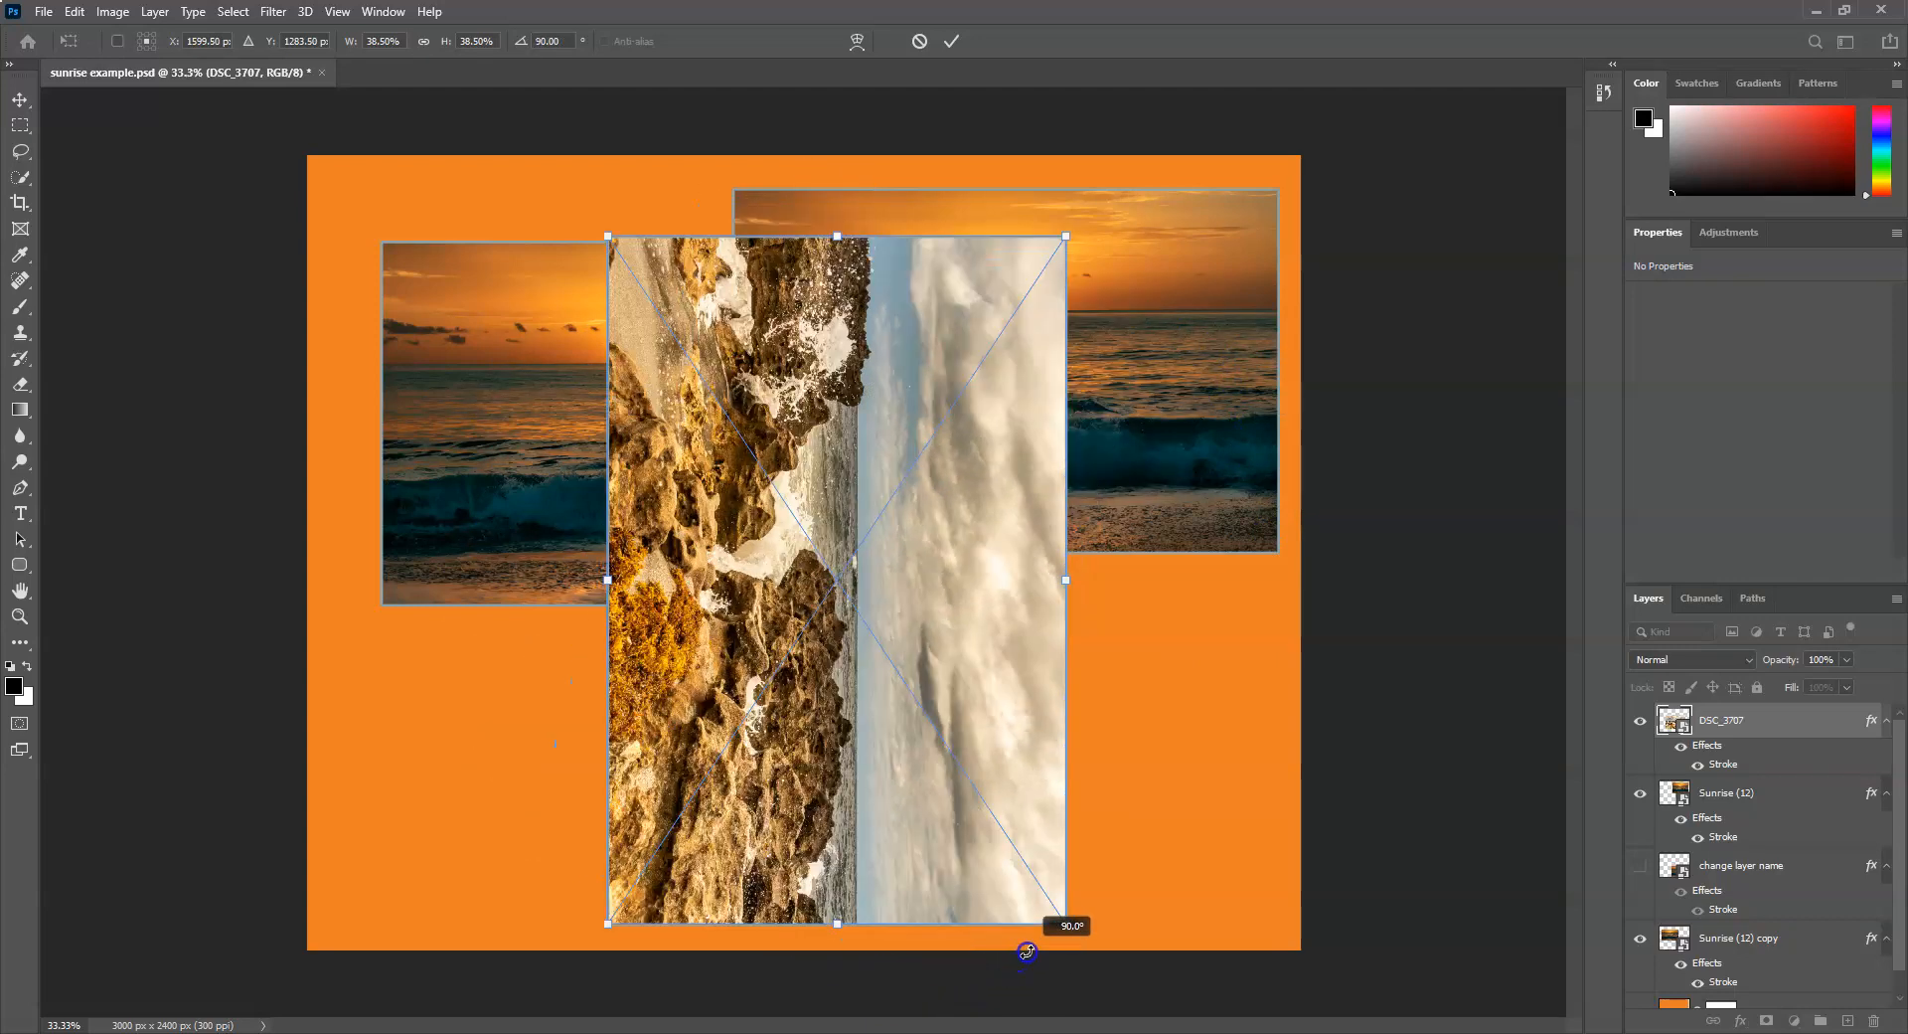
pyautogui.moveTo(1027, 951); pyautogui.dragTo(1027, 949)
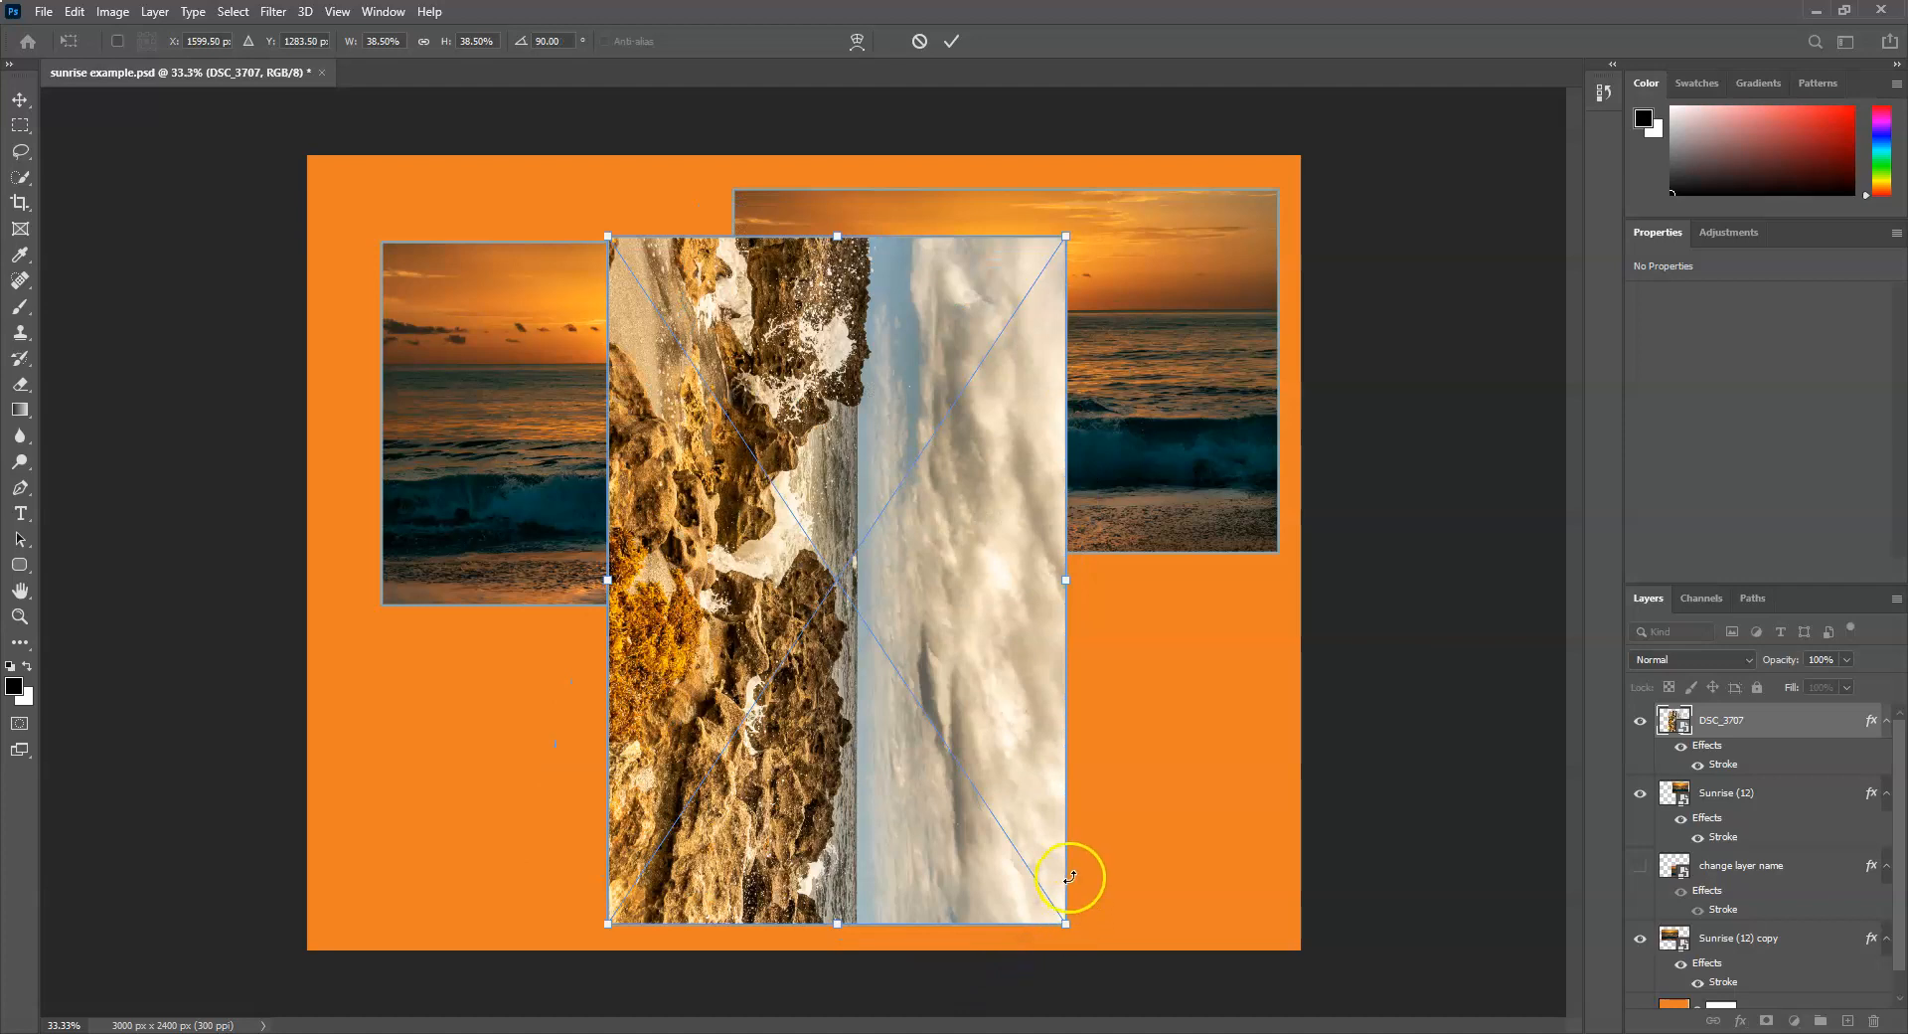
pyautogui.hotkey('ctrl', 'z')
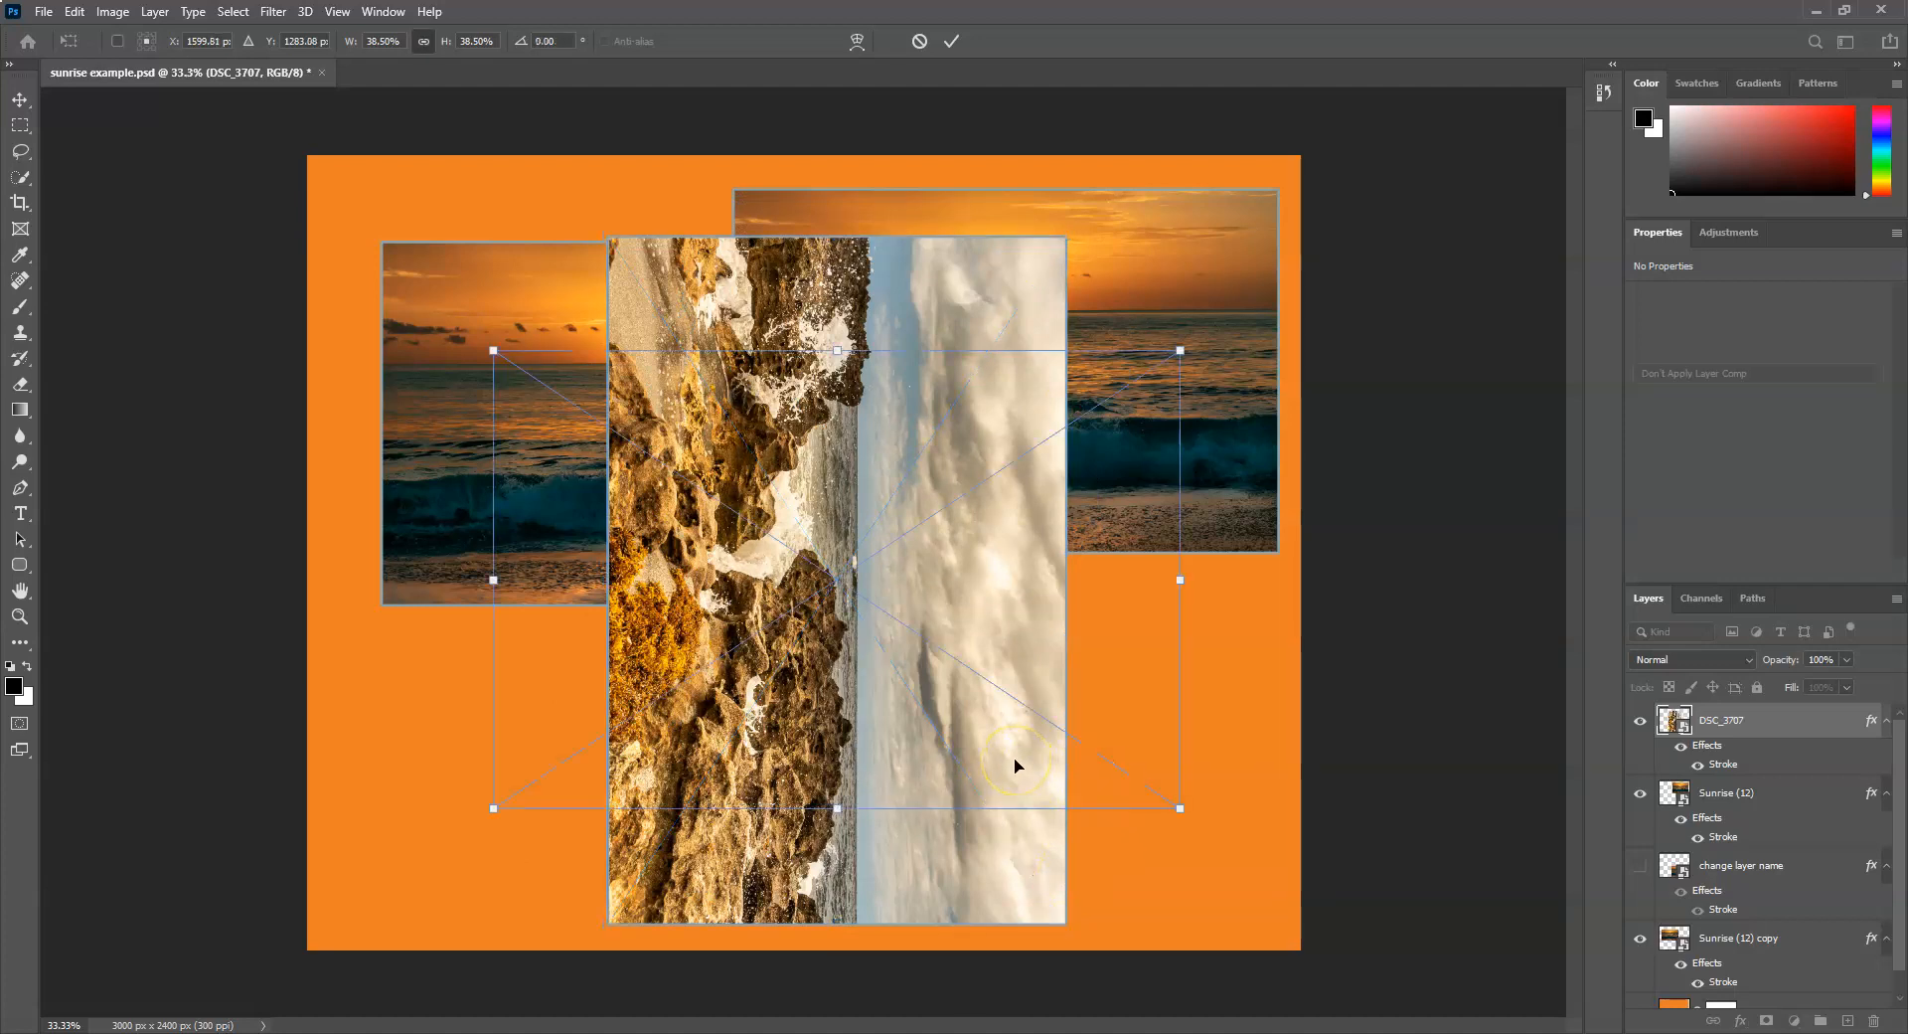
# Rotate the DSC_3707 photo 90° counterclockwise and turn it back 90° clockwise.
pyautogui.rightClick(845, 407)
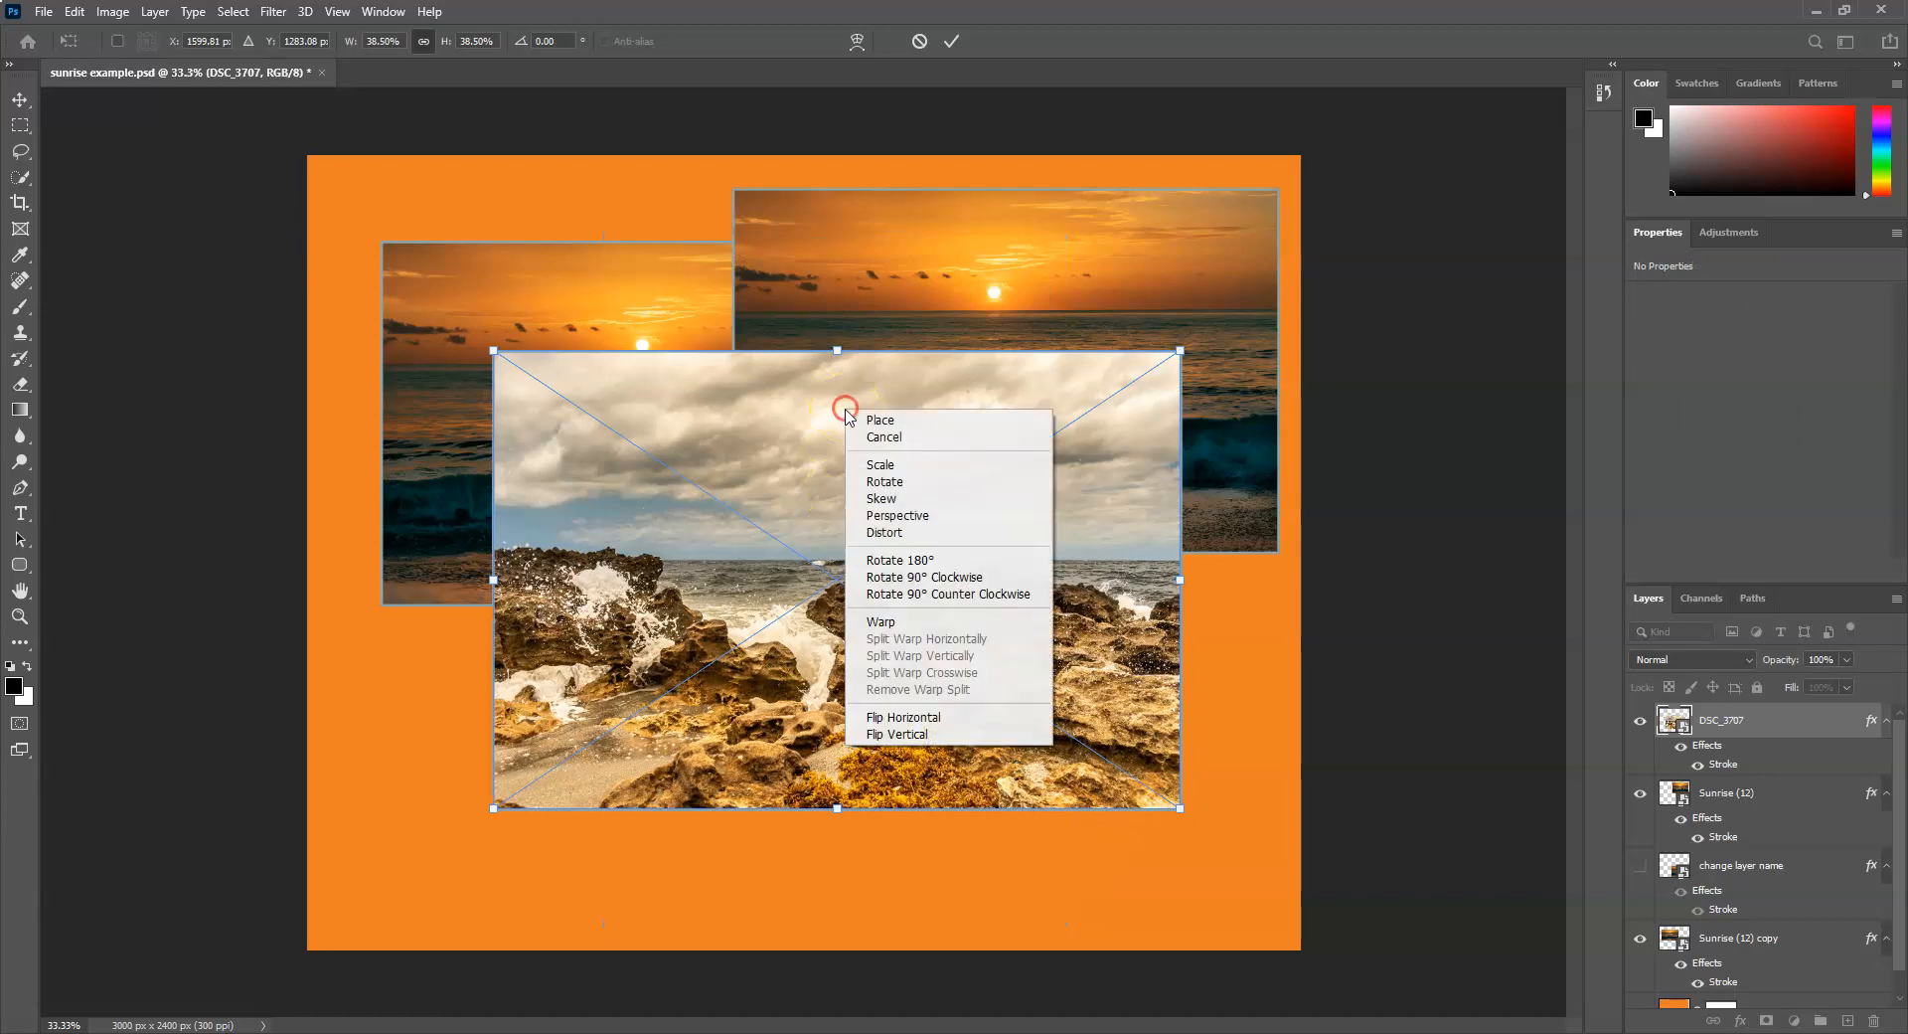
pyautogui.click(911, 594)
pyautogui.rightClick(905, 571)
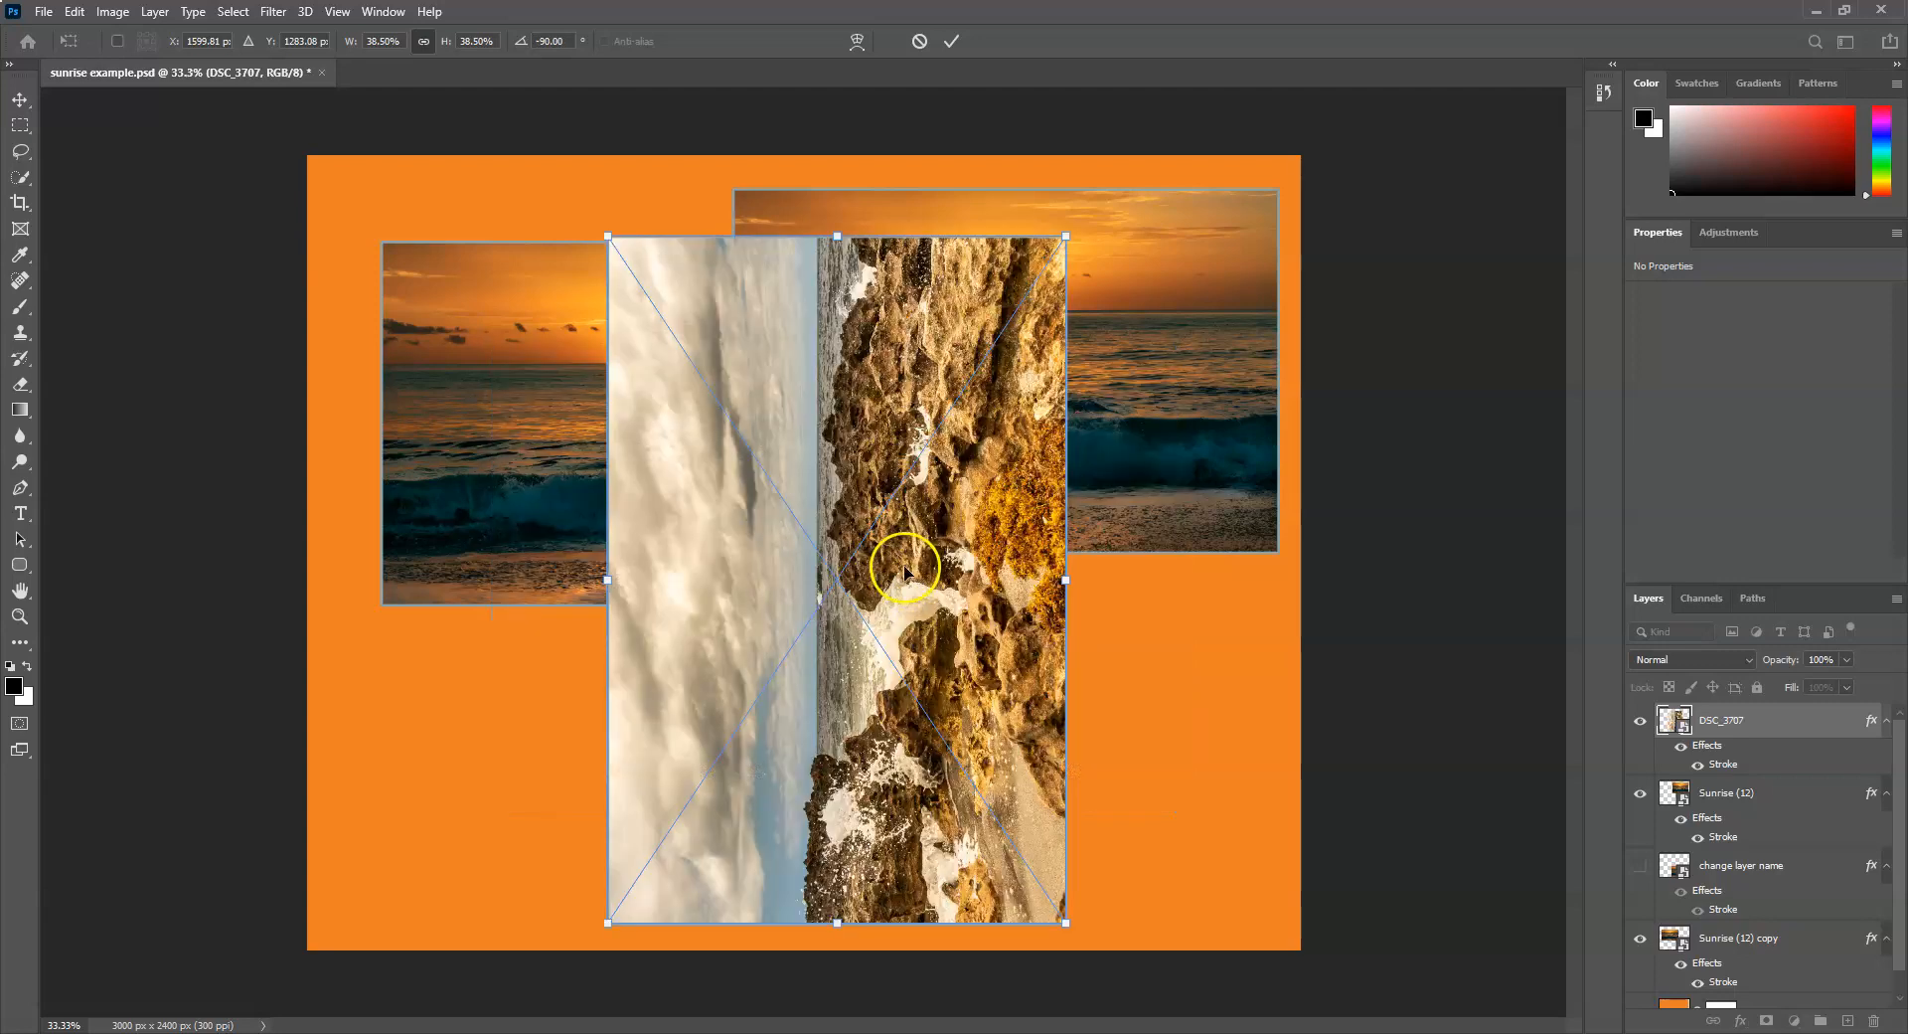
pyautogui.click(961, 735)
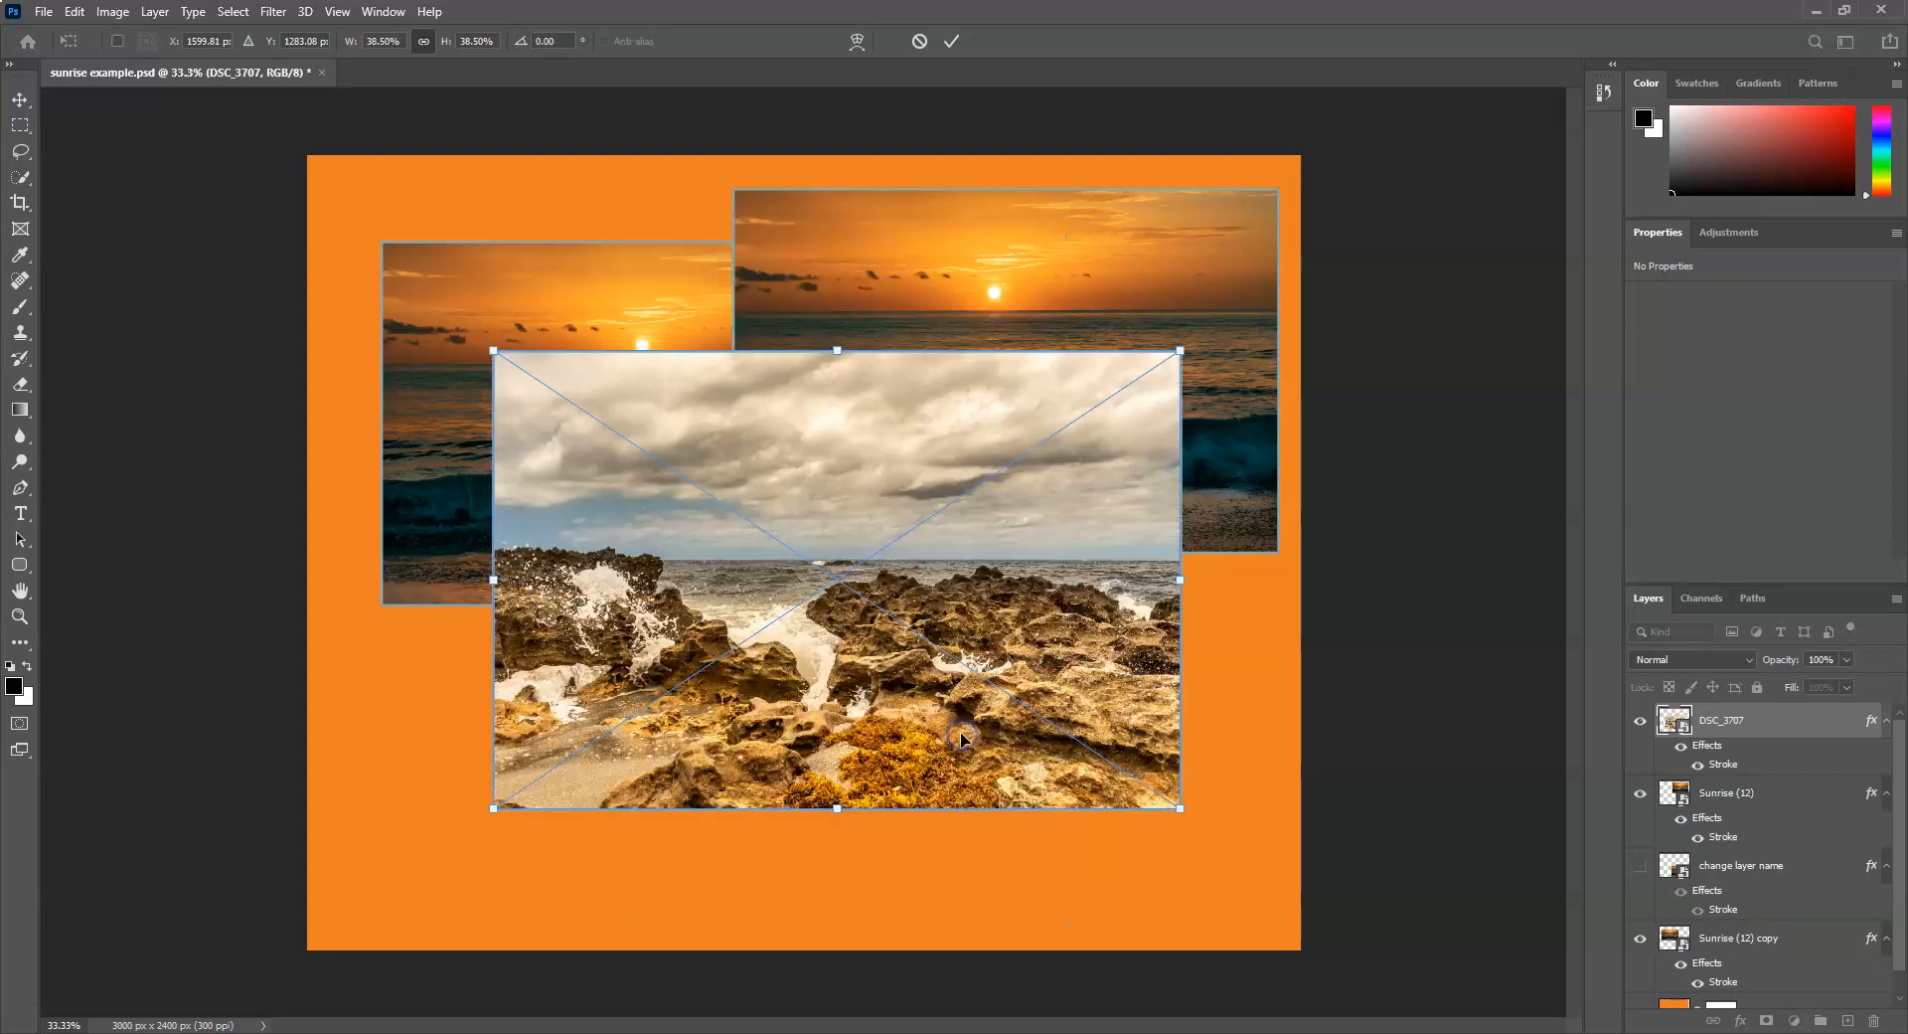
# Flip the DSC_3707 photo horizontally within the active transform.
pyautogui.rightClick(838, 514)
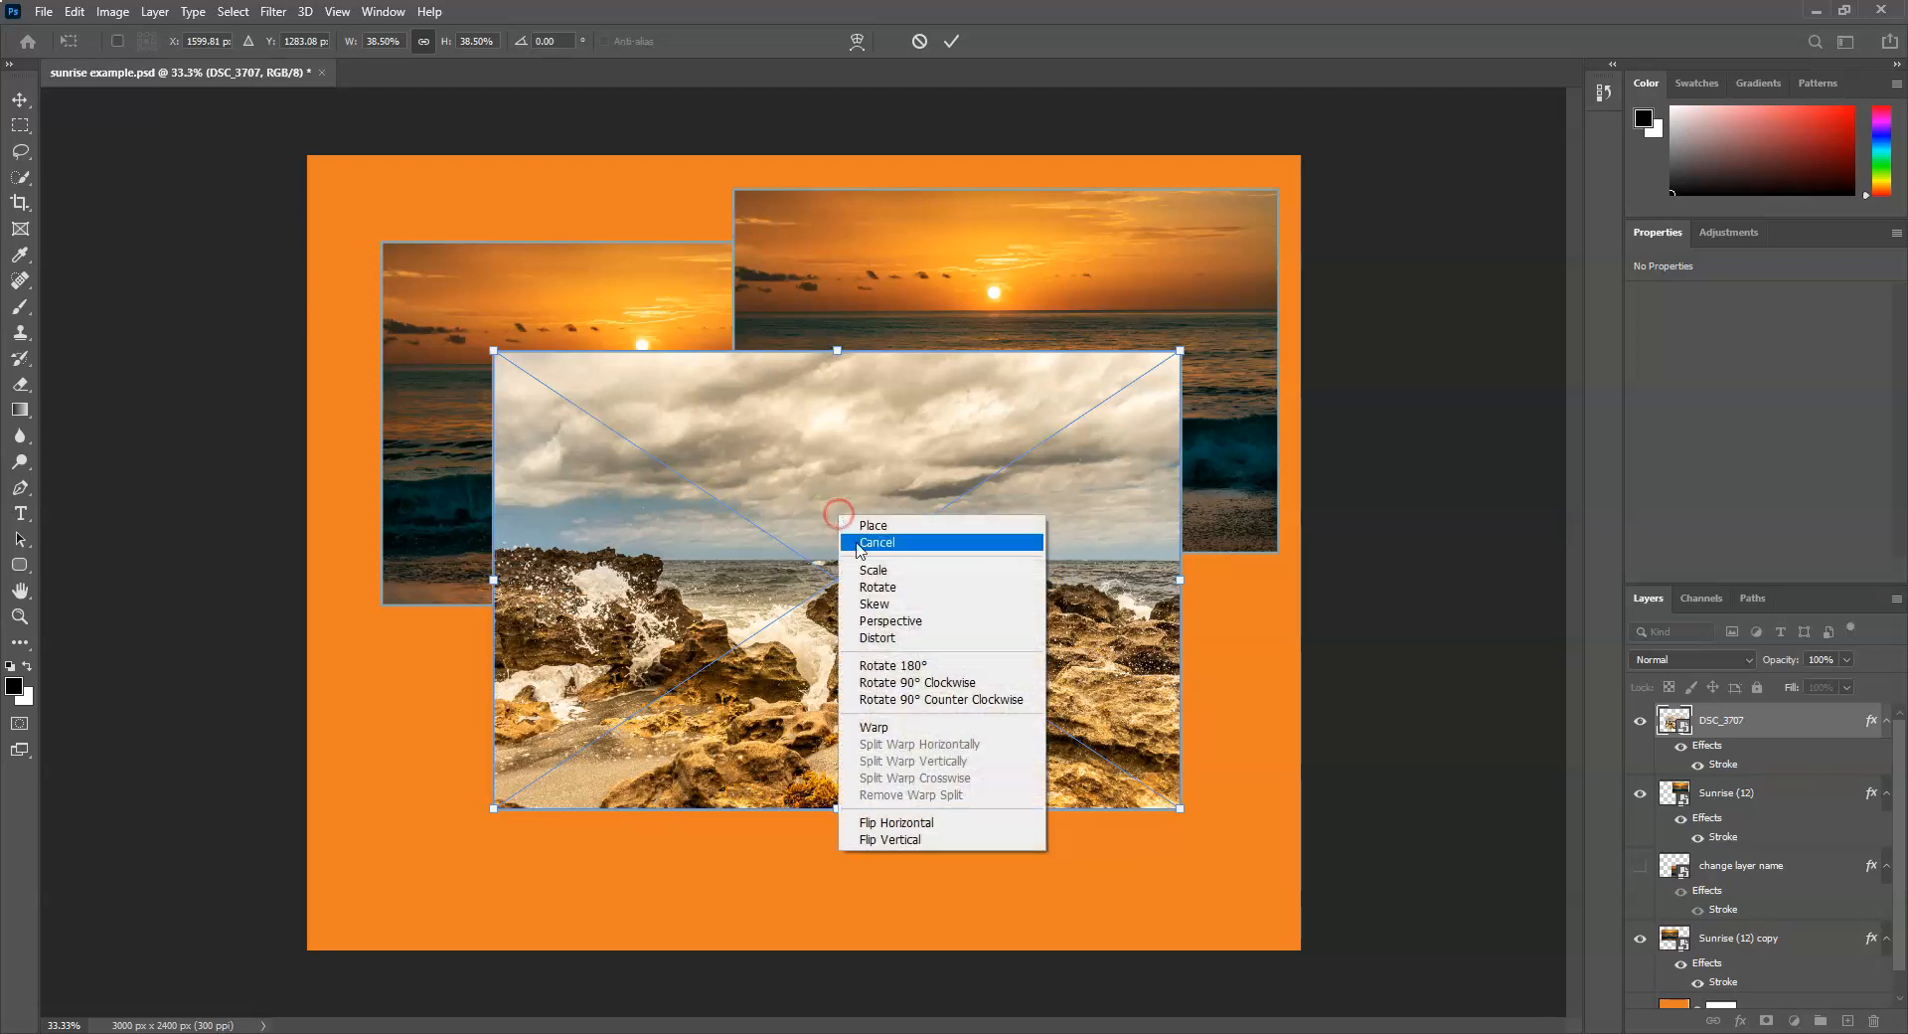
pyautogui.click(892, 822)
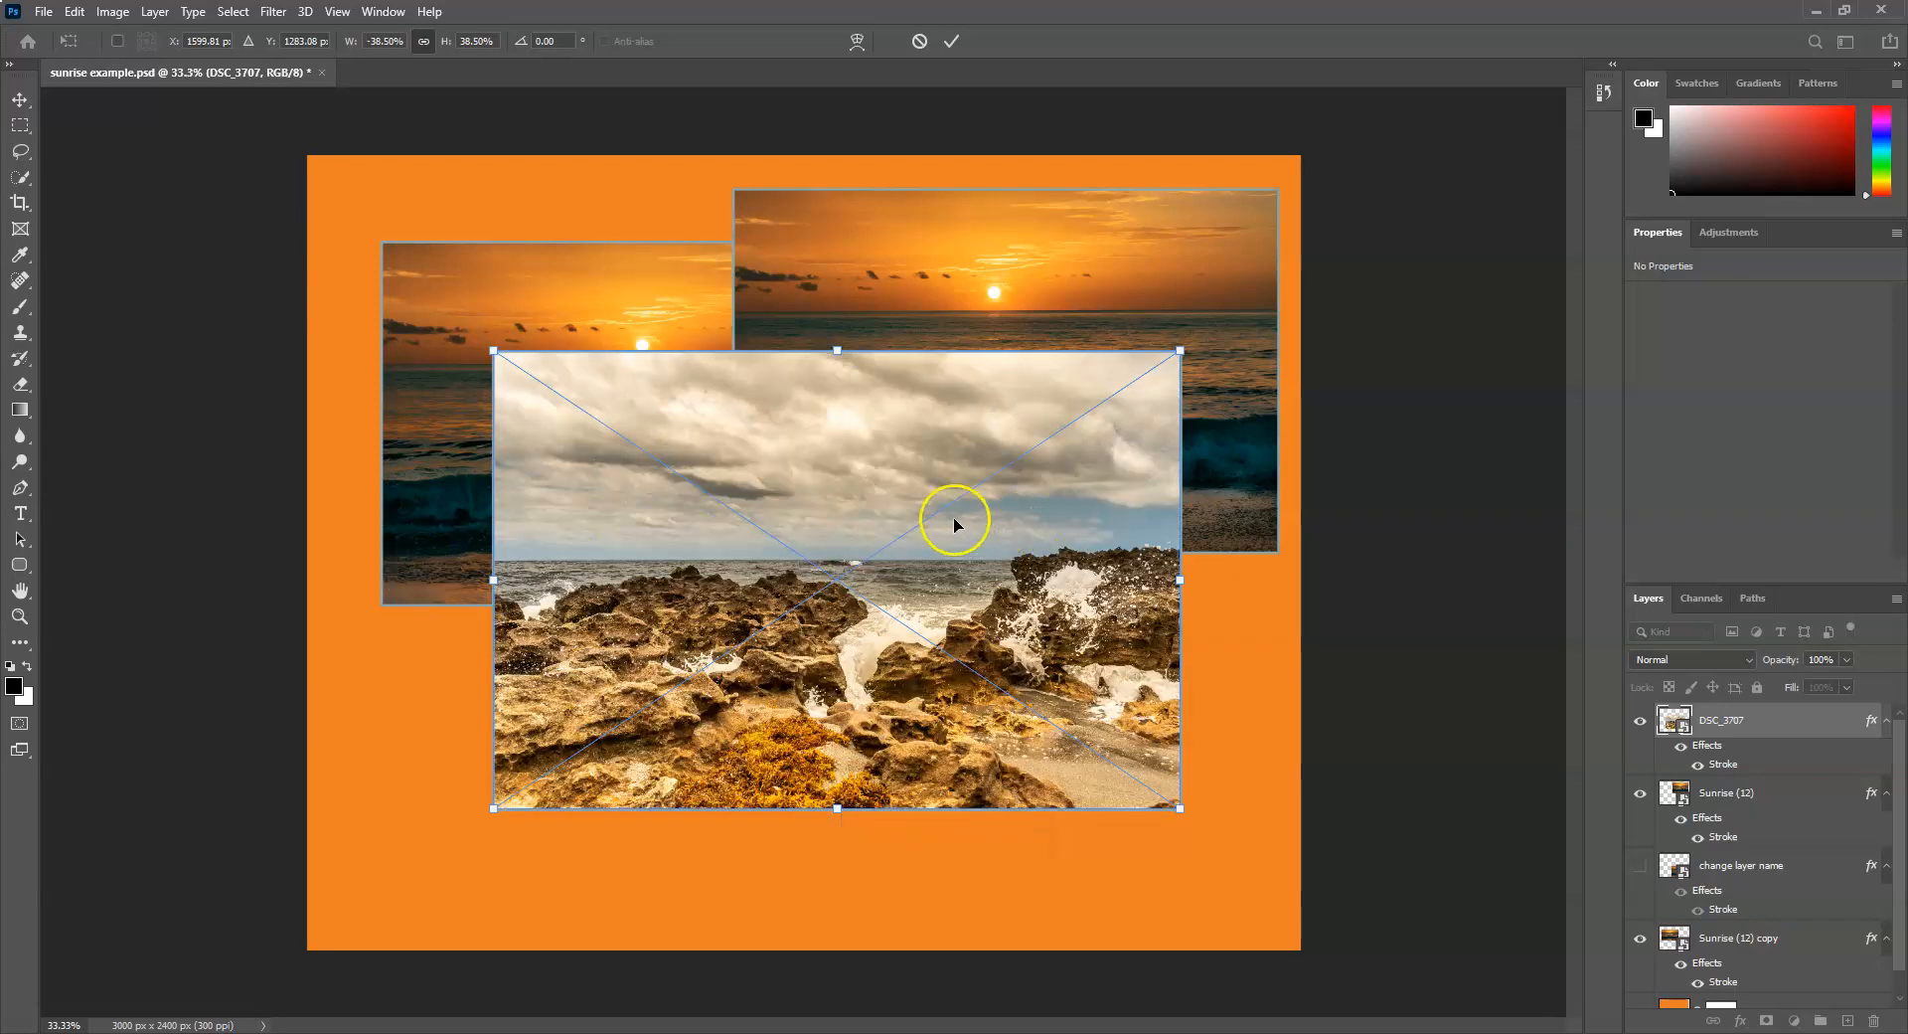
# Try flipping the DSC_3707 photo vertically, and flip it vertically again to turn it upright.
pyautogui.rightClick(886, 449)
pyautogui.click(924, 777)
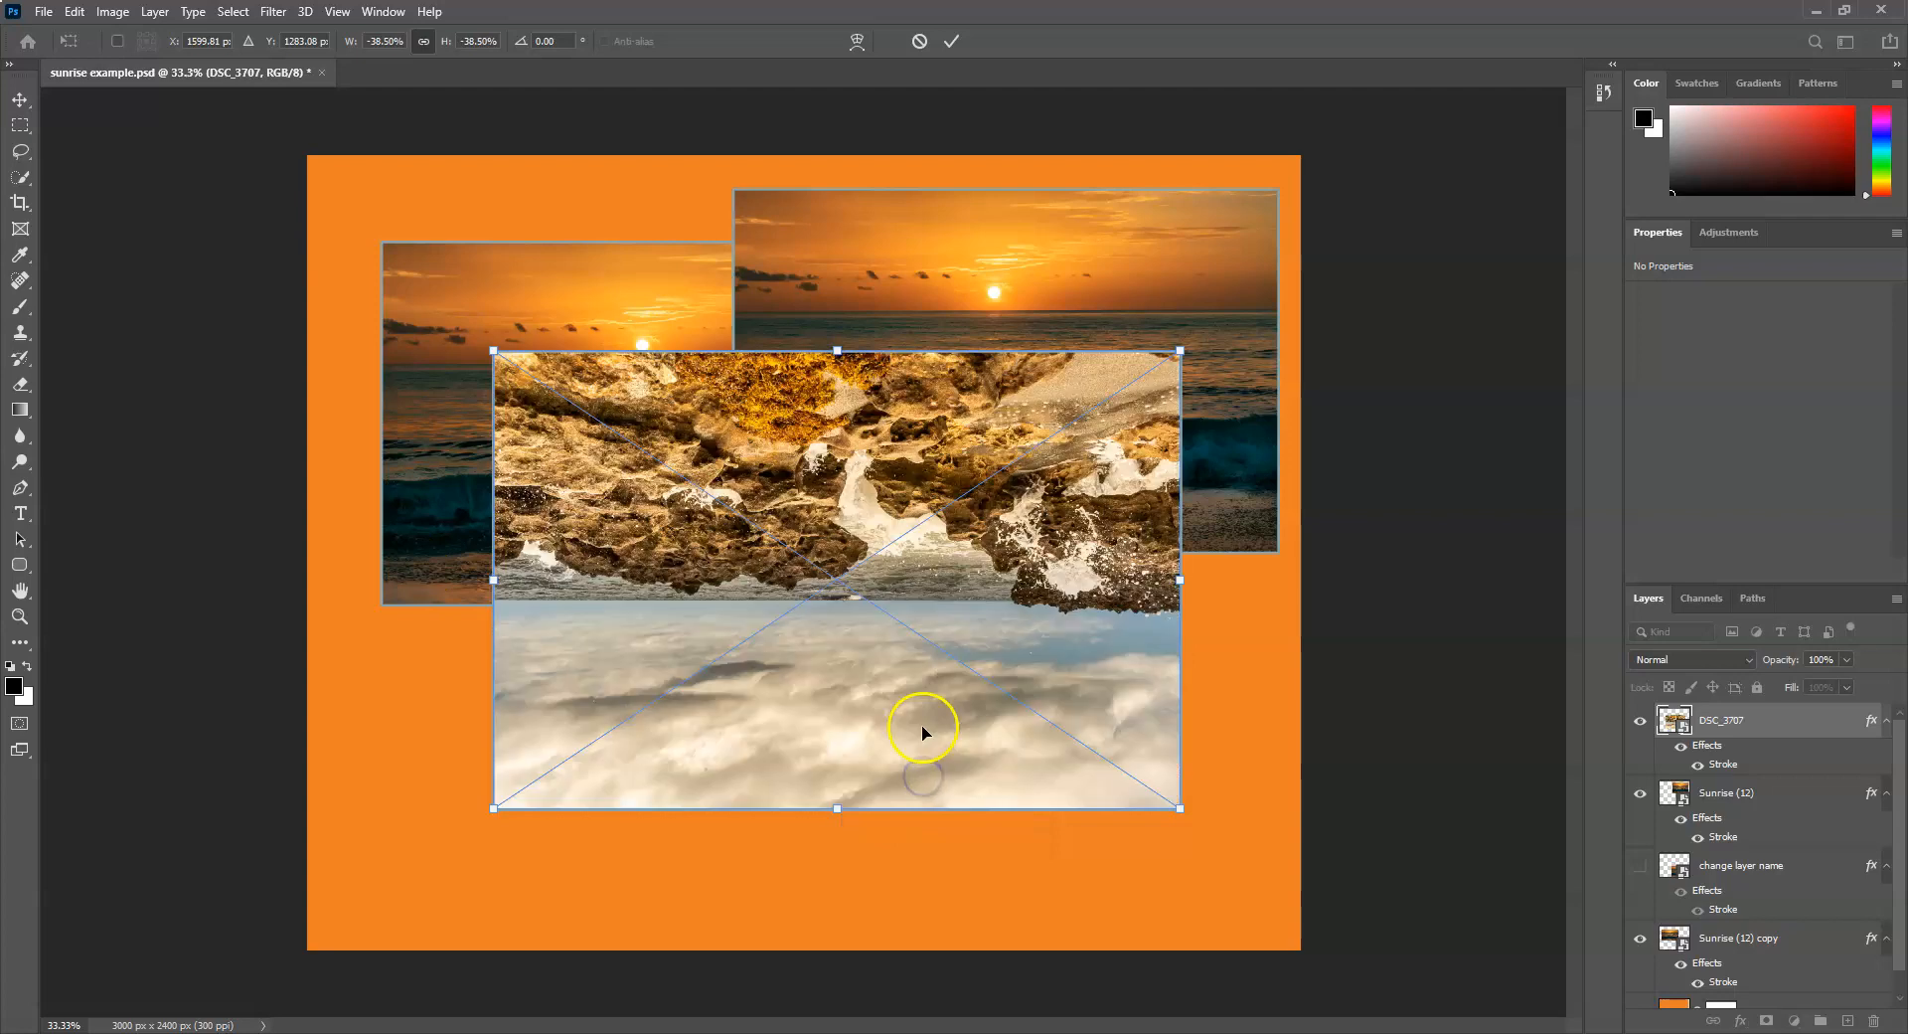
pyautogui.rightClick(869, 487)
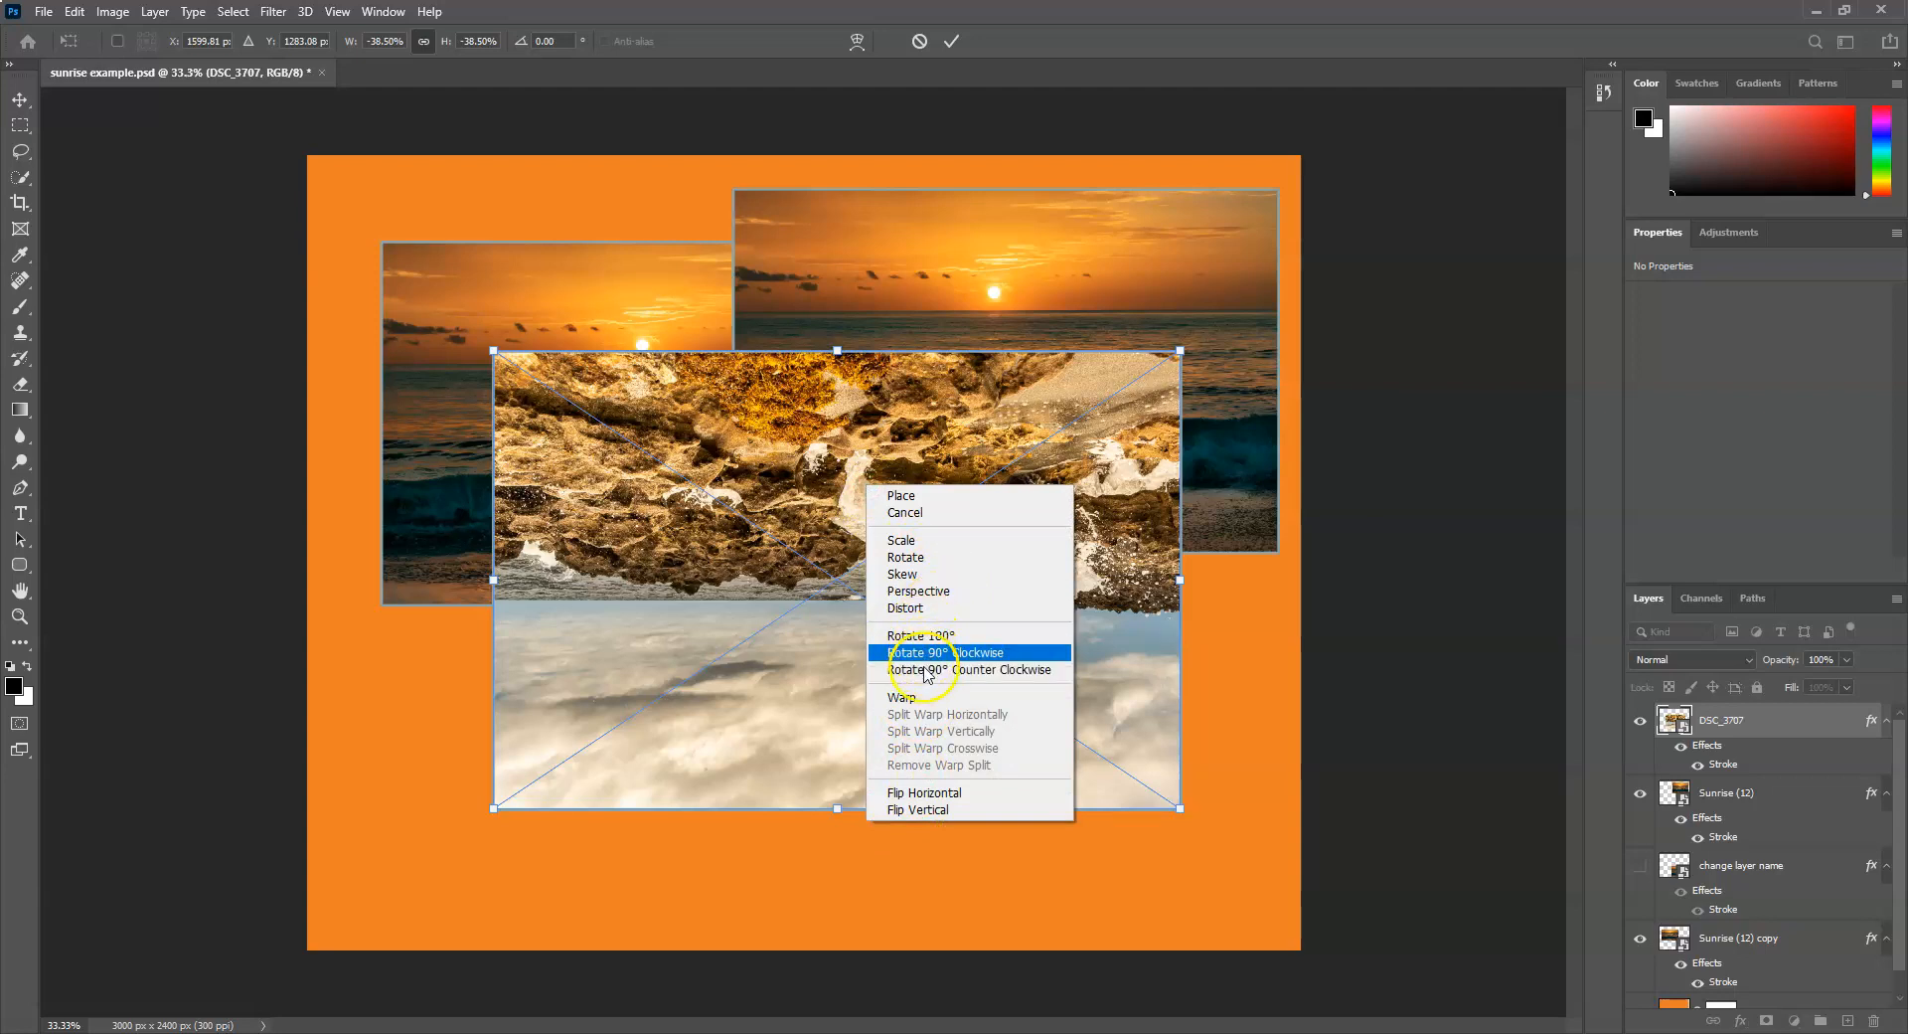
pyautogui.click(916, 809)
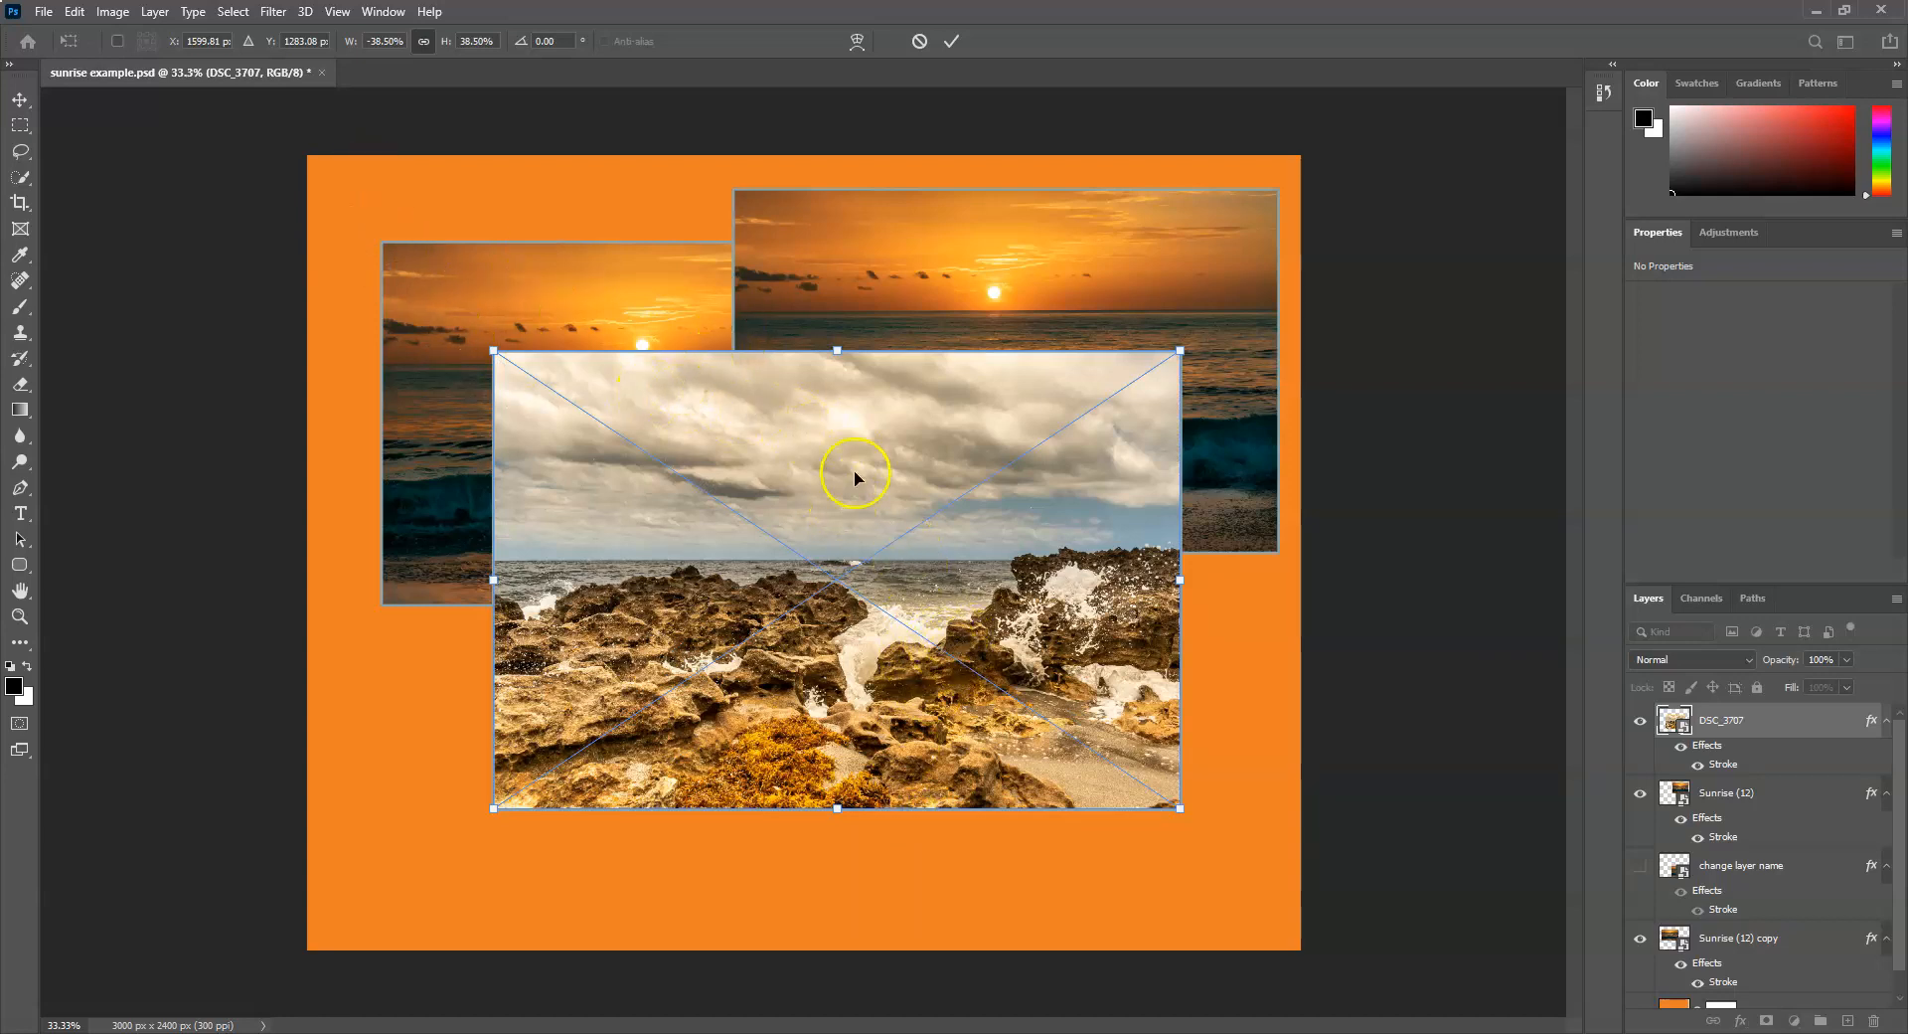
# Review the available transform options and apply the horizontal flip of the DSC_3707 photo.
pyautogui.rightClick(790, 405)
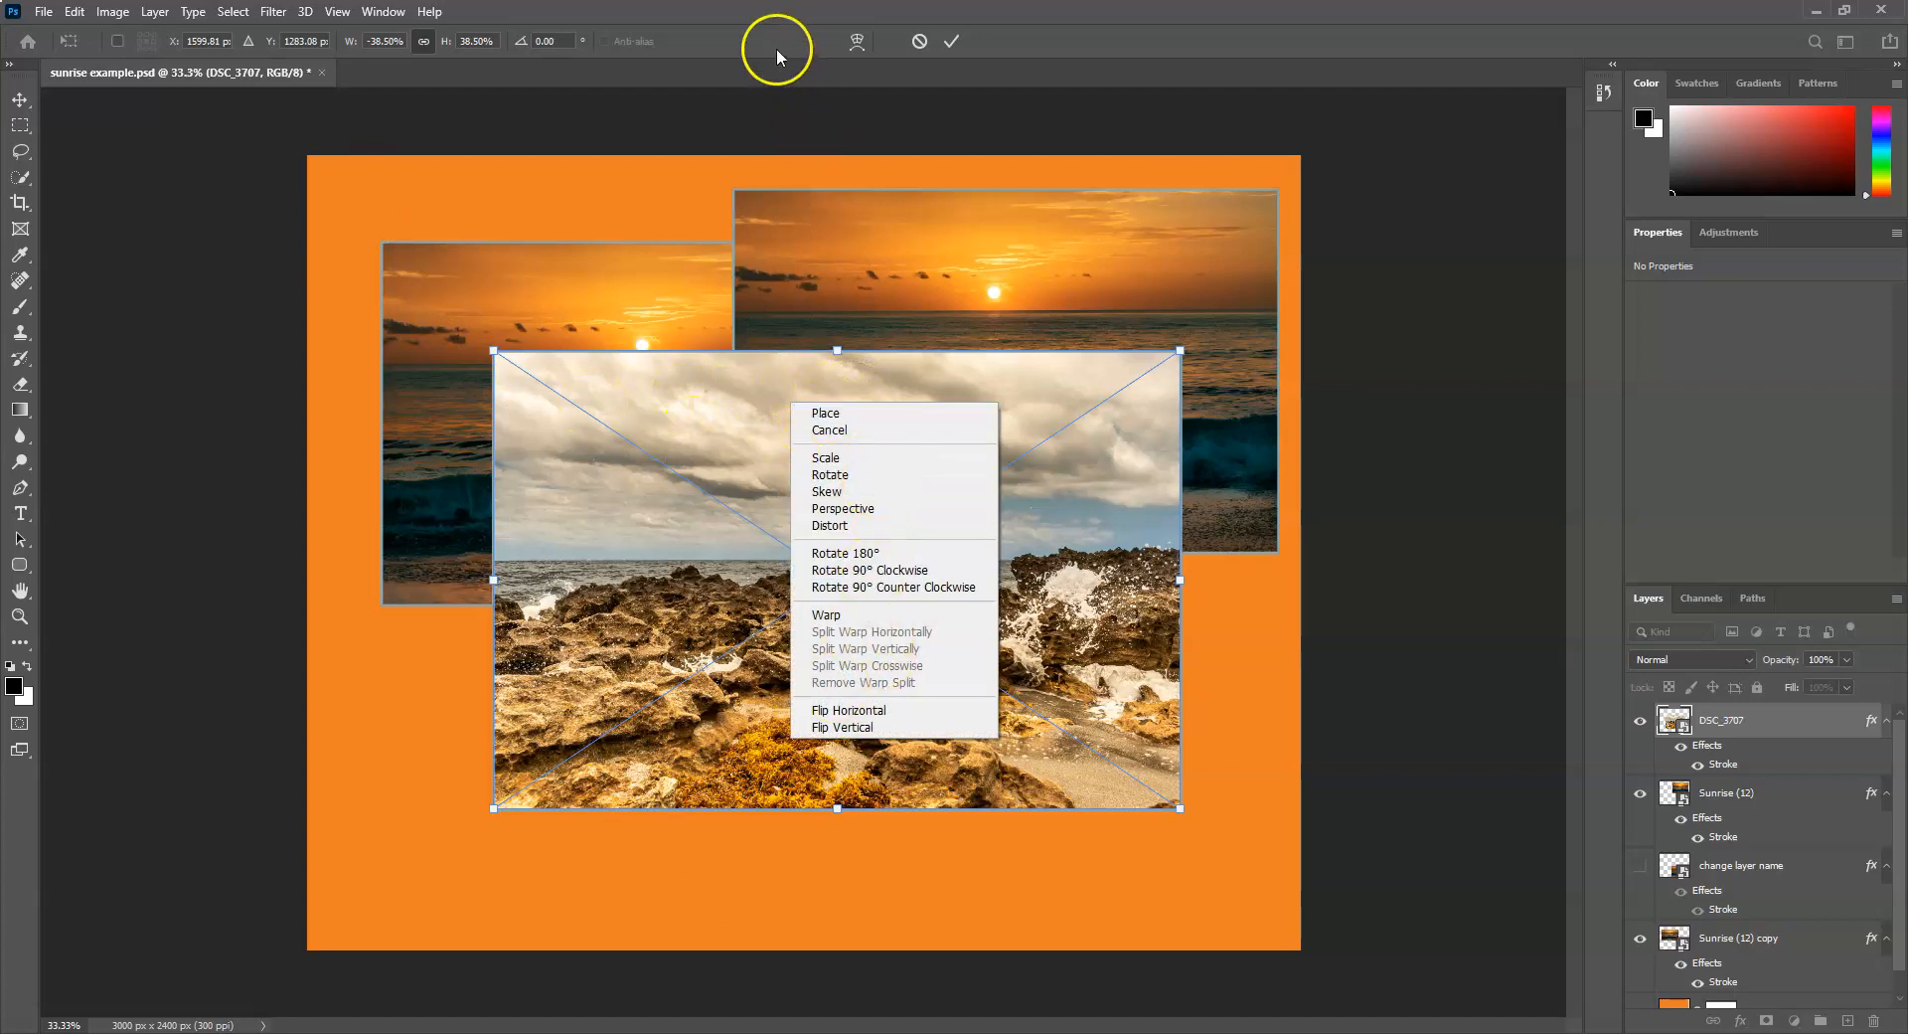
pyautogui.click(770, 12)
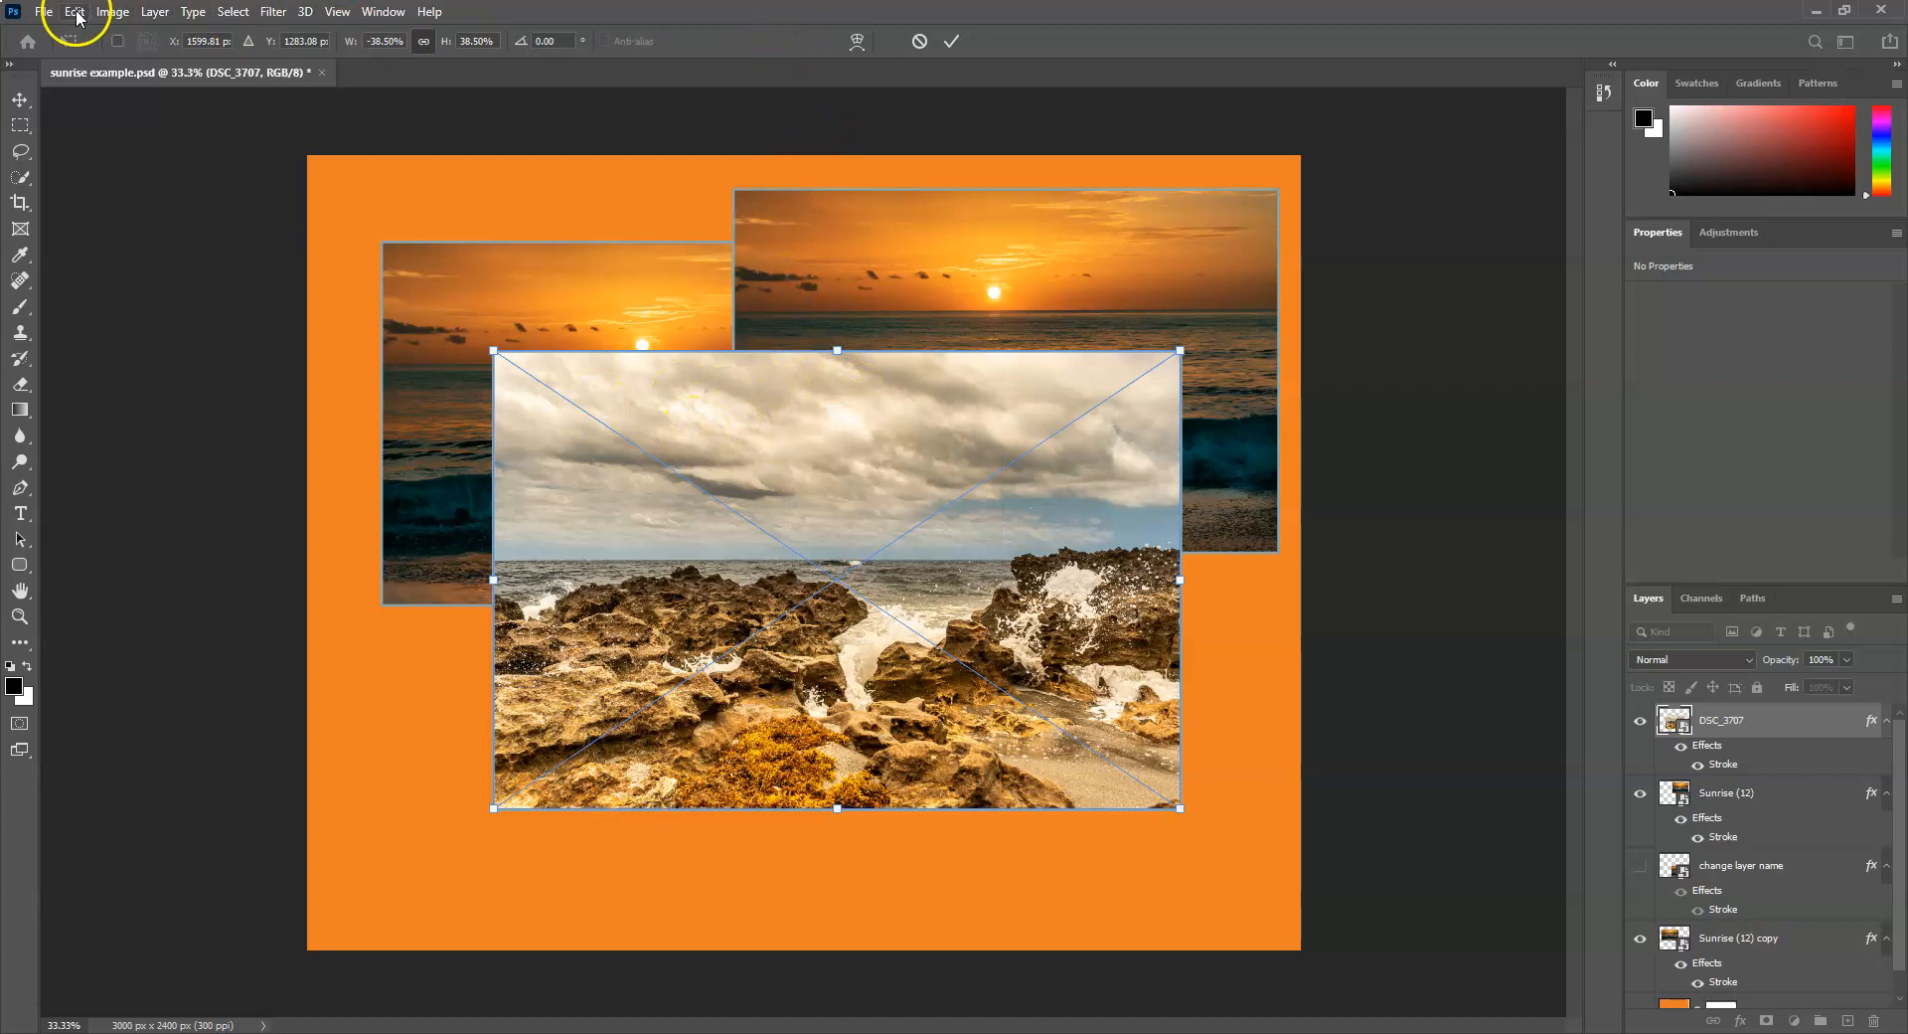
pyautogui.click(76, 13)
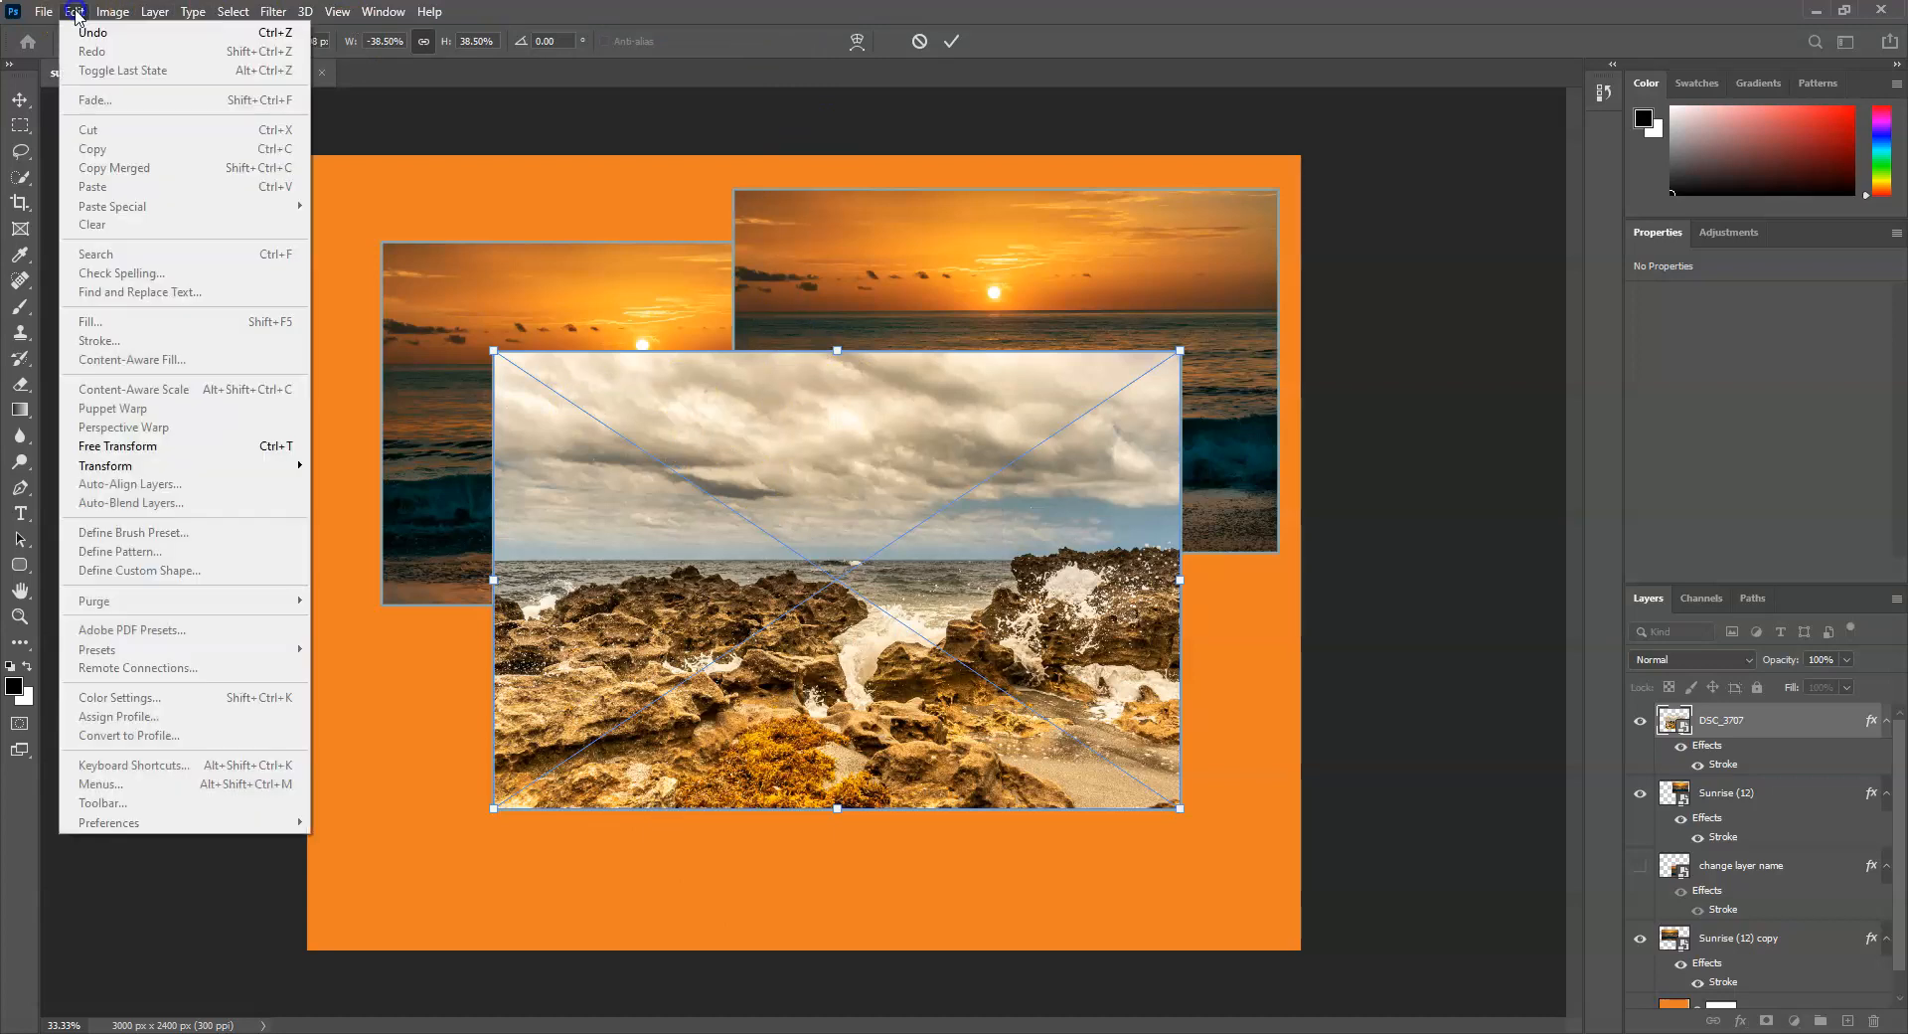
pyautogui.click(125, 467)
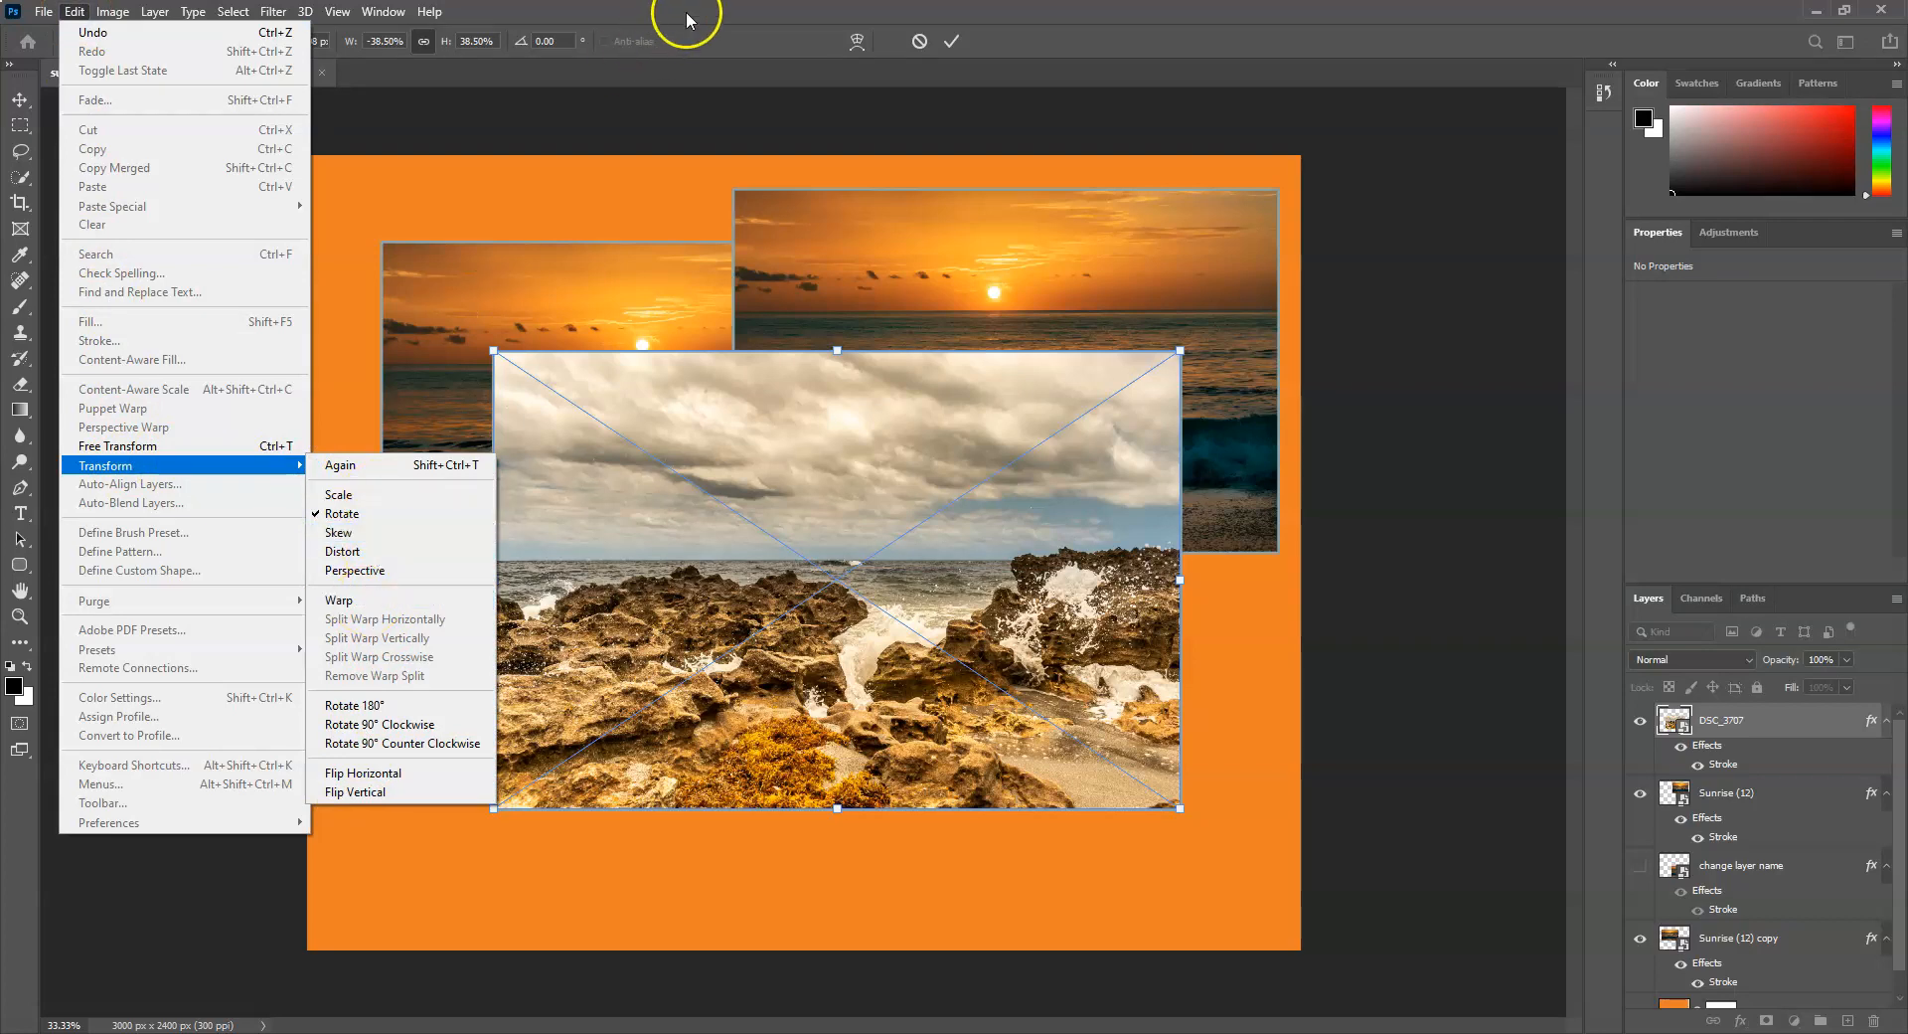
pyautogui.click(770, 12)
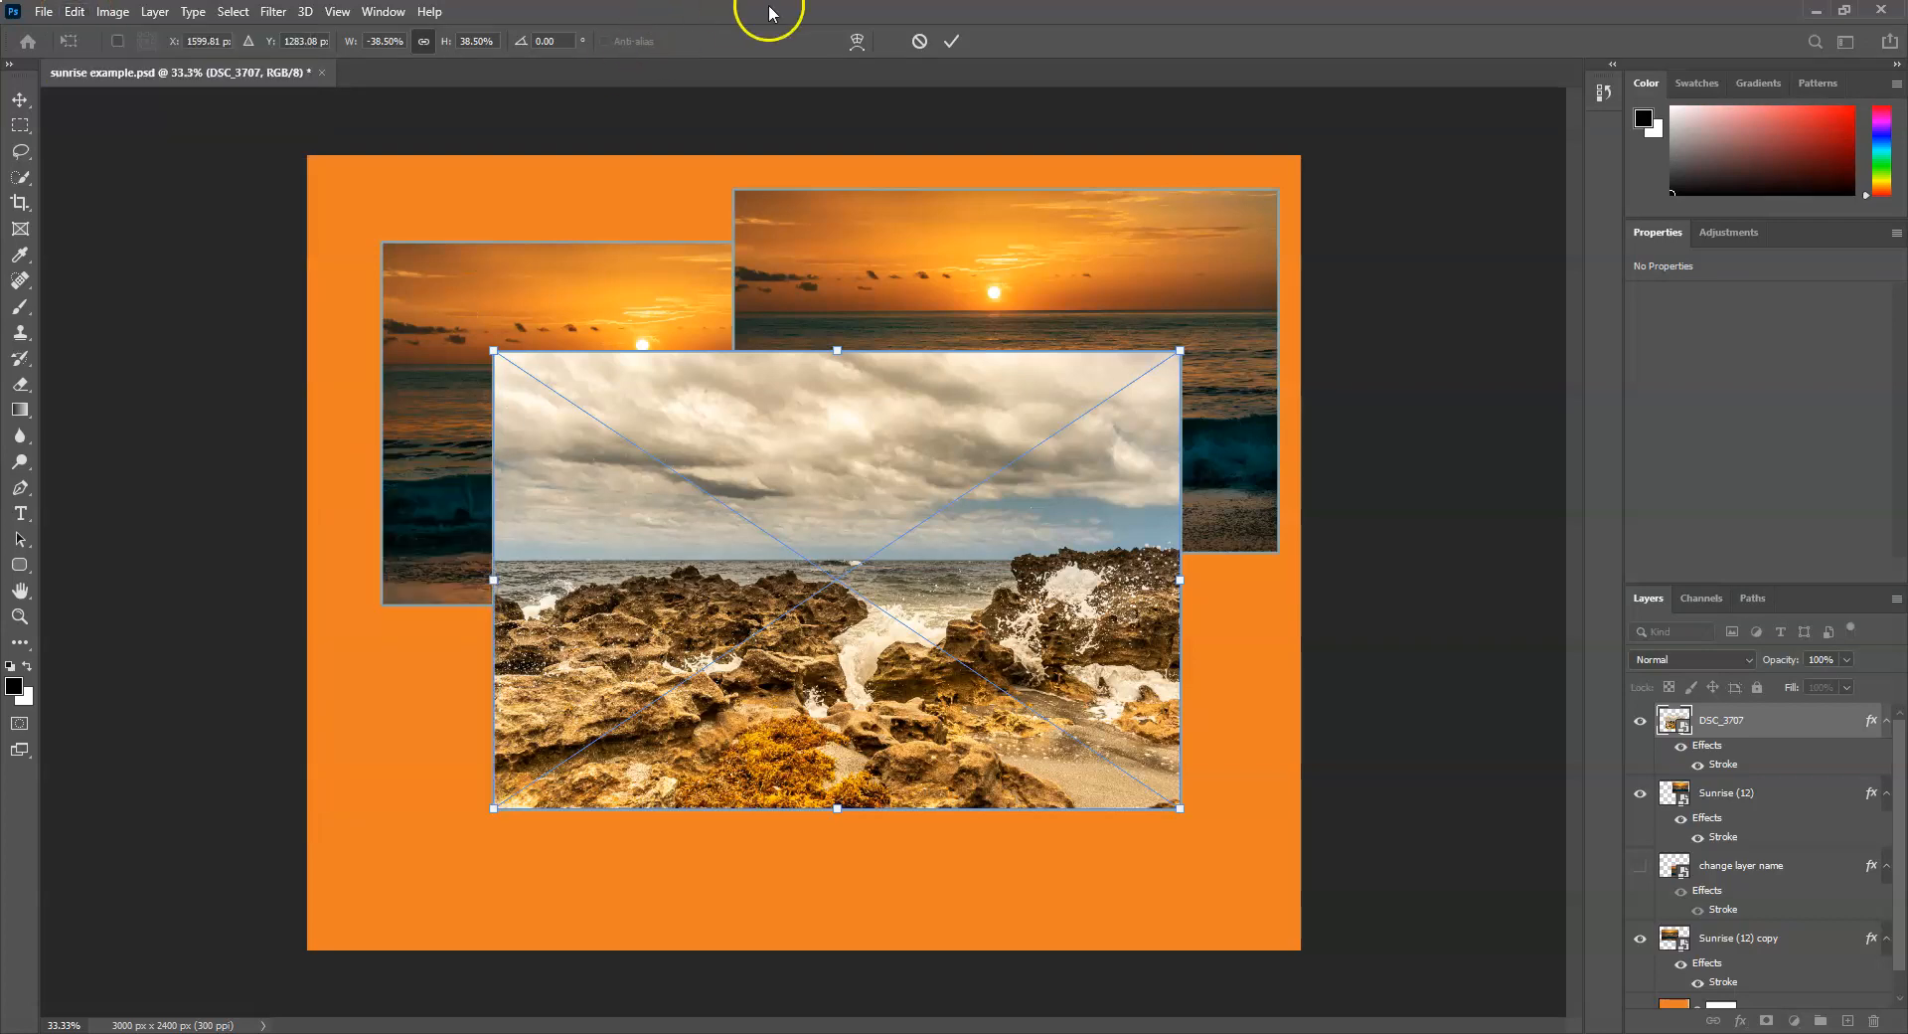
pyautogui.click(1257, 465)
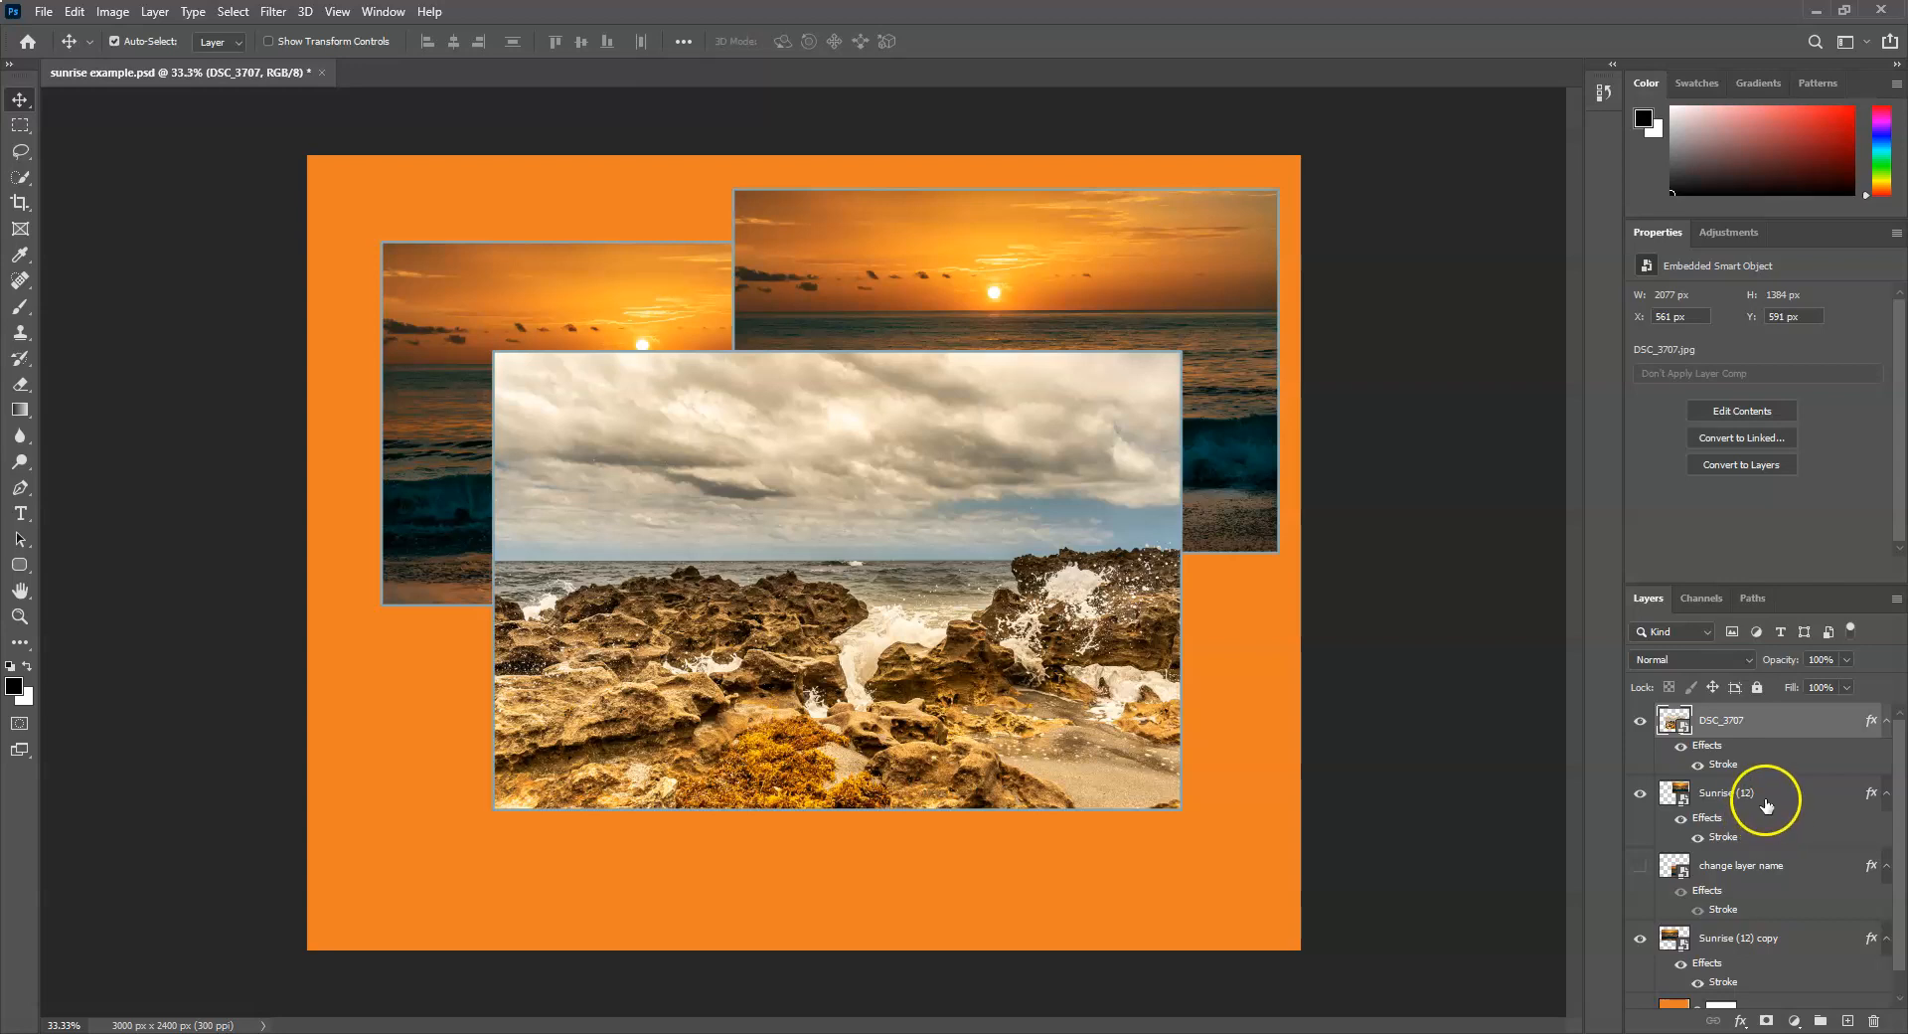
# Add a new blank layer directly above the DSC_3707 layer.
pyautogui.scroll(-1, 1766, 801)
pyautogui.scroll(1, 1766, 803)
pyautogui.click(1849, 1022)
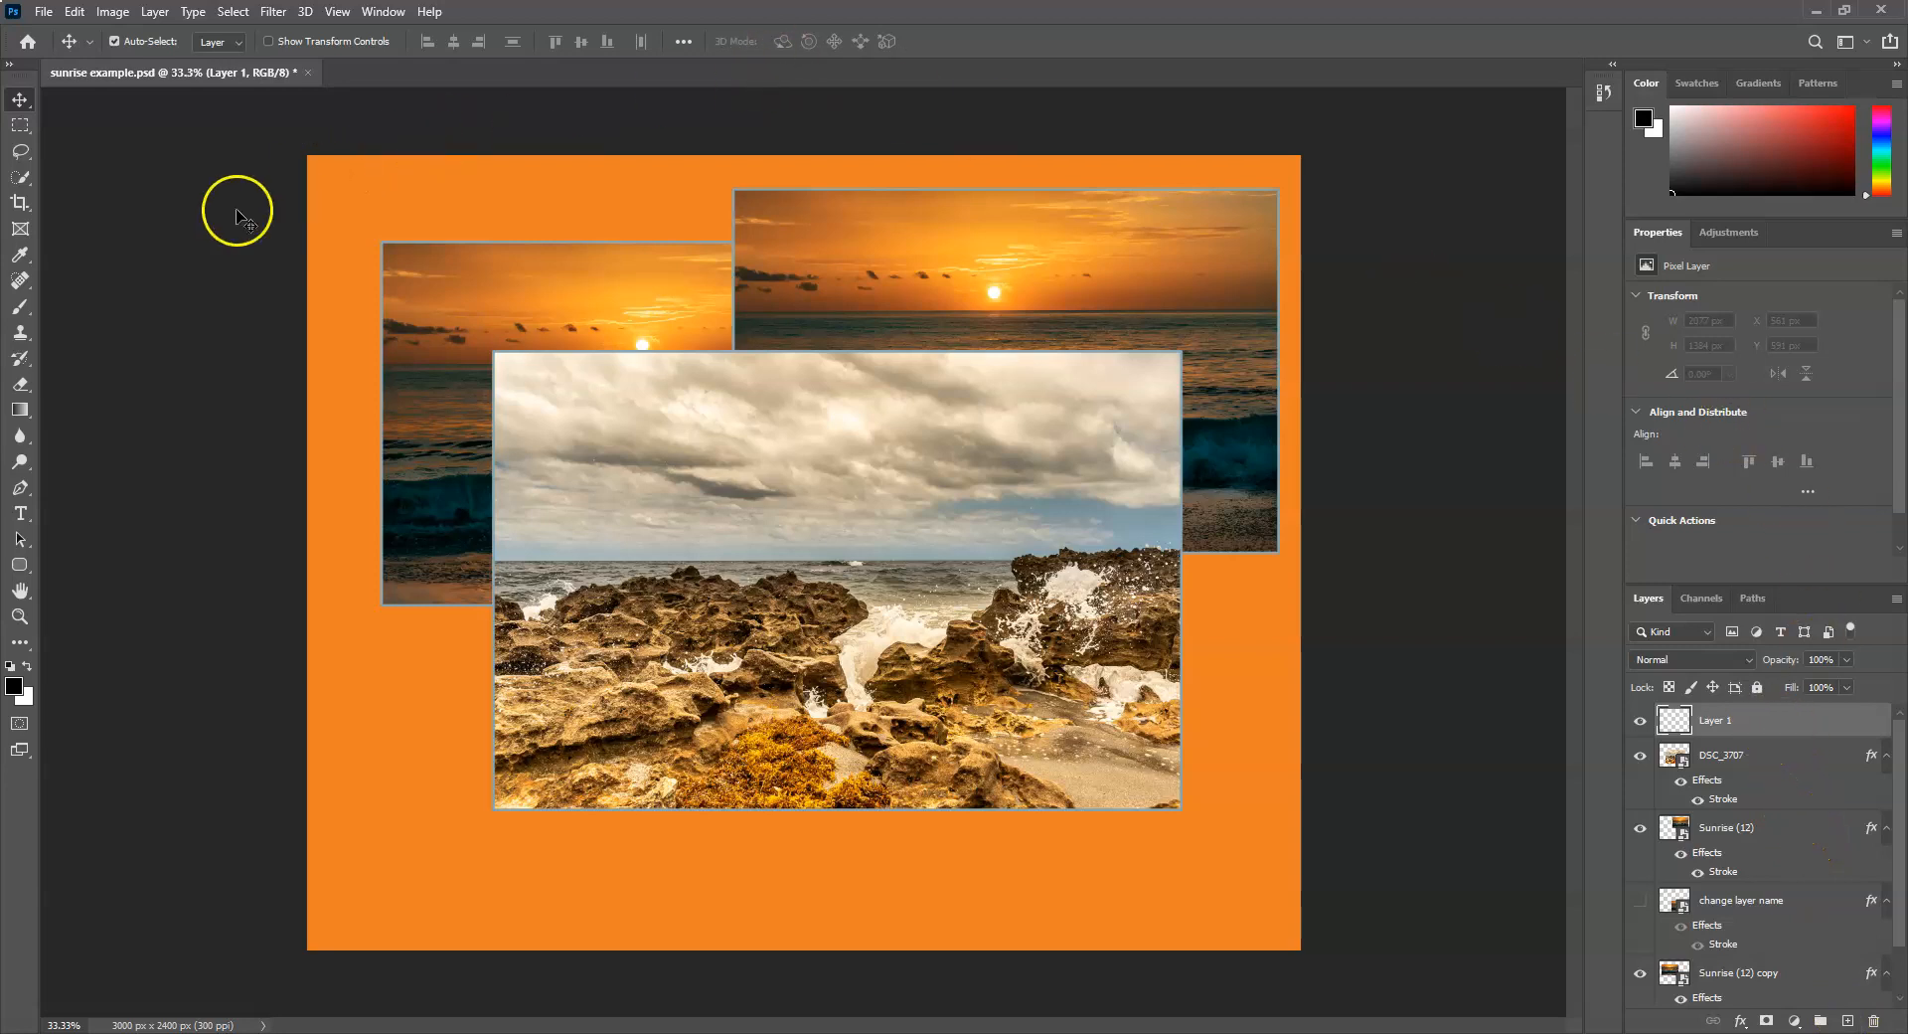
# Draw a horizontal text box about 2049 × 720 px across the lower part of the canvas.
pyautogui.click(20, 512)
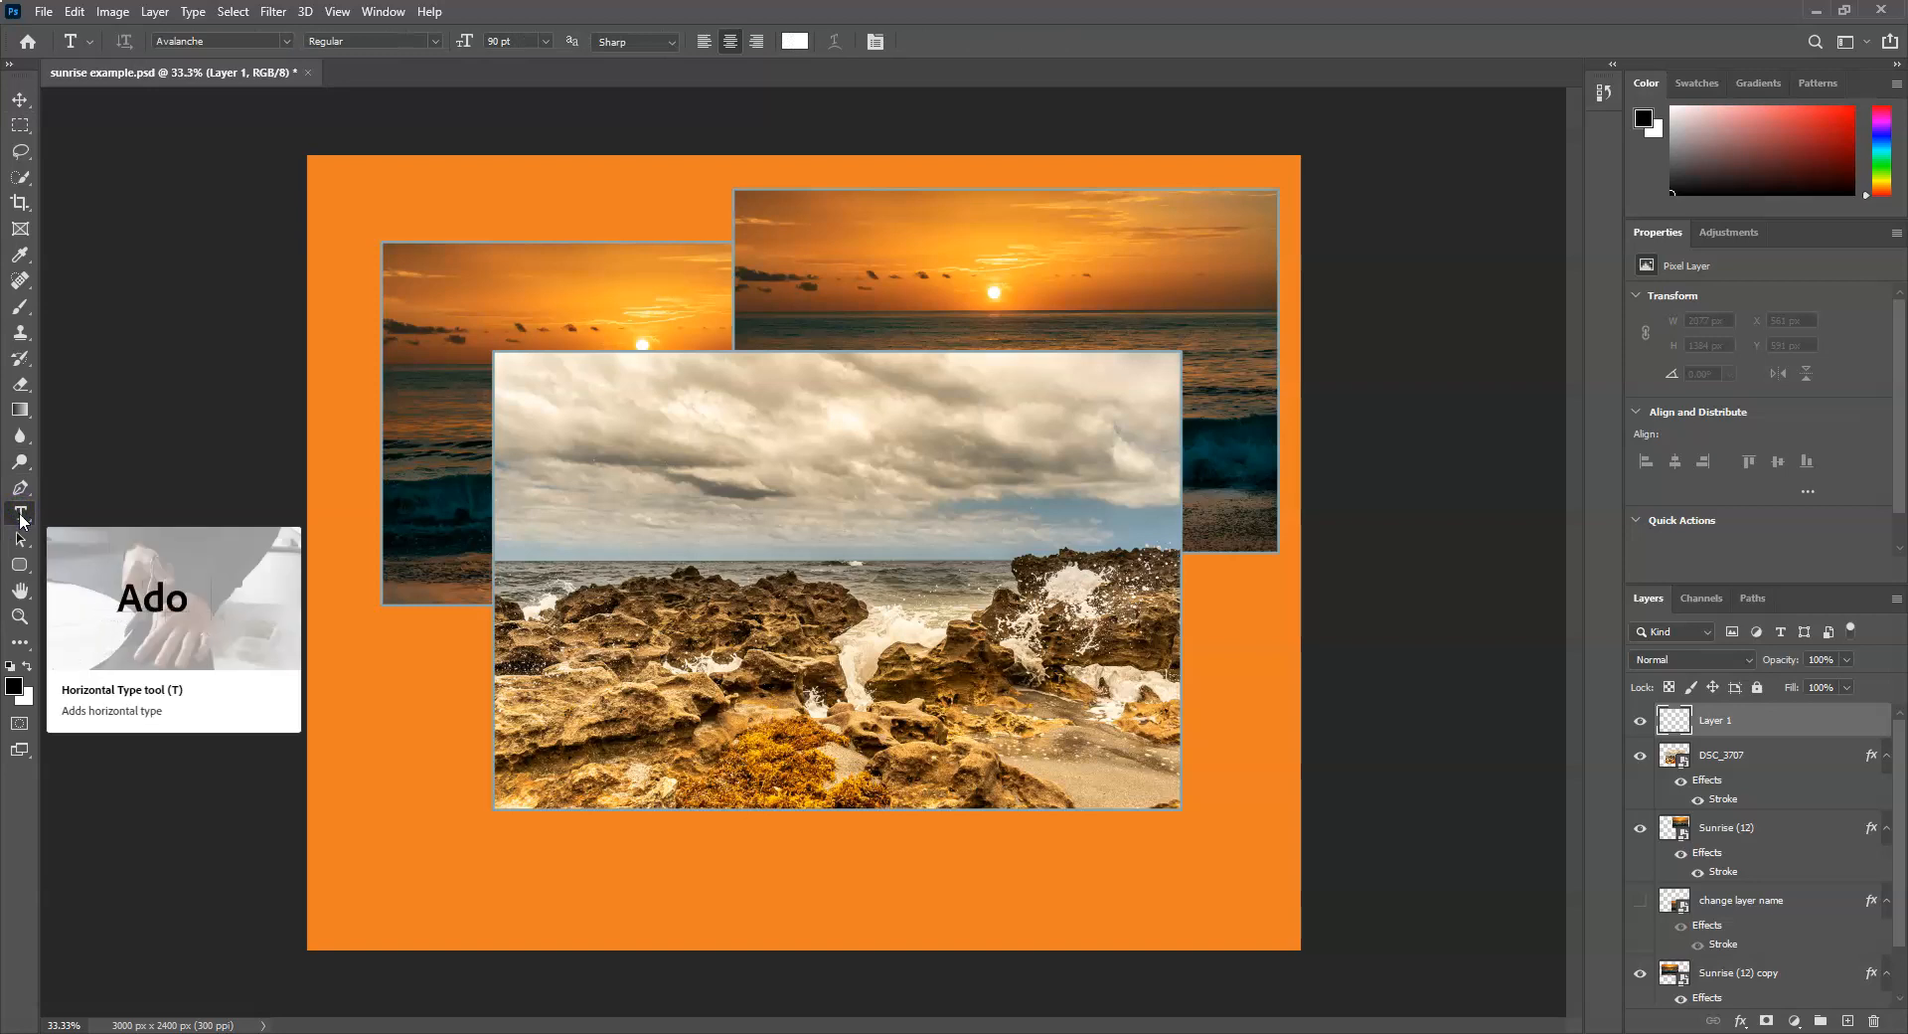
pyautogui.click(20, 514)
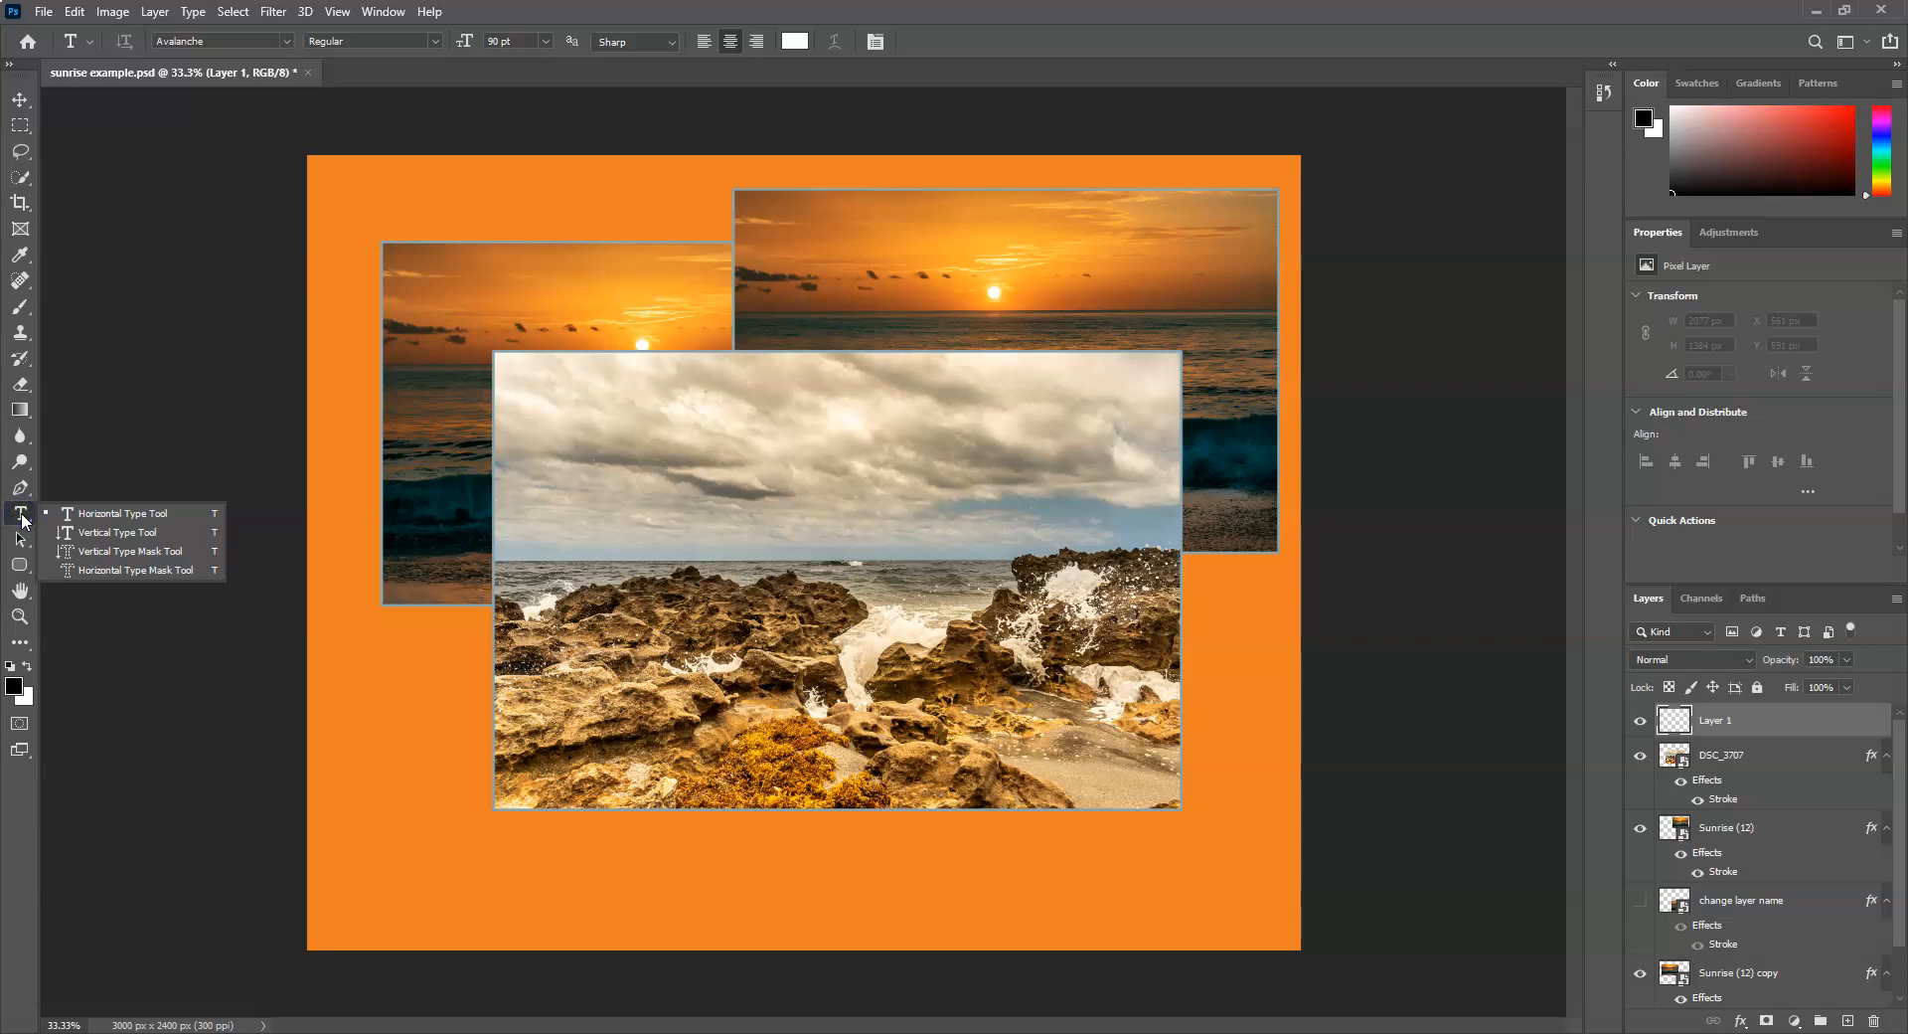
pyautogui.click(119, 536)
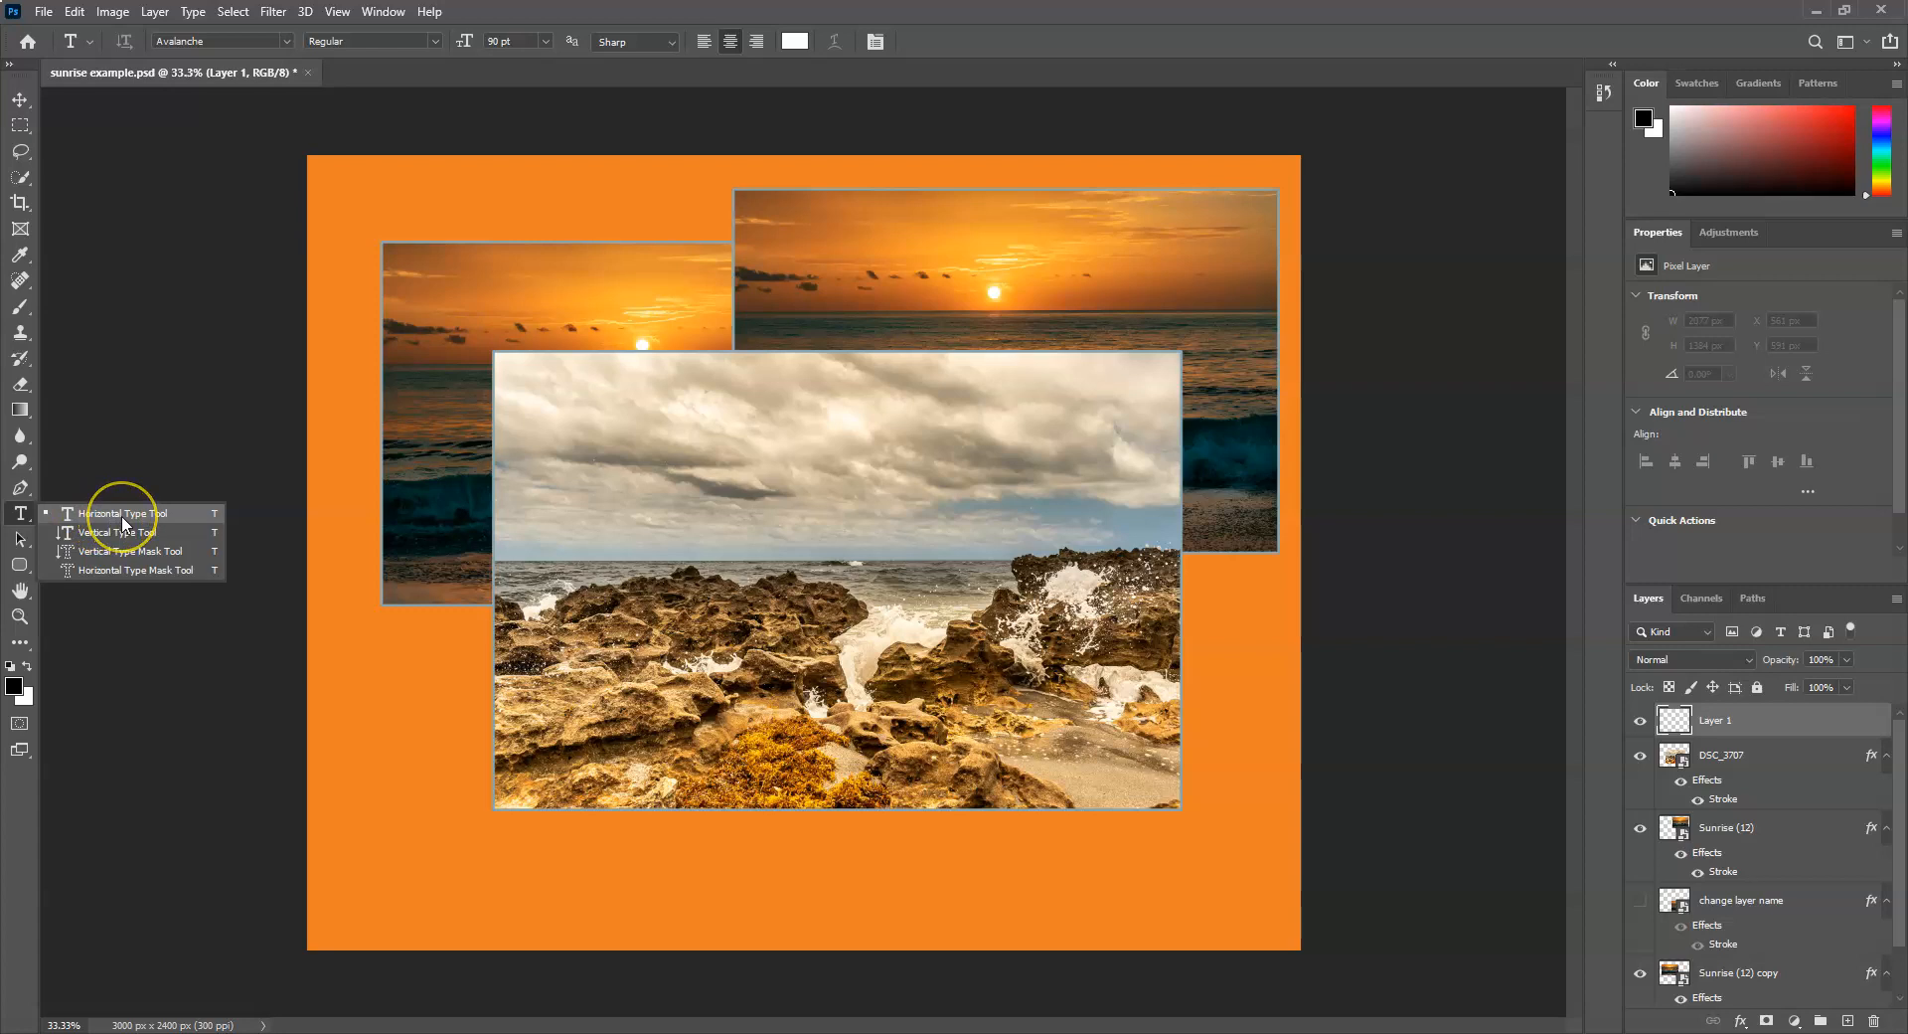
pyautogui.click(122, 517)
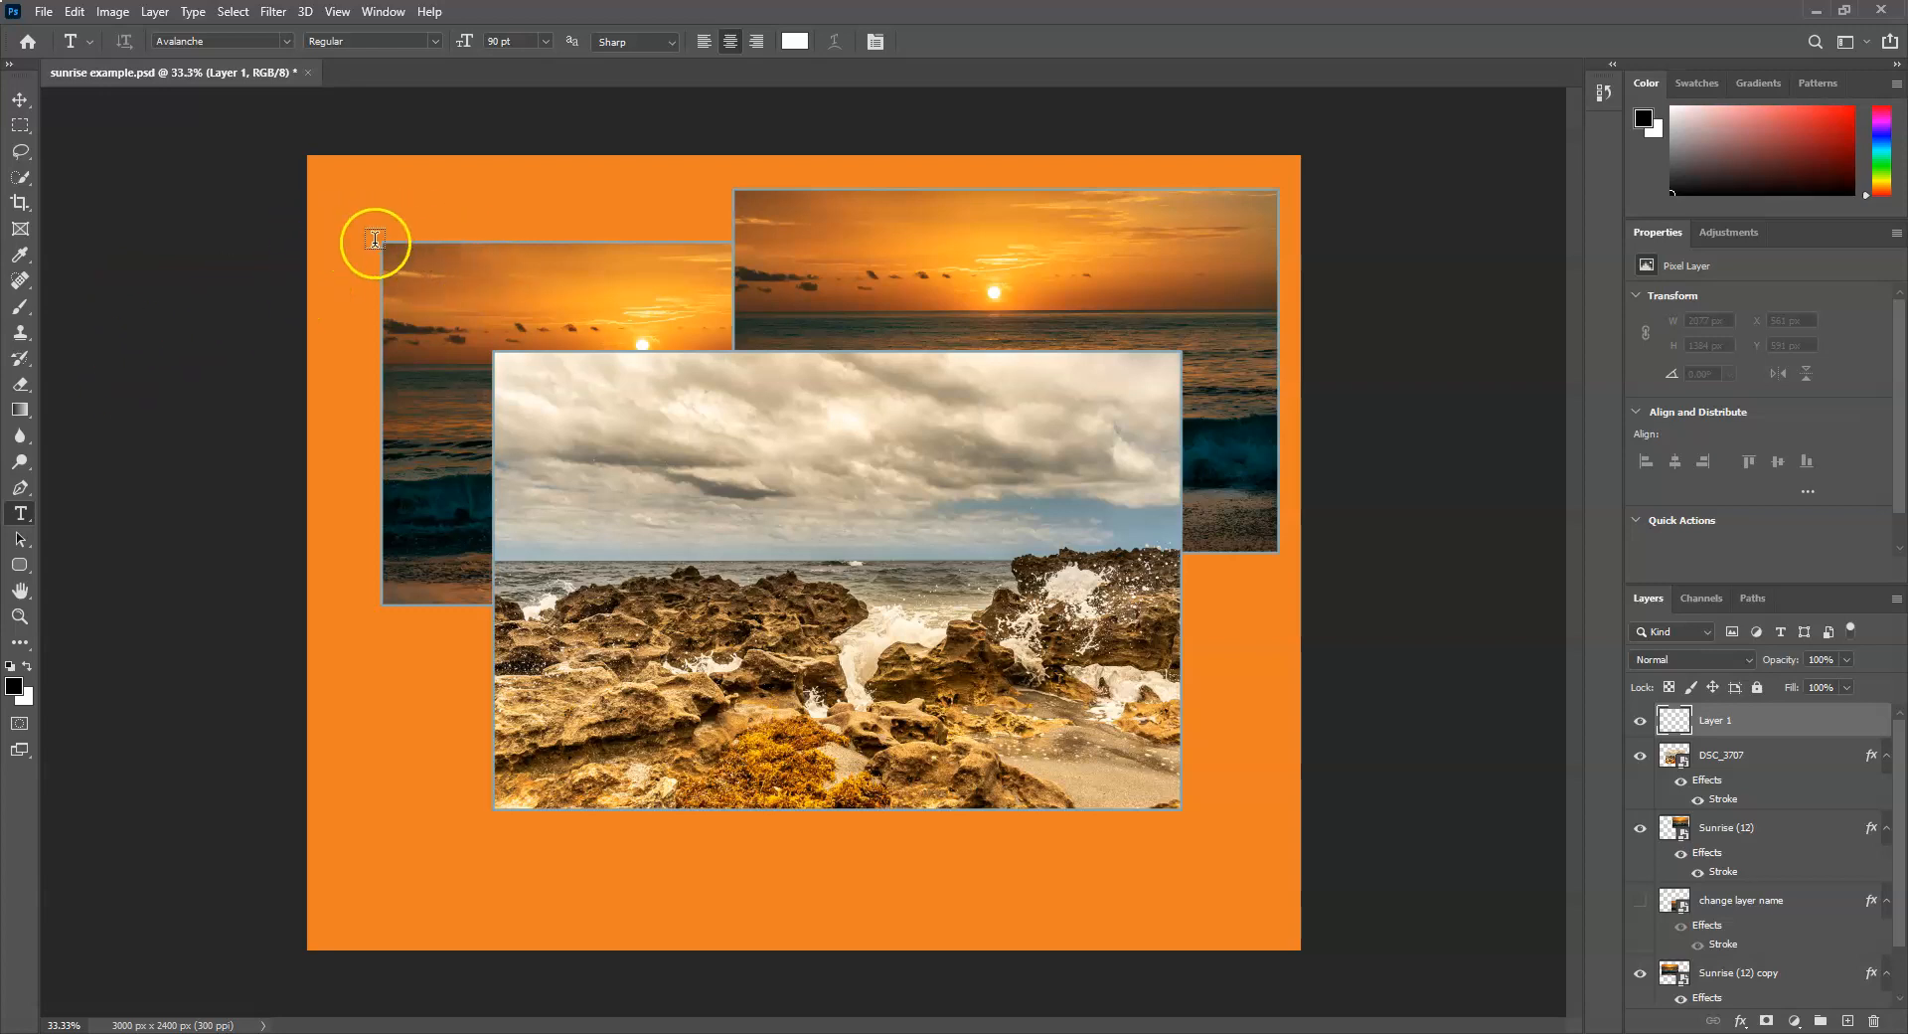
pyautogui.click(349, 646)
pyautogui.moveTo(365, 653); pyautogui.dragTo(1026, 883)
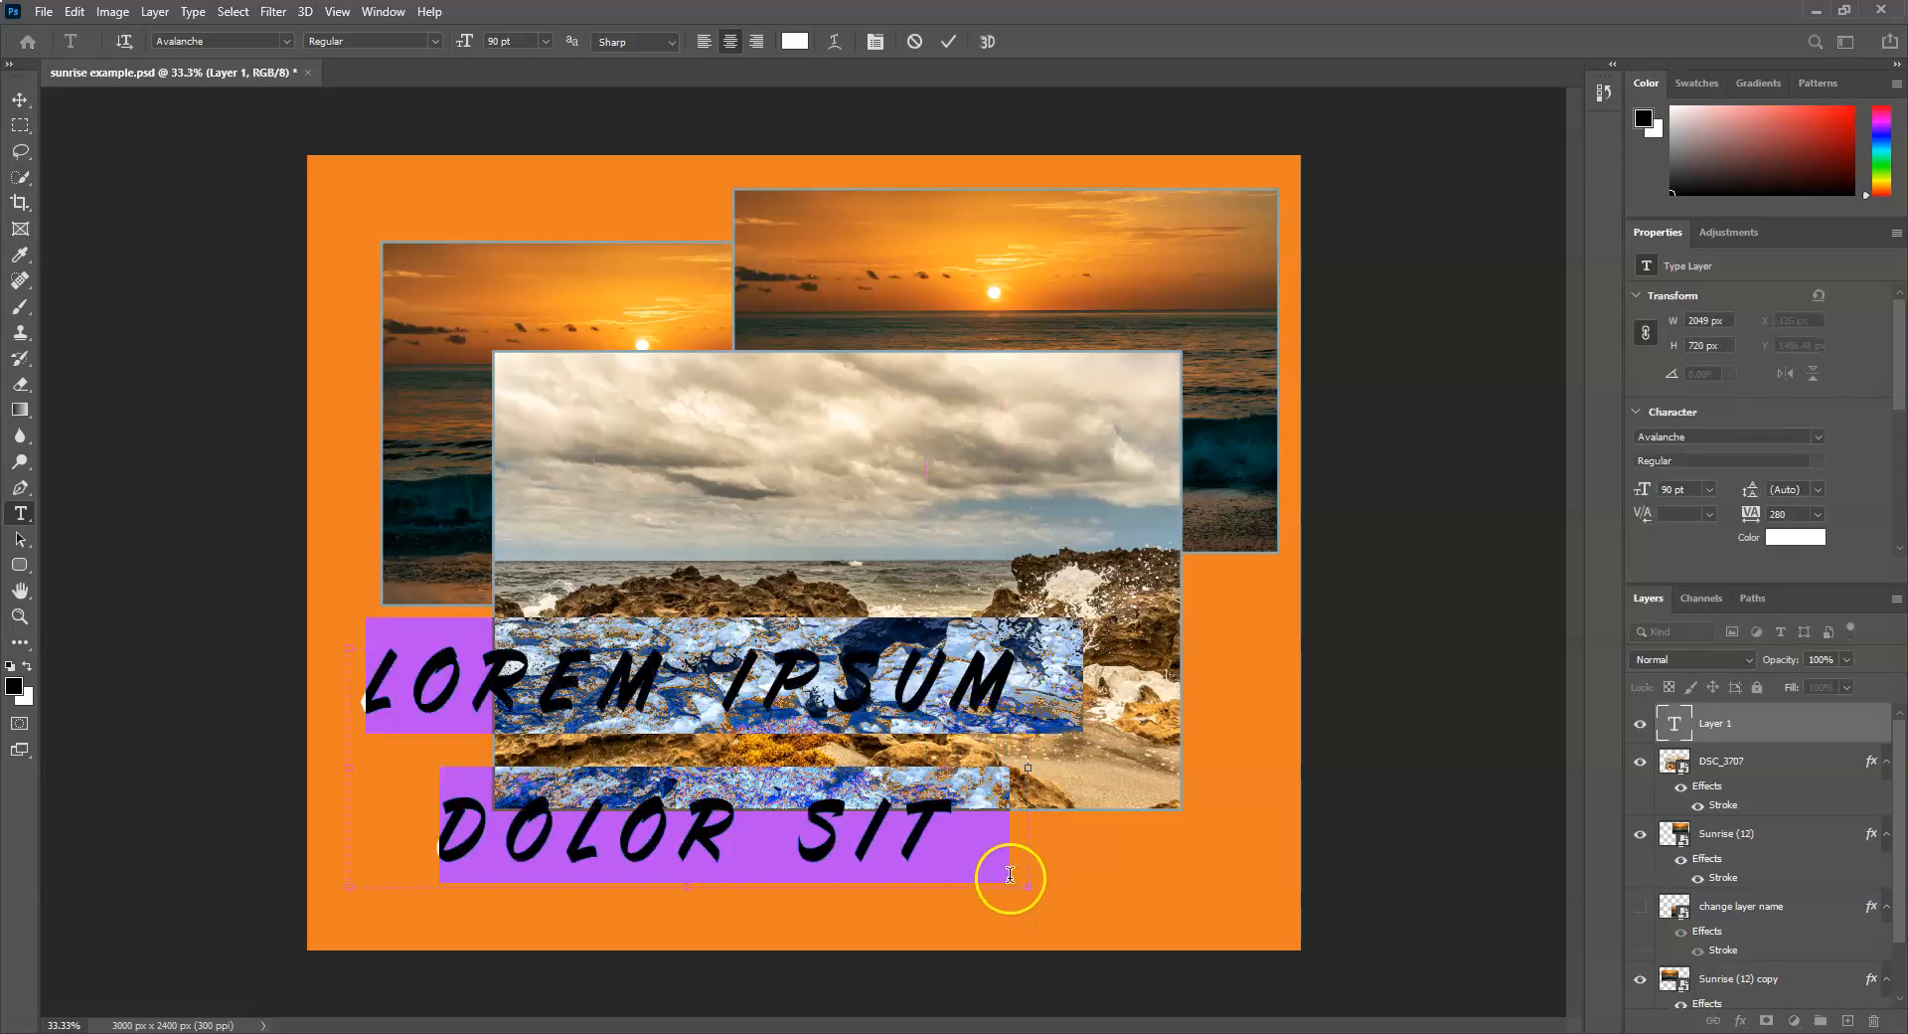
# Hide the DSC_3707 layer and replace the placeholder text with "TYPE ANY TEXT YOU WANT IF YOU KEEP TYPING".
pyautogui.click(1641, 763)
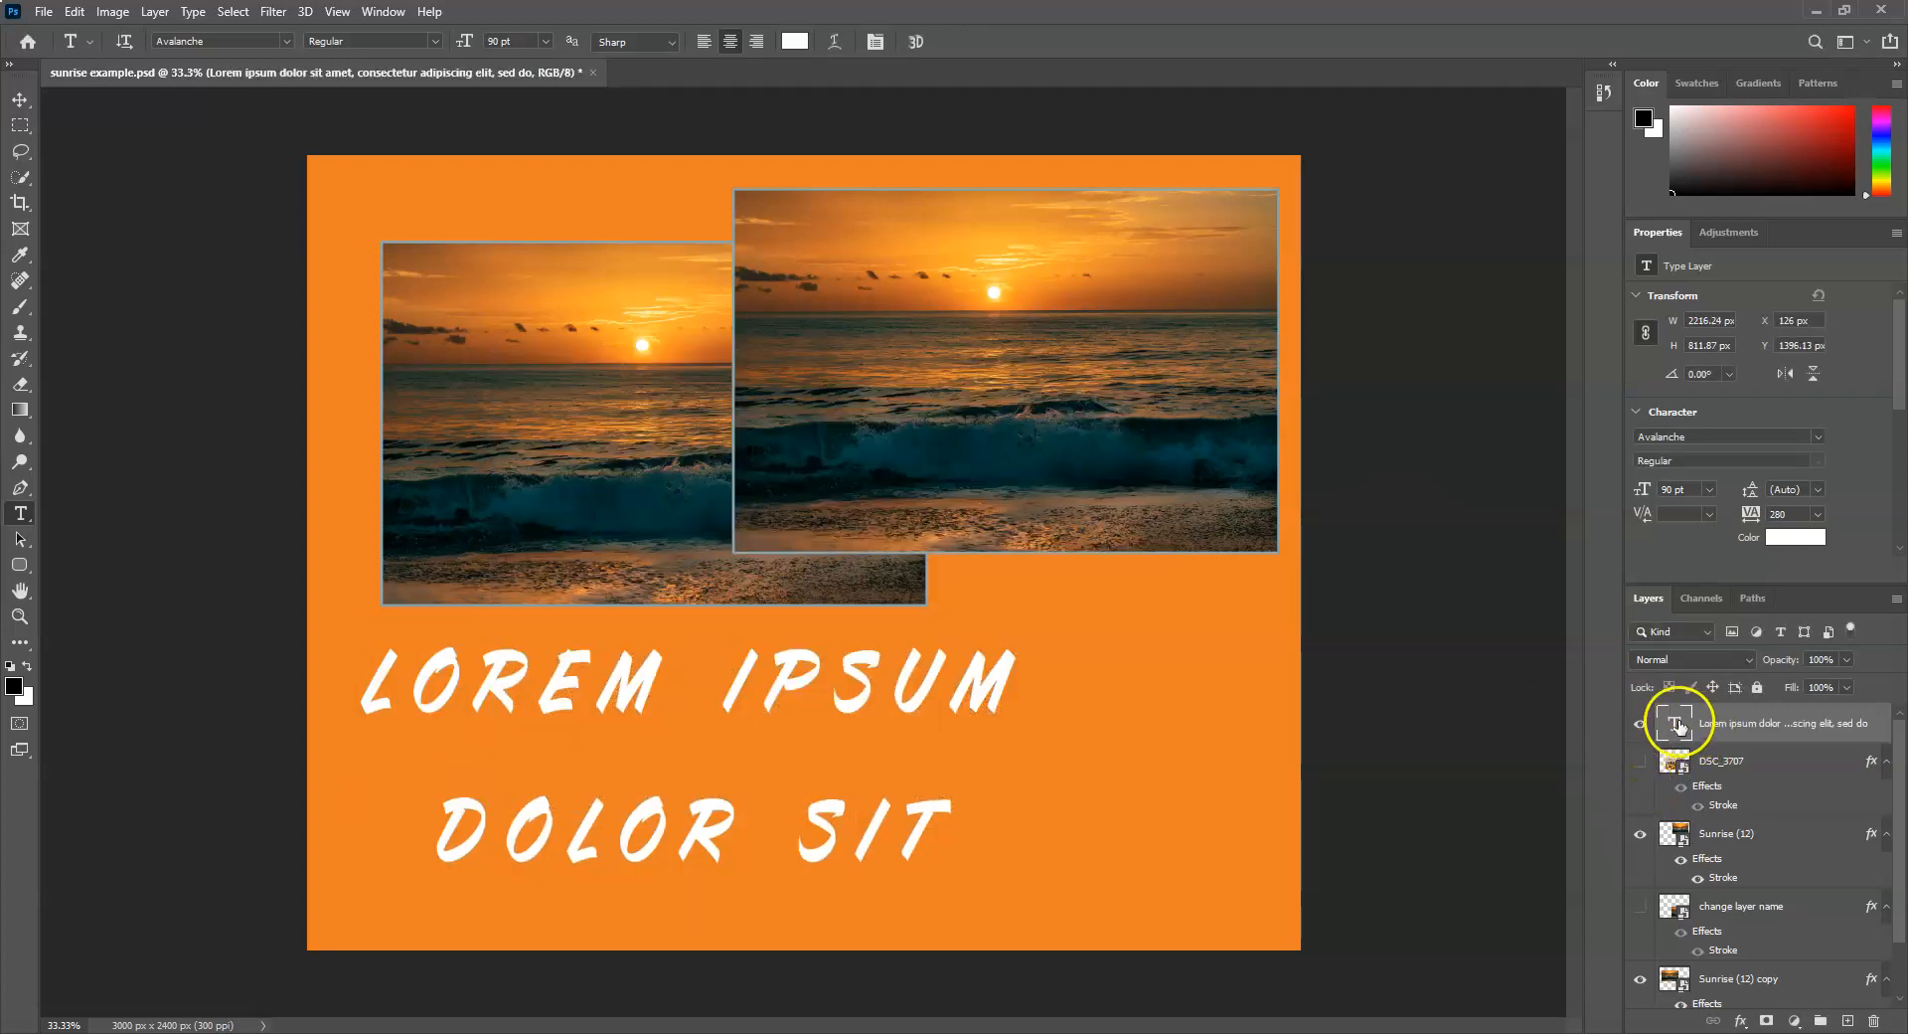
pyautogui.doubleClick(1676, 726)
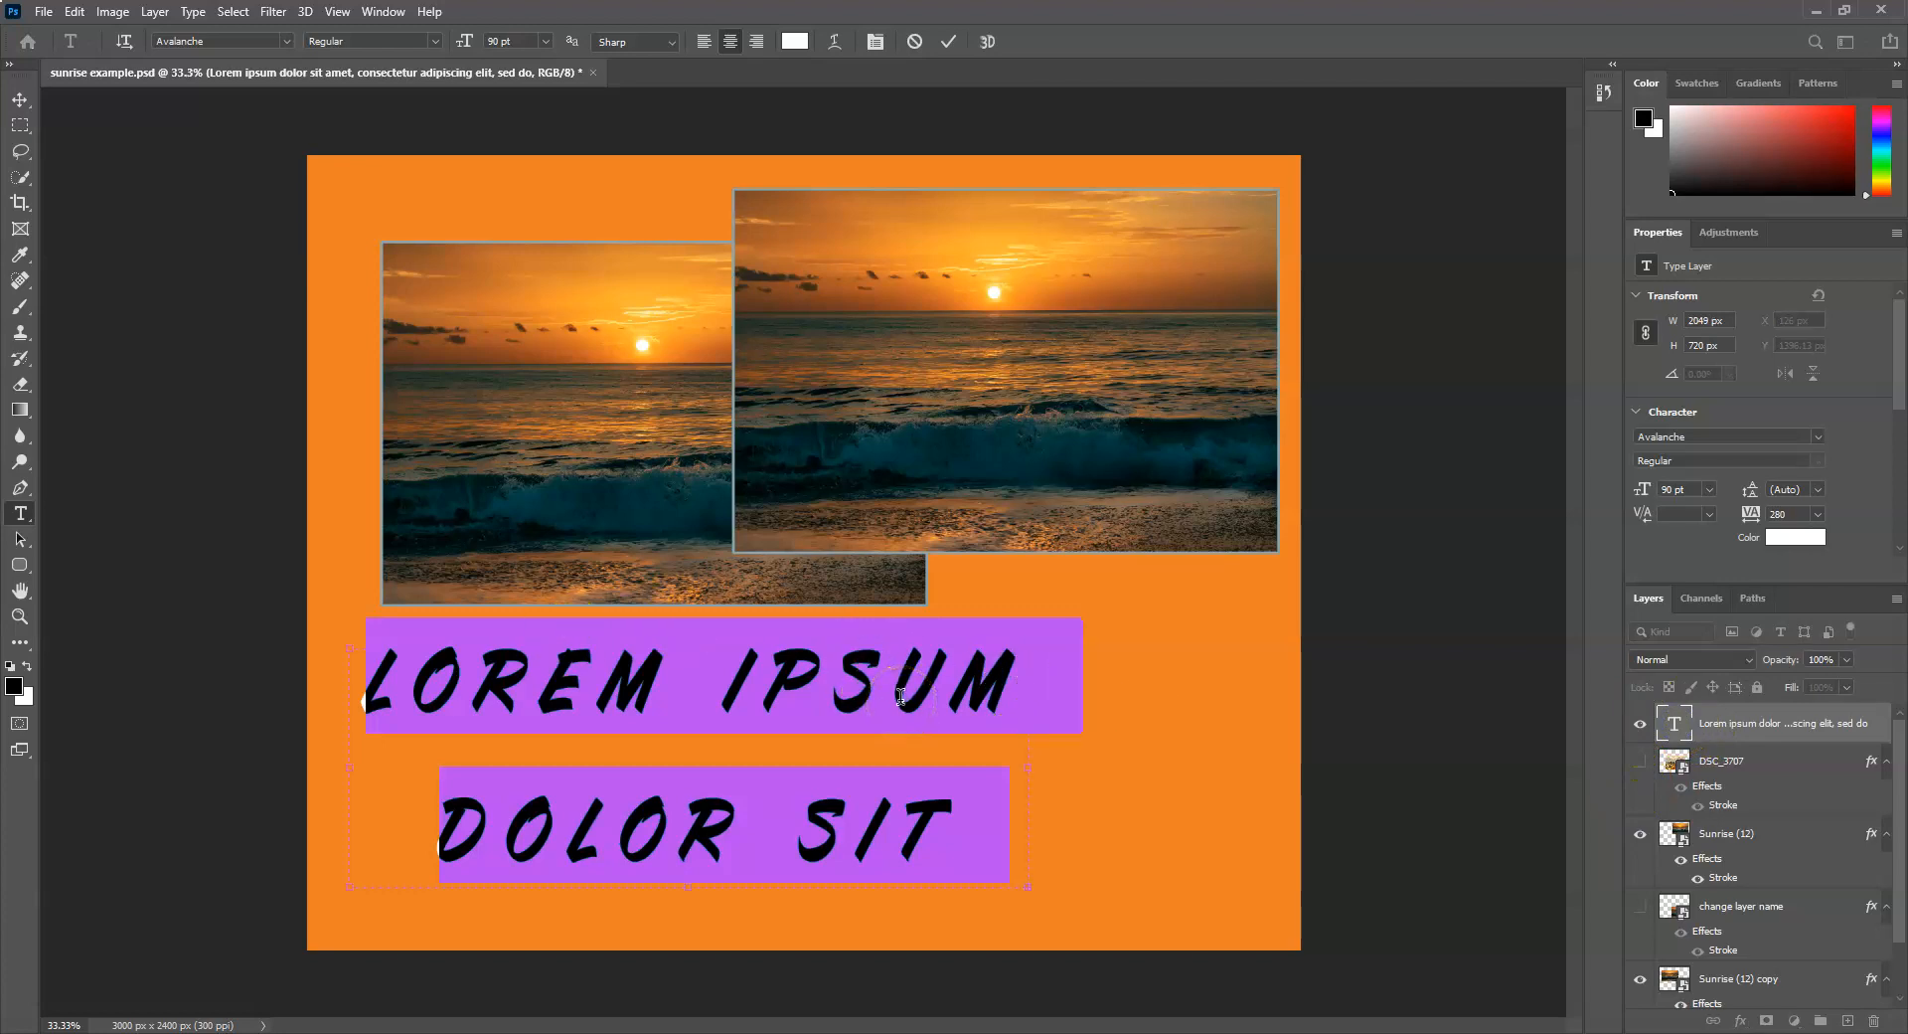
pyautogui.write('TYPE ANY T')
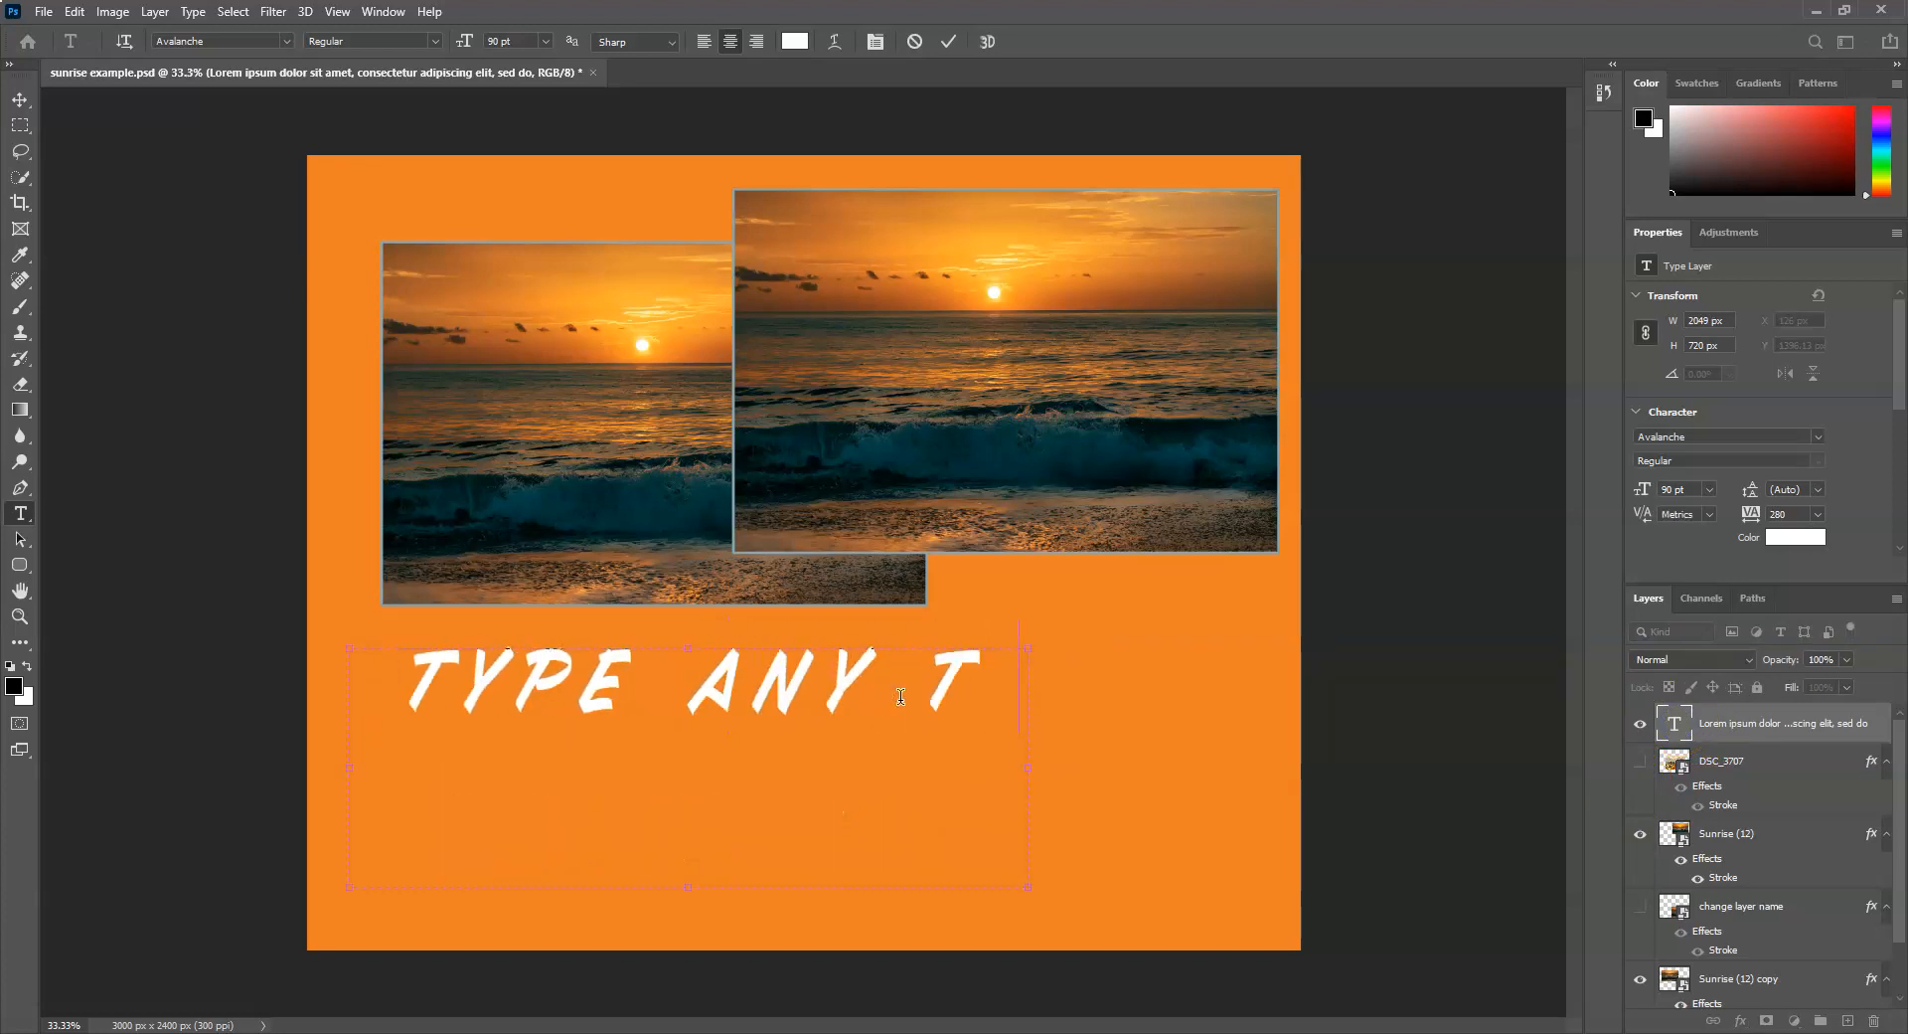
pyautogui.write('EXT')
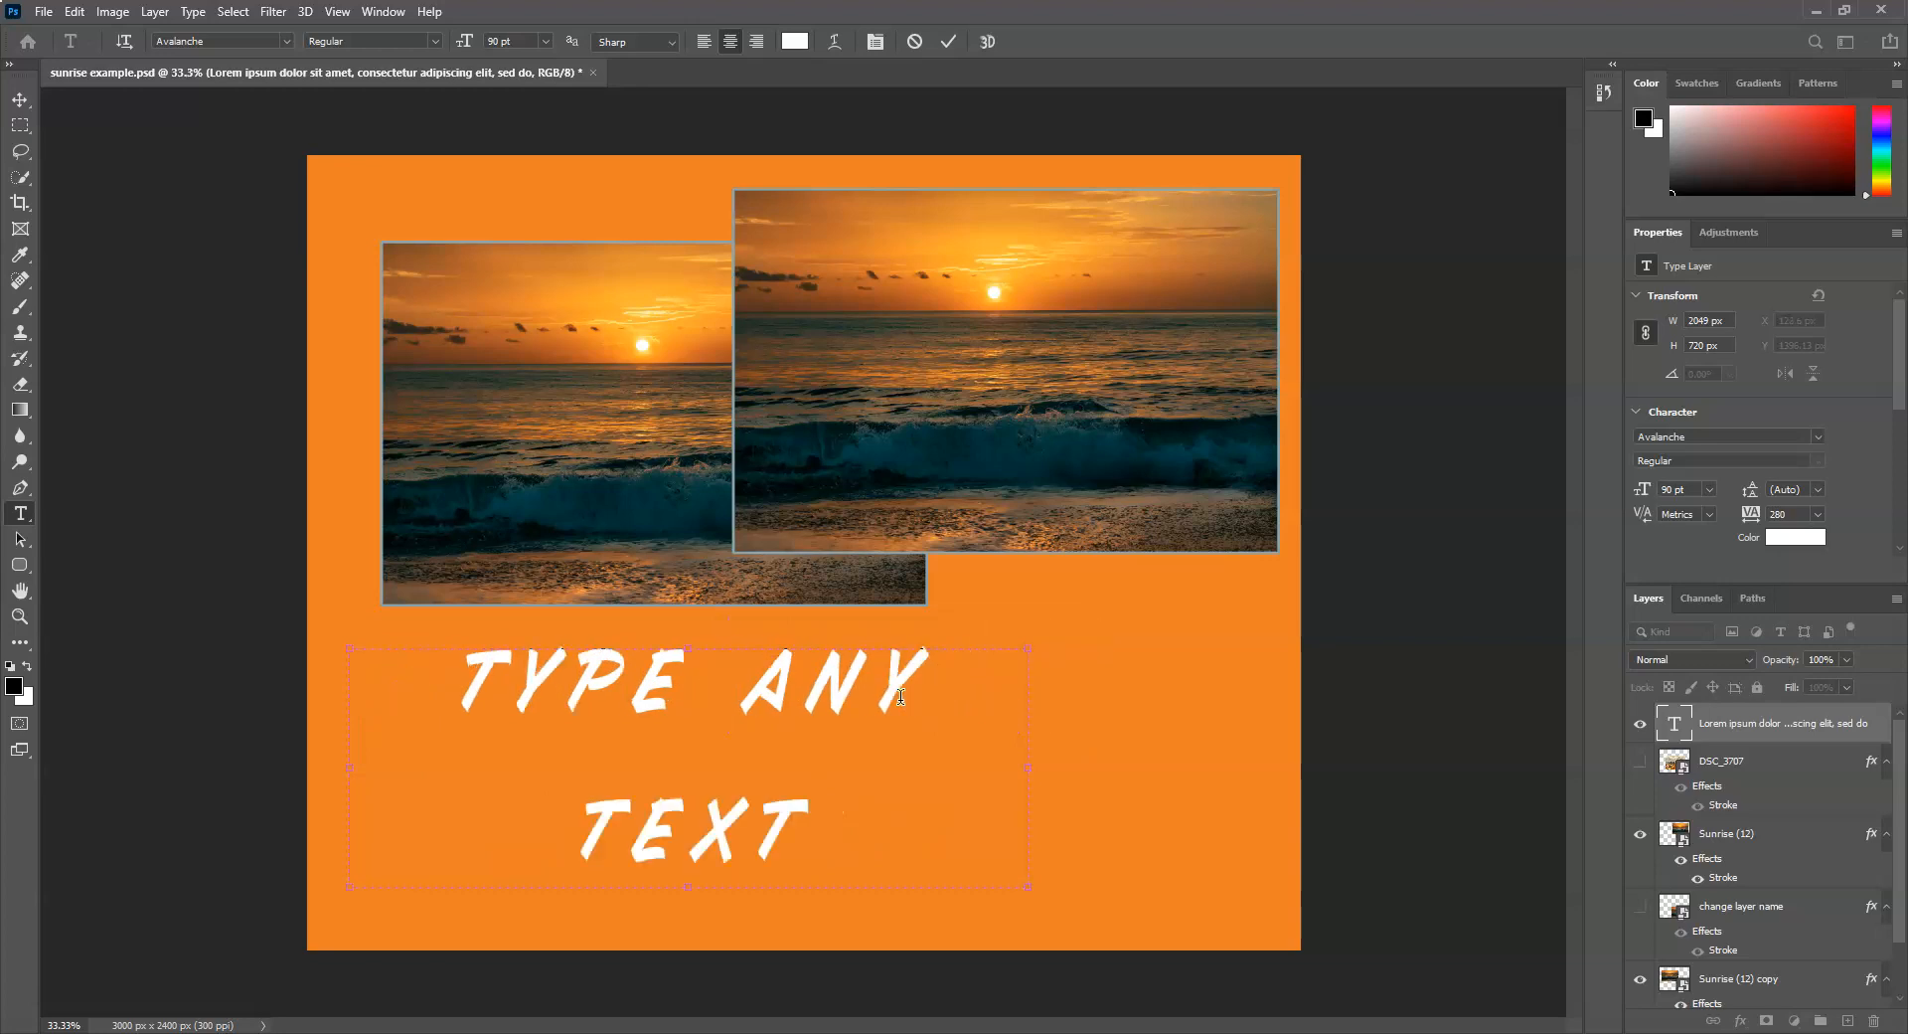
pyautogui.write(' YOU')
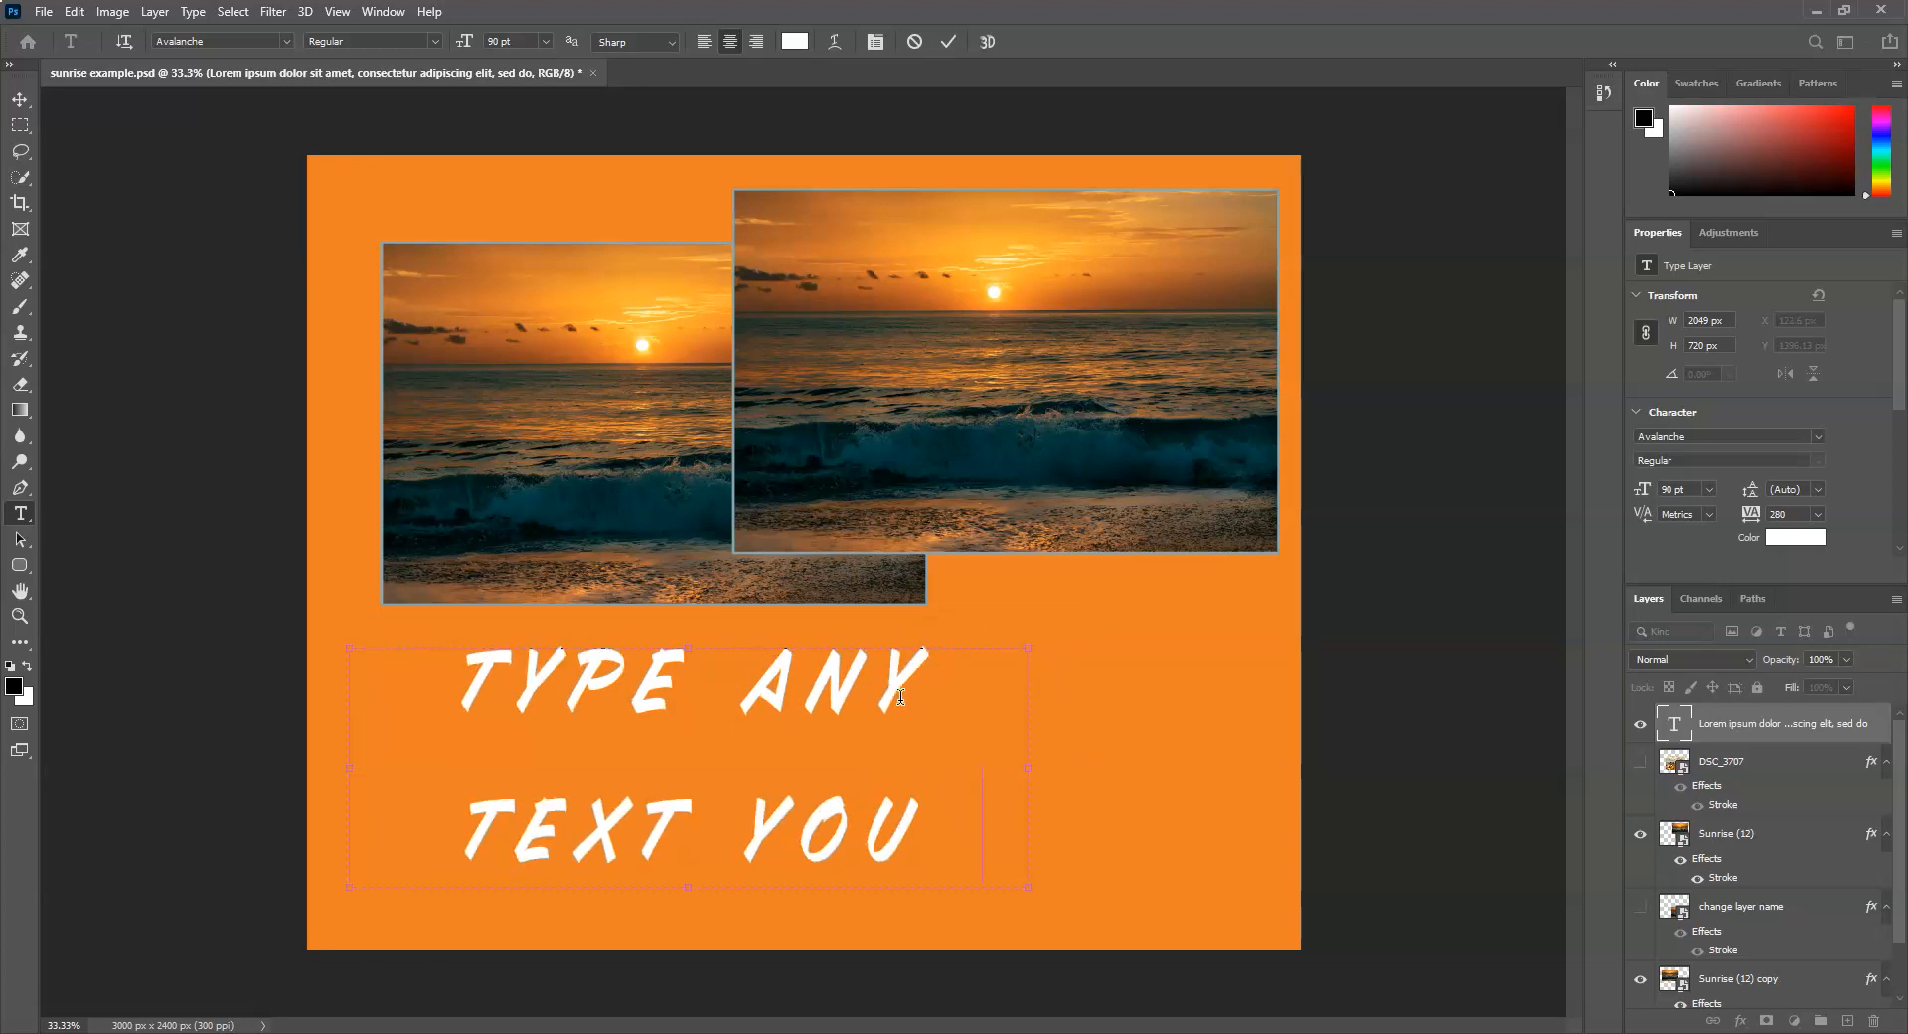
pyautogui.write(' WAN')
# Enlarge the text box upward, outward and downward to about 2898 × 1773 px.
pyautogui.moveTo(1031, 647); pyautogui.dragTo(1309, 406)
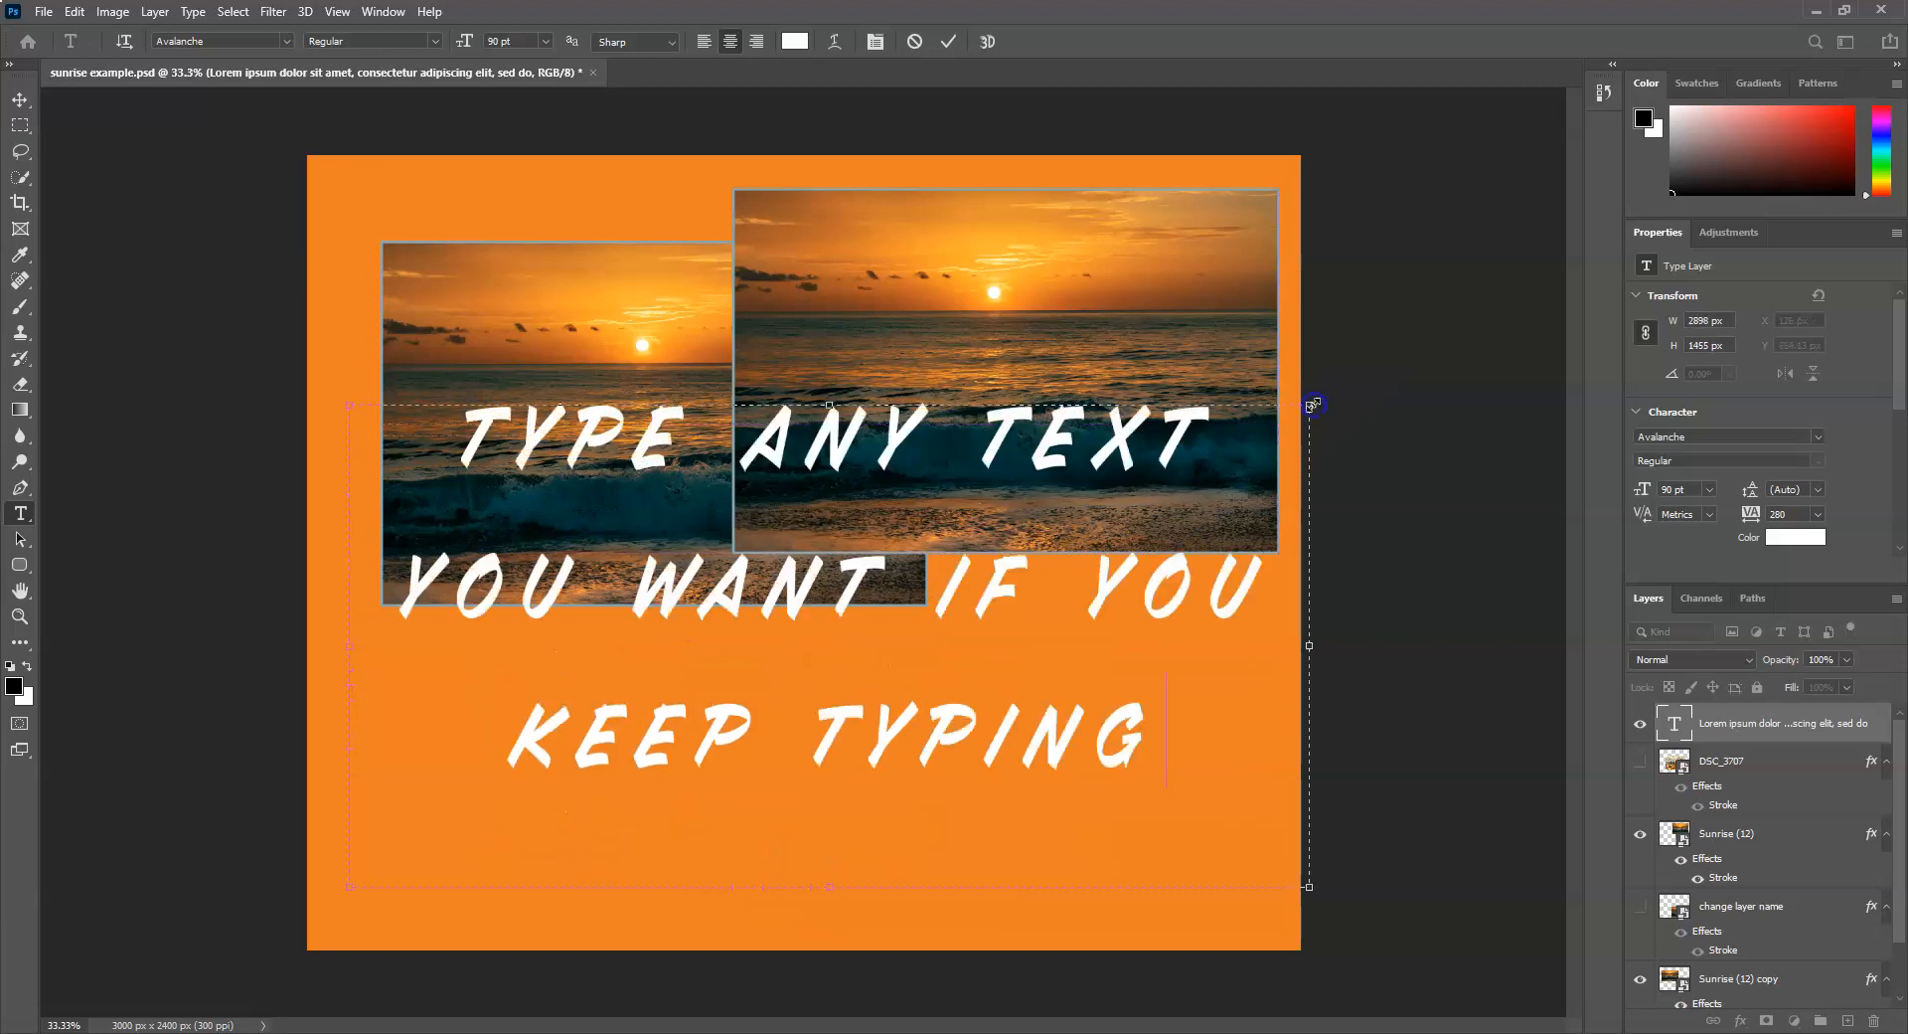
pyautogui.moveTo(831, 892); pyautogui.dragTo(835, 992)
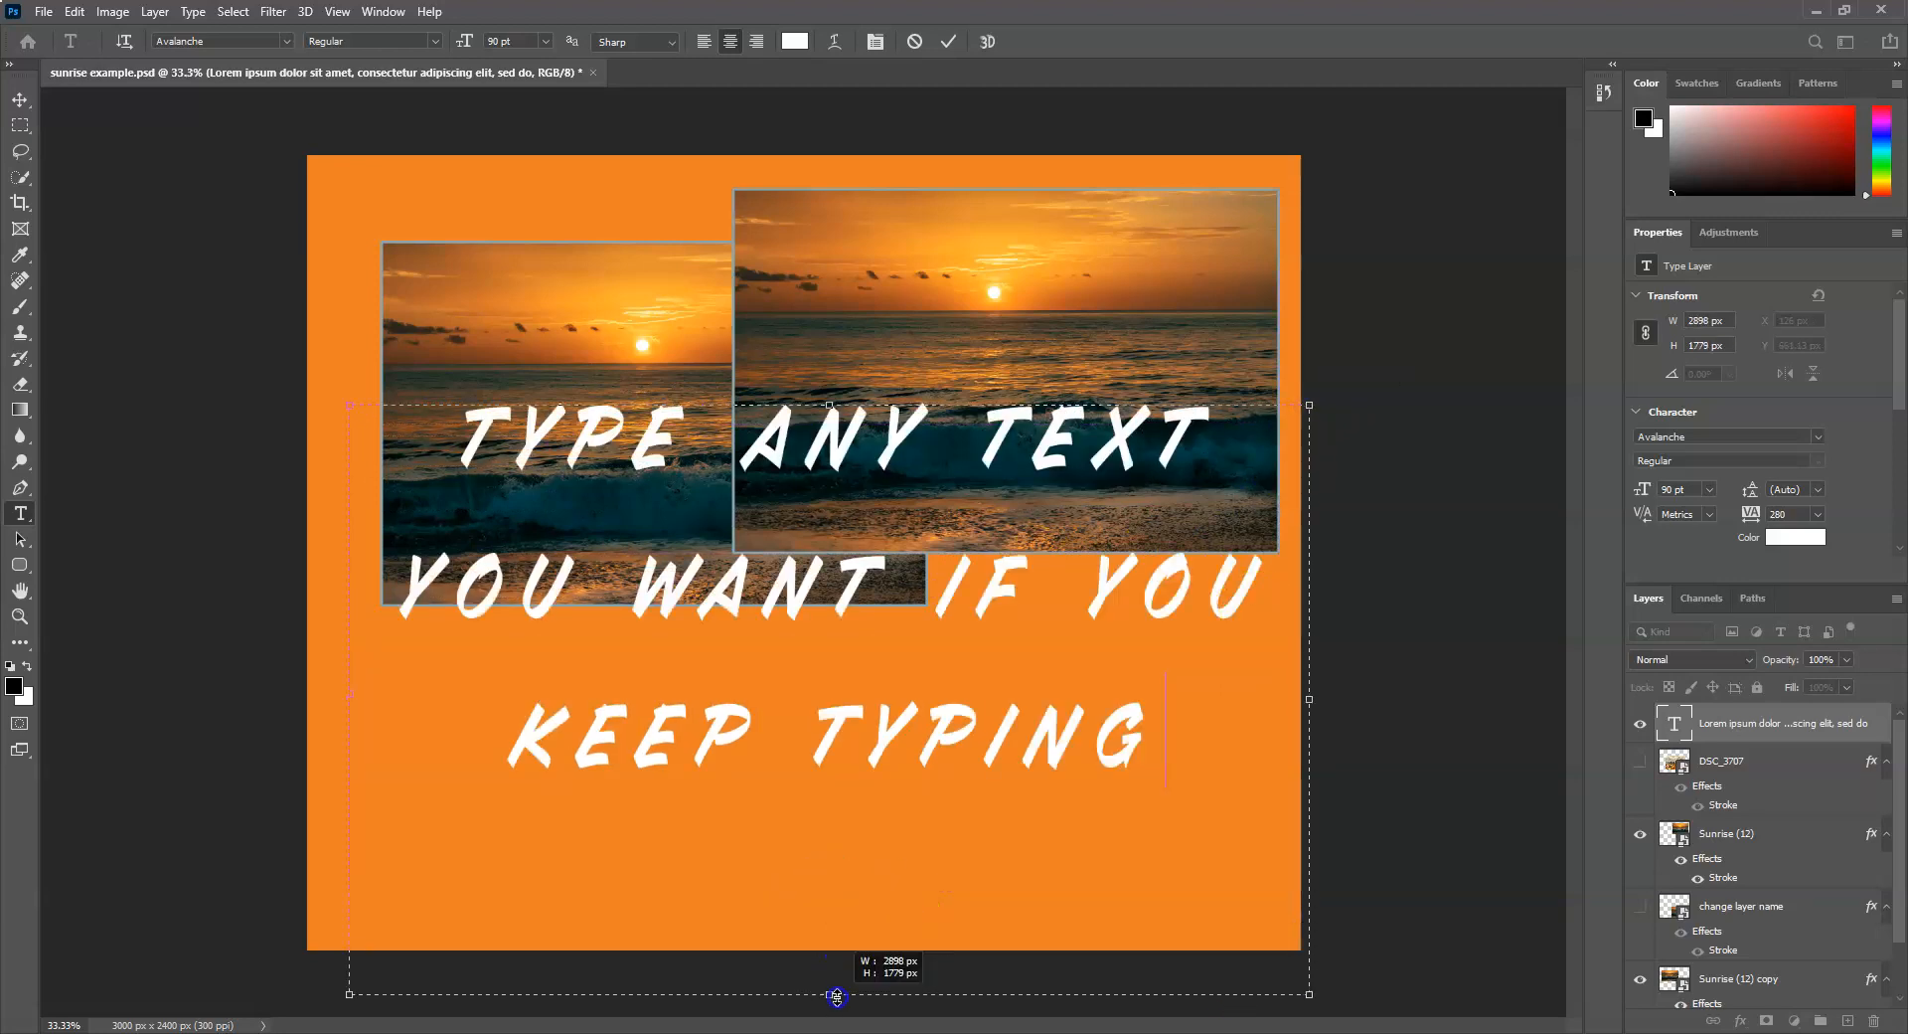
# Select all the text, try font sizes of 14 pt and 60 pt, and set the size to 81 pt.
pyautogui.click(1176, 743)
pyautogui.hotkey('ctrl', 'a')
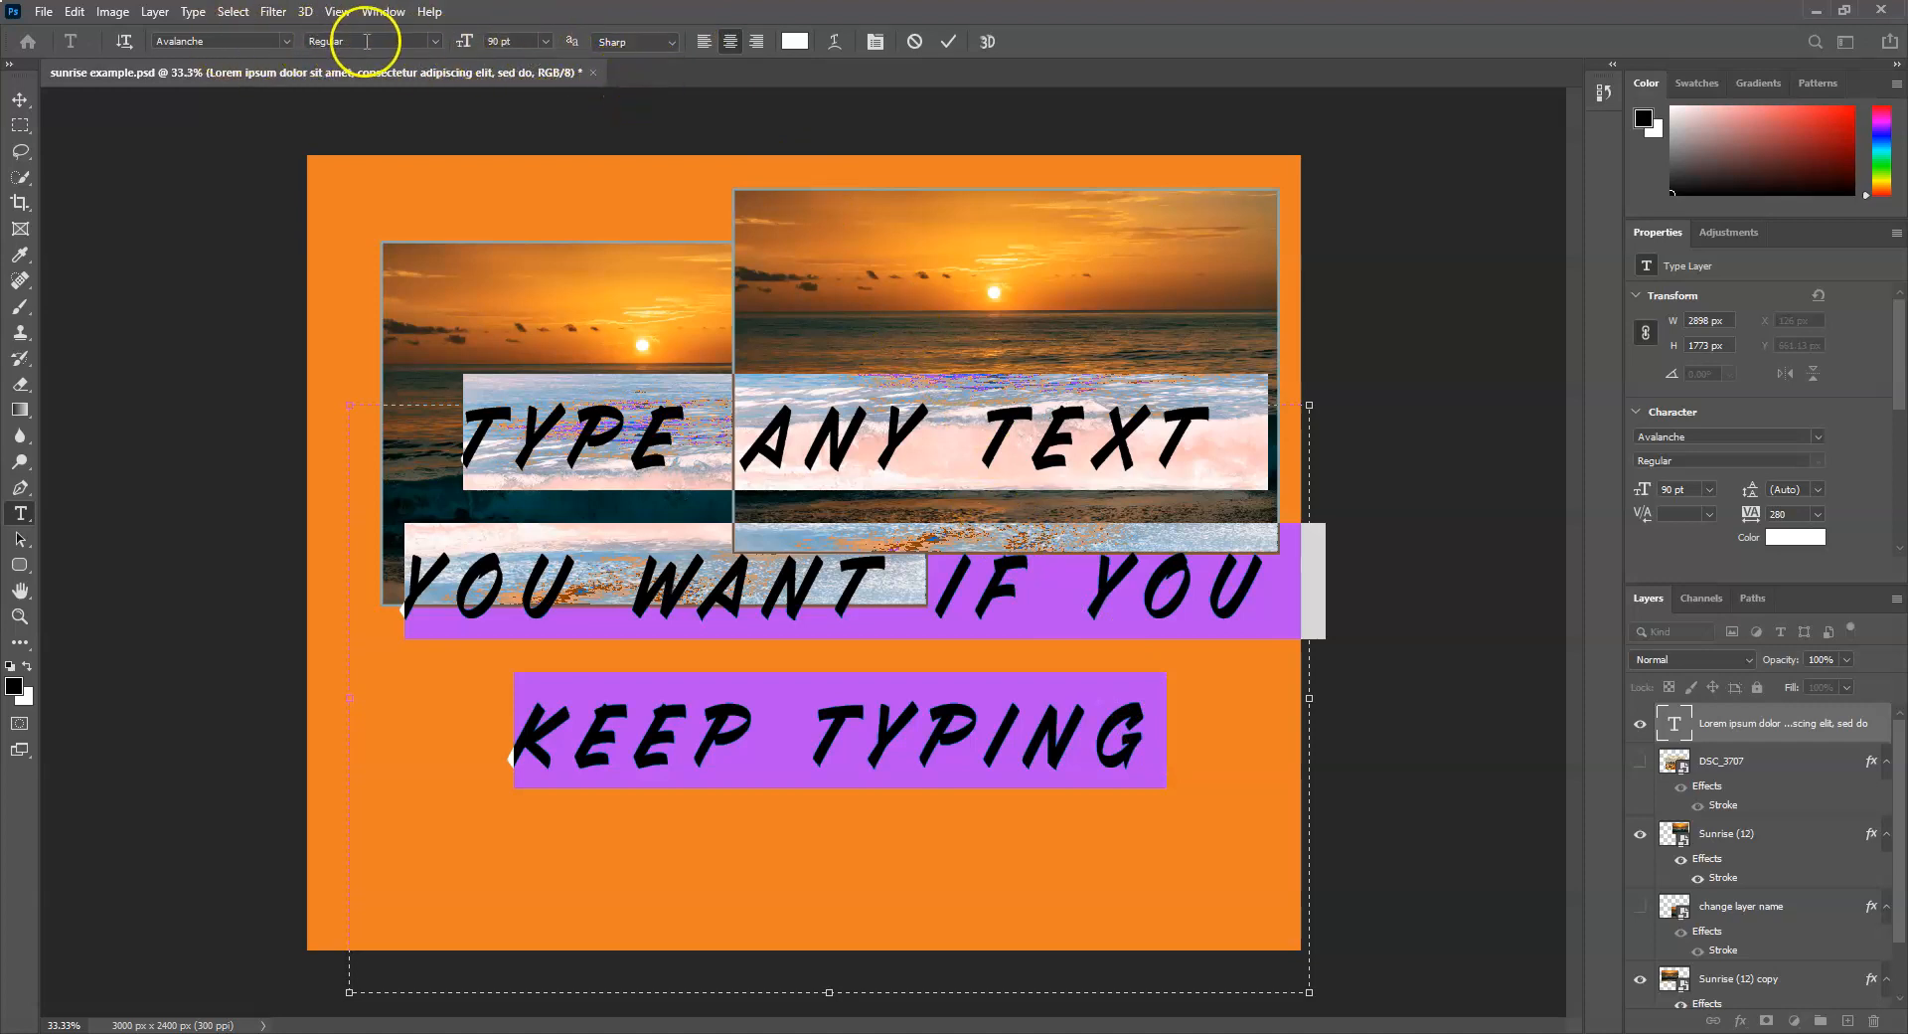
pyautogui.click(545, 41)
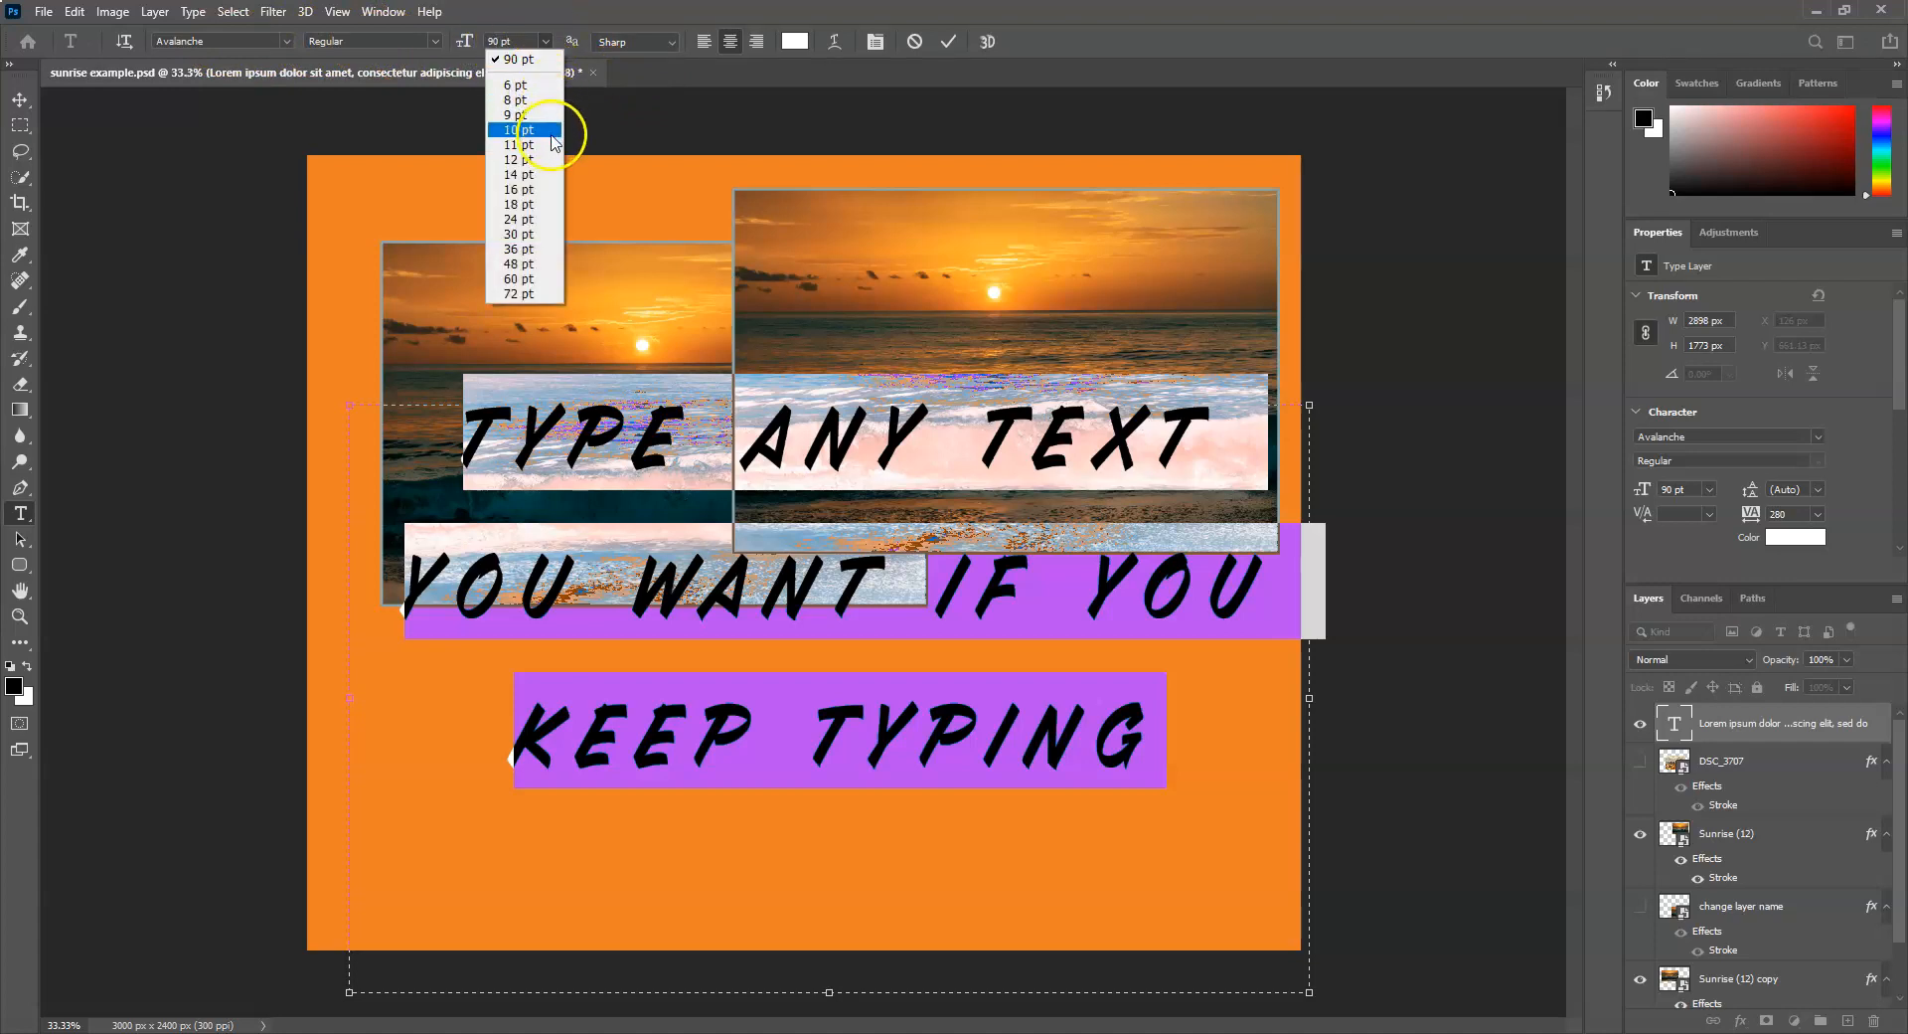
pyautogui.click(533, 173)
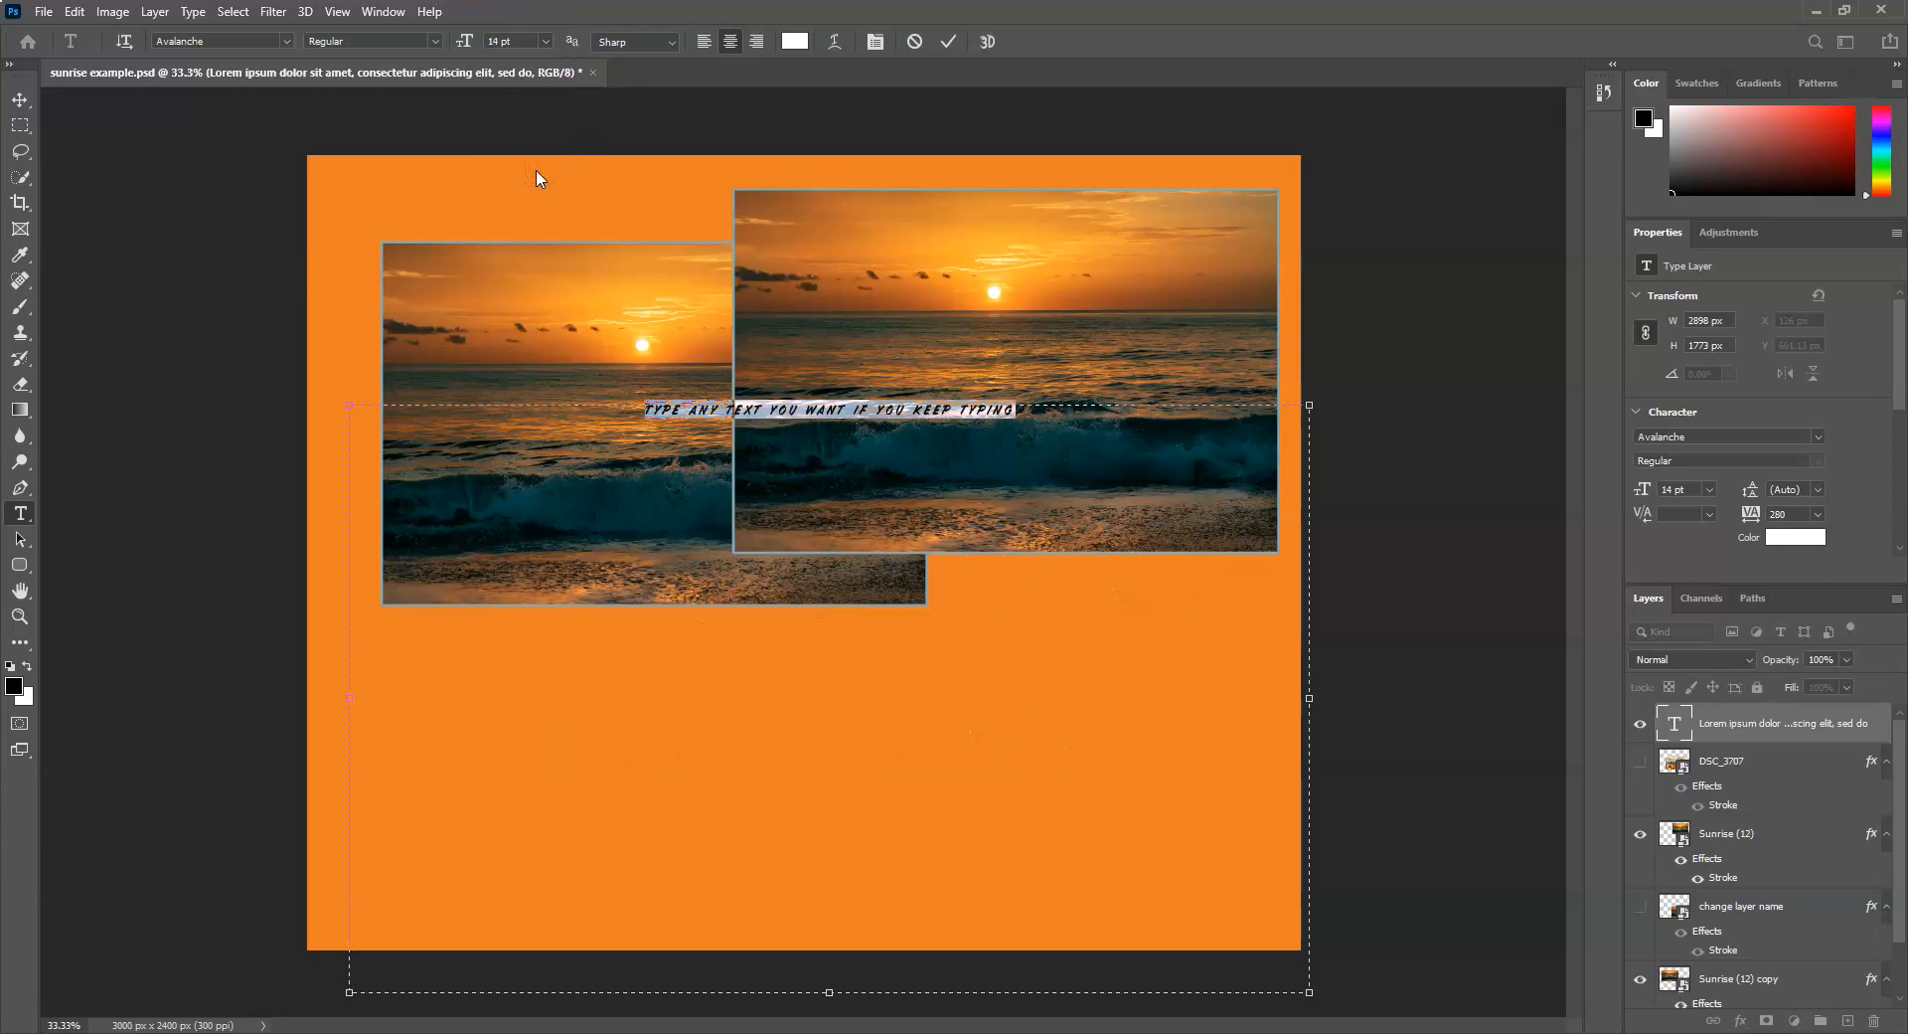
pyautogui.click(545, 42)
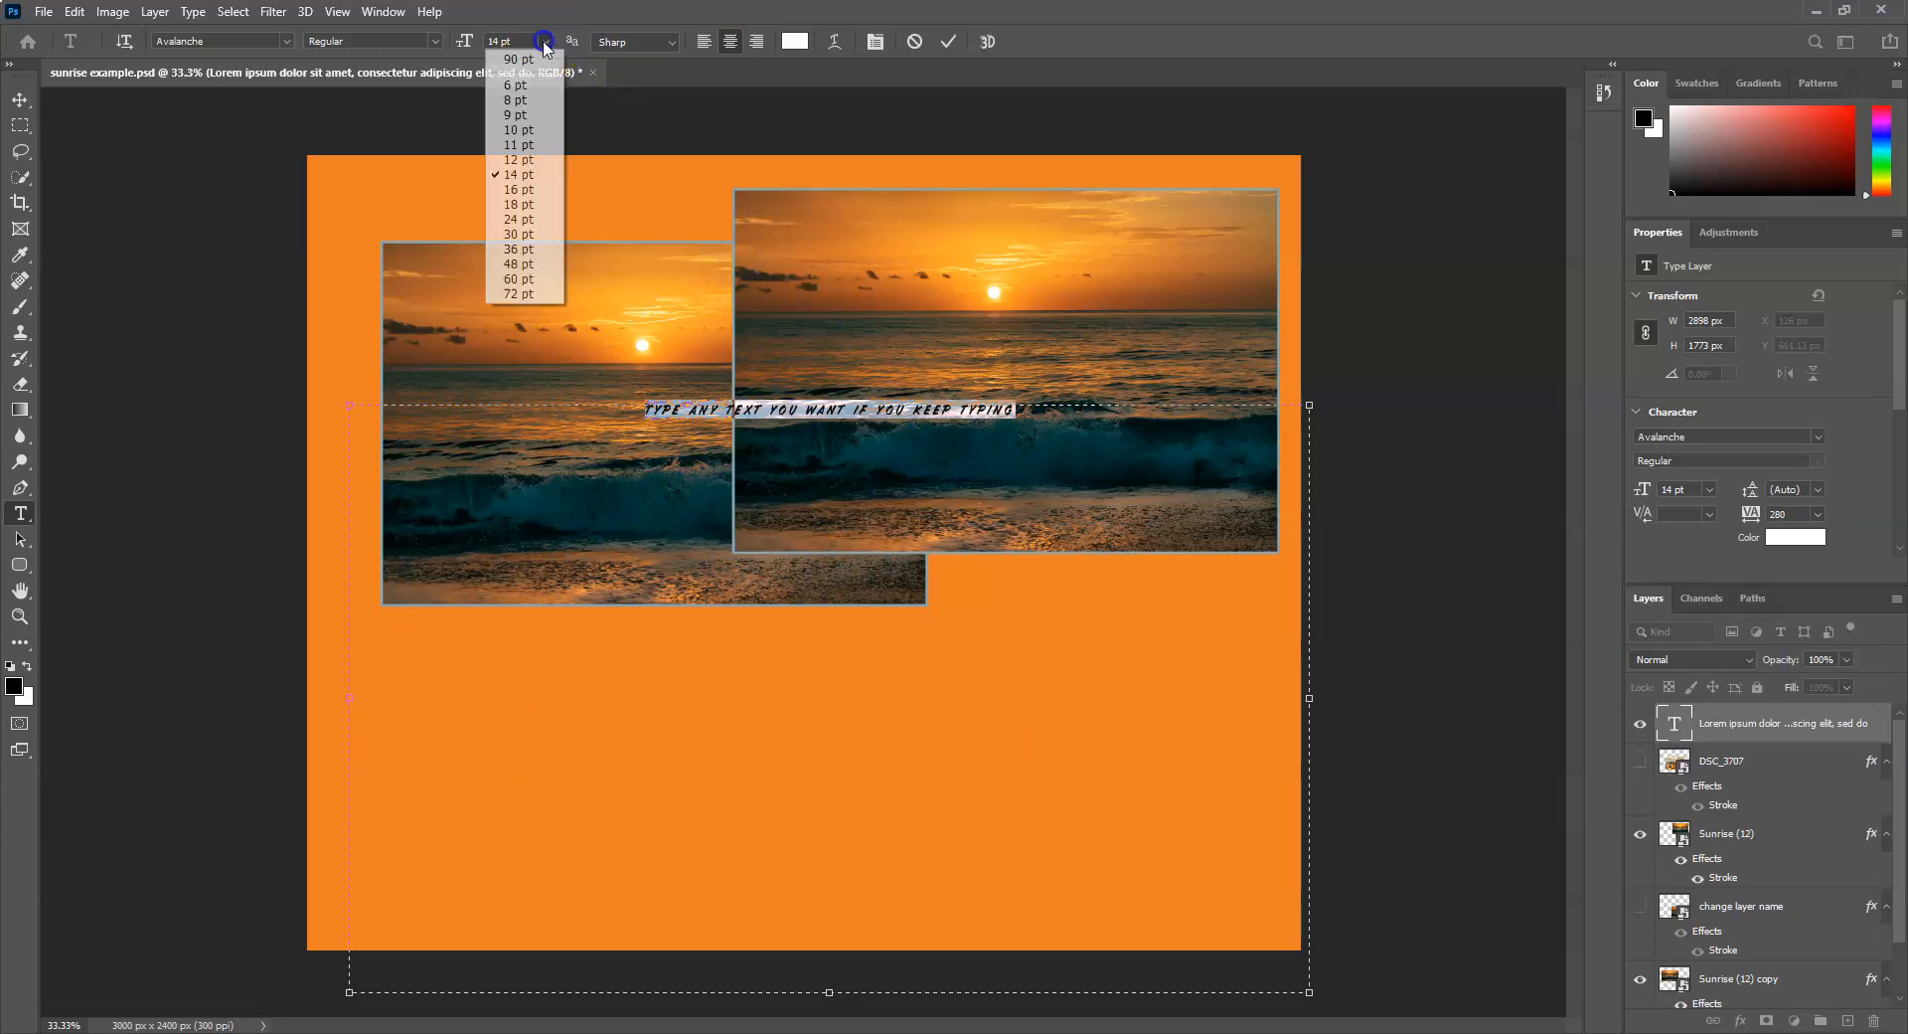
pyautogui.click(531, 280)
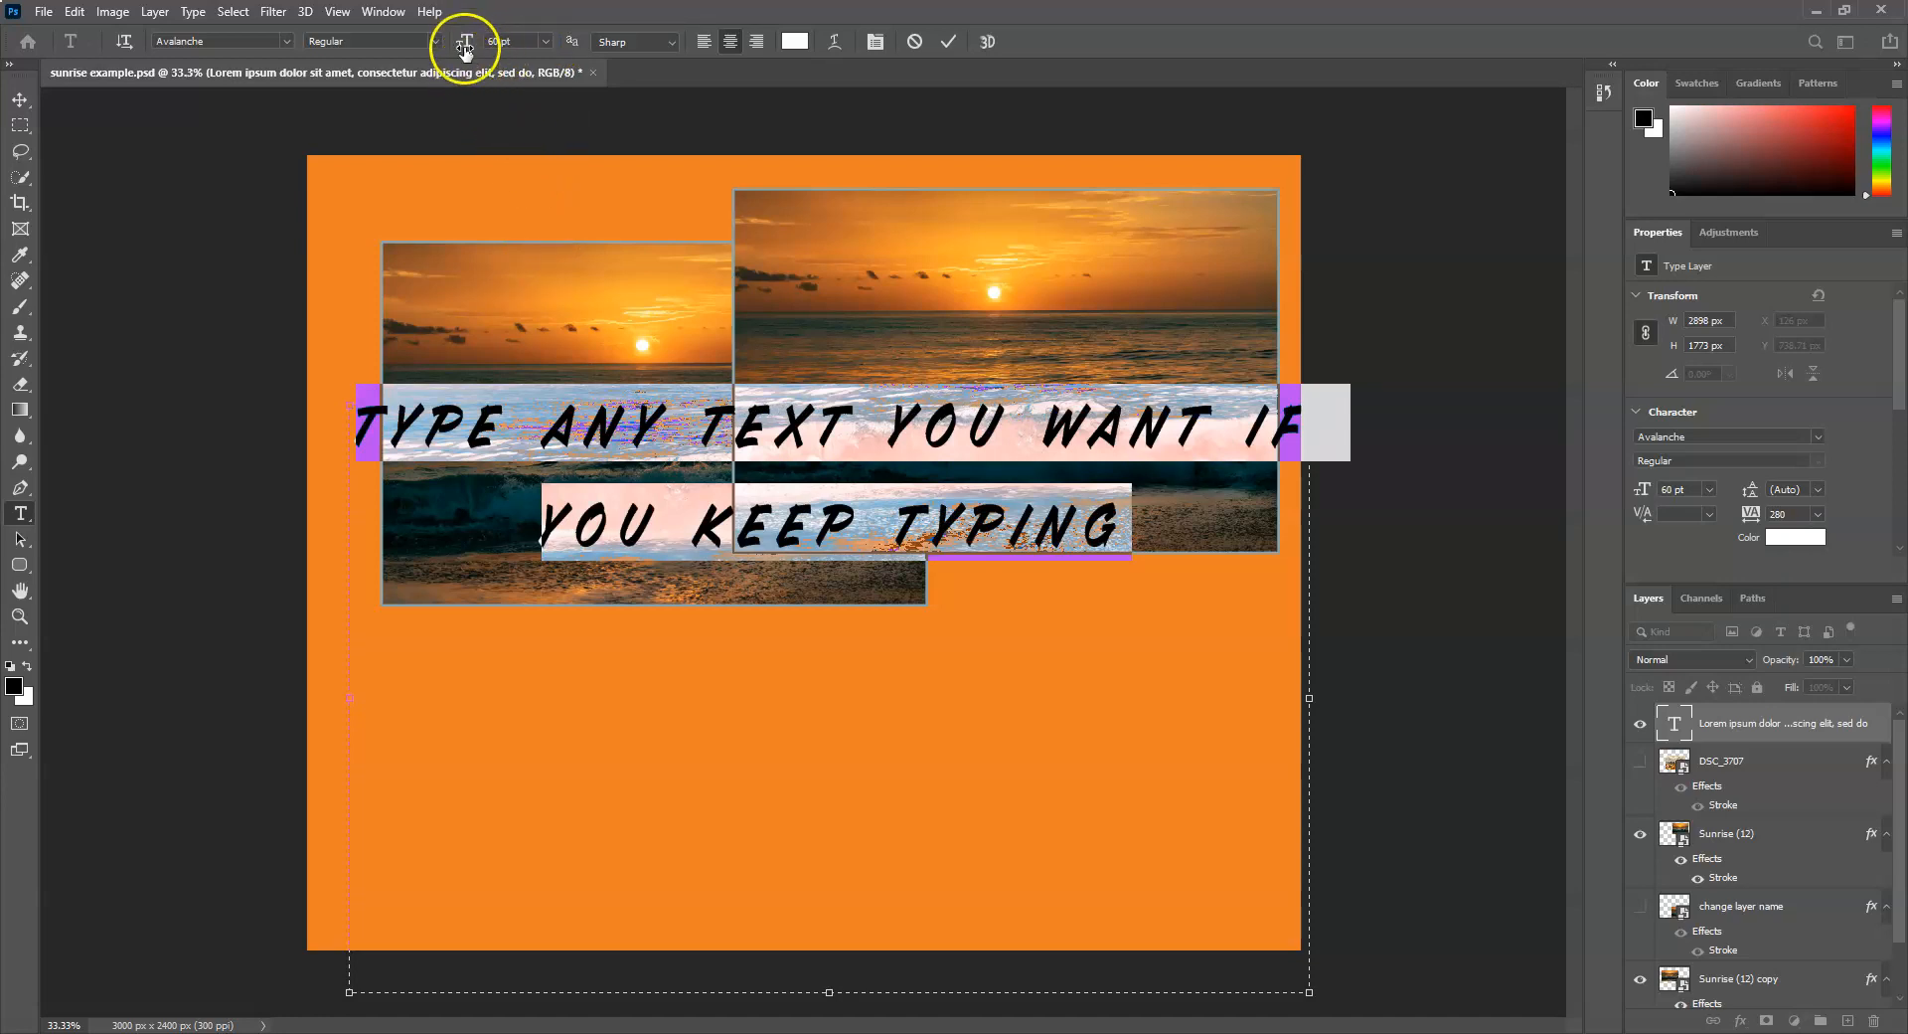
pyautogui.moveTo(465, 42)
pyautogui.mouseDown()
pyautogui.moveTo(417, 42)
pyautogui.moveTo(484, 39)
pyautogui.mouseUp()
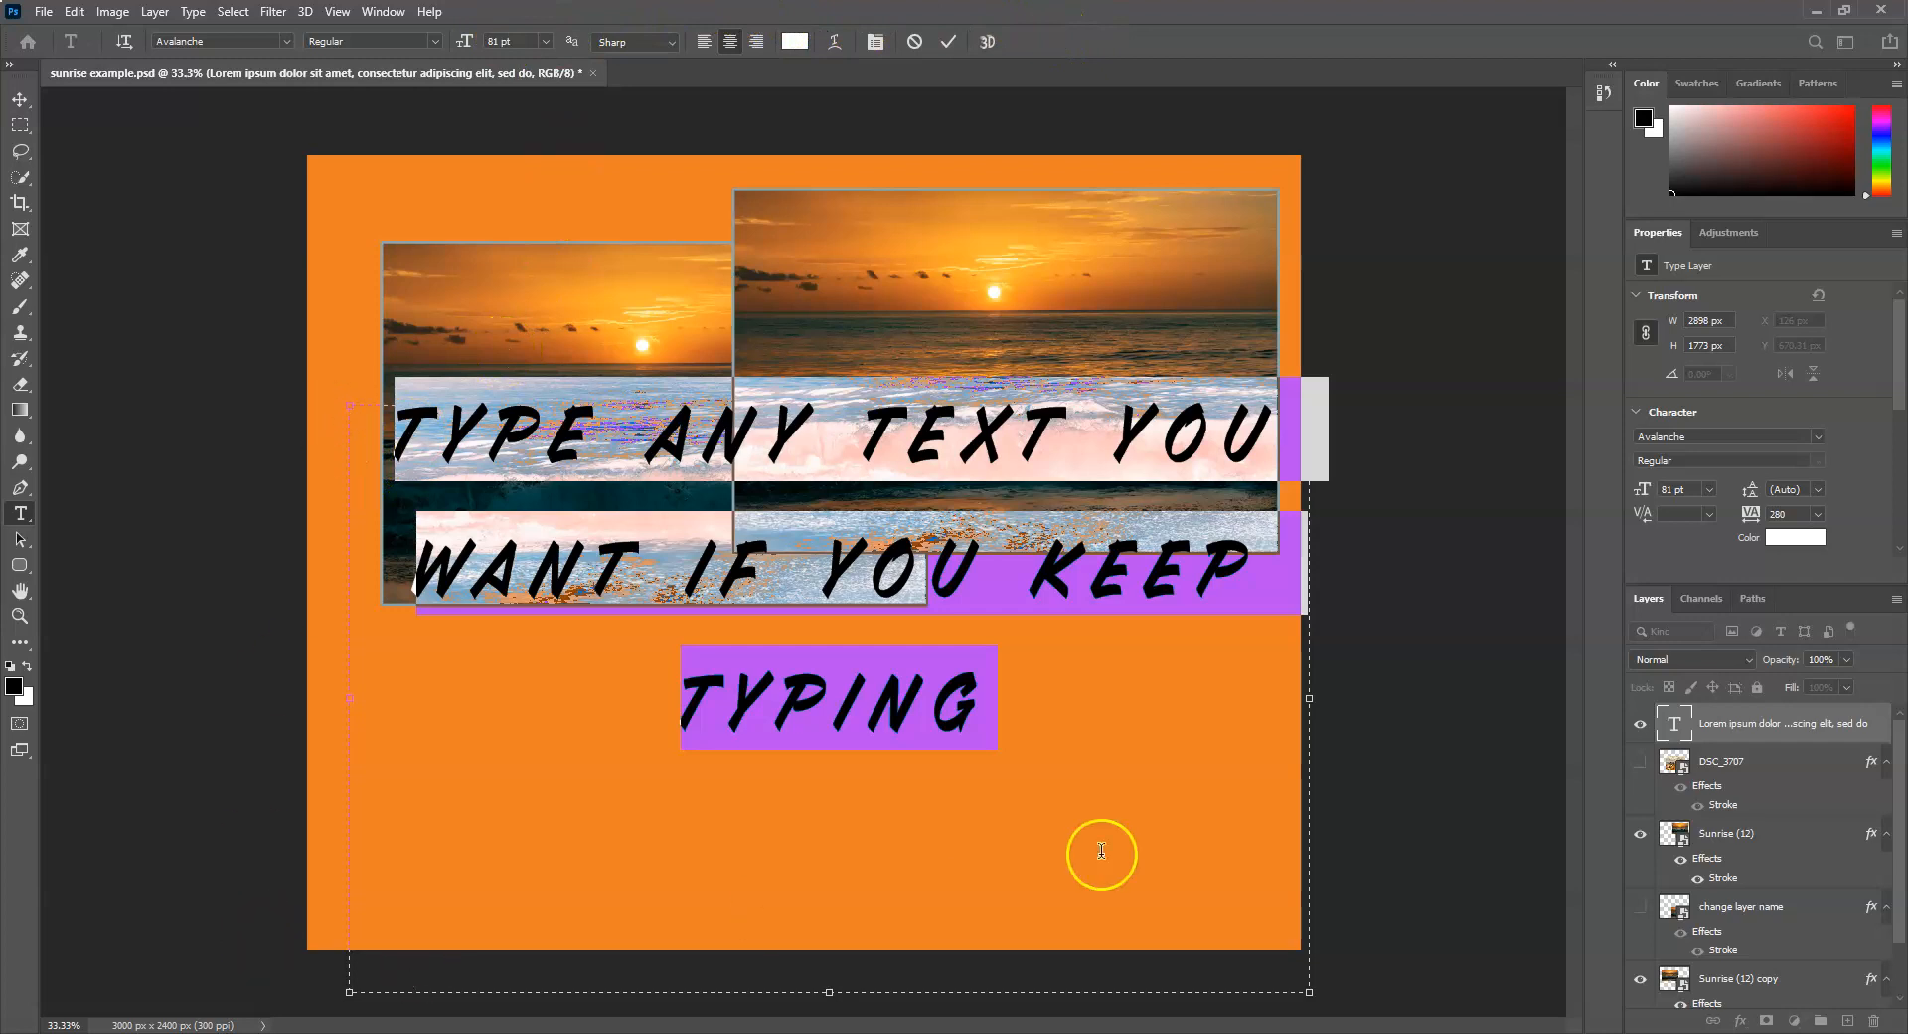
# Try left, center and right alignment on the selected text.
pyautogui.click(703, 42)
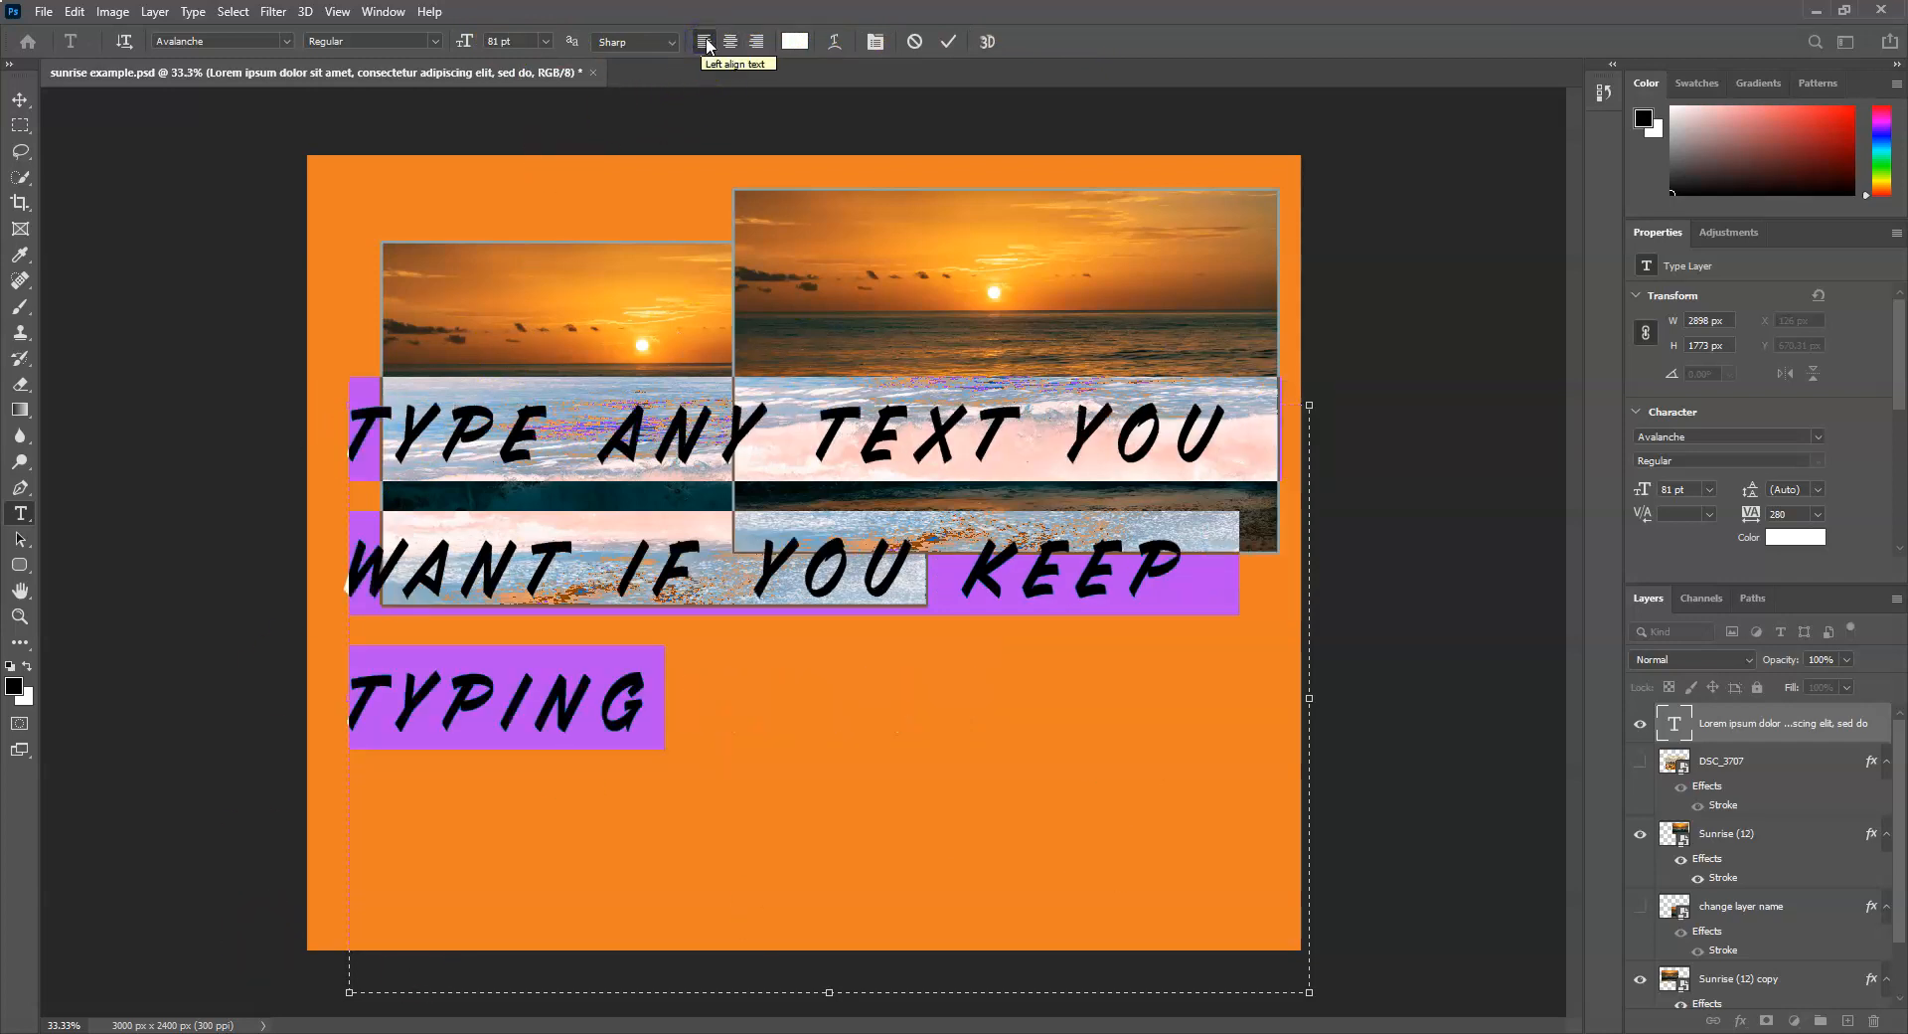
pyautogui.click(730, 41)
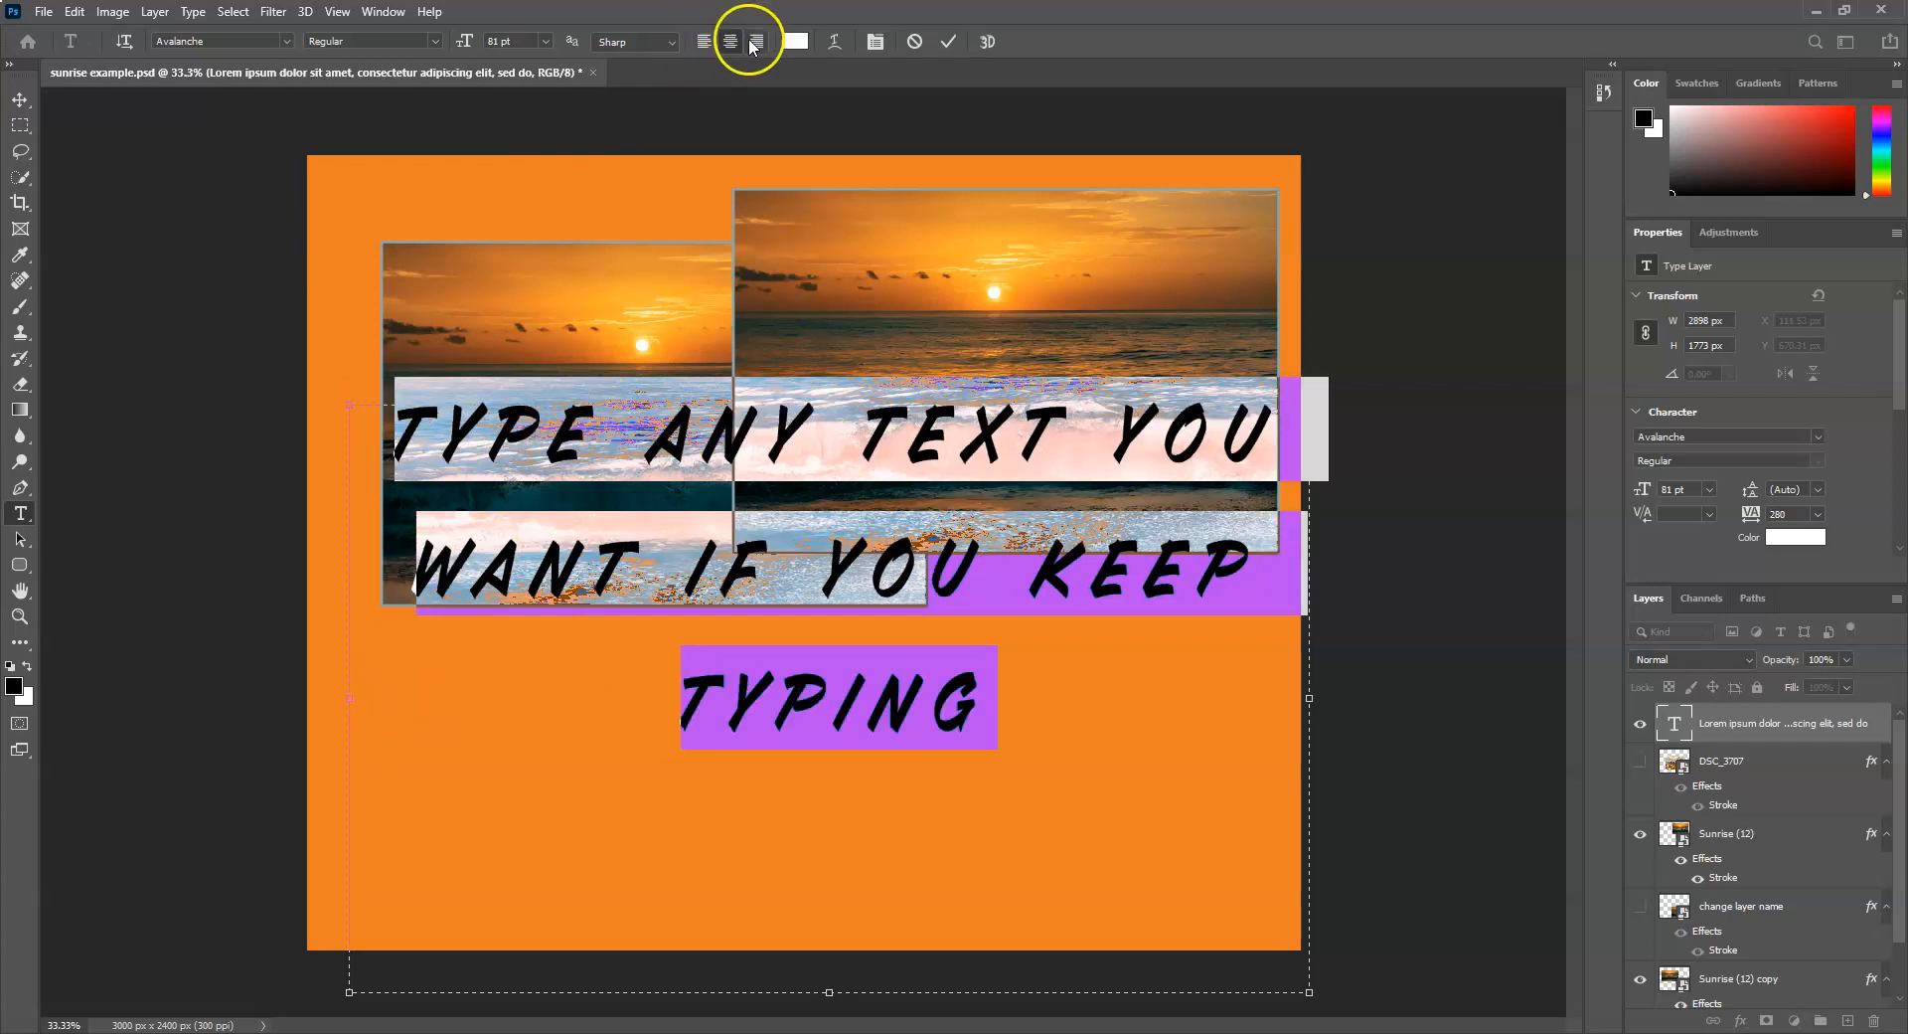
pyautogui.click(757, 42)
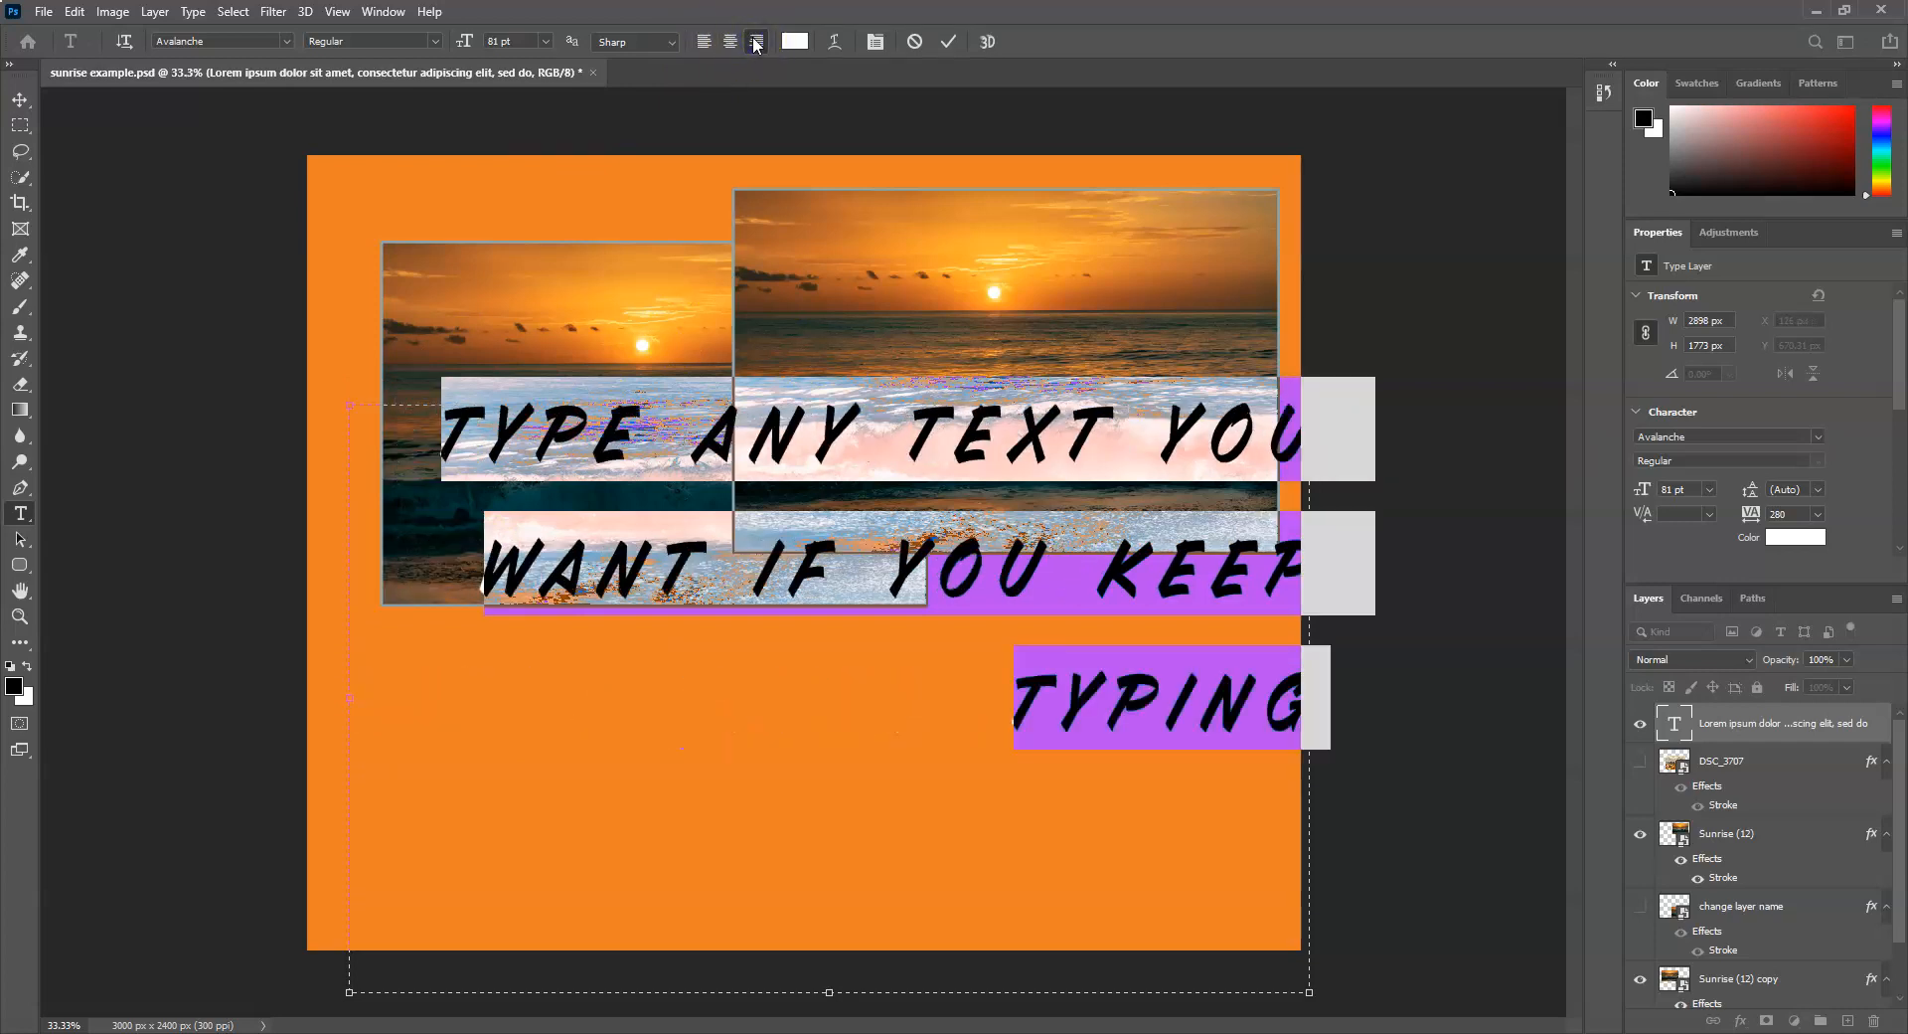
# Try several text colors, including b3622a, b32a2a and dark green 0b6b2d, and set the color back to white ffffff.
pyautogui.click(795, 42)
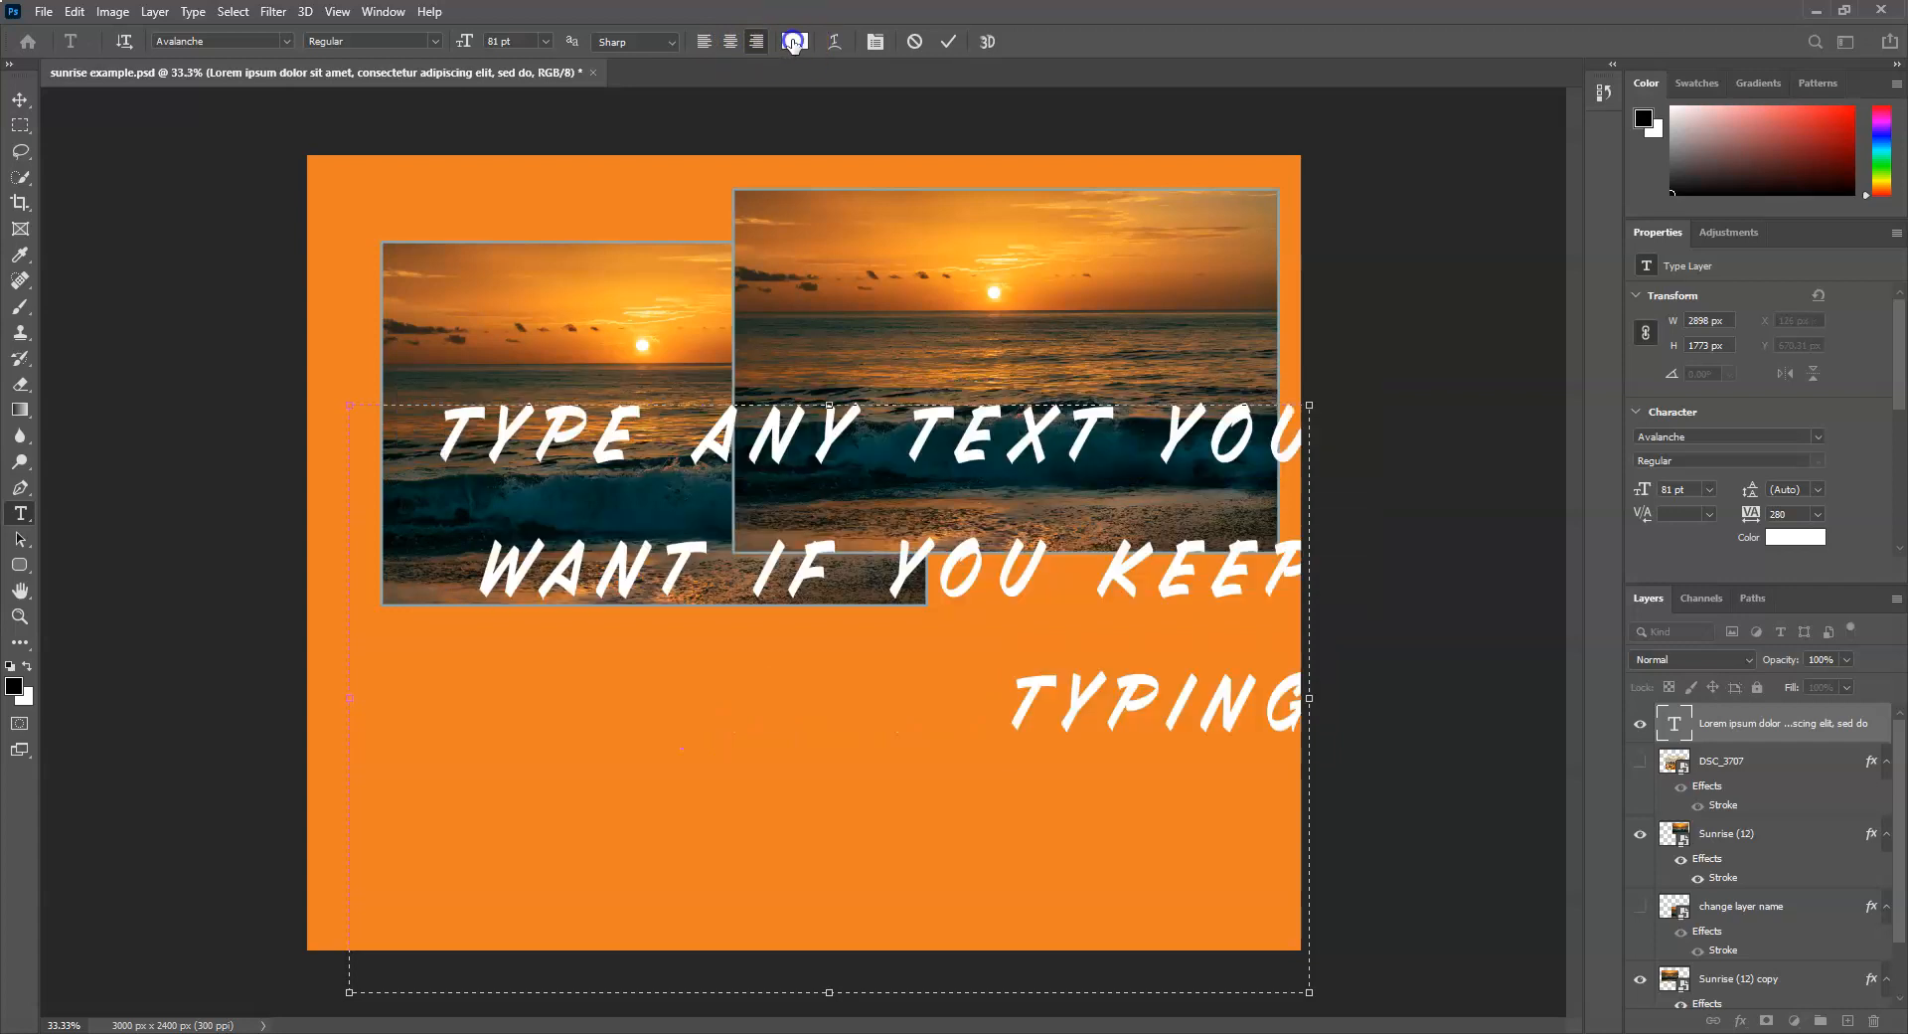
pyautogui.click(437, 280)
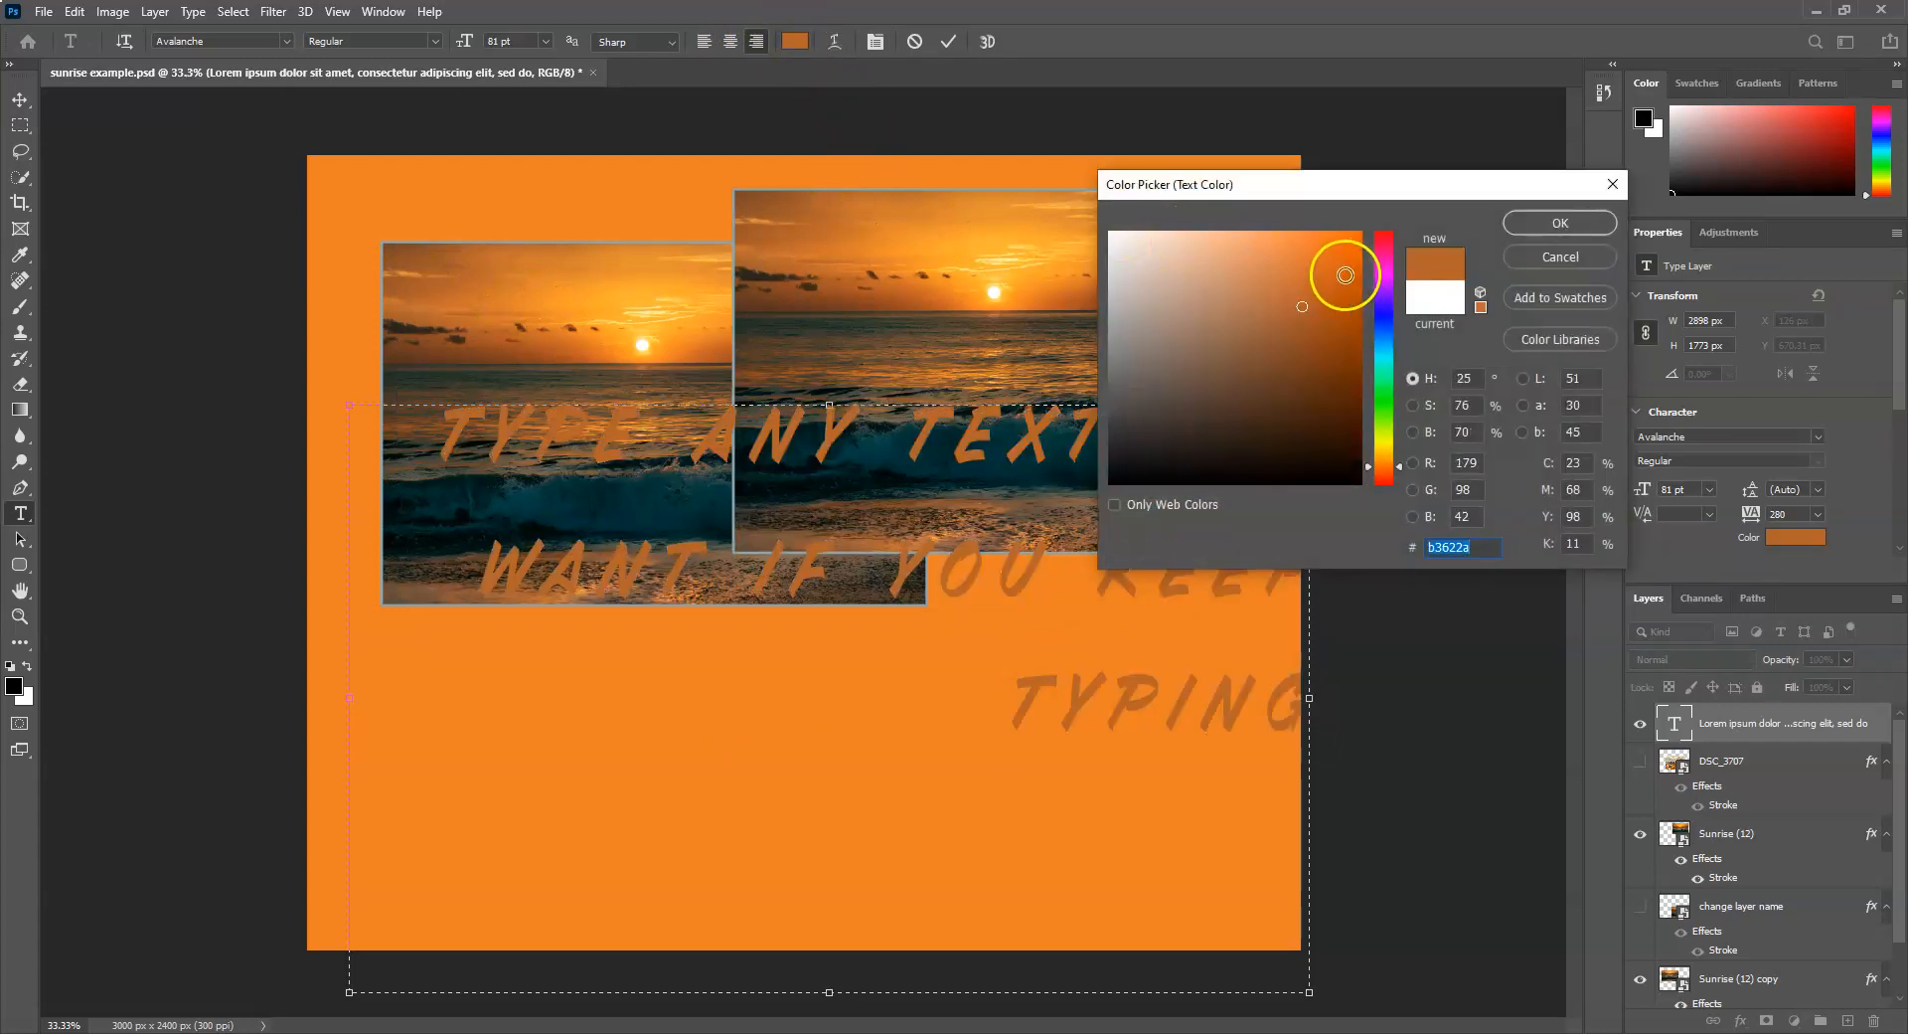
pyautogui.click(1385, 231)
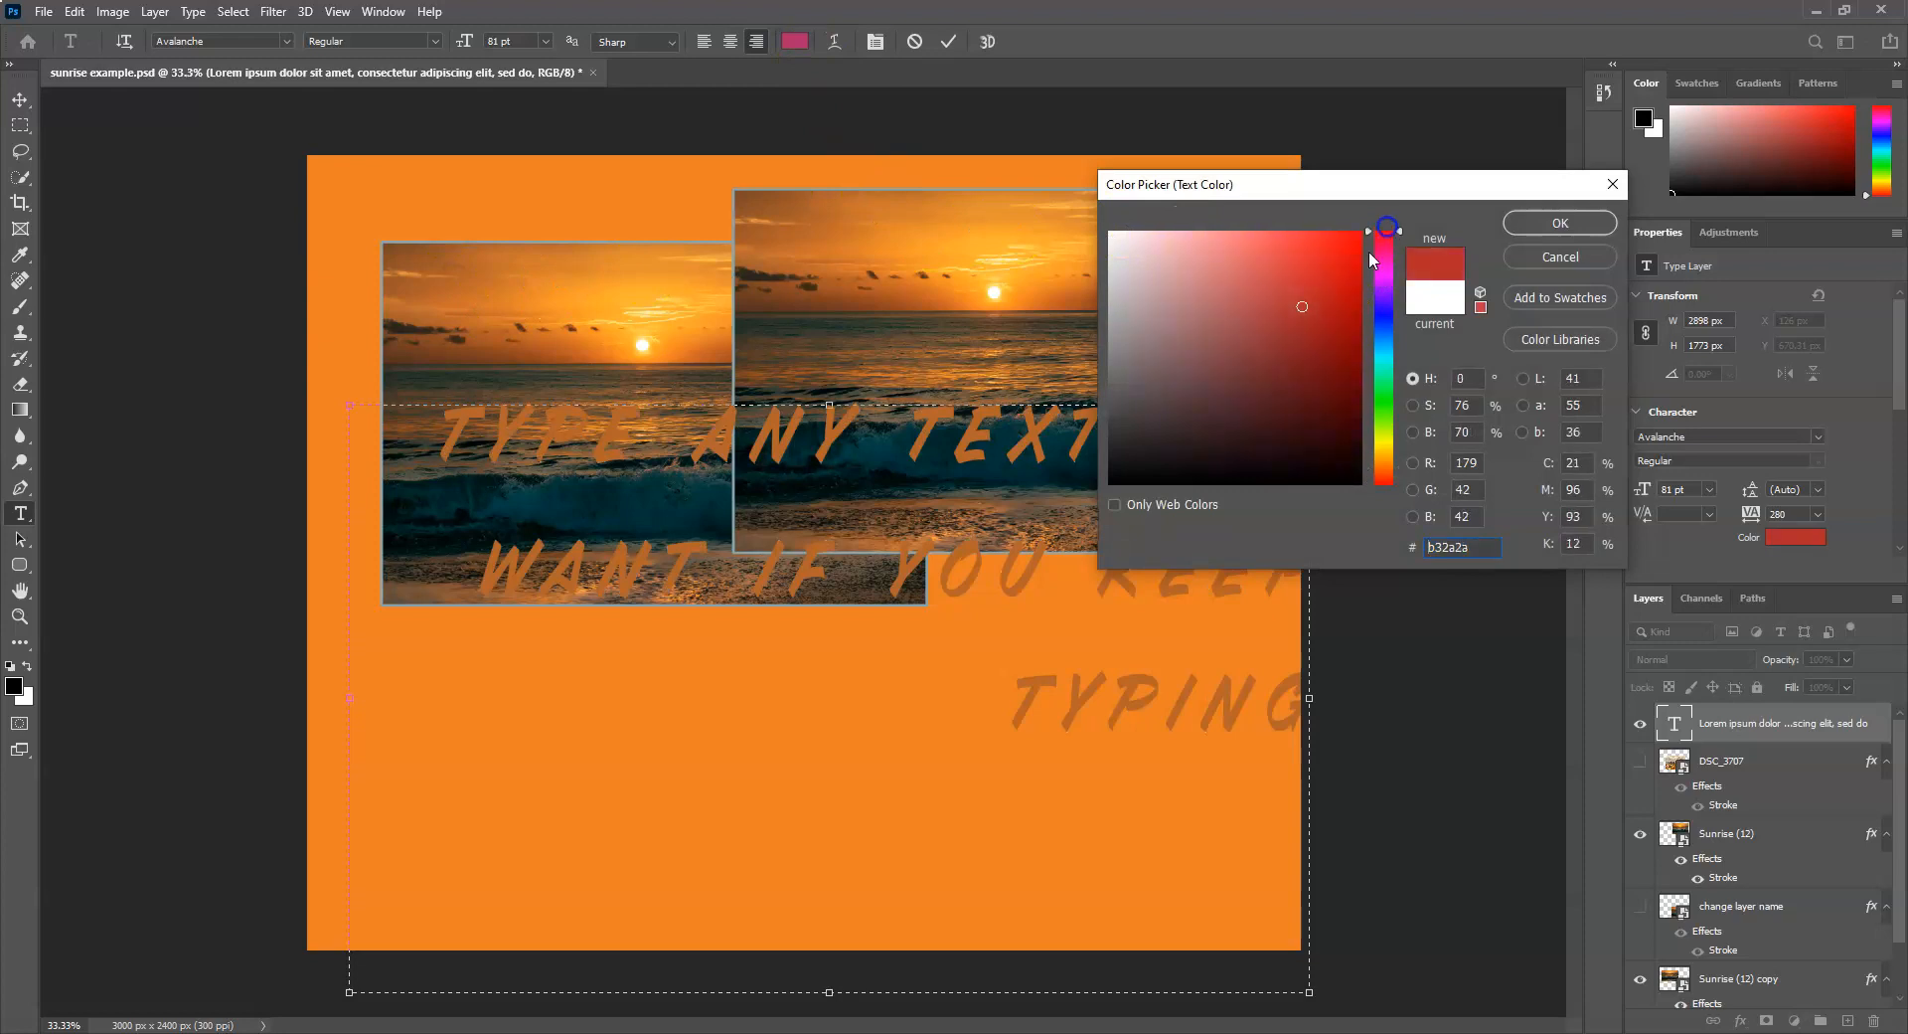
pyautogui.click(1381, 317)
pyautogui.click(1324, 312)
pyautogui.click(1389, 386)
pyautogui.moveTo(1342, 382)
pyautogui.mouseDown()
pyautogui.moveTo(1330, 398)
pyautogui.moveTo(1335, 377)
pyautogui.mouseUp()
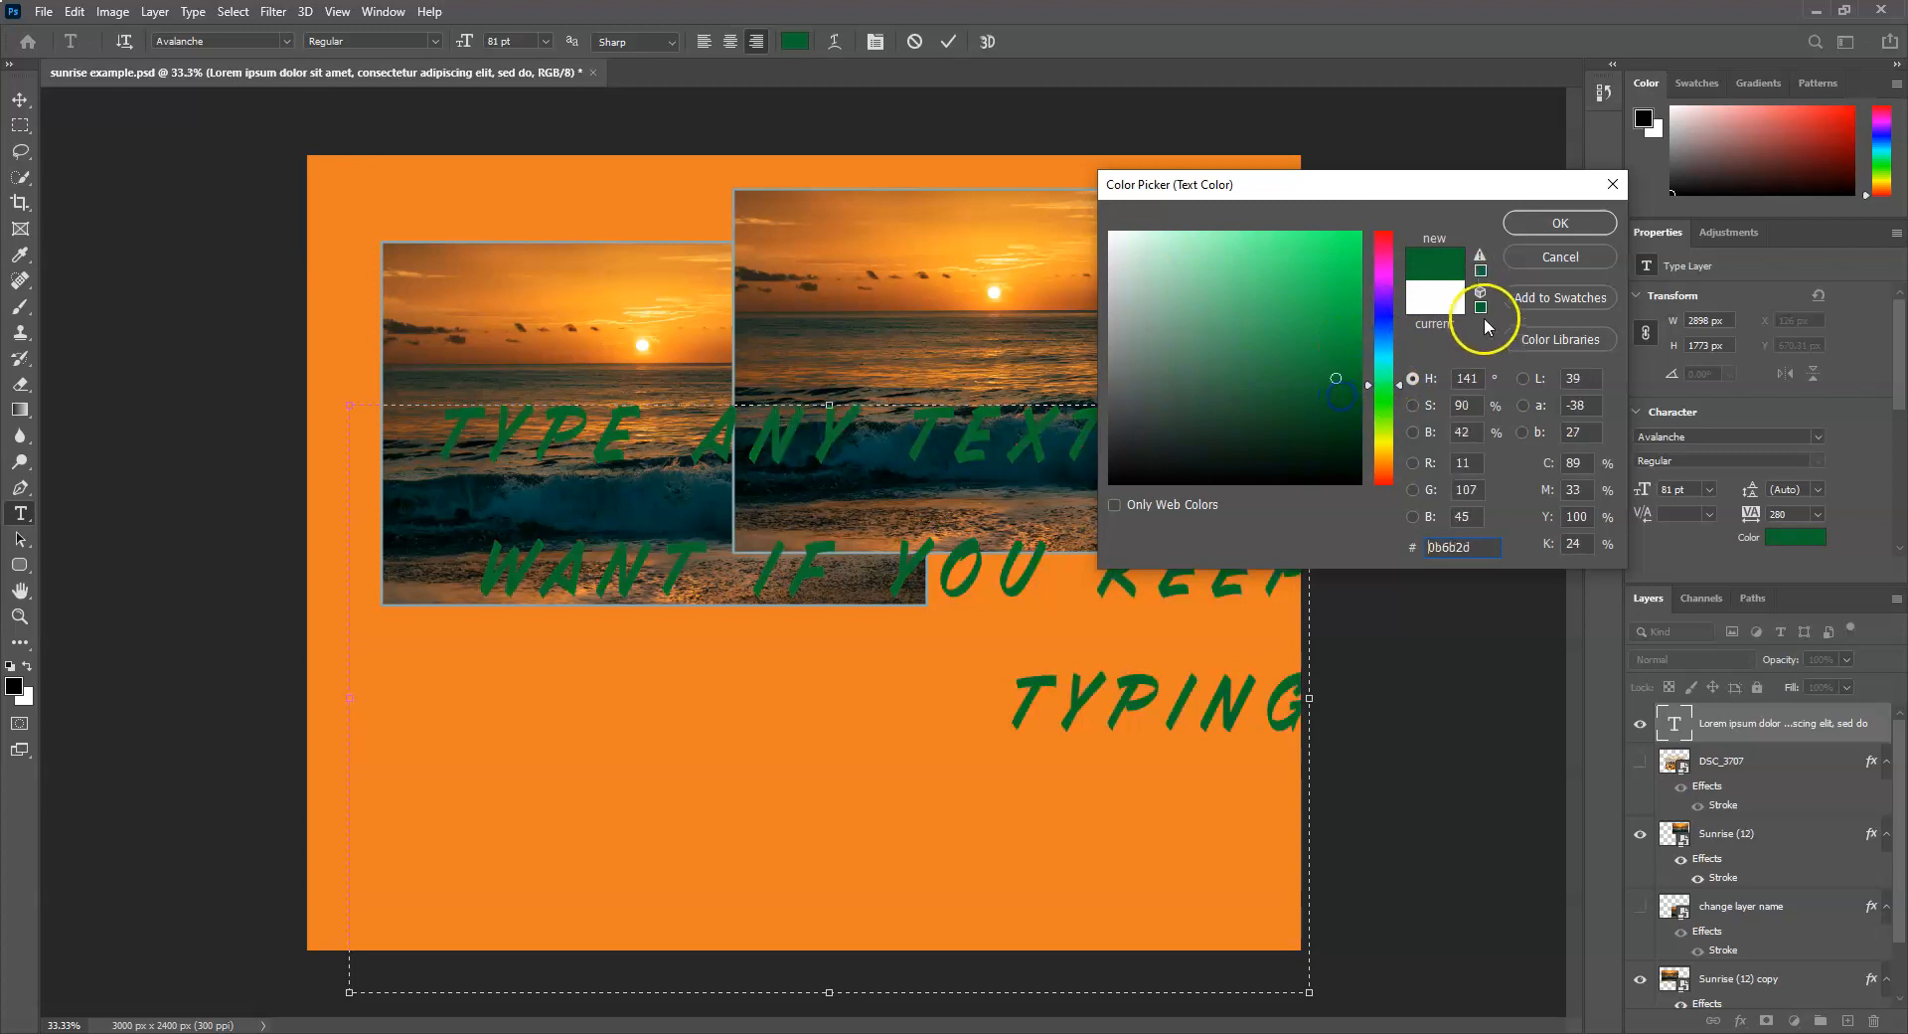
pyautogui.moveTo(1243, 316); pyautogui.dragTo(1110, 232)
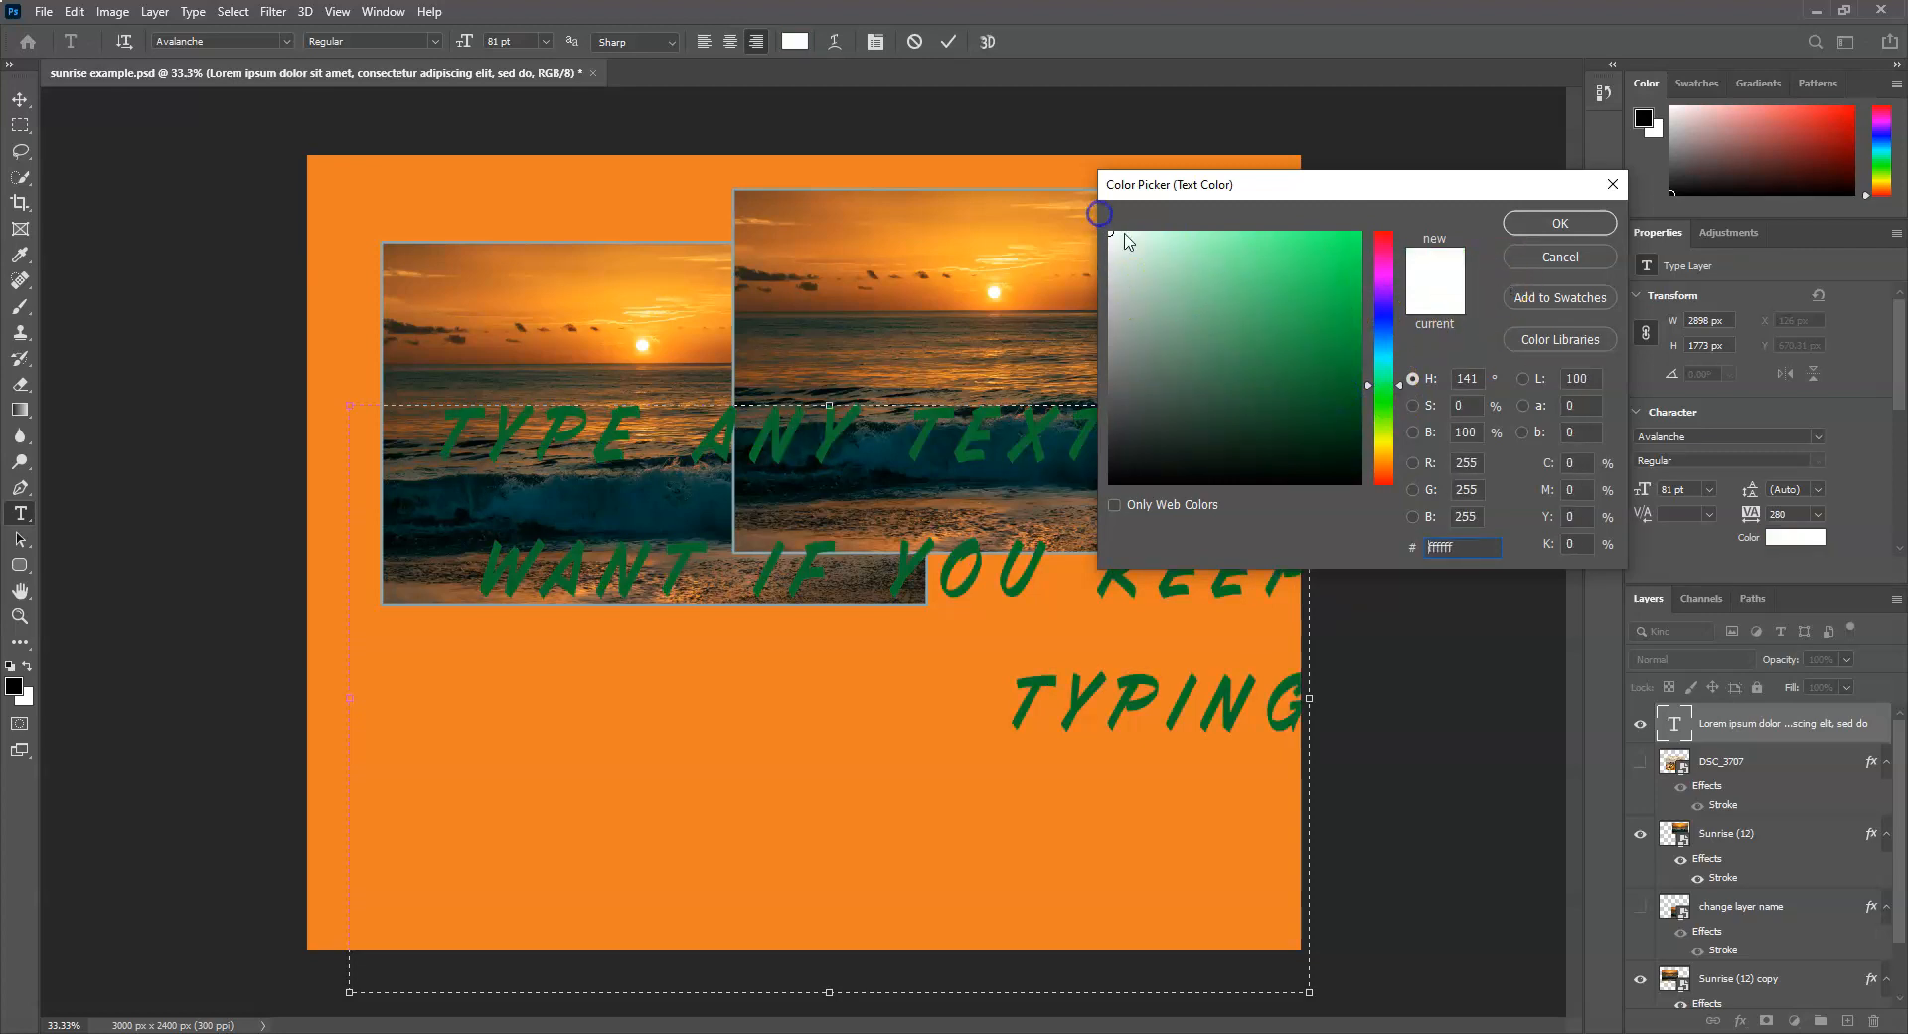
pyautogui.click(1541, 223)
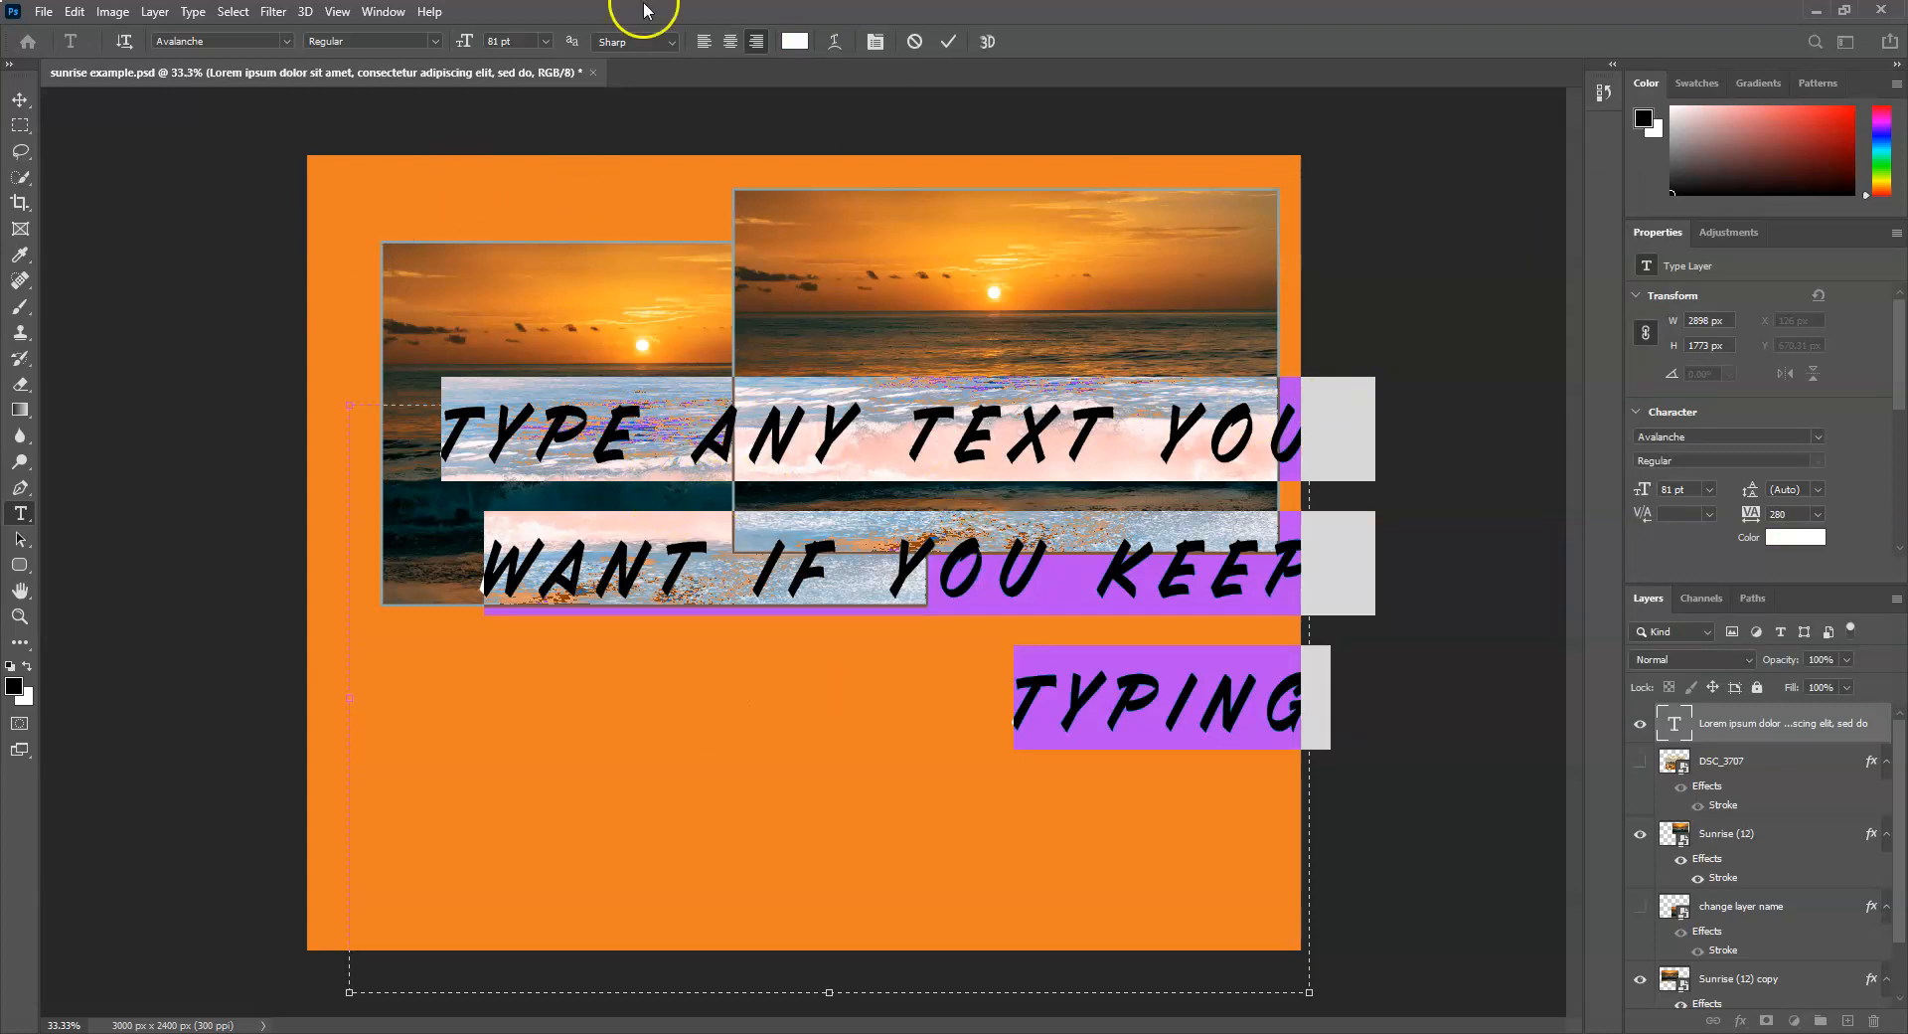
# Left-align the text and give it a horizontal Arc warp with a bend of +11%.
pyautogui.click(706, 43)
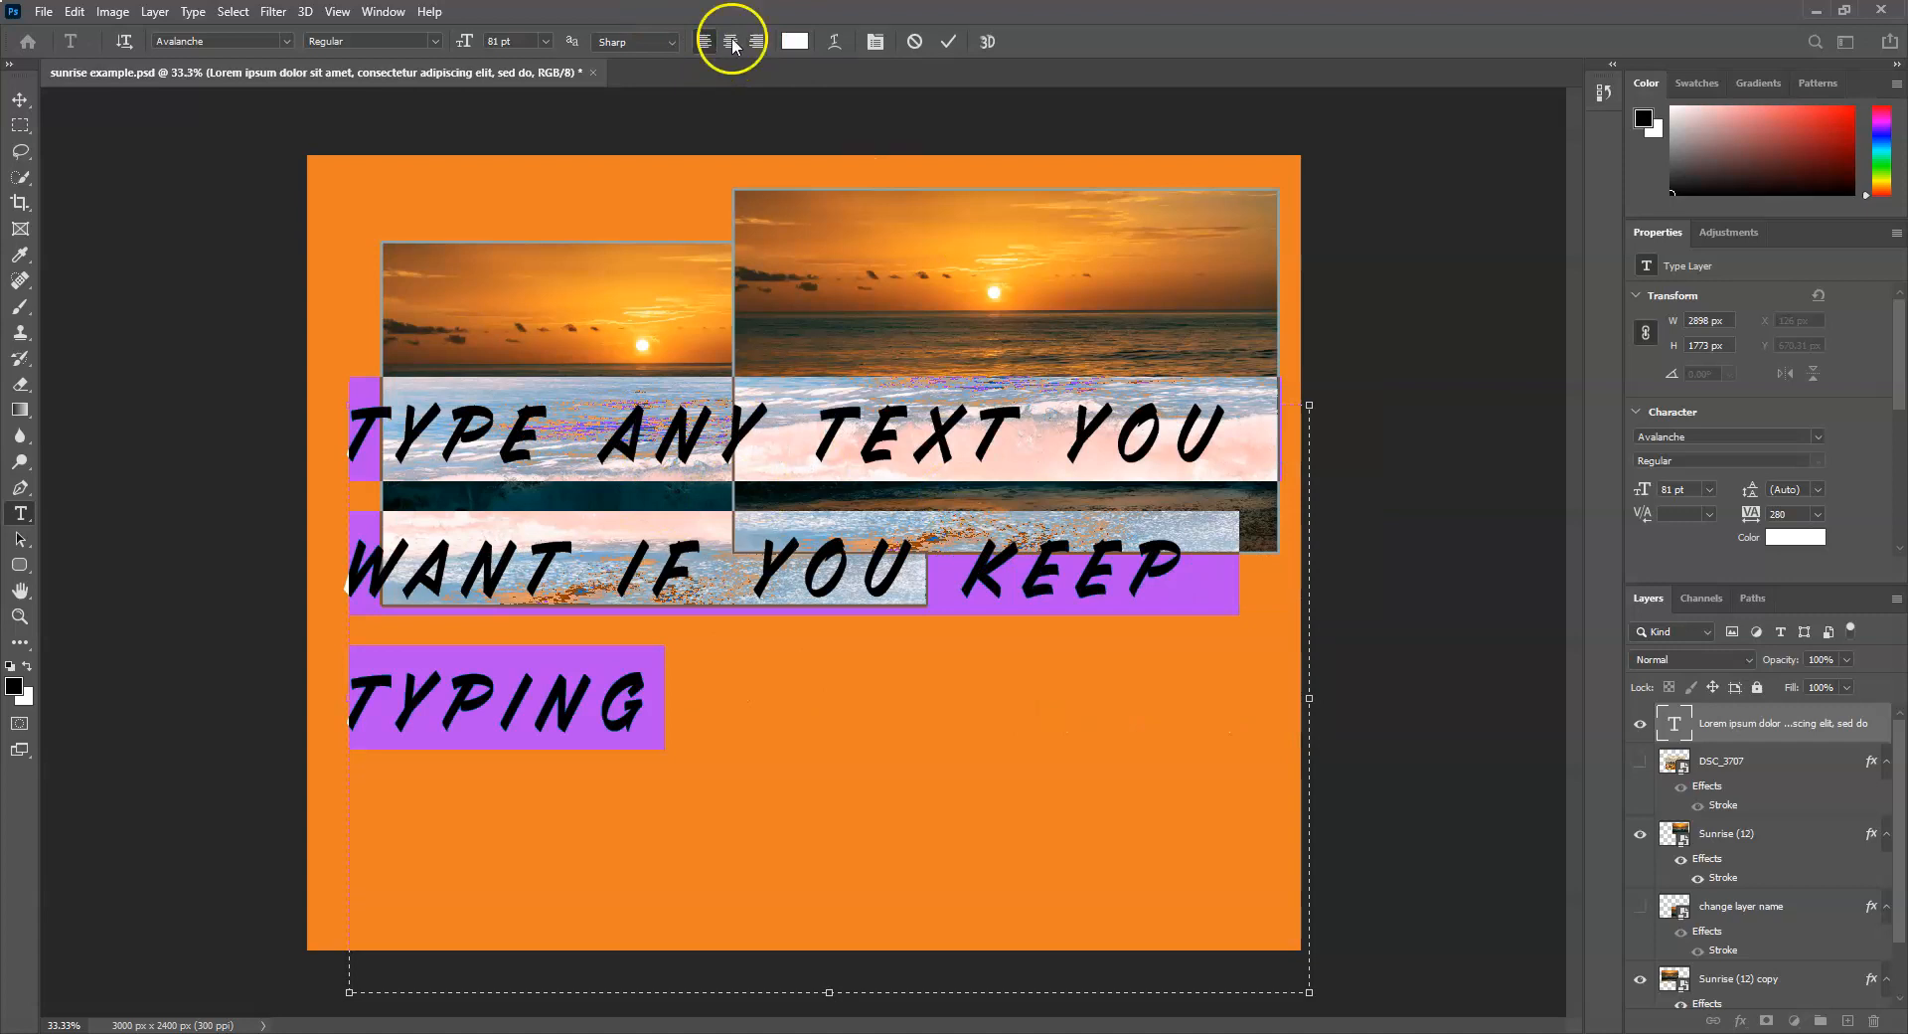
pyautogui.click(835, 42)
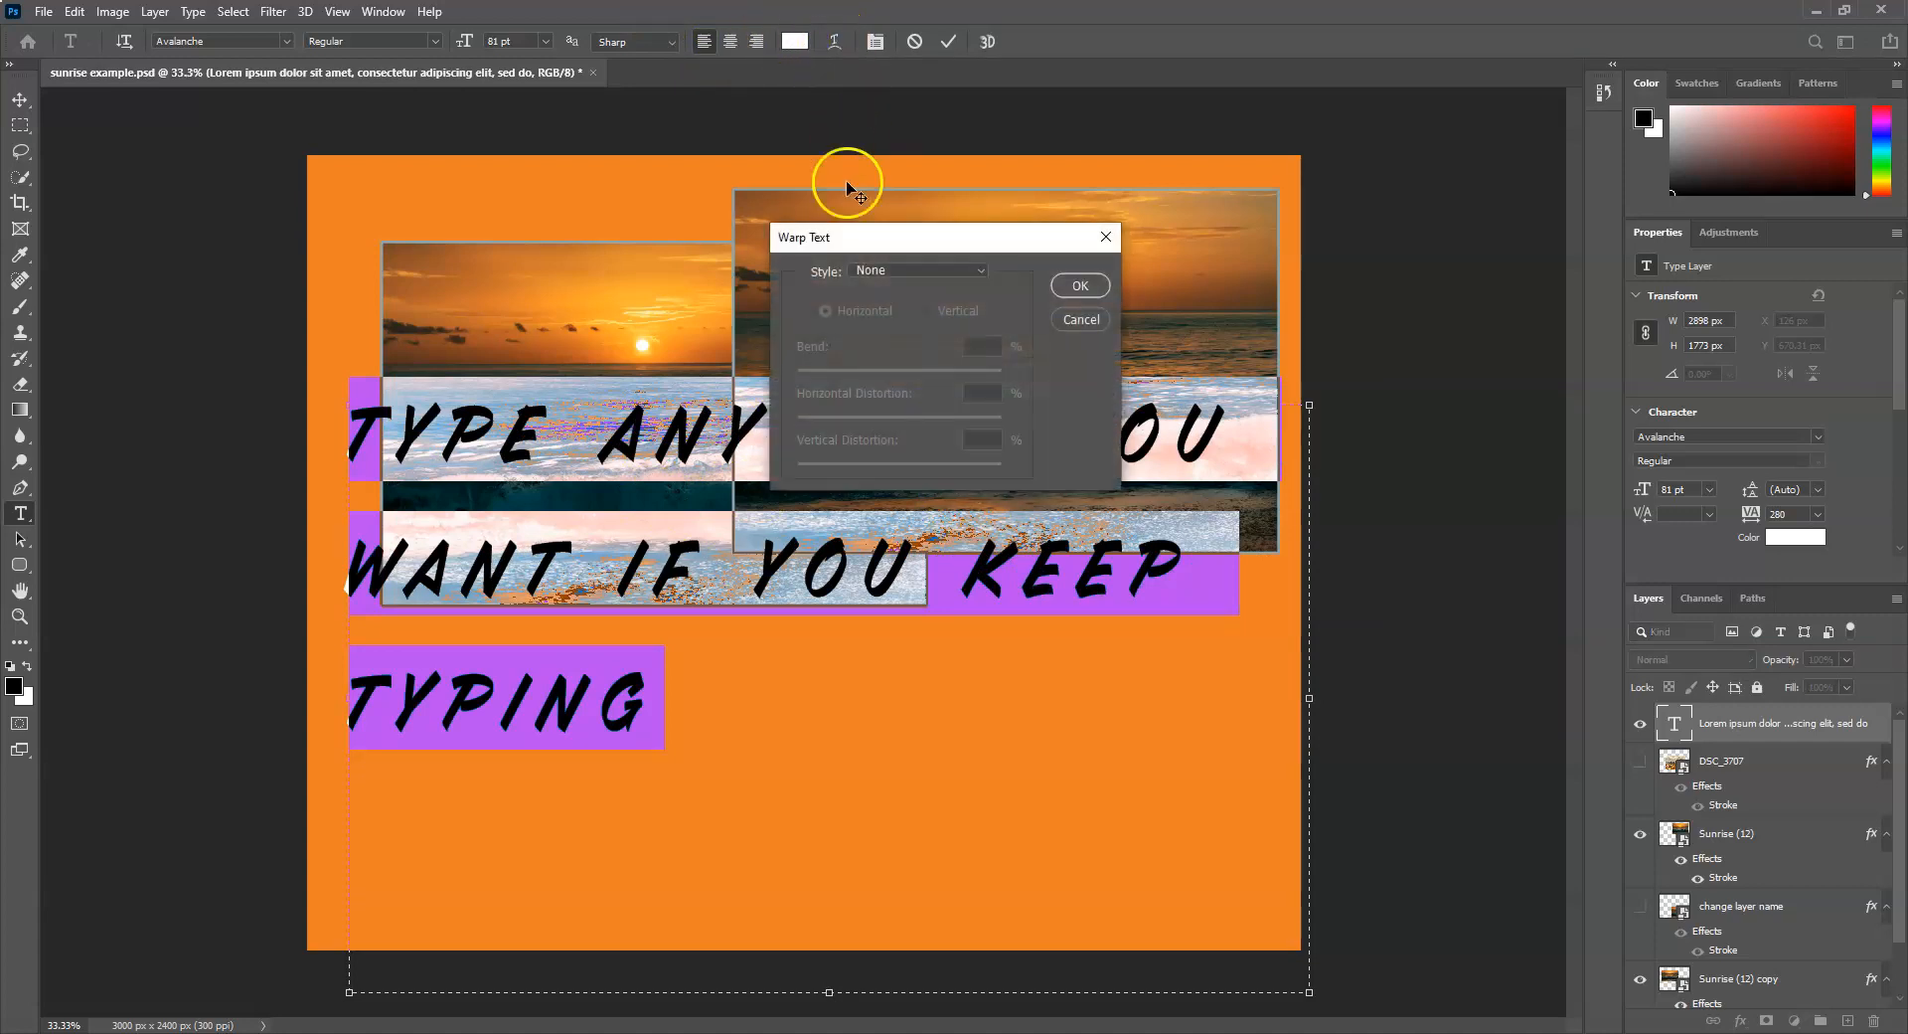
pyautogui.click(978, 272)
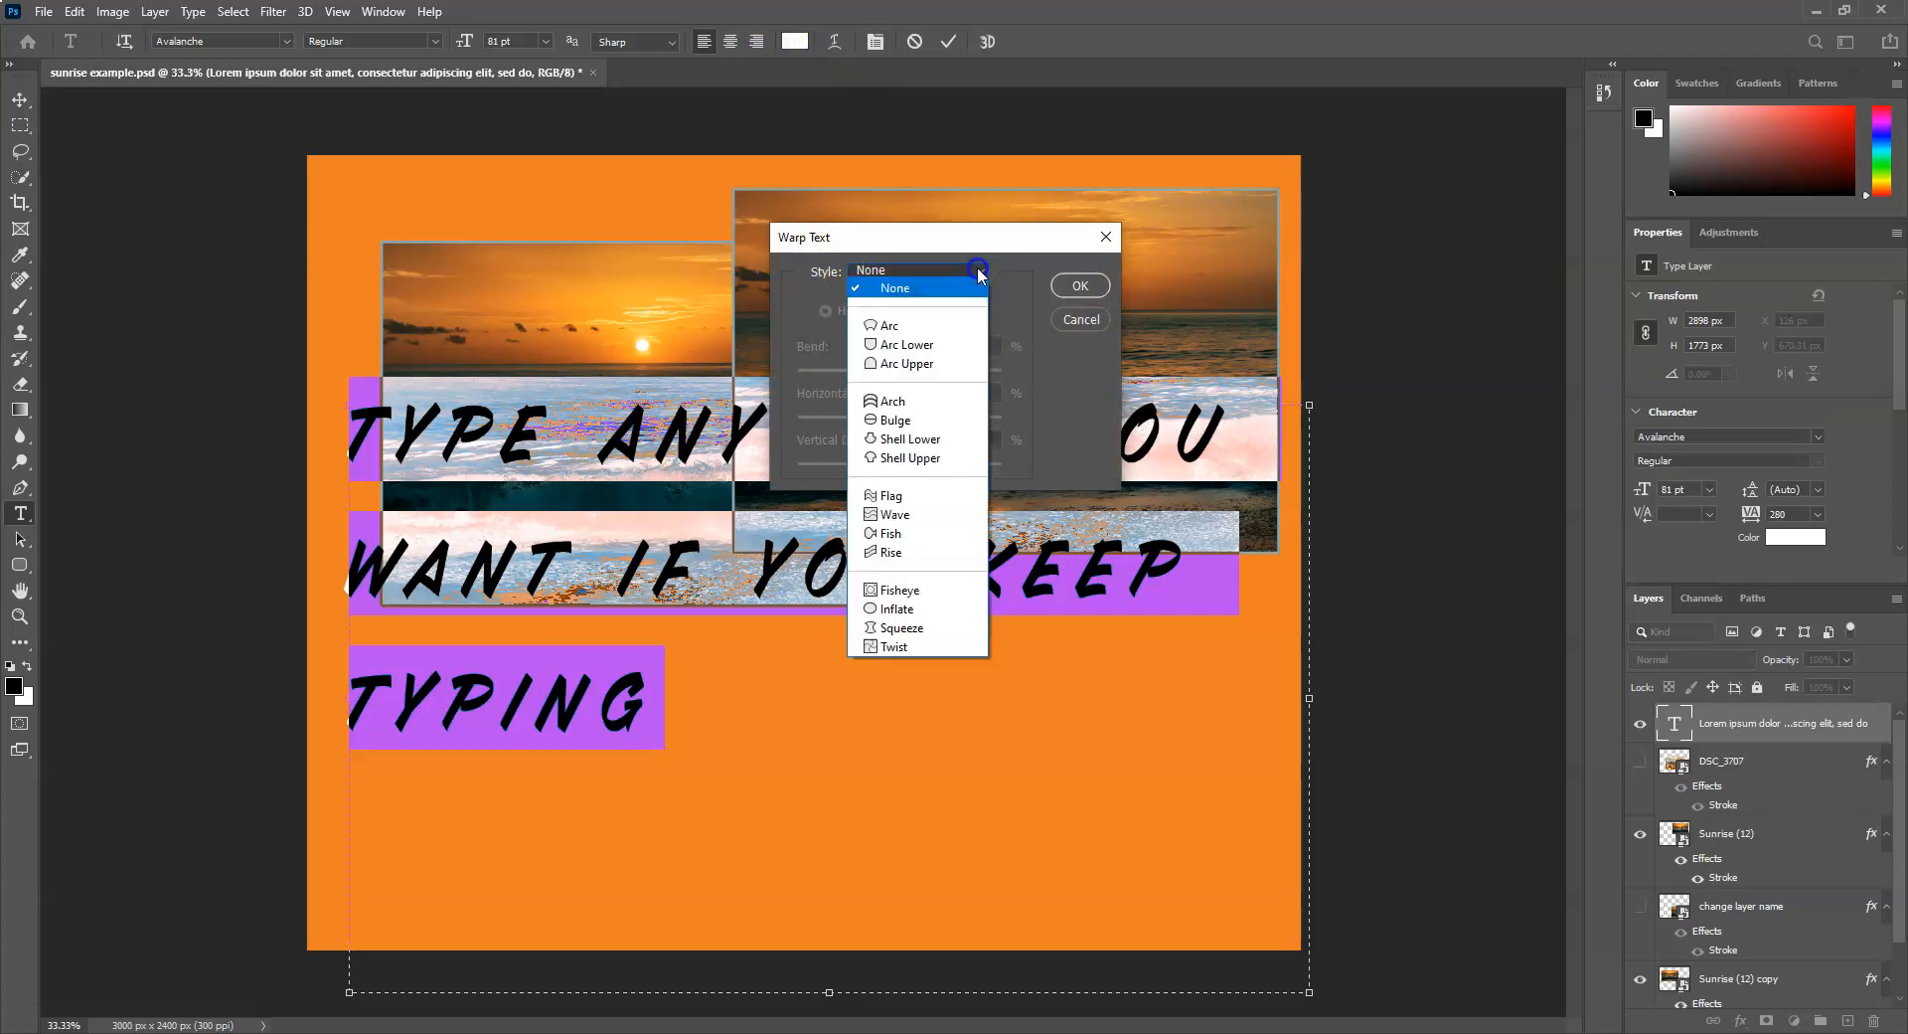
pyautogui.click(922, 326)
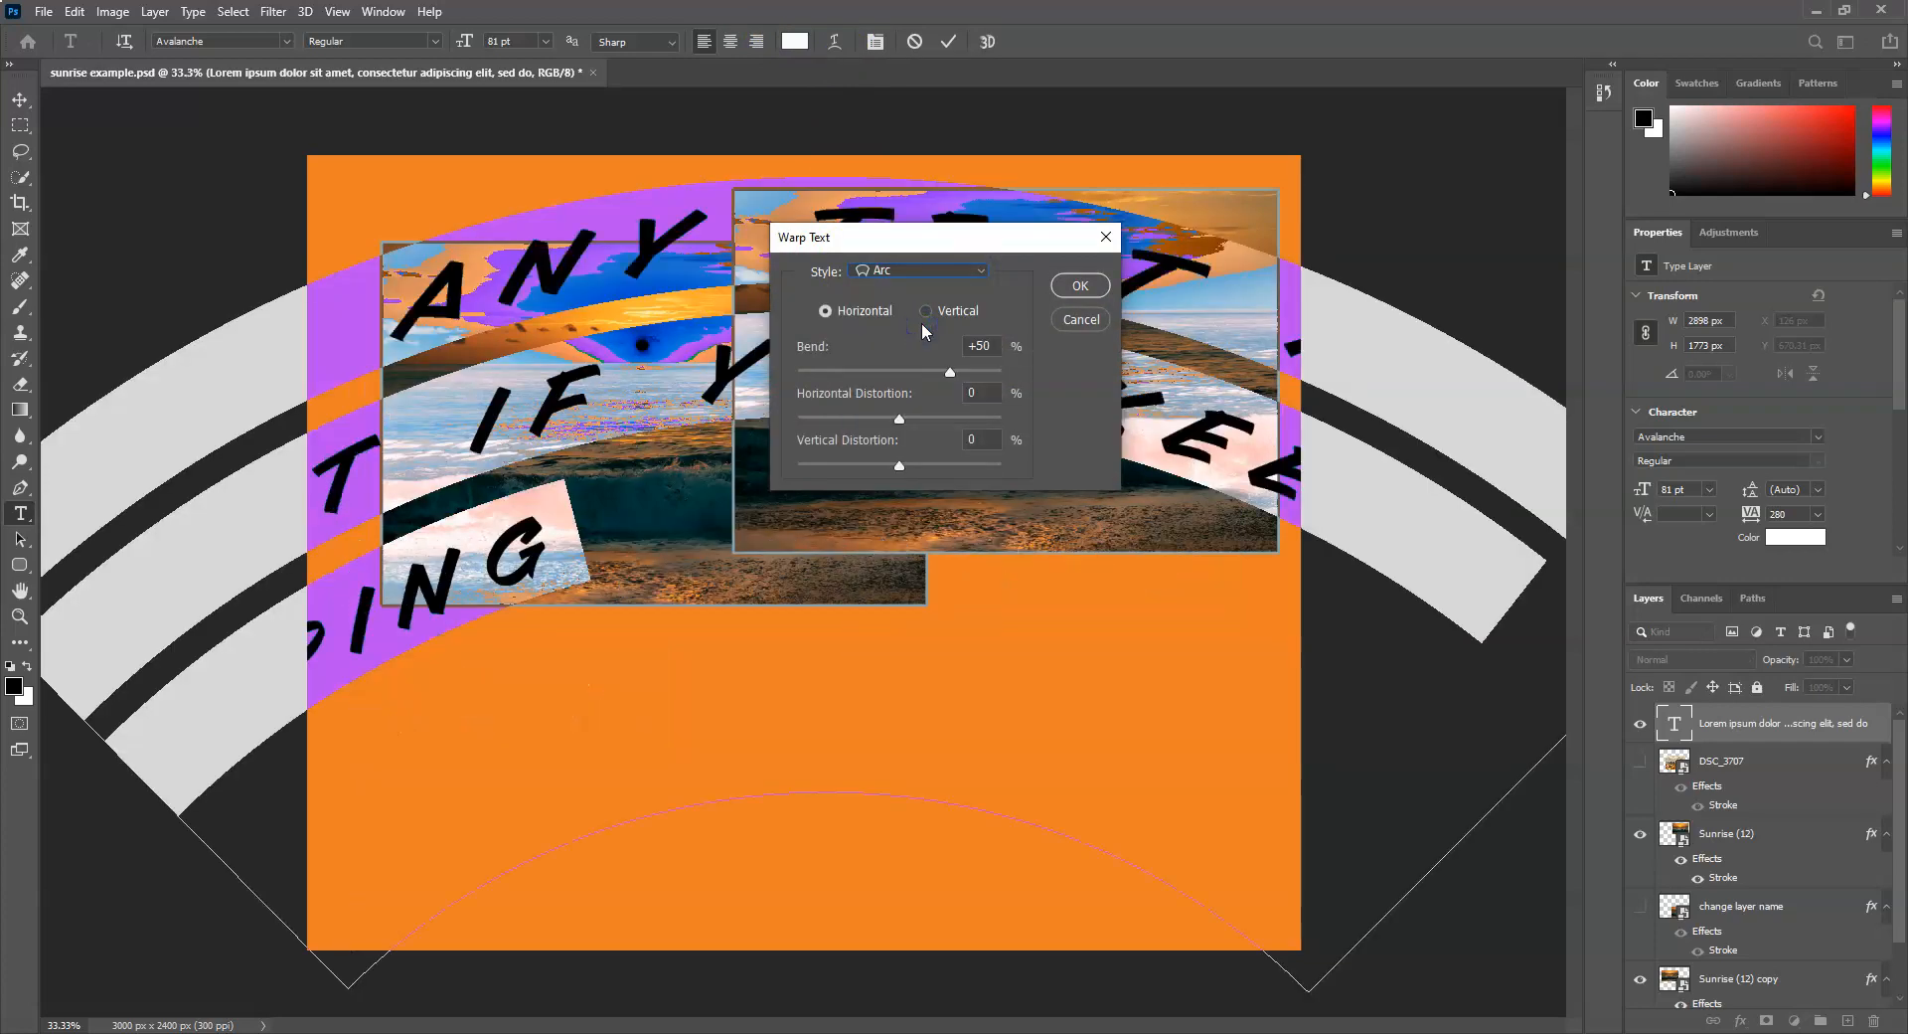
pyautogui.moveTo(950, 372); pyautogui.dragTo(911, 376)
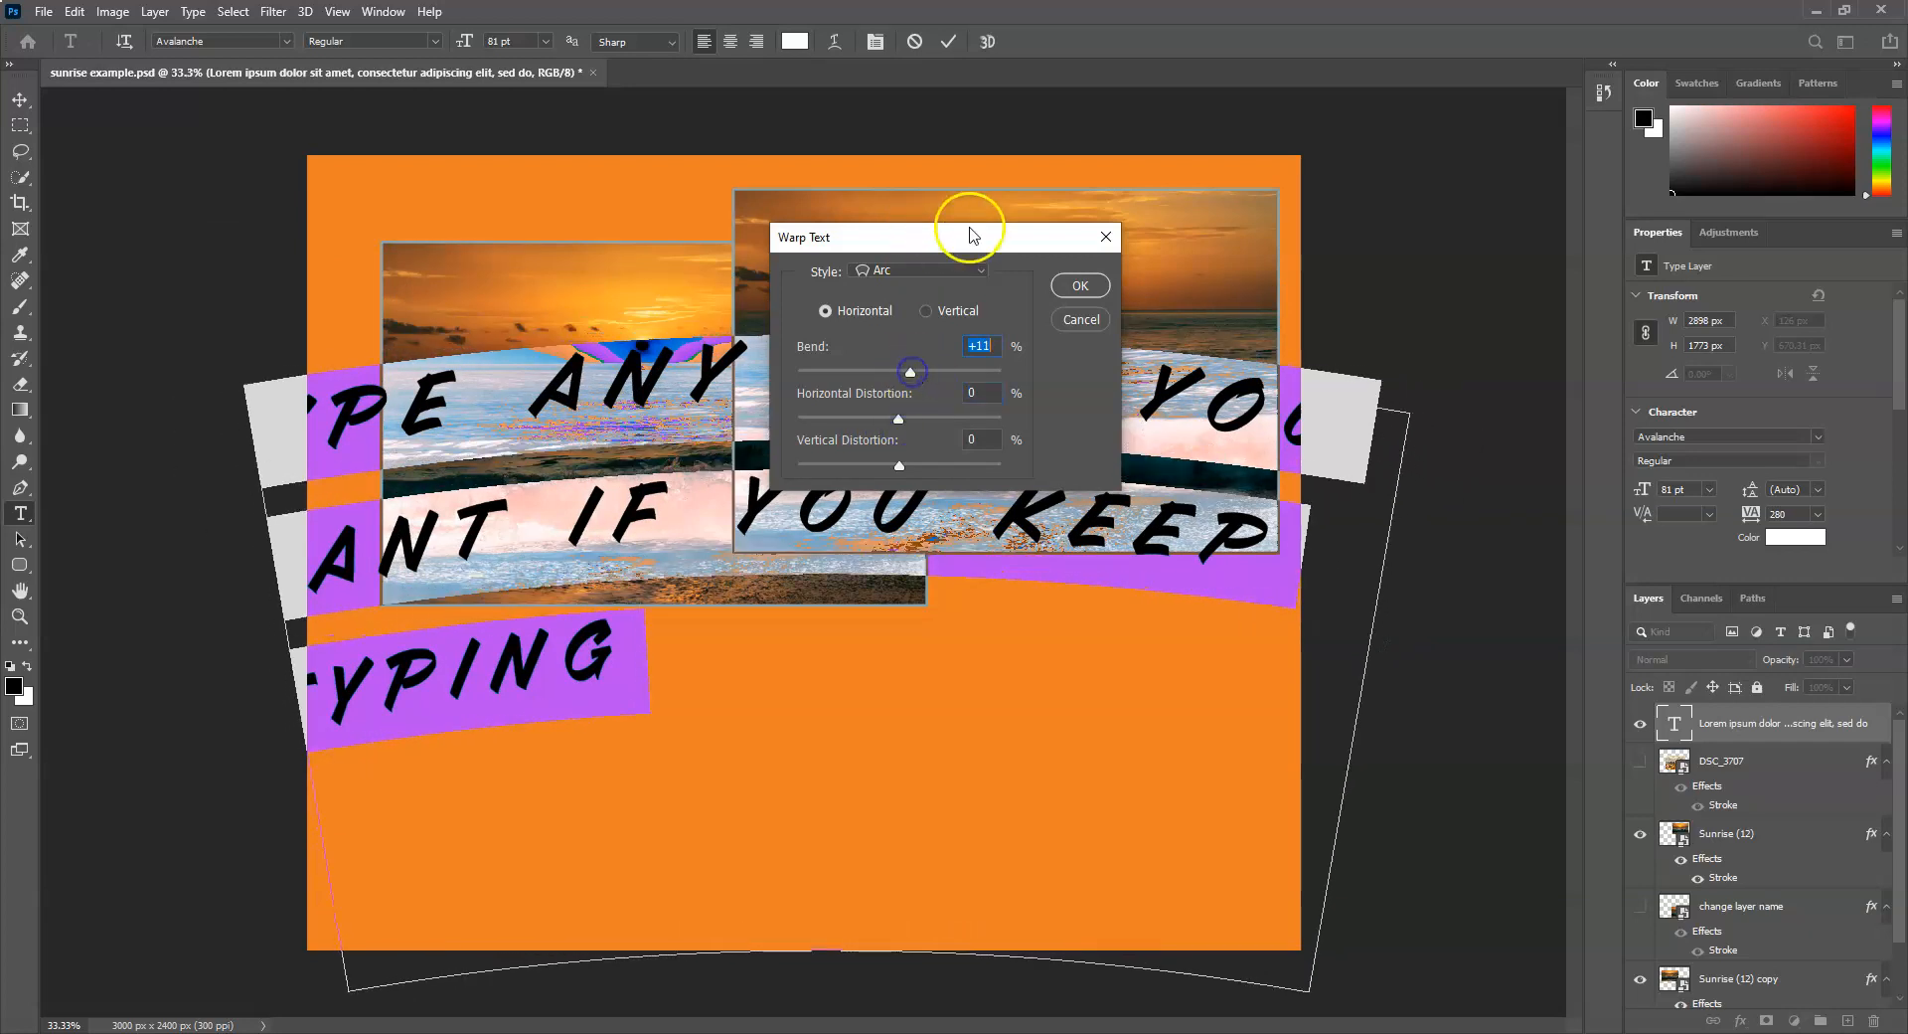
# Try the Bulge and Wave warp styles on the text, and cancel the warp.
pyautogui.click(981, 270)
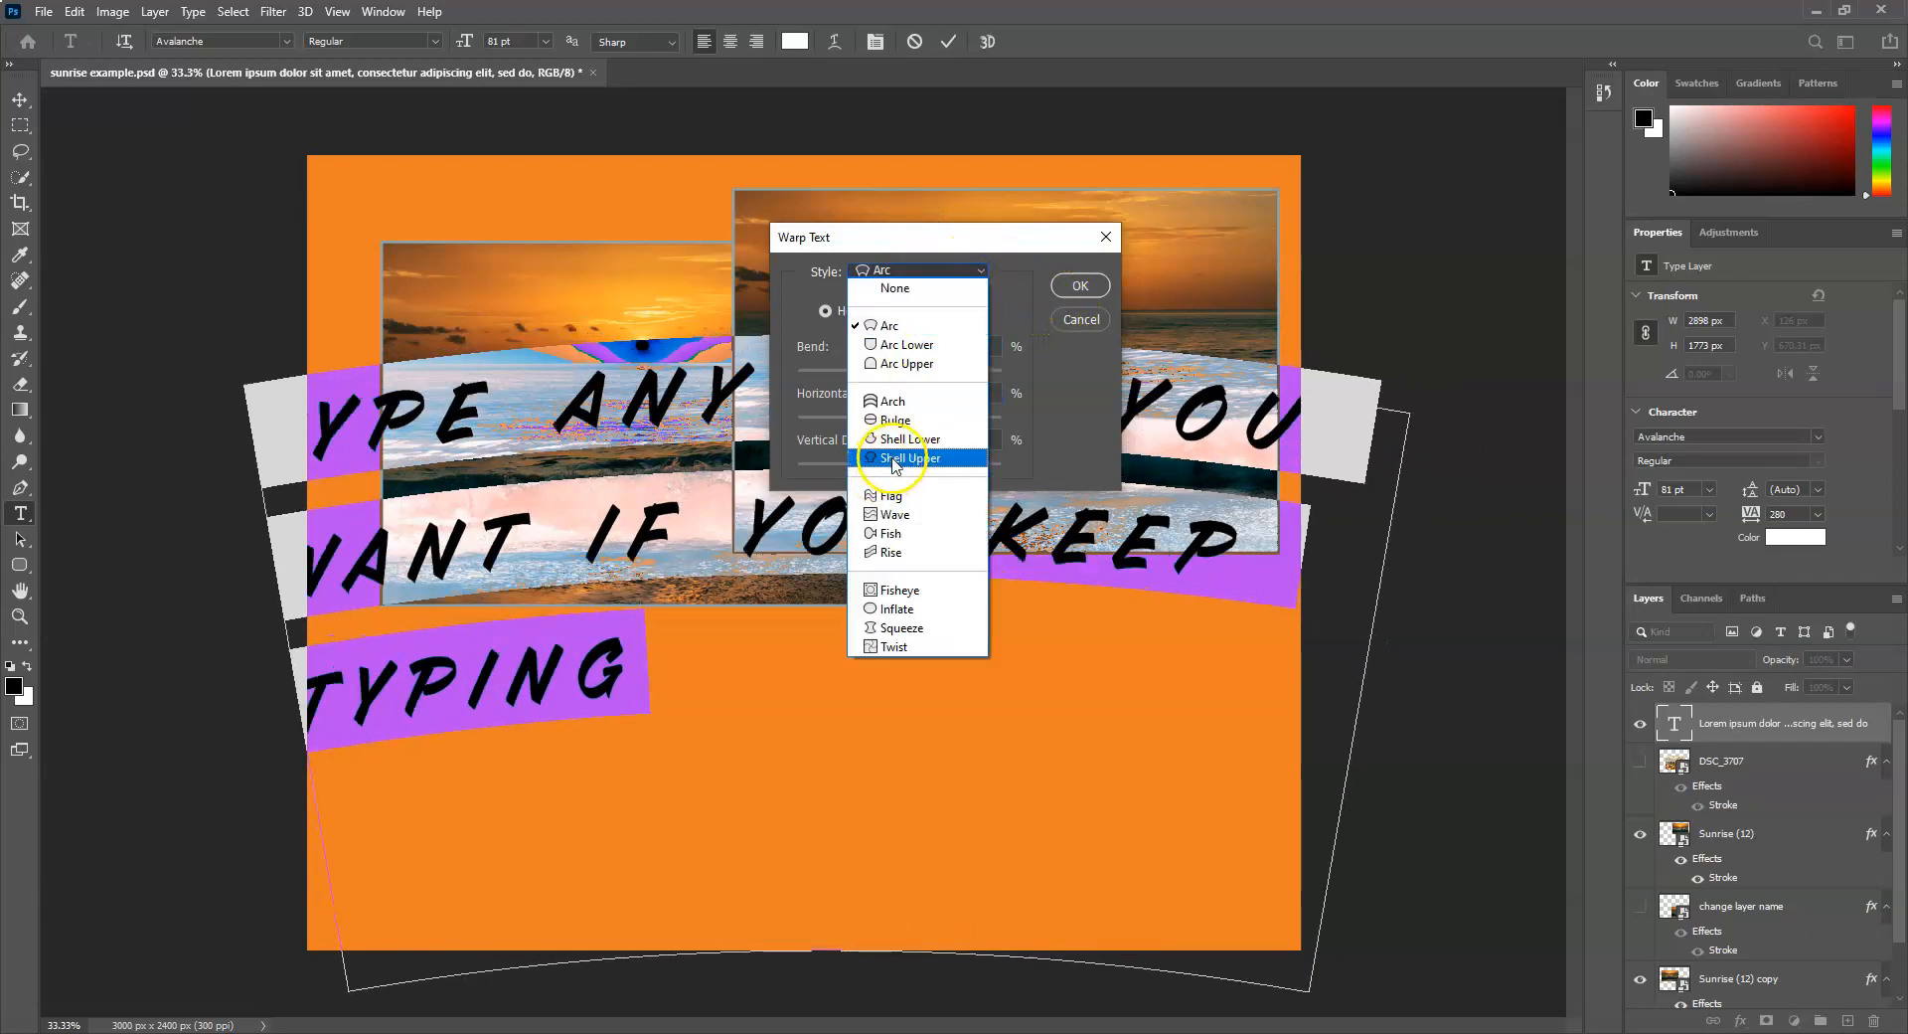
pyautogui.click(894, 419)
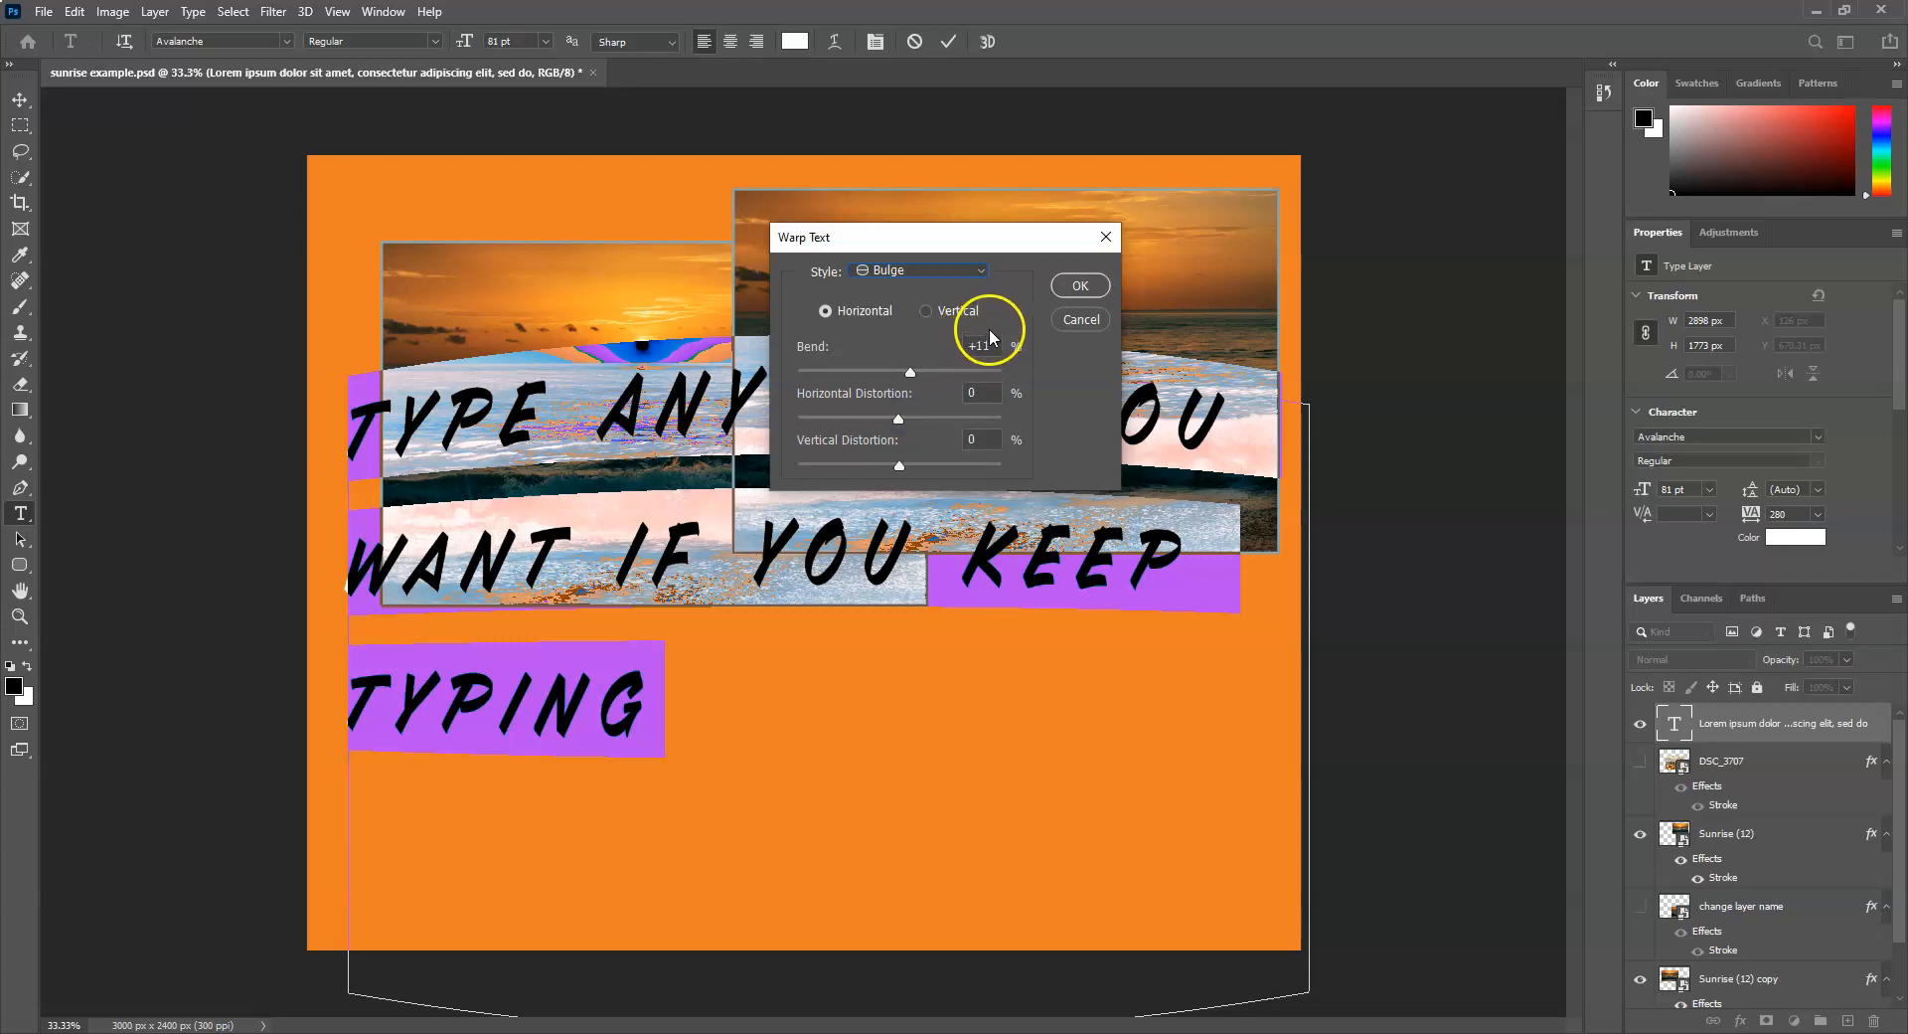
pyautogui.click(954, 270)
pyautogui.click(904, 517)
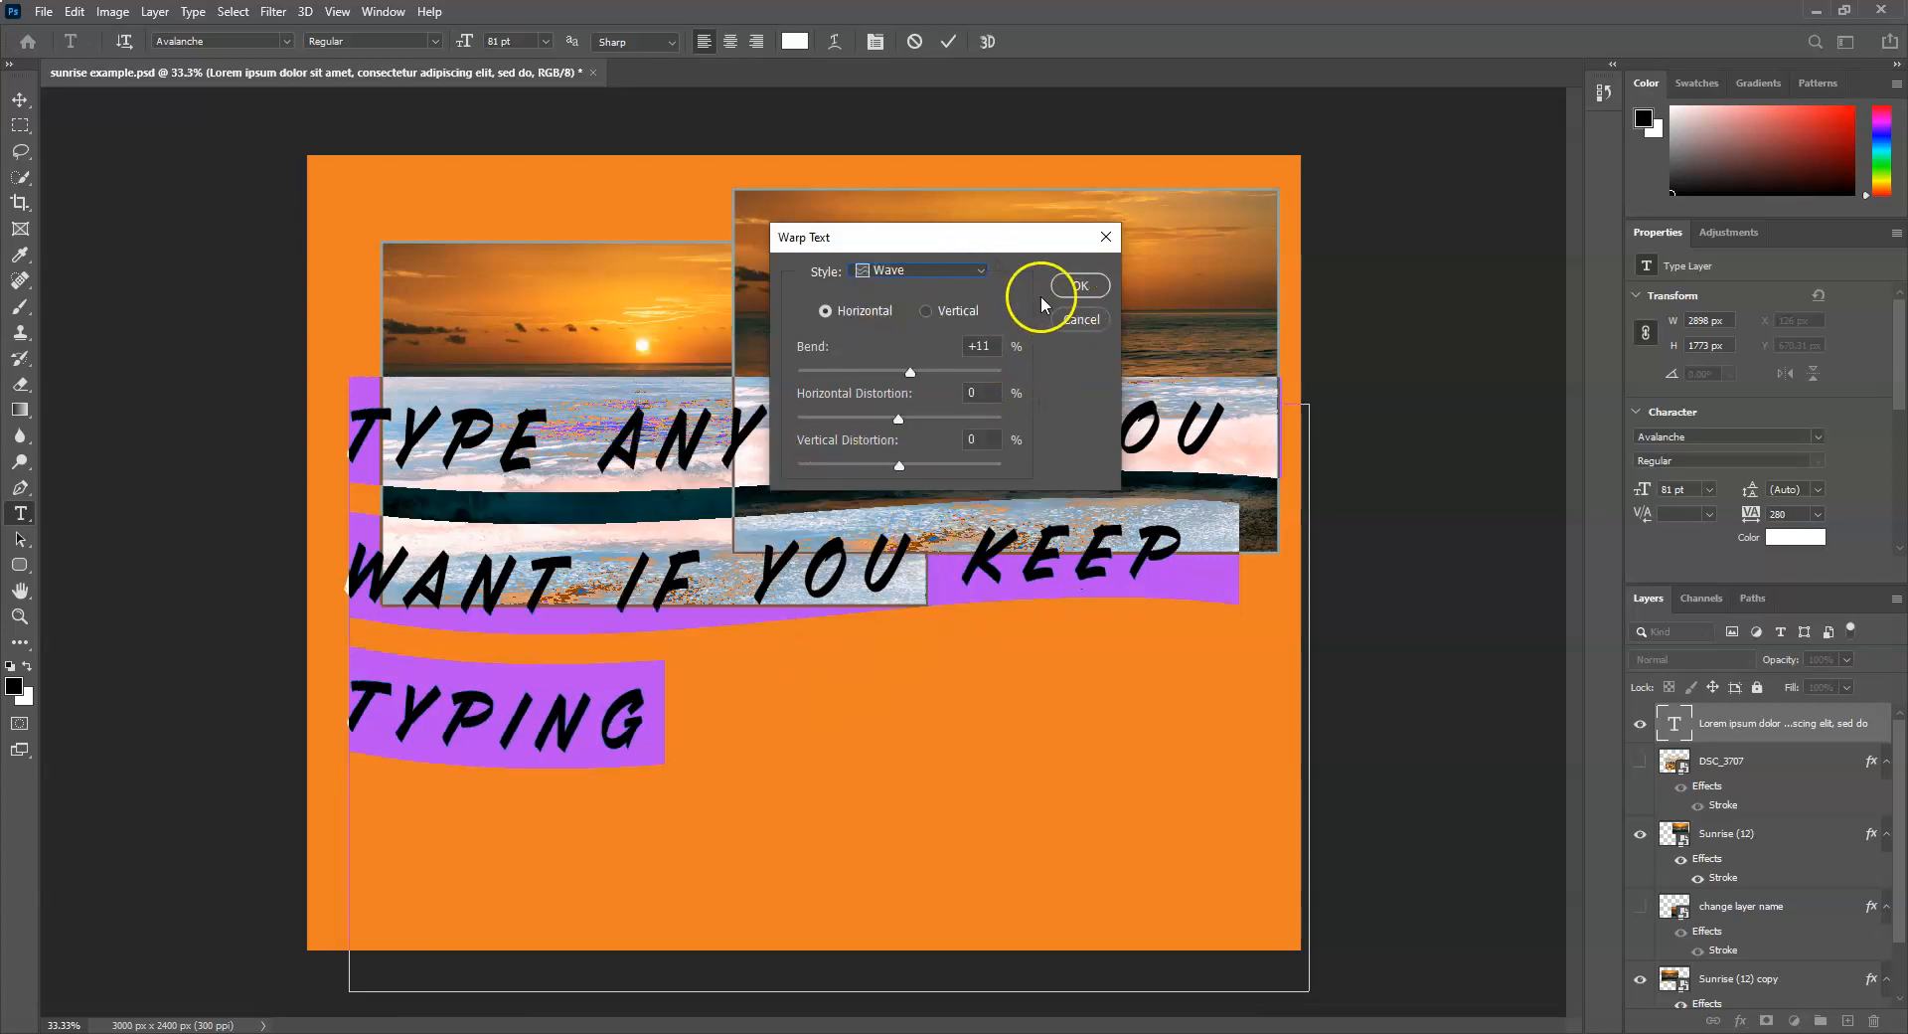
pyautogui.click(1078, 319)
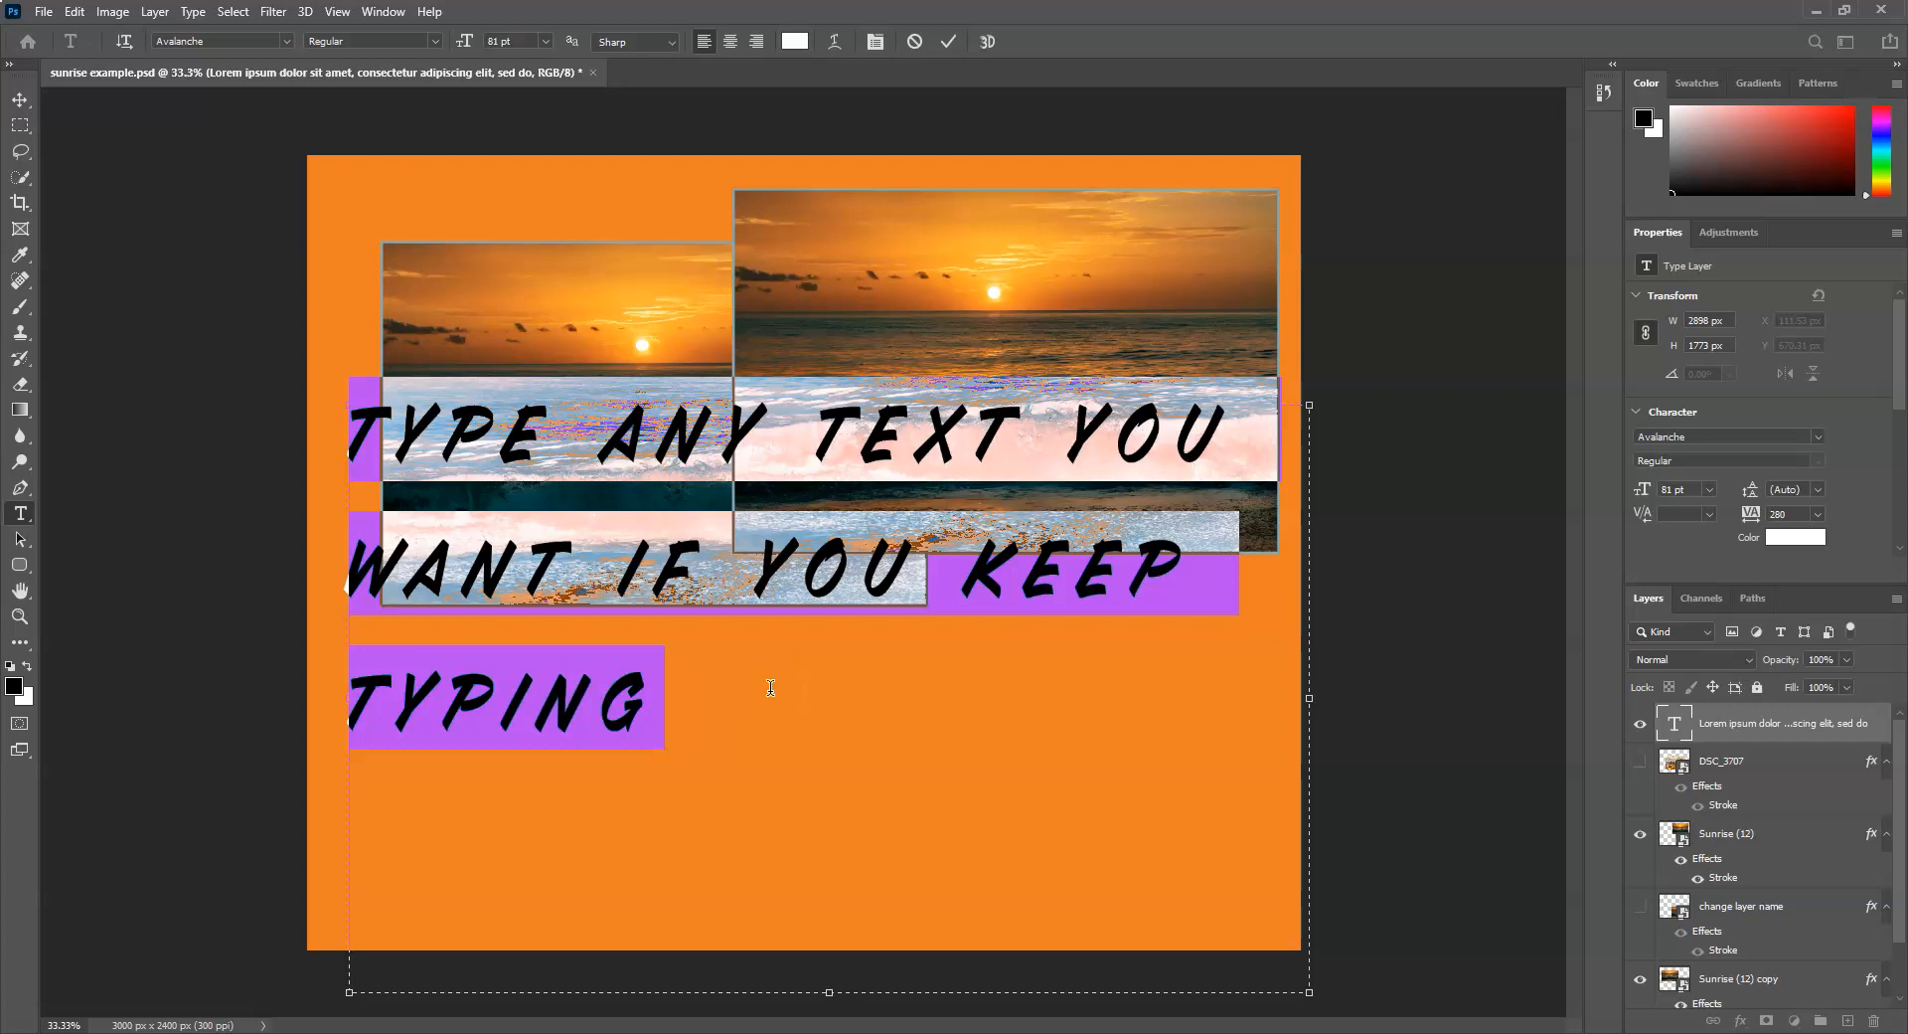
# Commit the text edit, and reselect all the text with the detailed character settings shown.
pyautogui.hotkey('ctrl', 'Return')
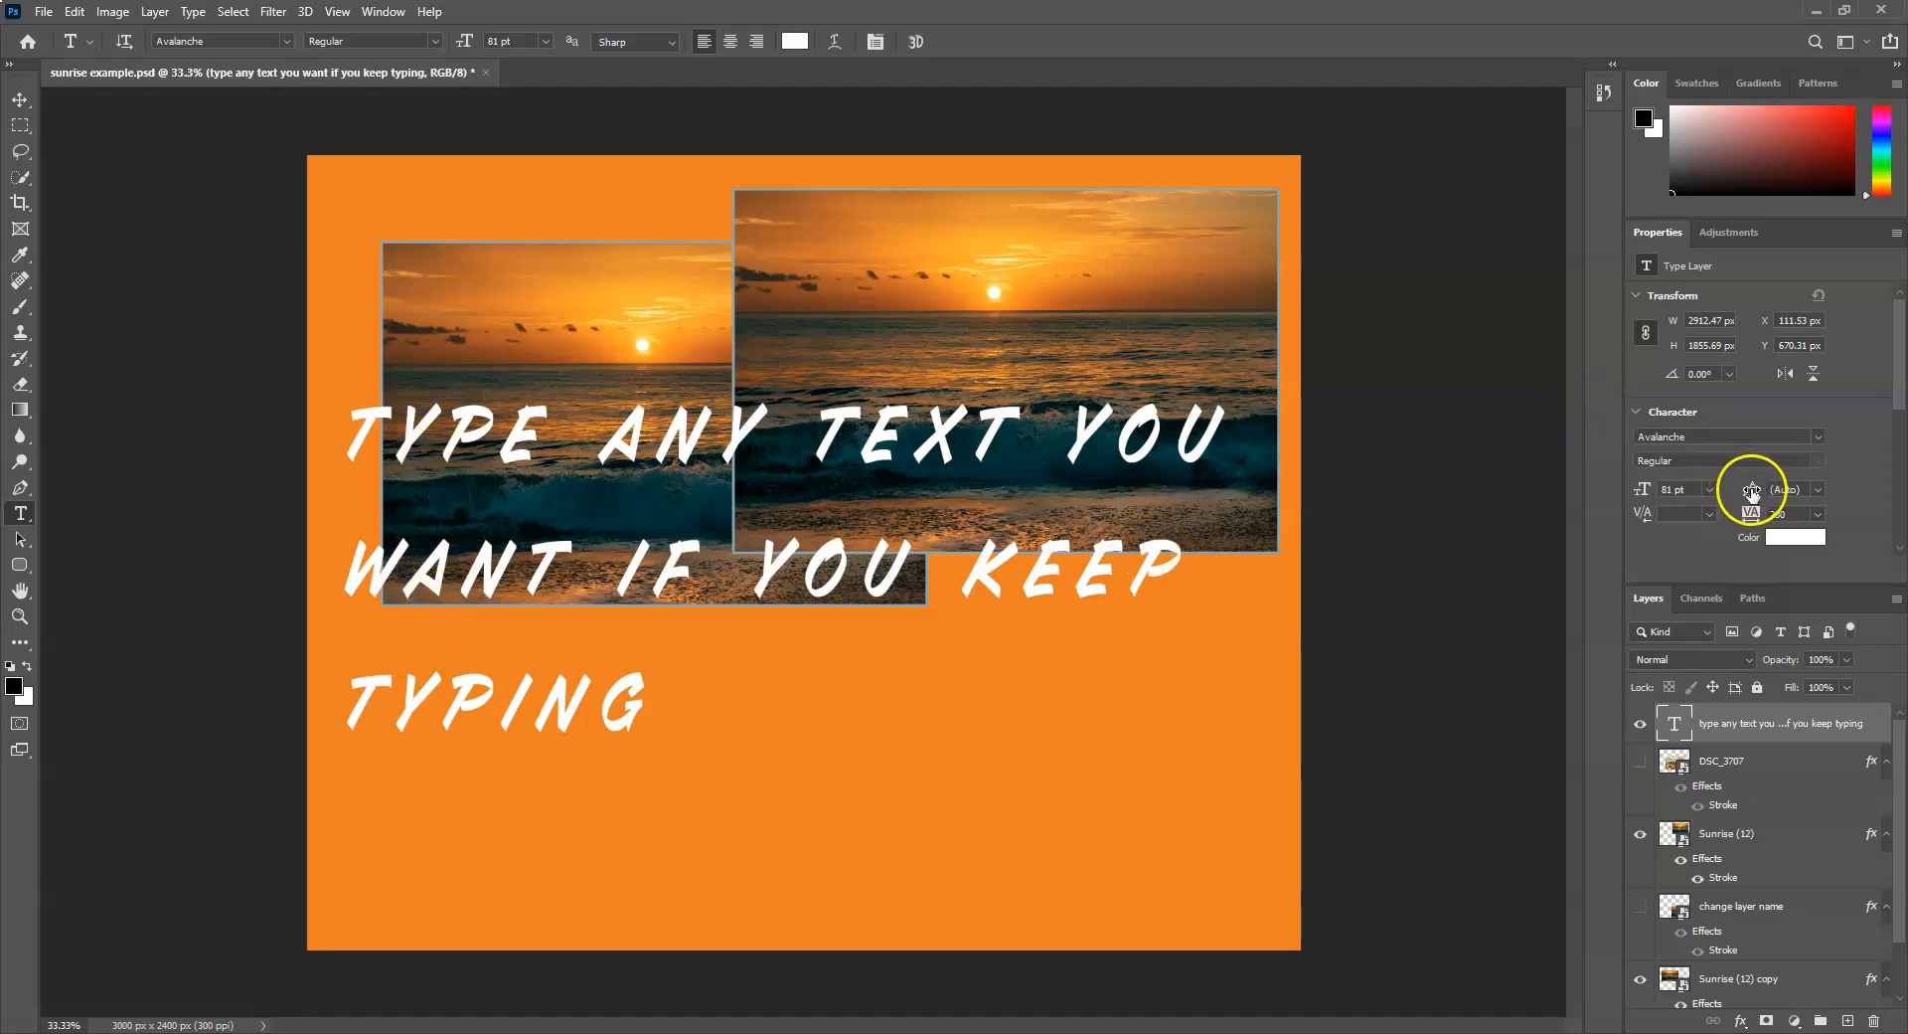
pyautogui.click(509, 537)
pyautogui.hotkey('ctrl', 'a')
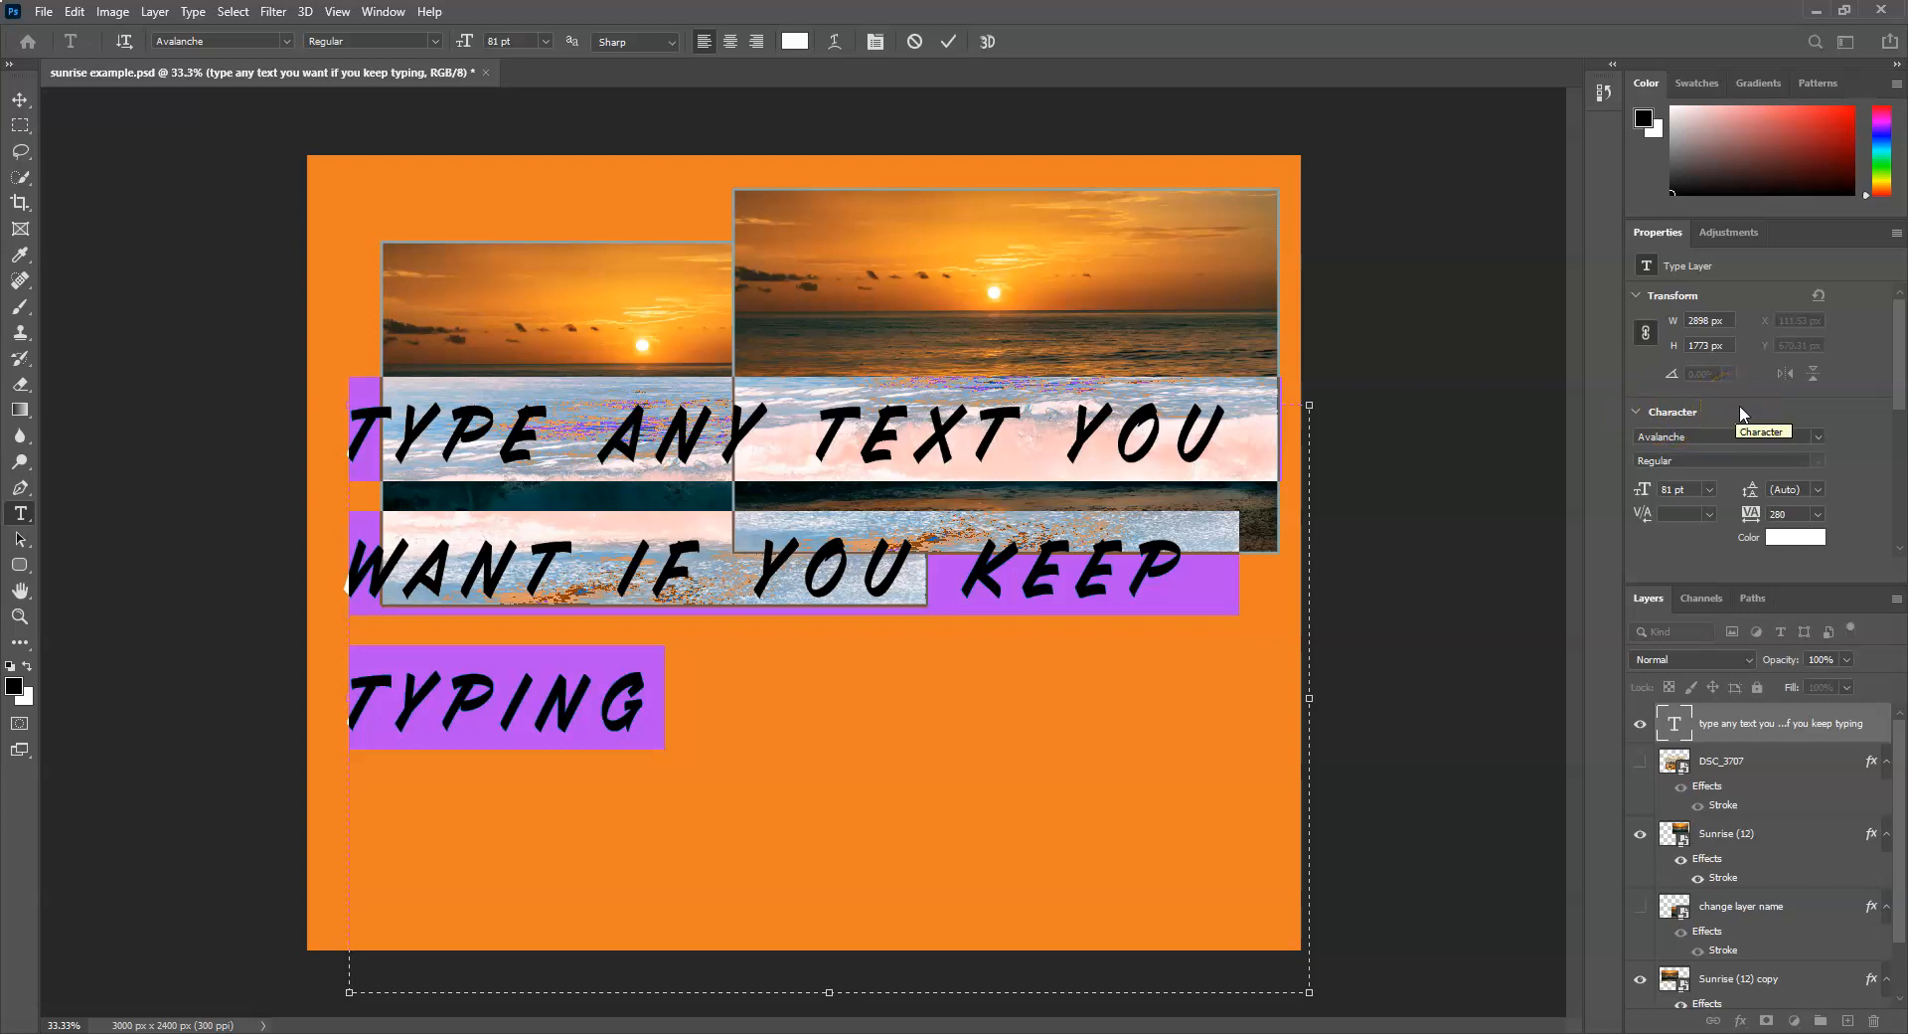
pyautogui.click(385, 12)
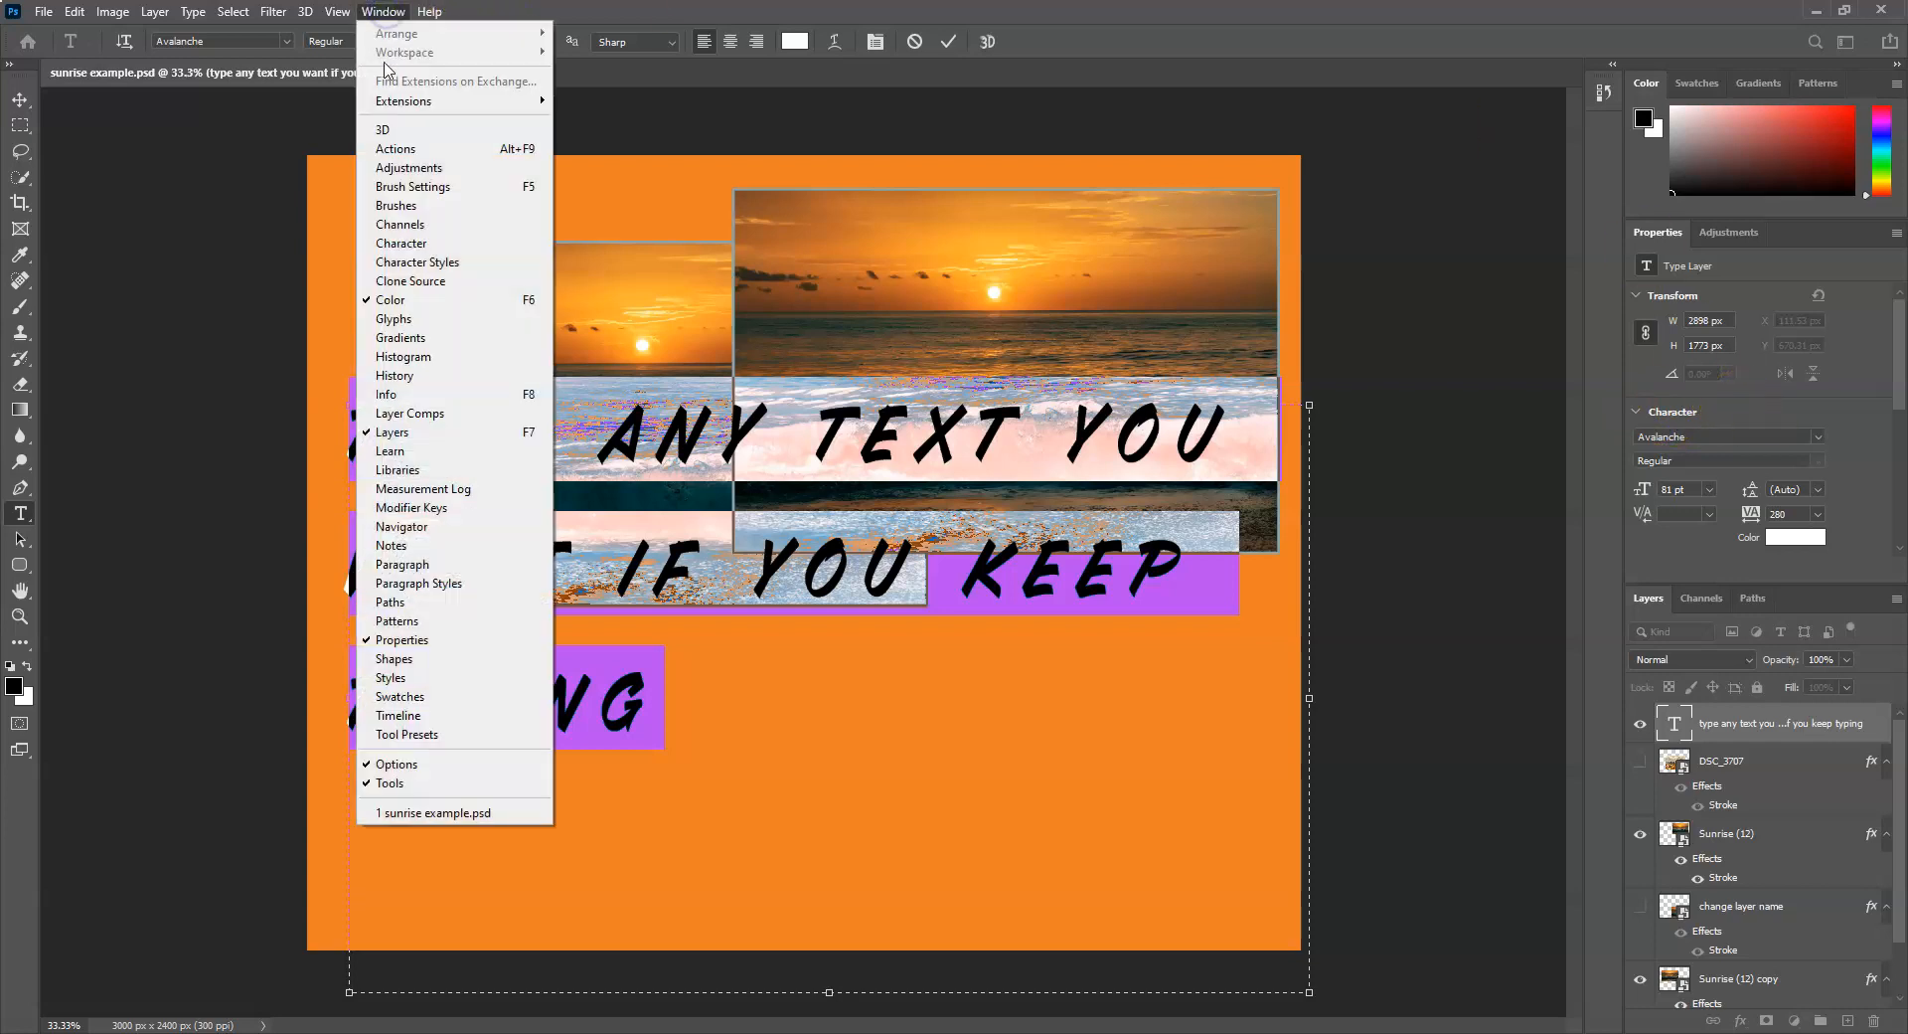
pyautogui.click(407, 244)
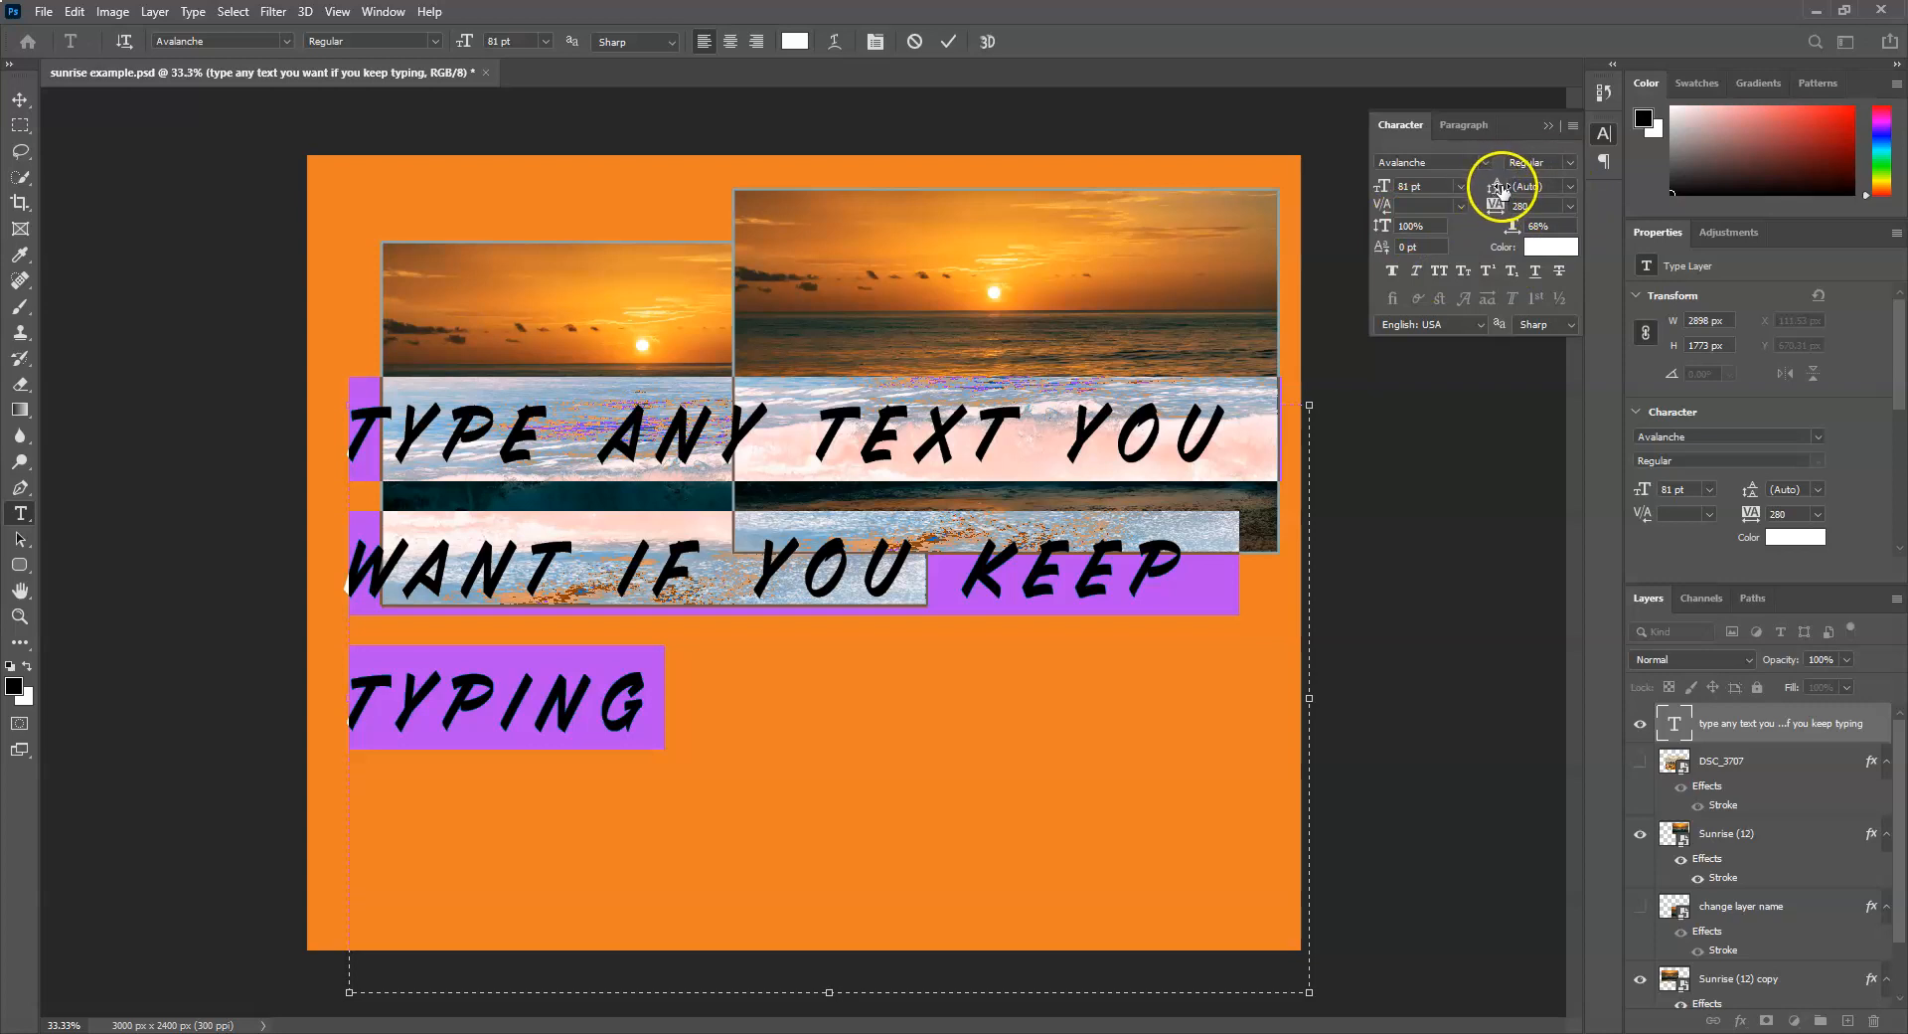
# Try leading of 14, 24 and 36 pt on the selected text, and set the leading to 61 pt and the tracking to 540.
pyautogui.click(1569, 186)
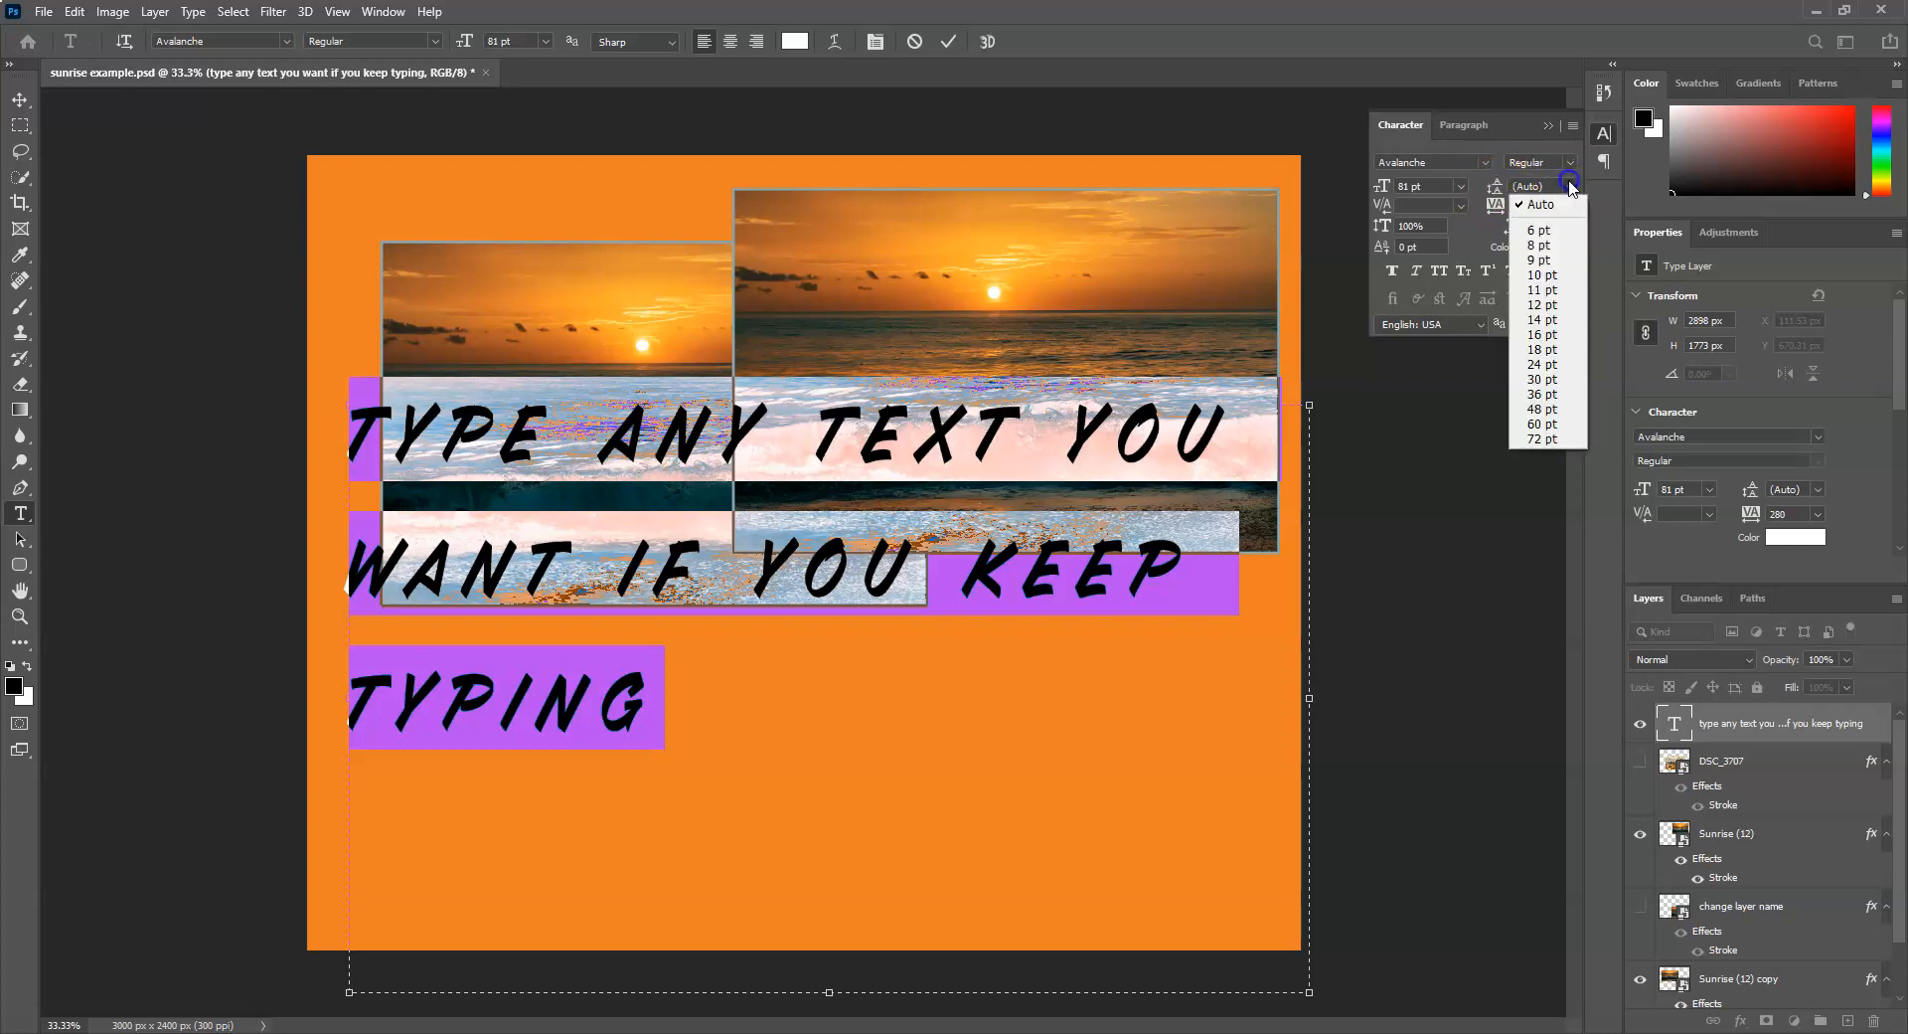
pyautogui.click(1554, 320)
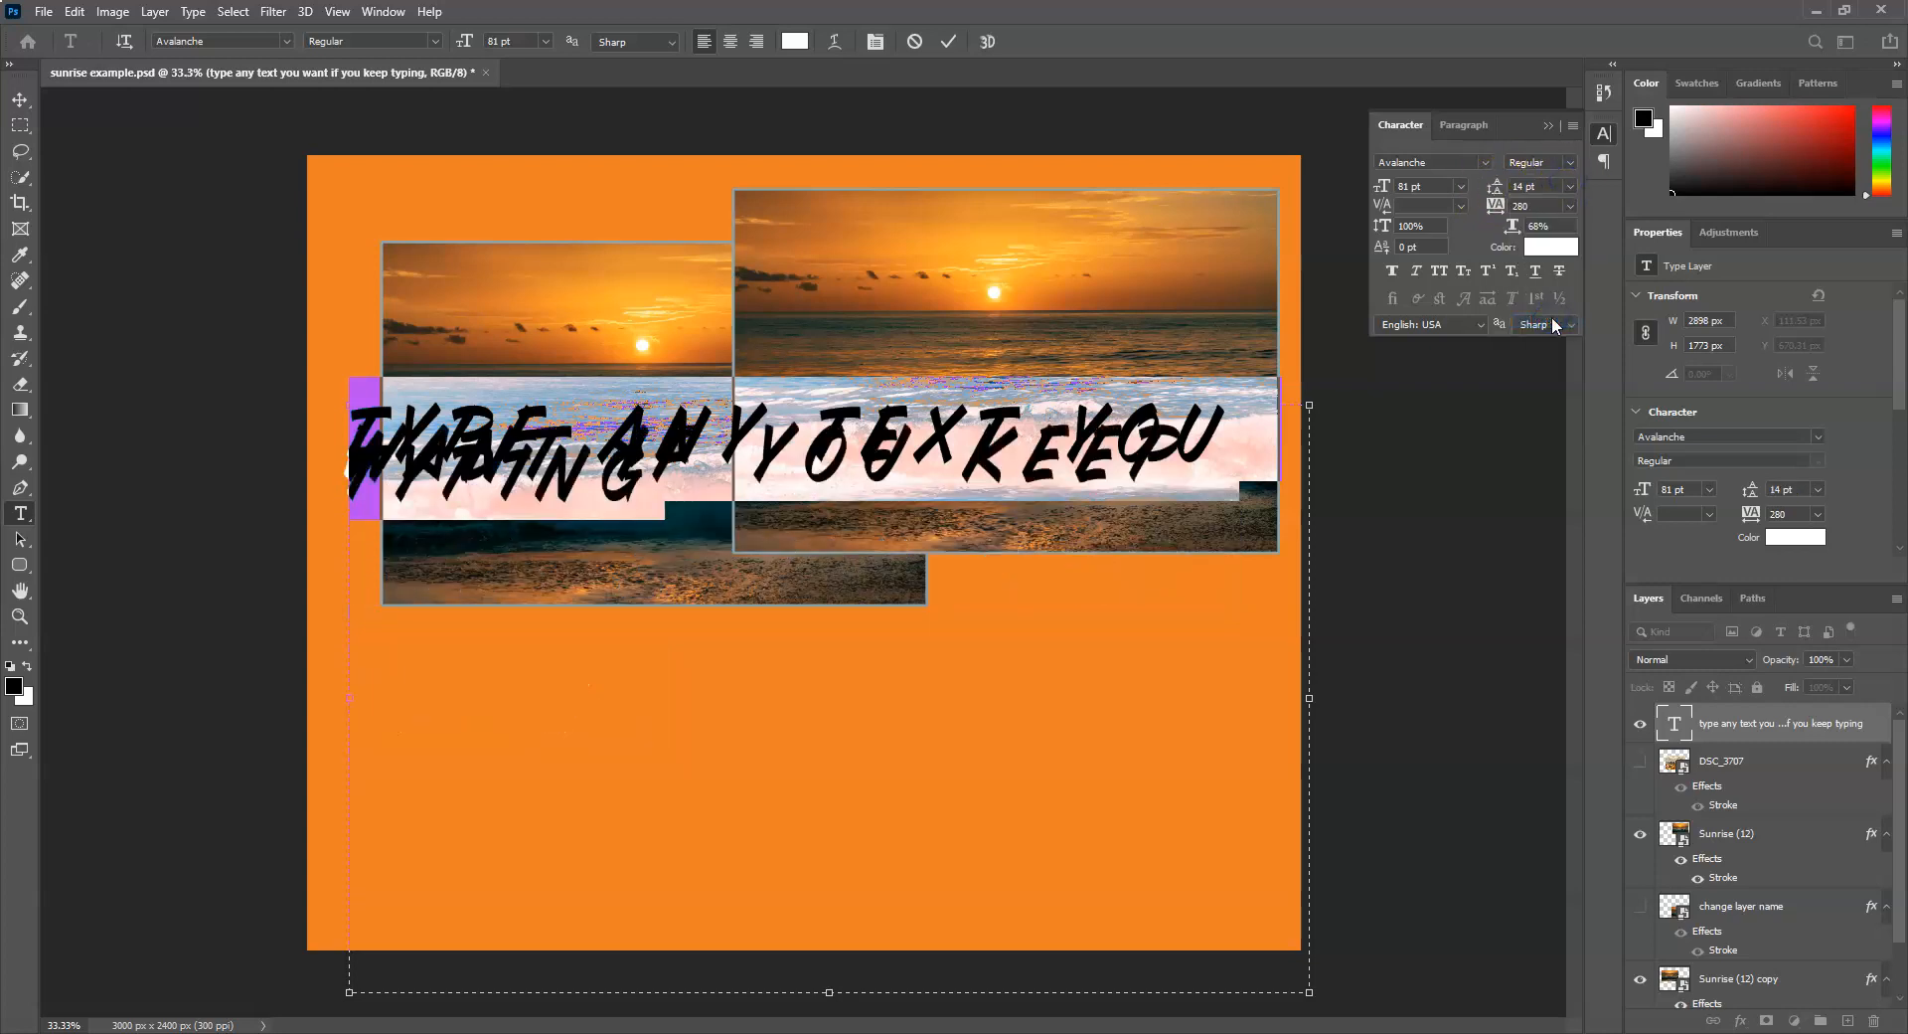
pyautogui.click(1573, 186)
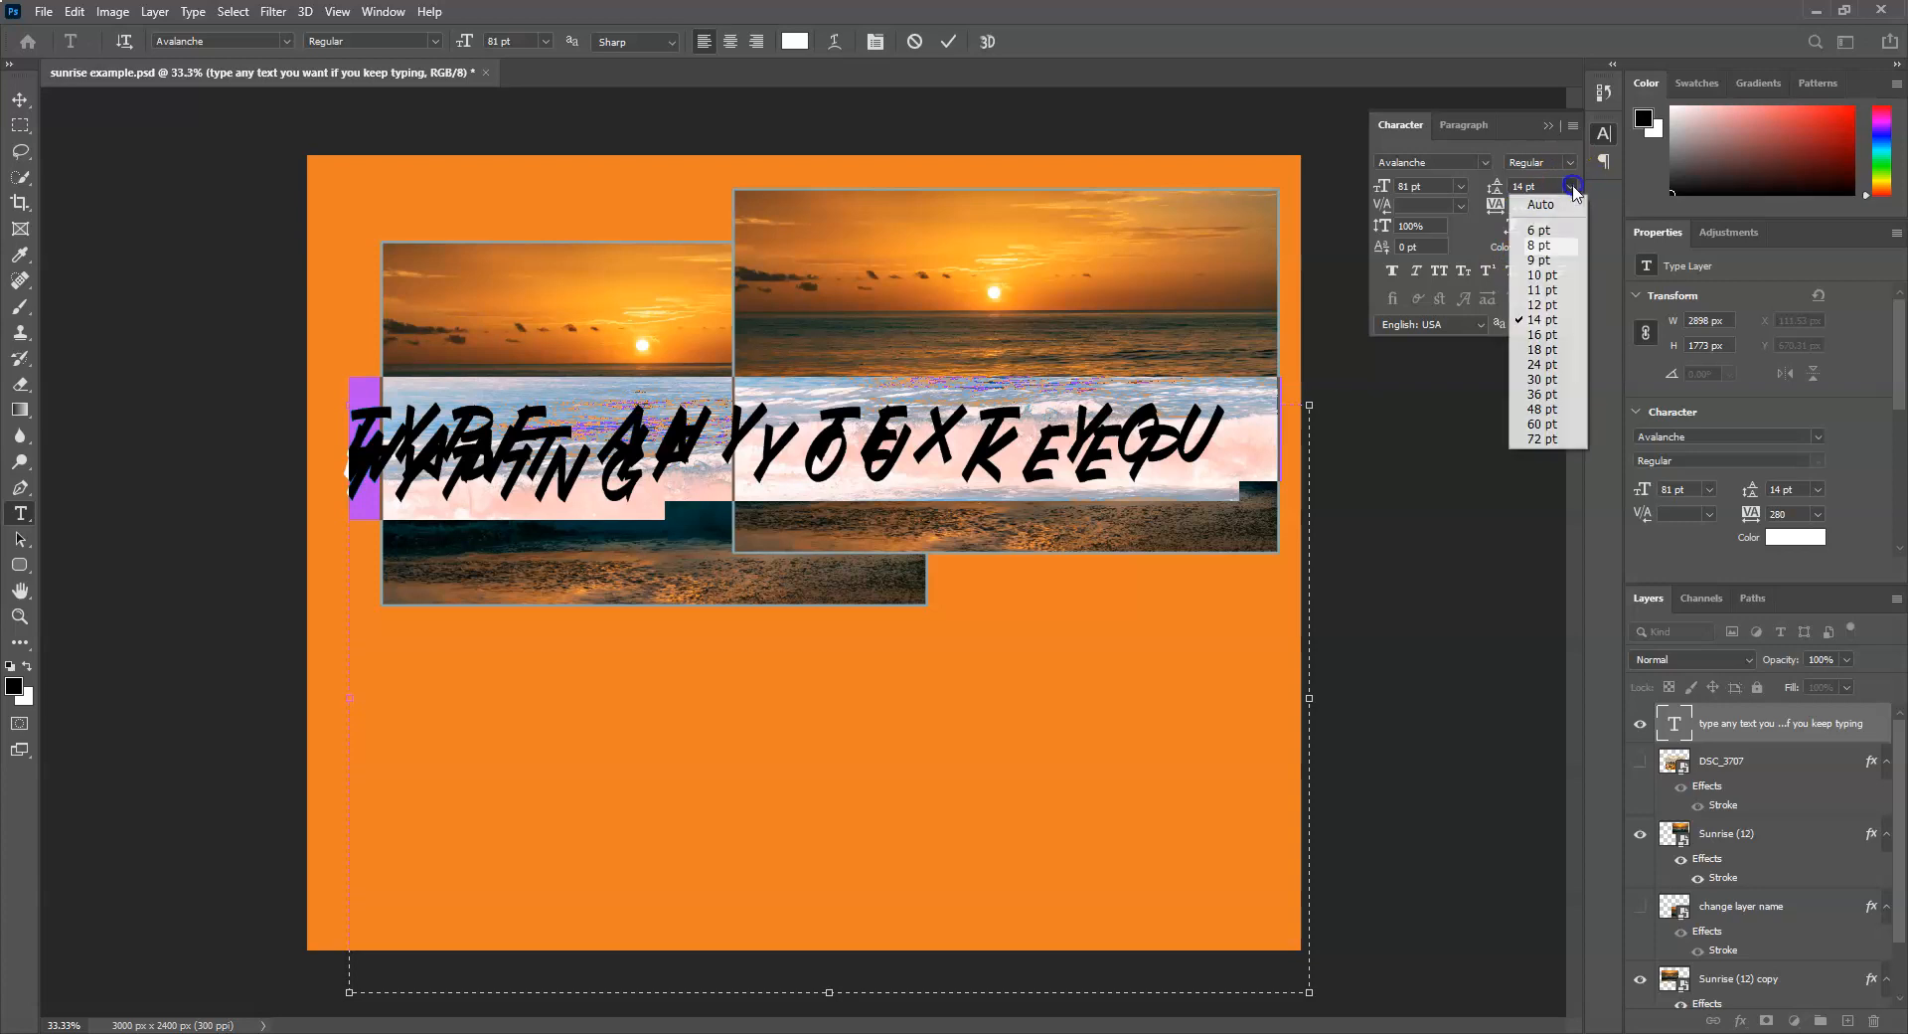
pyautogui.click(1555, 358)
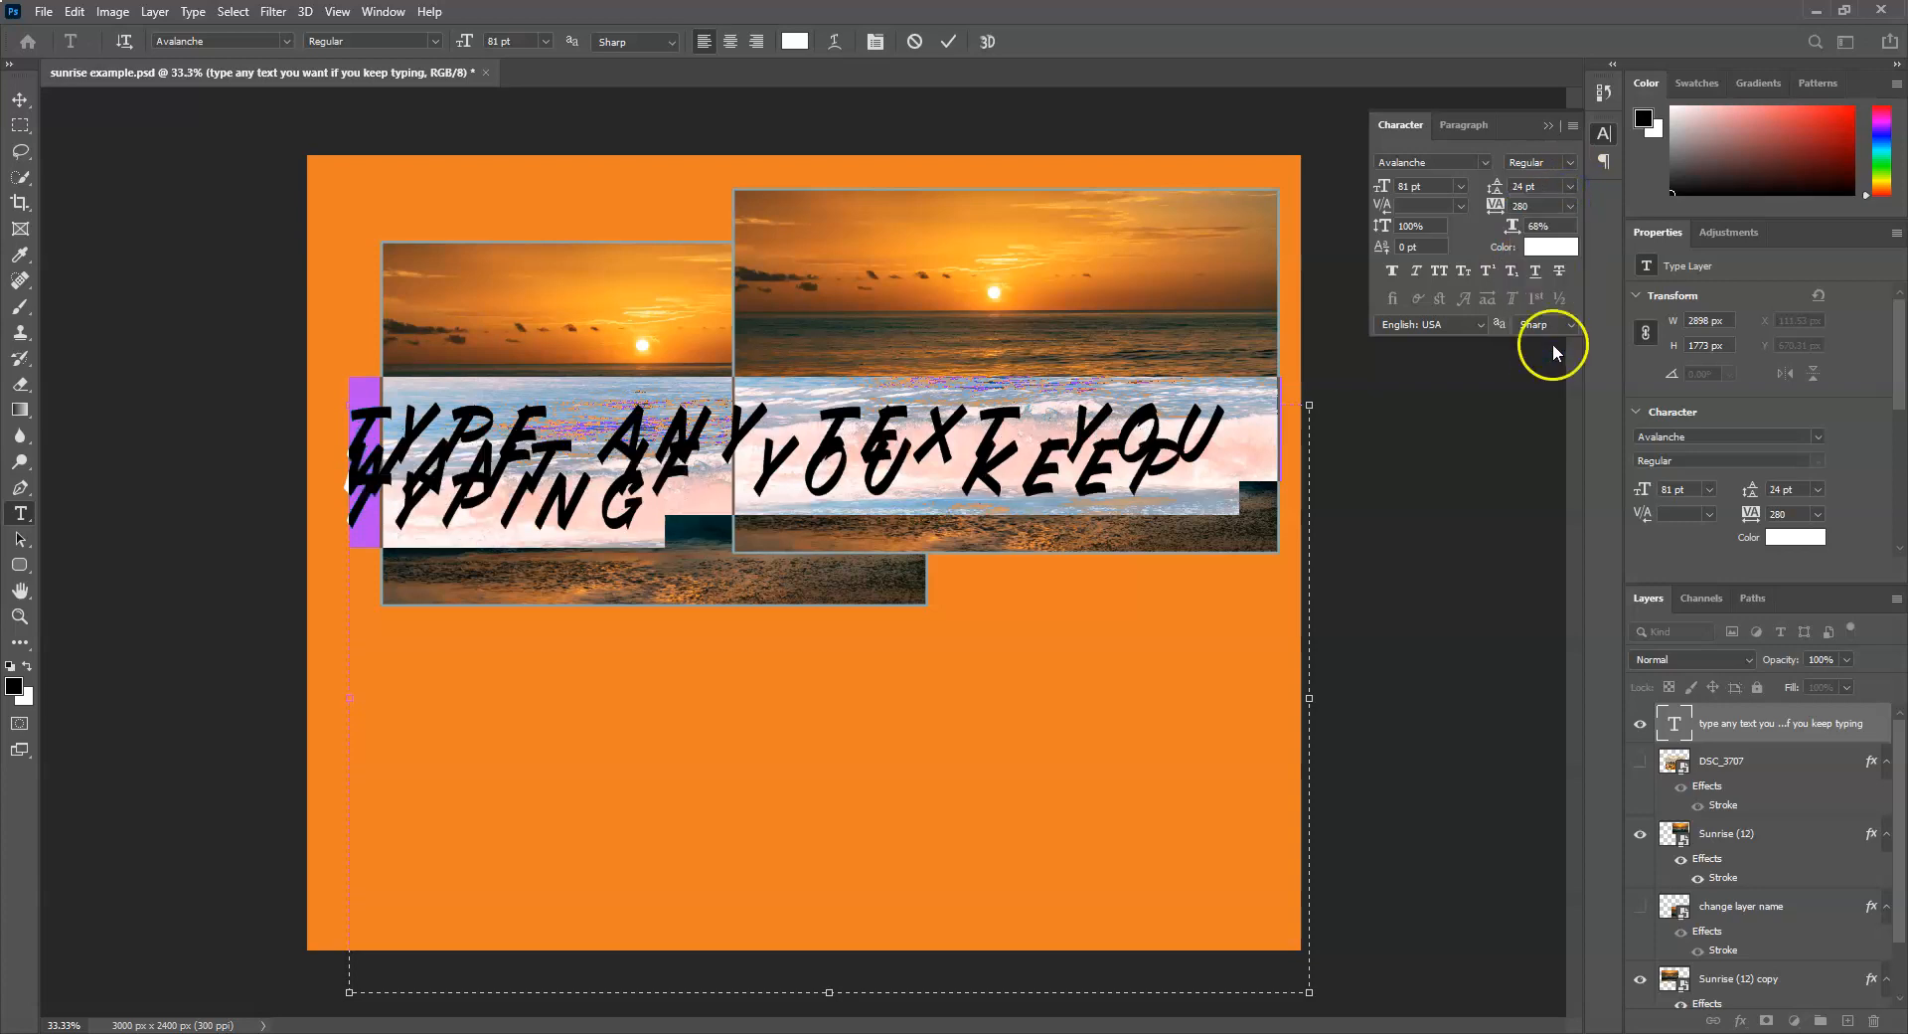
pyautogui.click(1570, 186)
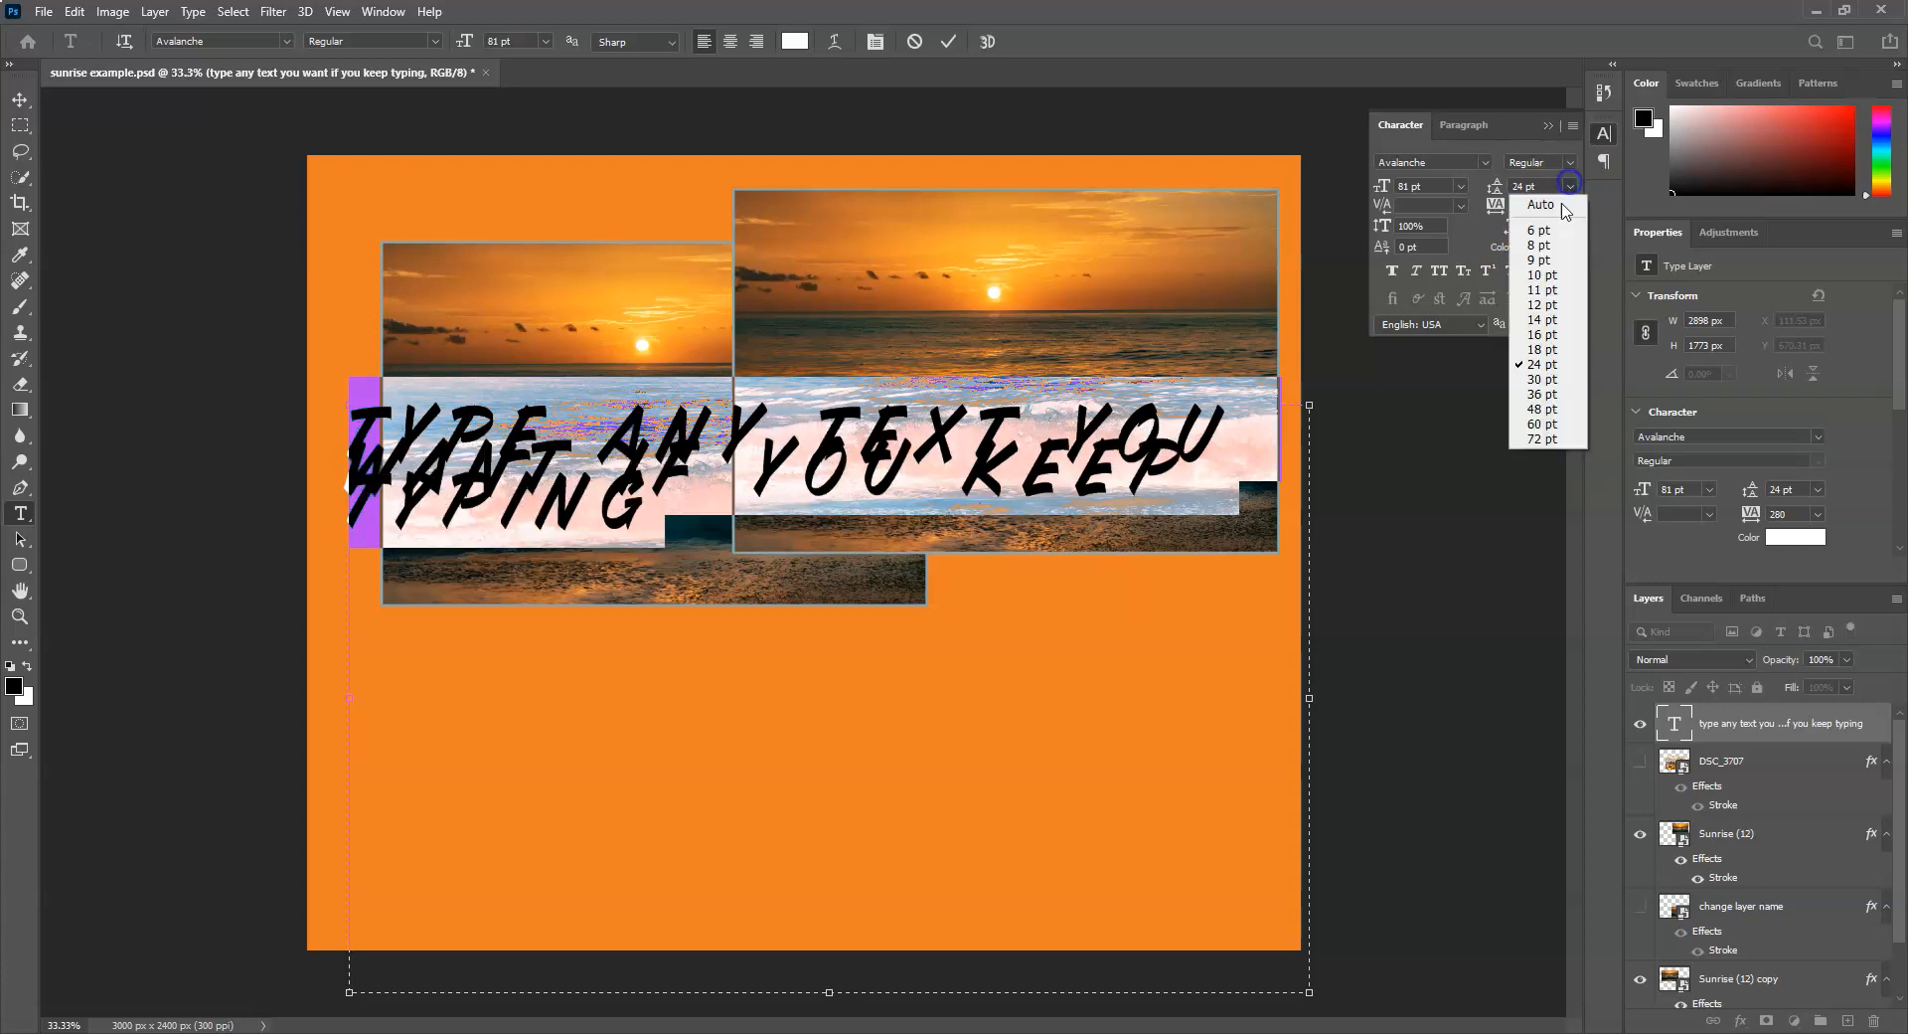
pyautogui.click(1549, 394)
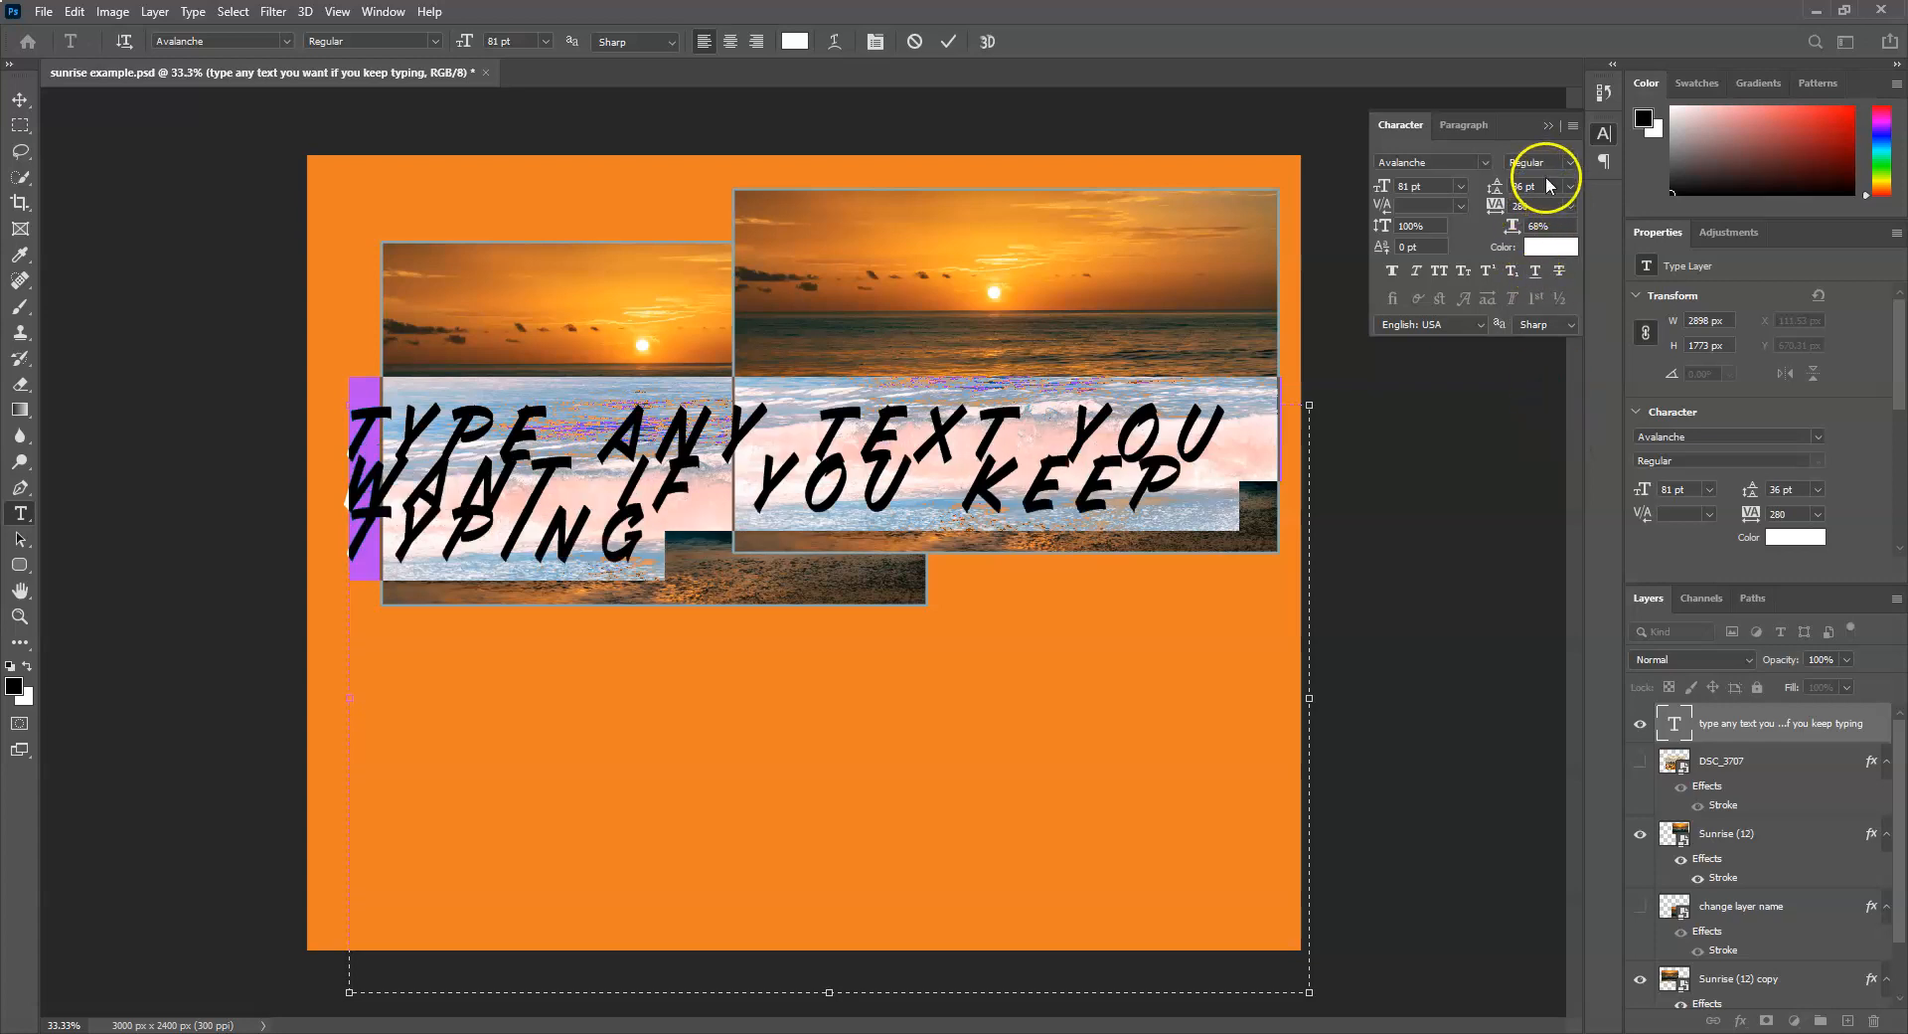
pyautogui.moveTo(1497, 185); pyautogui.dragTo(1524, 185)
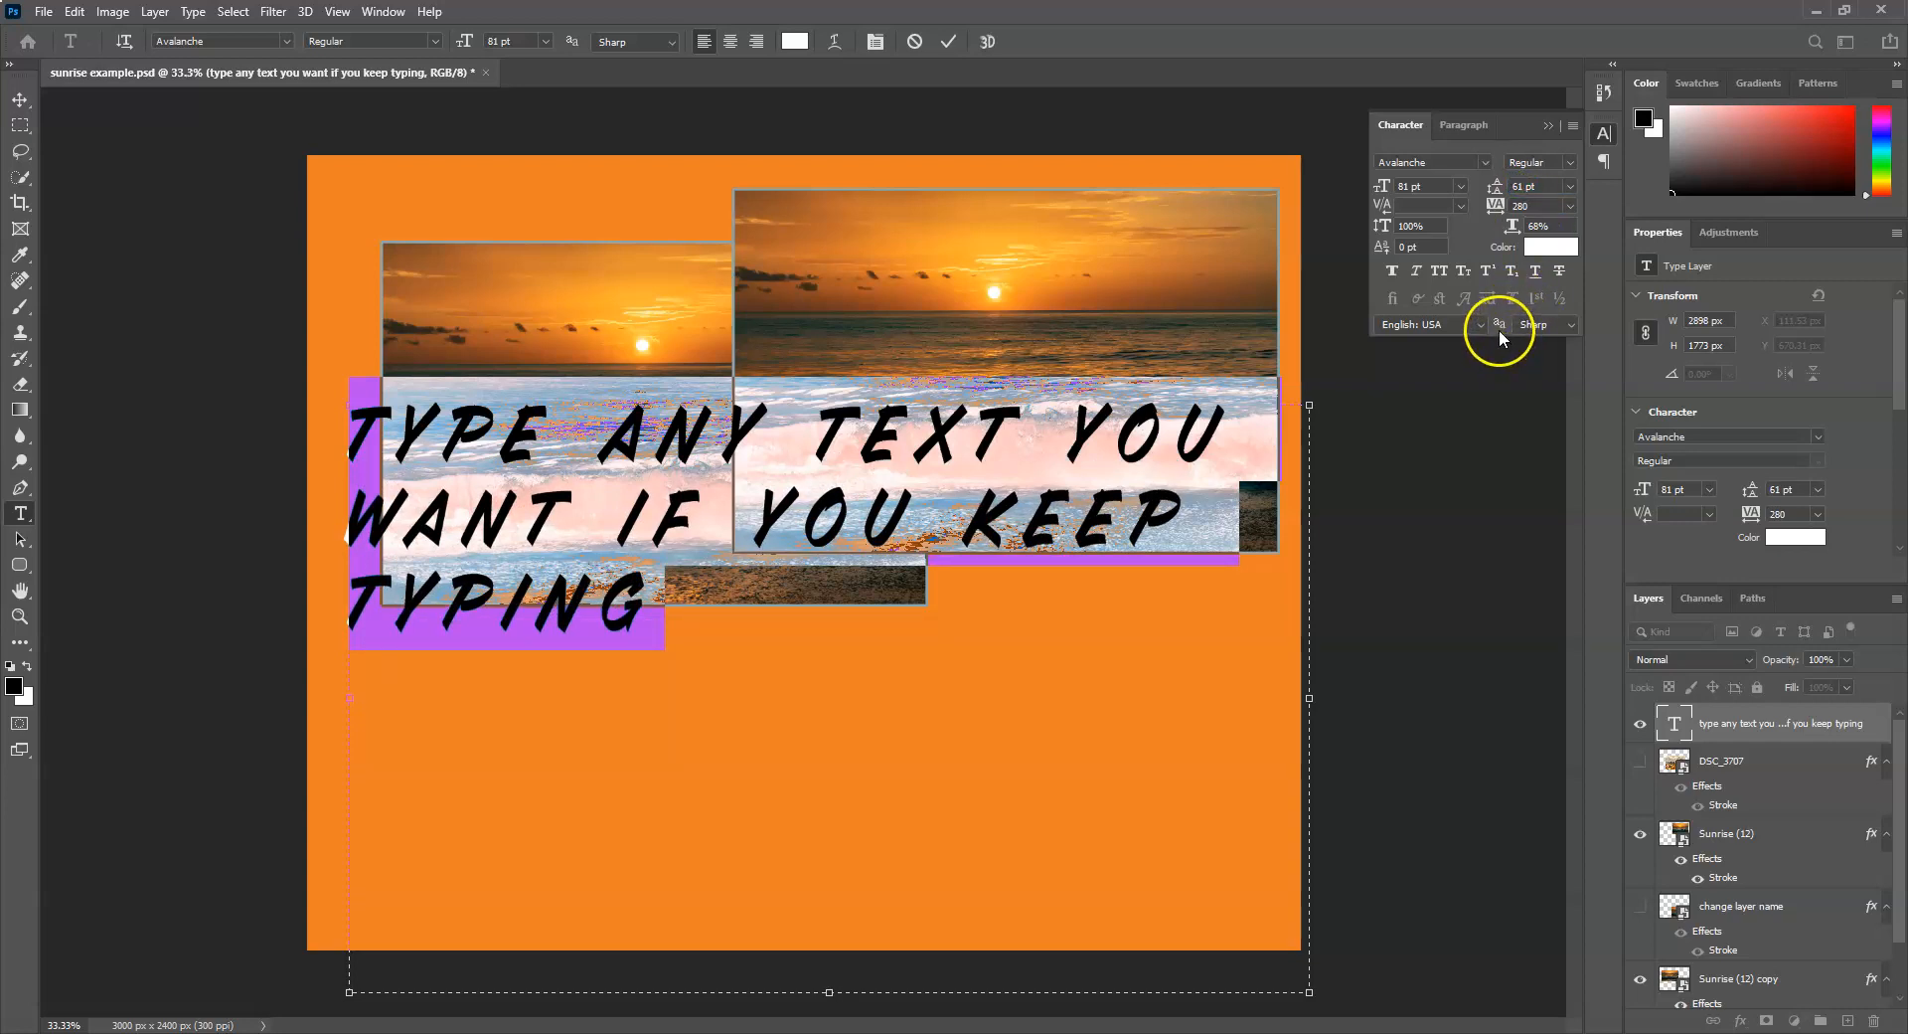
pyautogui.moveTo(1493, 206); pyautogui.dragTo(1510, 206)
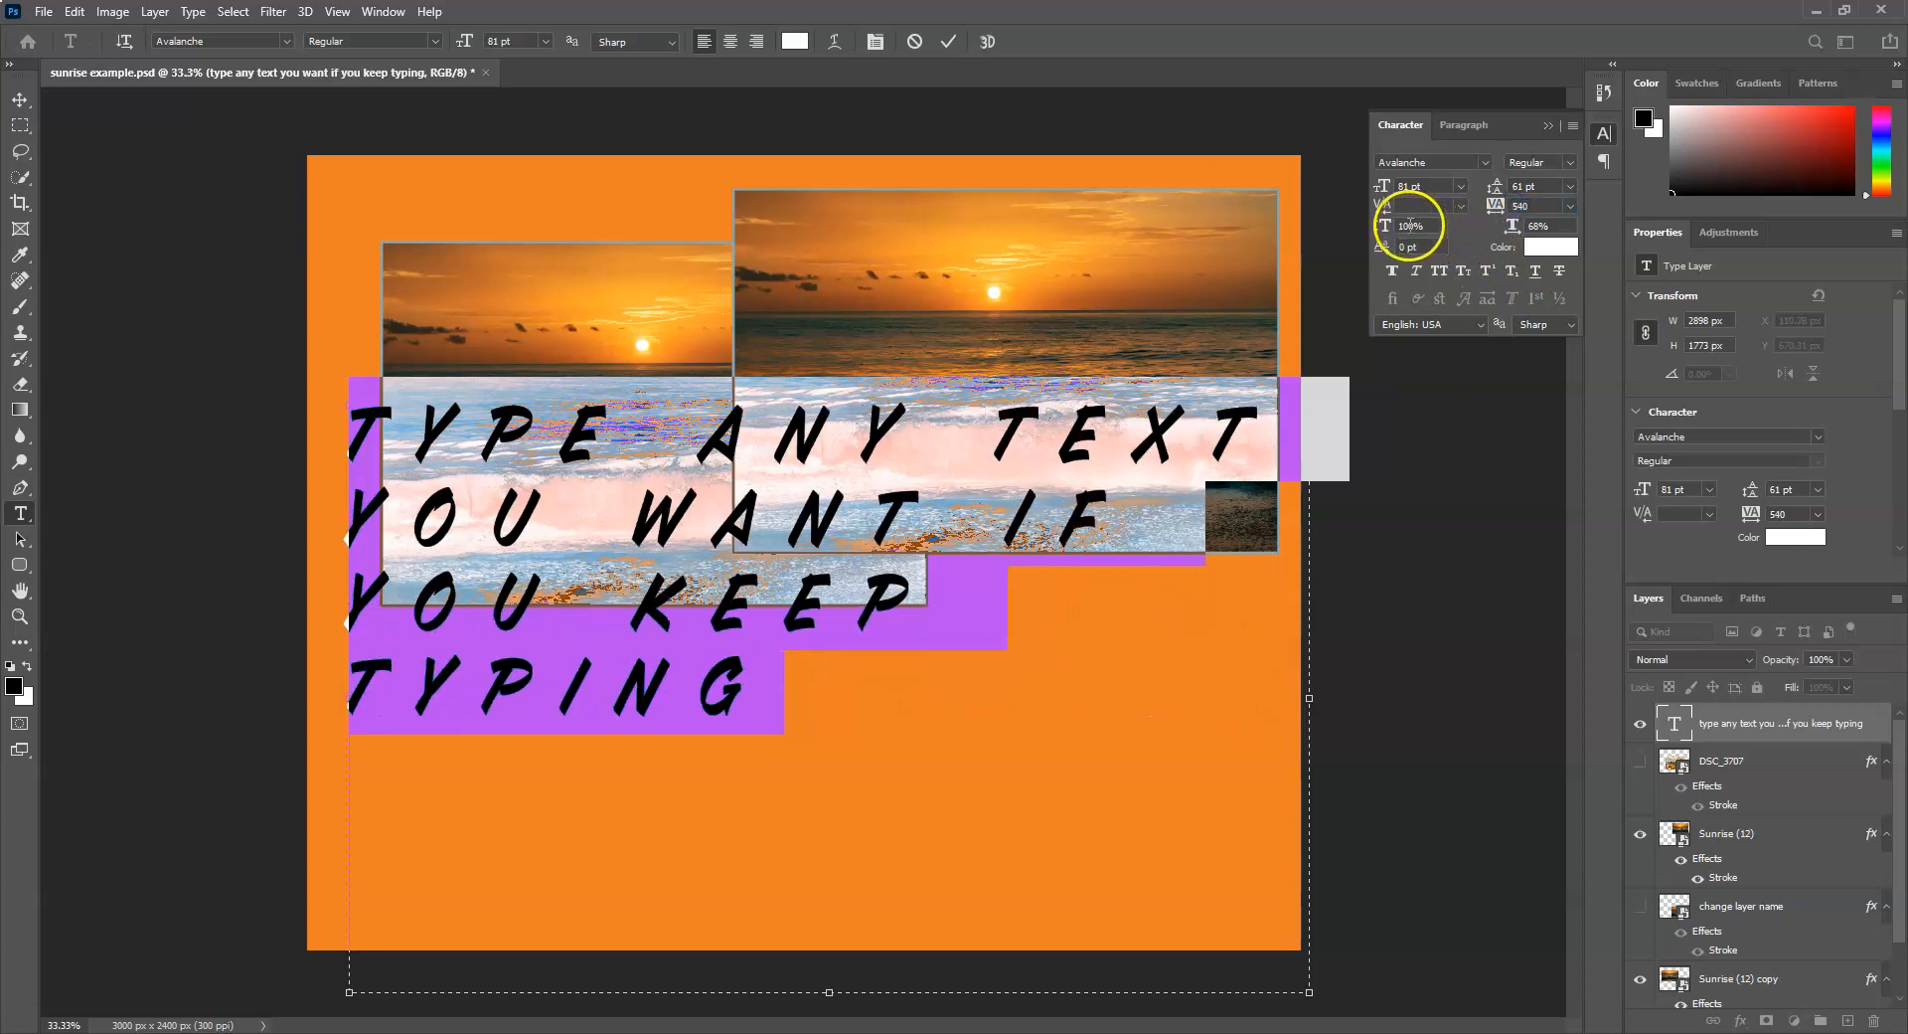
# Try faux bold, faux italic, small caps, superscript, subscript and underline on the selected text.
pyautogui.click(1392, 272)
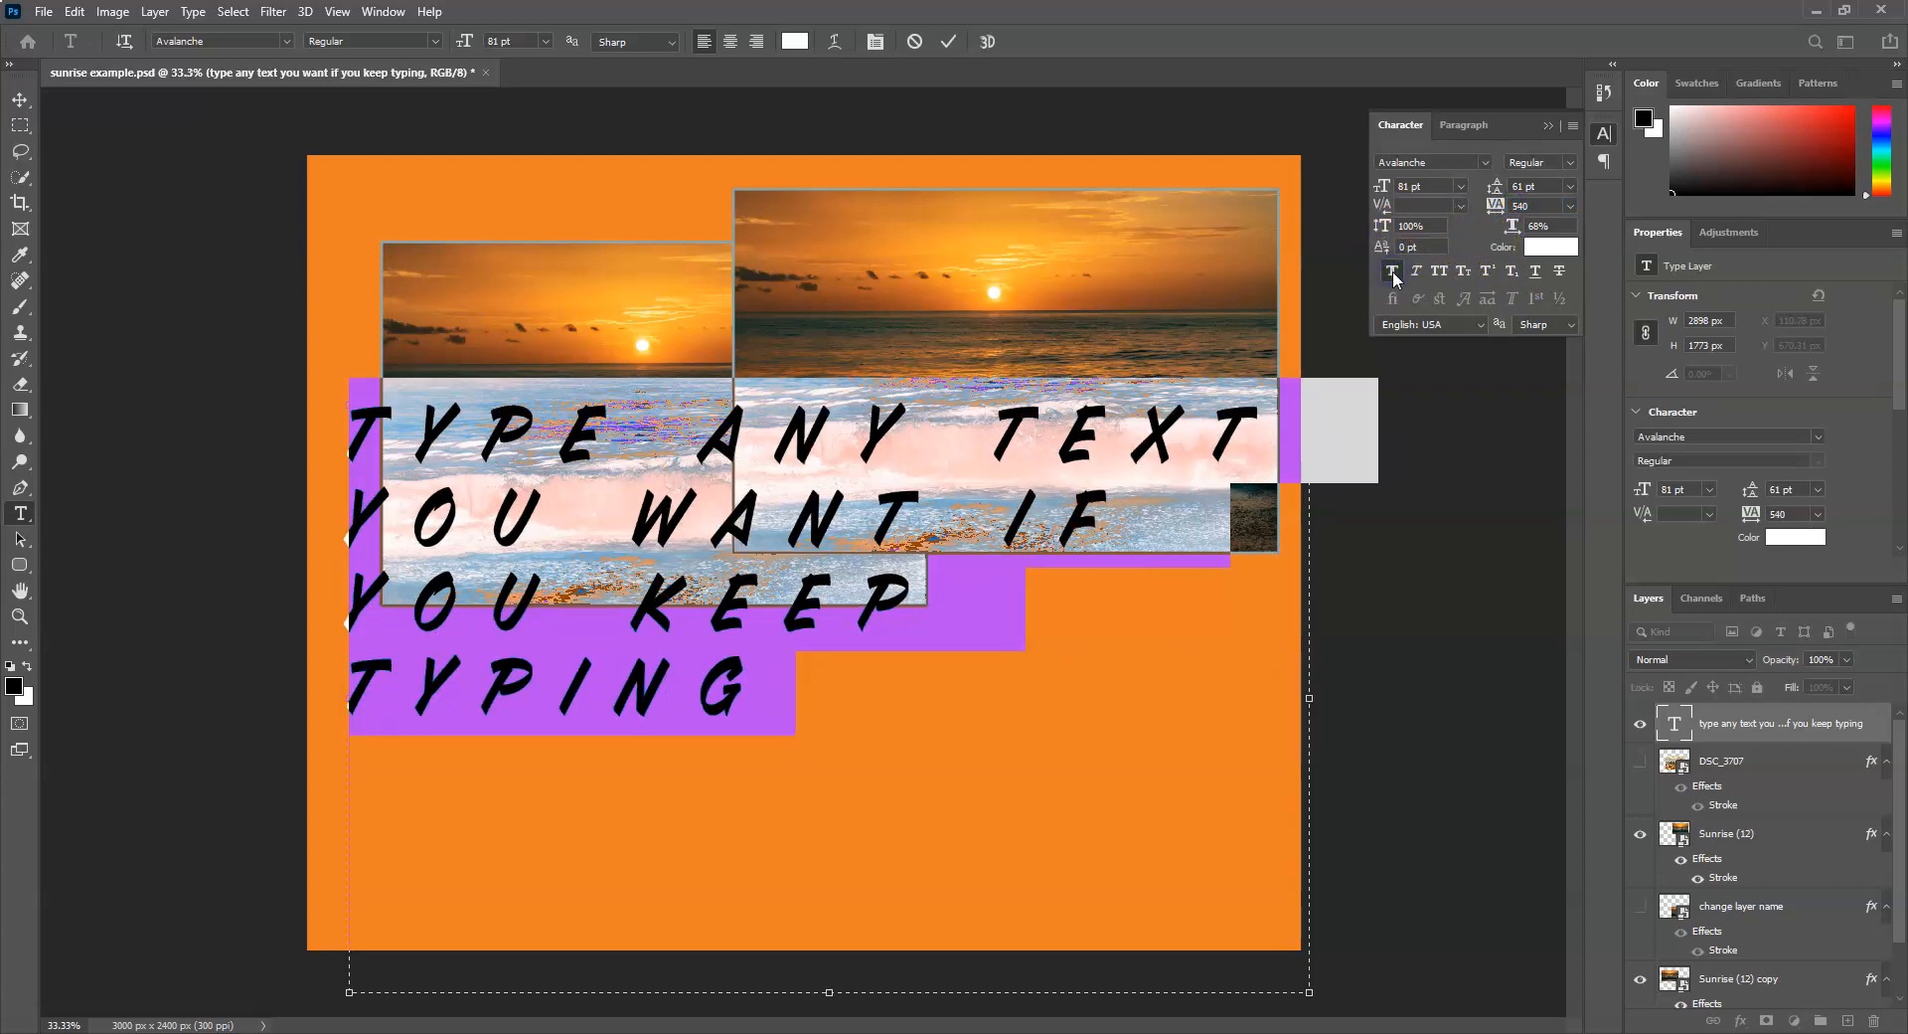
pyautogui.click(1418, 279)
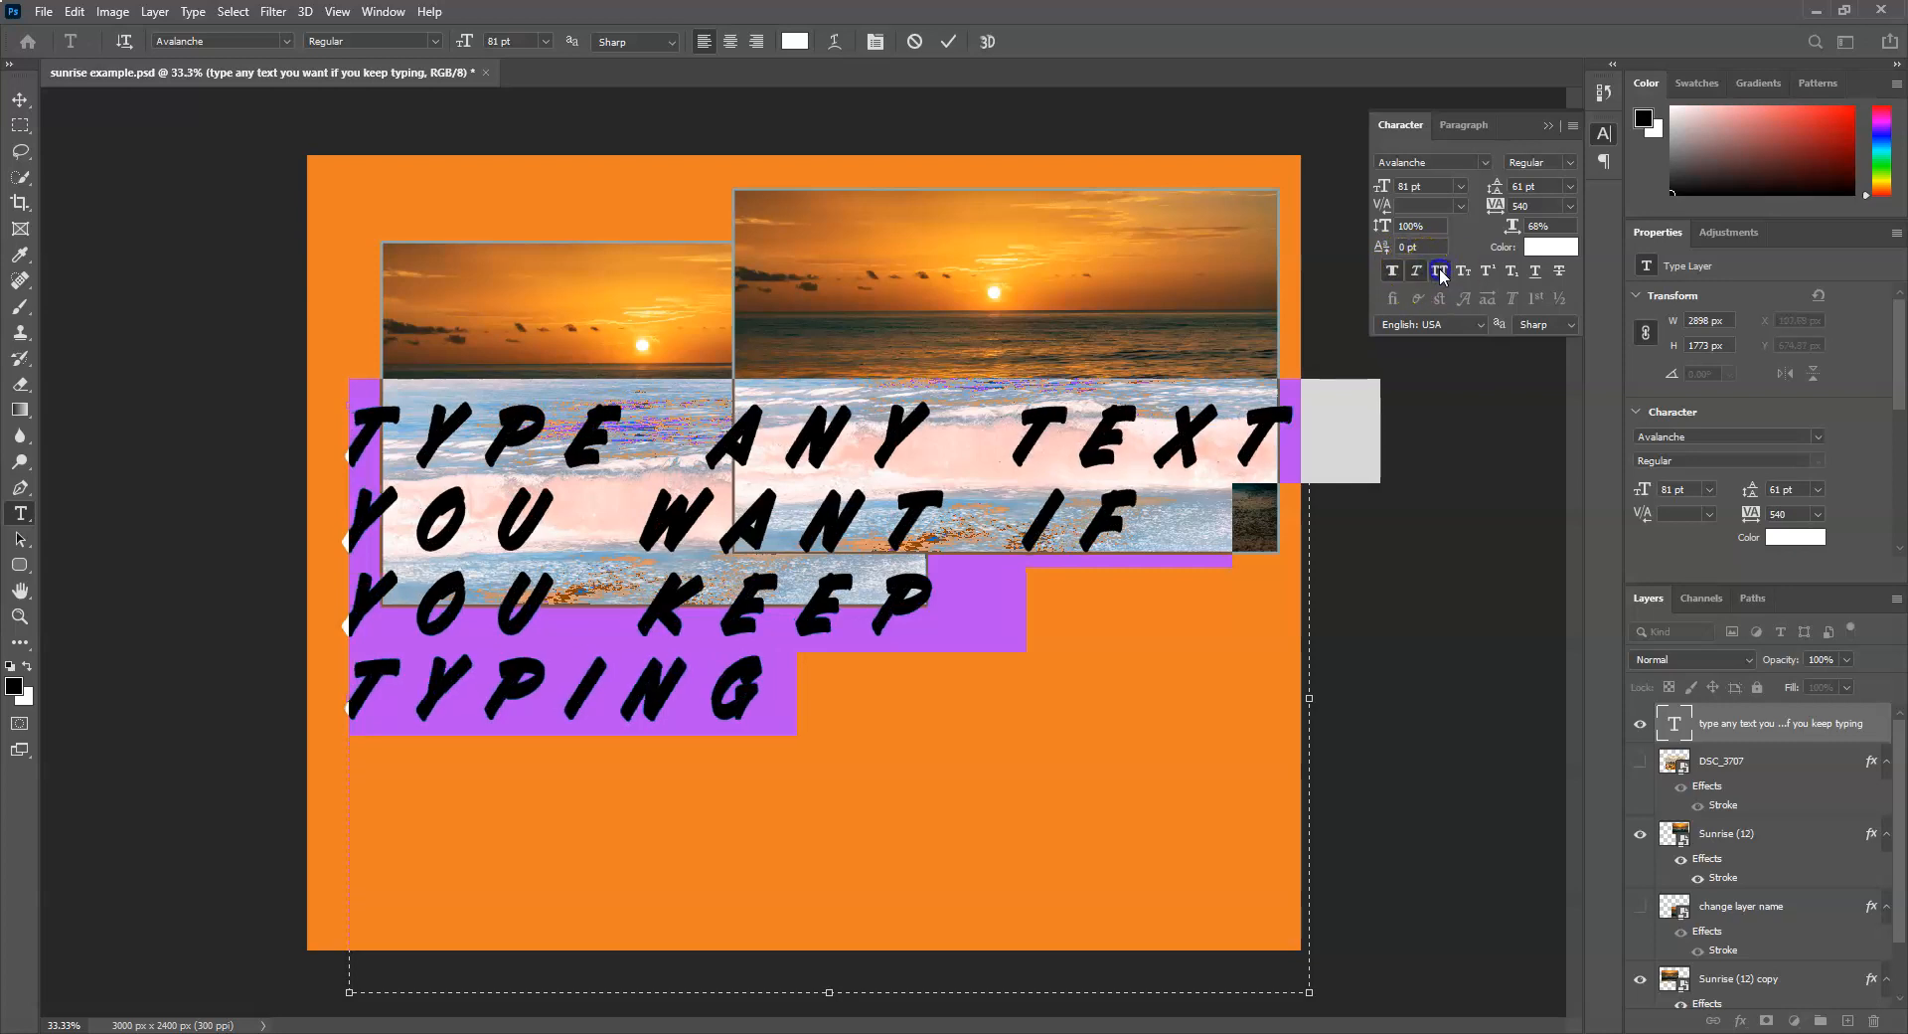
pyautogui.click(1463, 272)
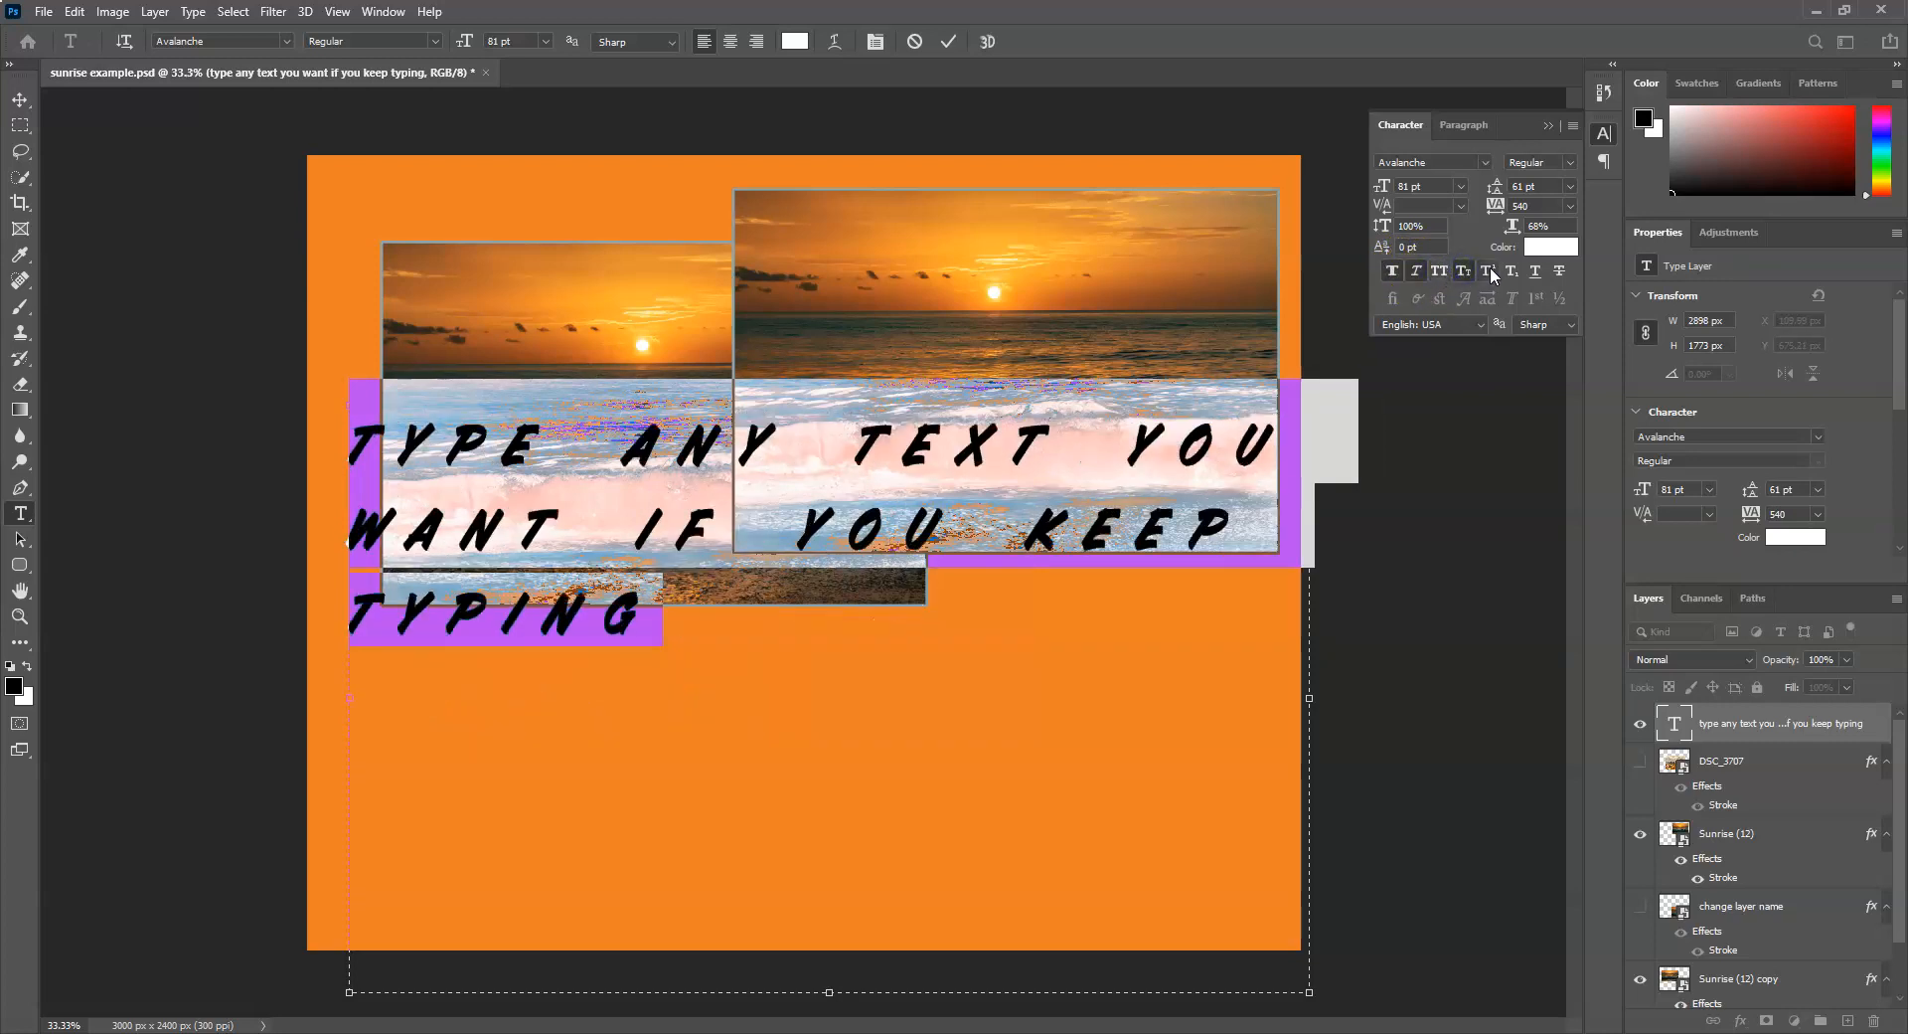
pyautogui.click(1489, 273)
pyautogui.click(1510, 272)
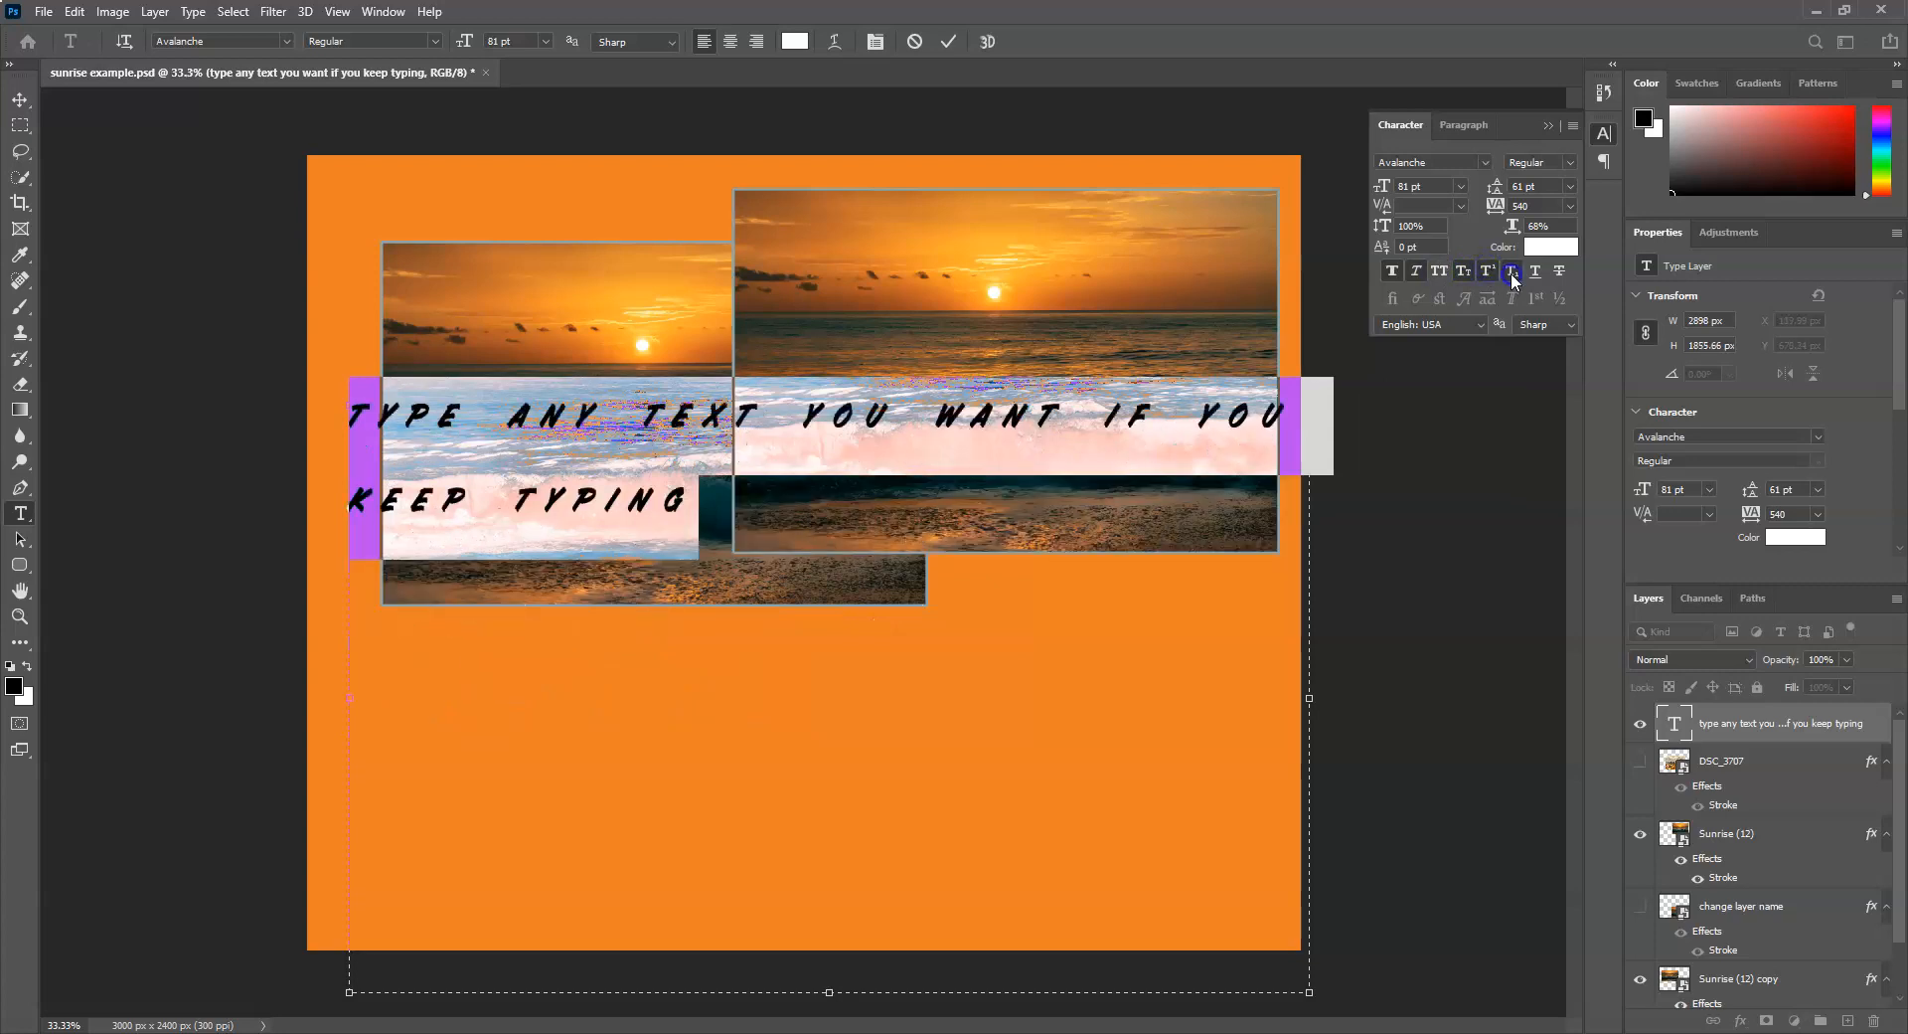
pyautogui.click(1536, 277)
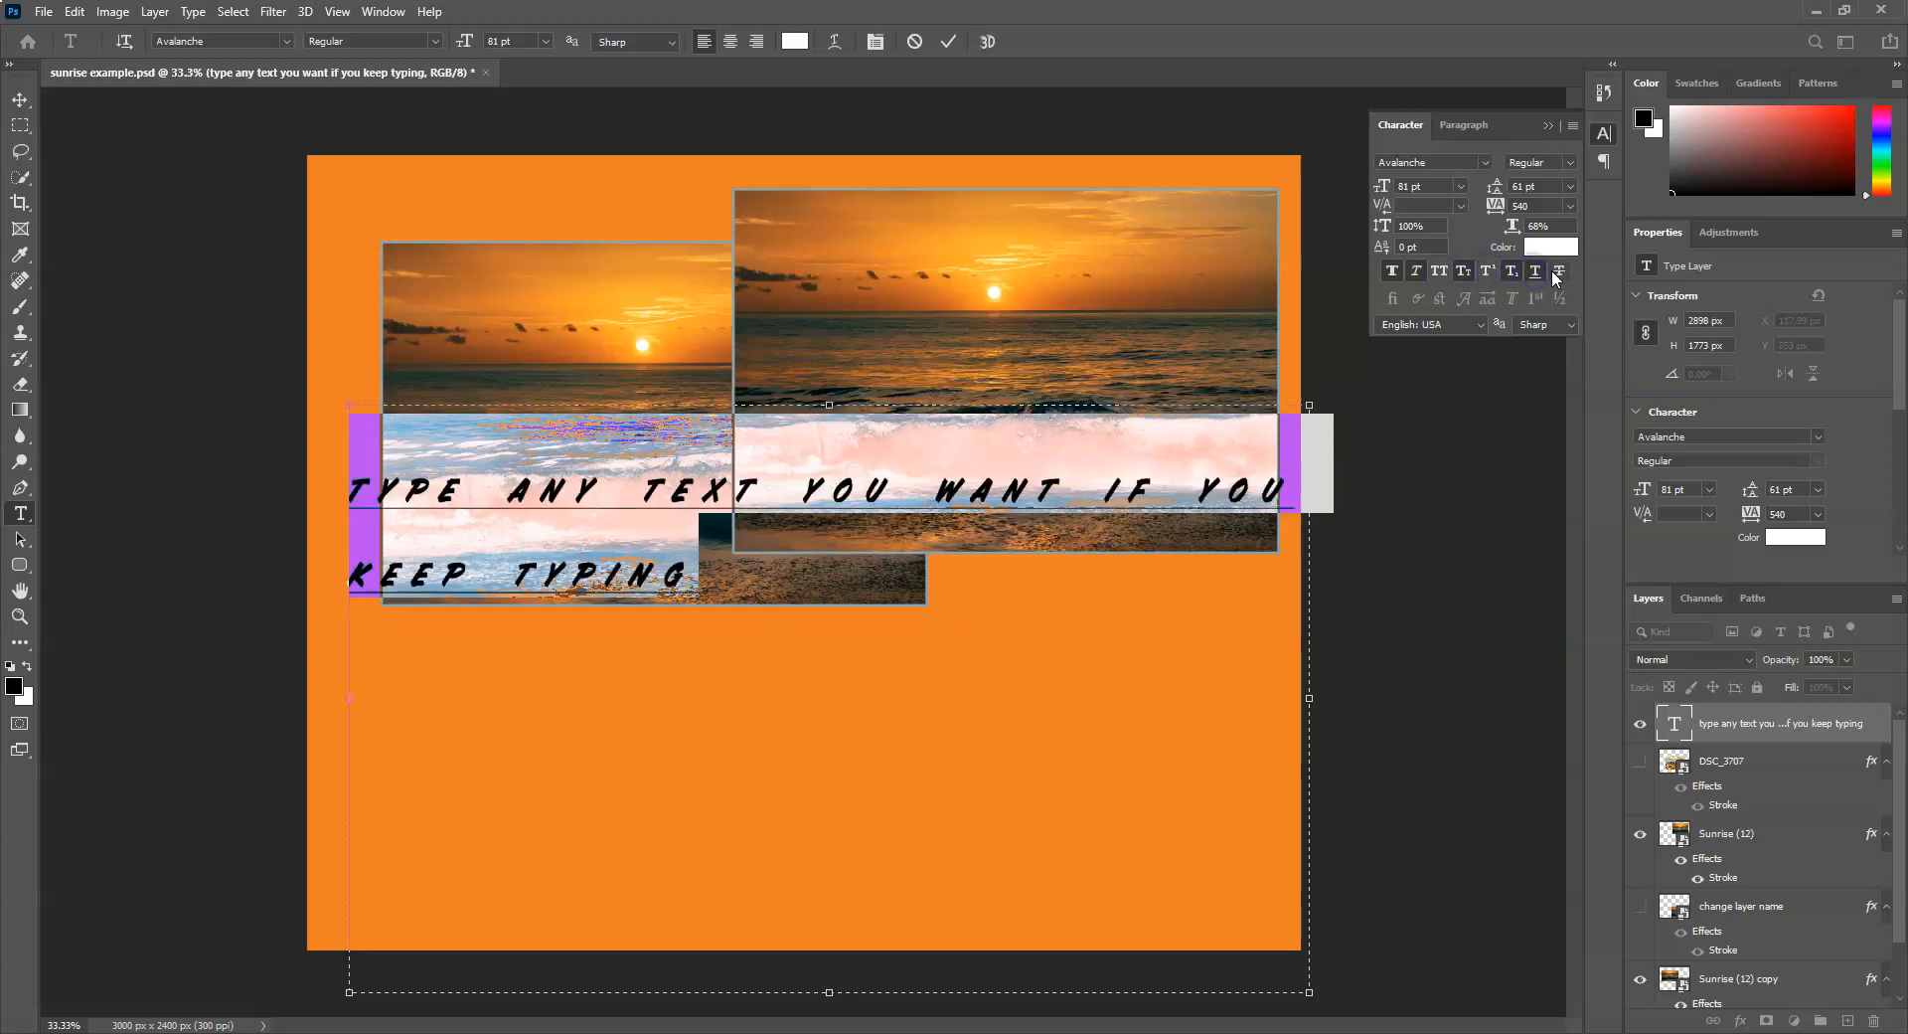
# Turn off faux bold, faux italic, small caps, subscript and underline for the text.
pyautogui.click(1393, 272)
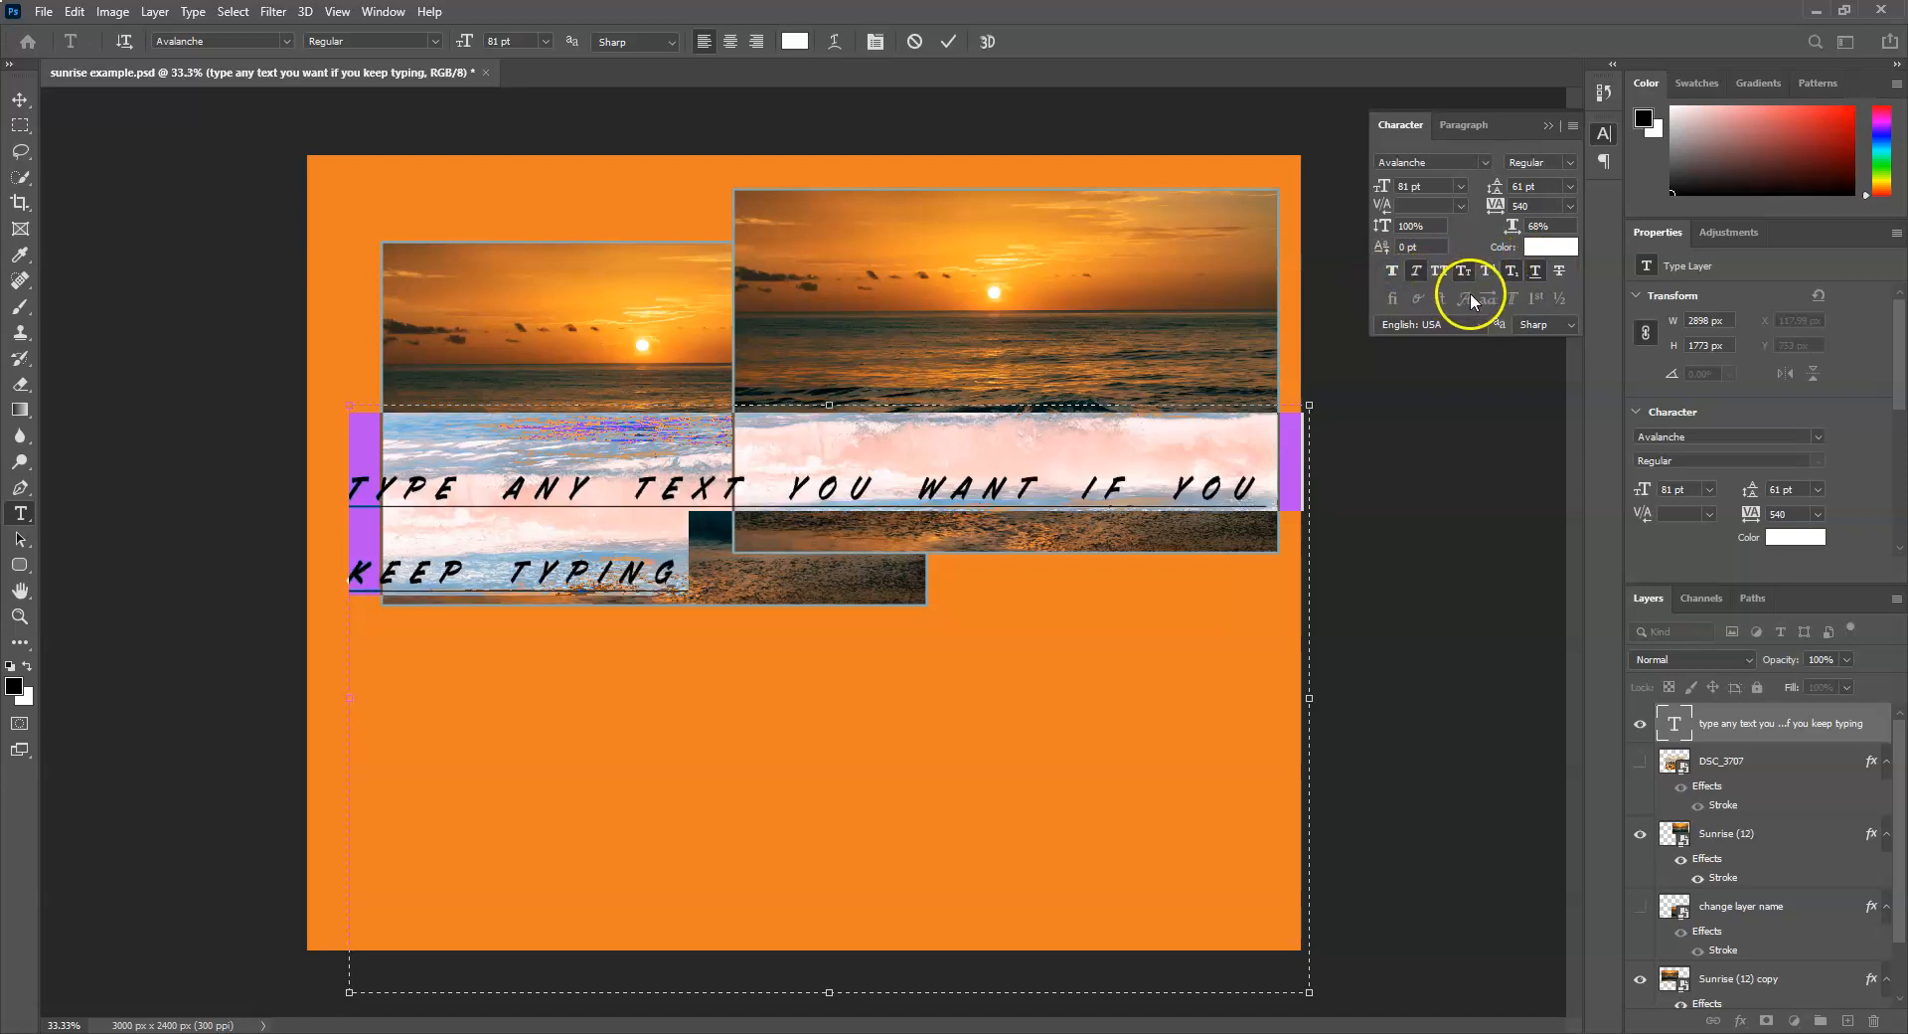
pyautogui.click(1416, 271)
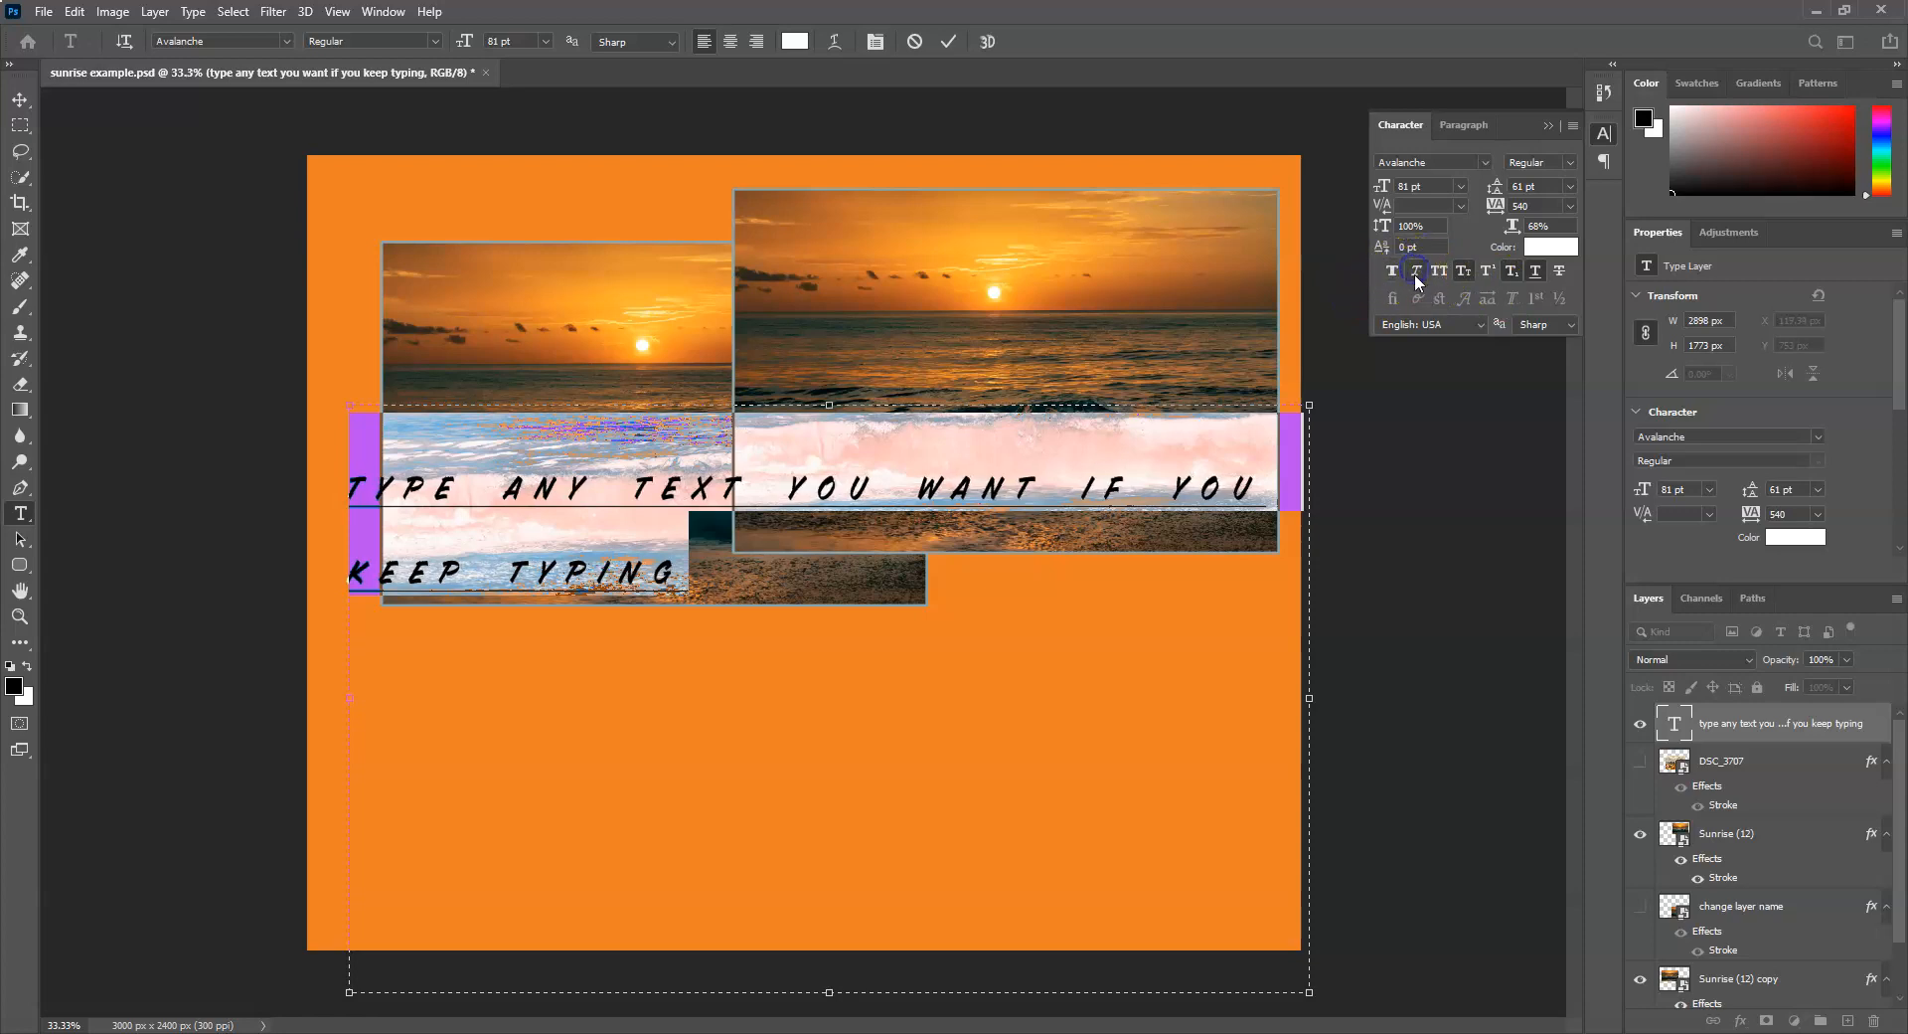
pyautogui.click(1463, 274)
pyautogui.click(1512, 275)
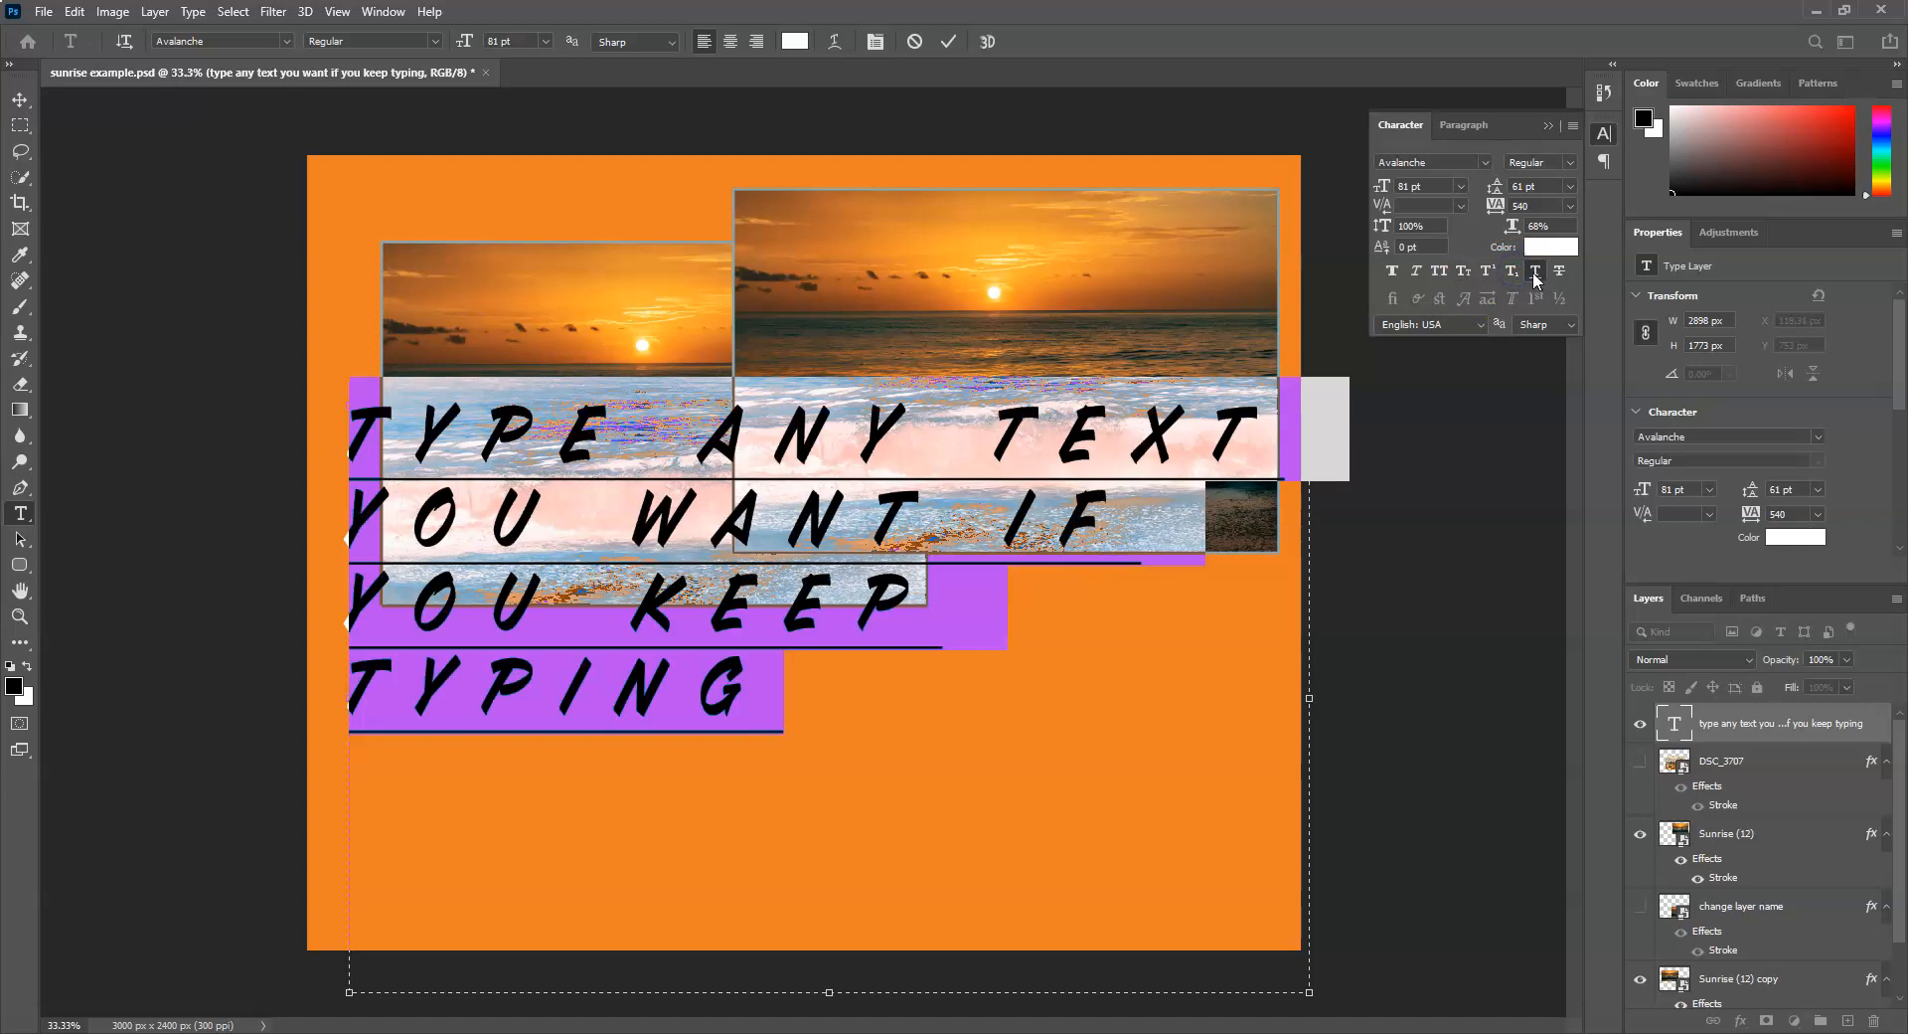
pyautogui.click(1535, 274)
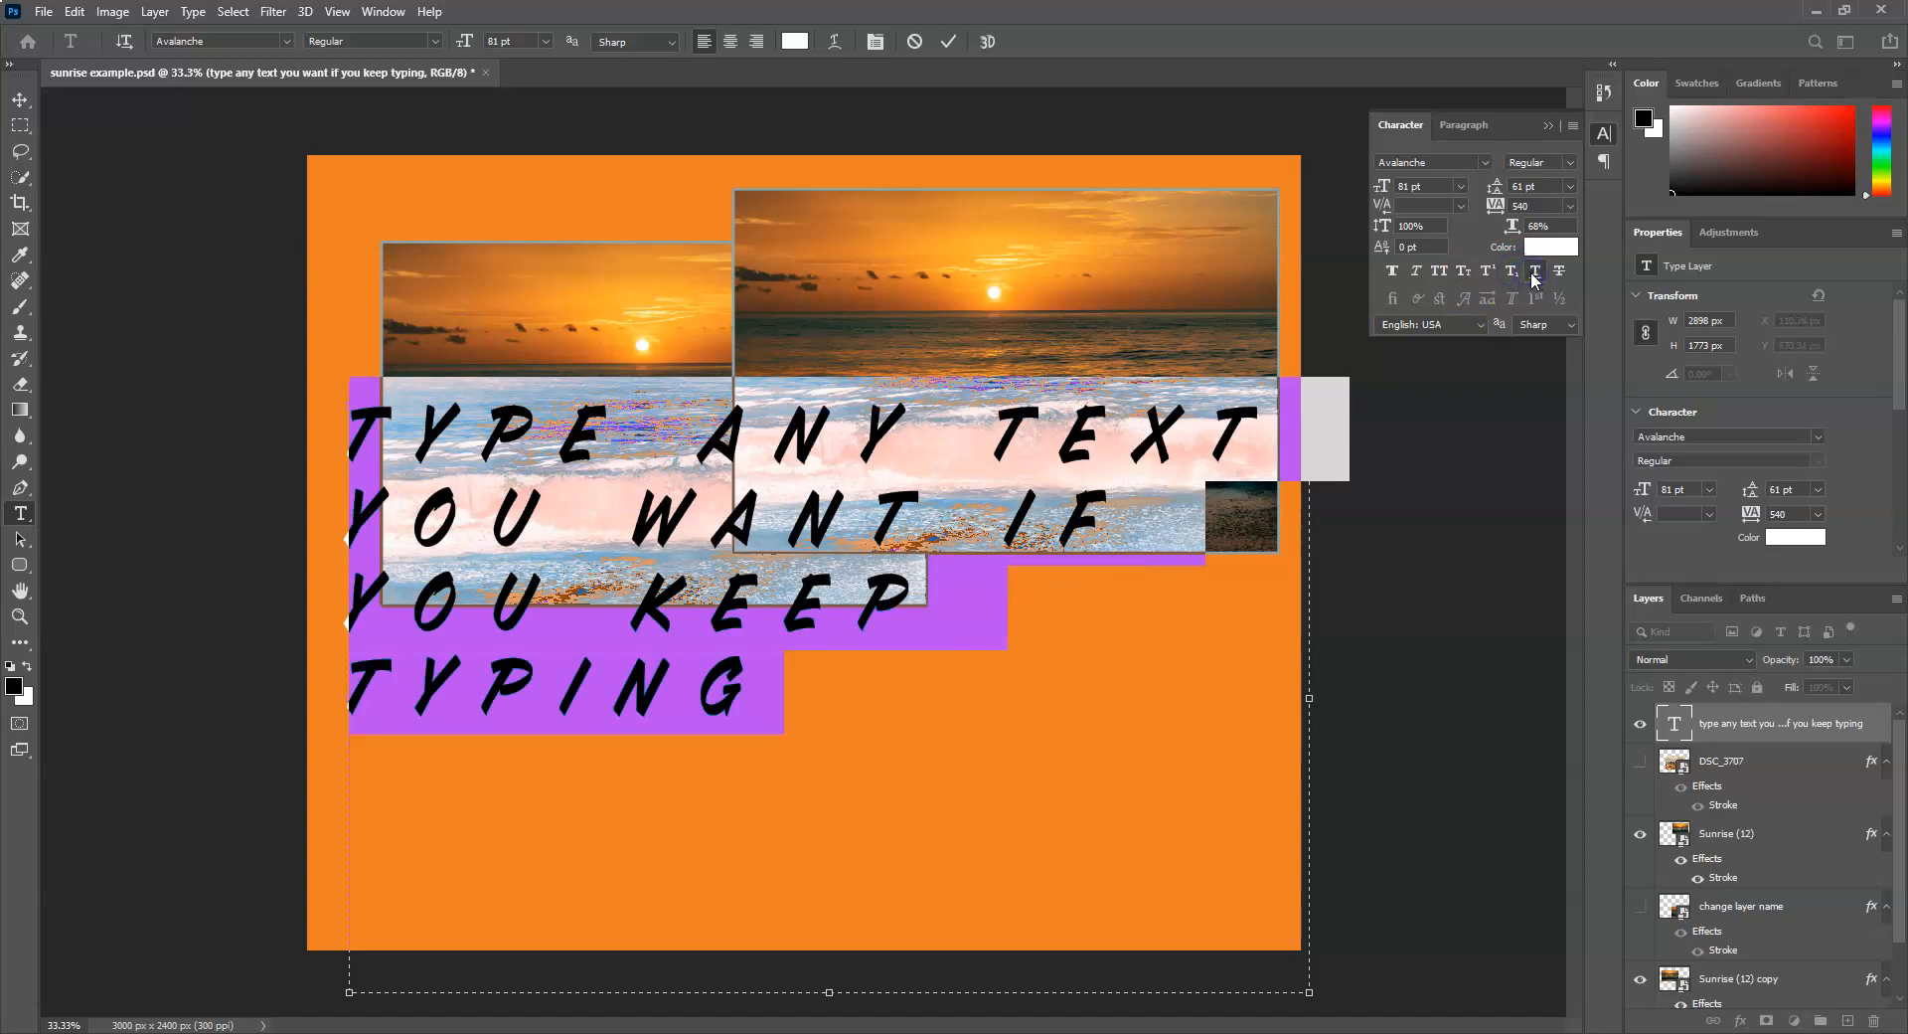
# Apply faux bold, faux italic and small caps to the selected text.
pyautogui.click(1392, 272)
pyautogui.click(1418, 273)
pyautogui.click(1460, 271)
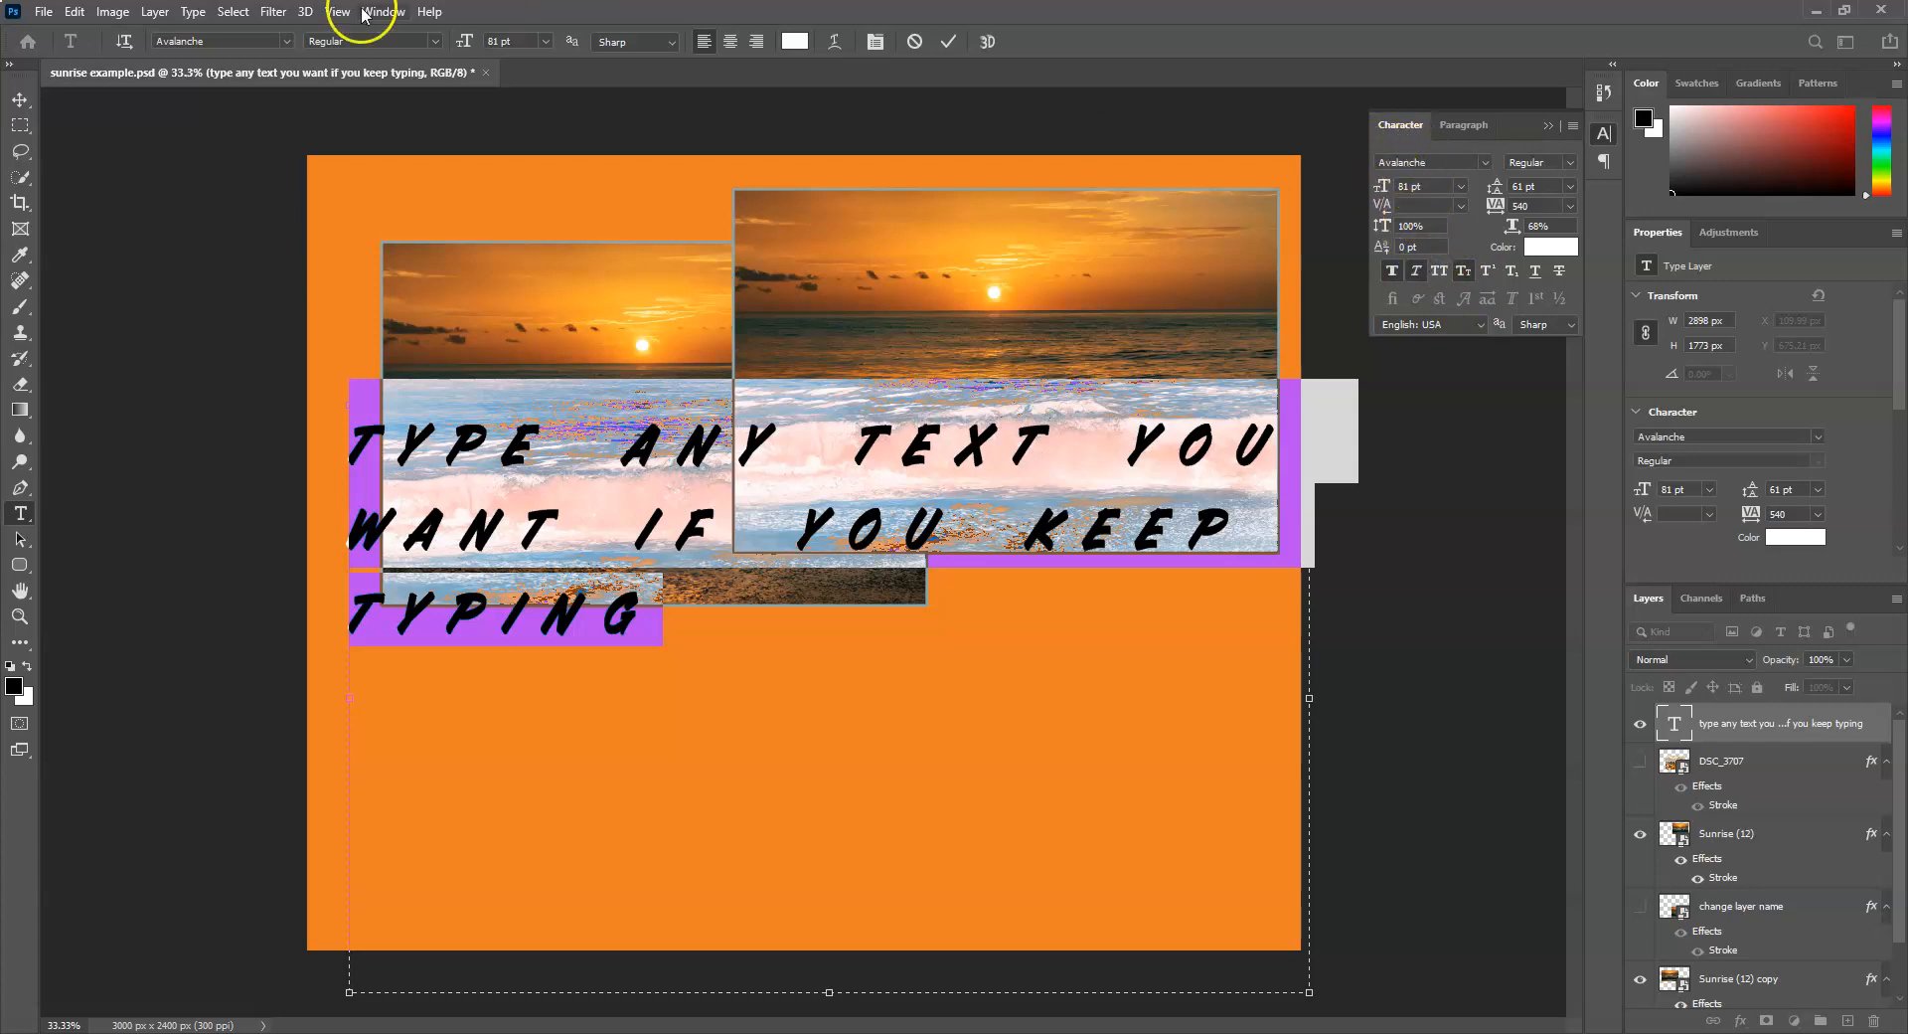
# Browse and preview the available fonts on the selected text, and set its font to Mongolian Baiti.
pyautogui.click(286, 42)
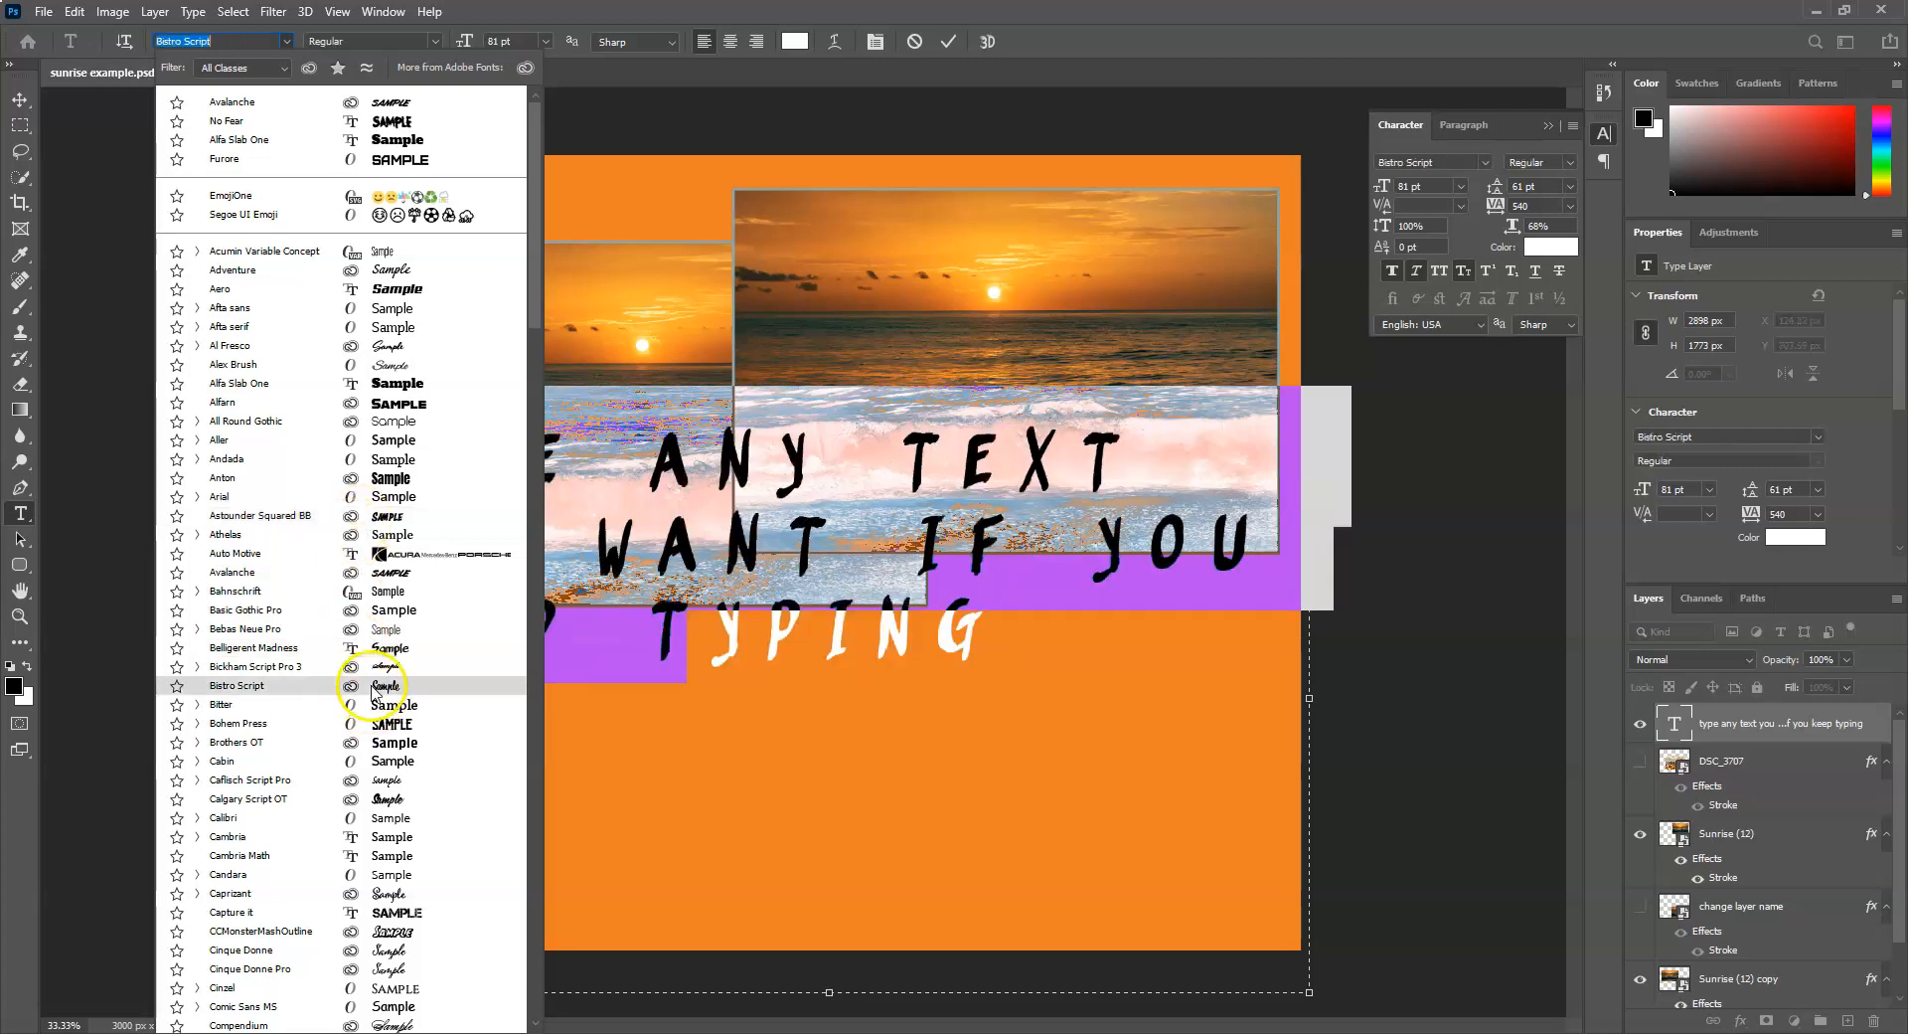
pyautogui.scroll(-7, 374, 696)
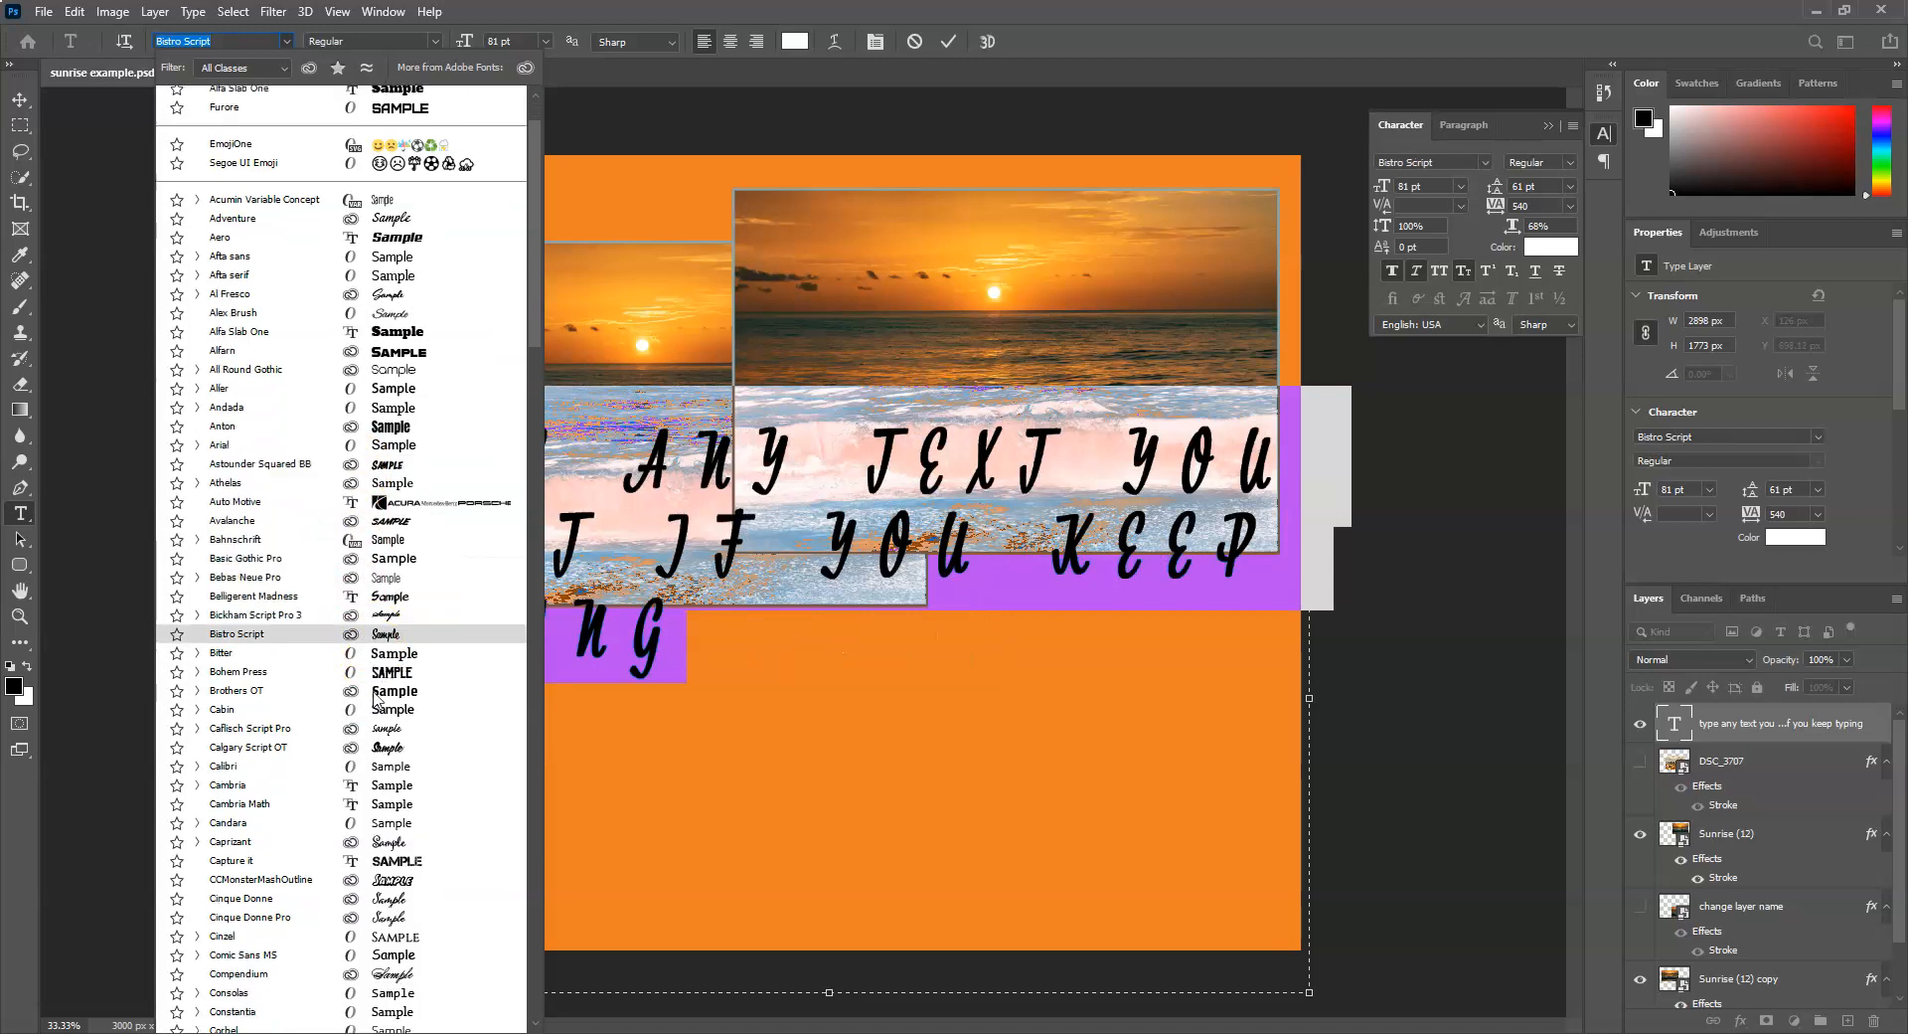
pyautogui.scroll(-4, 374, 696)
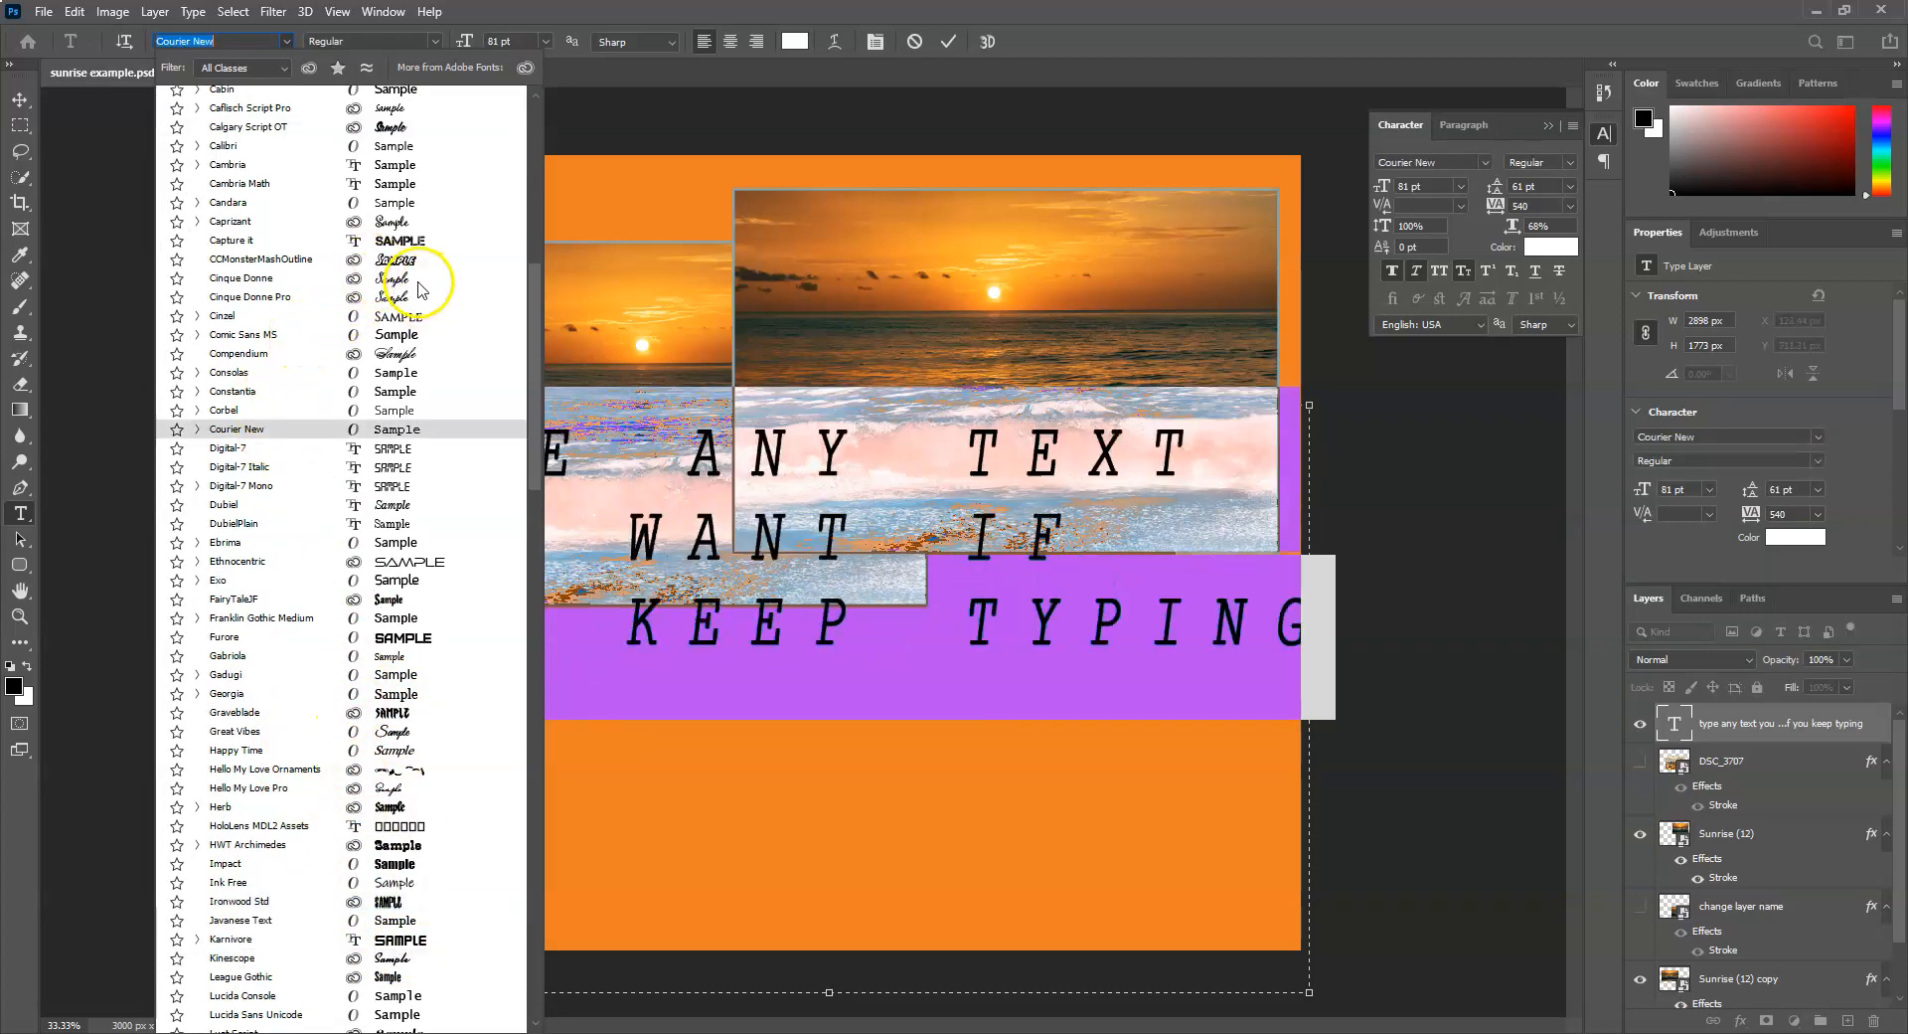
pyautogui.scroll(1, 422, 296)
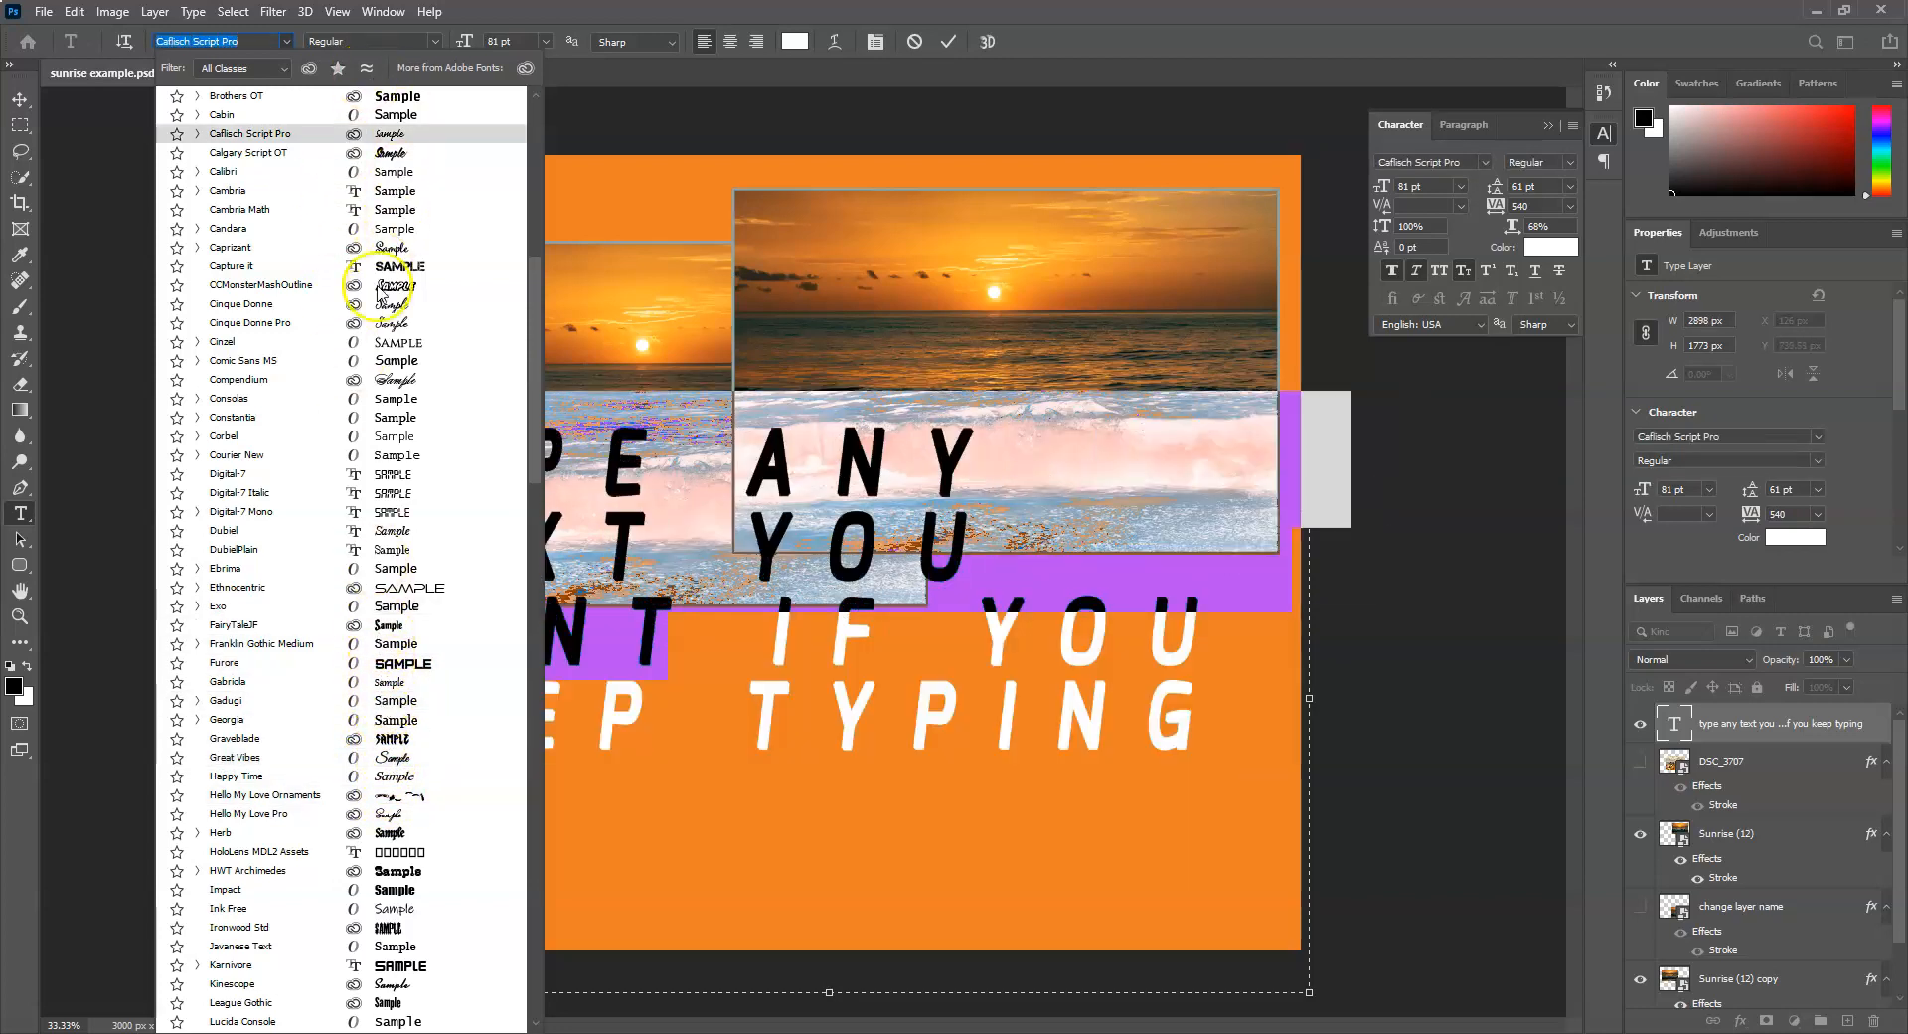
pyautogui.scroll(-3, 378, 328)
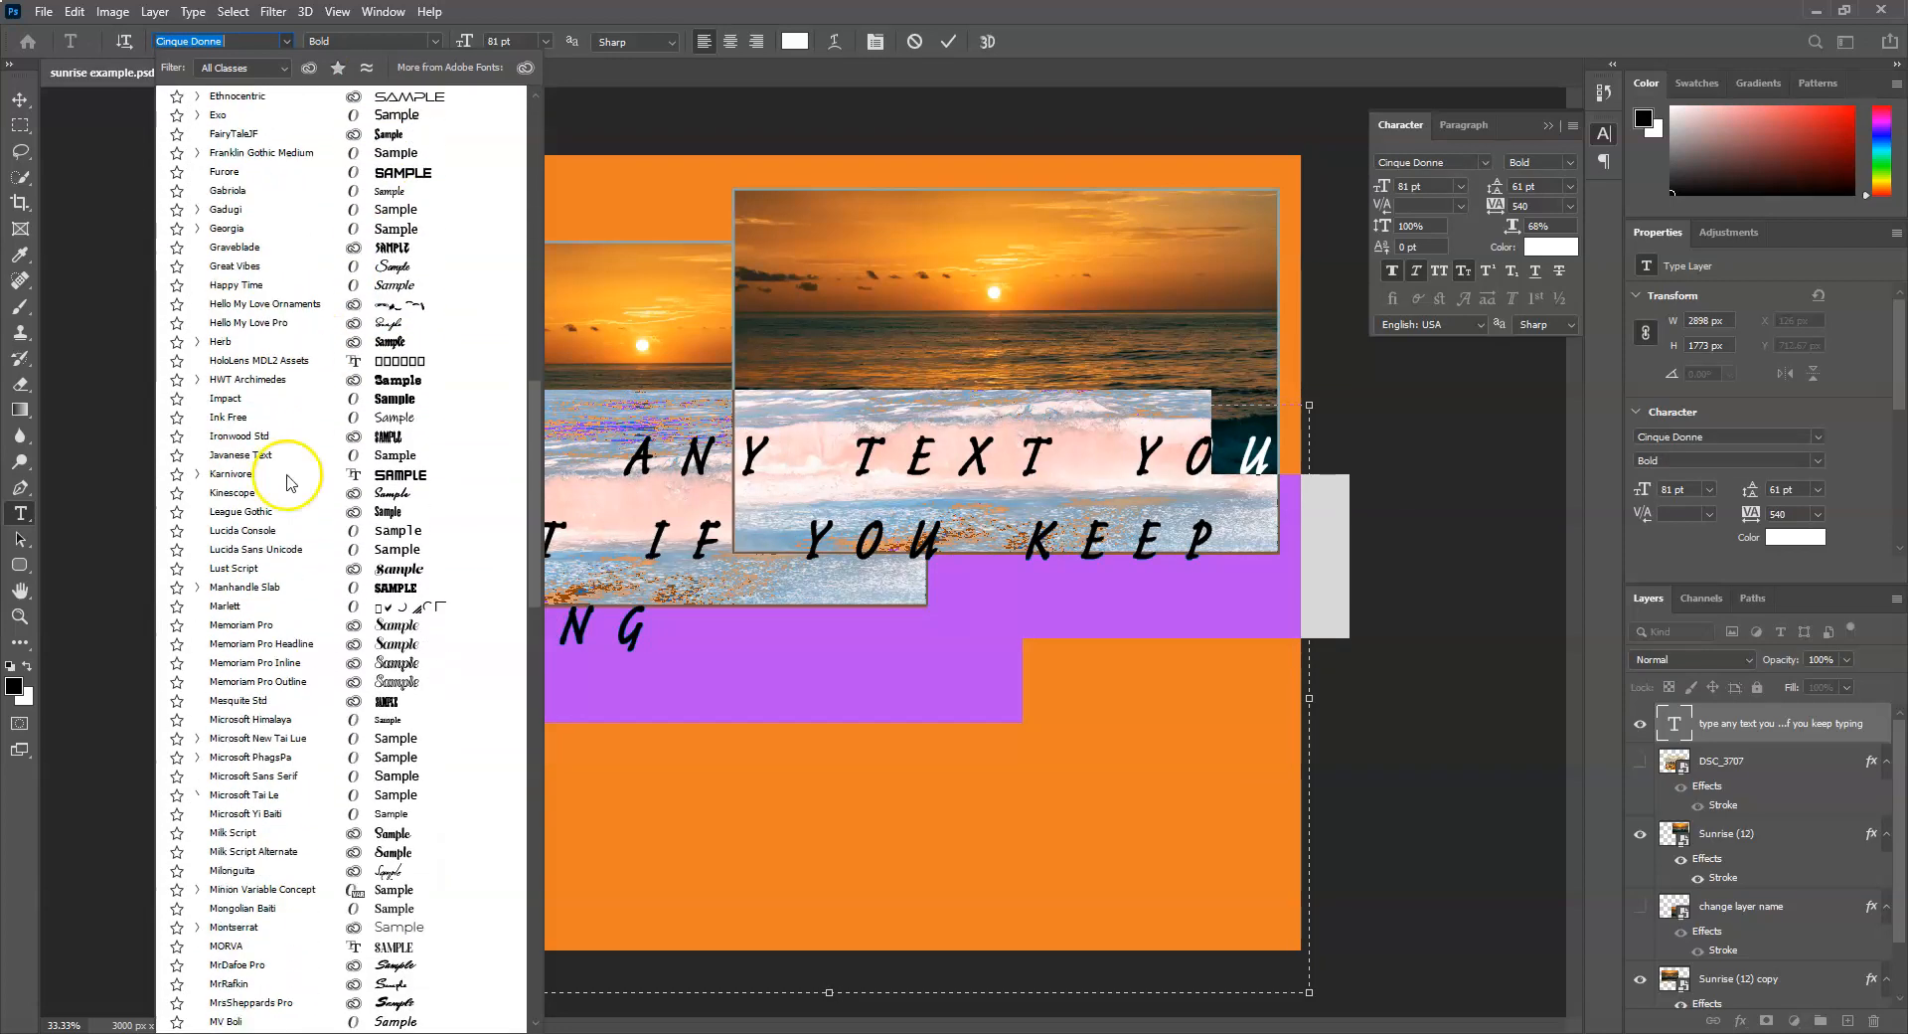
pyautogui.scroll(-3, 377, 358)
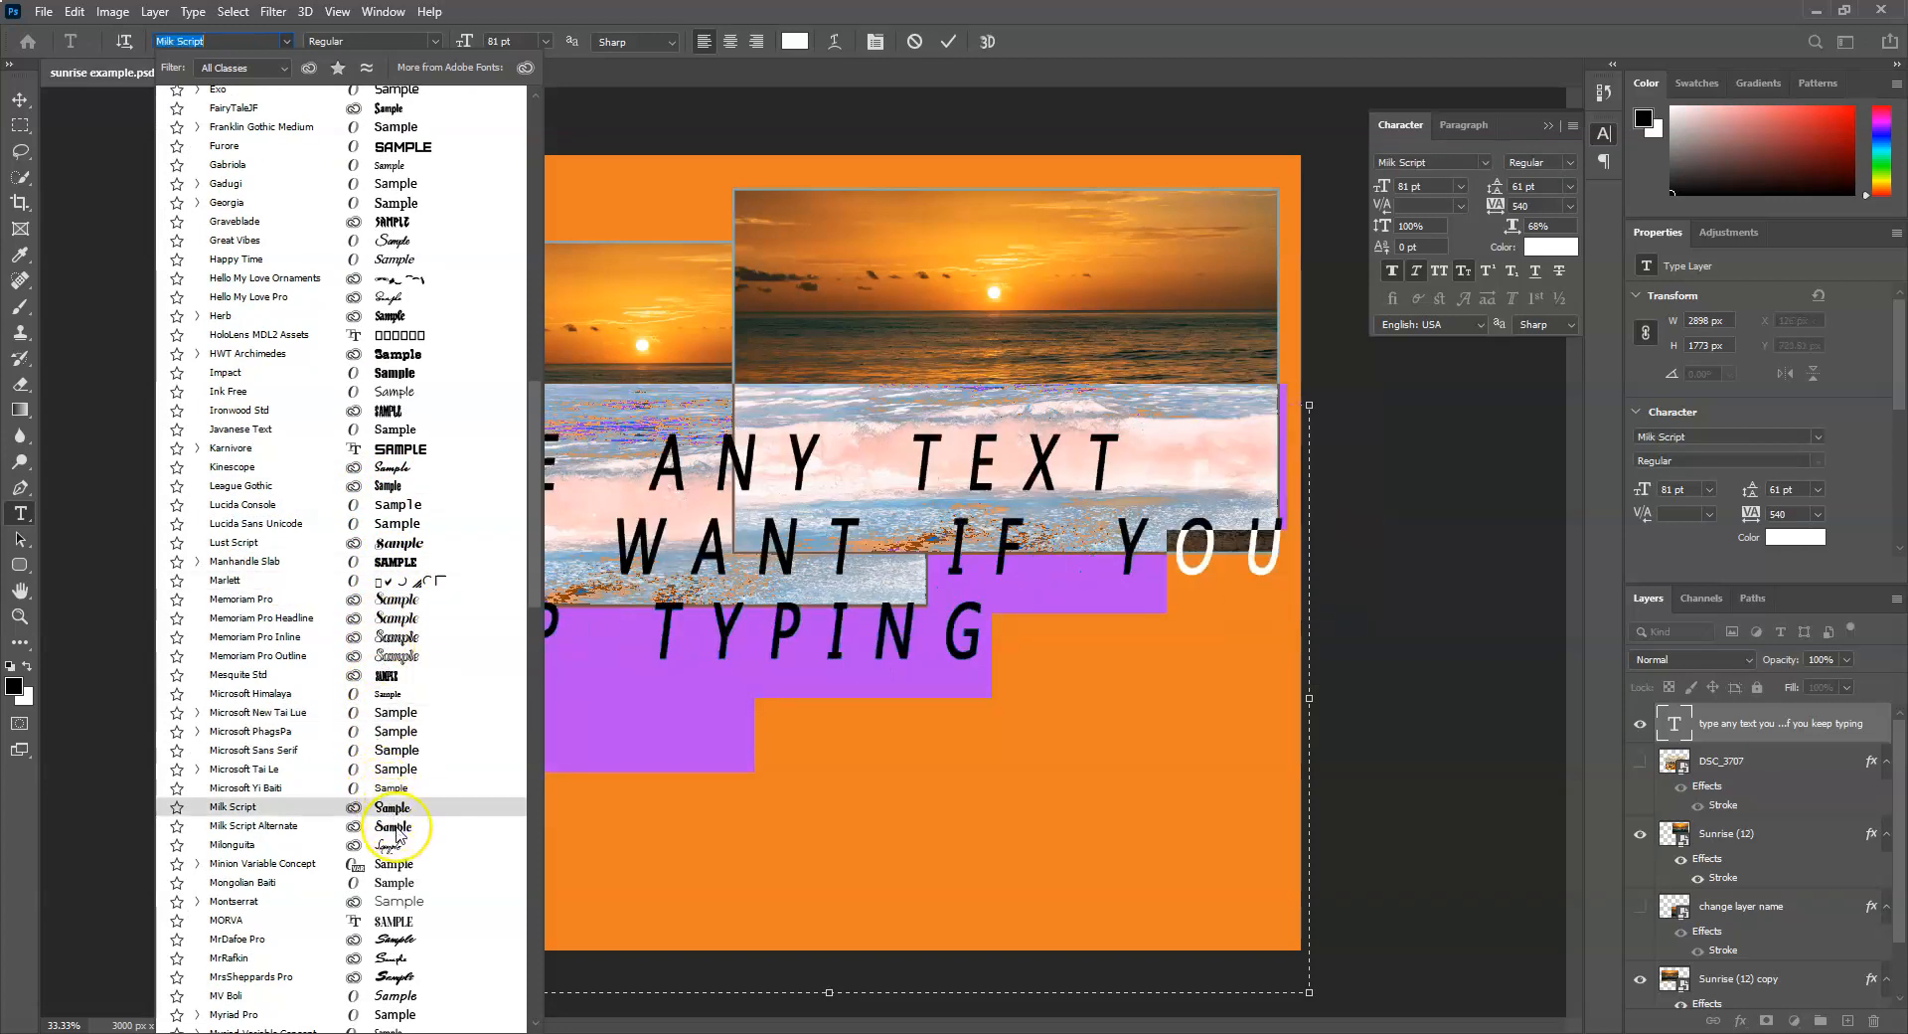
pyautogui.click(387, 885)
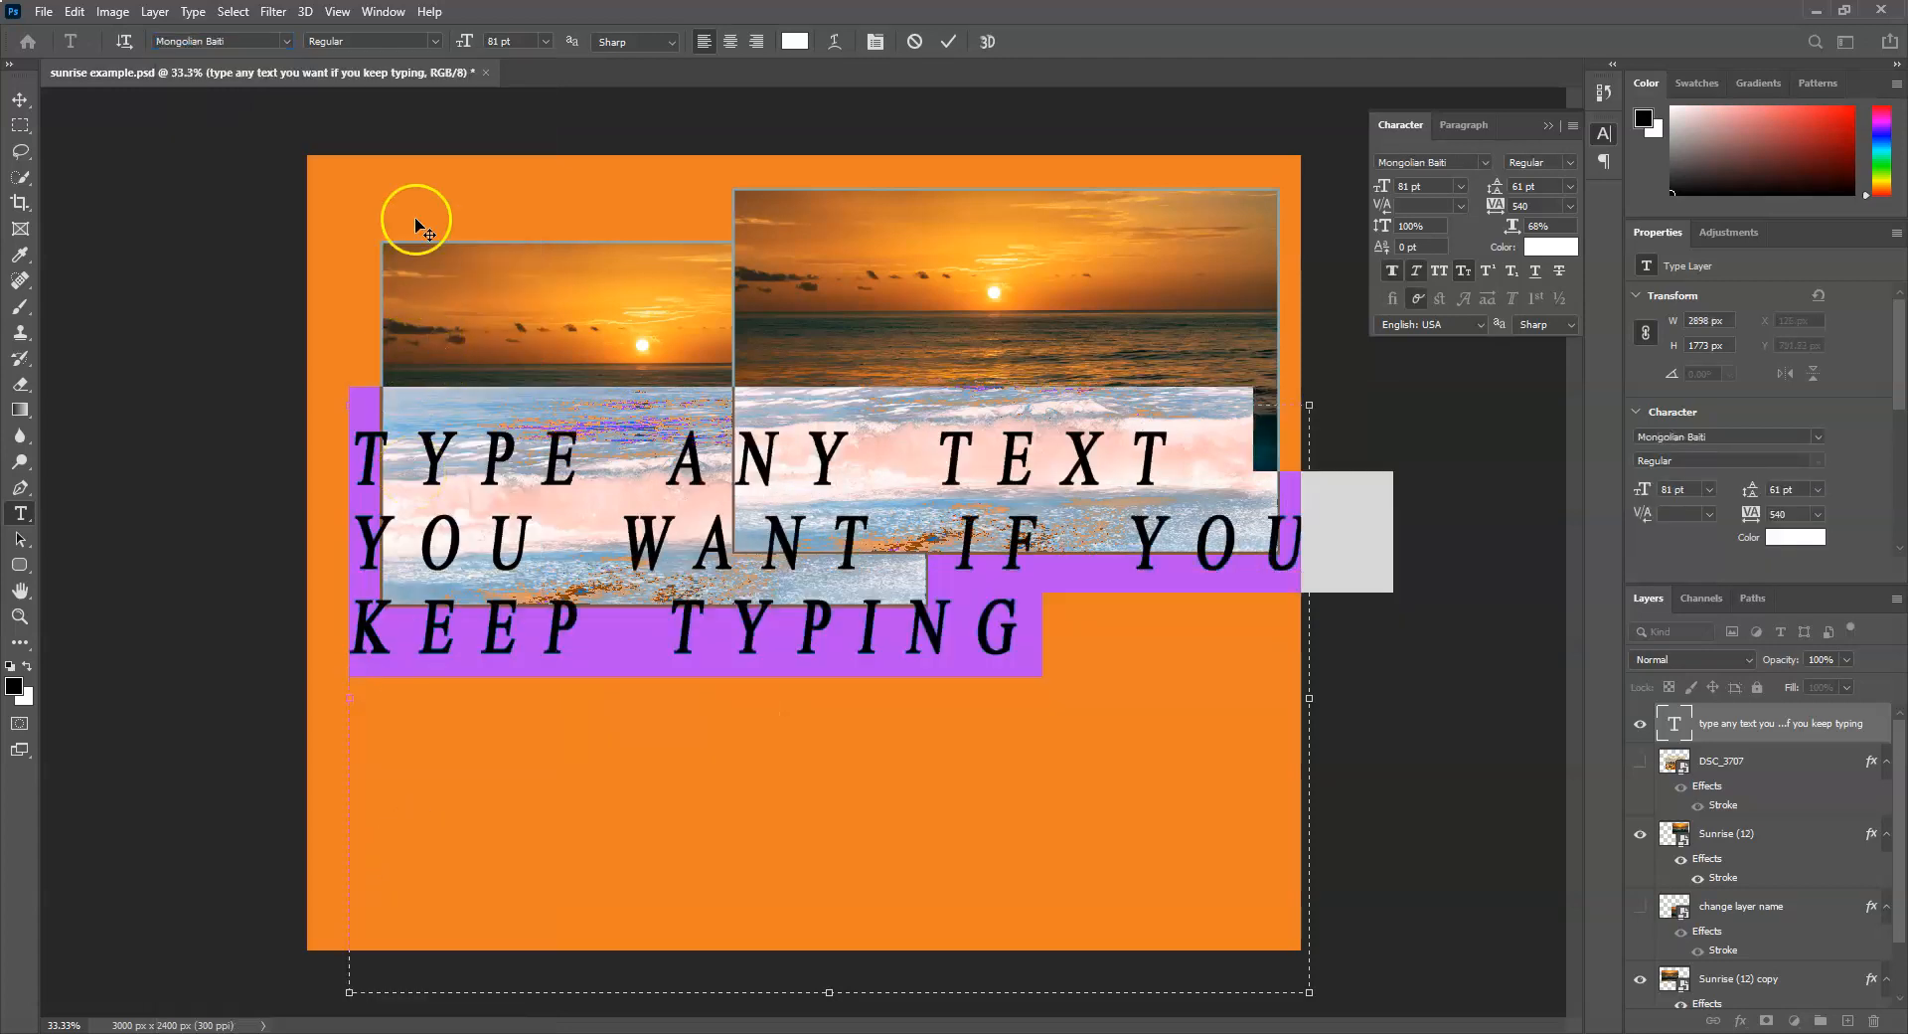
# Check which font styles are available for the text's font.
pyautogui.click(436, 41)
pyautogui.click(436, 42)
pyautogui.click(437, 44)
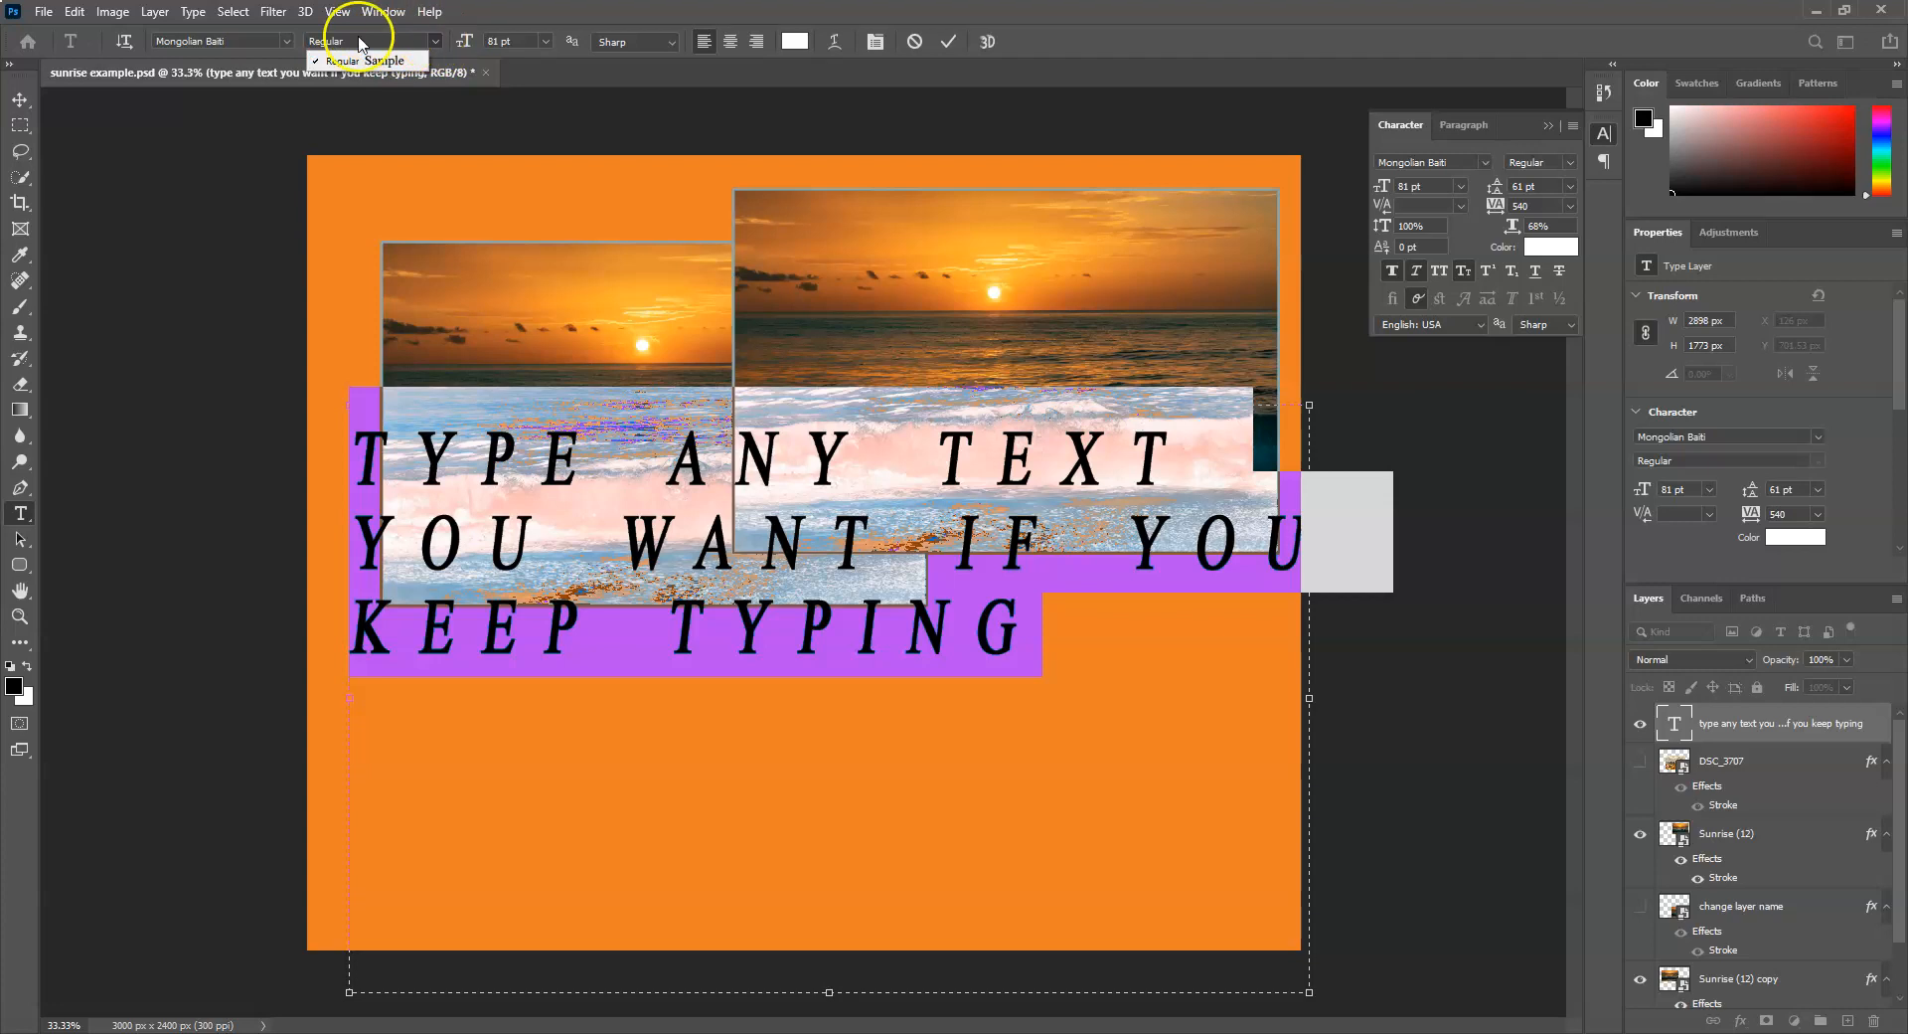
pyautogui.click(434, 41)
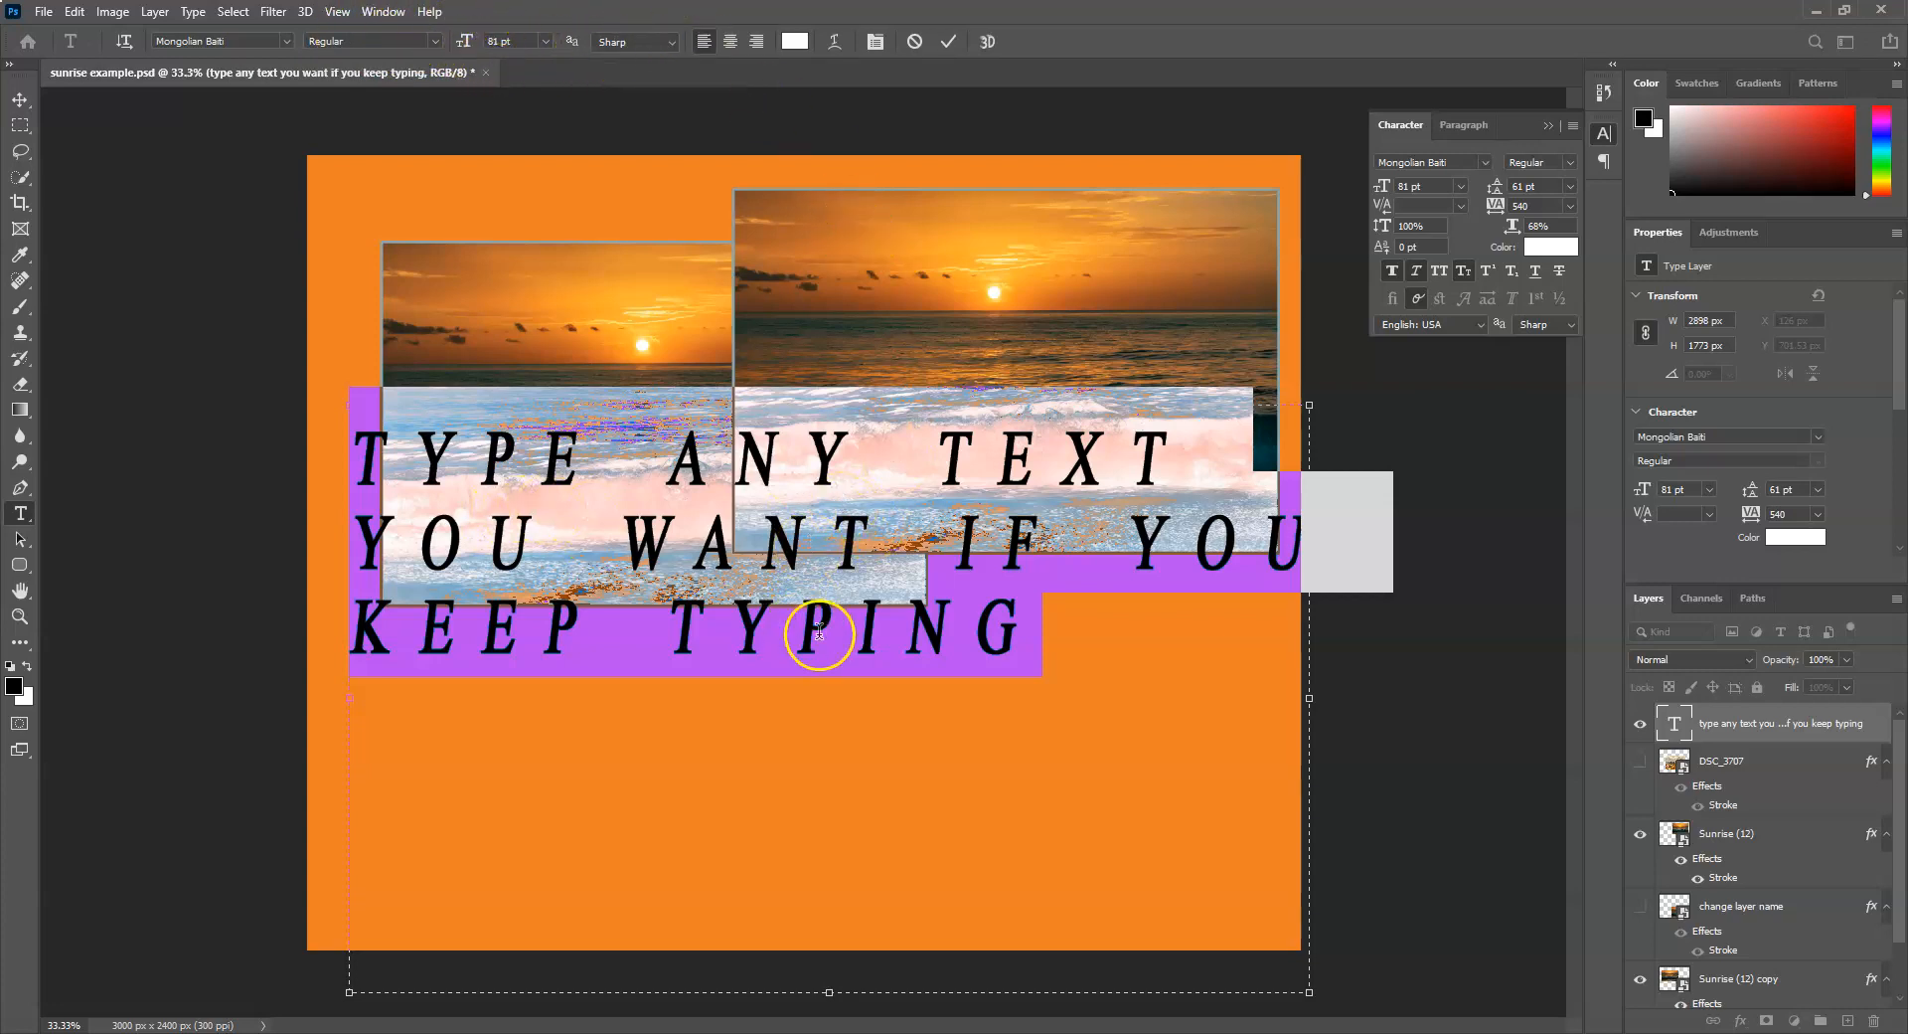
# Commit the text edit and move the text block down below the two sunset photos.
pyautogui.click(1129, 690)
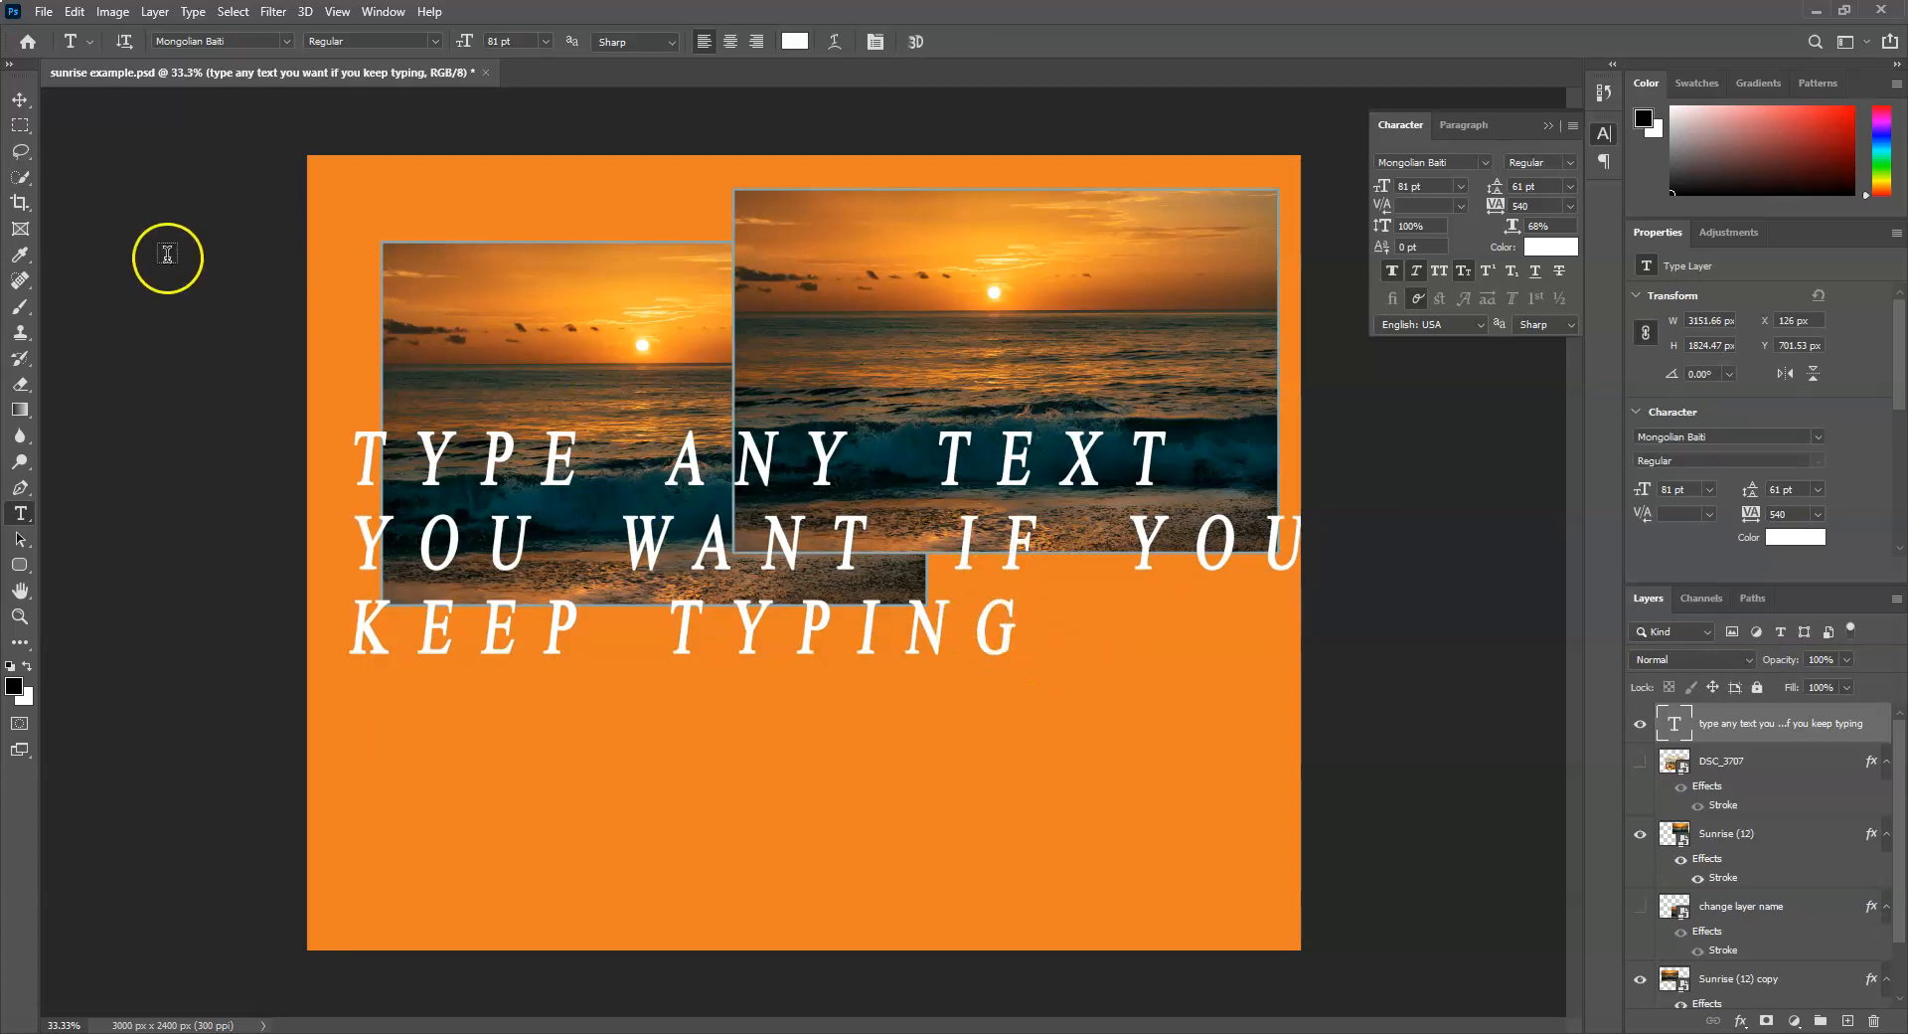
pyautogui.click(17, 98)
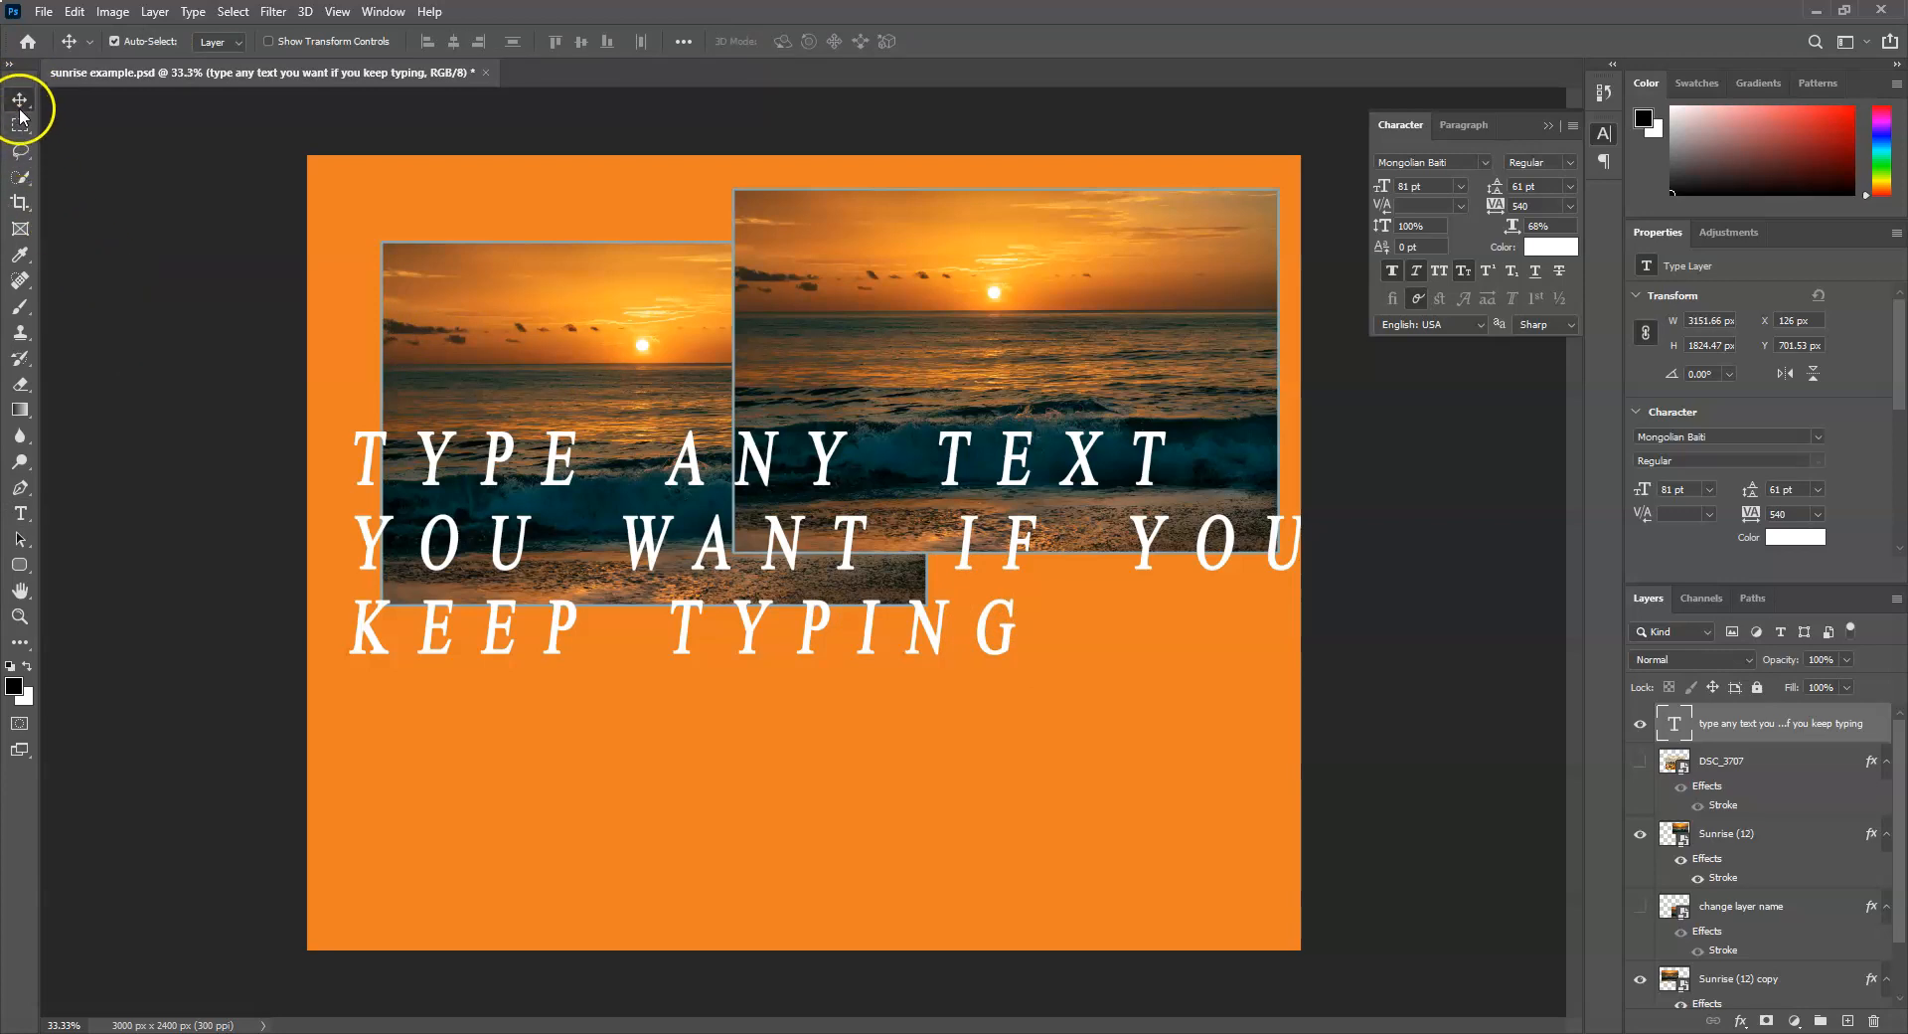
pyautogui.moveTo(654, 554); pyautogui.dragTo(685, 740)
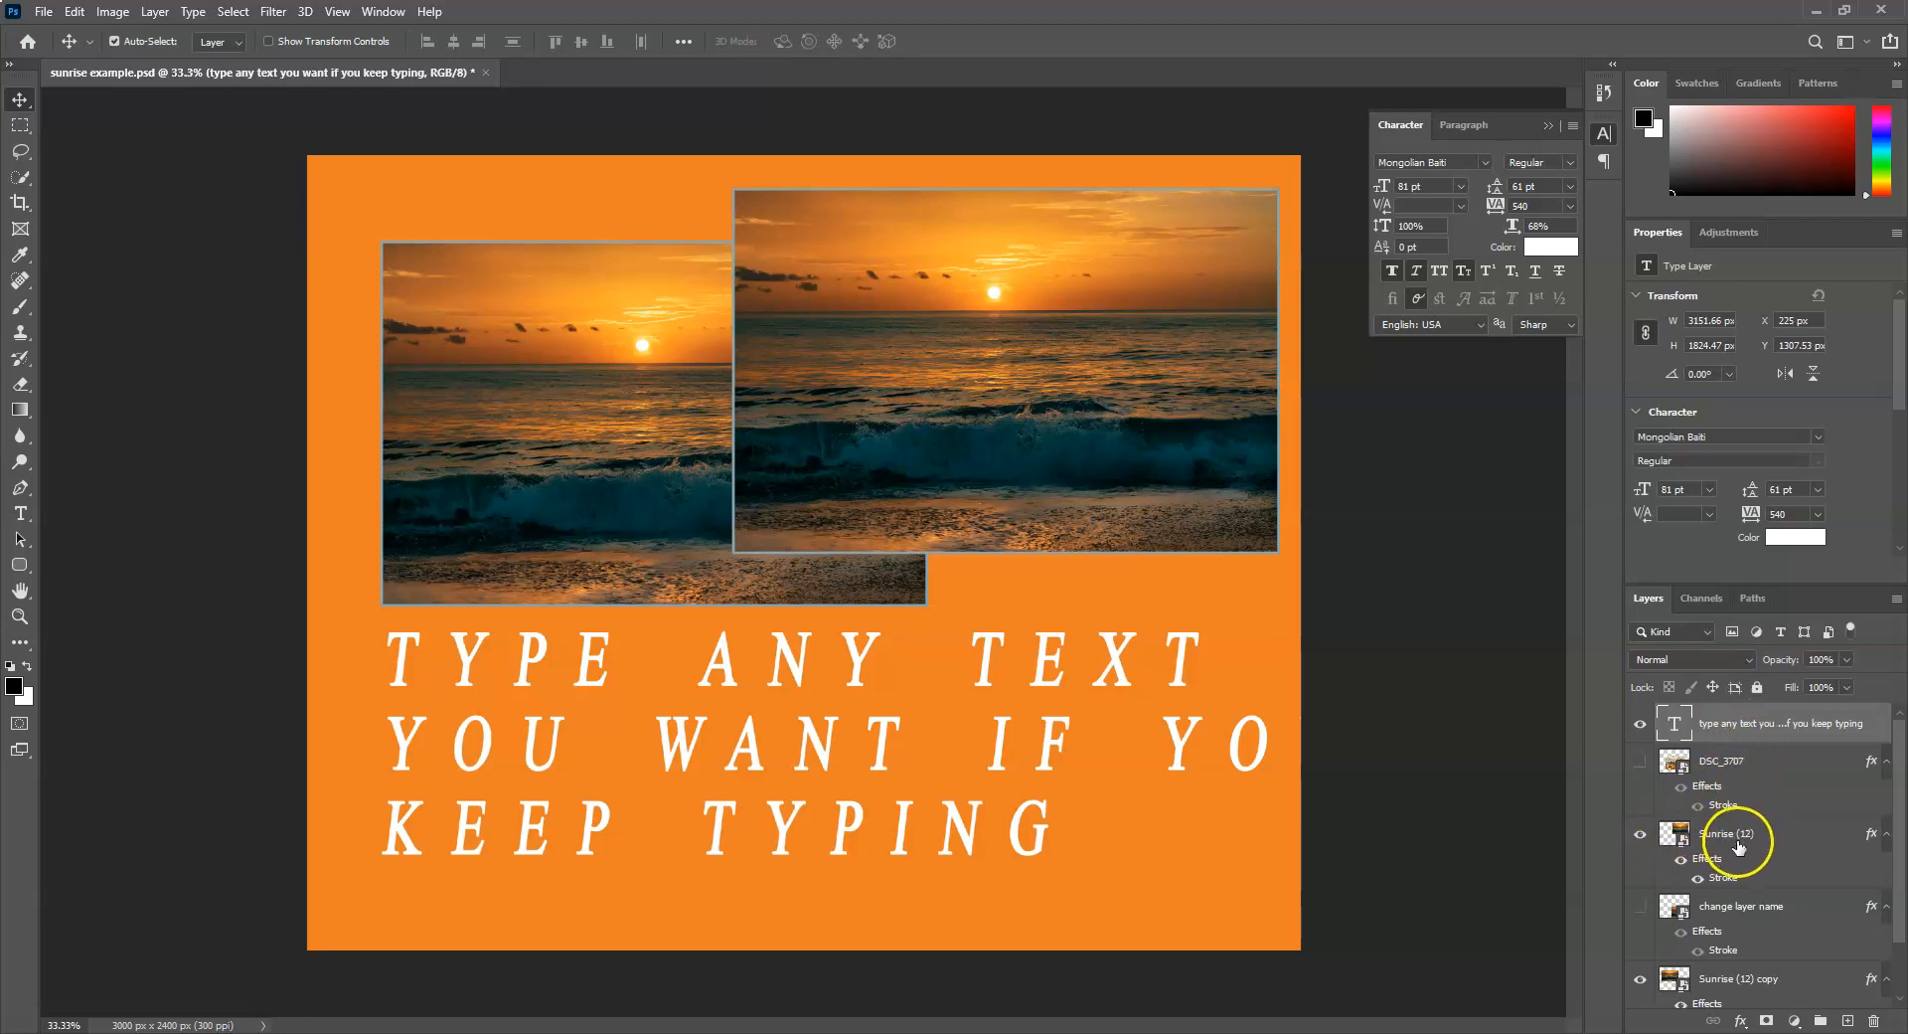
# Try the DSC_3707 layer's stroke effect on the text layer, and remove the effect from the text.
pyautogui.scroll(-1, 1749, 904)
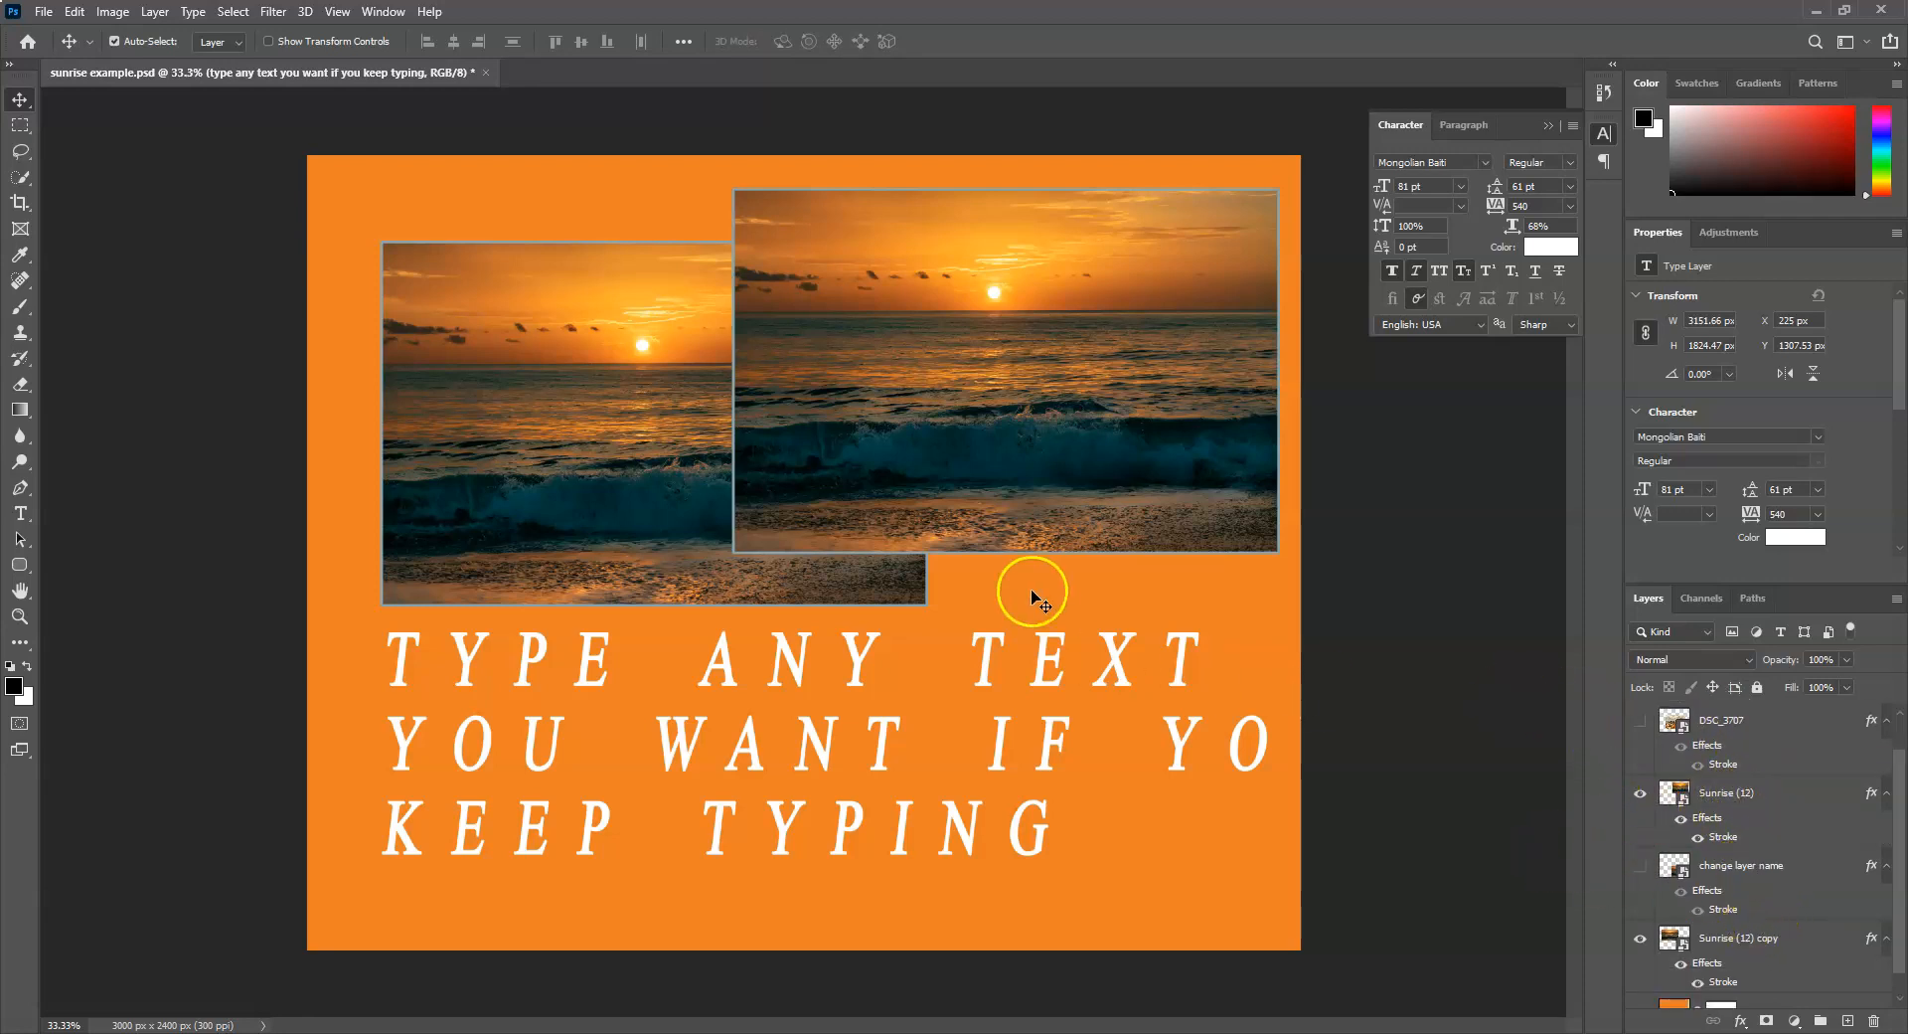
pyautogui.scroll(1, 1888, 954)
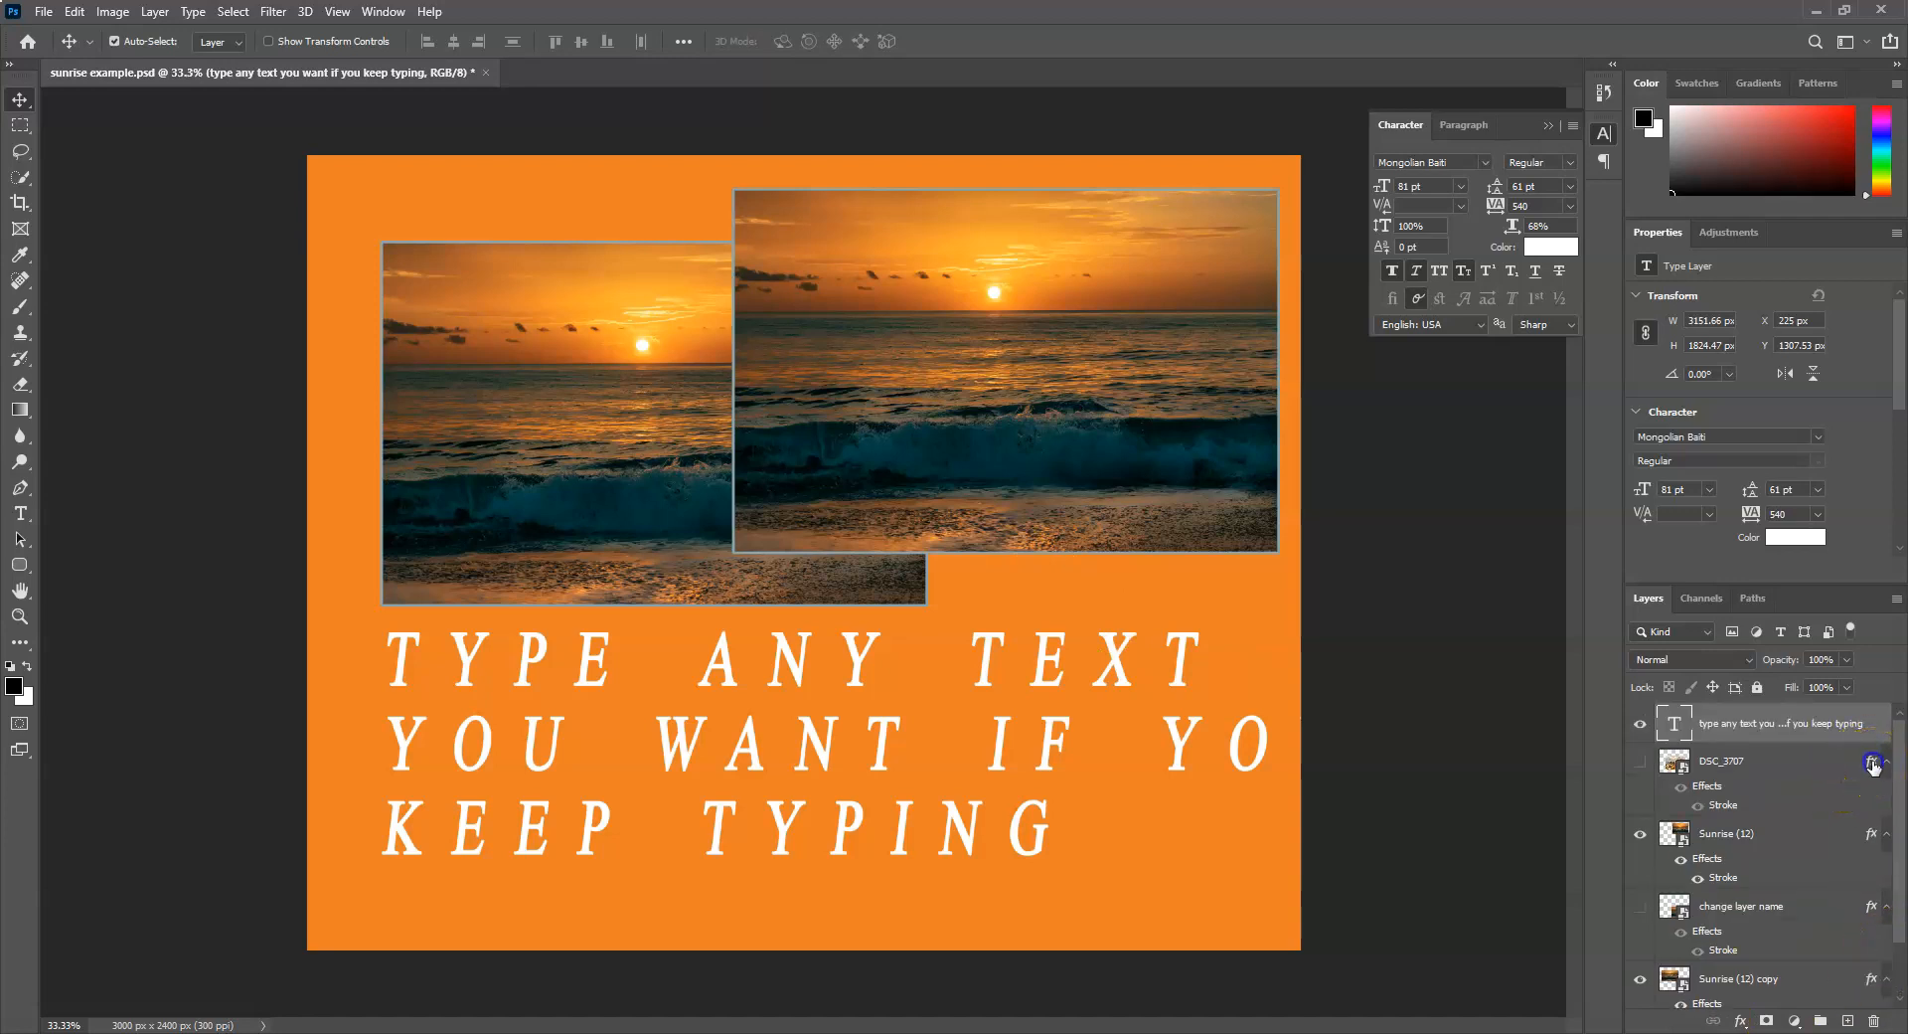
pyautogui.moveTo(1868, 729); pyautogui.dragTo(1868, 729)
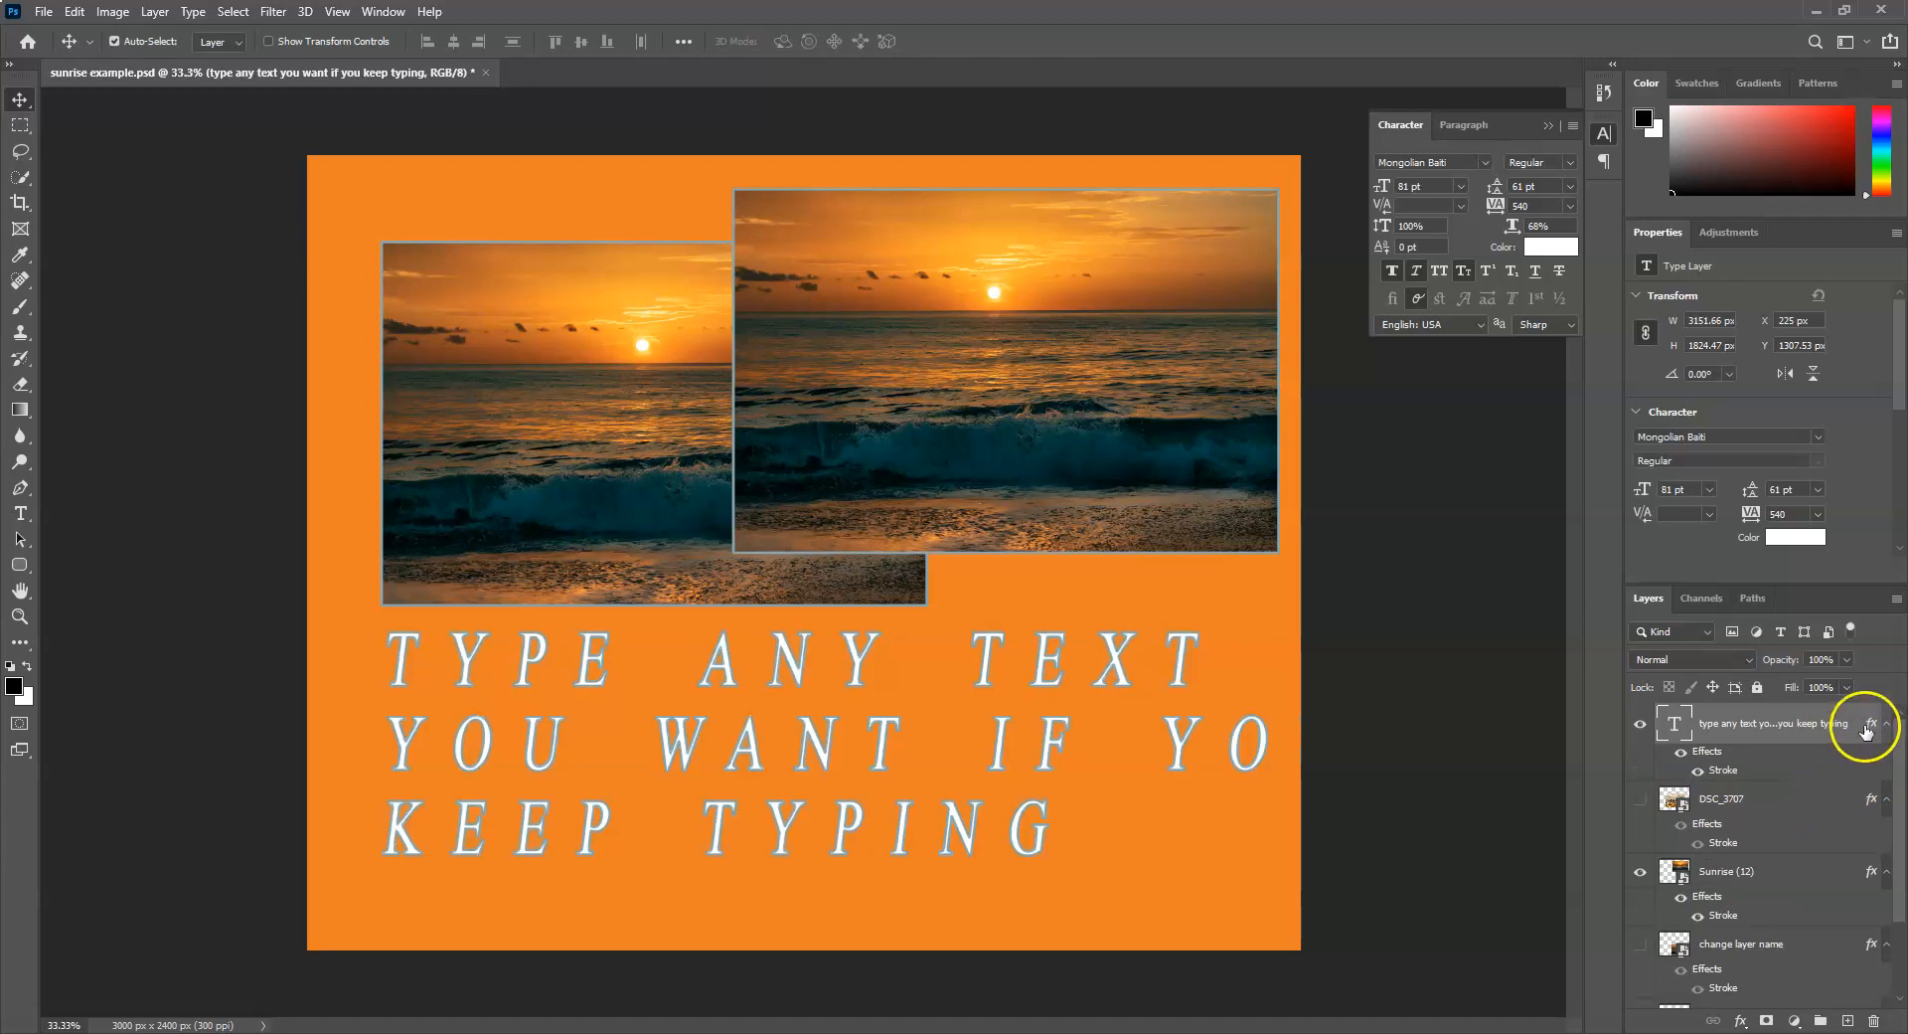
pyautogui.click(1868, 727)
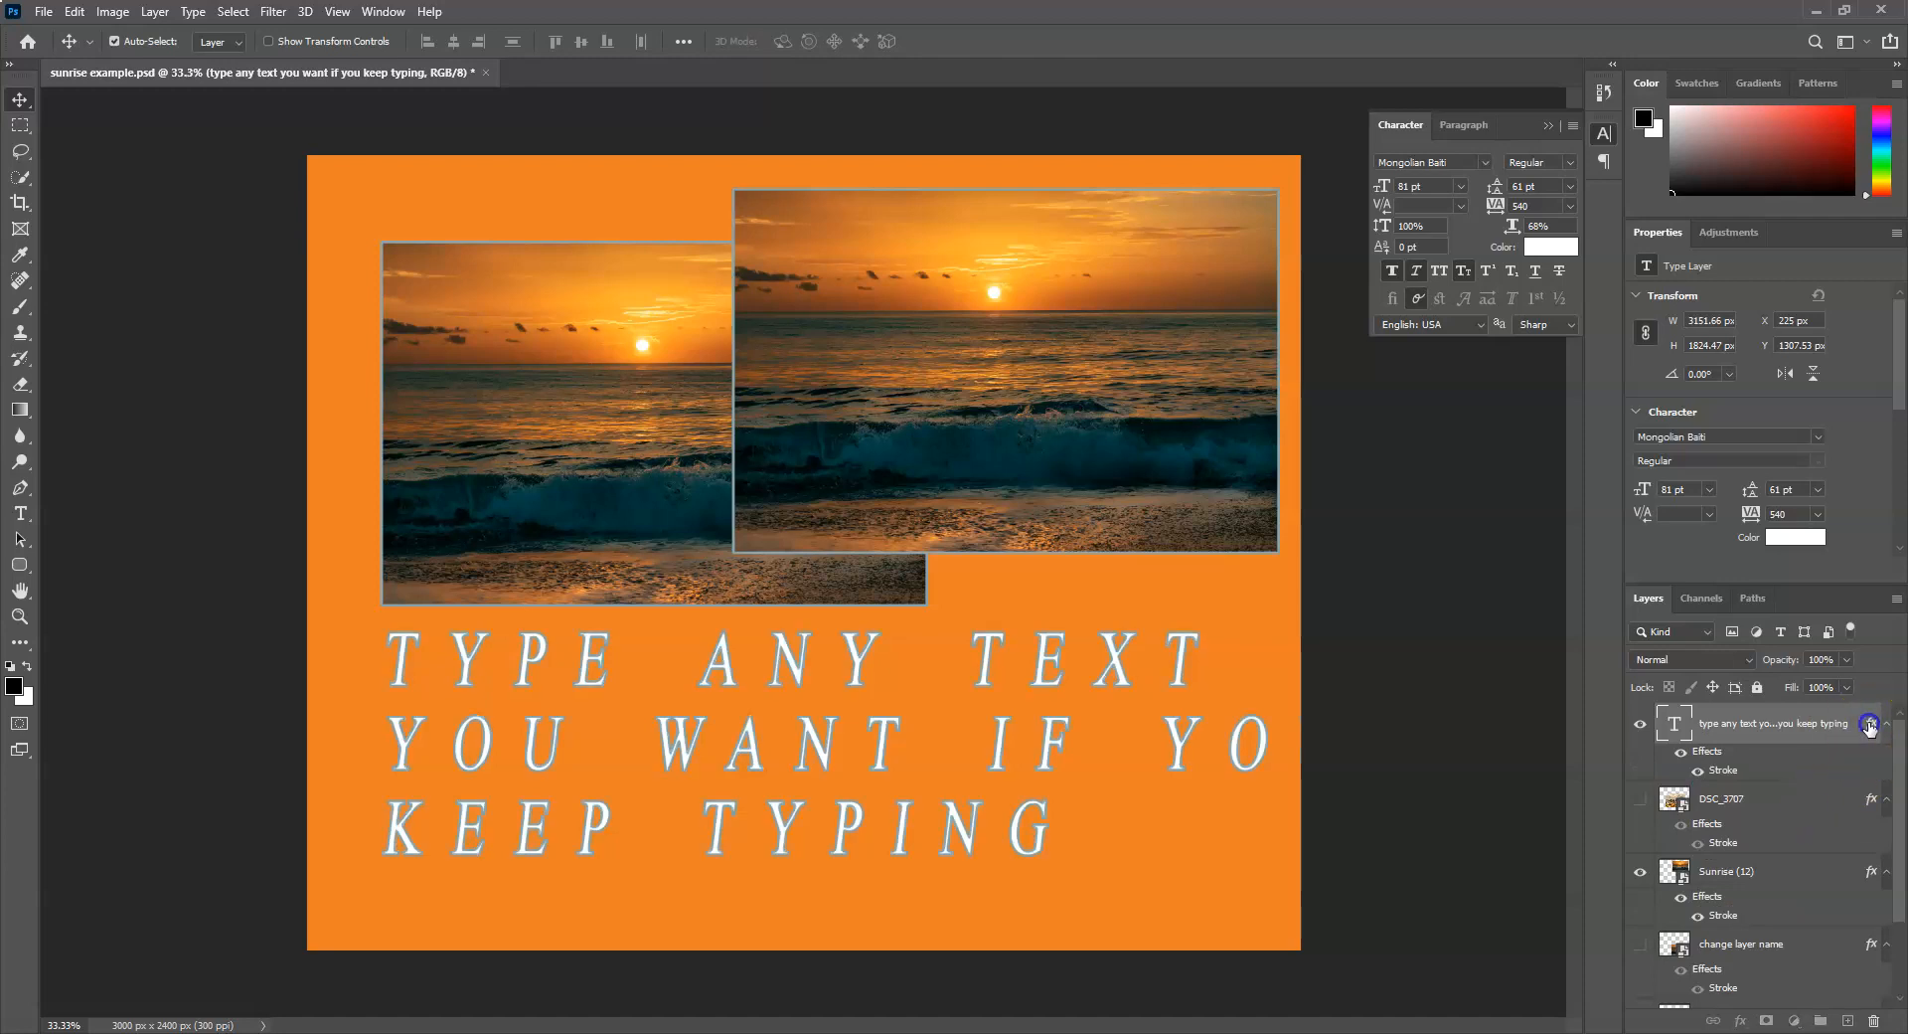
pyautogui.moveTo(1874, 956); pyautogui.dragTo(1876, 1025)
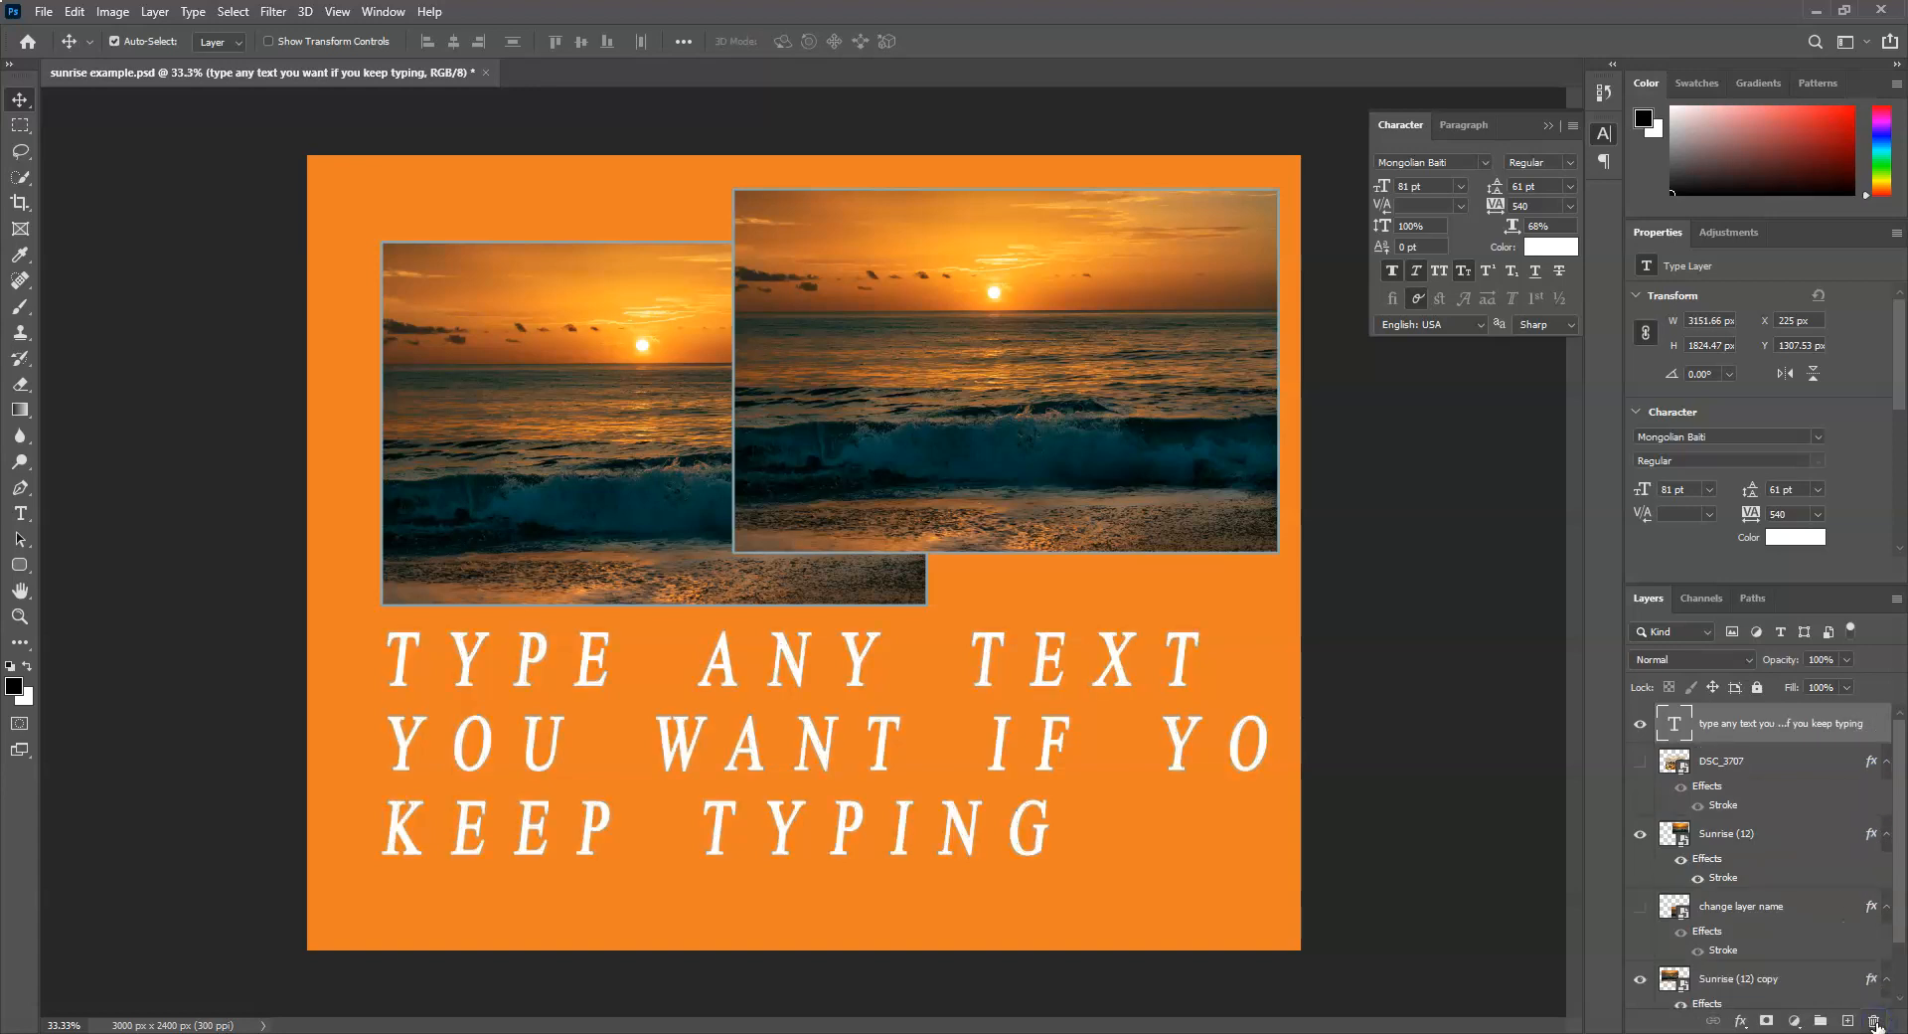
# Add a stroke to the text layer through its layer style and set the stroke color to yellow #e4e712.
pyautogui.doubleClick(1872, 723)
pyautogui.click(1885, 728)
pyautogui.doubleClick(1776, 725)
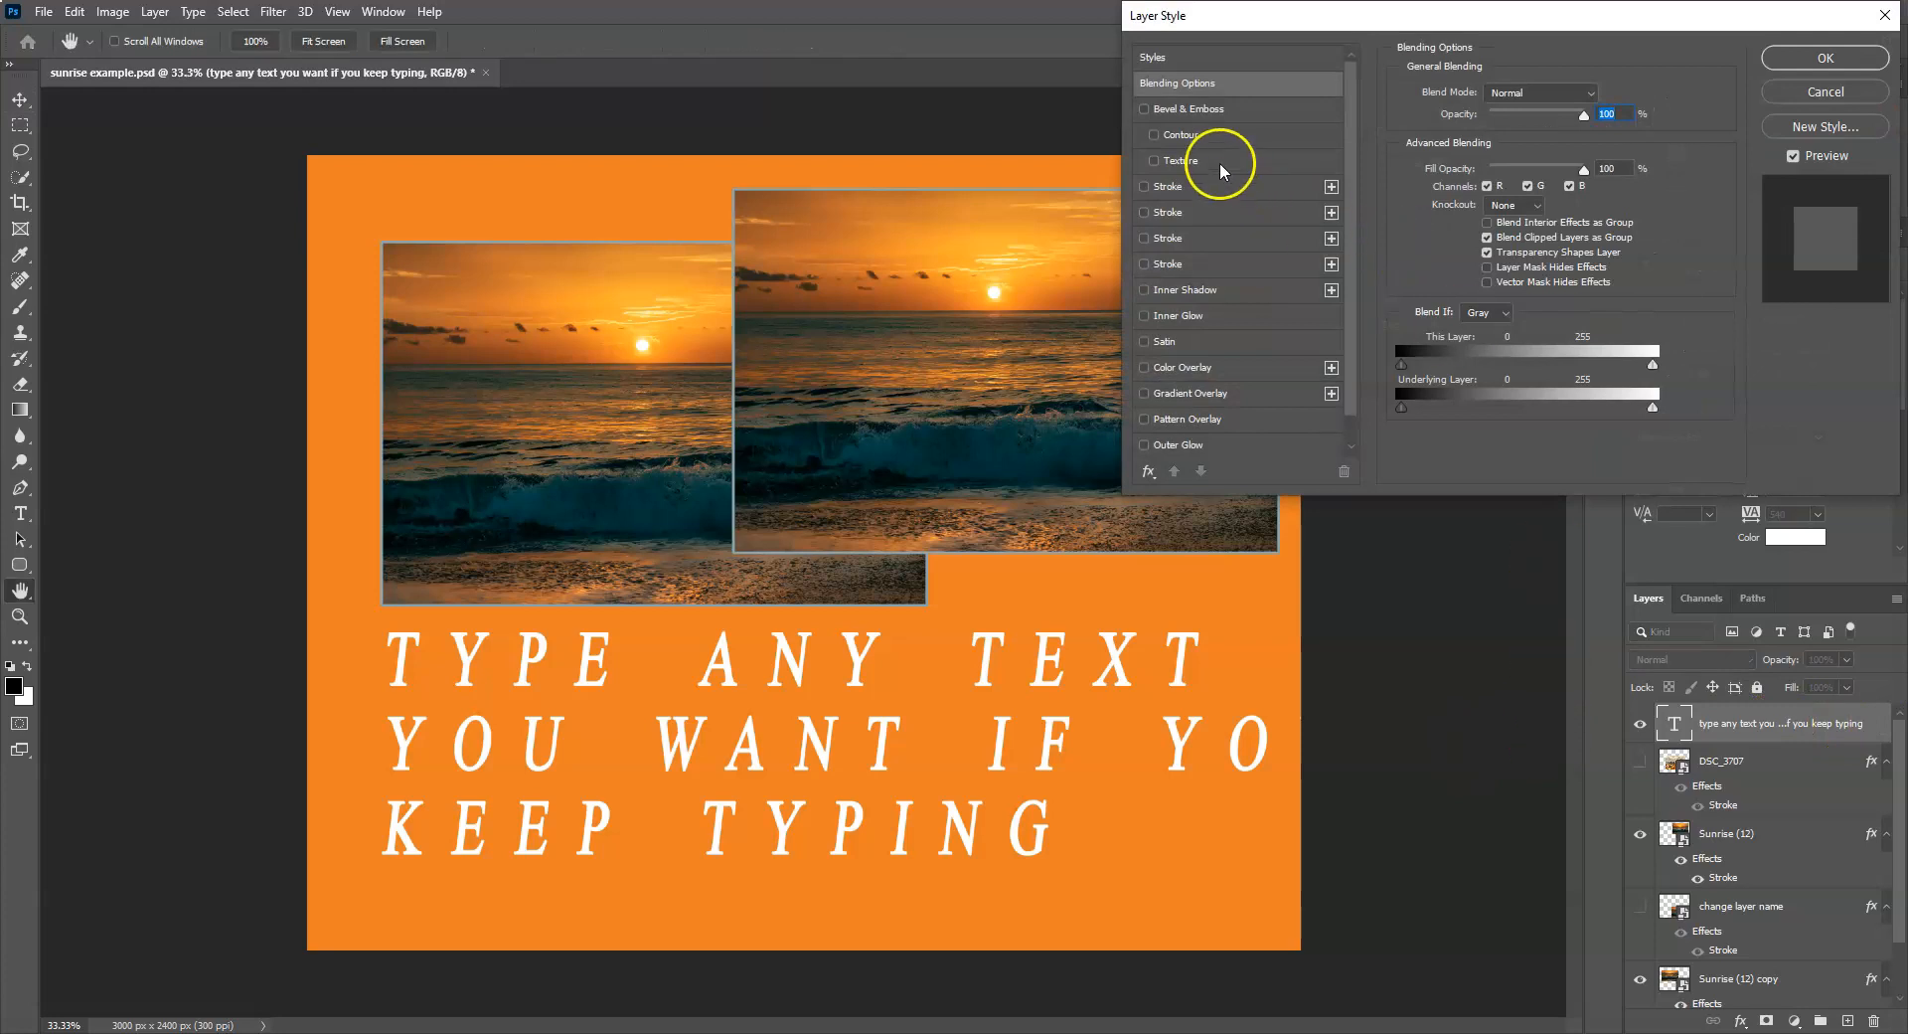
pyautogui.click(1171, 186)
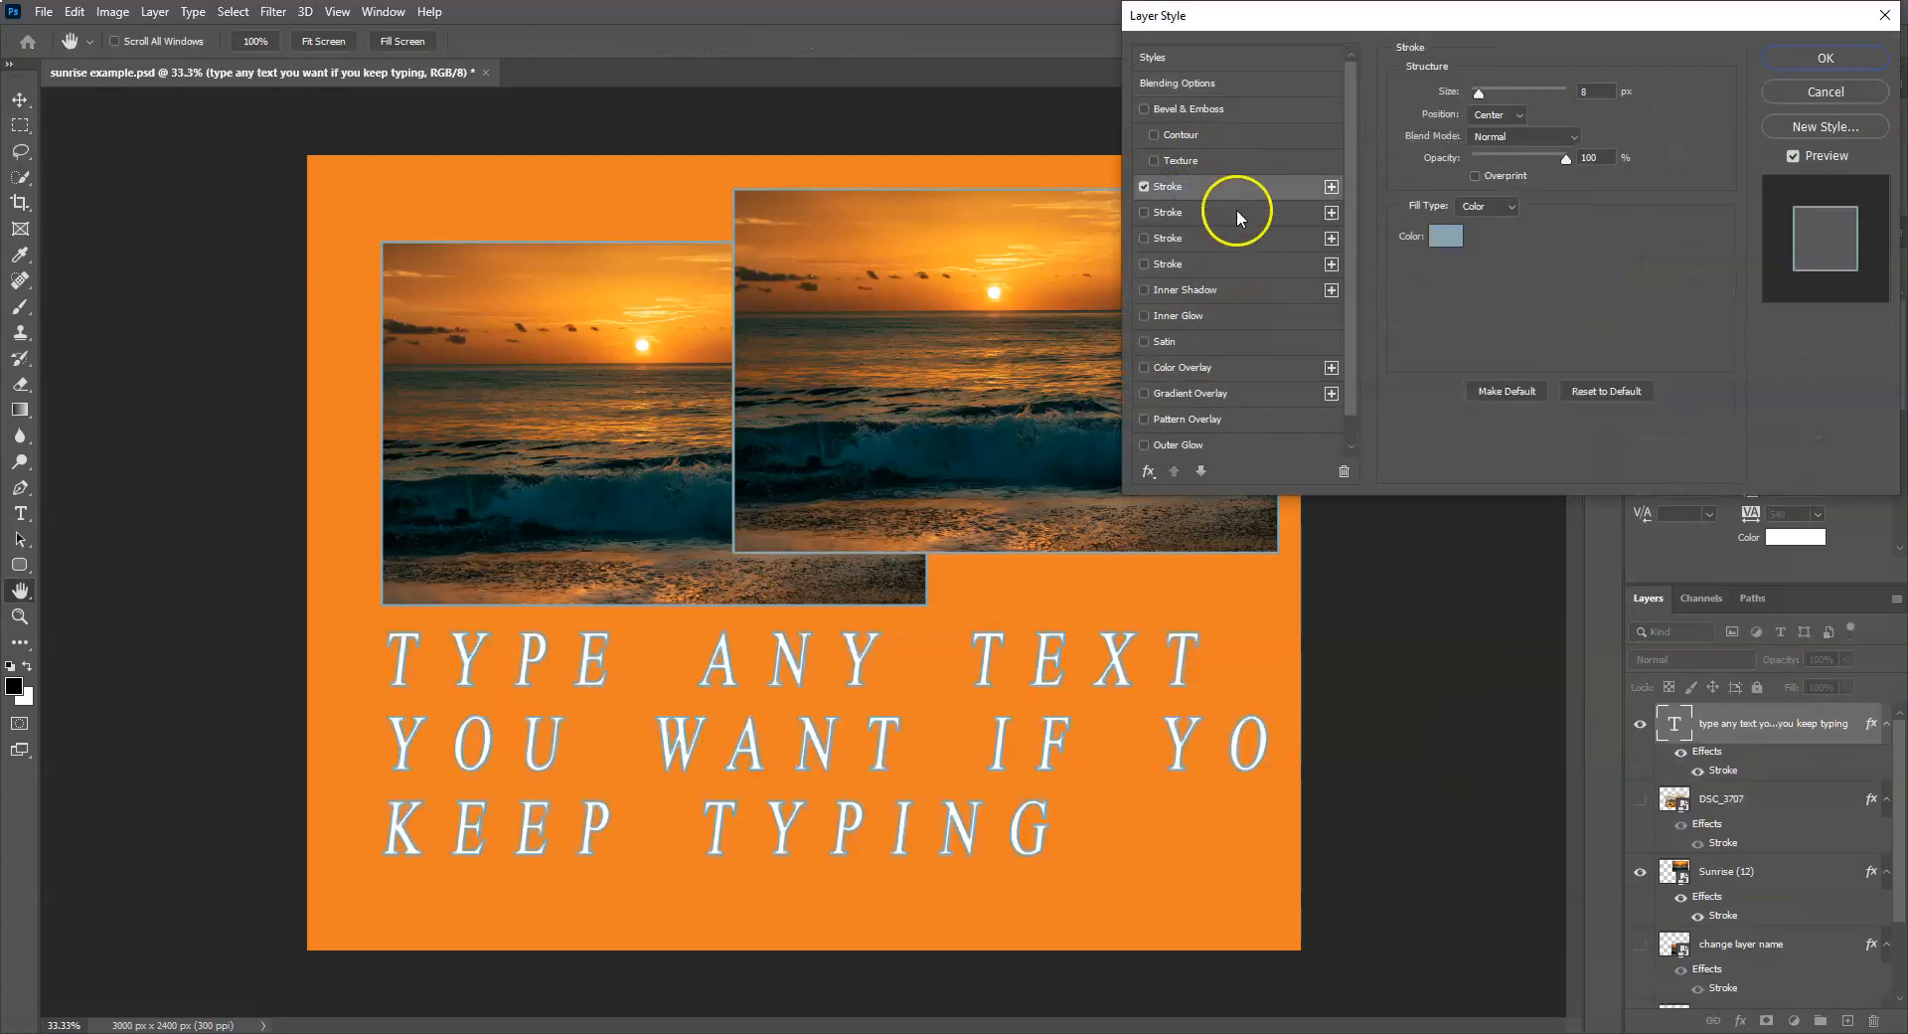
pyautogui.click(1439, 238)
pyautogui.click(1386, 430)
pyautogui.moveTo(1389, 435); pyautogui.dragTo(1390, 447)
pyautogui.click(1344, 255)
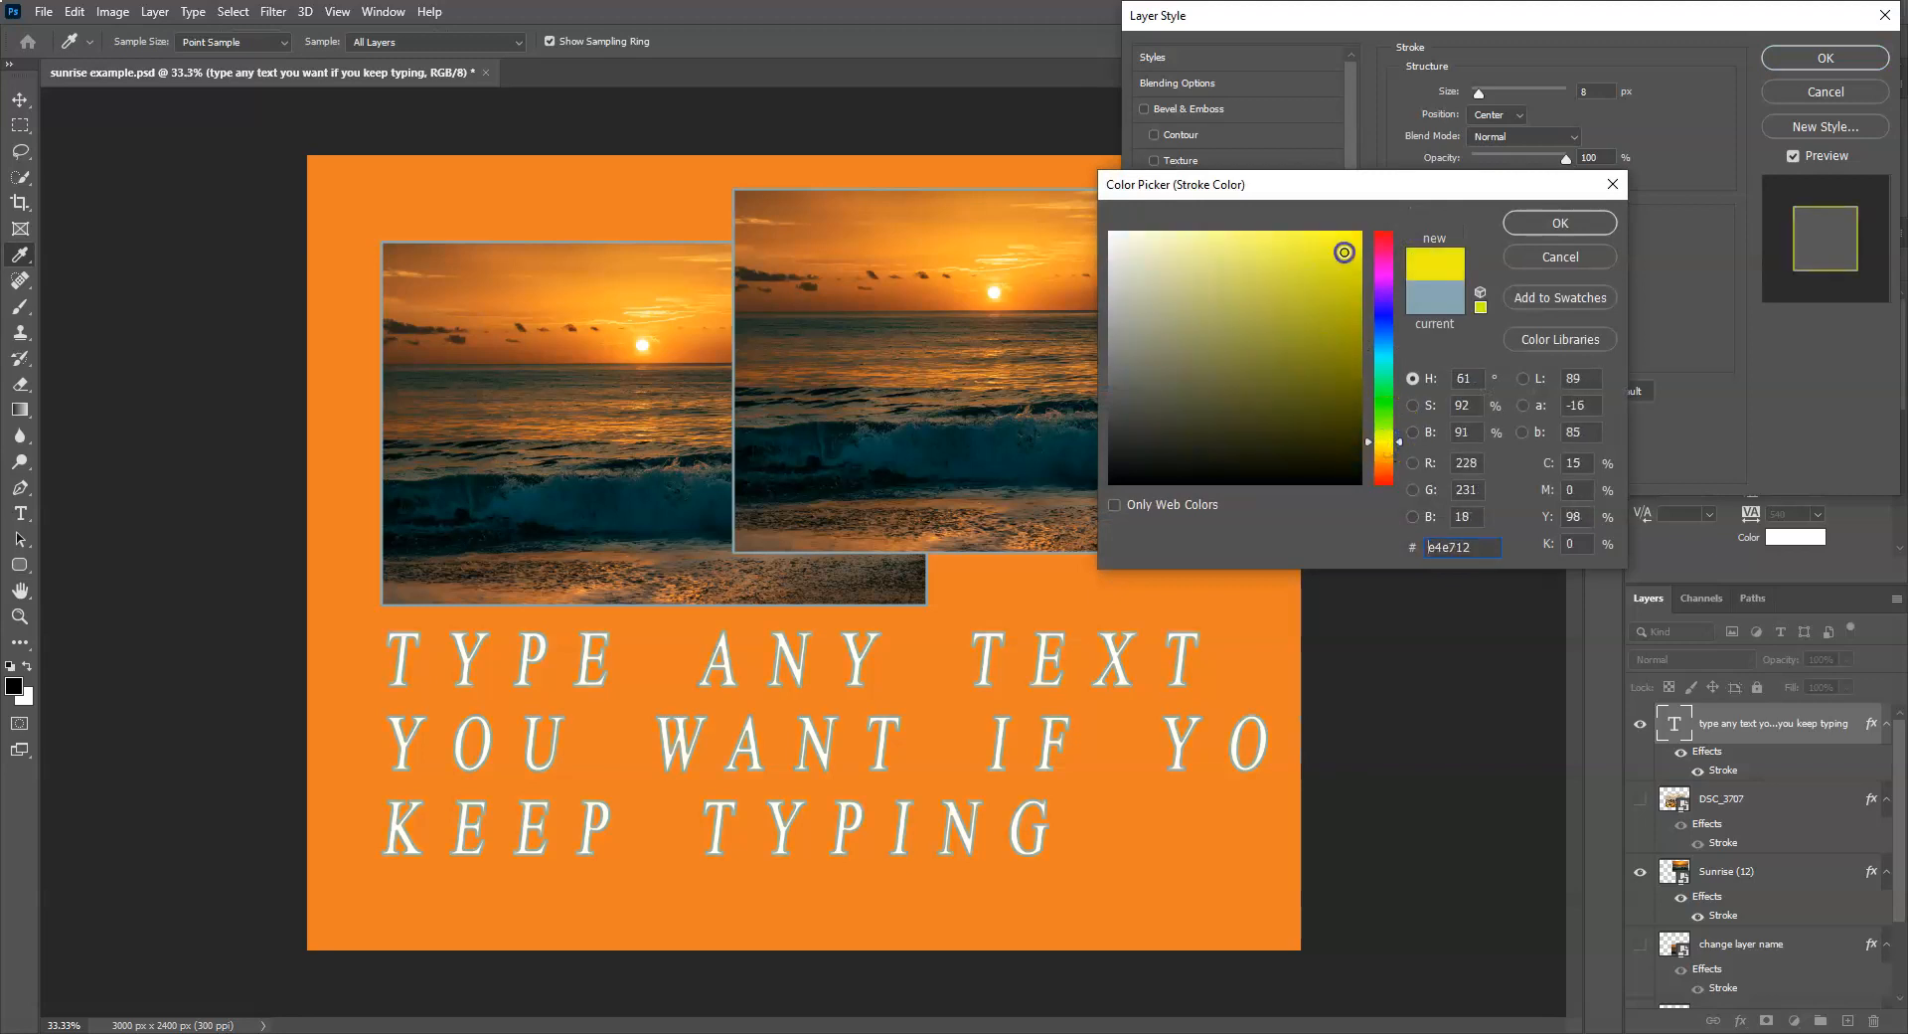
pyautogui.click(1562, 224)
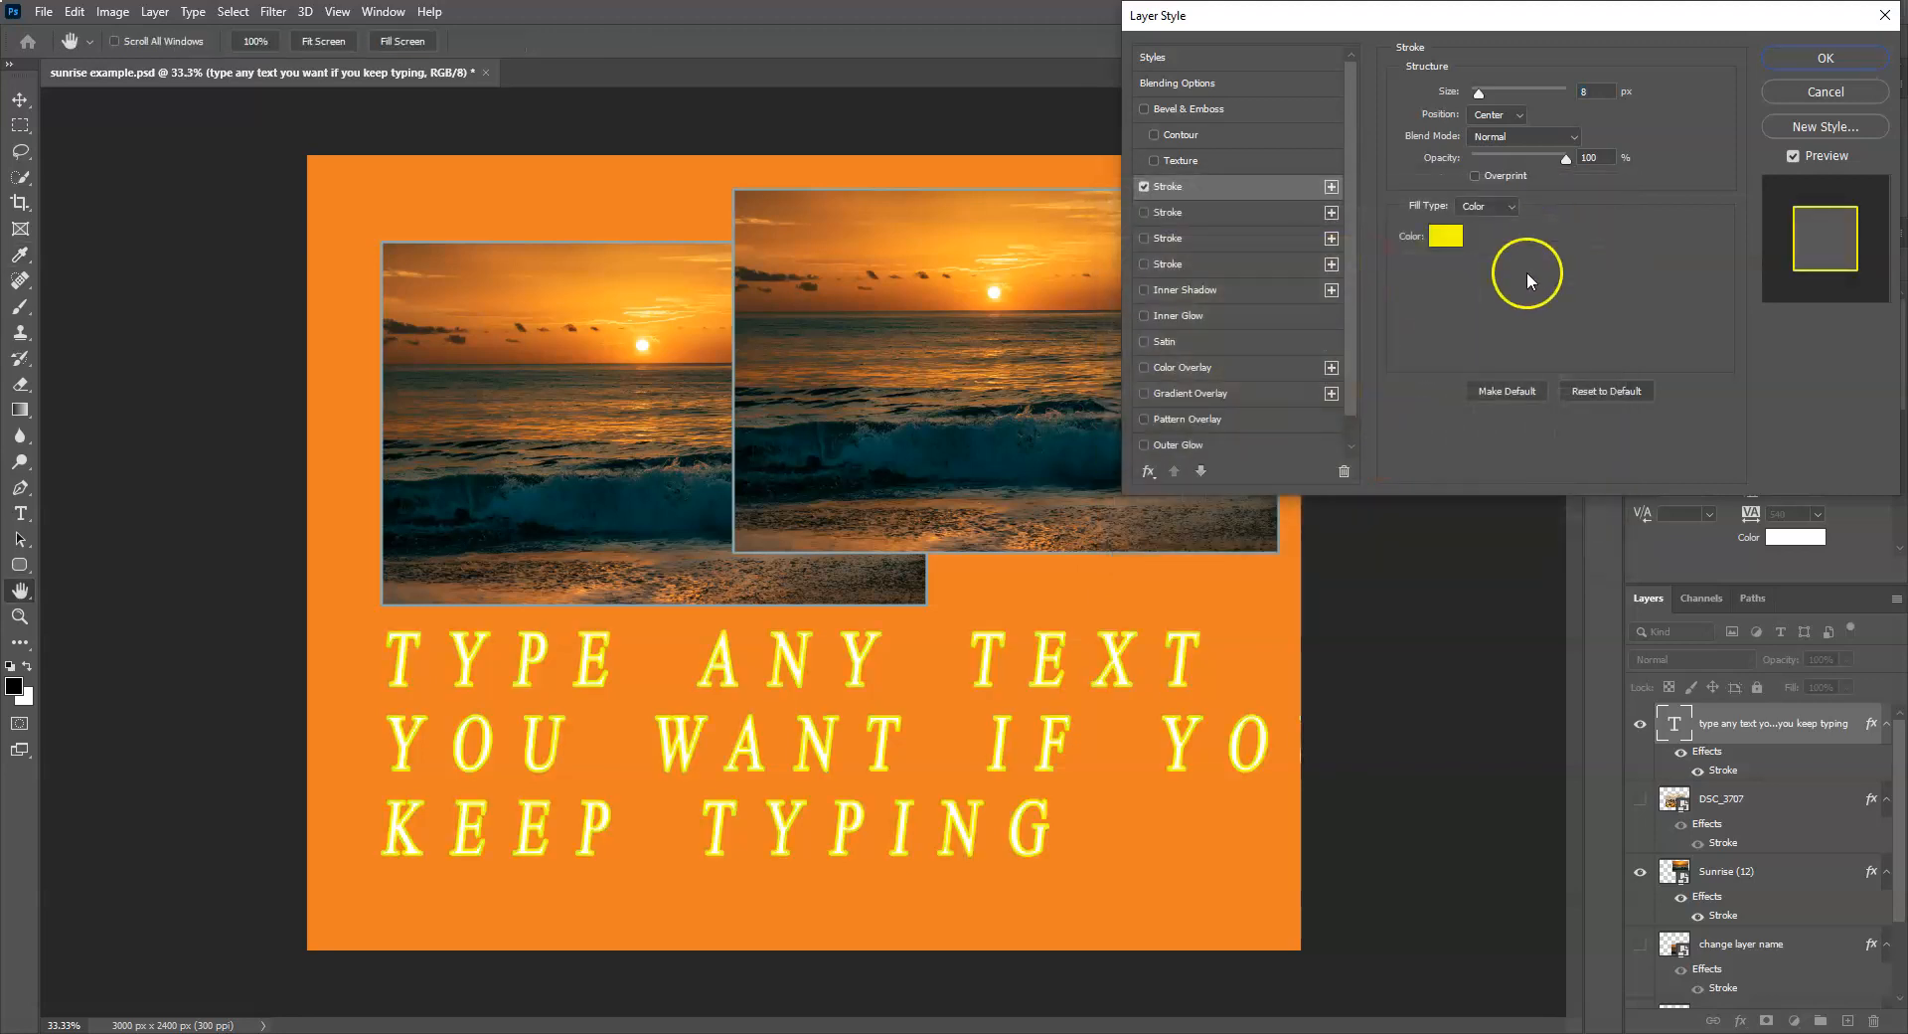
# Add a gray outside stroke of about 24 px and a black outside stroke of about 49 px to the text.
pyautogui.click(1199, 213)
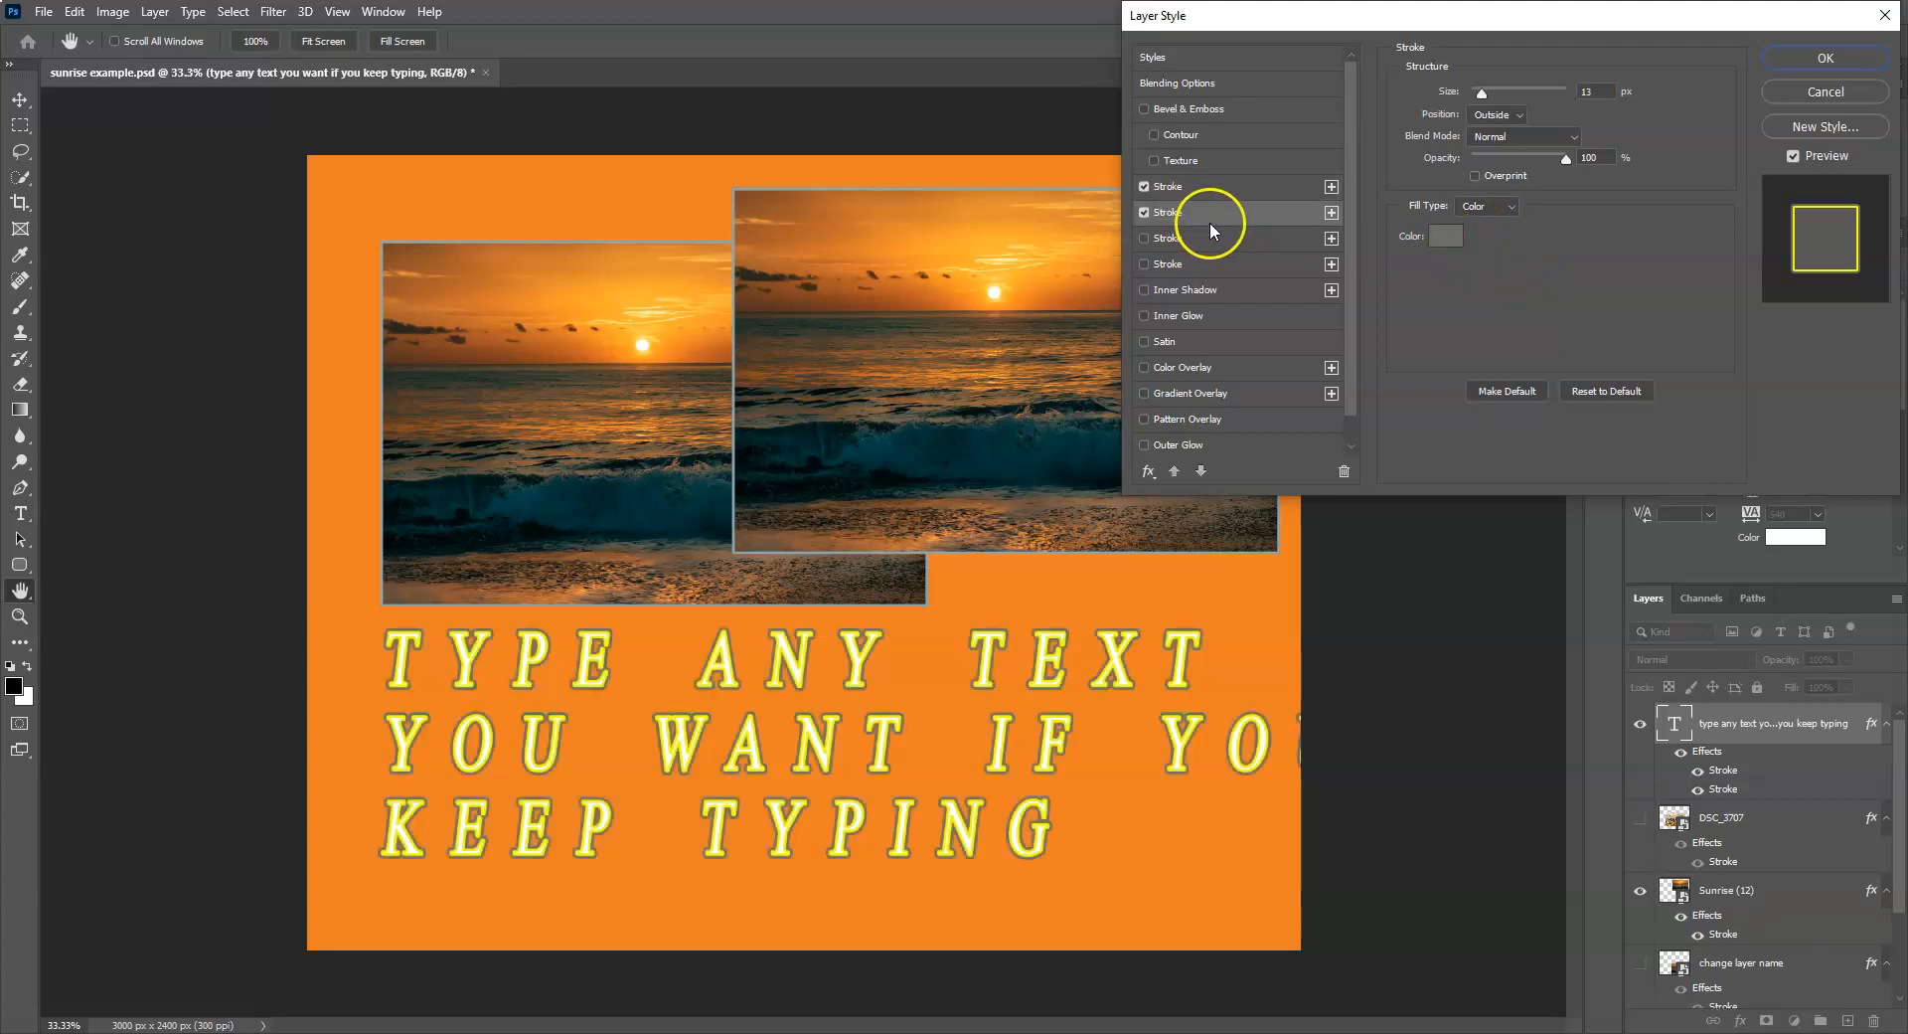
pyautogui.moveTo(1482, 92); pyautogui.dragTo(1487, 92)
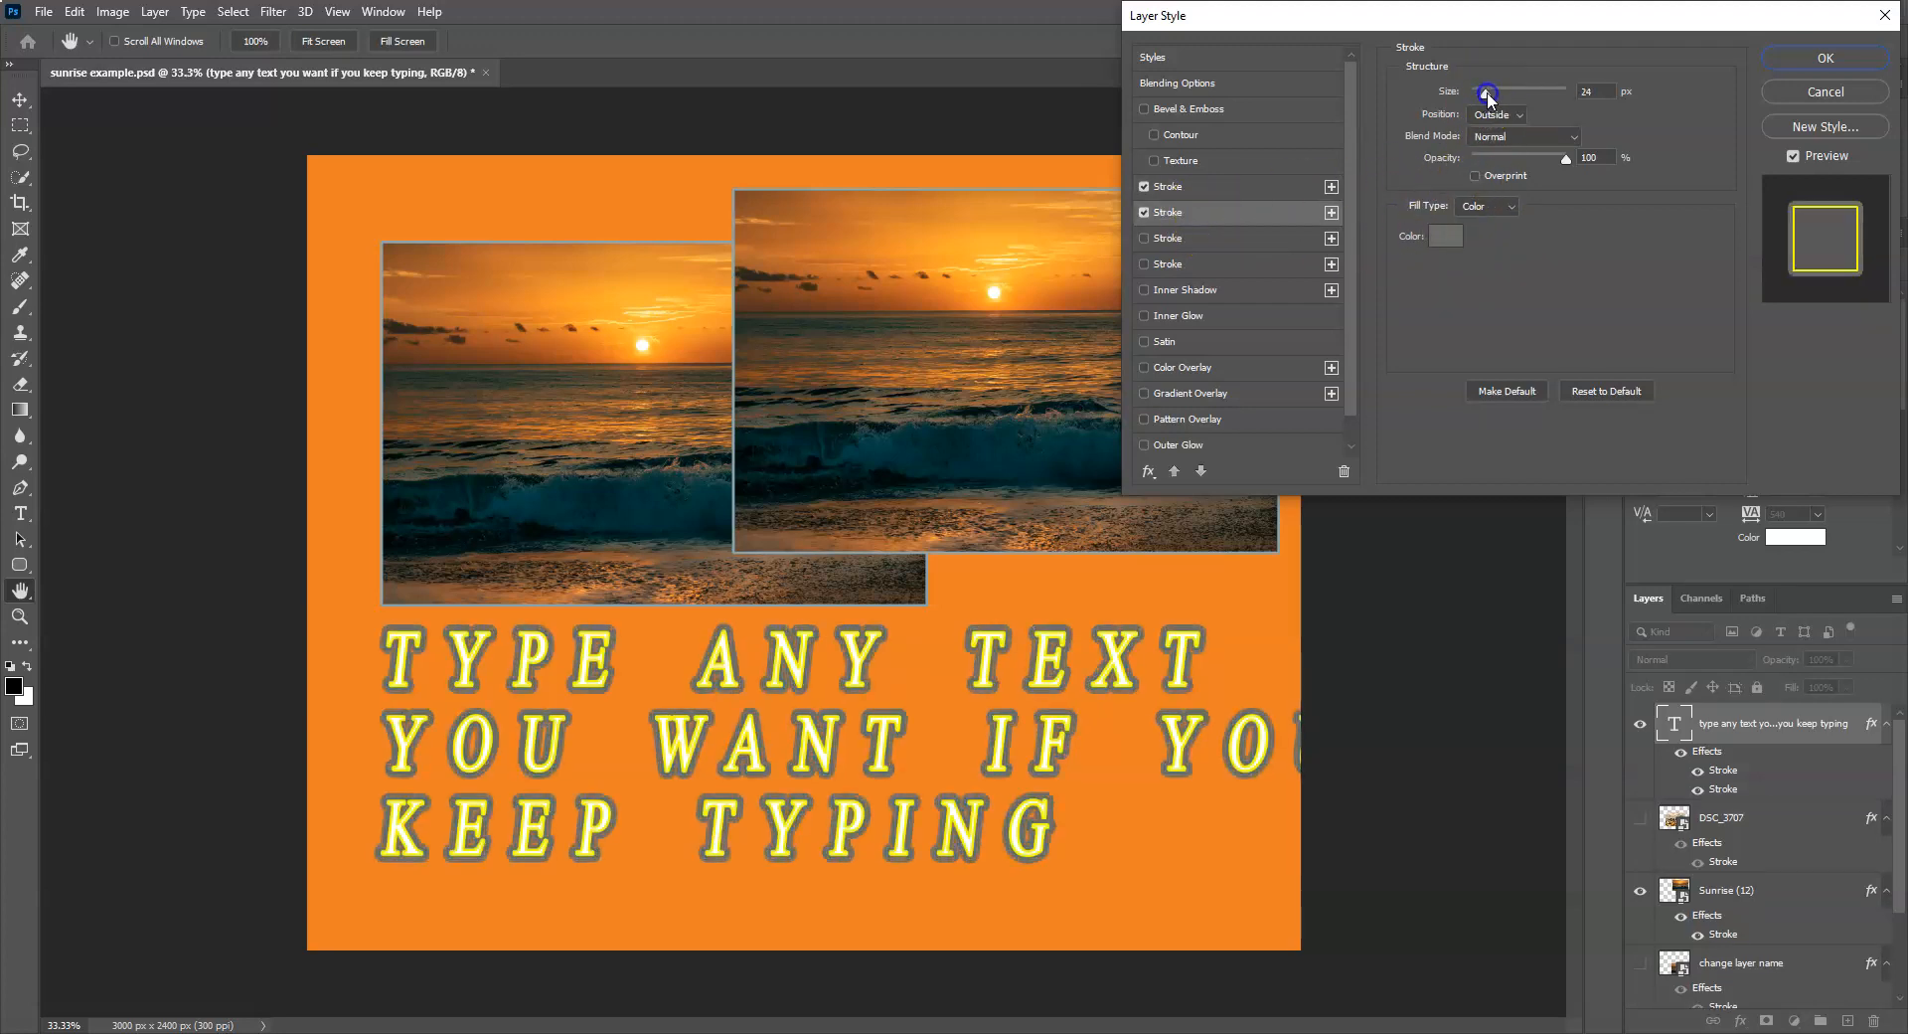
pyautogui.click(1249, 241)
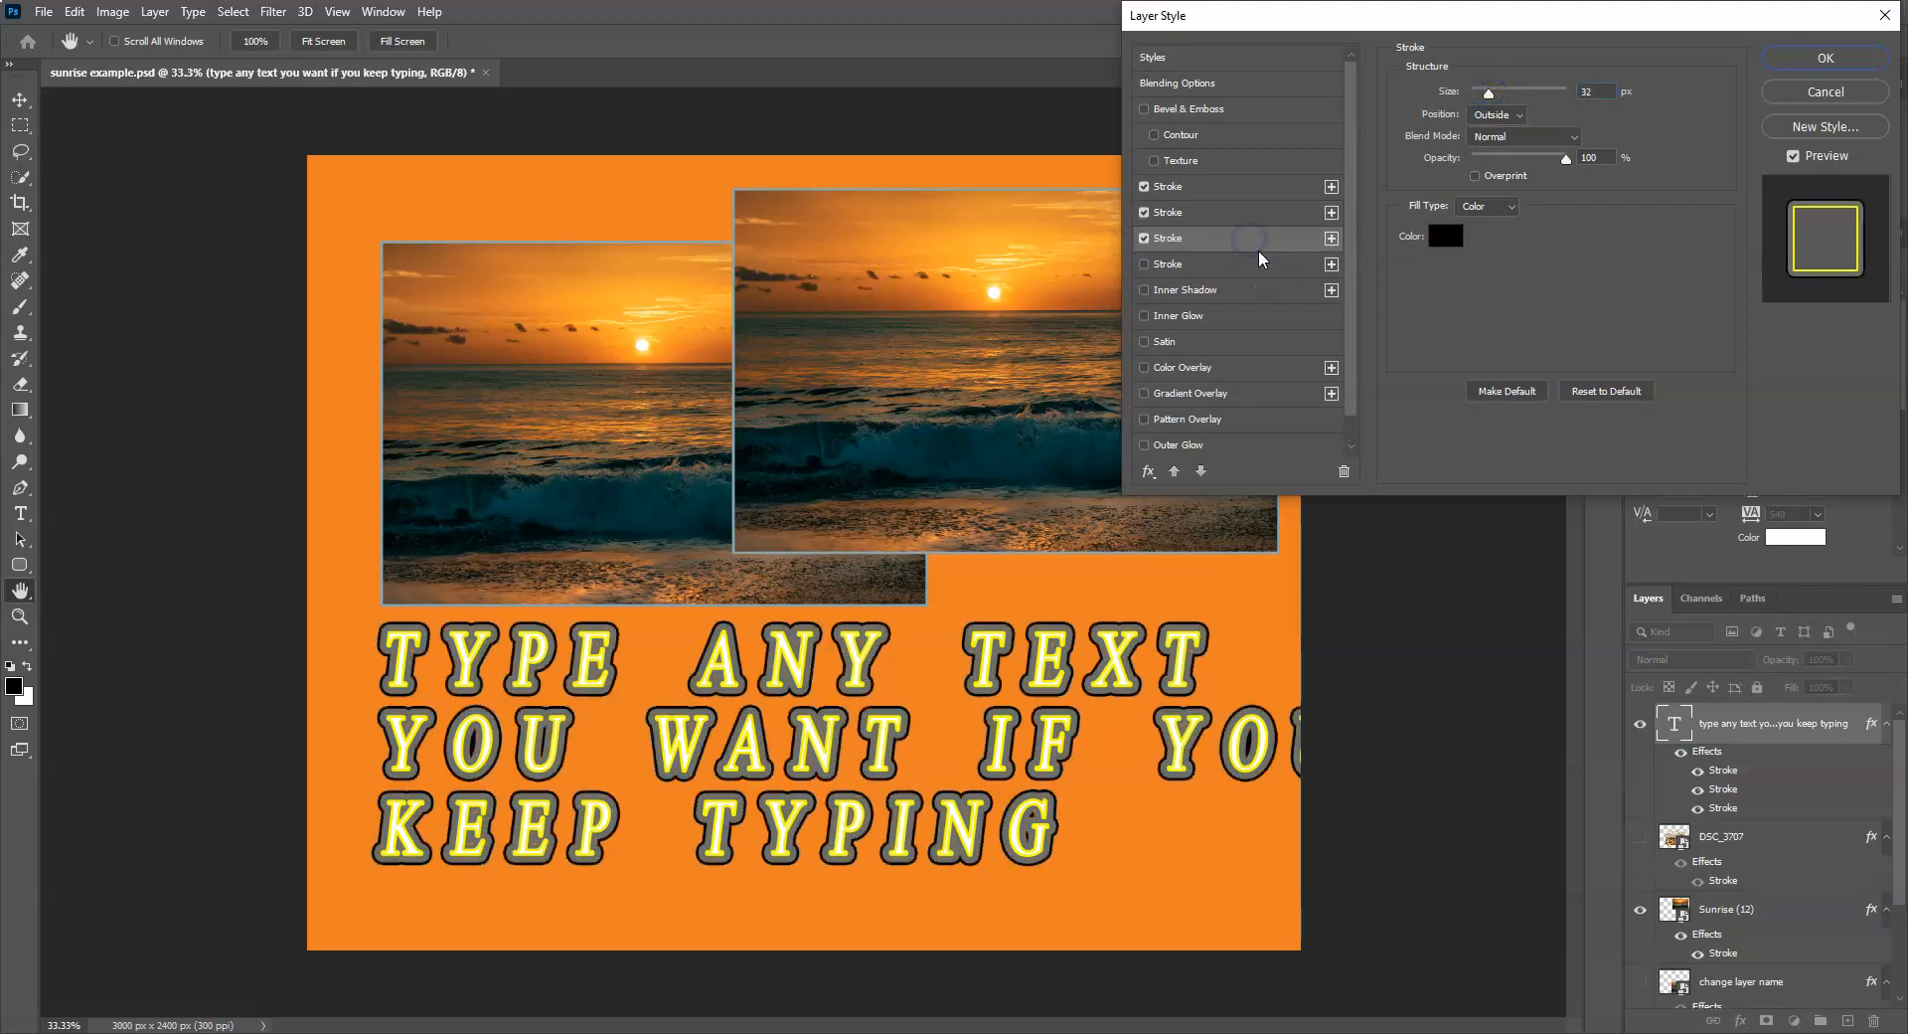
pyautogui.moveTo(1492, 98); pyautogui.dragTo(1497, 99)
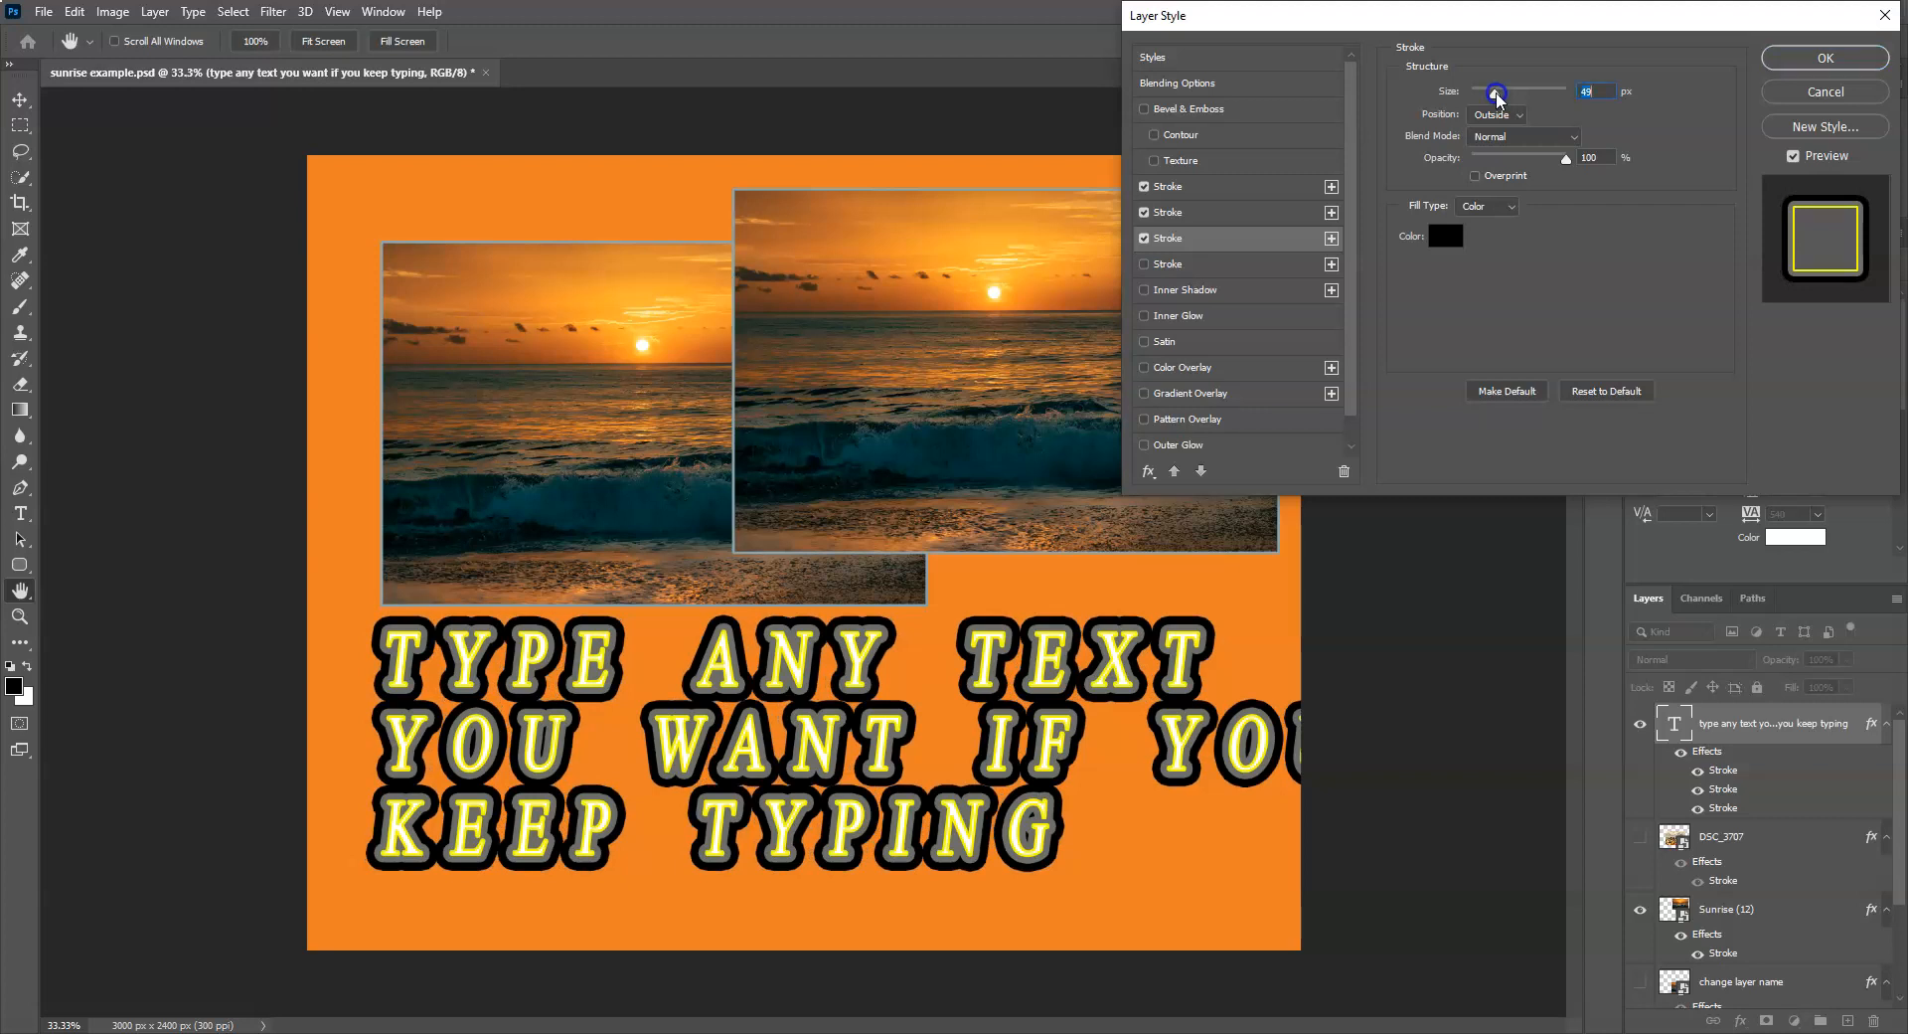
# Add an outer glow to the text and try a drop shadow with 50 px distance, 24% spread and 213 px size.
pyautogui.click(1190, 450)
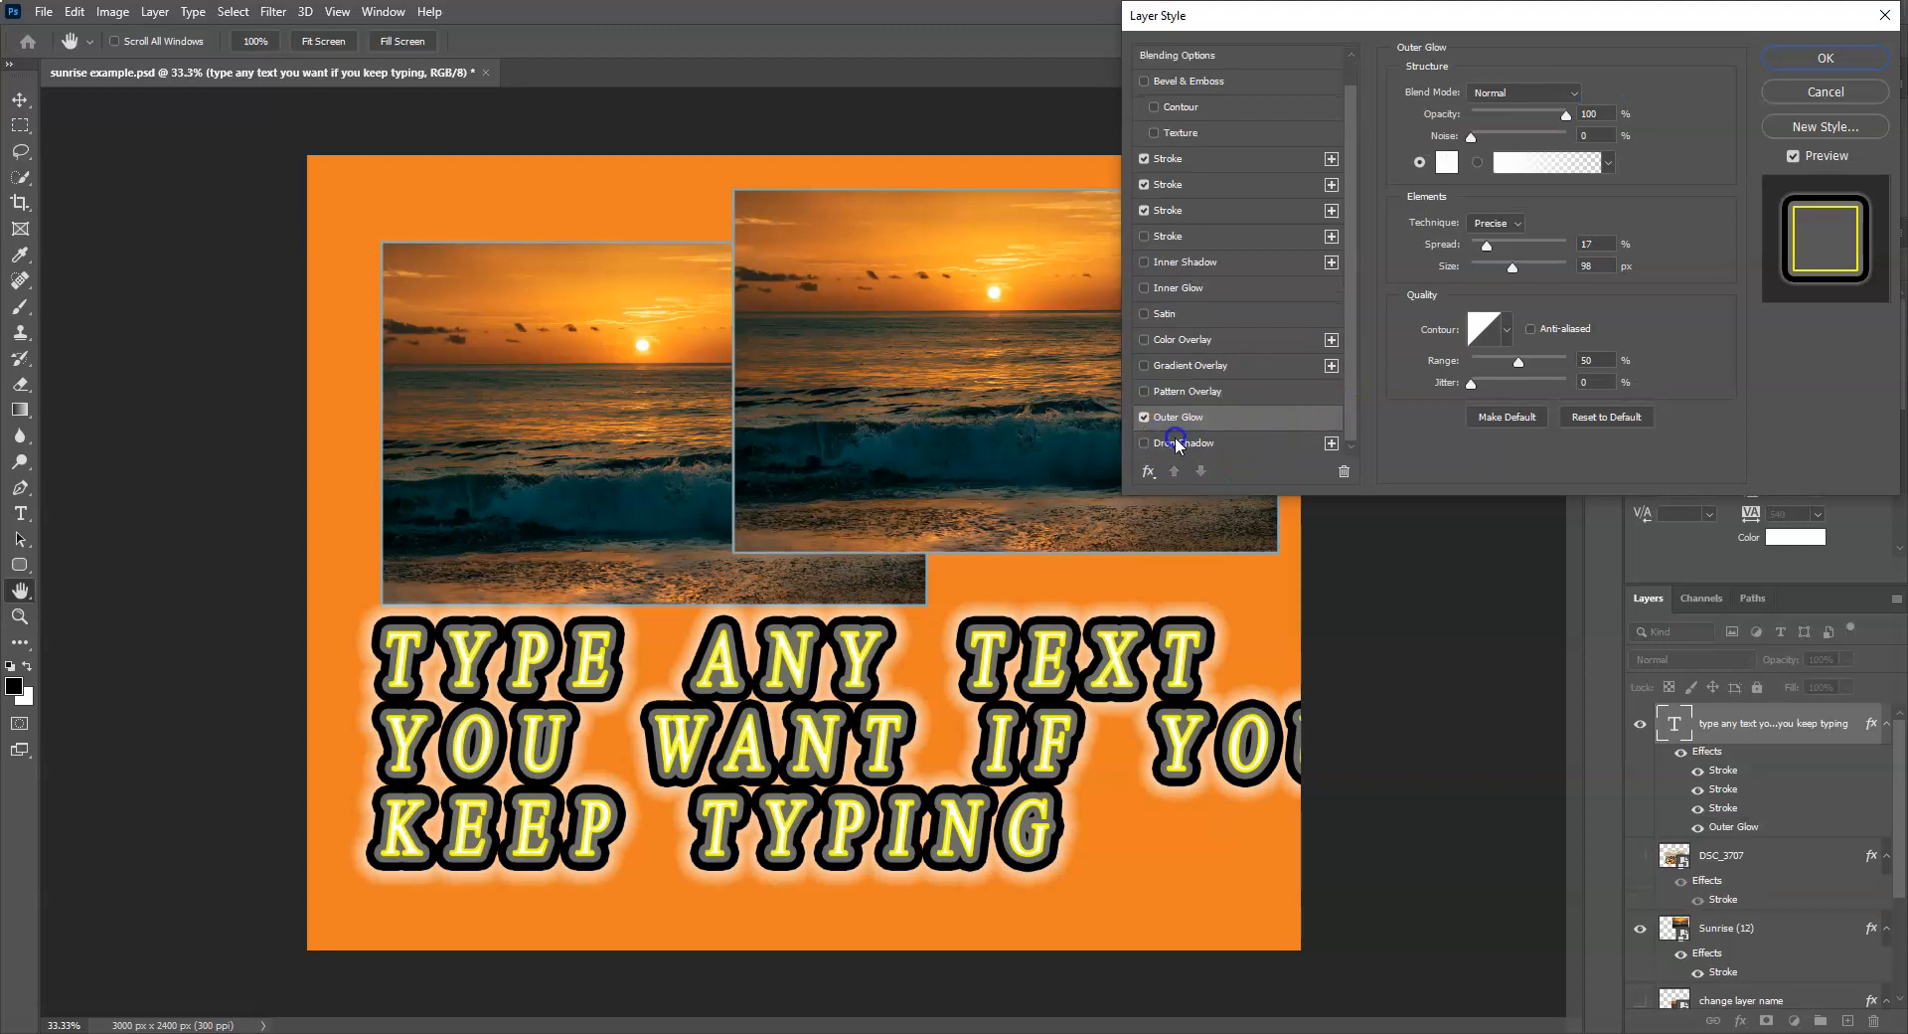
pyautogui.click(1176, 444)
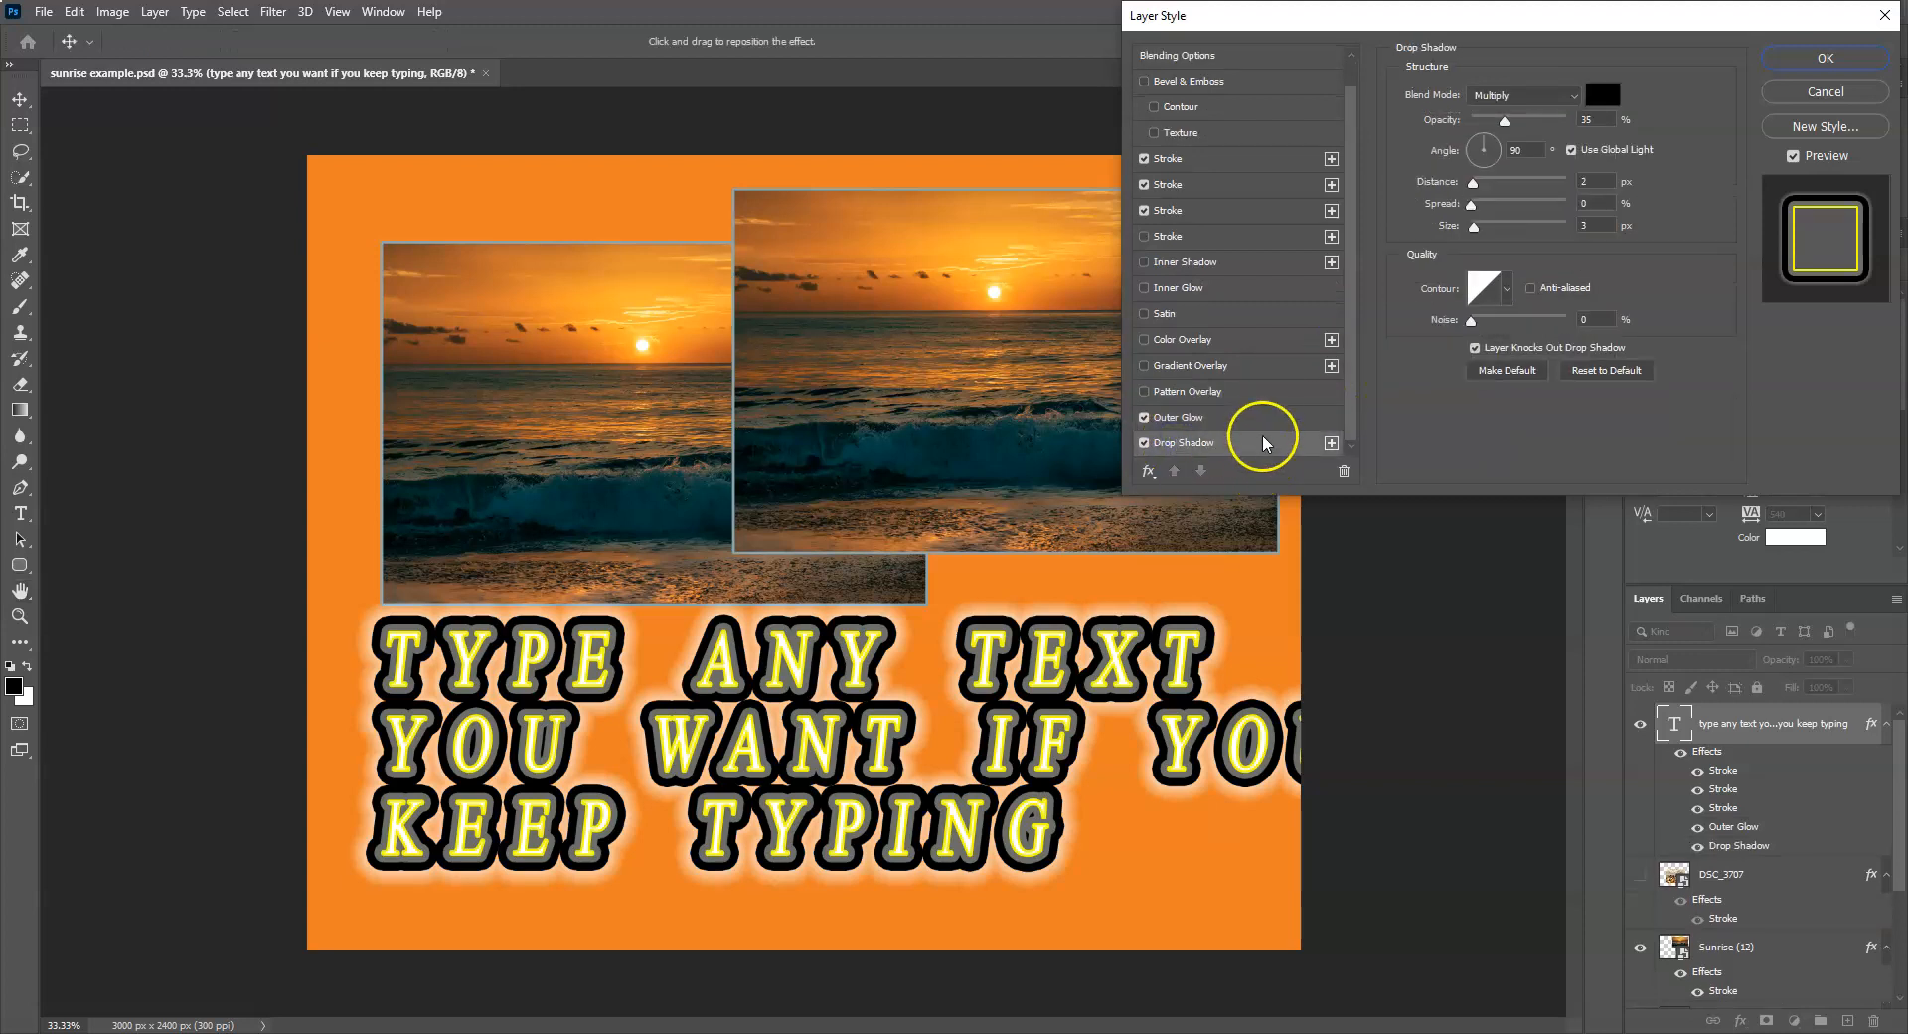
pyautogui.click(1583, 373)
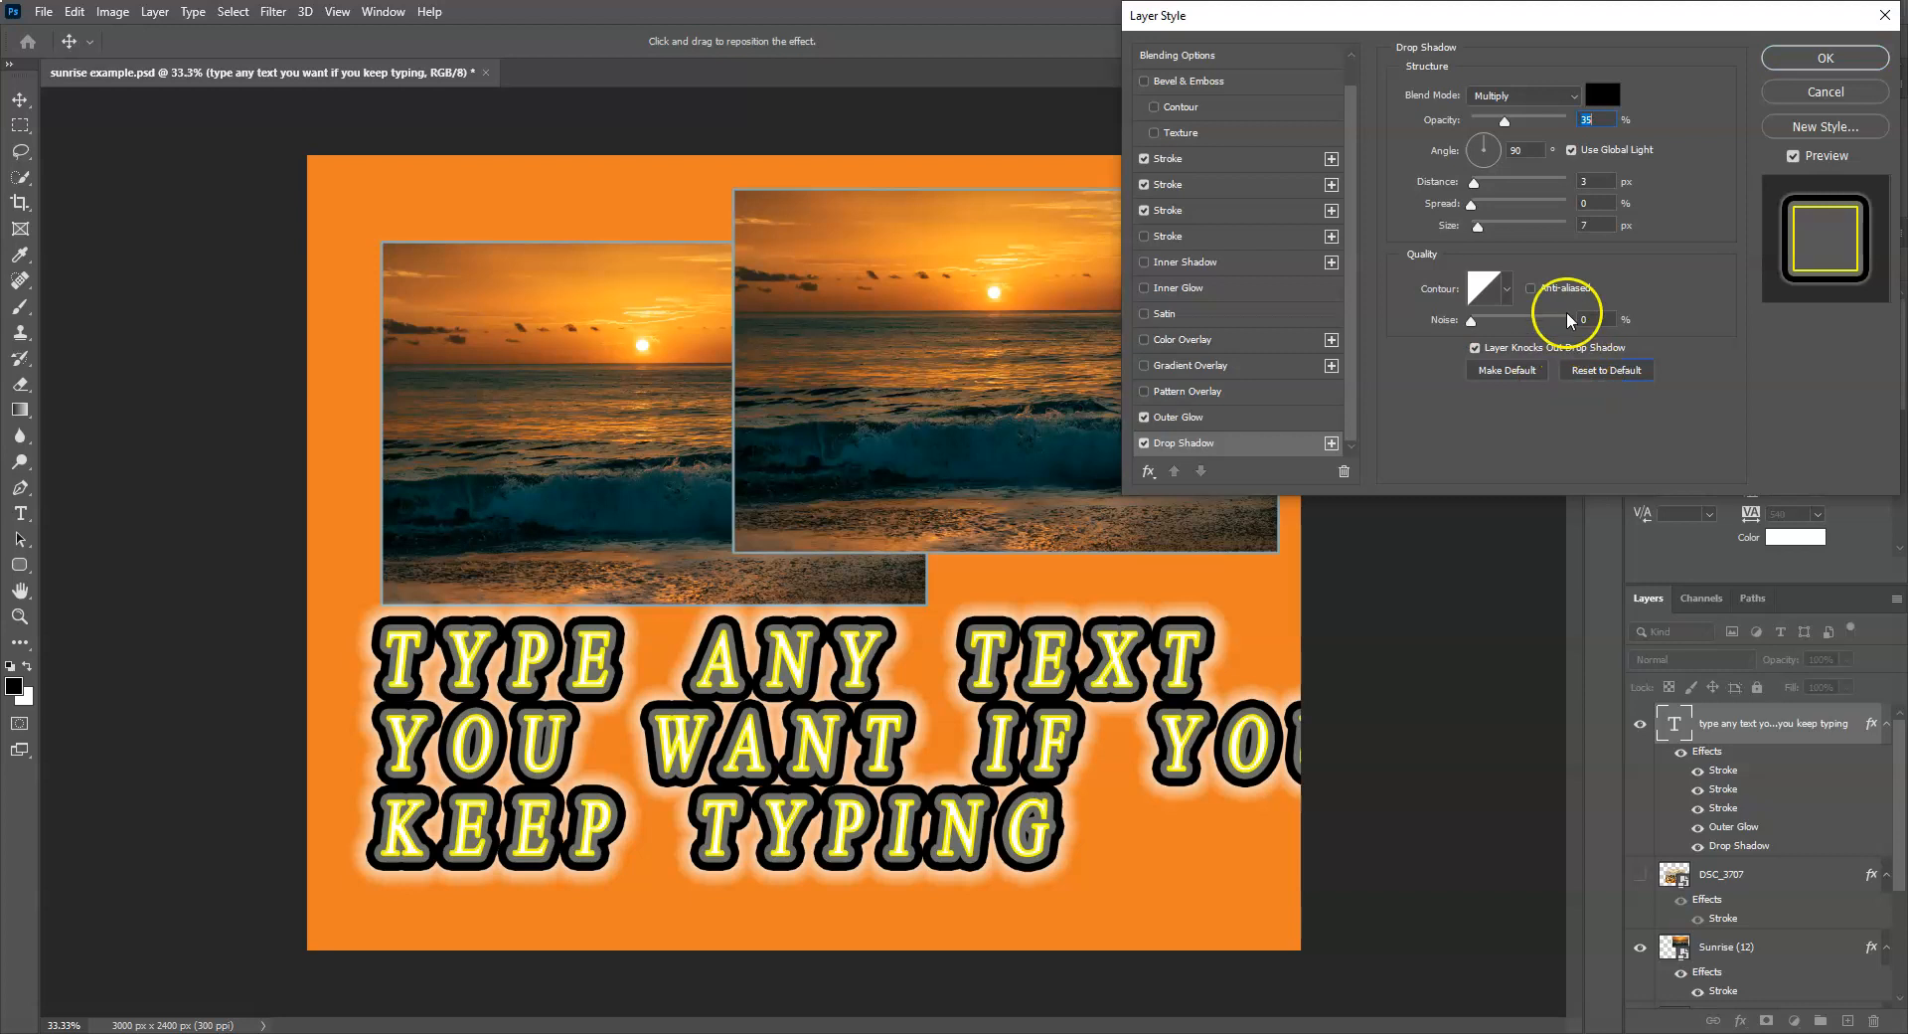
pyautogui.moveTo(1479, 231); pyautogui.dragTo(1520, 183)
pyautogui.click(1144, 443)
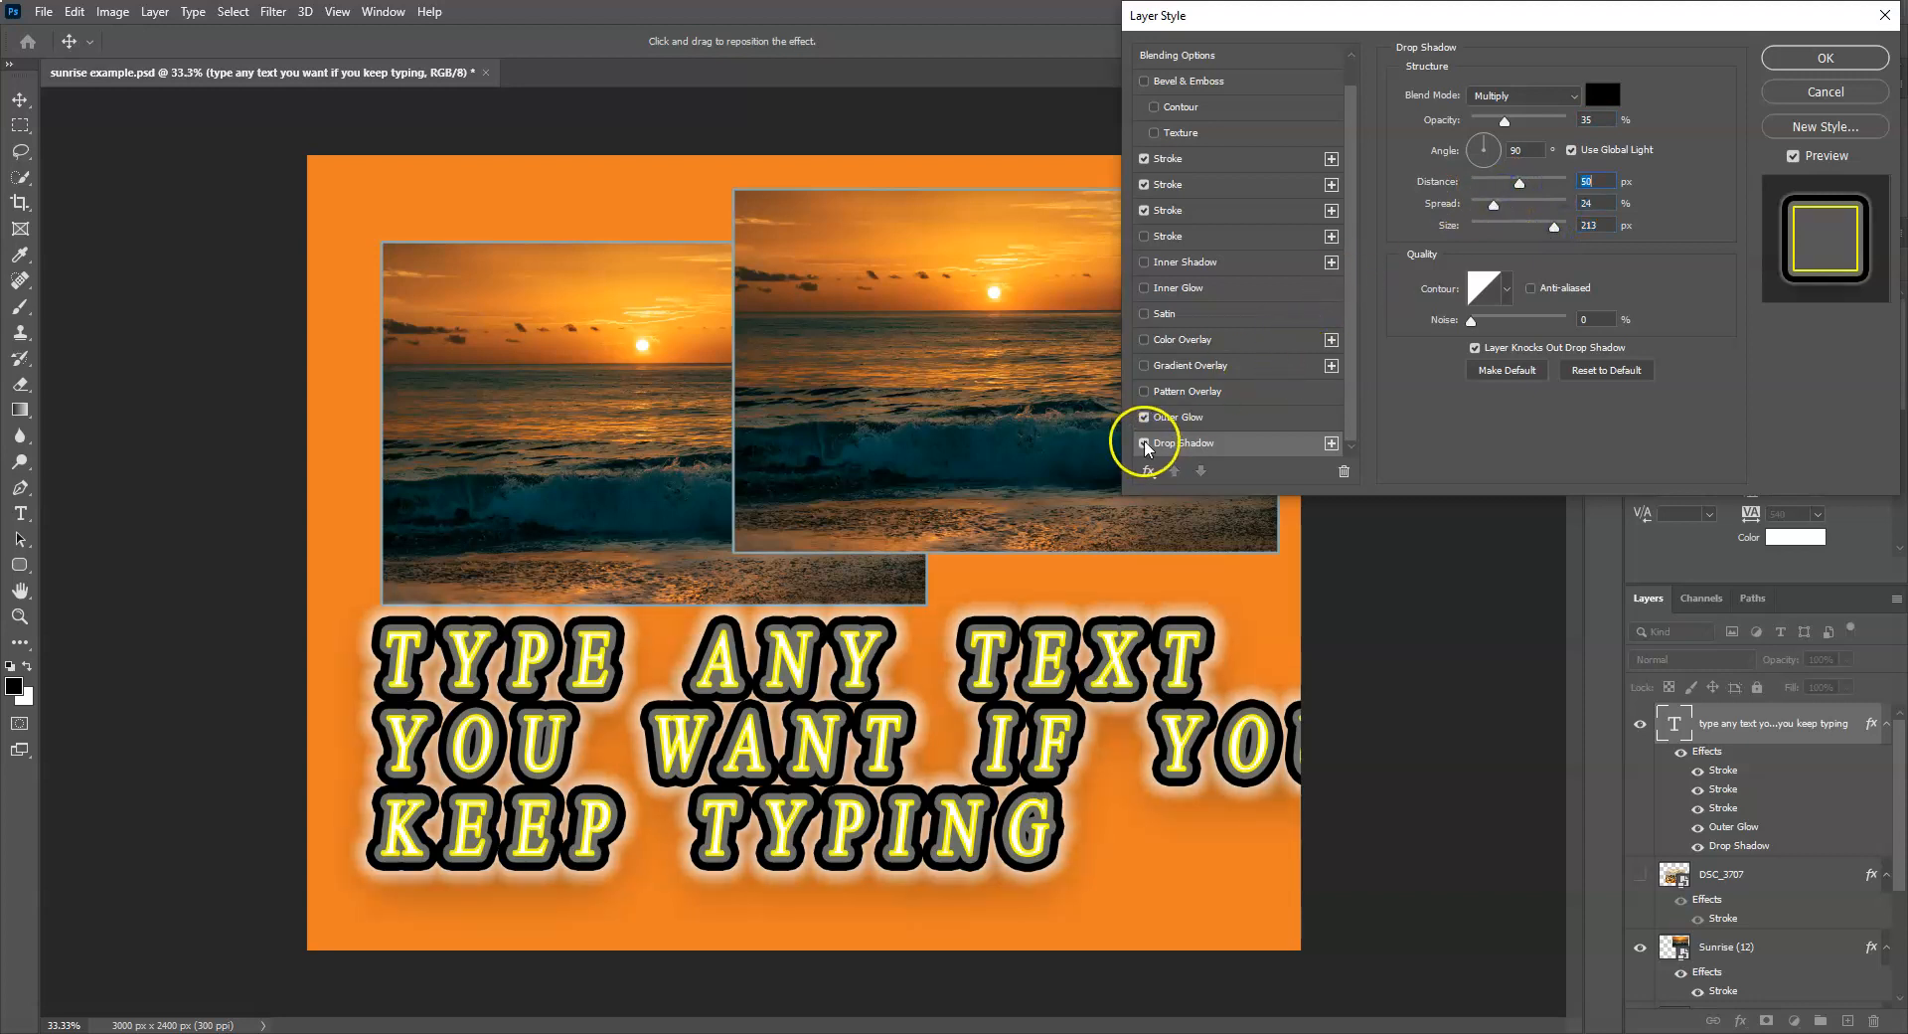
# Enable Bevel & Emboss on the text, and turn off its three strokes and outer glow.
pyautogui.click(1181, 81)
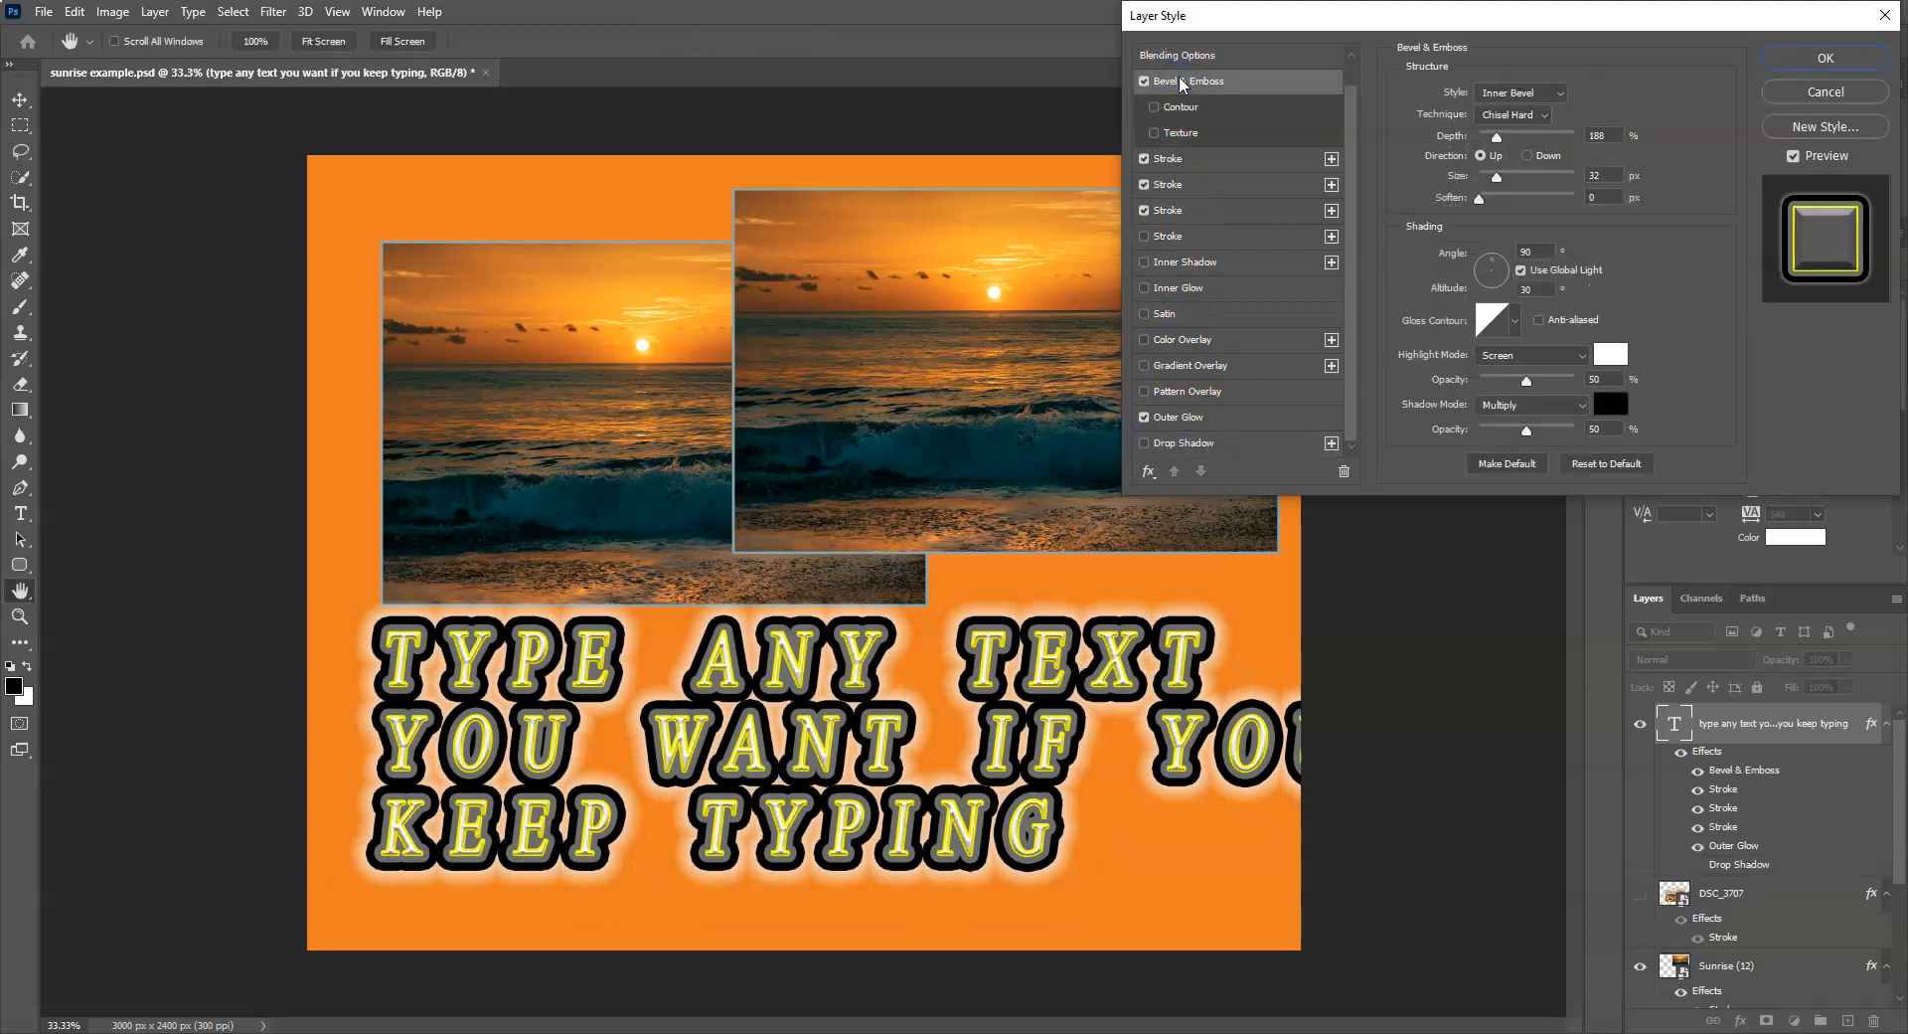
pyautogui.click(1143, 210)
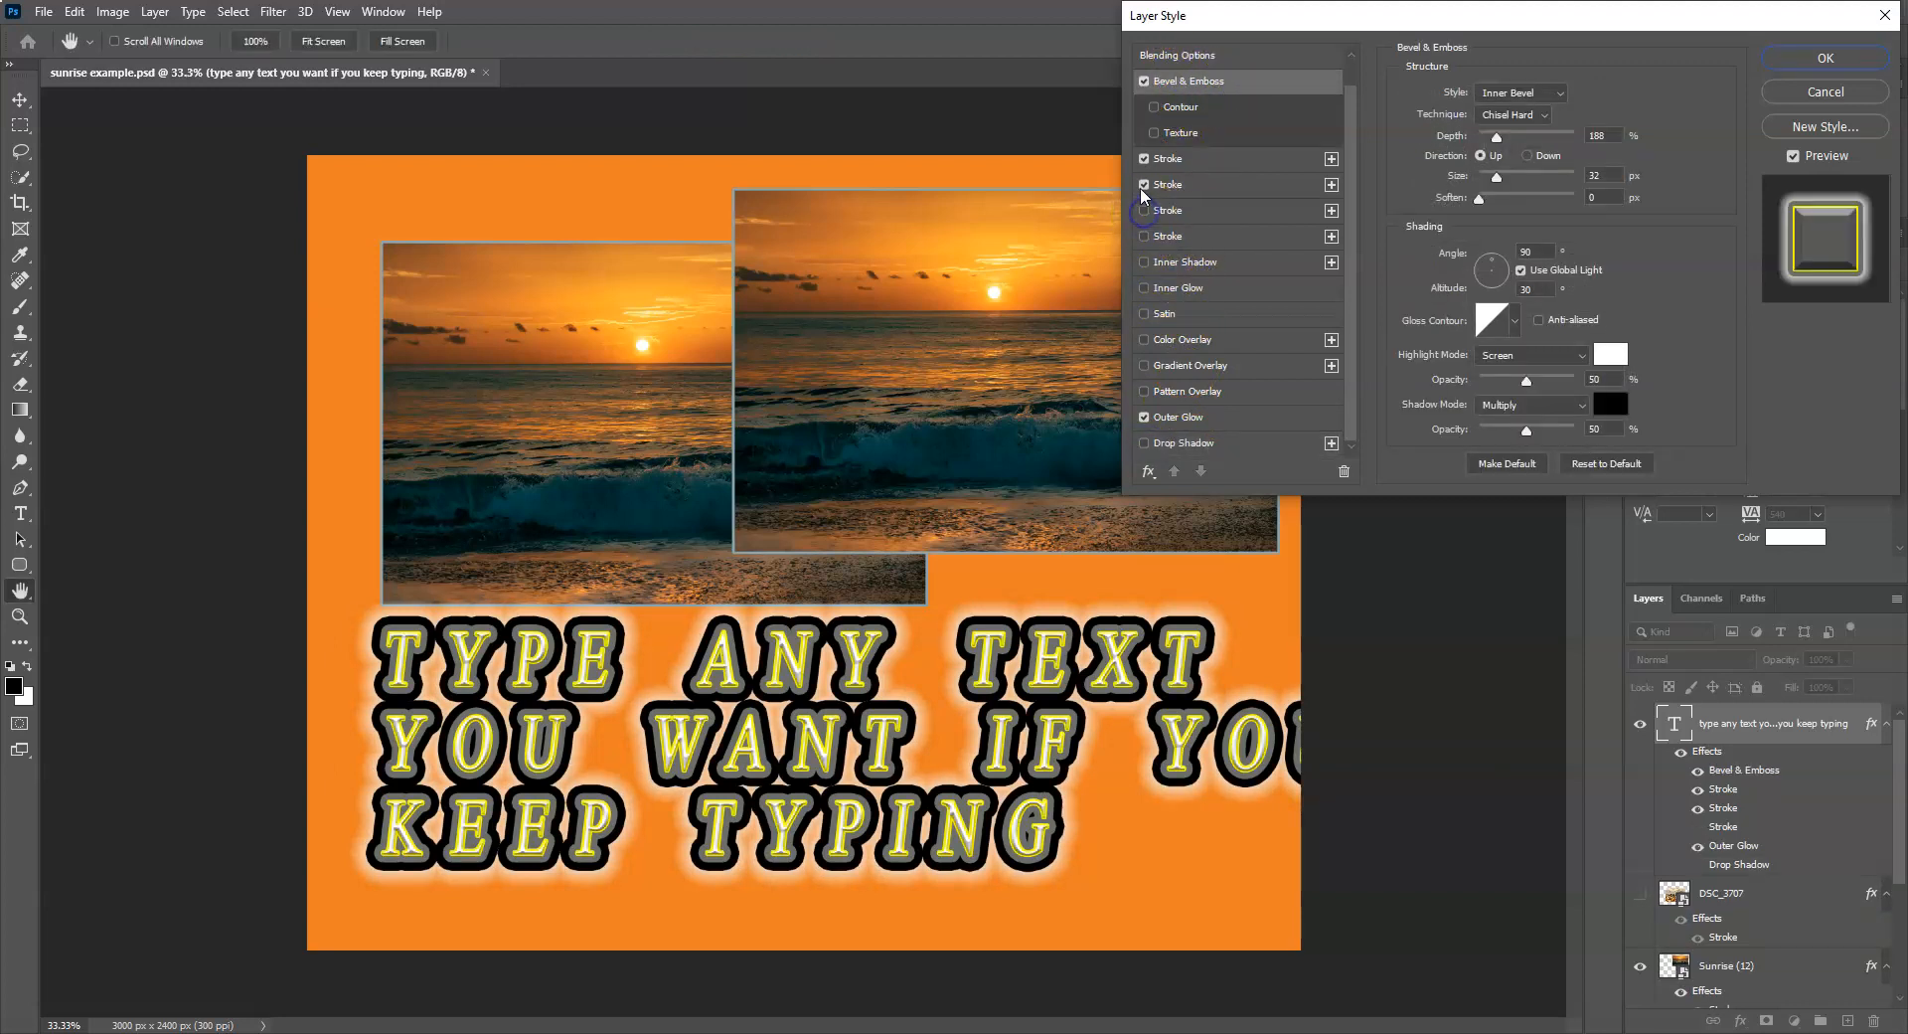
pyautogui.click(1144, 184)
pyautogui.click(1144, 158)
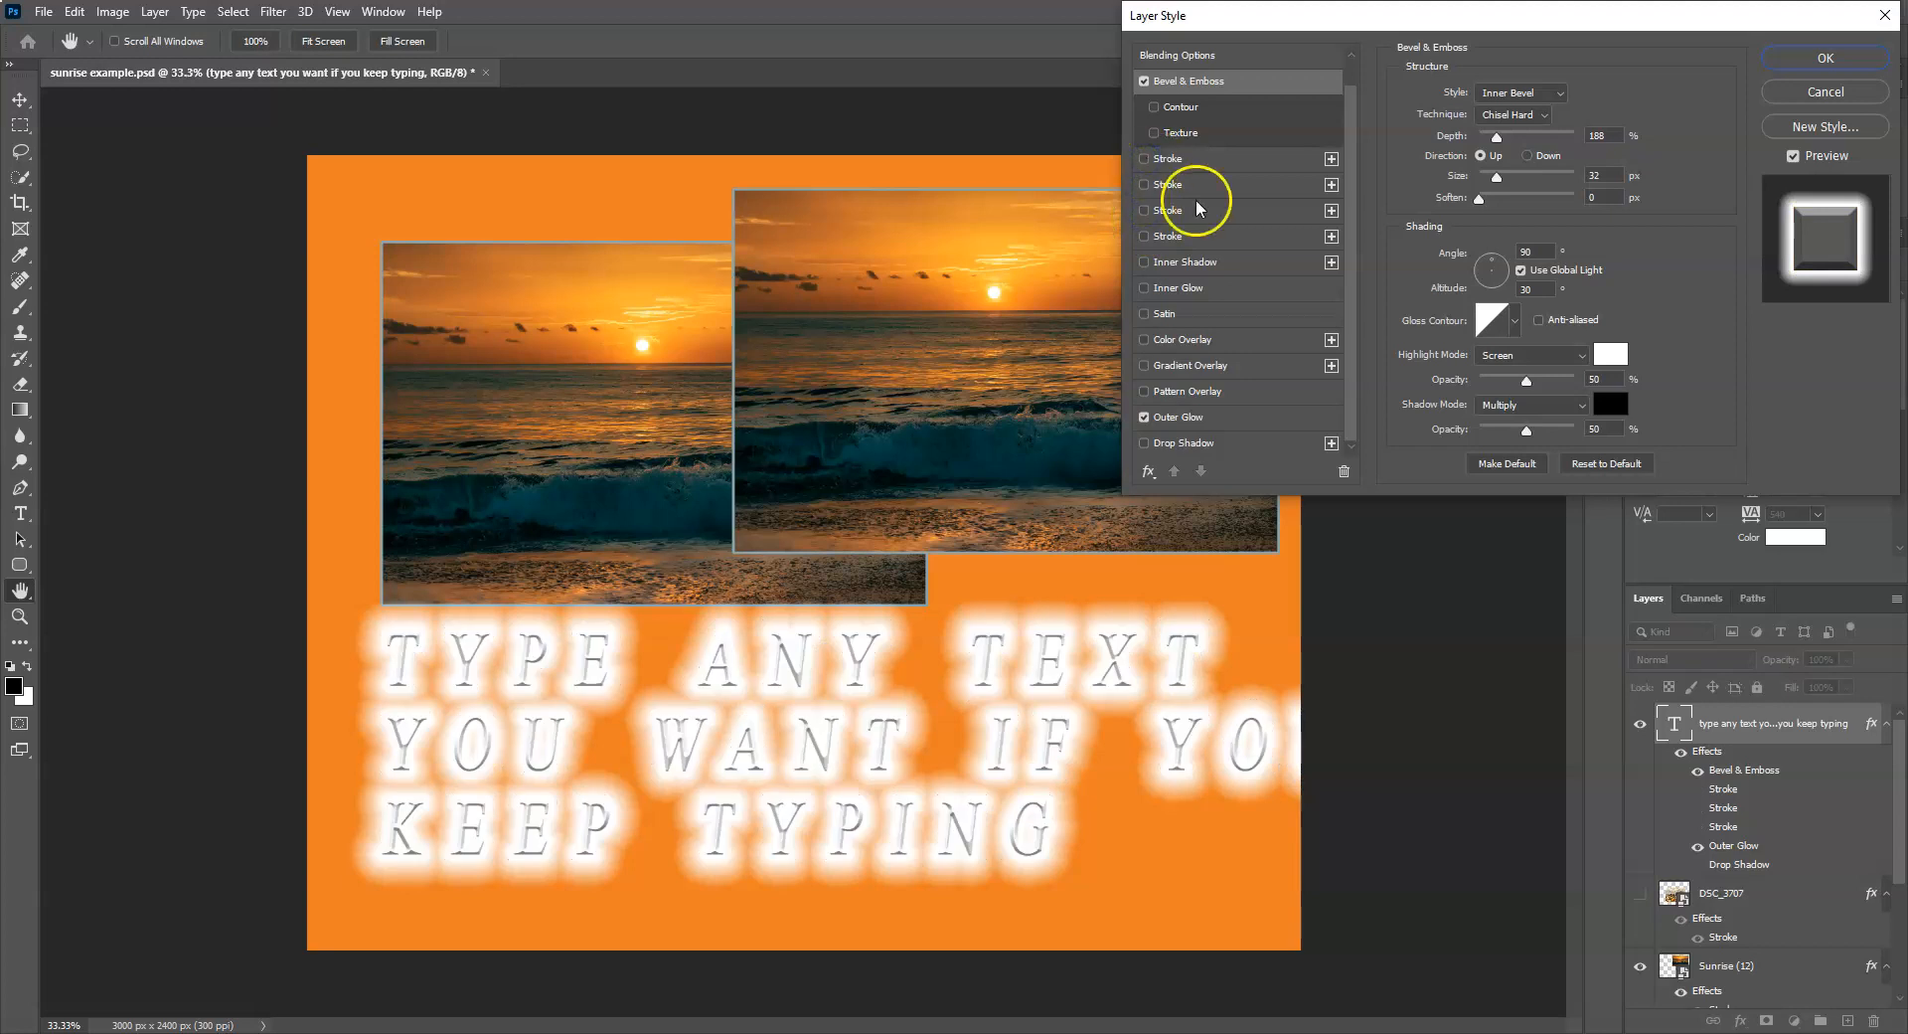
pyautogui.click(1144, 418)
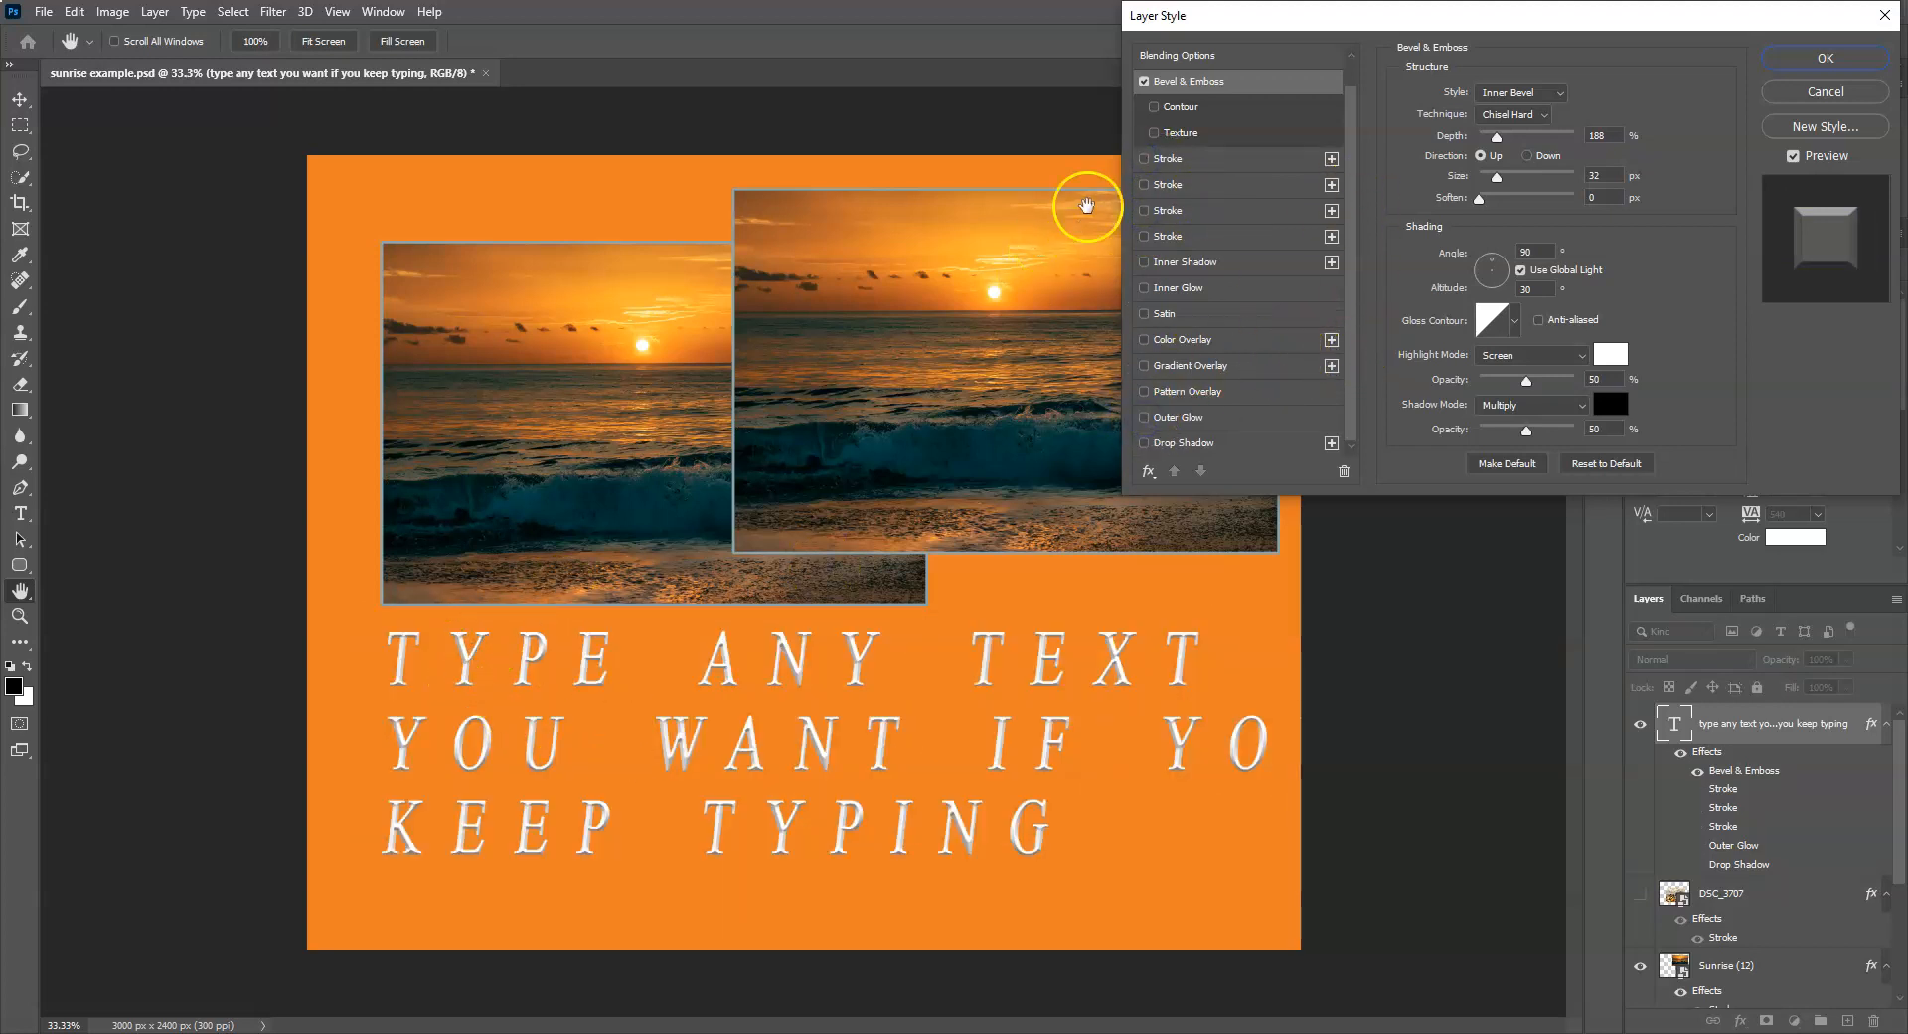
# Compare the text with and without Bevel & Emboss, and try the Smooth, Chisel Soft and Chisel Hard techniques.
pyautogui.click(1143, 80)
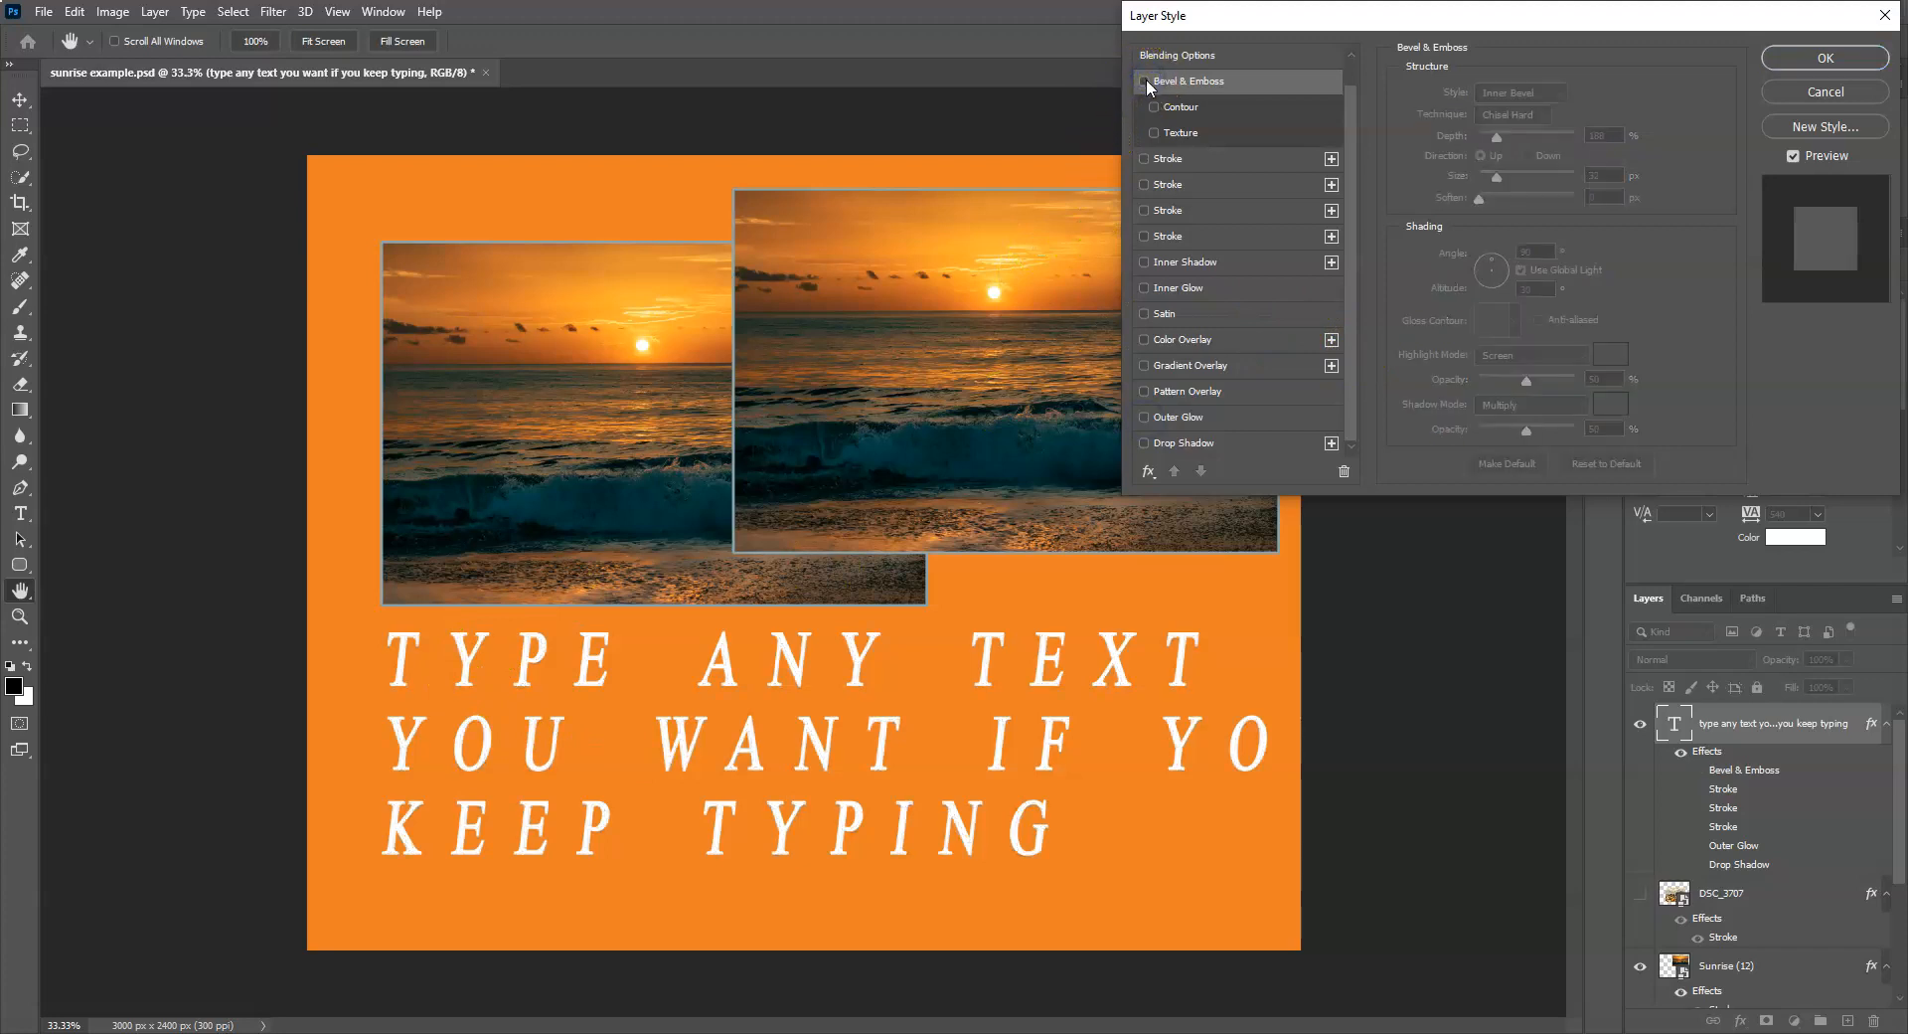
pyautogui.click(1146, 81)
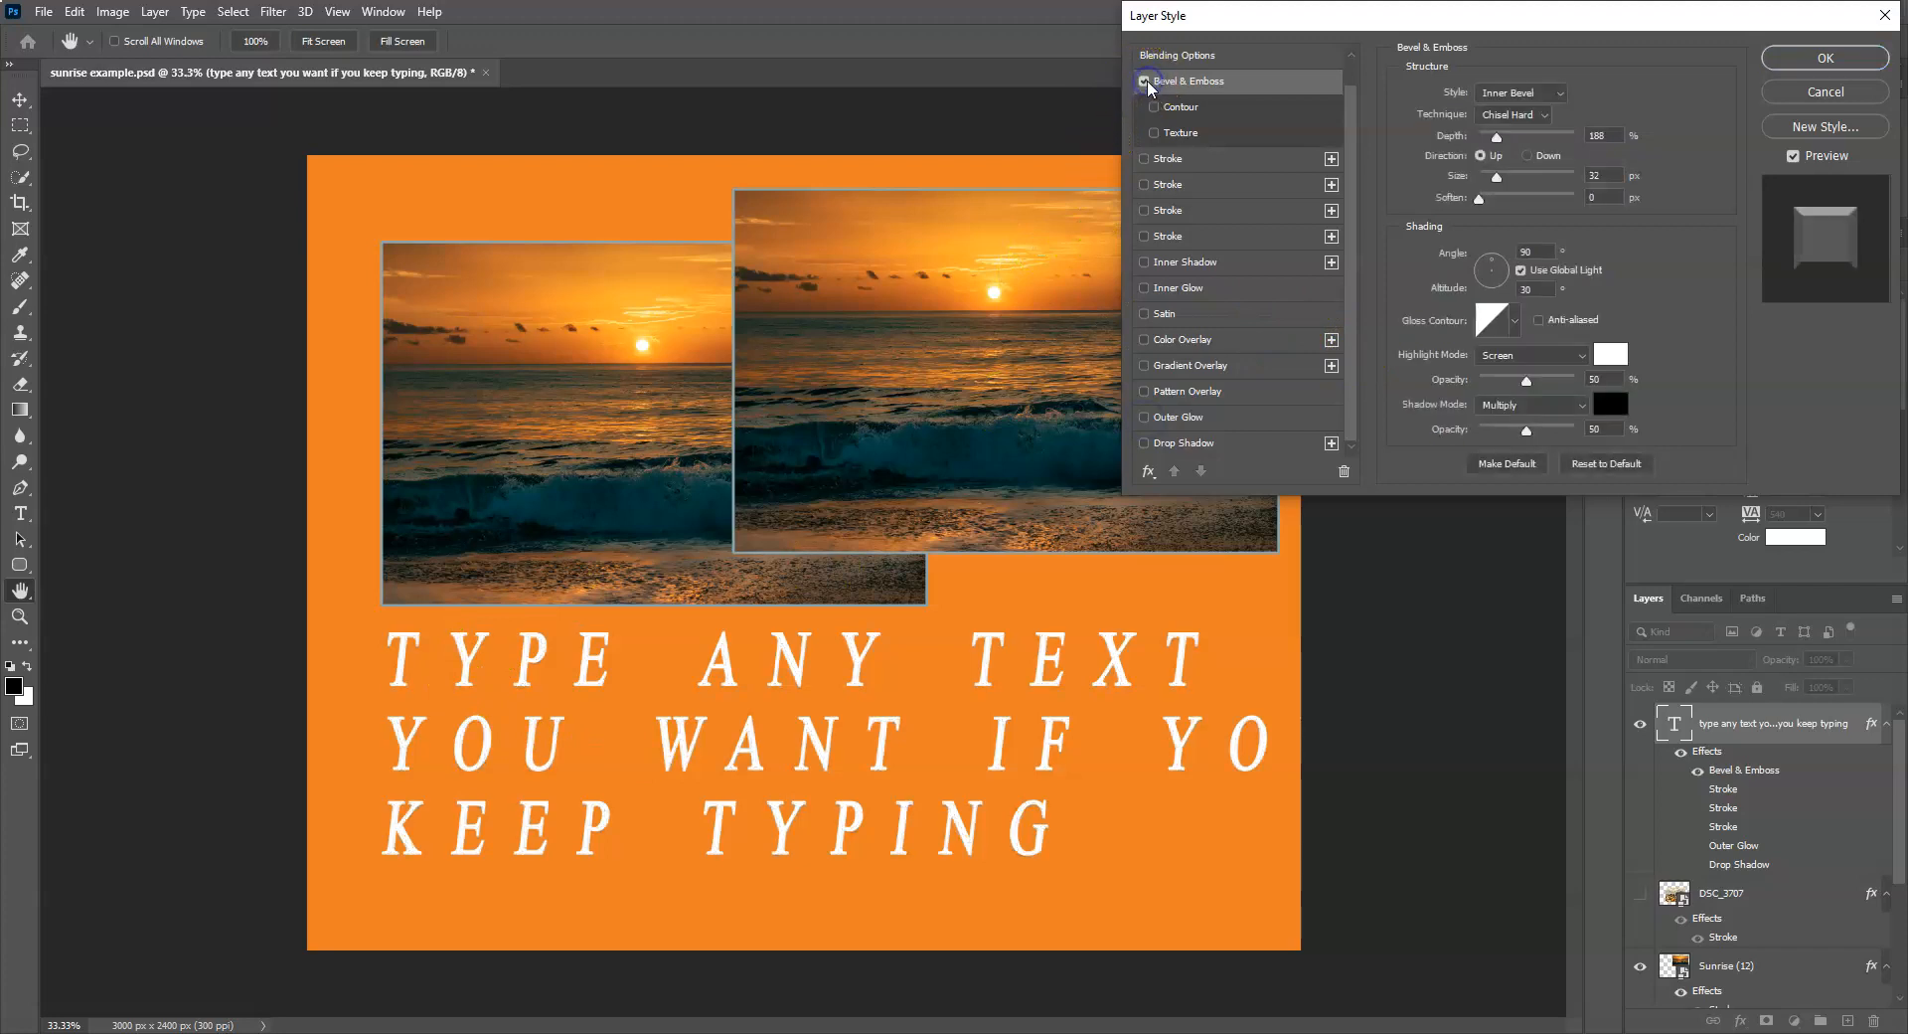
pyautogui.click(1546, 118)
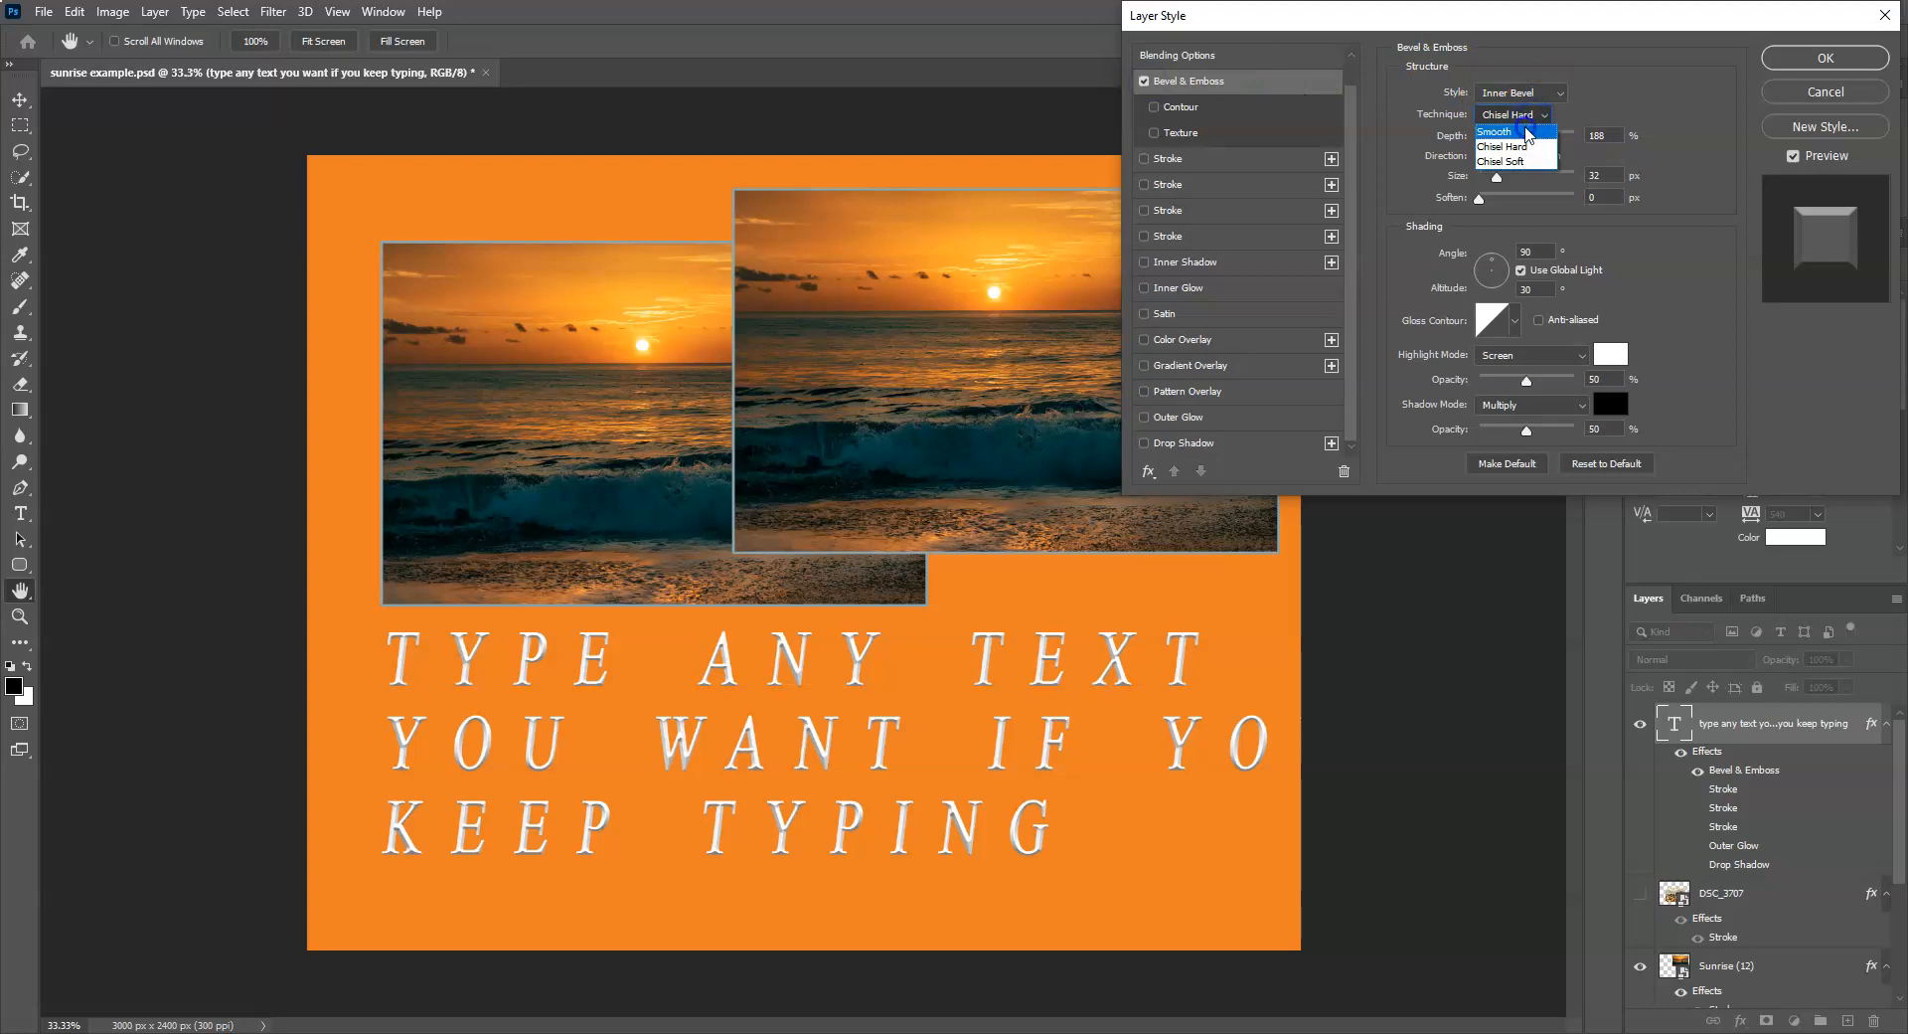
pyautogui.click(1529, 132)
pyautogui.click(1541, 118)
pyautogui.click(1527, 162)
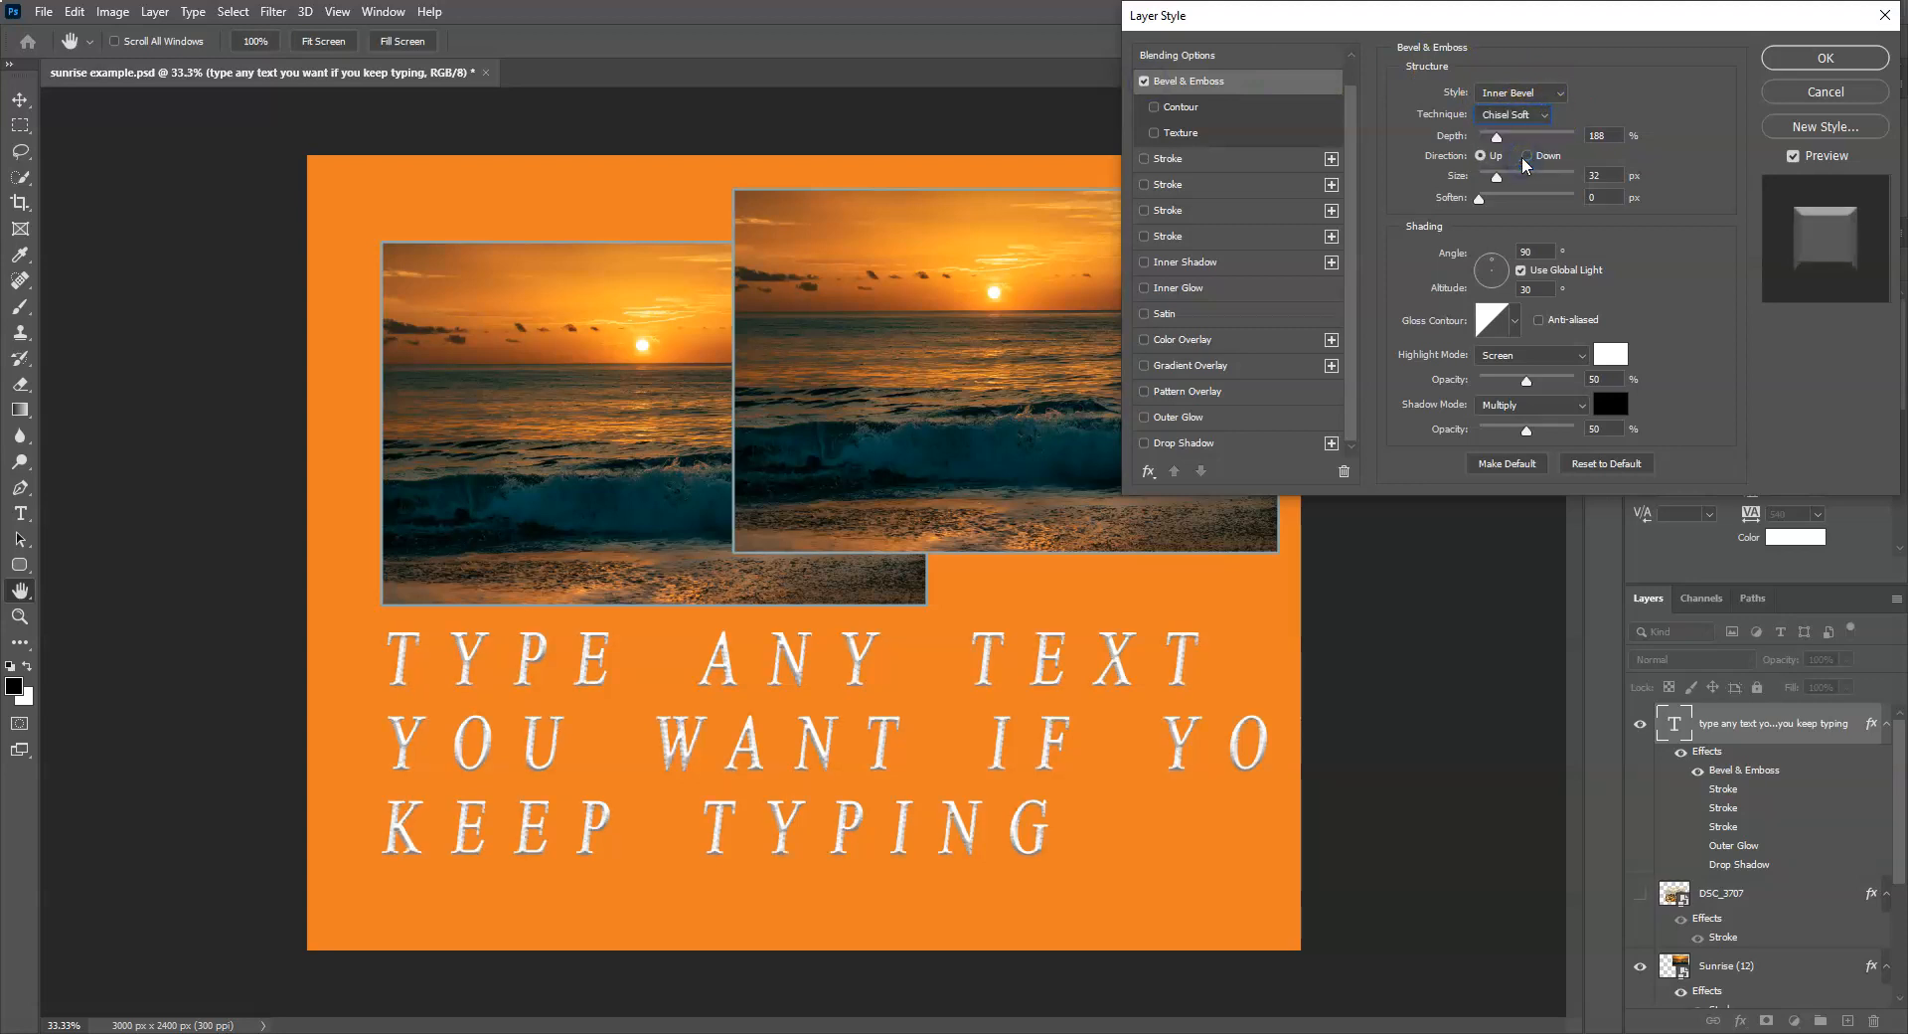
pyautogui.click(1521, 118)
pyautogui.click(1527, 145)
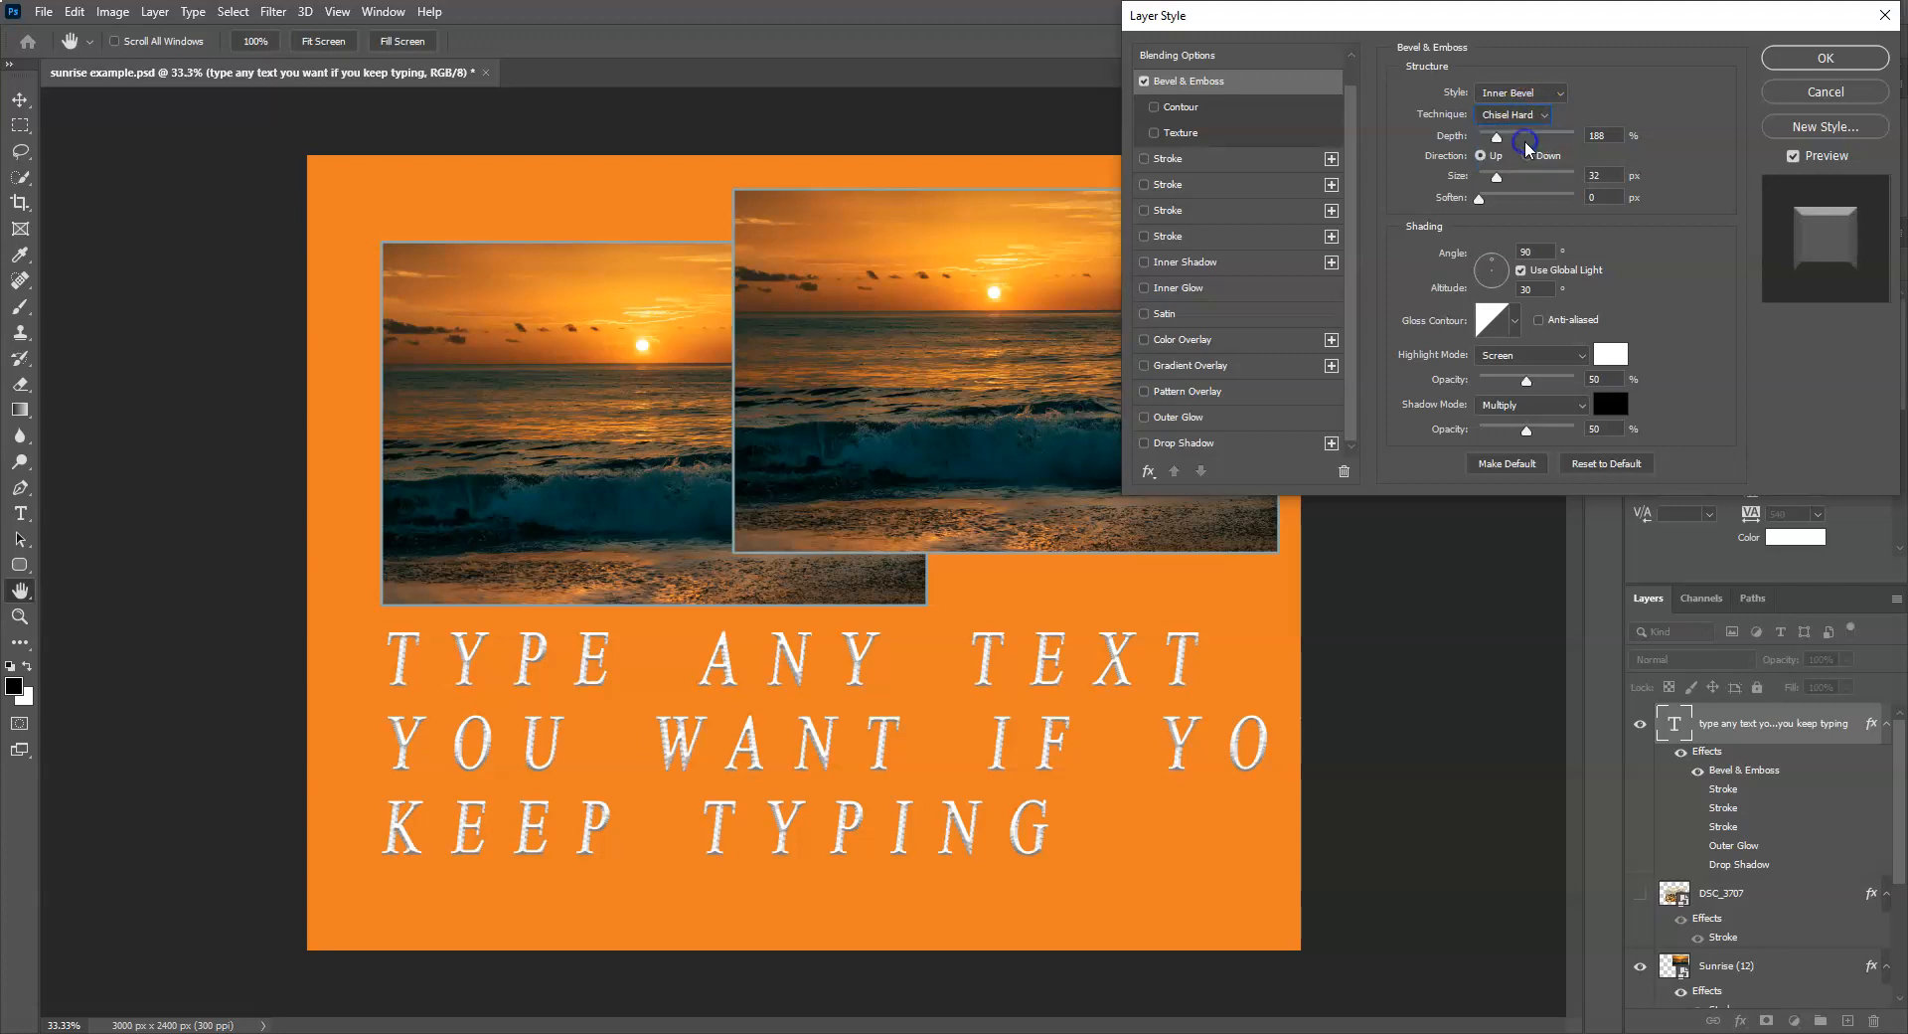
# Try the bevel's Contour and Texture options and the Satin effect on the text.
pyautogui.click(1193, 108)
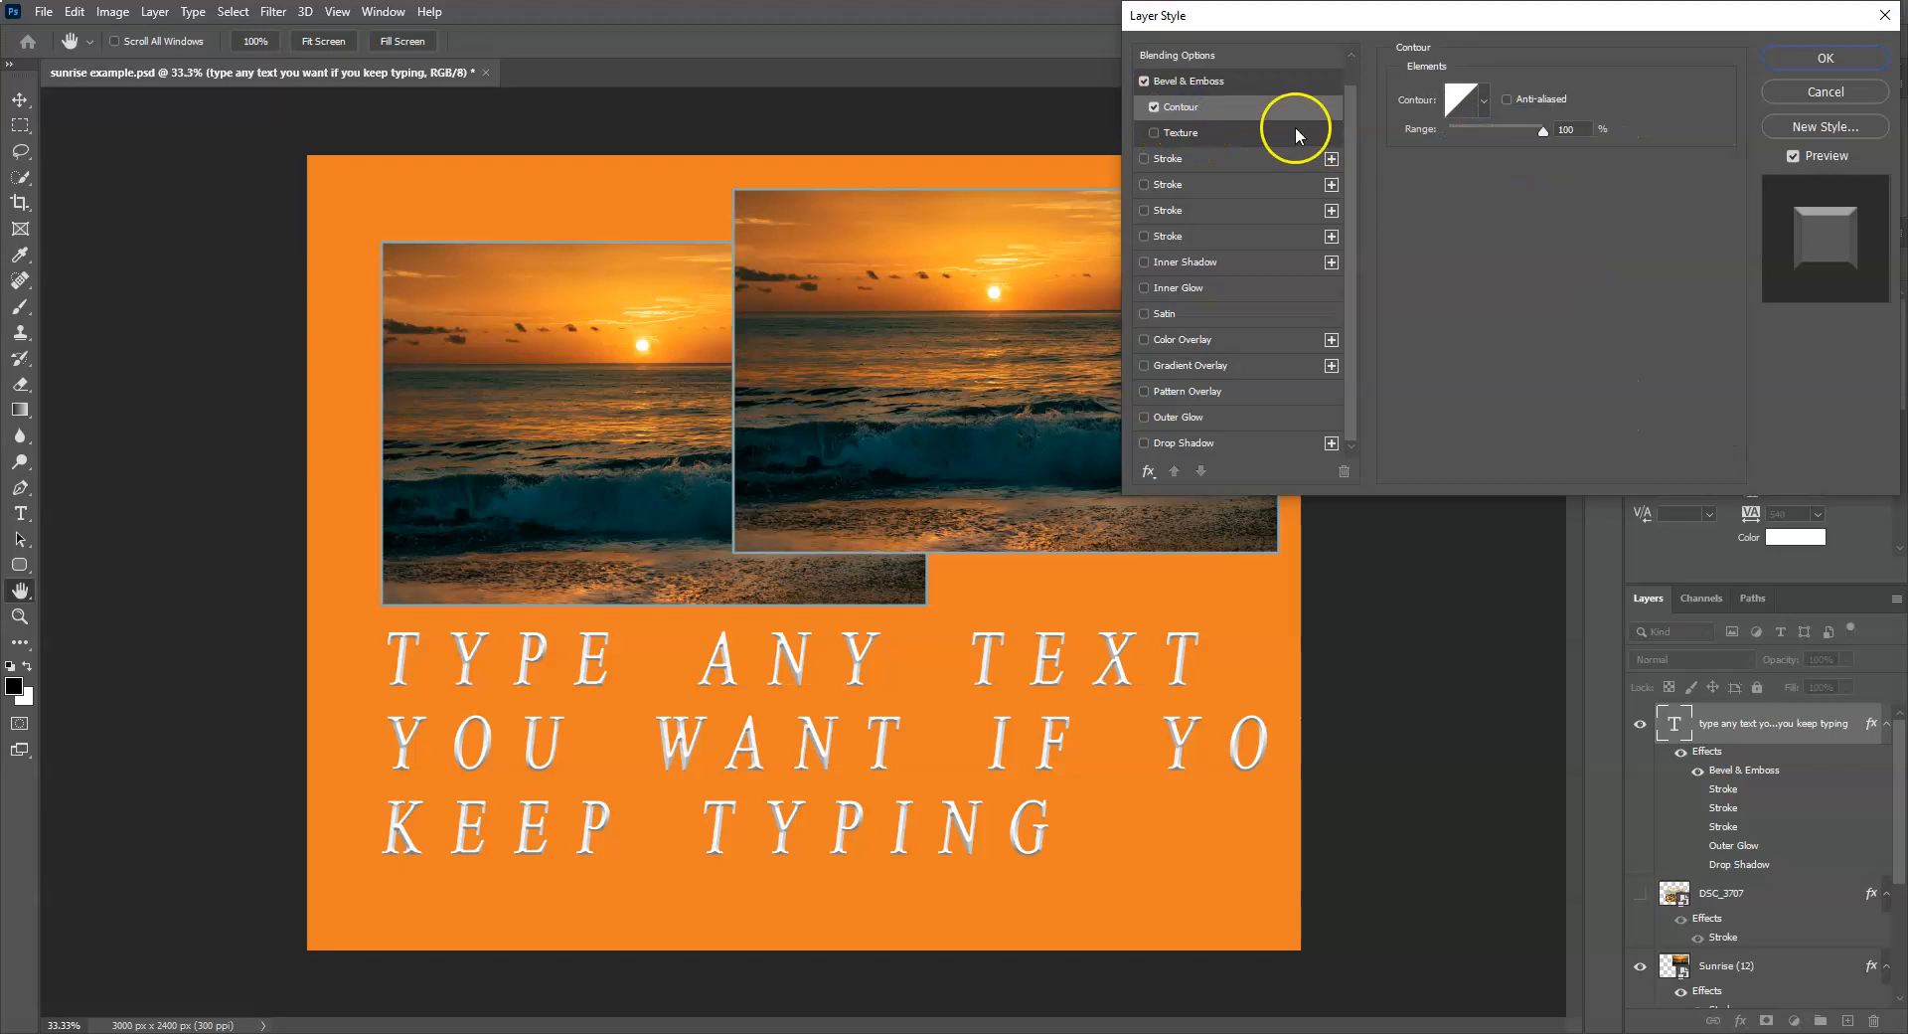
pyautogui.click(1180, 136)
pyautogui.click(1155, 134)
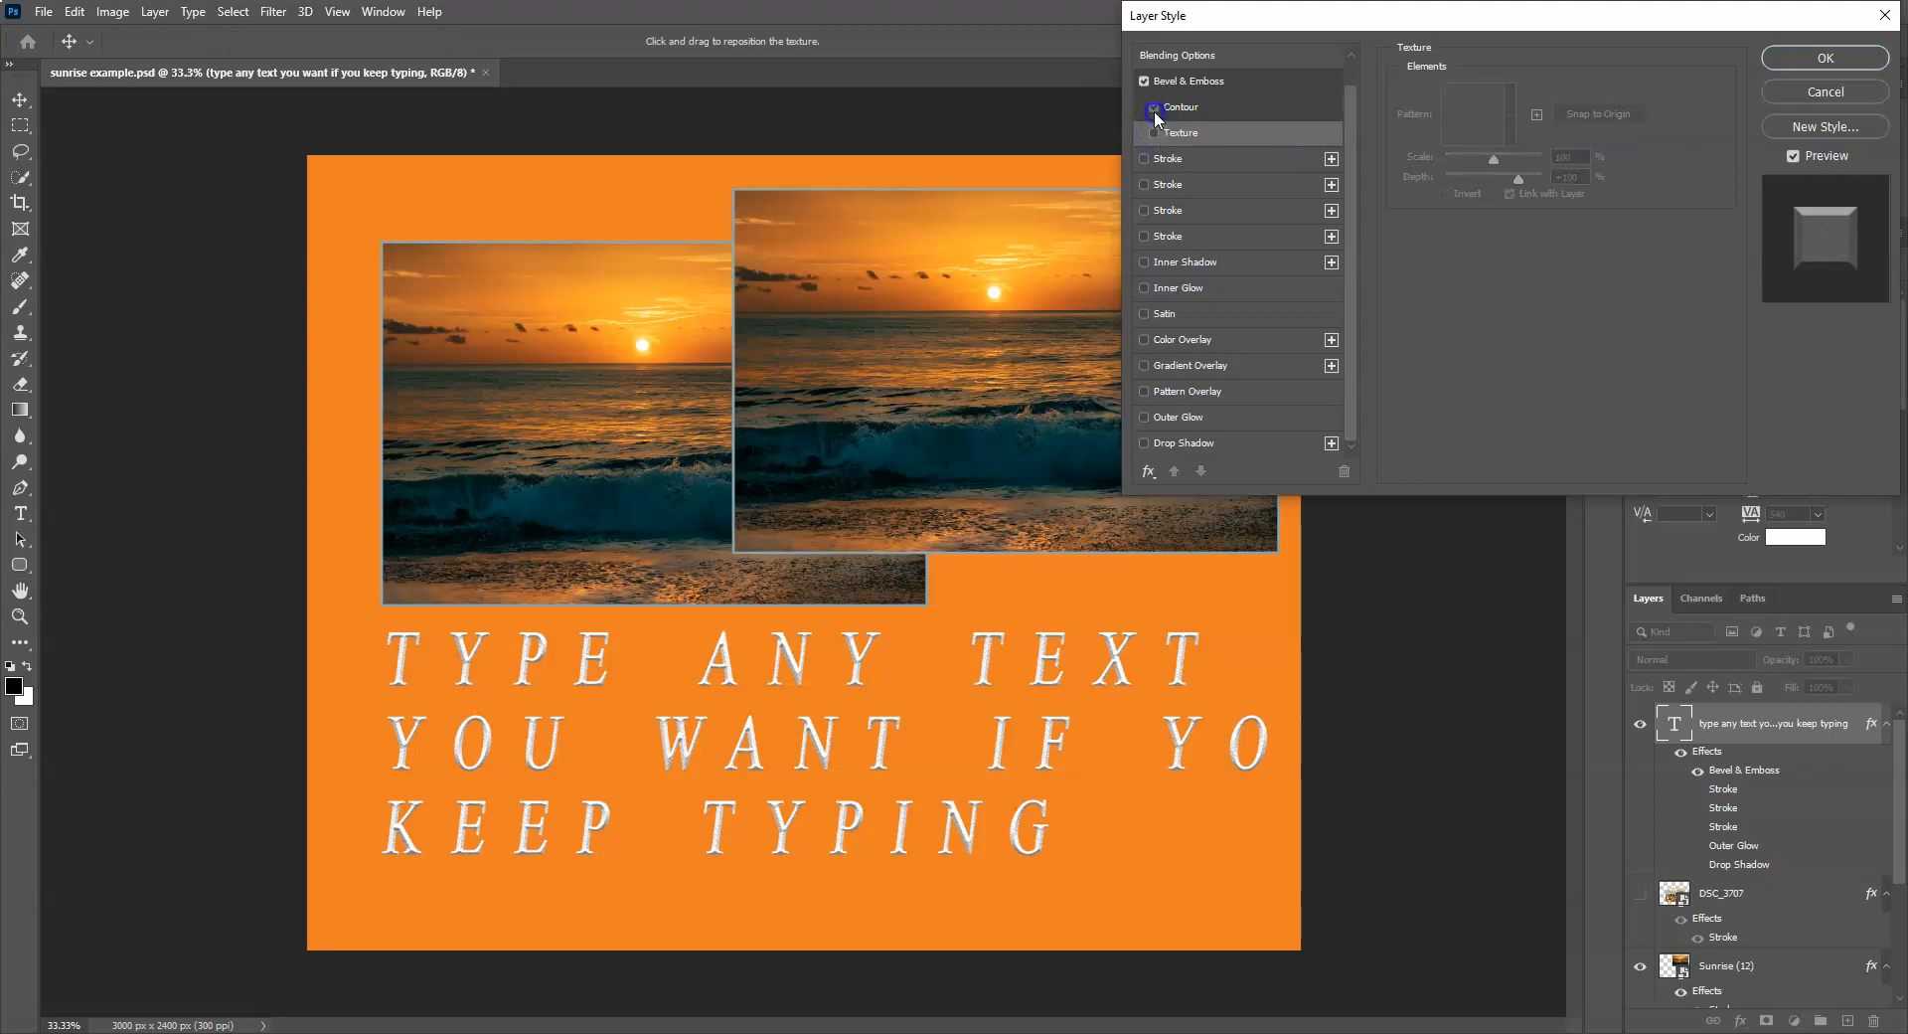
pyautogui.click(1181, 315)
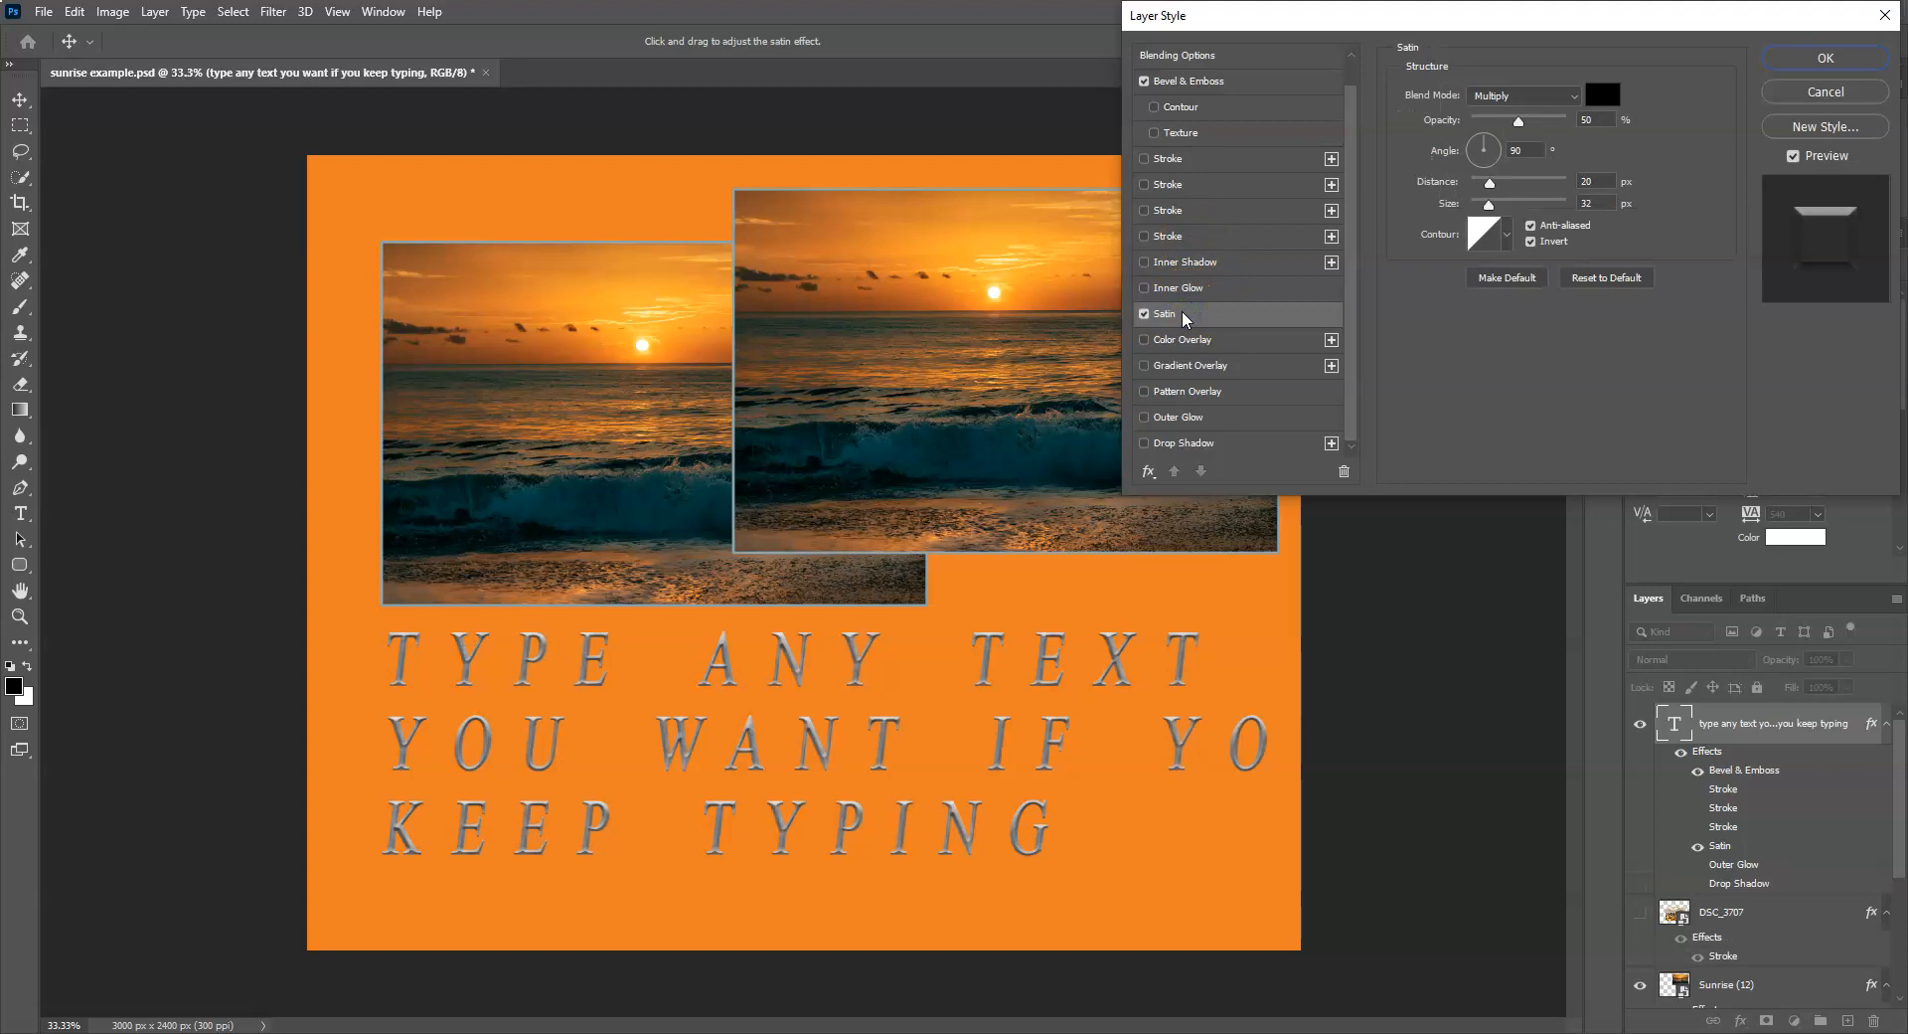
pyautogui.click(1145, 314)
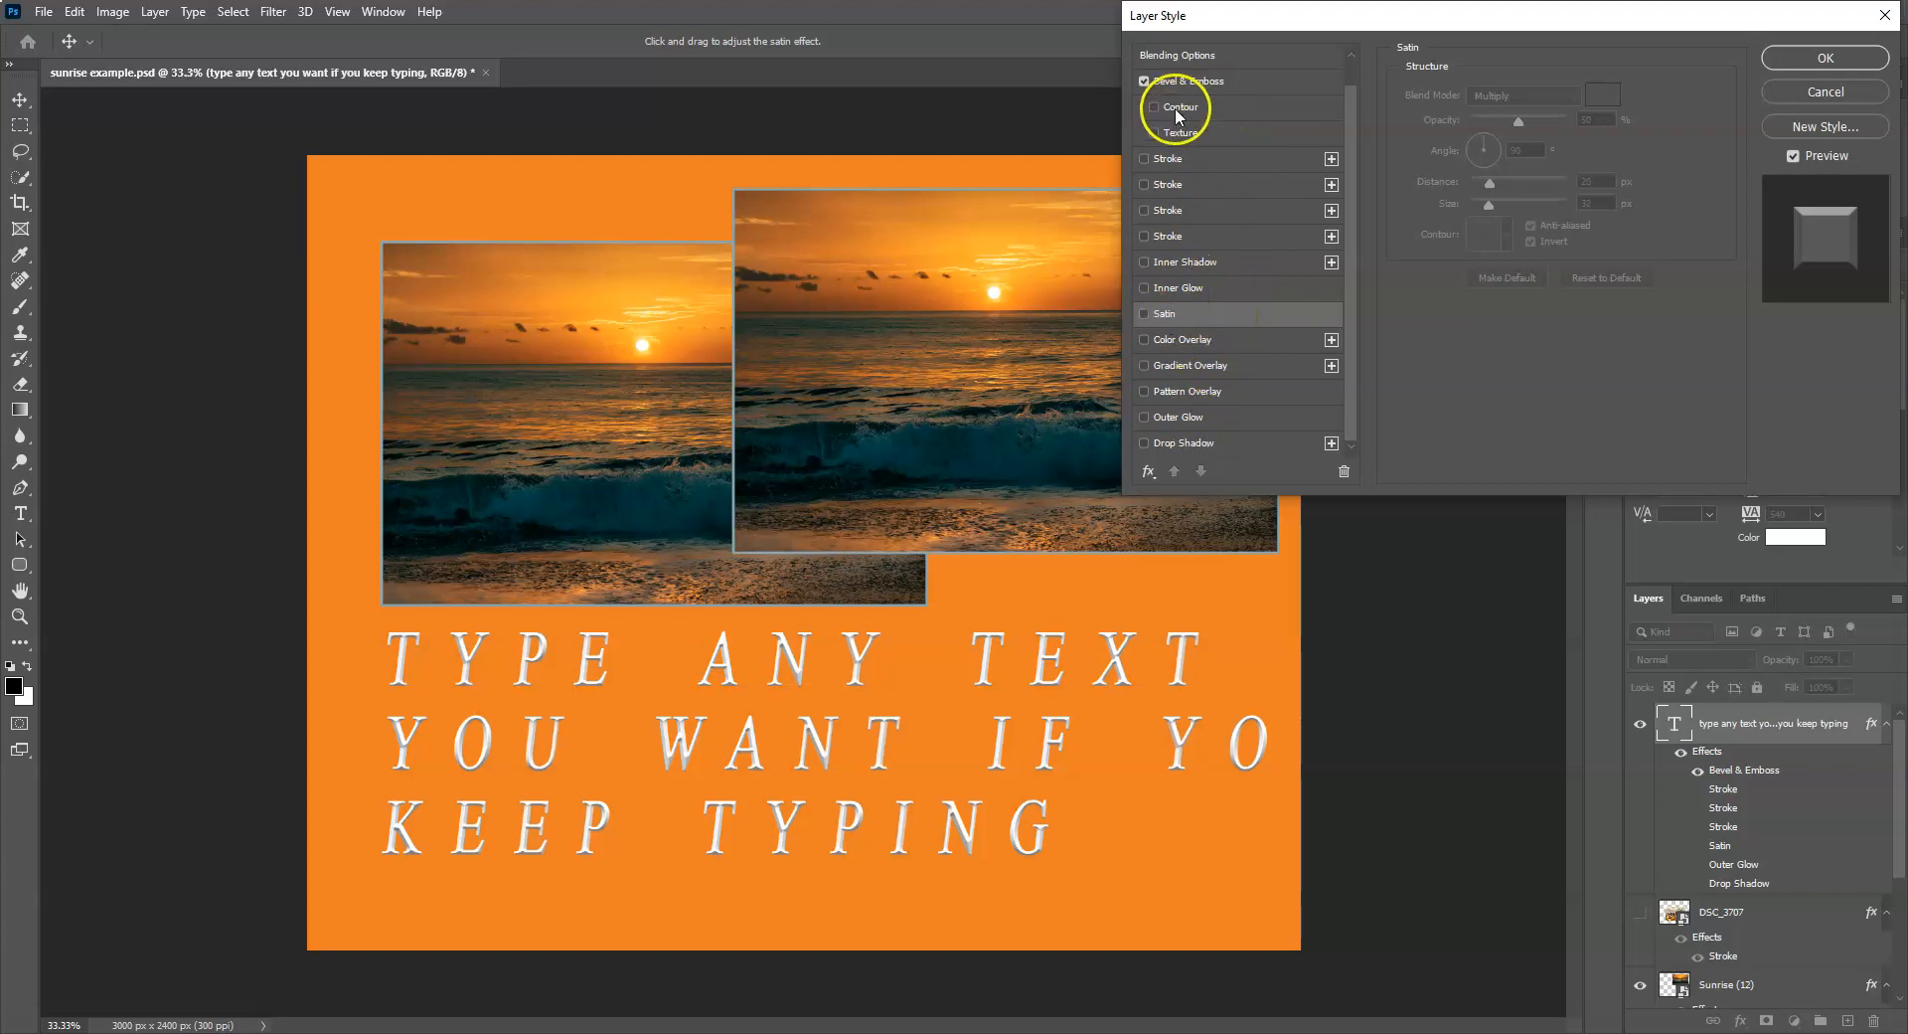
# Turn off Bevel & Emboss and apply a Gradient Overlay to the text layer.
pyautogui.click(1145, 81)
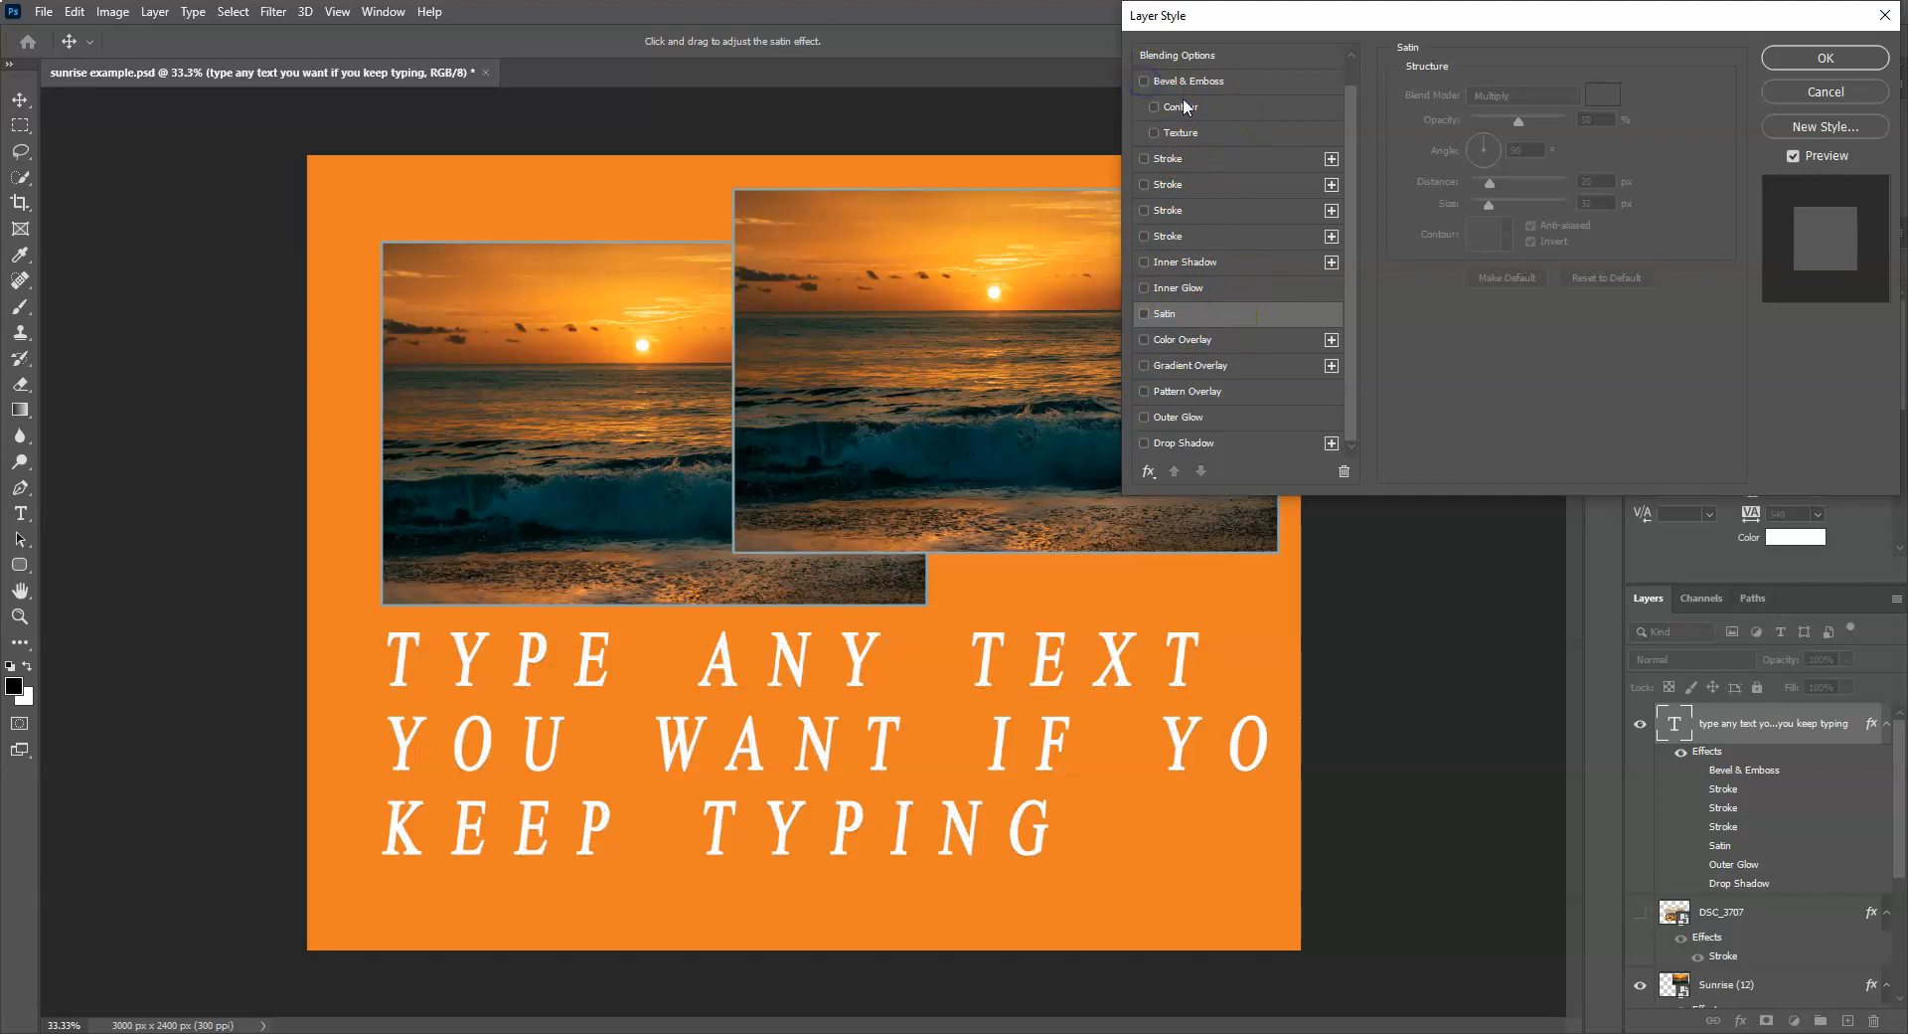
pyautogui.click(1179, 368)
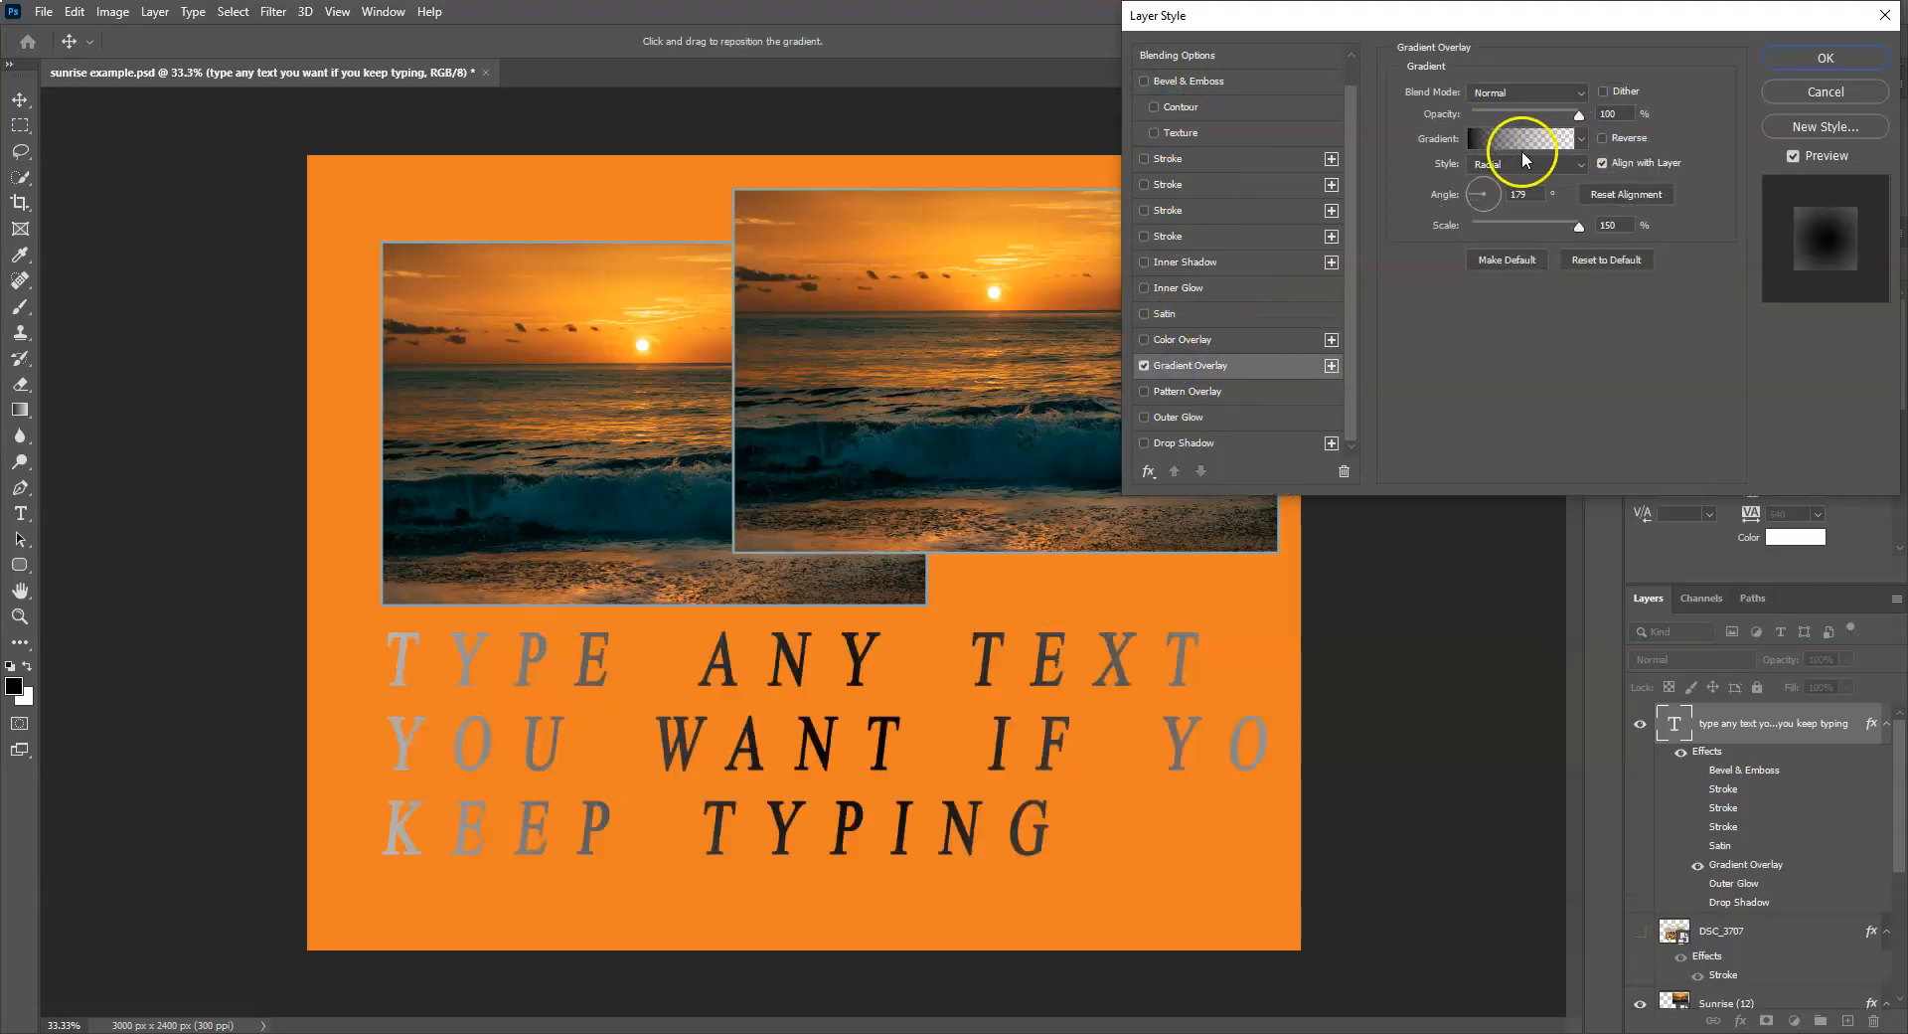
# Set the Gradient Overlay to the Linear style with an angle of 1° and a scale of 111%.
pyautogui.click(1569, 171)
pyautogui.click(1520, 151)
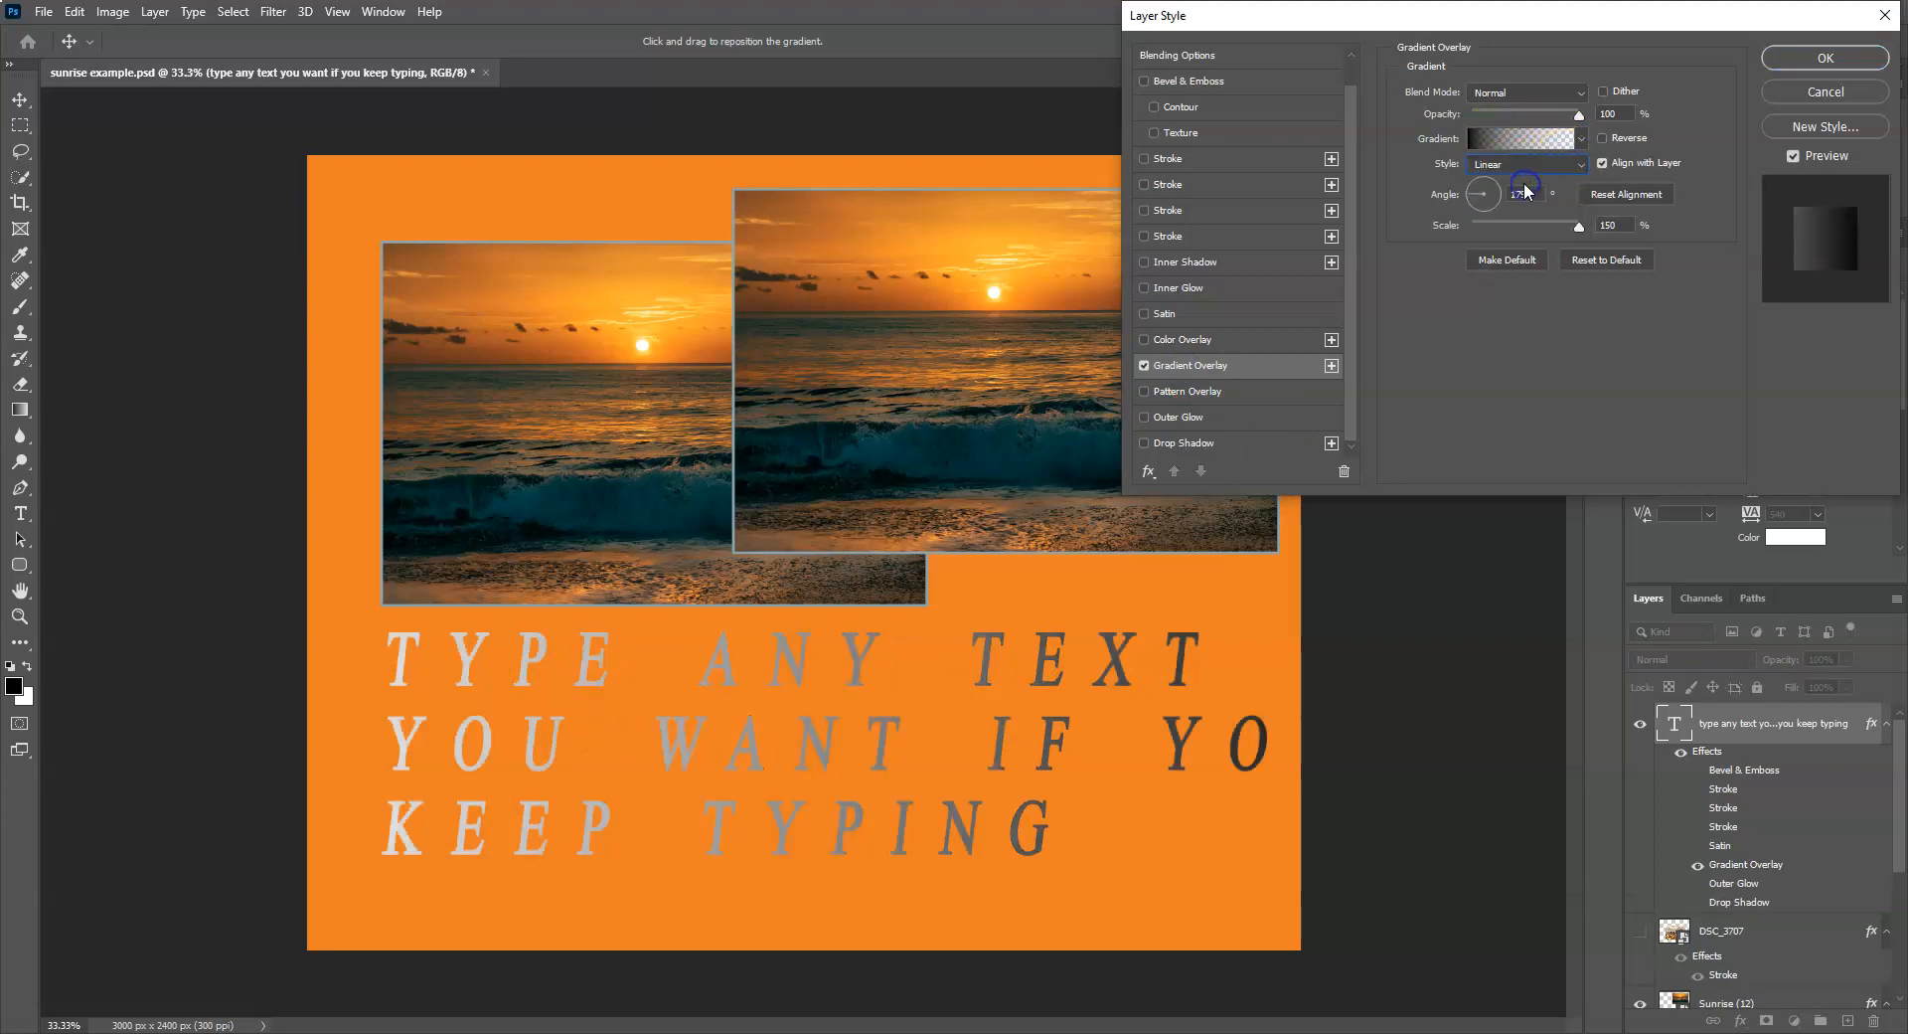
pyautogui.moveTo(1469, 195); pyautogui.dragTo(1536, 238)
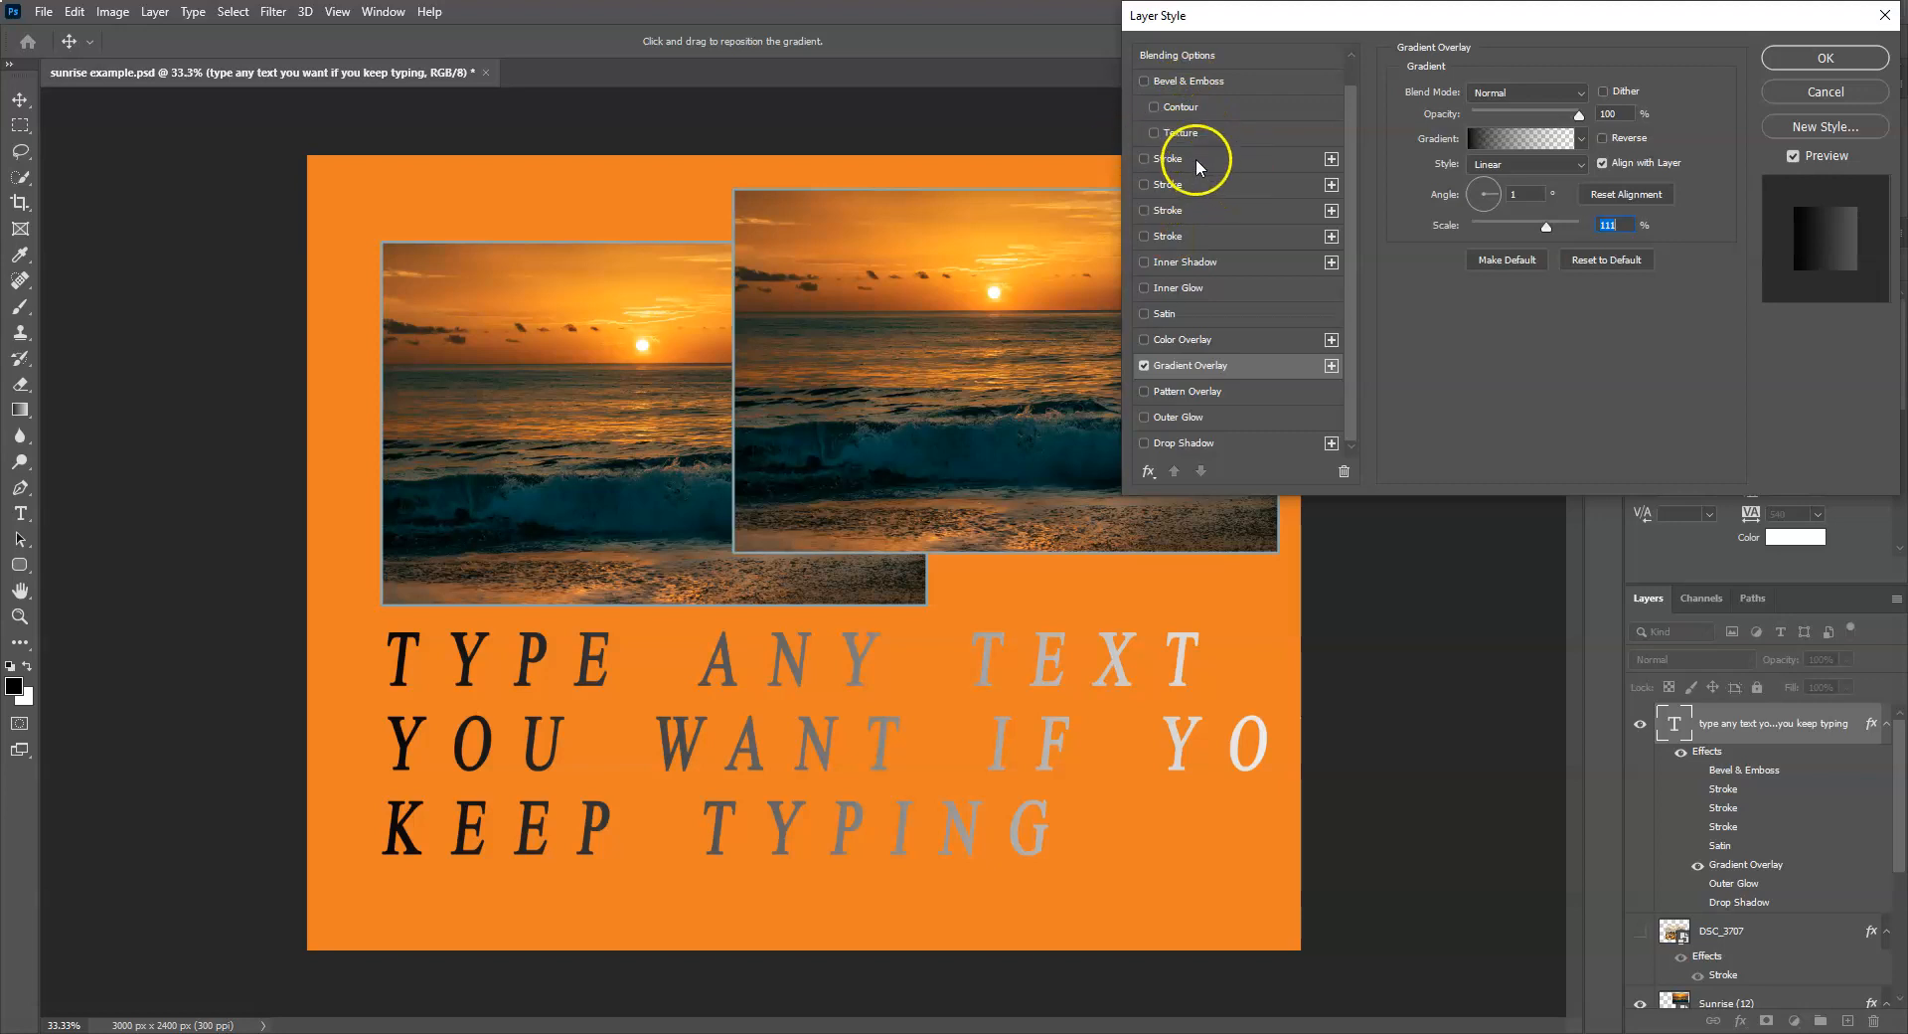
# Replace the Gradient Overlay with a default Inner Shadow, raised to 100% opacity and set to 0 px distance.
pyautogui.click(1207, 263)
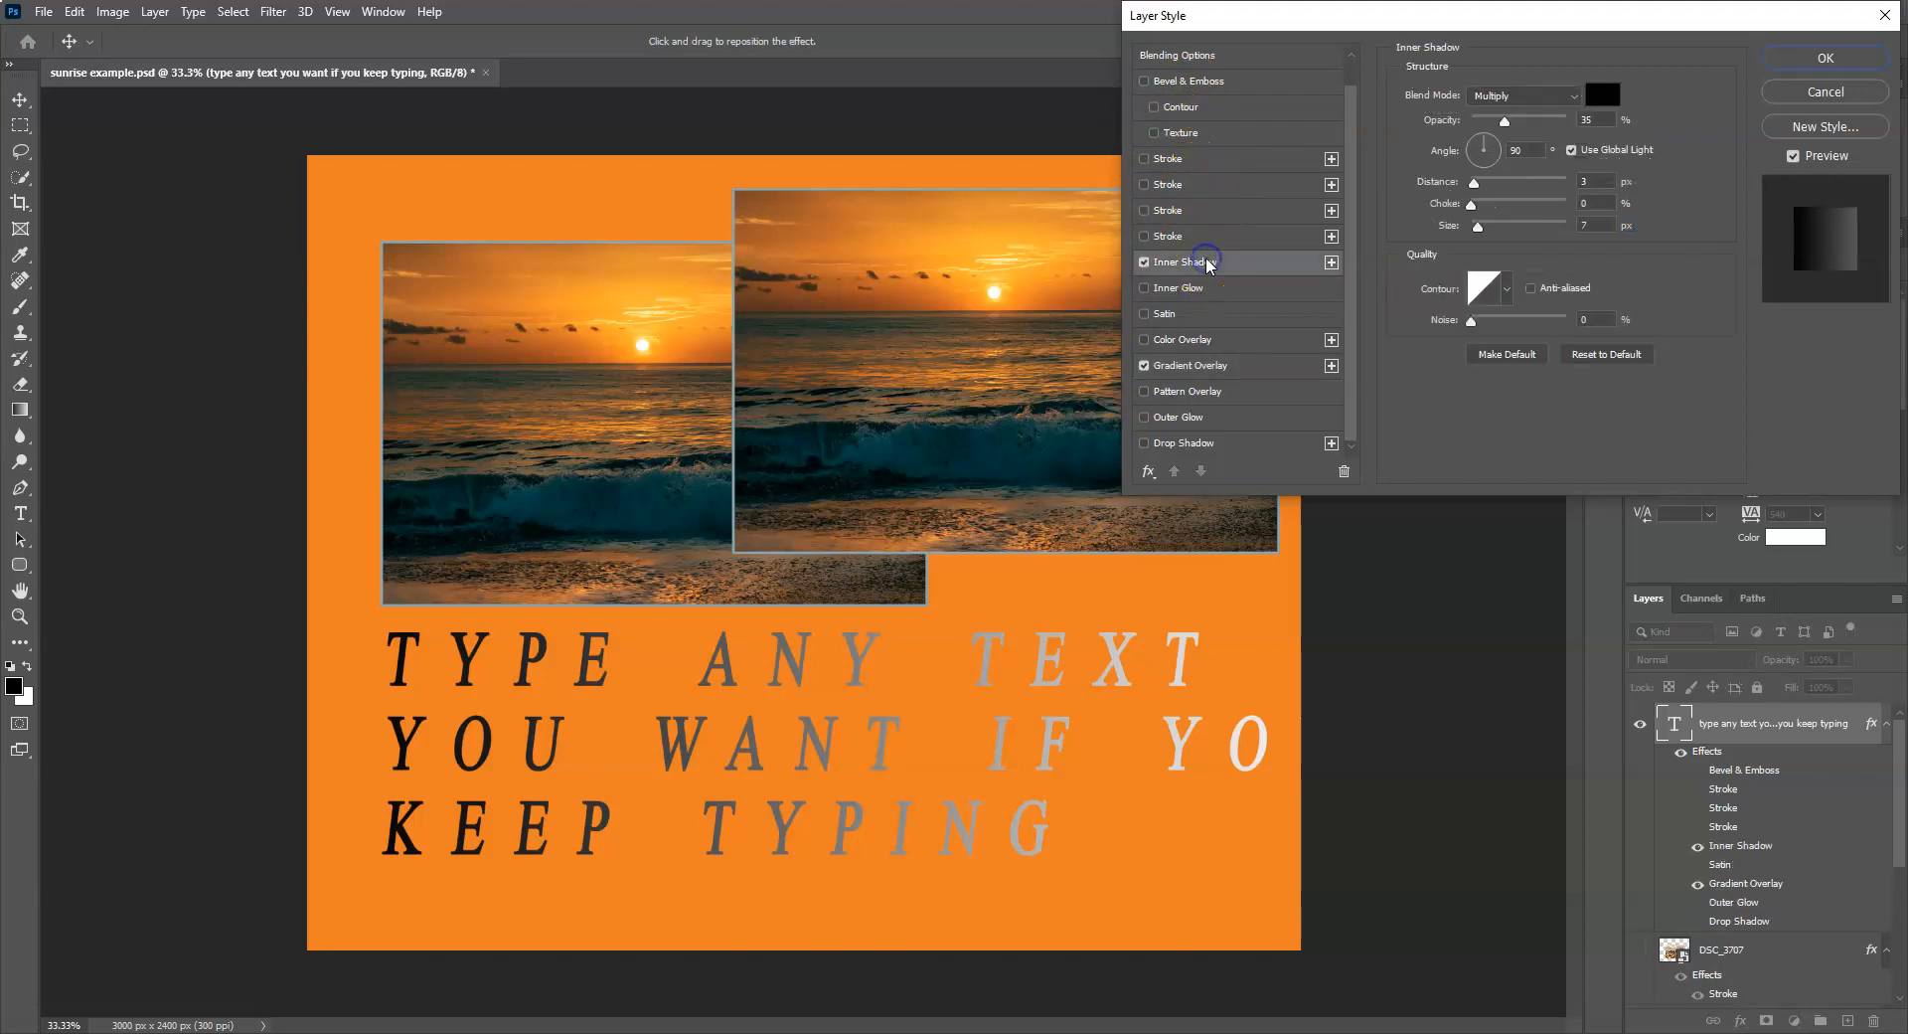
pyautogui.click(1144, 364)
pyautogui.click(1606, 355)
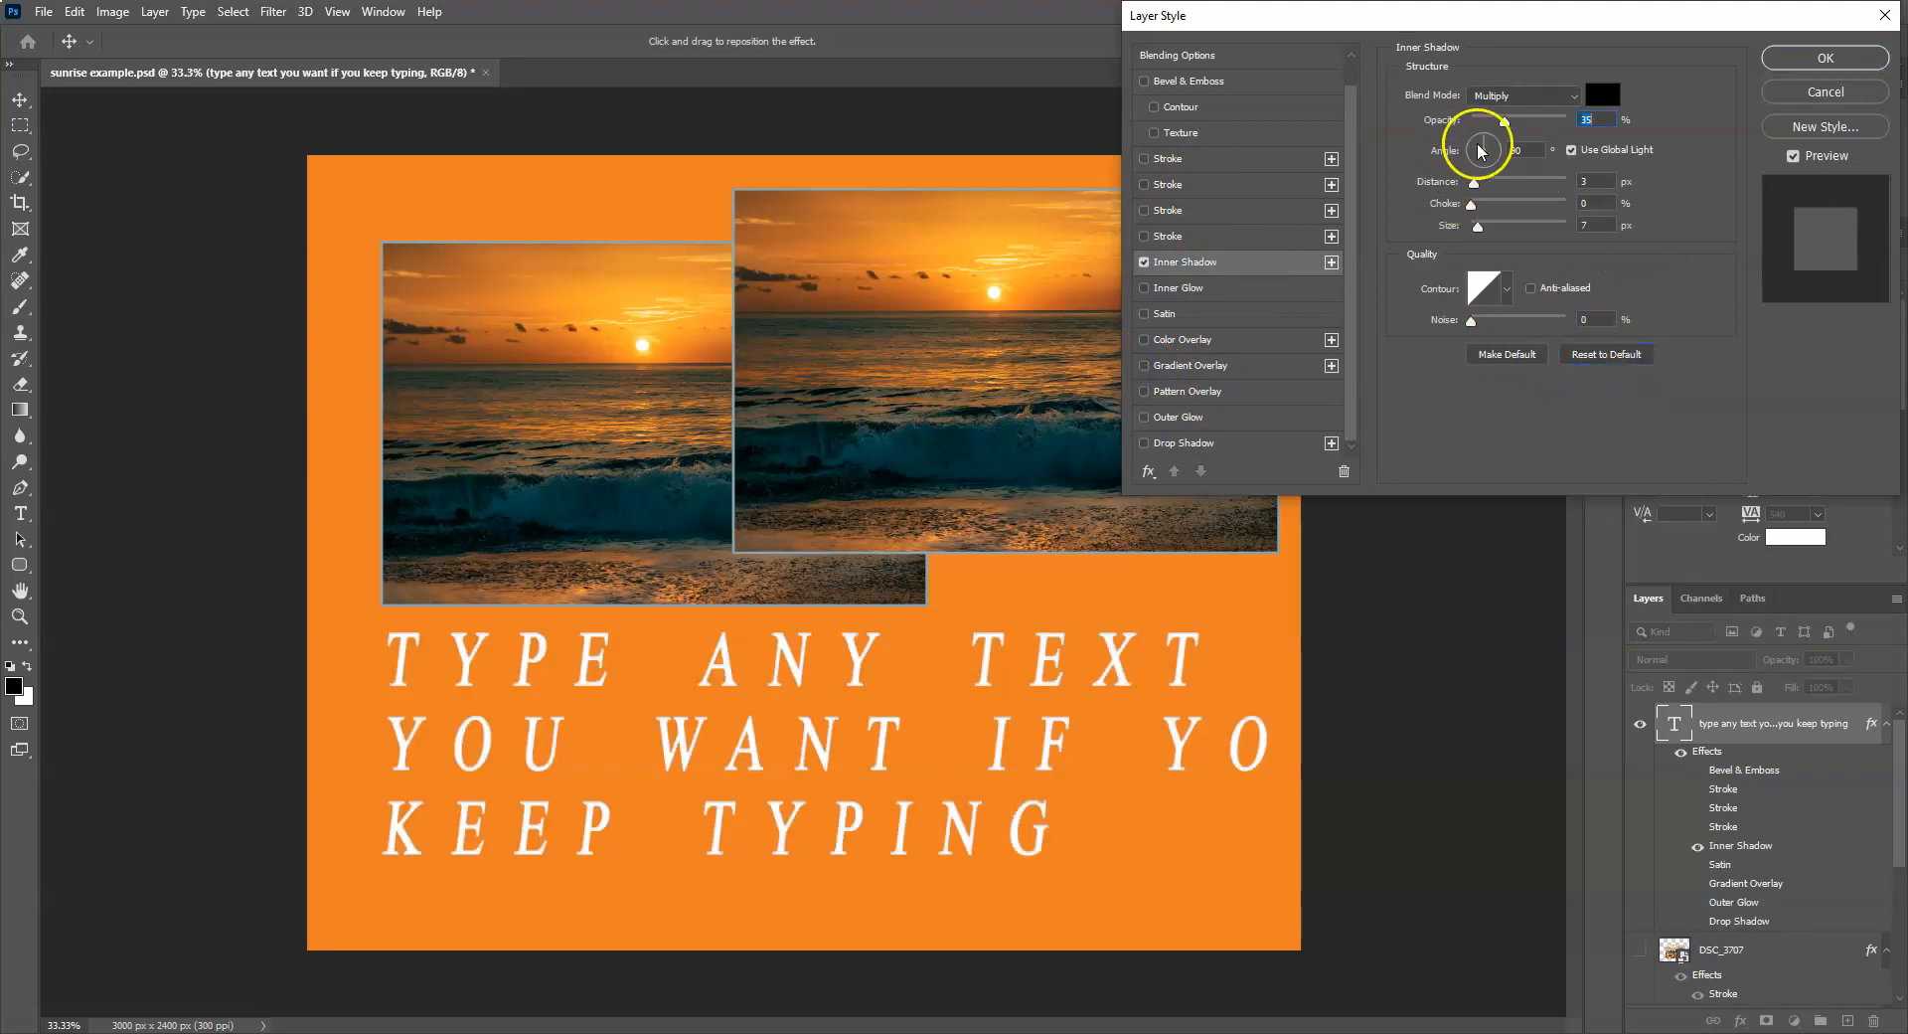
pyautogui.moveTo(1503, 120); pyautogui.dragTo(1600, 128)
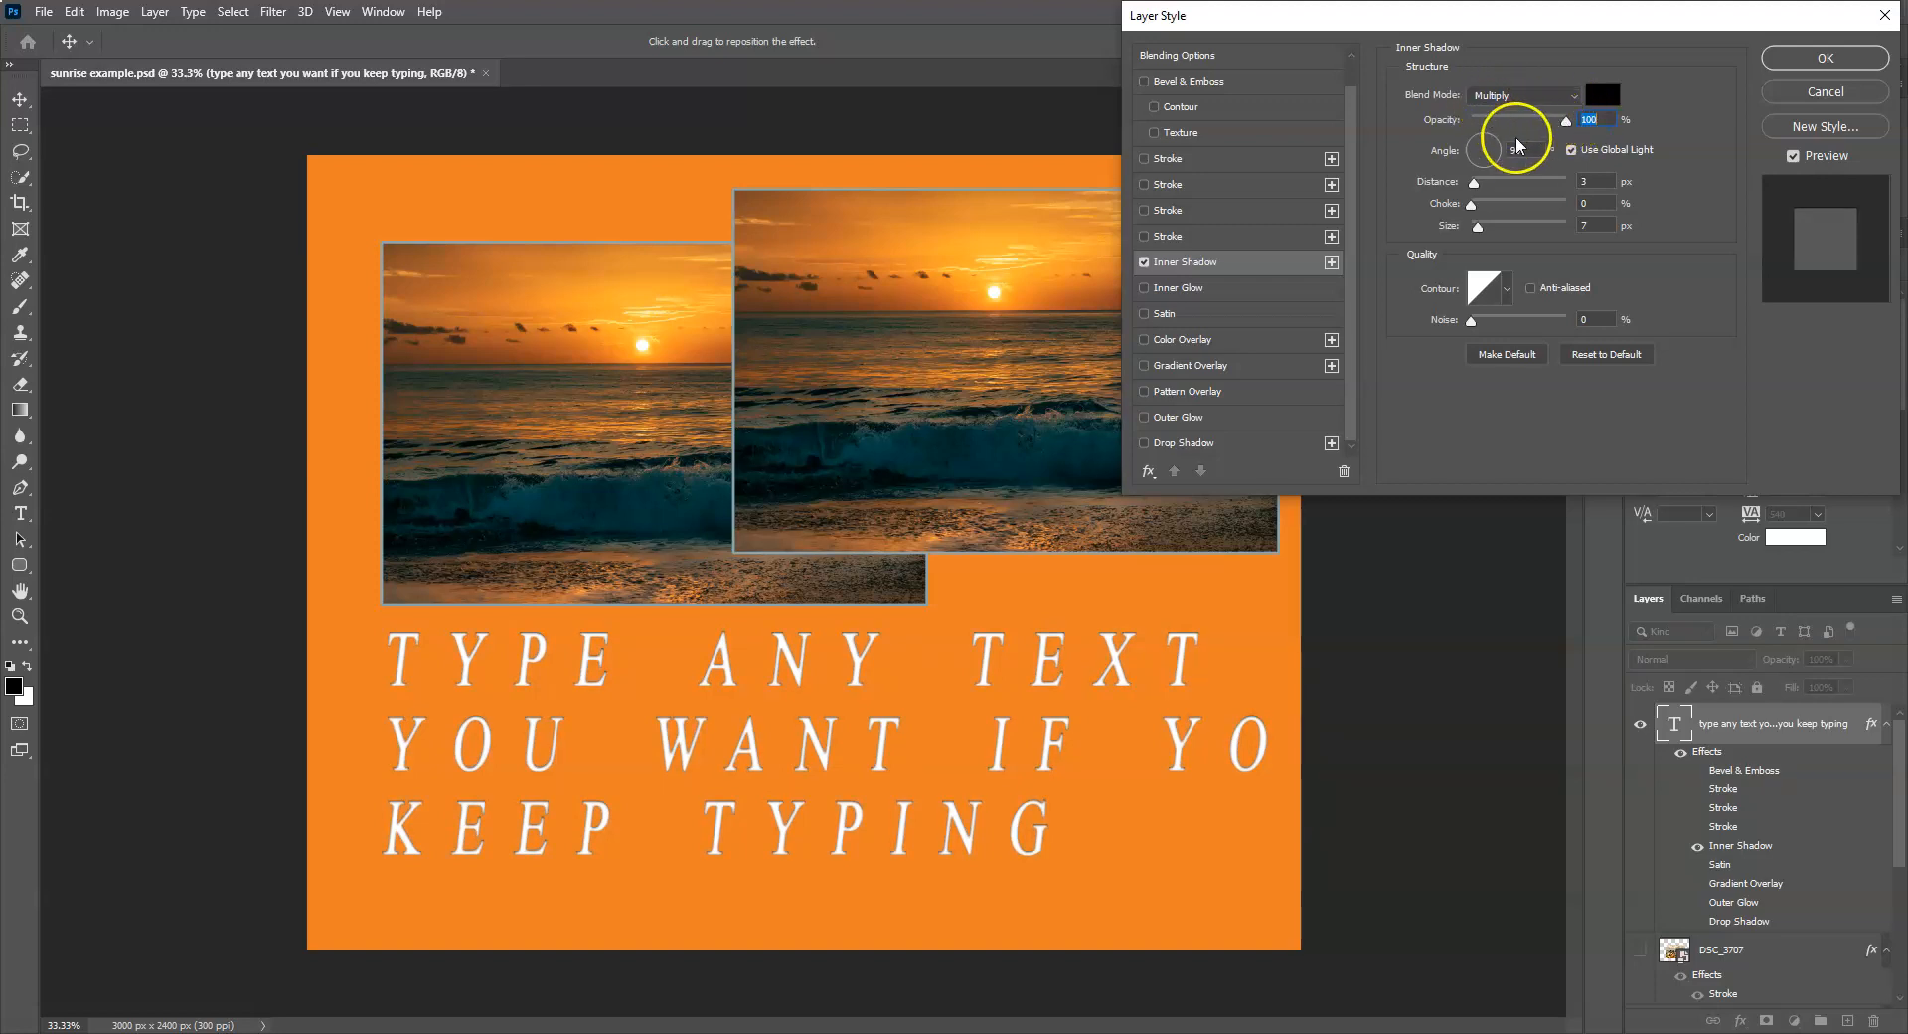
pyautogui.moveTo(1473, 183); pyautogui.dragTo(1480, 236)
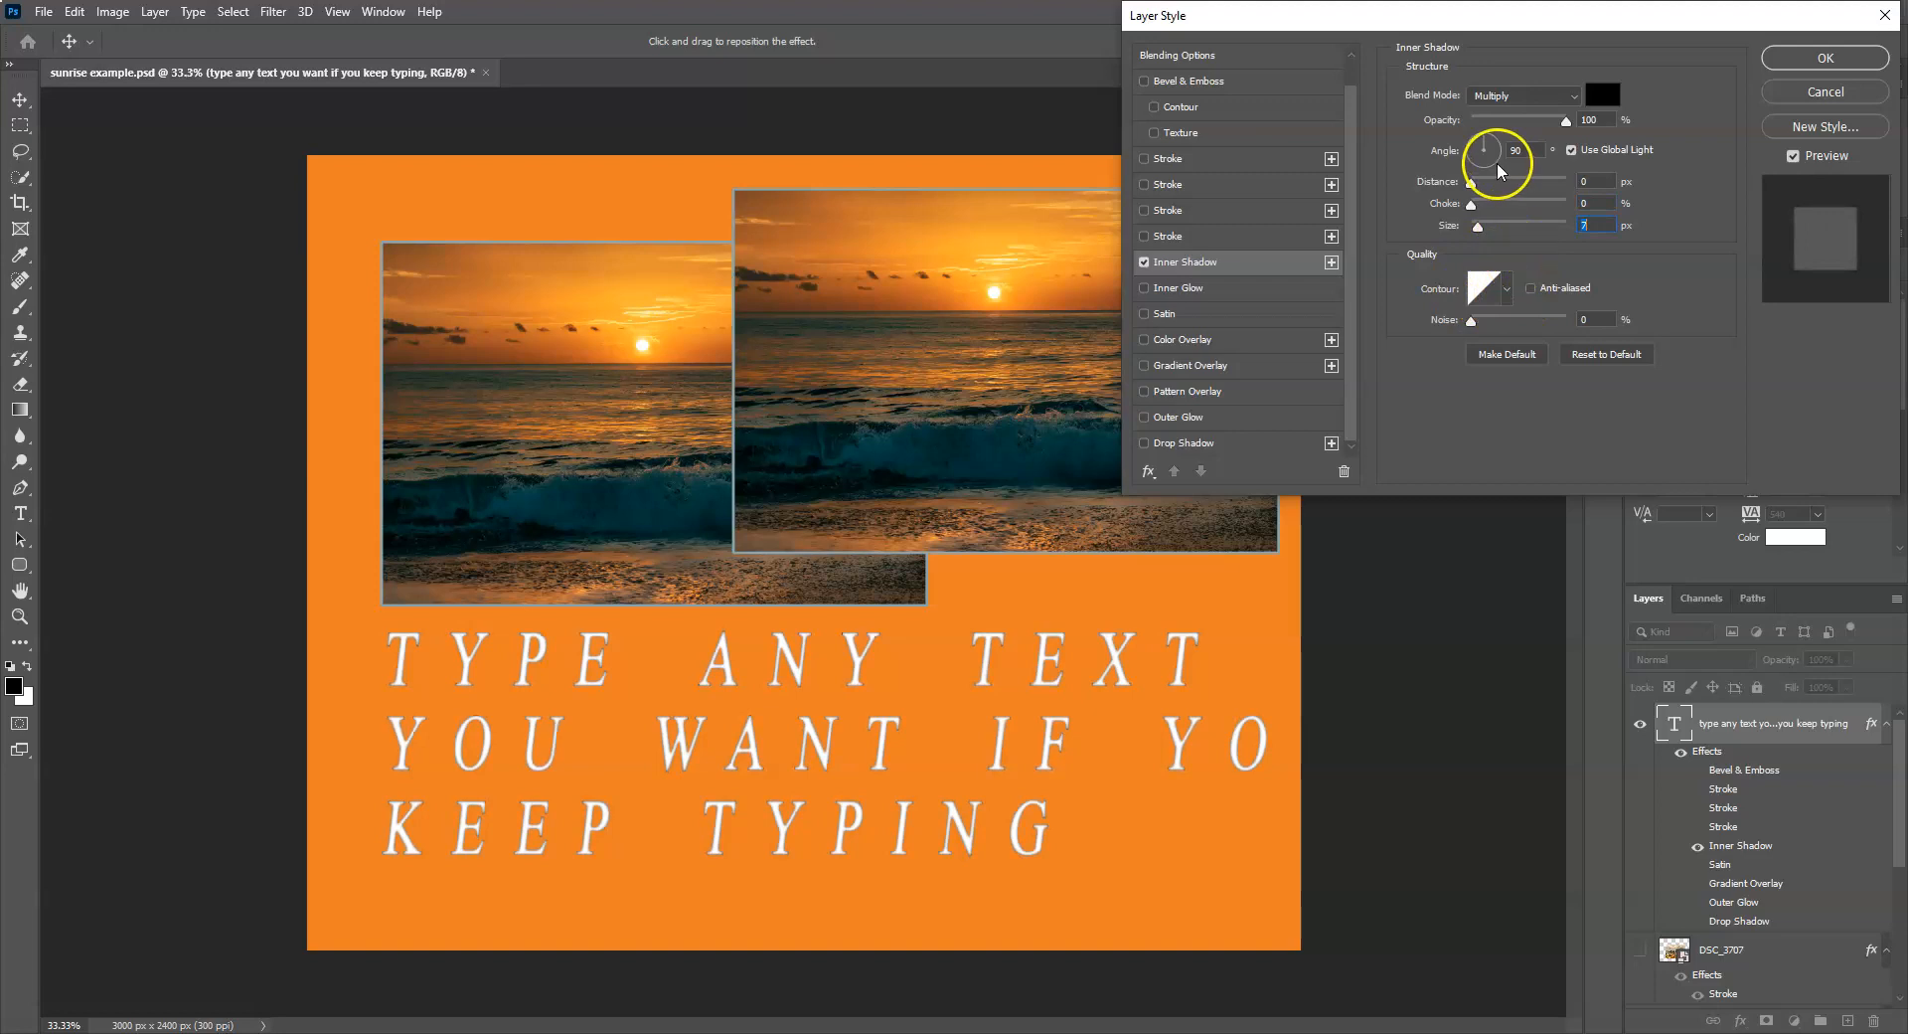
# Turn off the Inner Shadow and try a default Inner Glow enlarged to 79 px on the text.
pyautogui.click(1145, 262)
pyautogui.click(1184, 290)
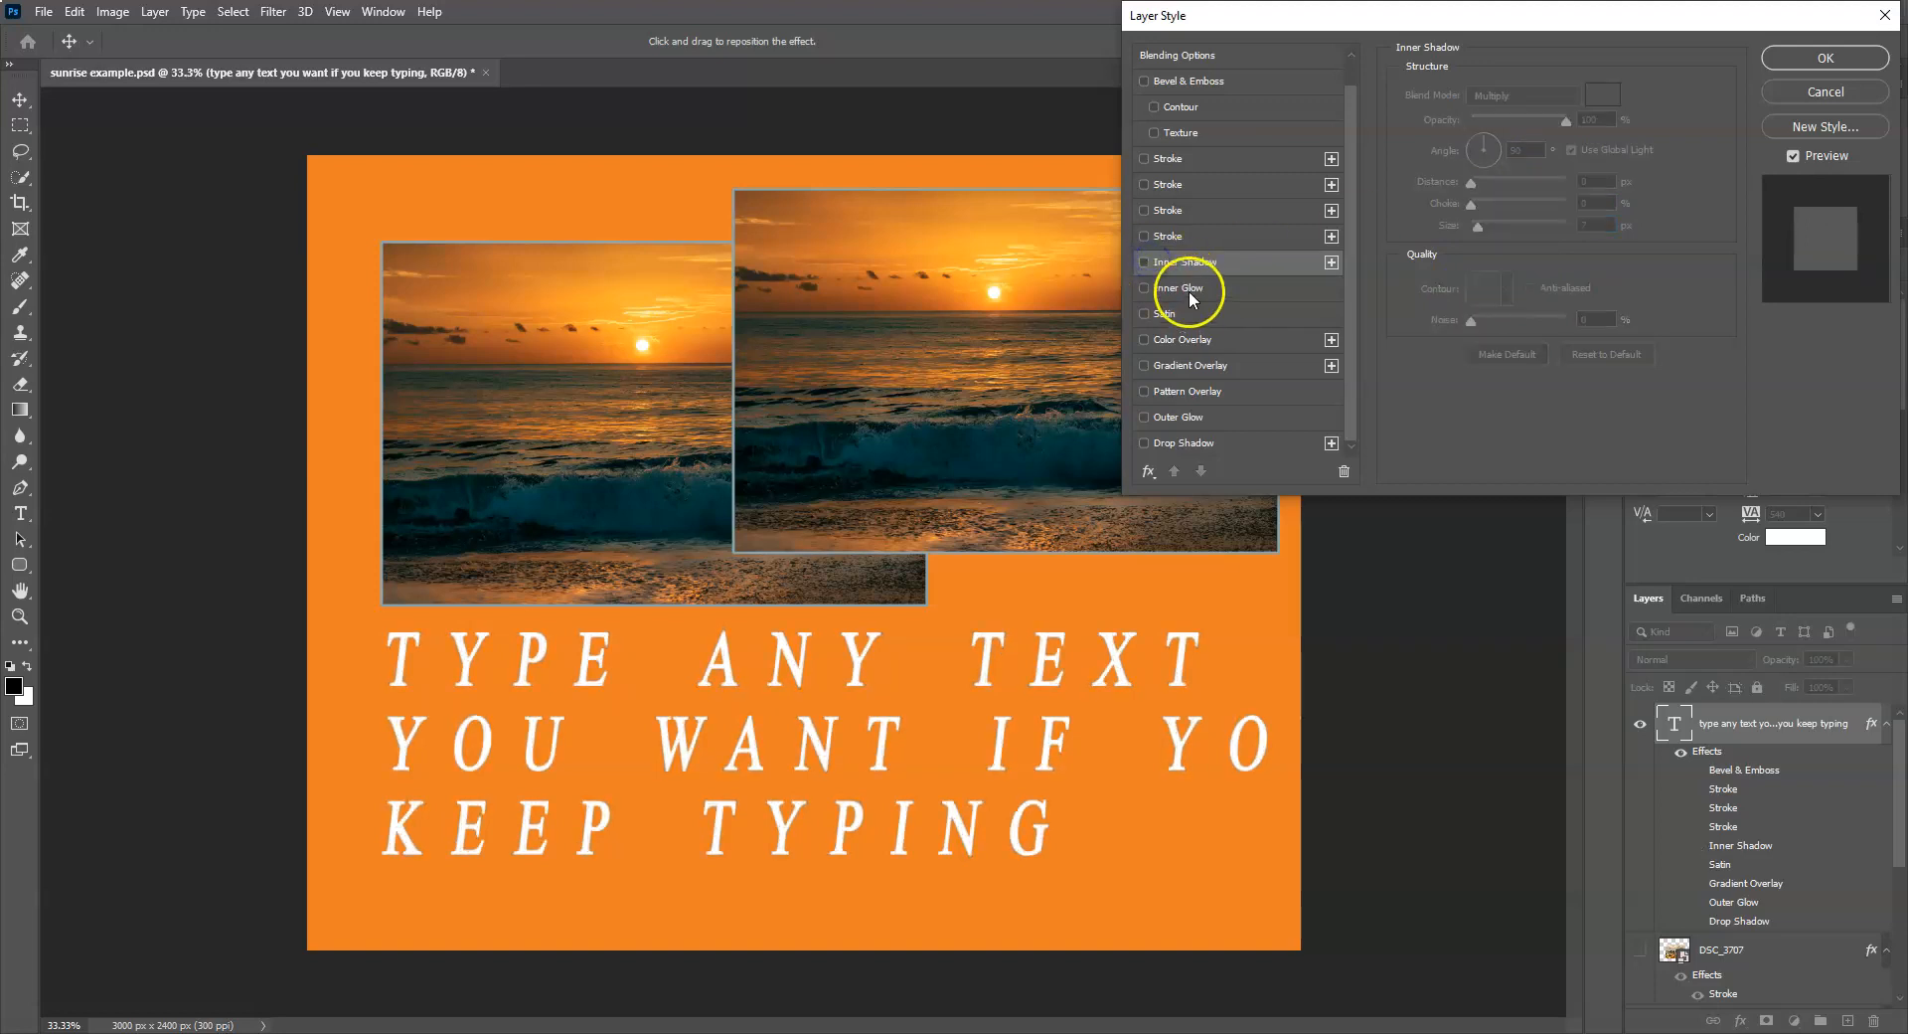
pyautogui.click(1608, 437)
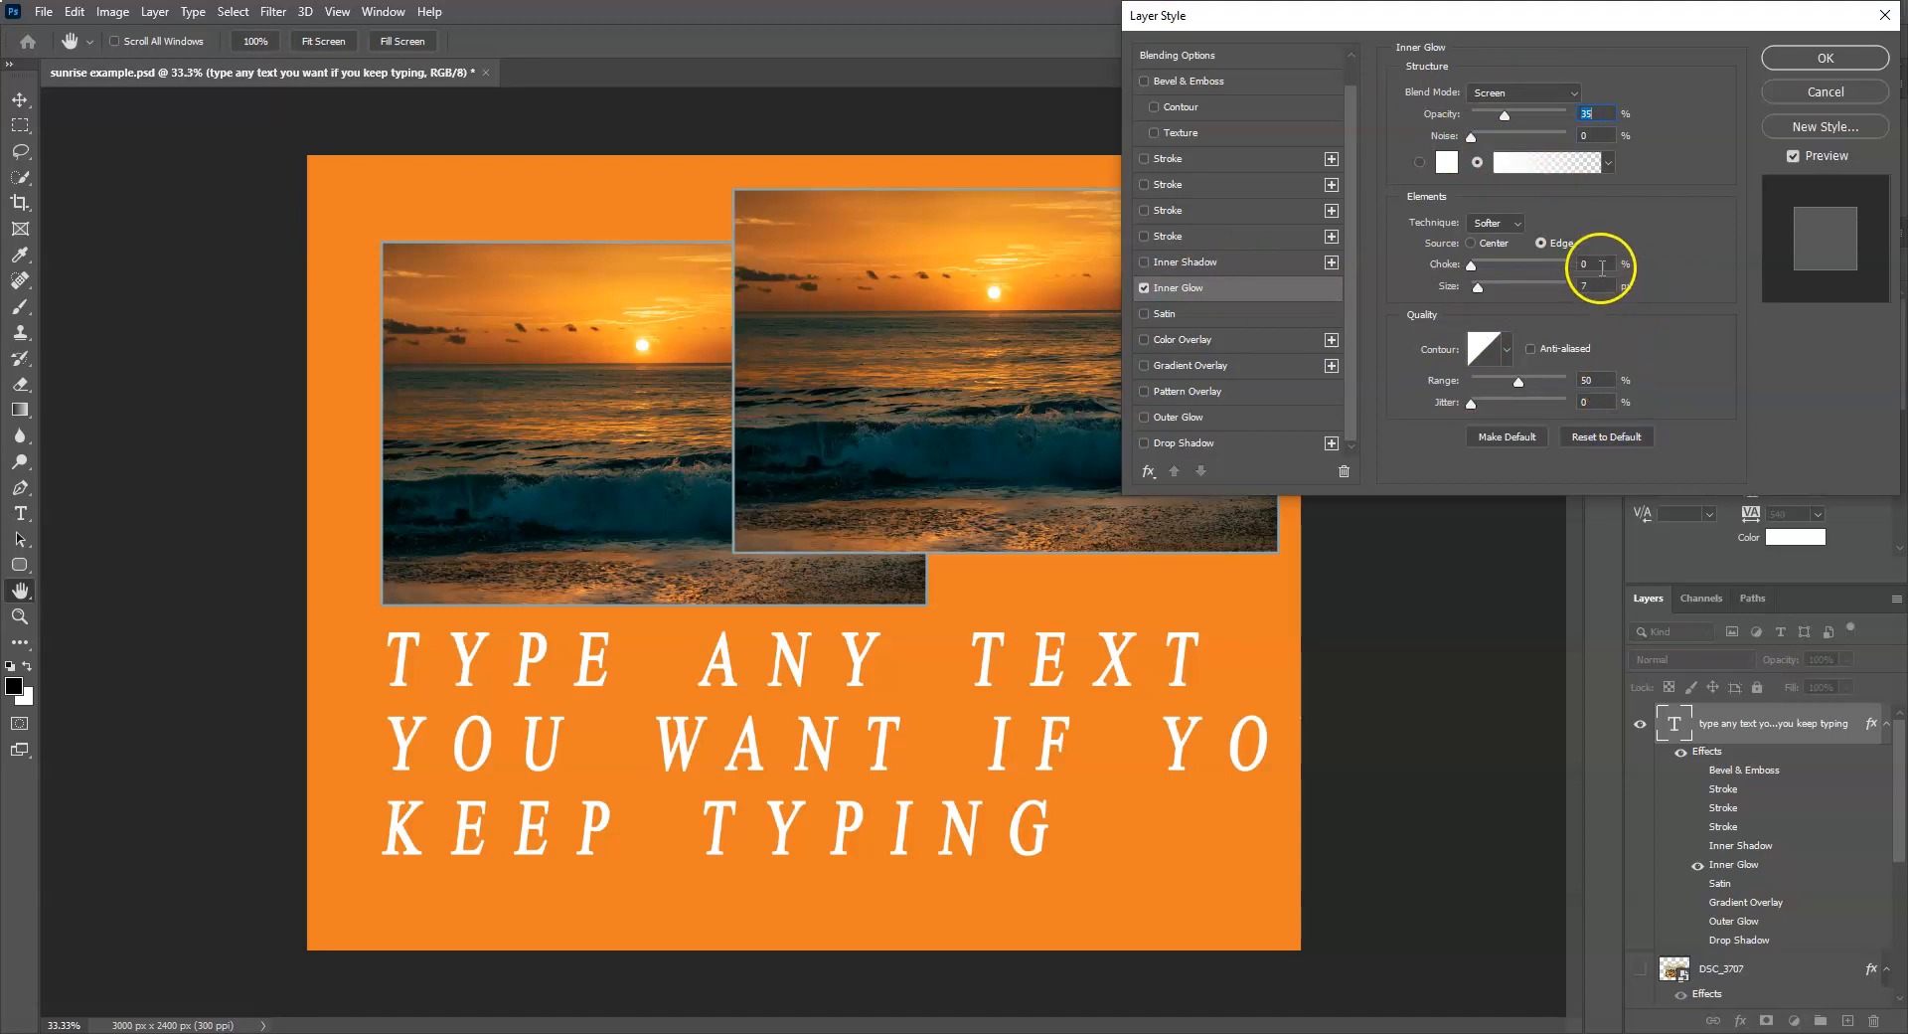
pyautogui.moveTo(1478, 288)
pyautogui.mouseDown()
pyautogui.moveTo(1550, 290)
pyautogui.moveTo(1483, 289)
pyautogui.moveTo(1506, 289)
pyautogui.mouseUp()
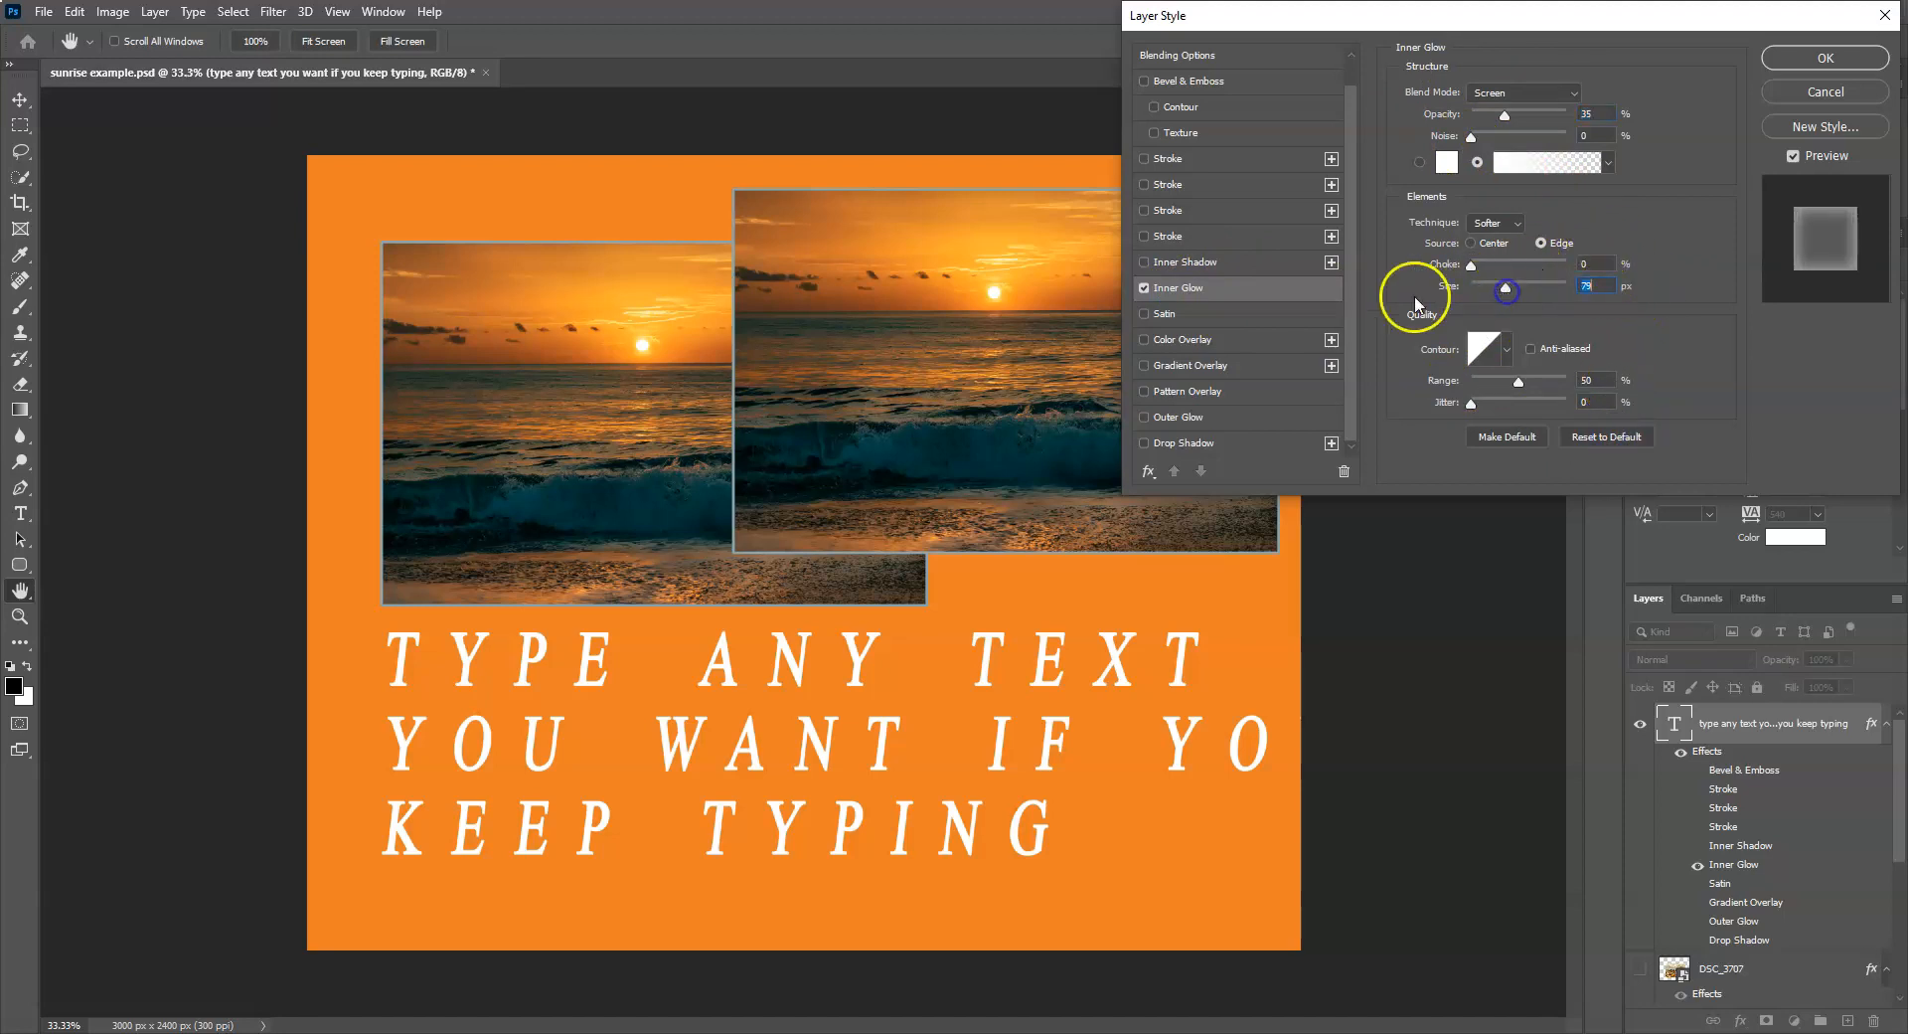
pyautogui.click(1143, 287)
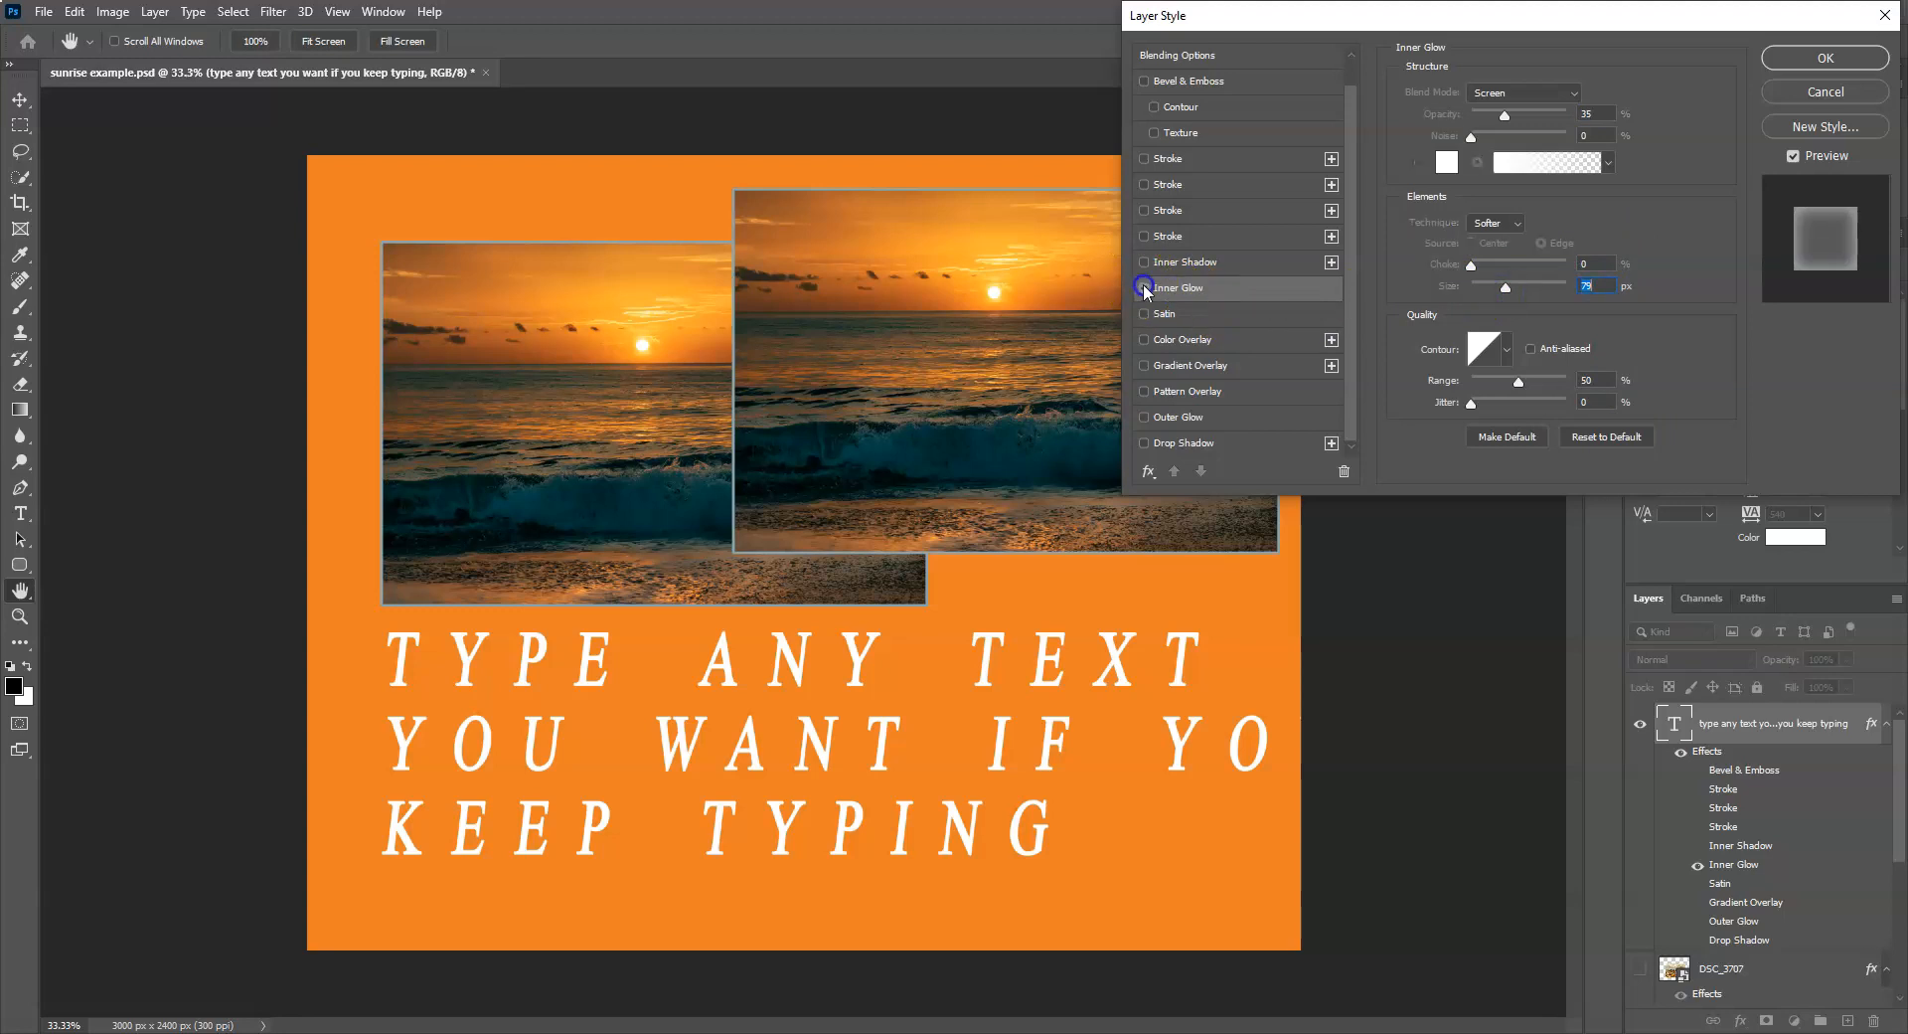
# Apply a bright red Color Overlay to the text layer.
pyautogui.click(1200, 339)
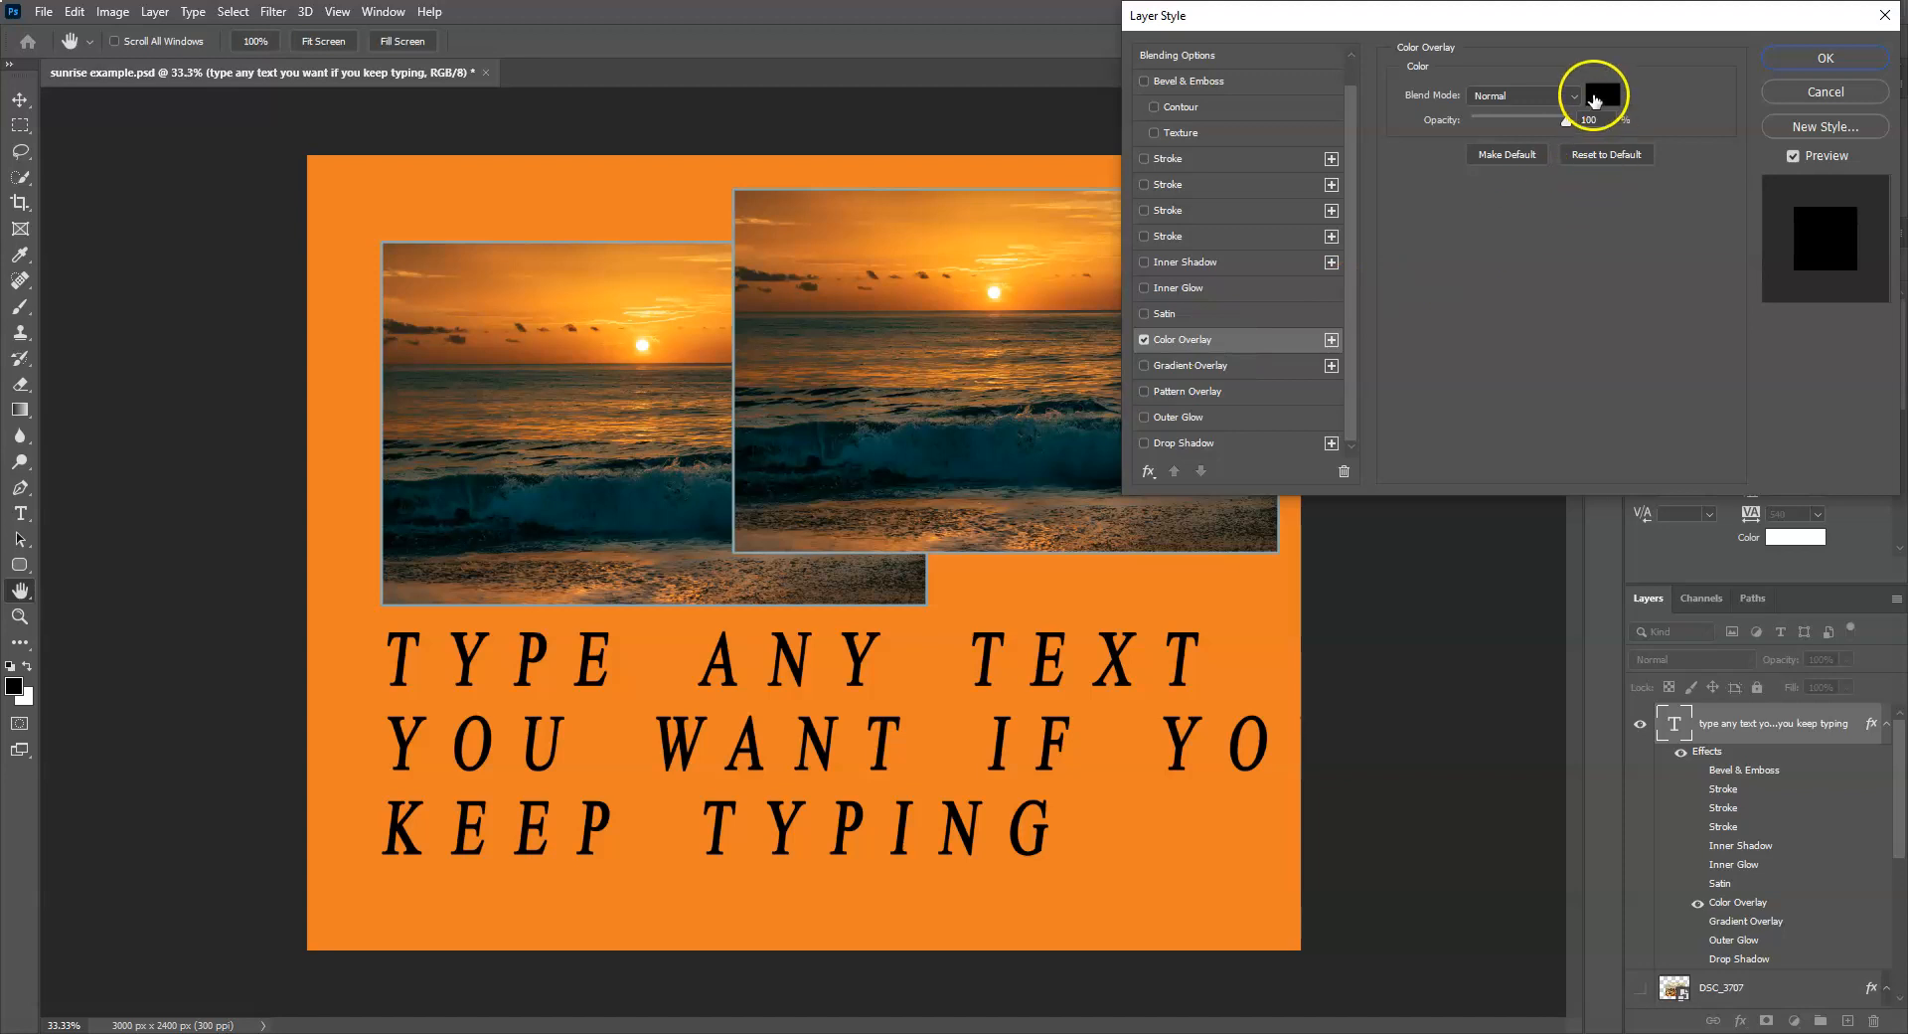
pyautogui.click(1602, 94)
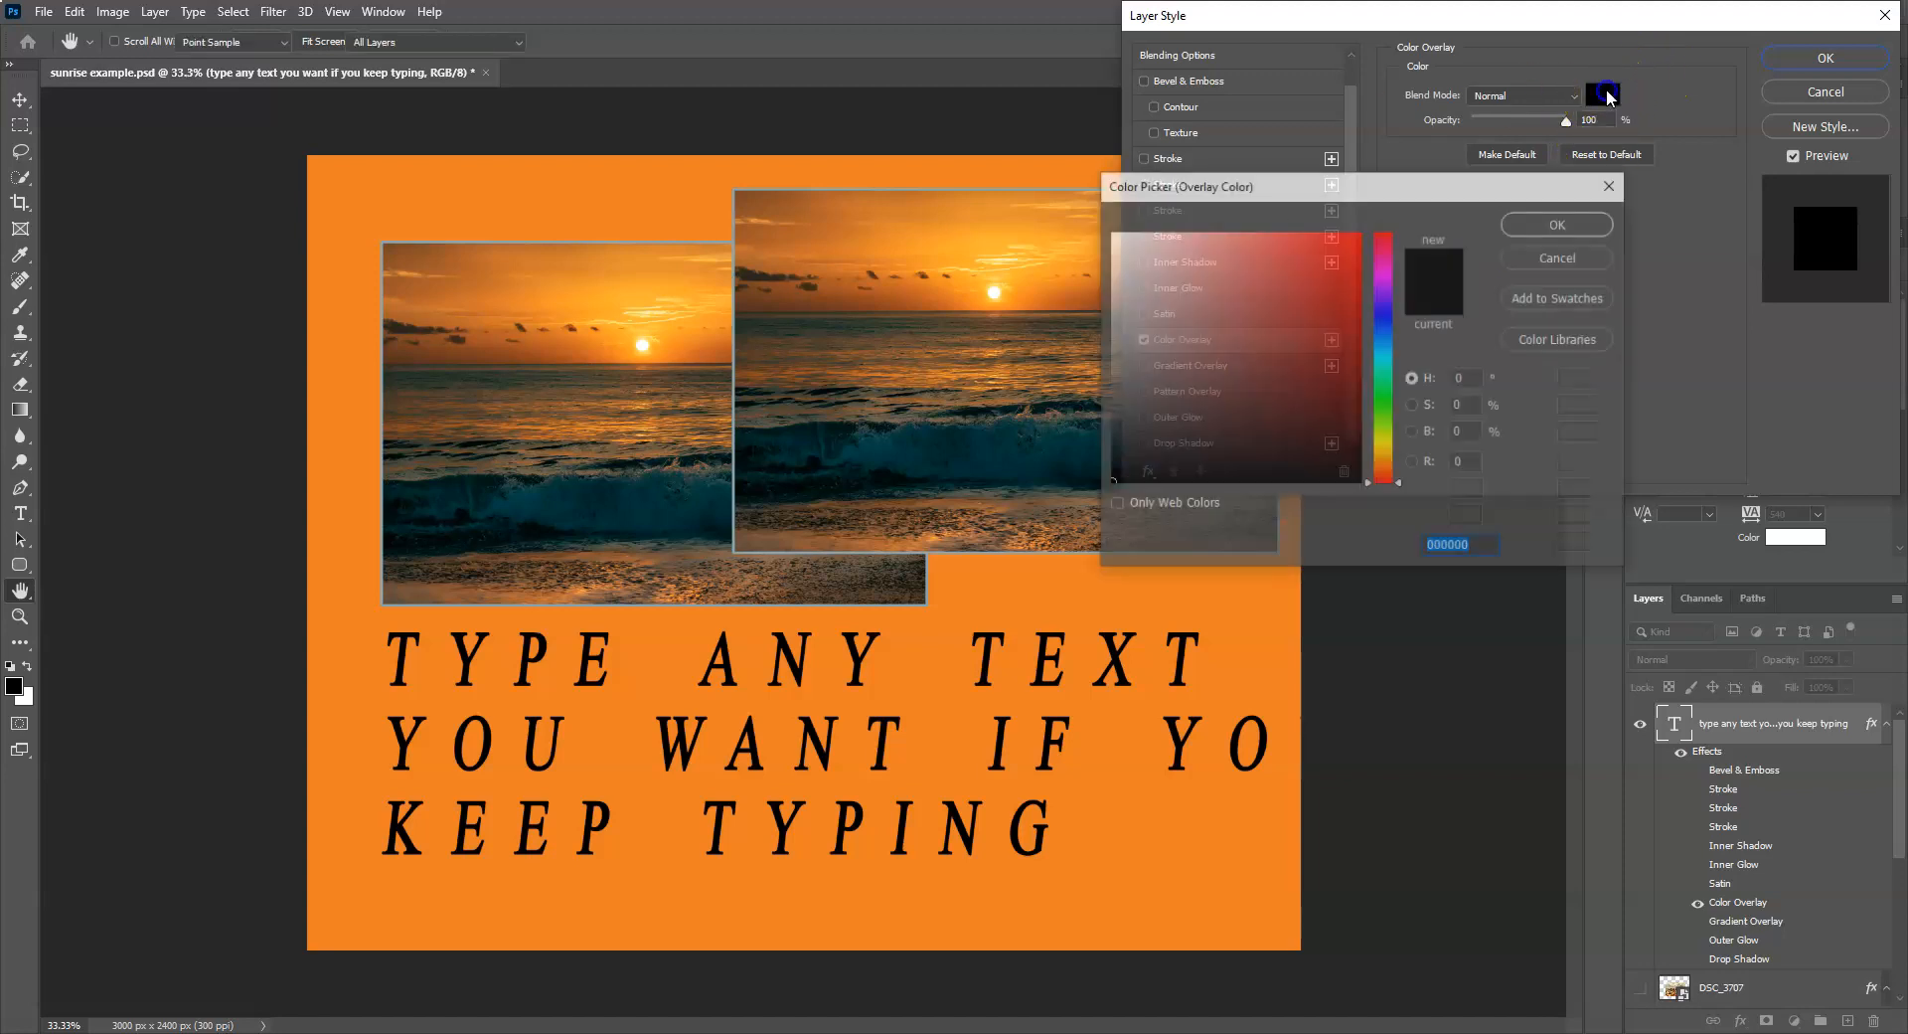
pyautogui.moveTo(1299, 337); pyautogui.dragTo(1354, 257)
pyautogui.click(1388, 240)
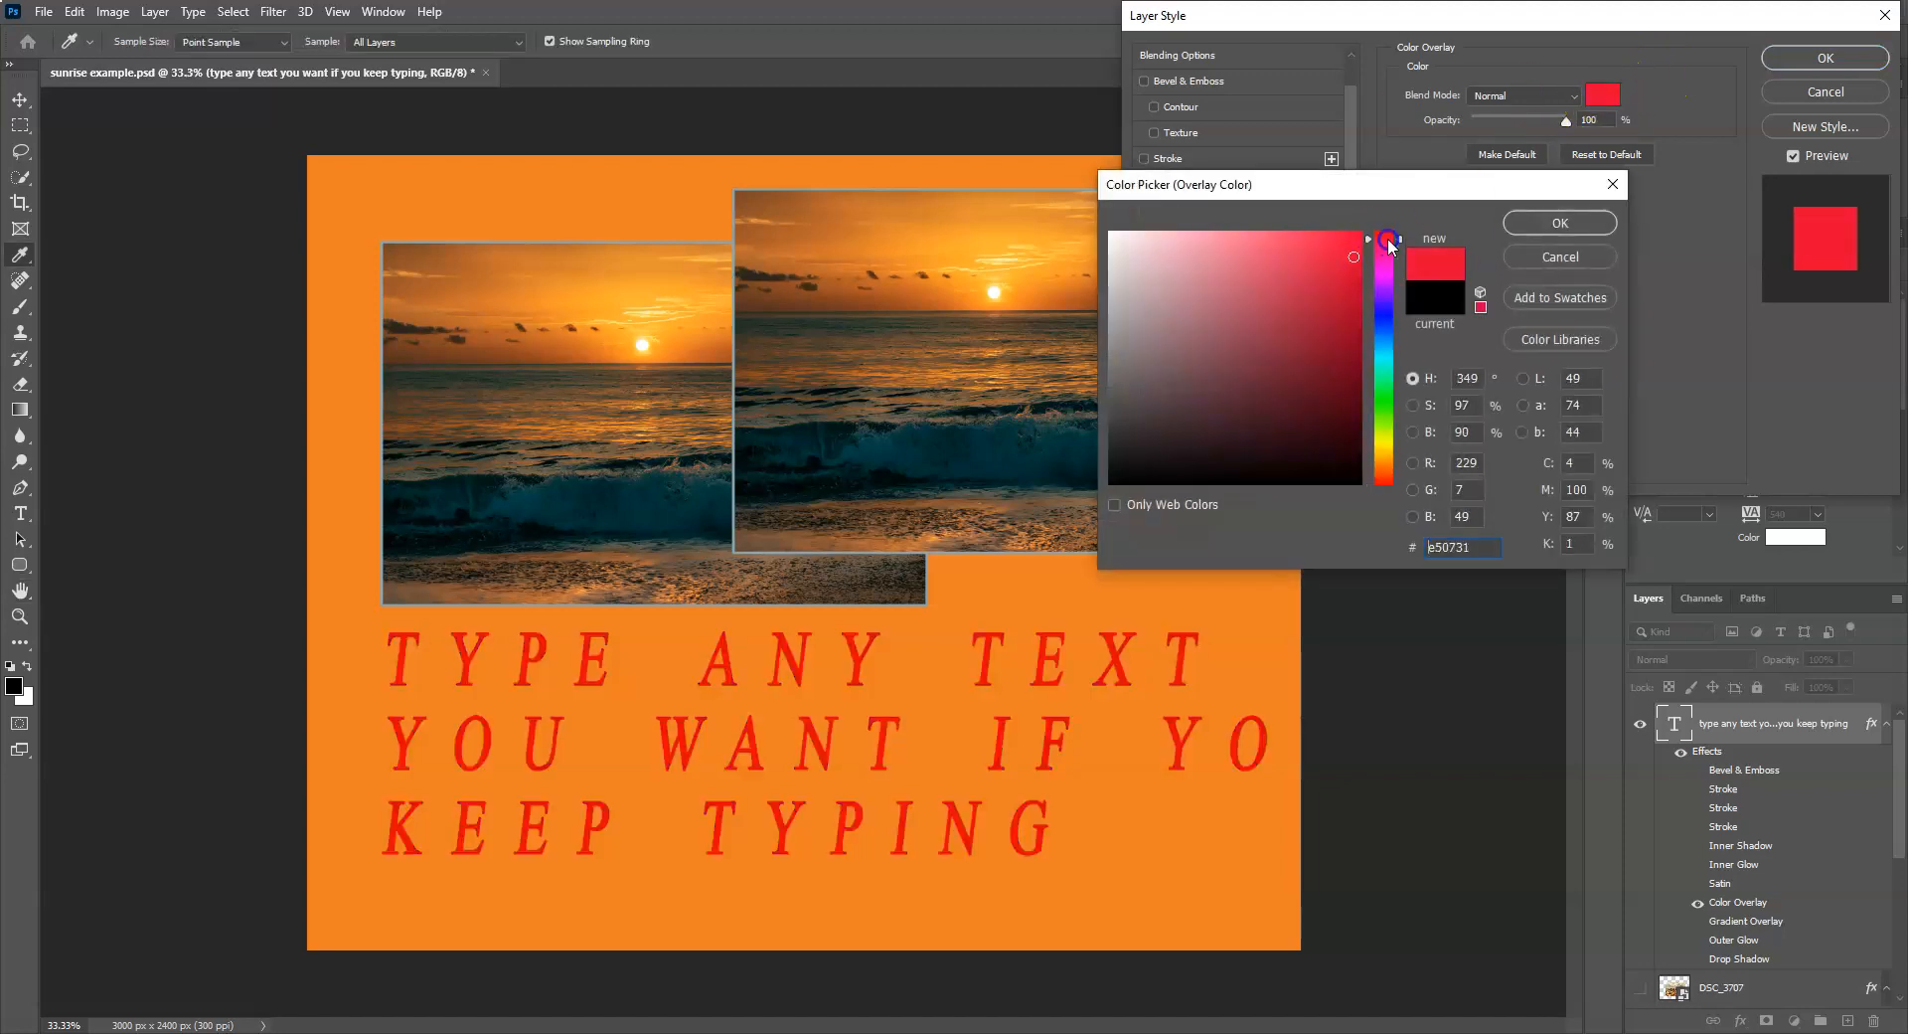
pyautogui.click(1568, 222)
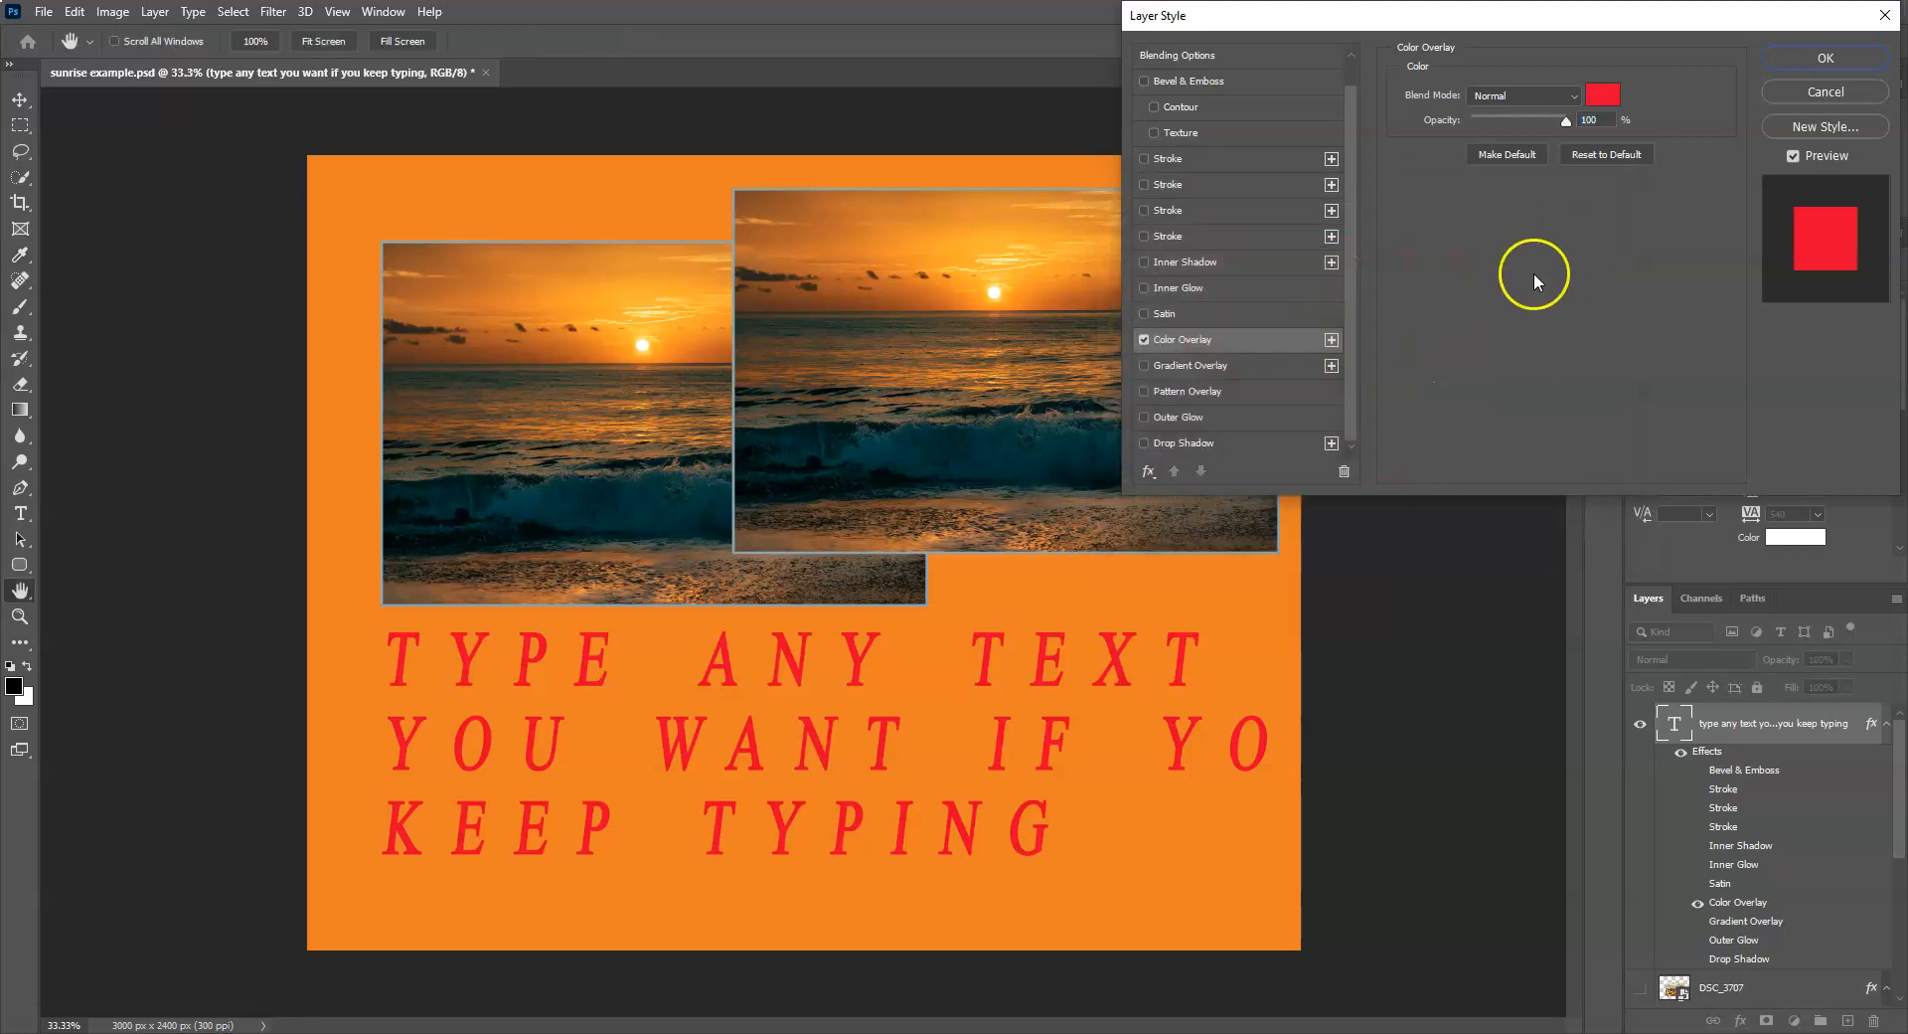
pyautogui.click(1813, 63)
# Change the text's own character color to a muted red and compare it with and without the Color Overlay.
pyautogui.click(1676, 723)
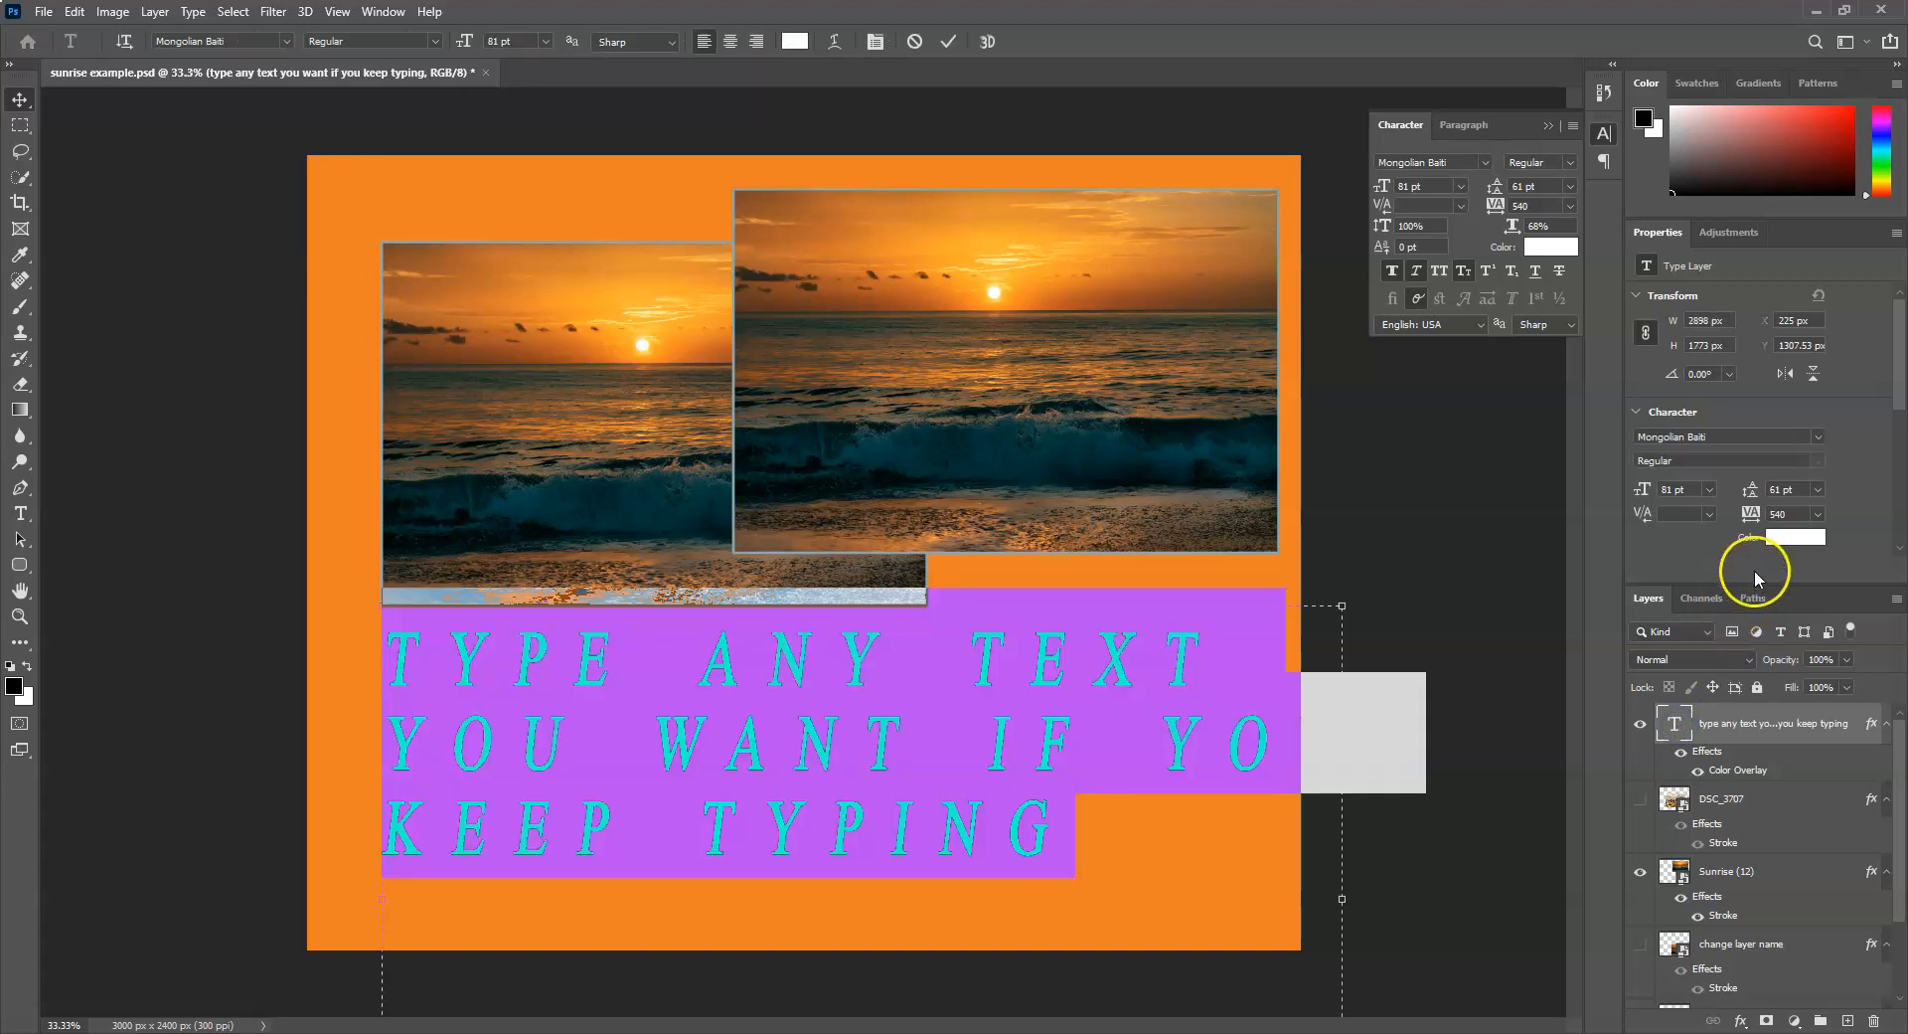
pyautogui.click(1785, 538)
pyautogui.moveTo(1346, 400); pyautogui.dragTo(1209, 311)
pyautogui.click(1558, 222)
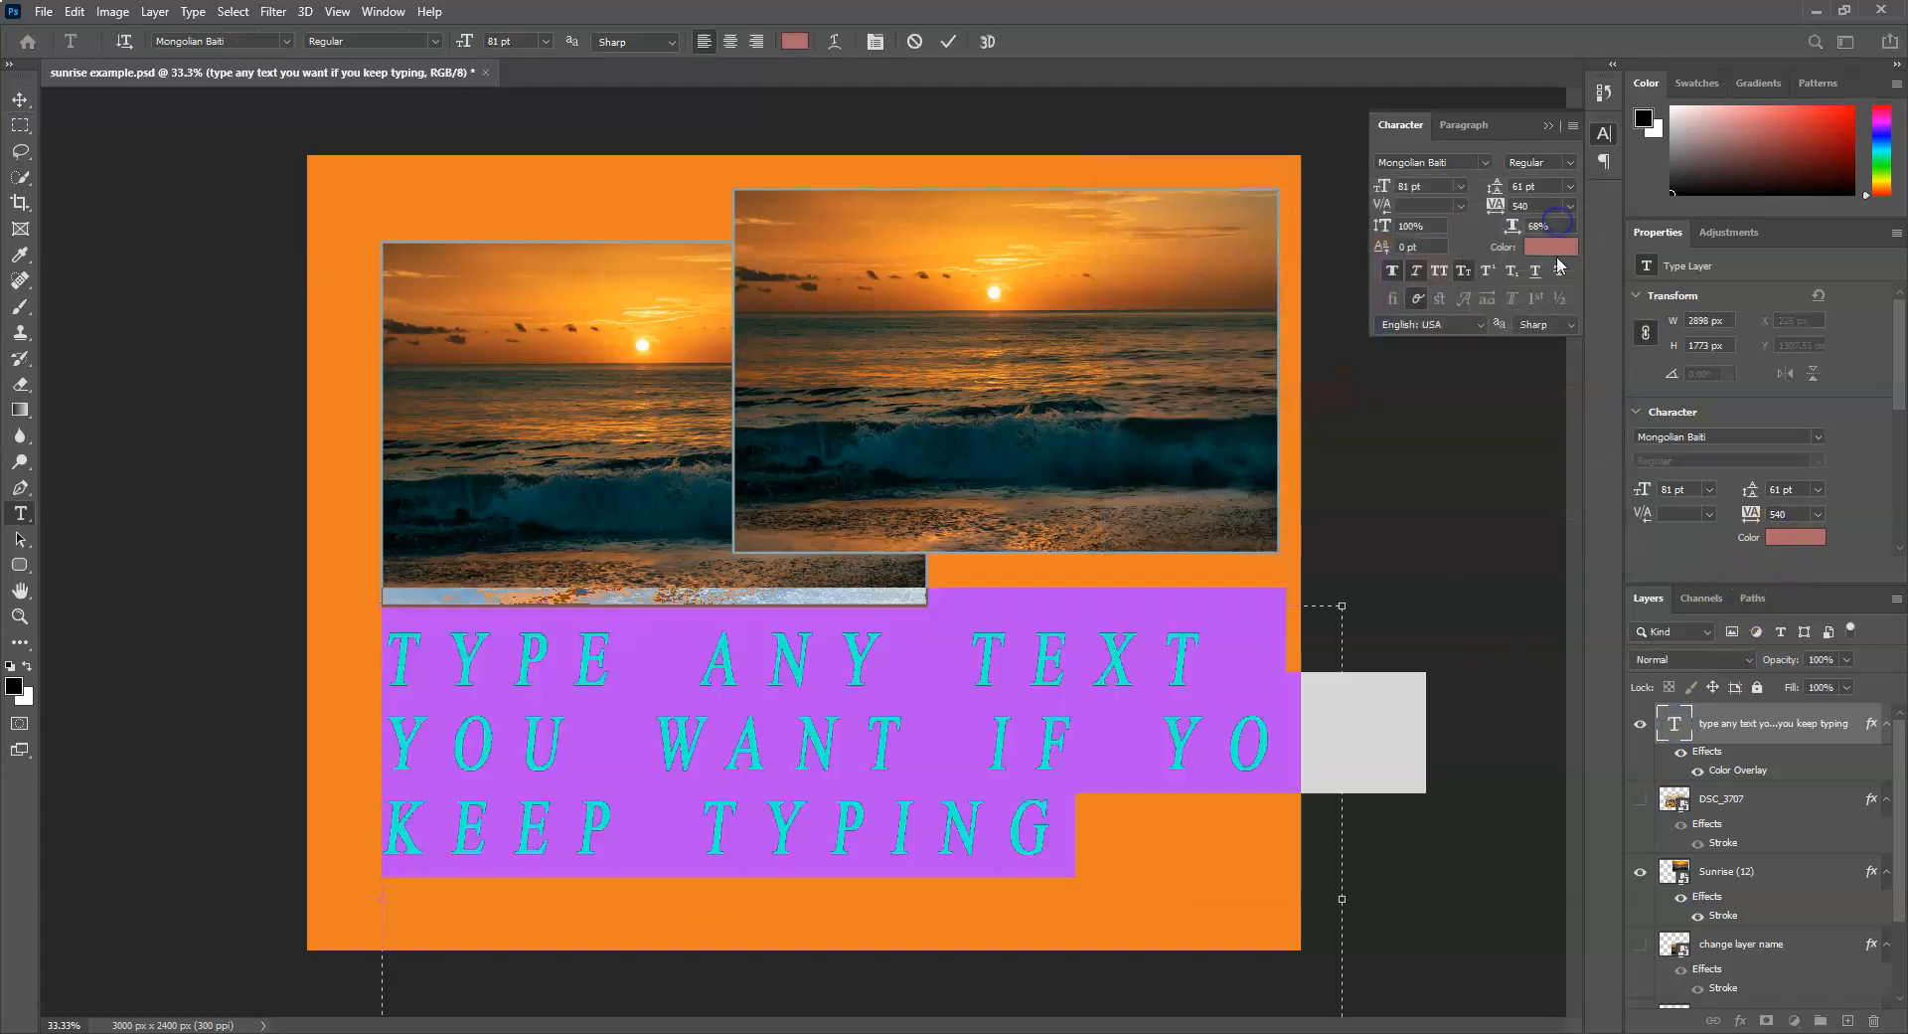
pyautogui.click(1804, 718)
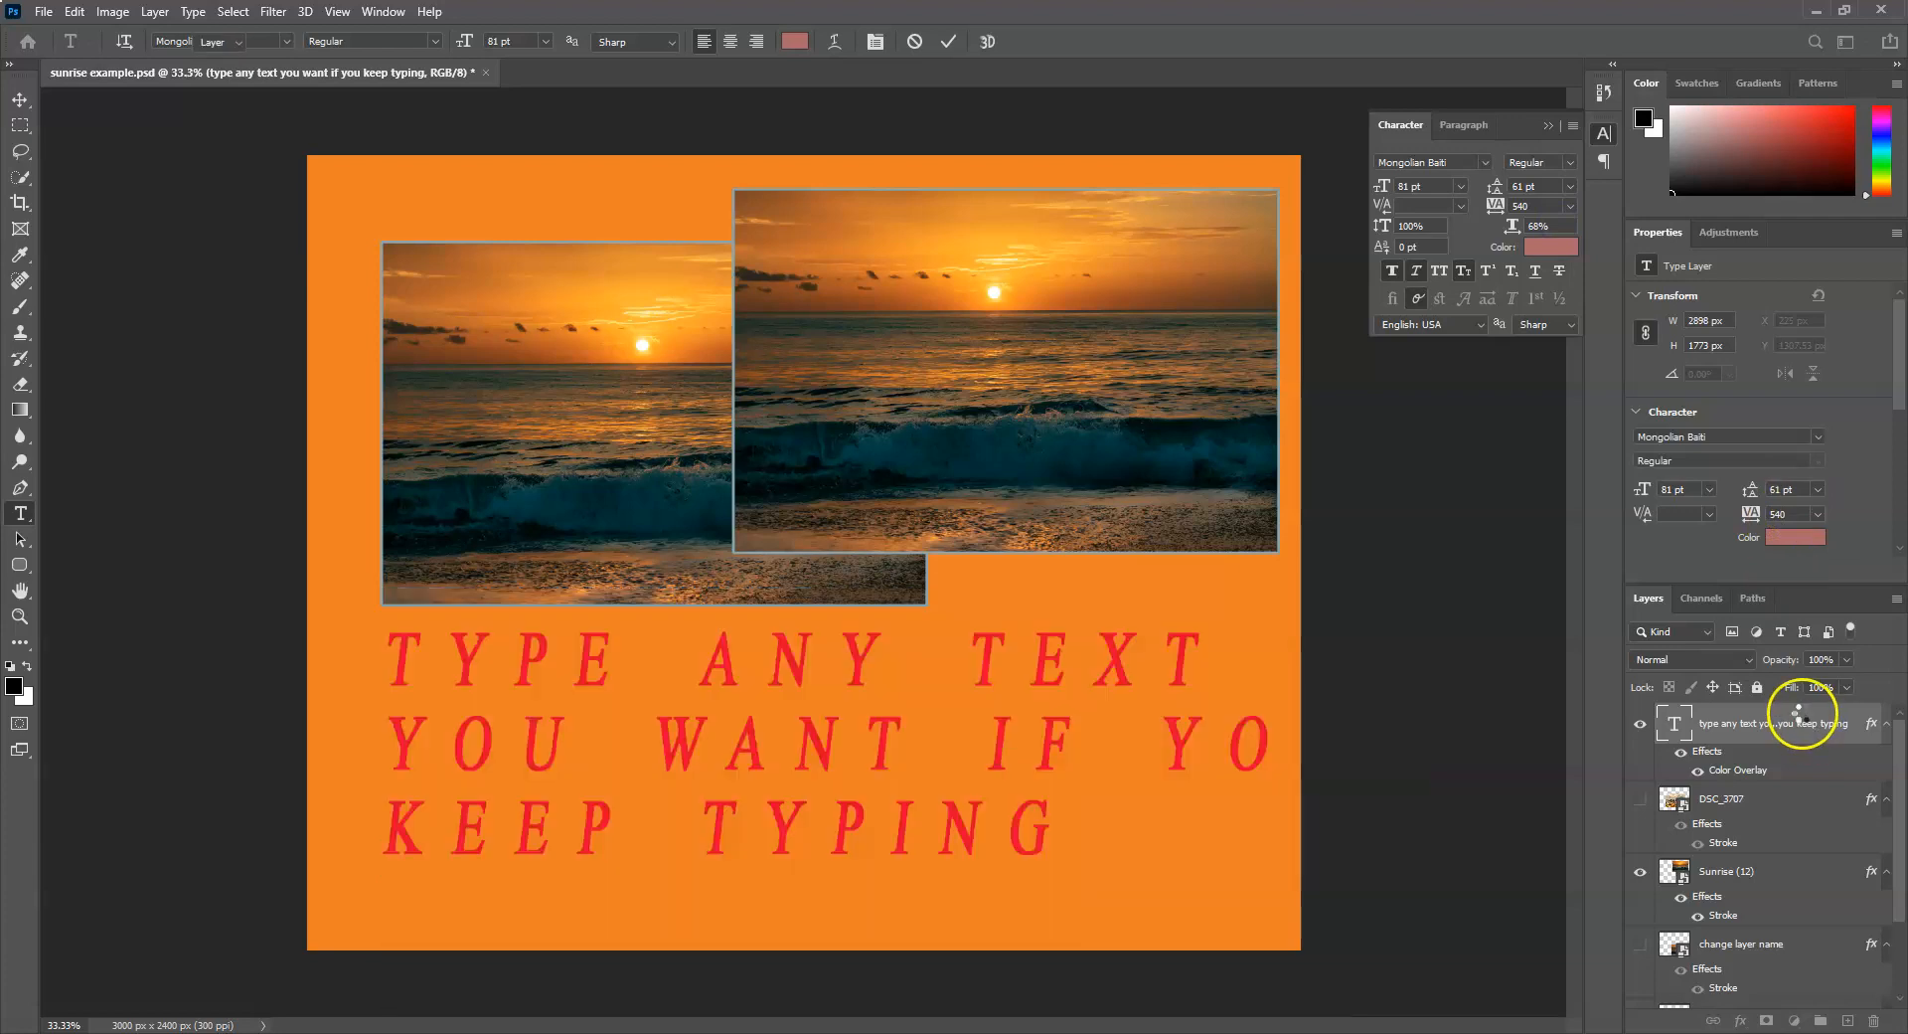
pyautogui.press('v')
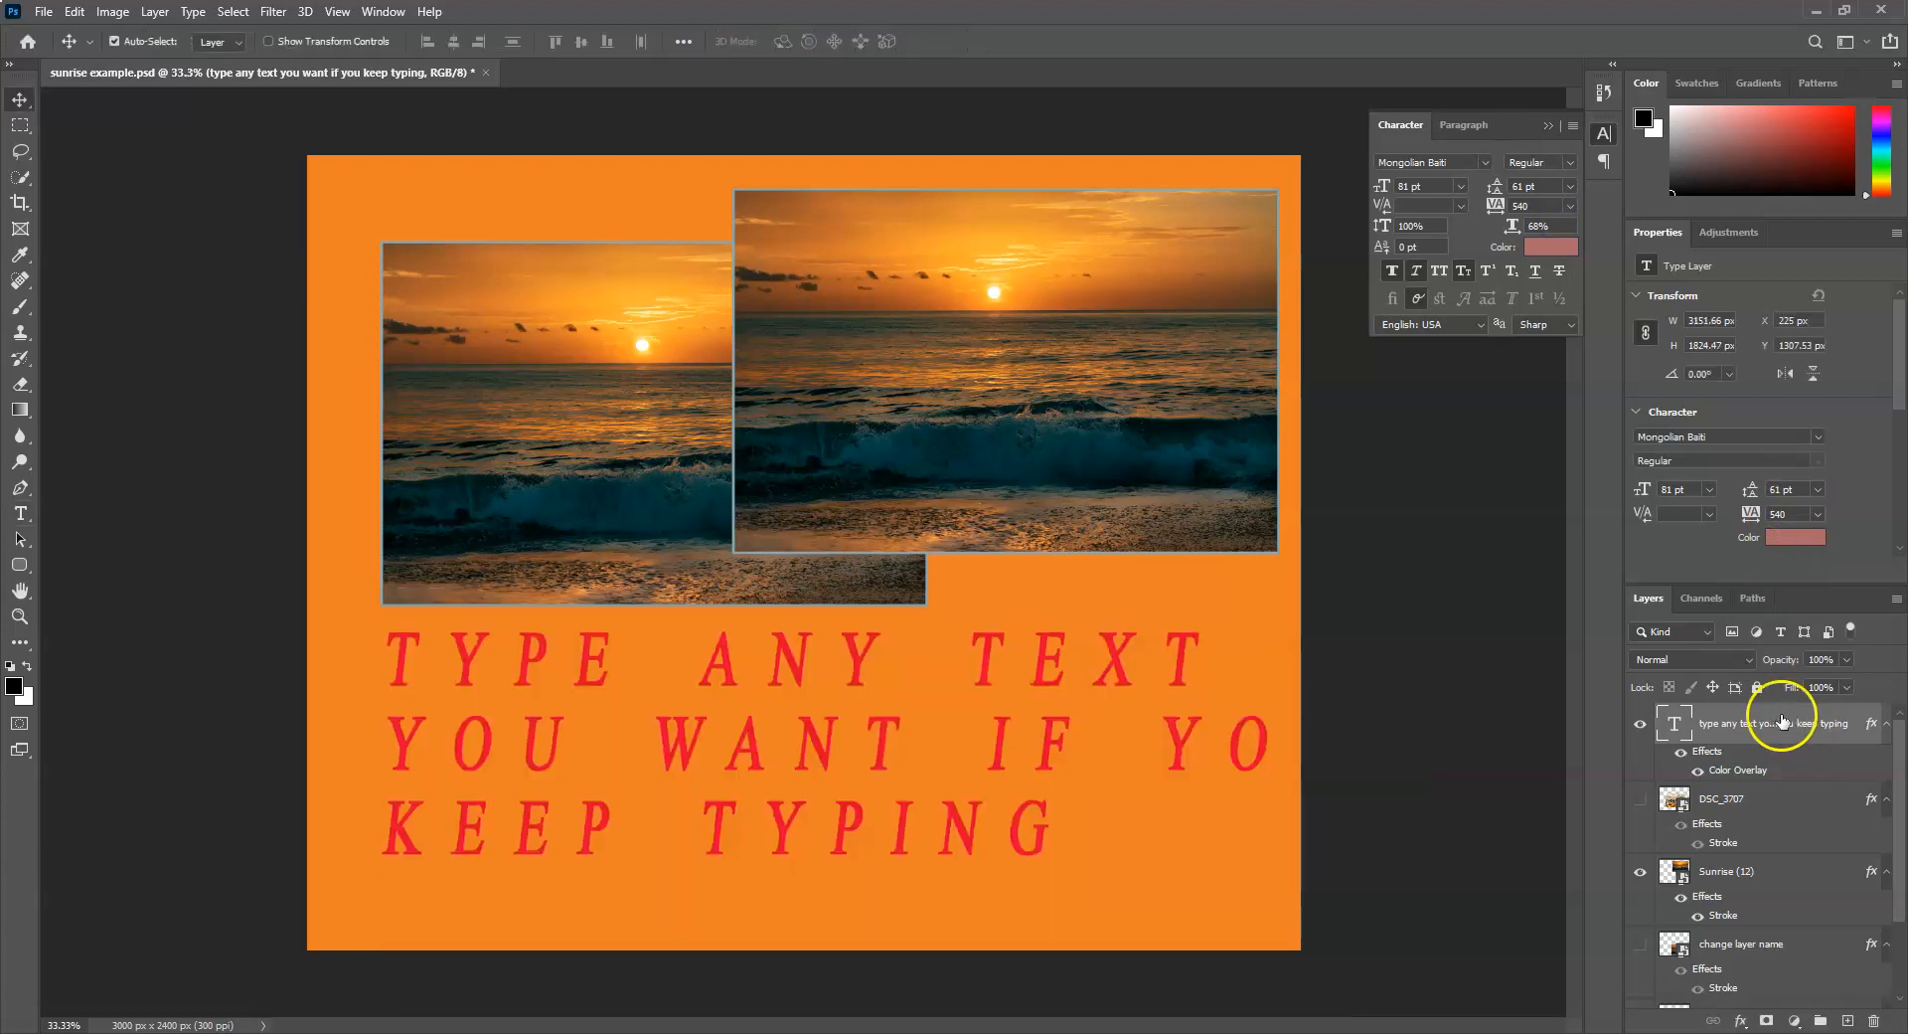
pyautogui.click(1686, 784)
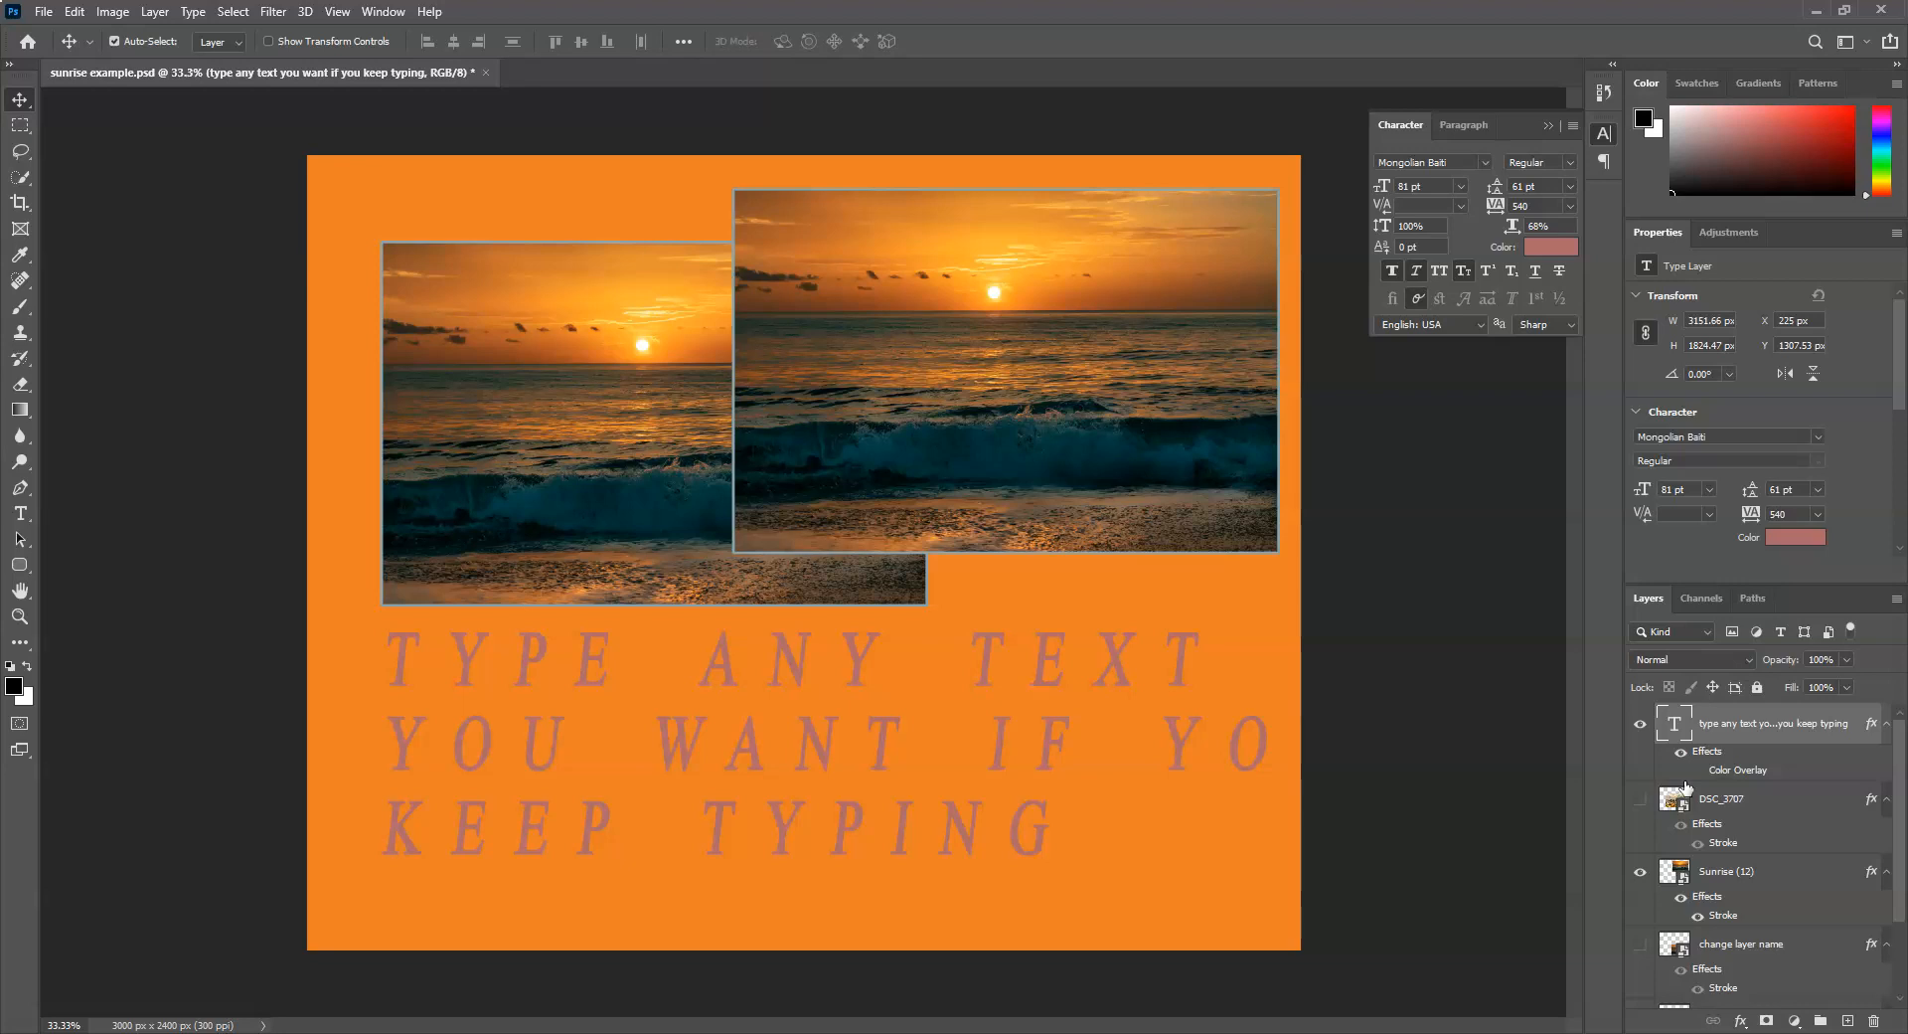
pyautogui.click(1699, 771)
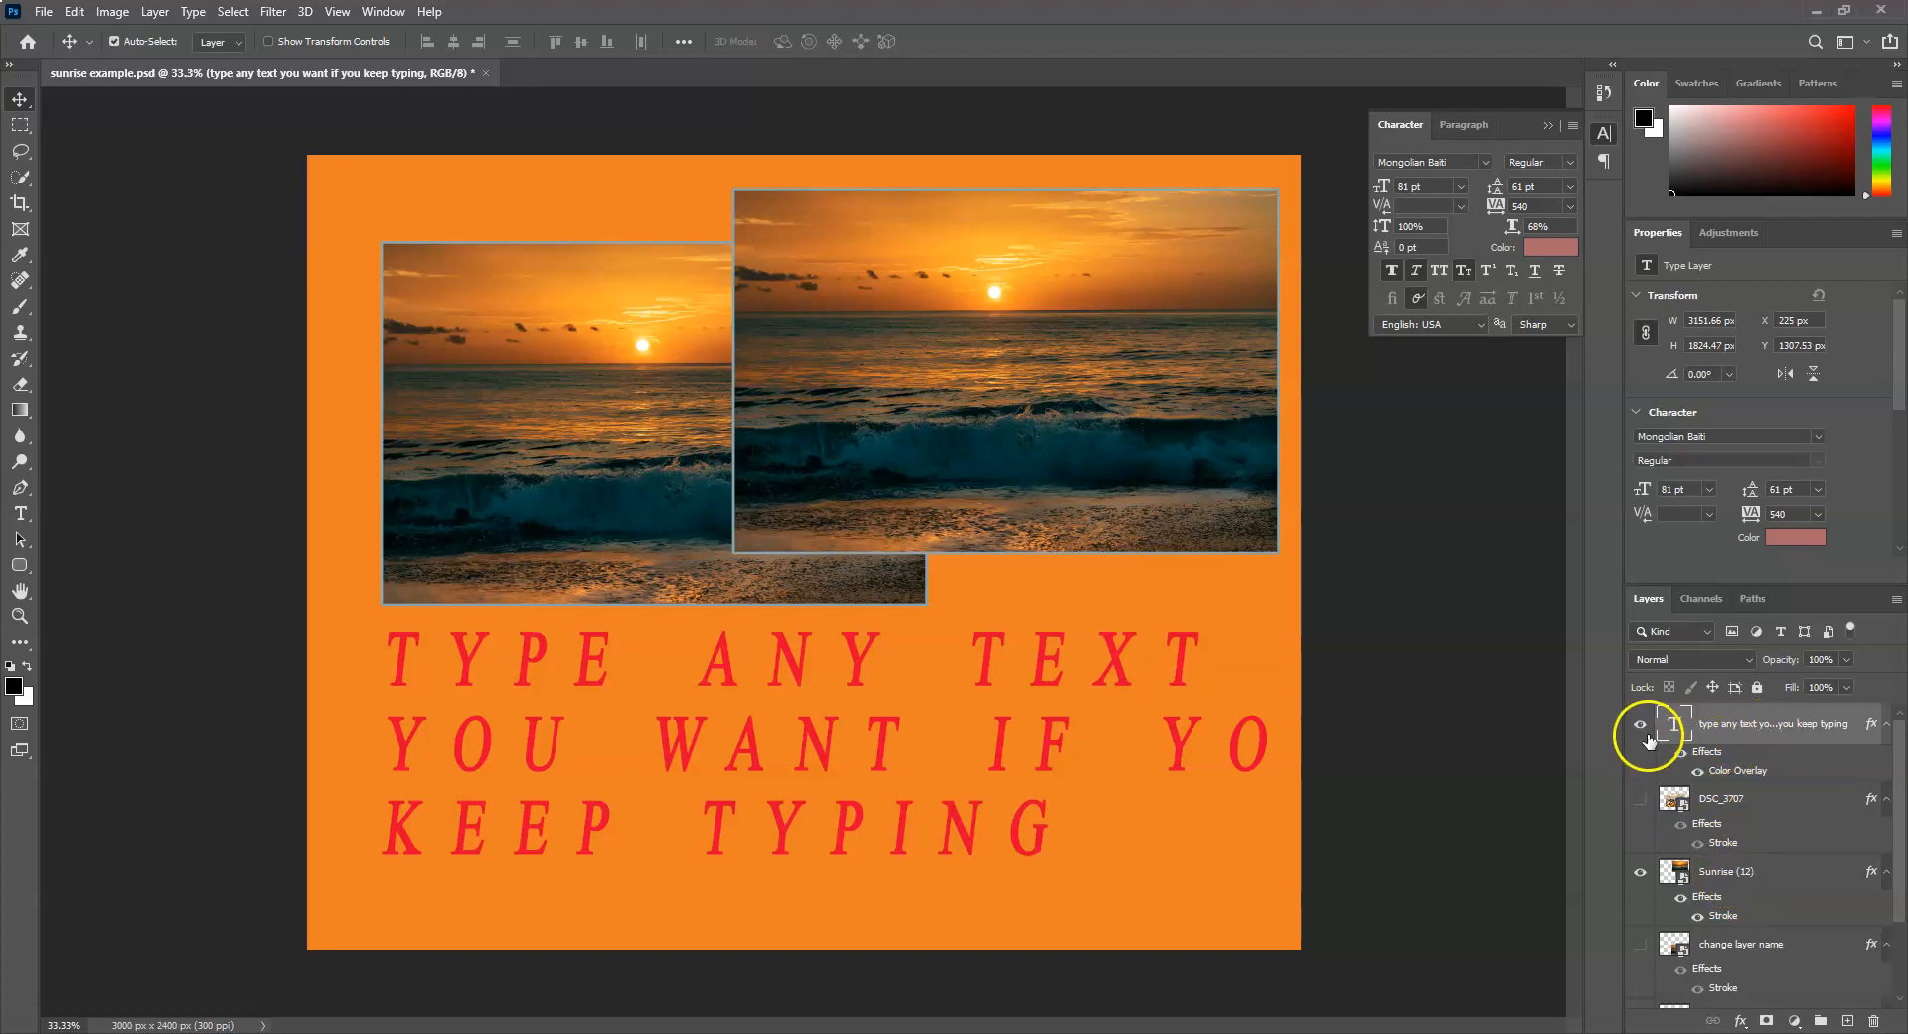
# Delete the text layer and make the DSC_3707 layer visible.
pyautogui.click(1776, 726)
pyautogui.click(1875, 1020)
pyautogui.click(870, 389)
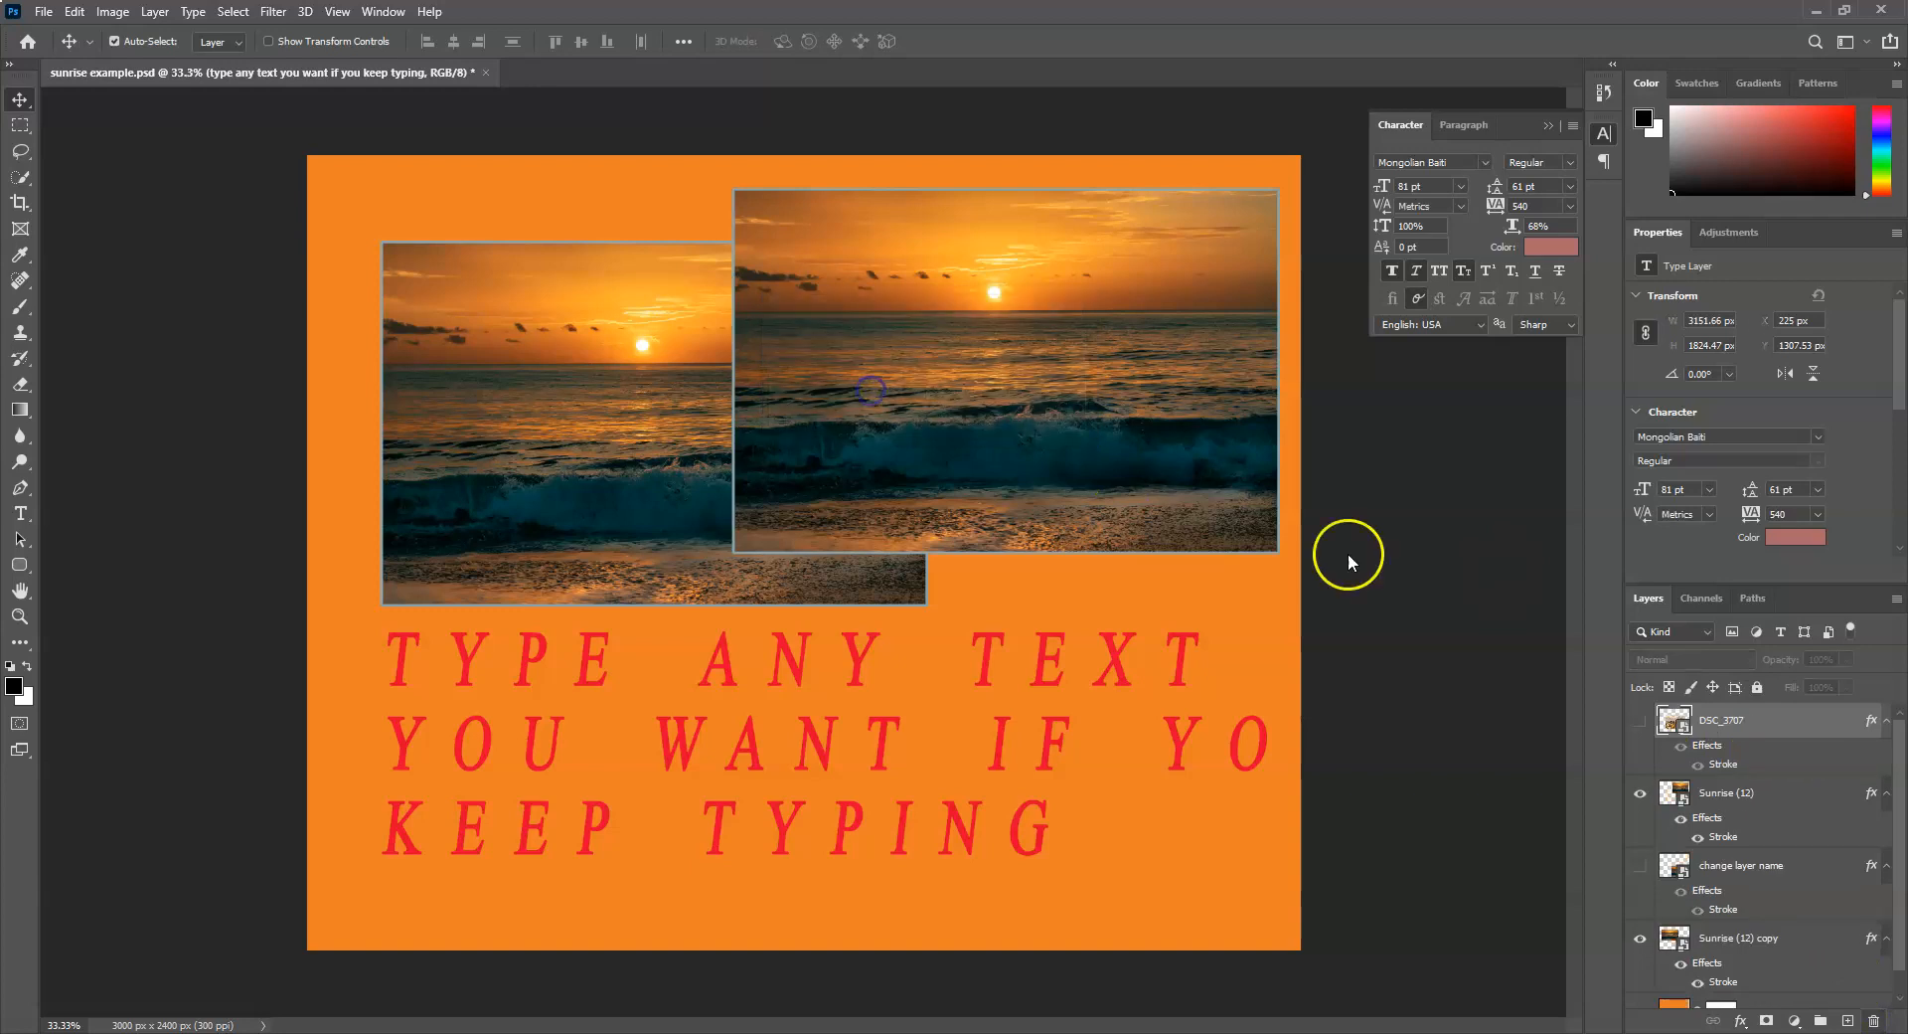
pyautogui.click(1638, 724)
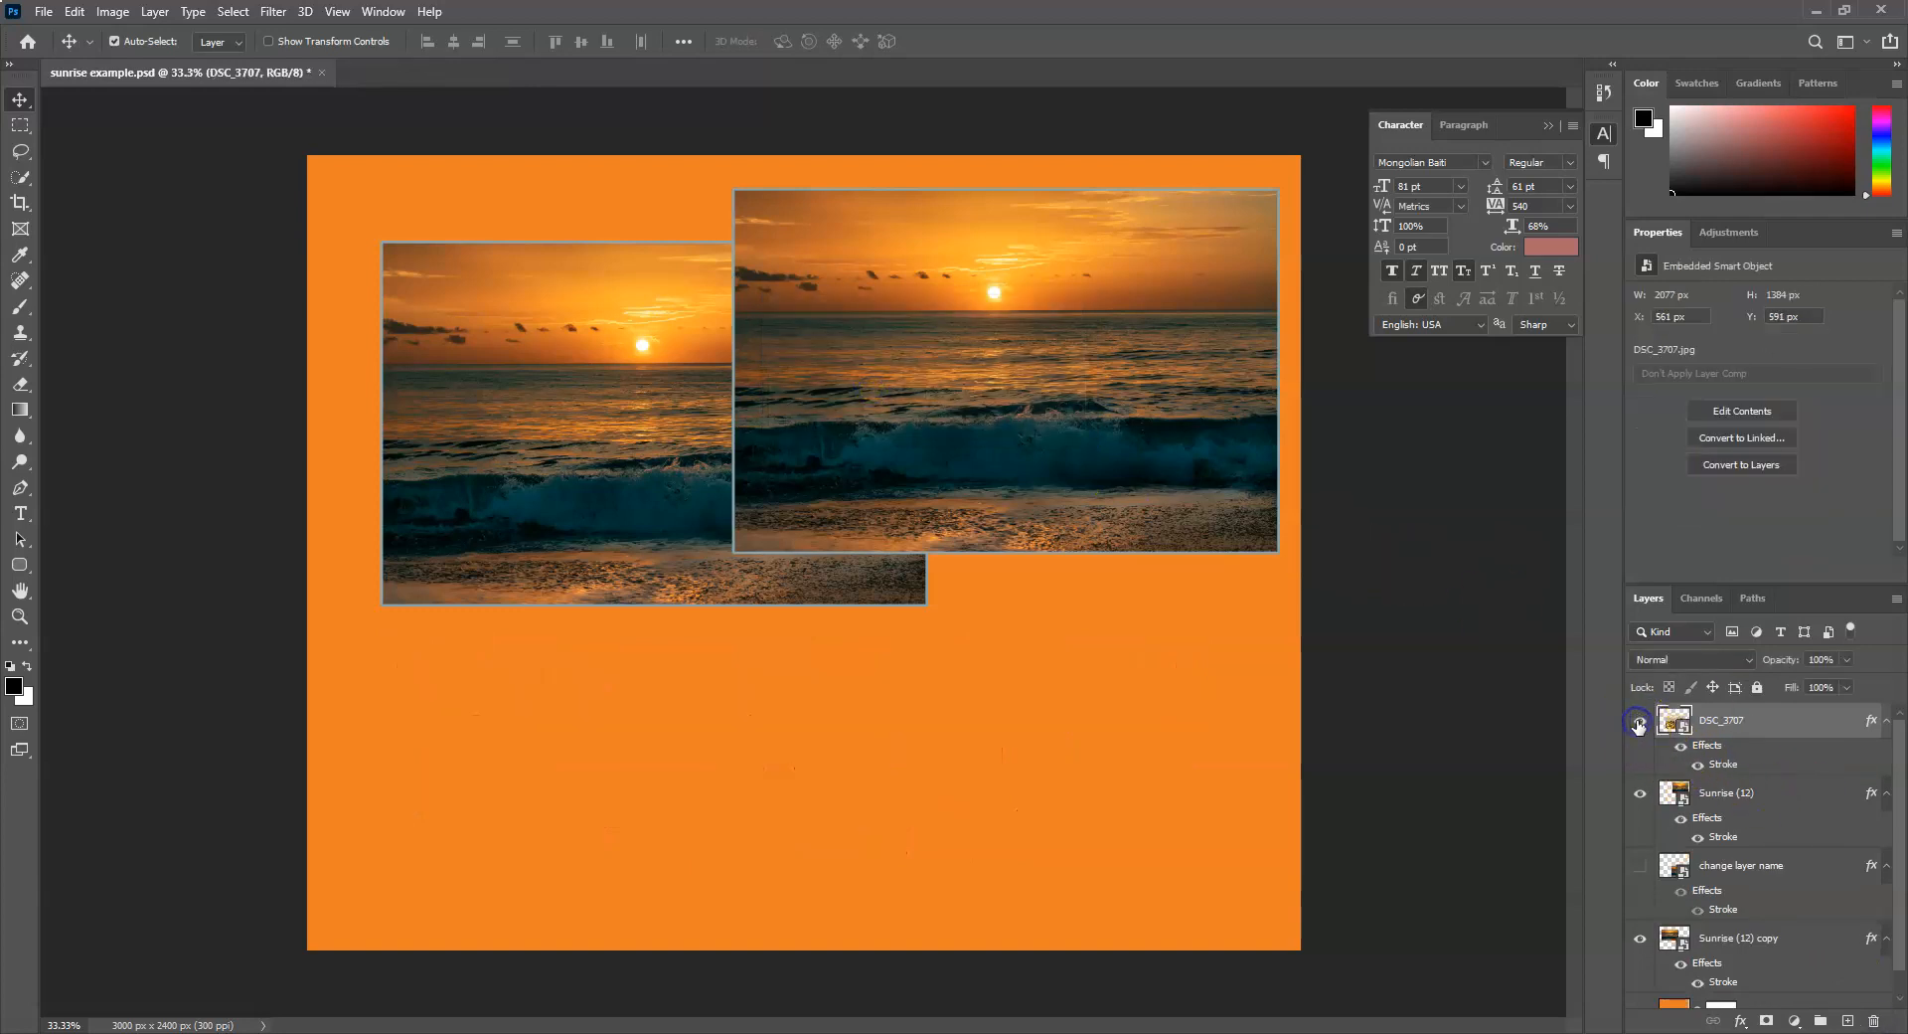
pyautogui.scroll(-2, 1770, 877)
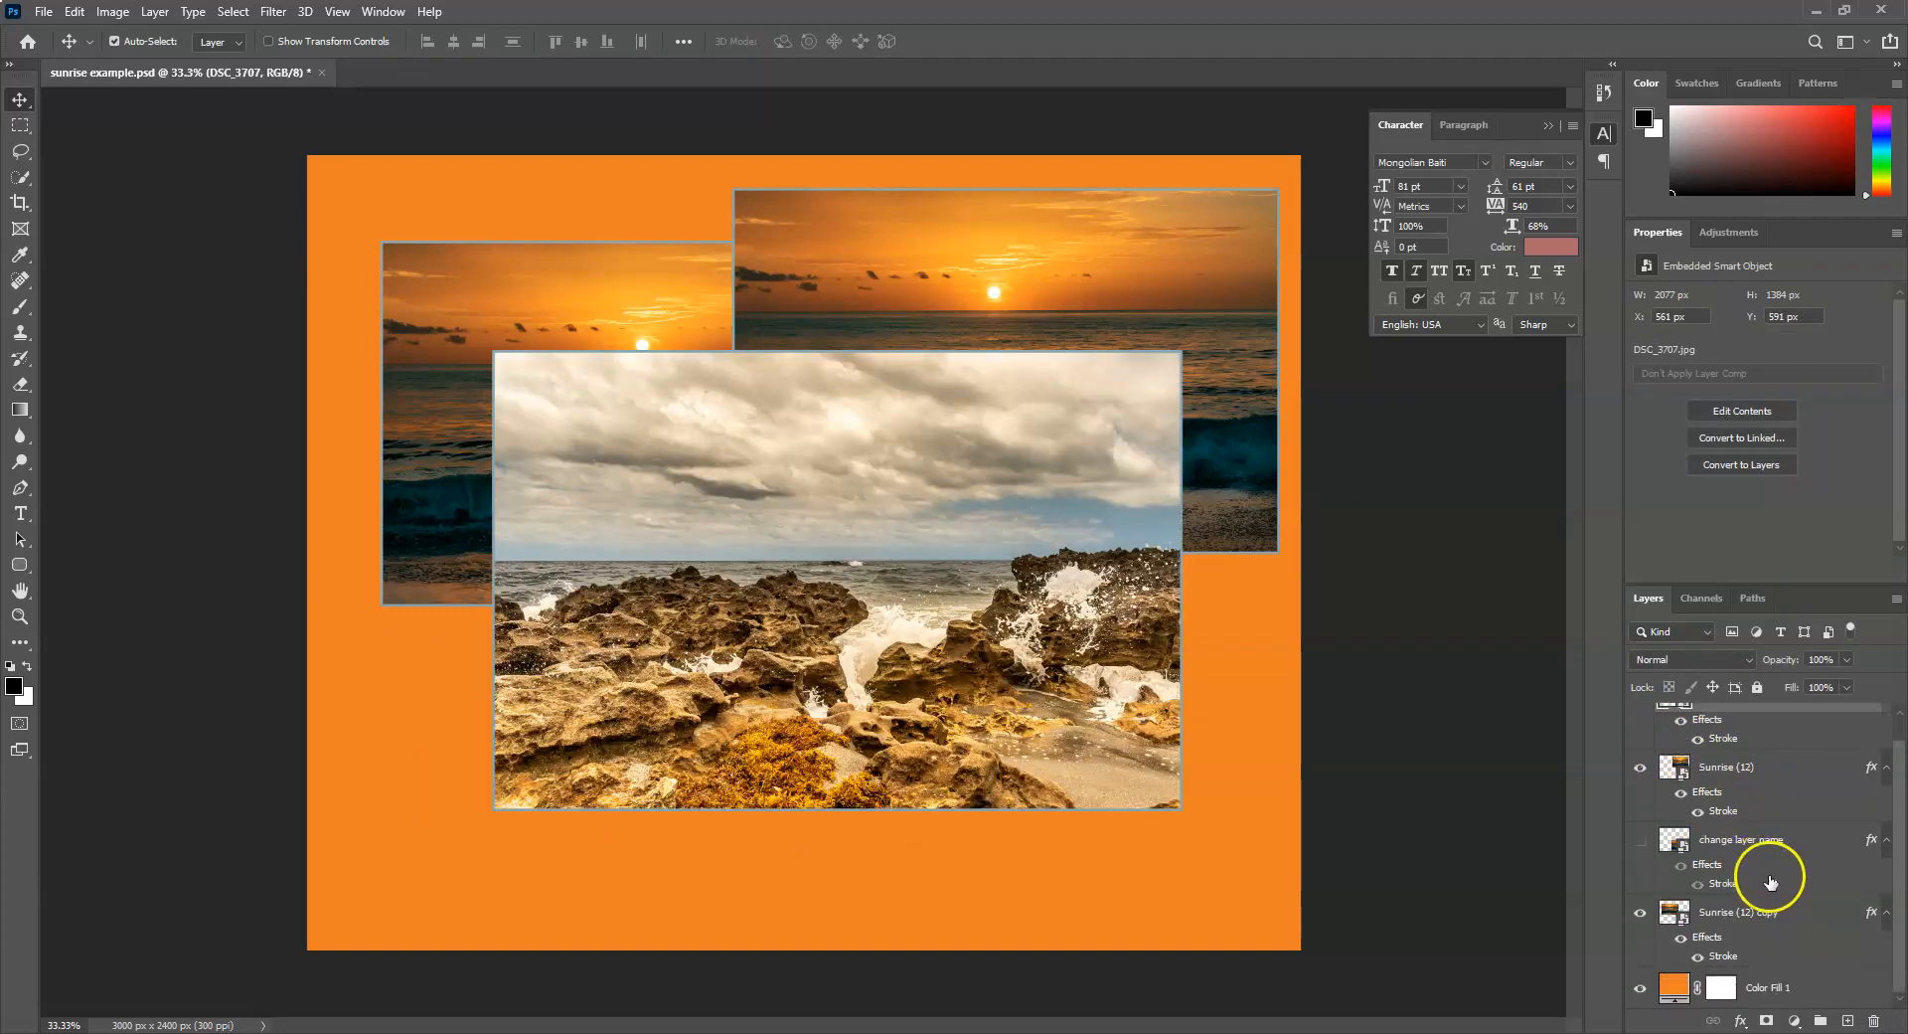
pyautogui.scroll(2, 1771, 881)
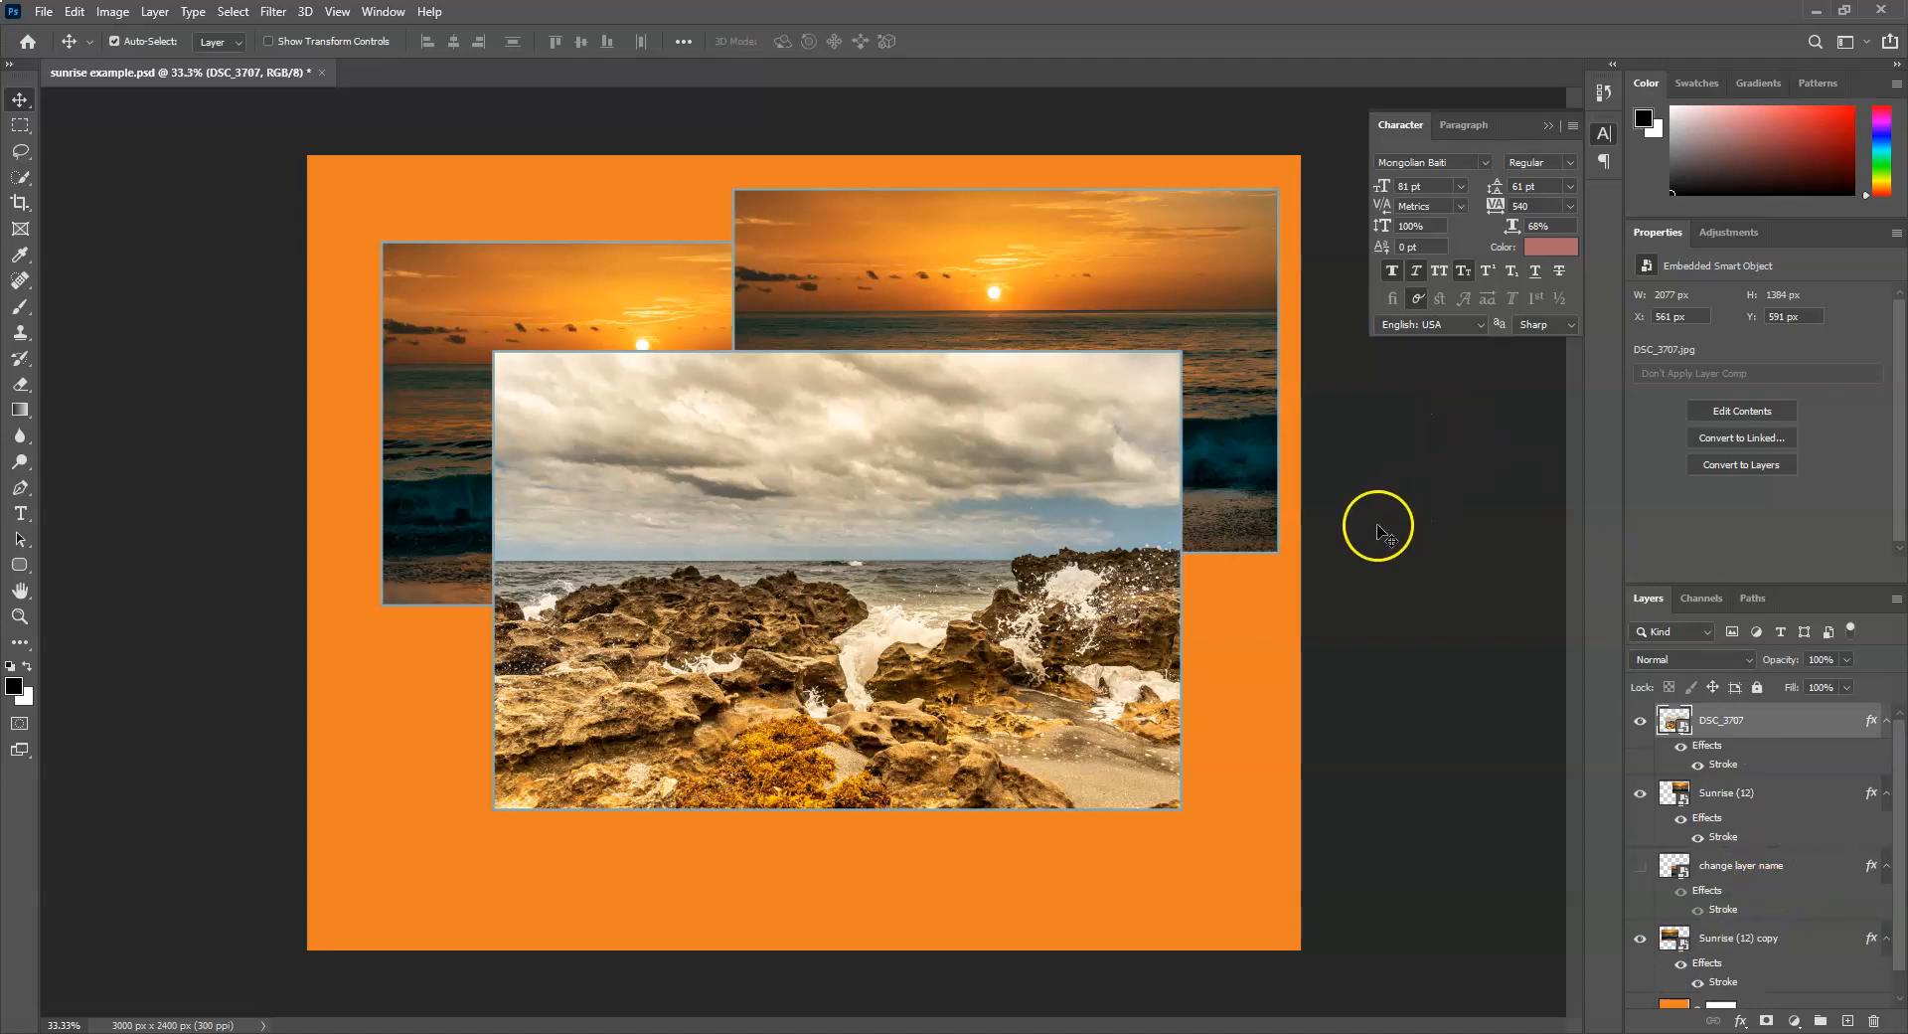
# Move the DSC_3707 photo down the canvas, and align the Sunrise (12) copy's top edge with the neighbouring sunrise photo.
pyautogui.moveTo(869, 650); pyautogui.dragTo(845, 767)
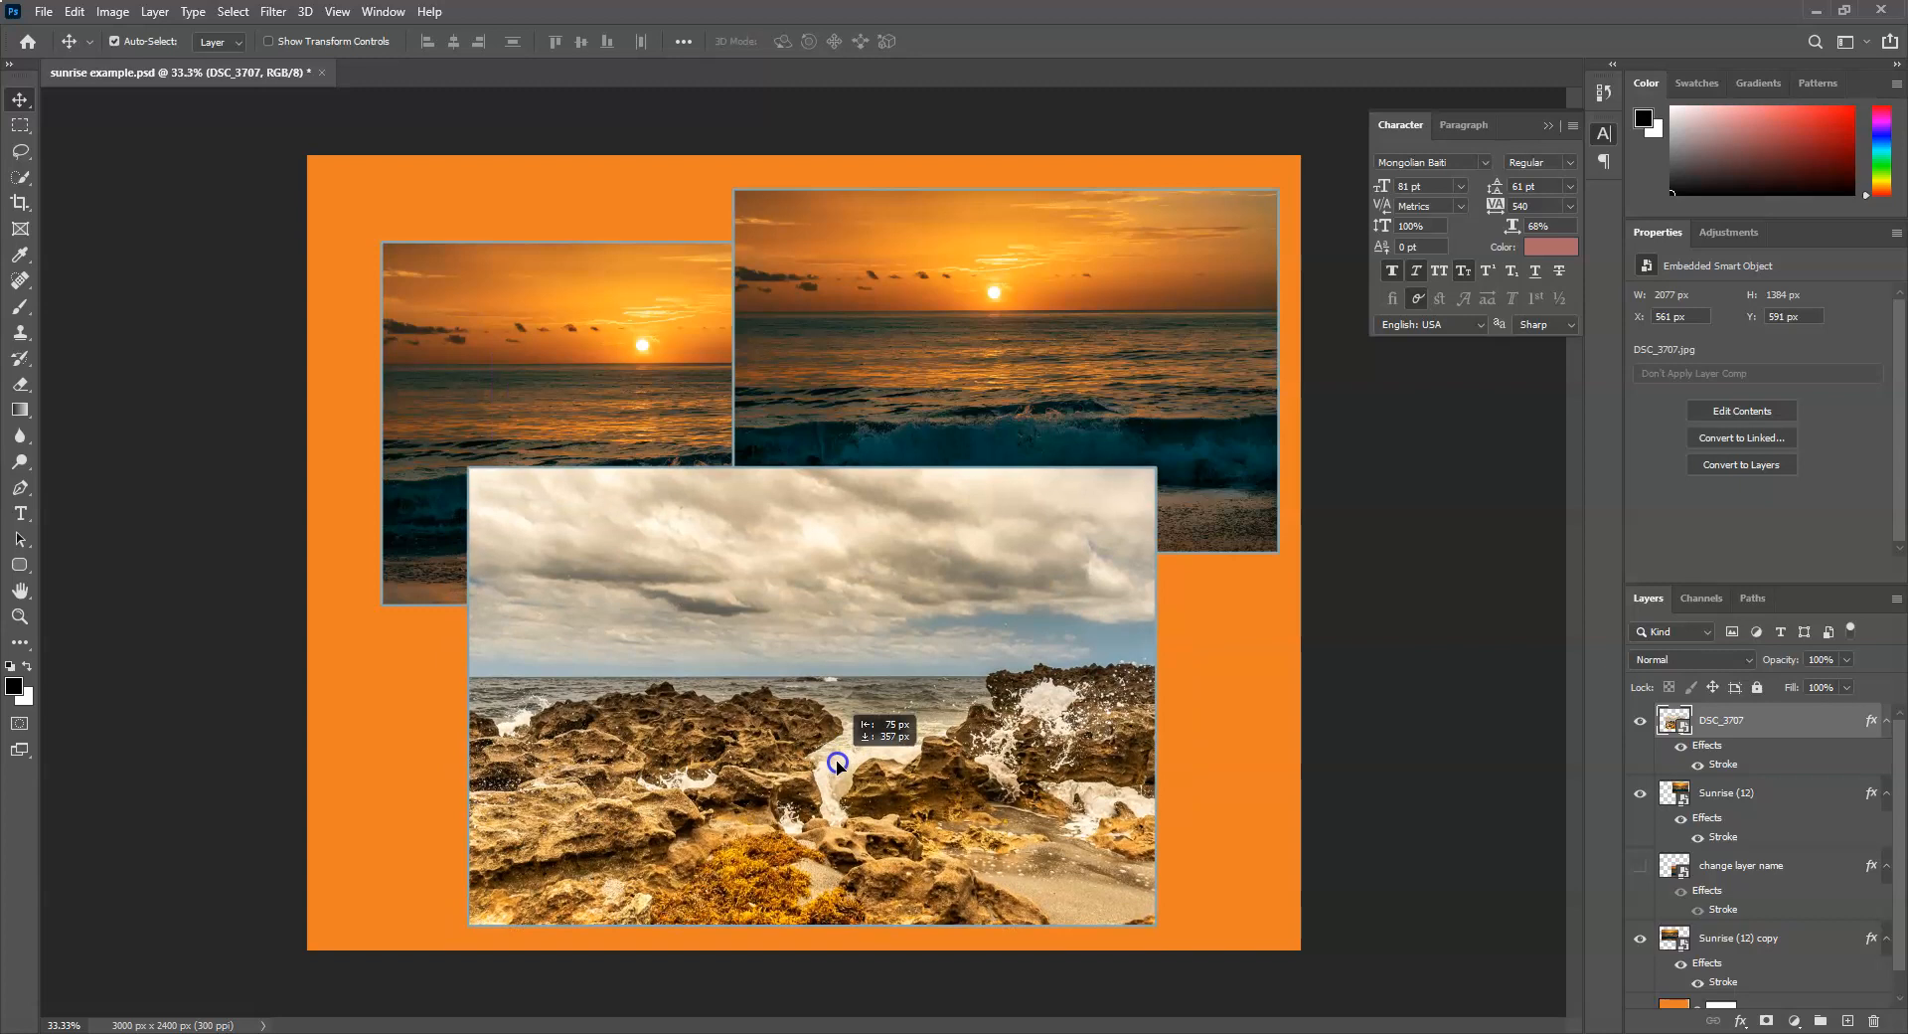
pyautogui.click(535, 348)
pyautogui.moveTo(532, 335); pyautogui.dragTo(521, 283)
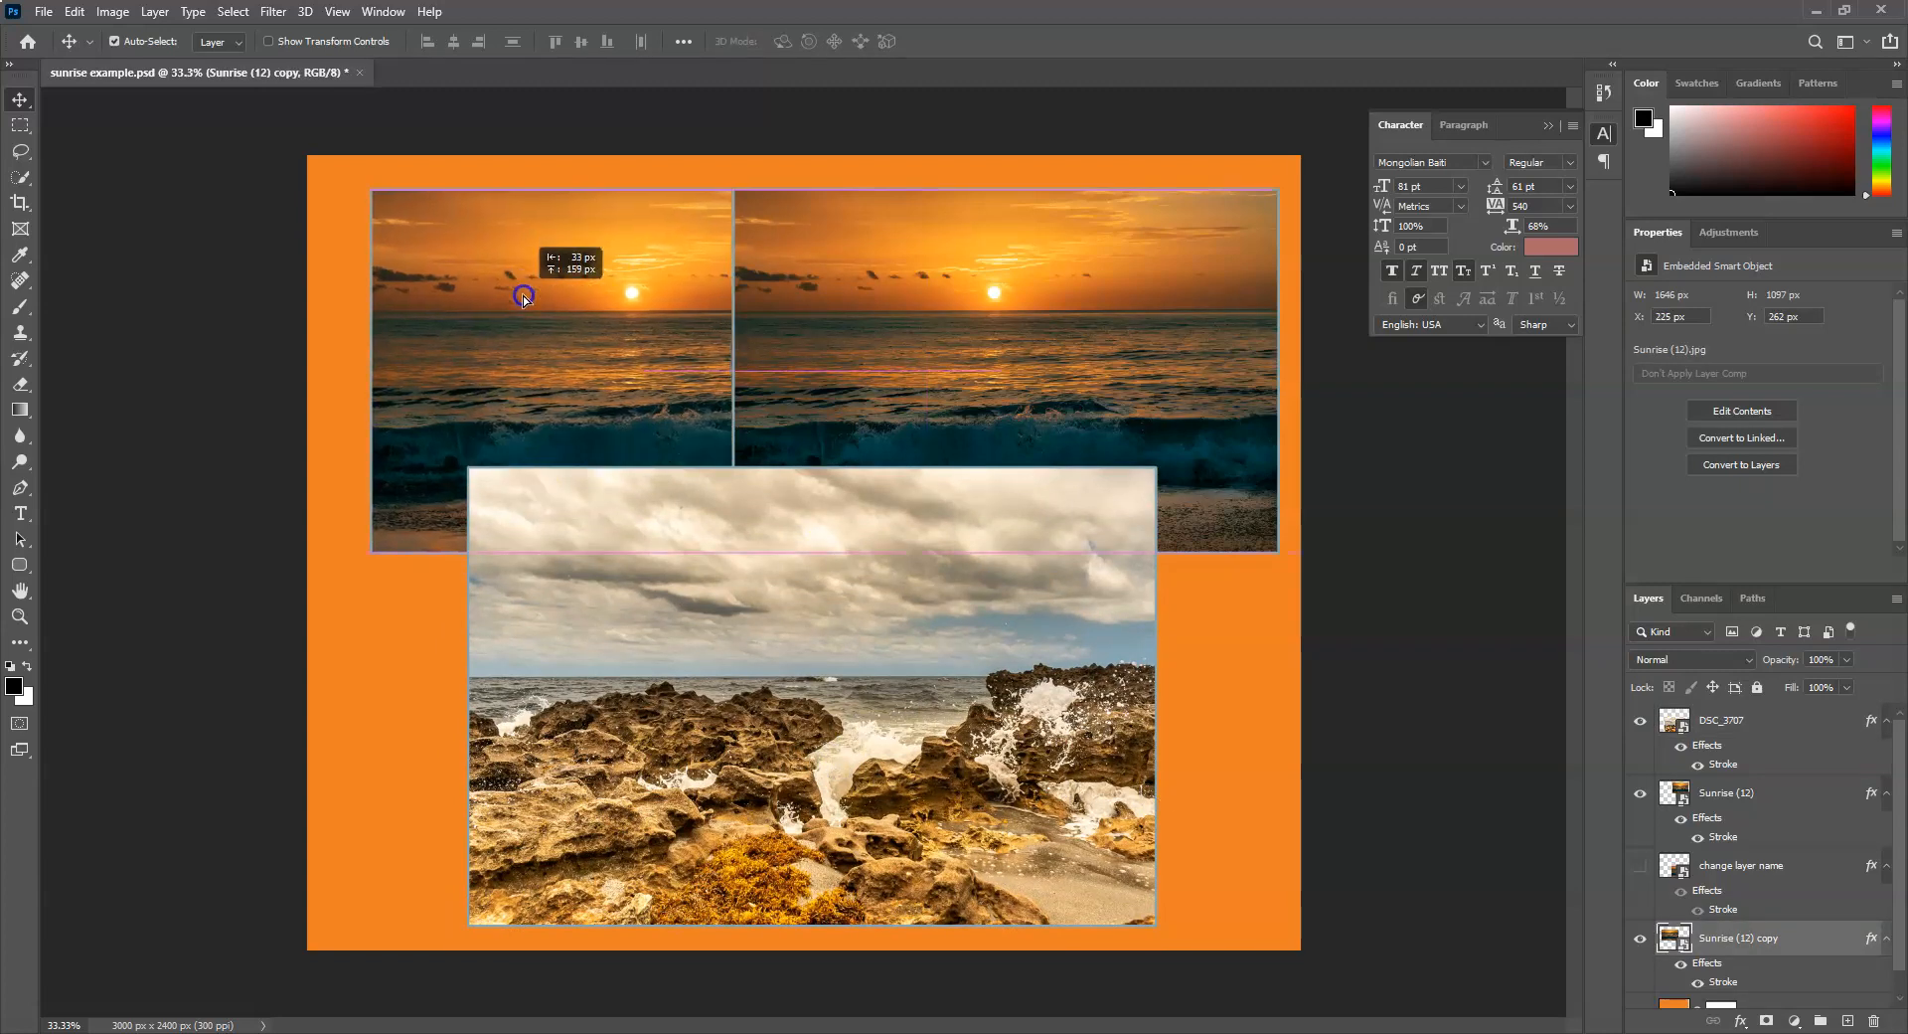
# Hide the Color Fill 1 background layer and add a Gradient fill layer above it.
pyautogui.moveTo(1236, 631); pyautogui.dragTo(1255, 664)
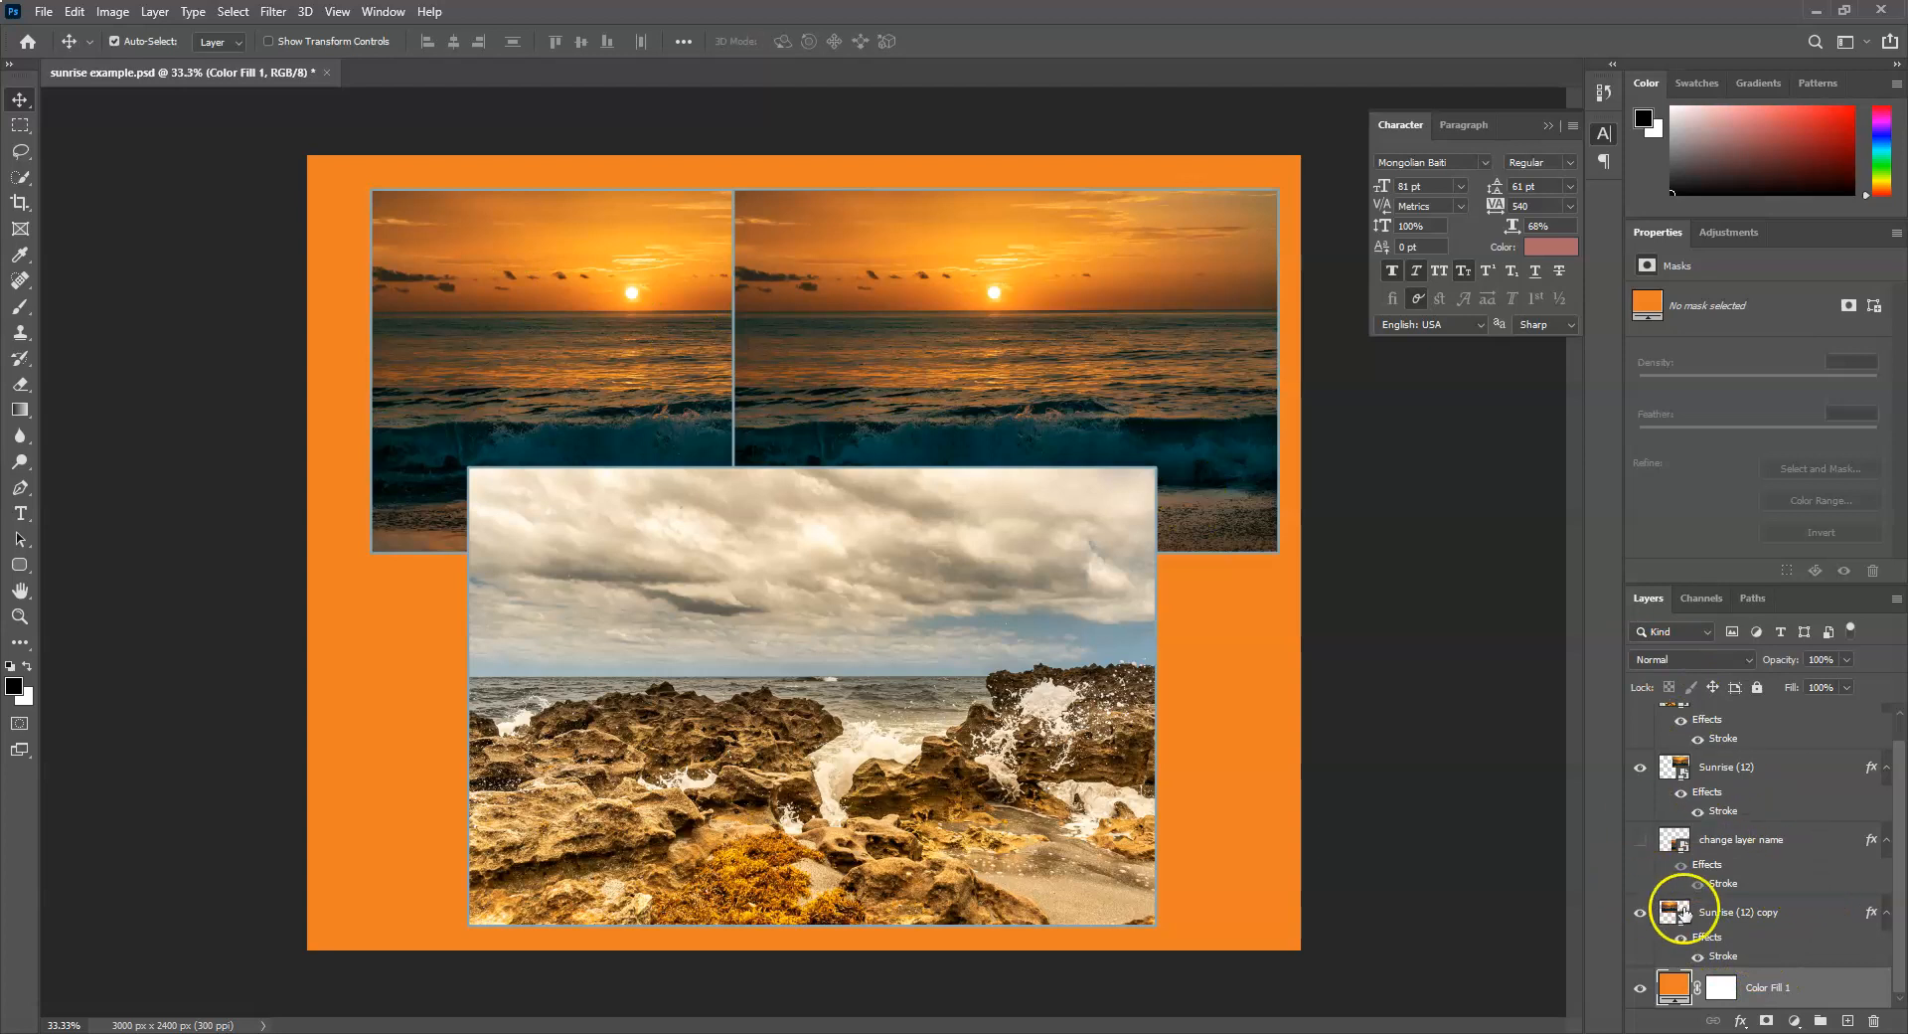
pyautogui.click(1641, 989)
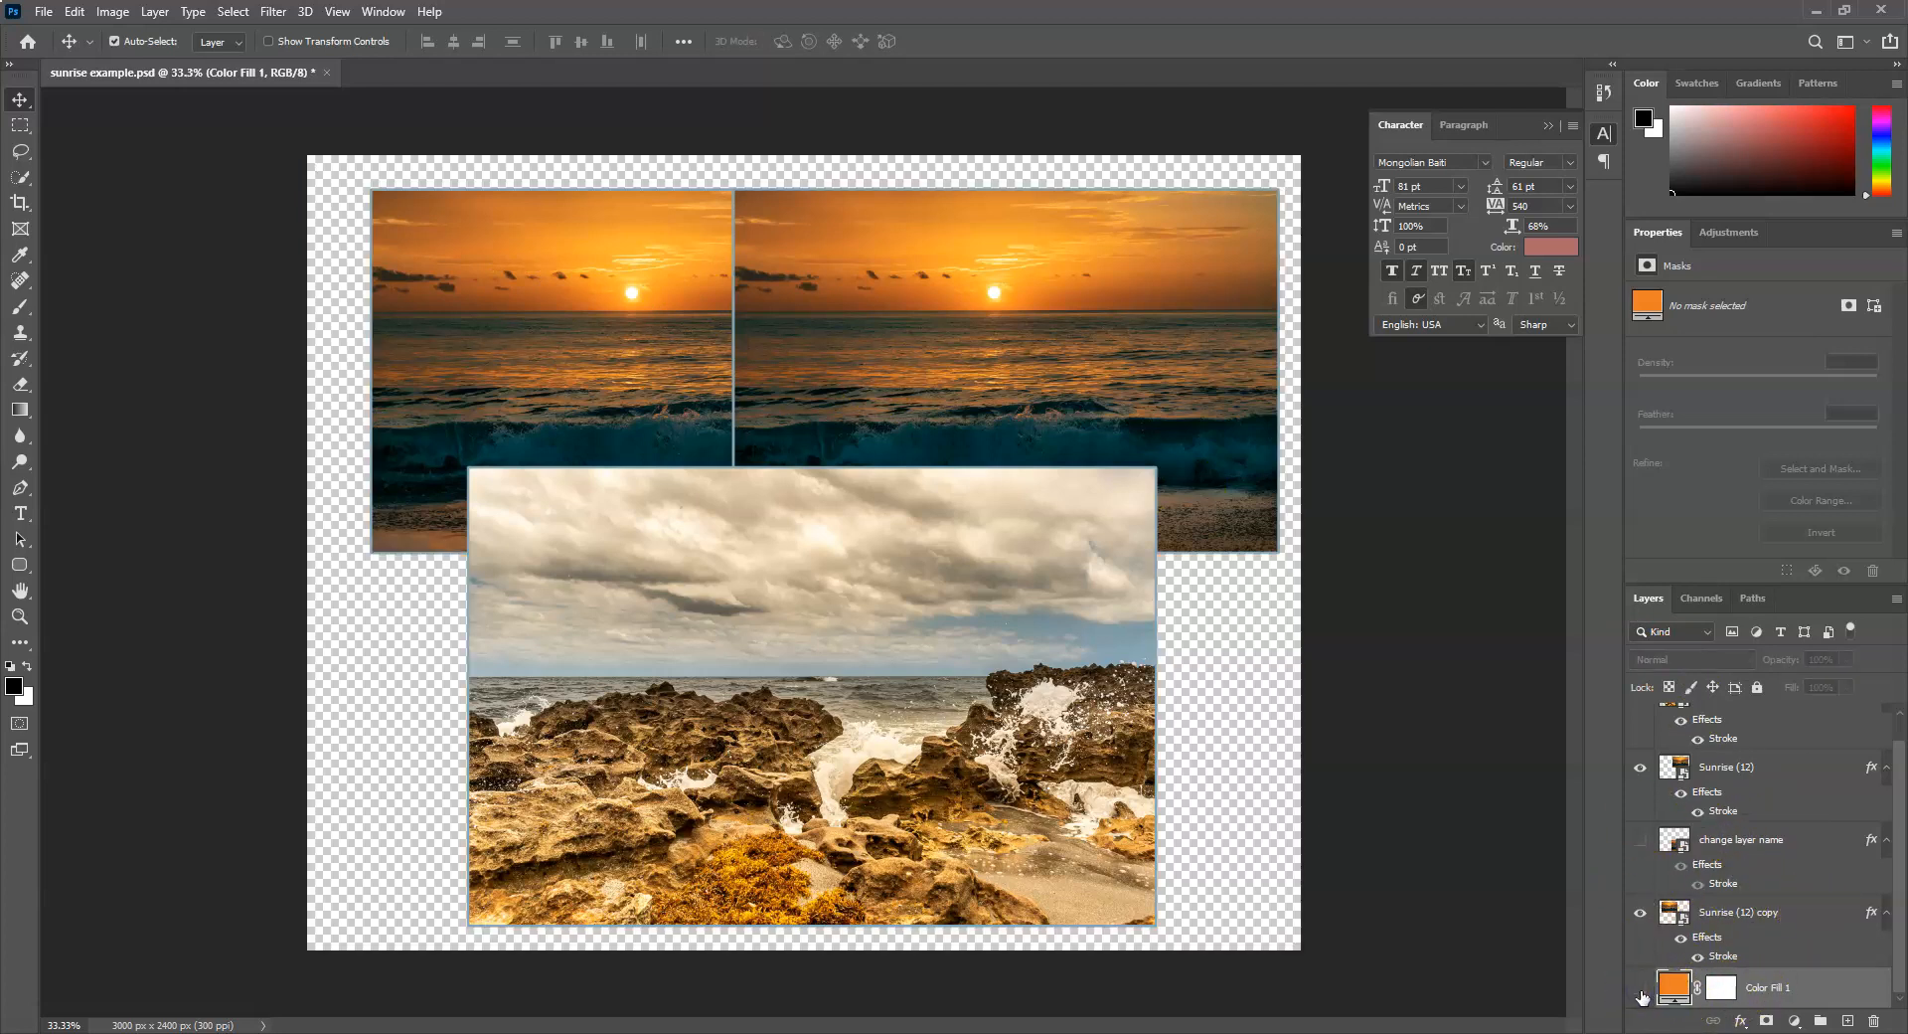
pyautogui.click(1794, 1022)
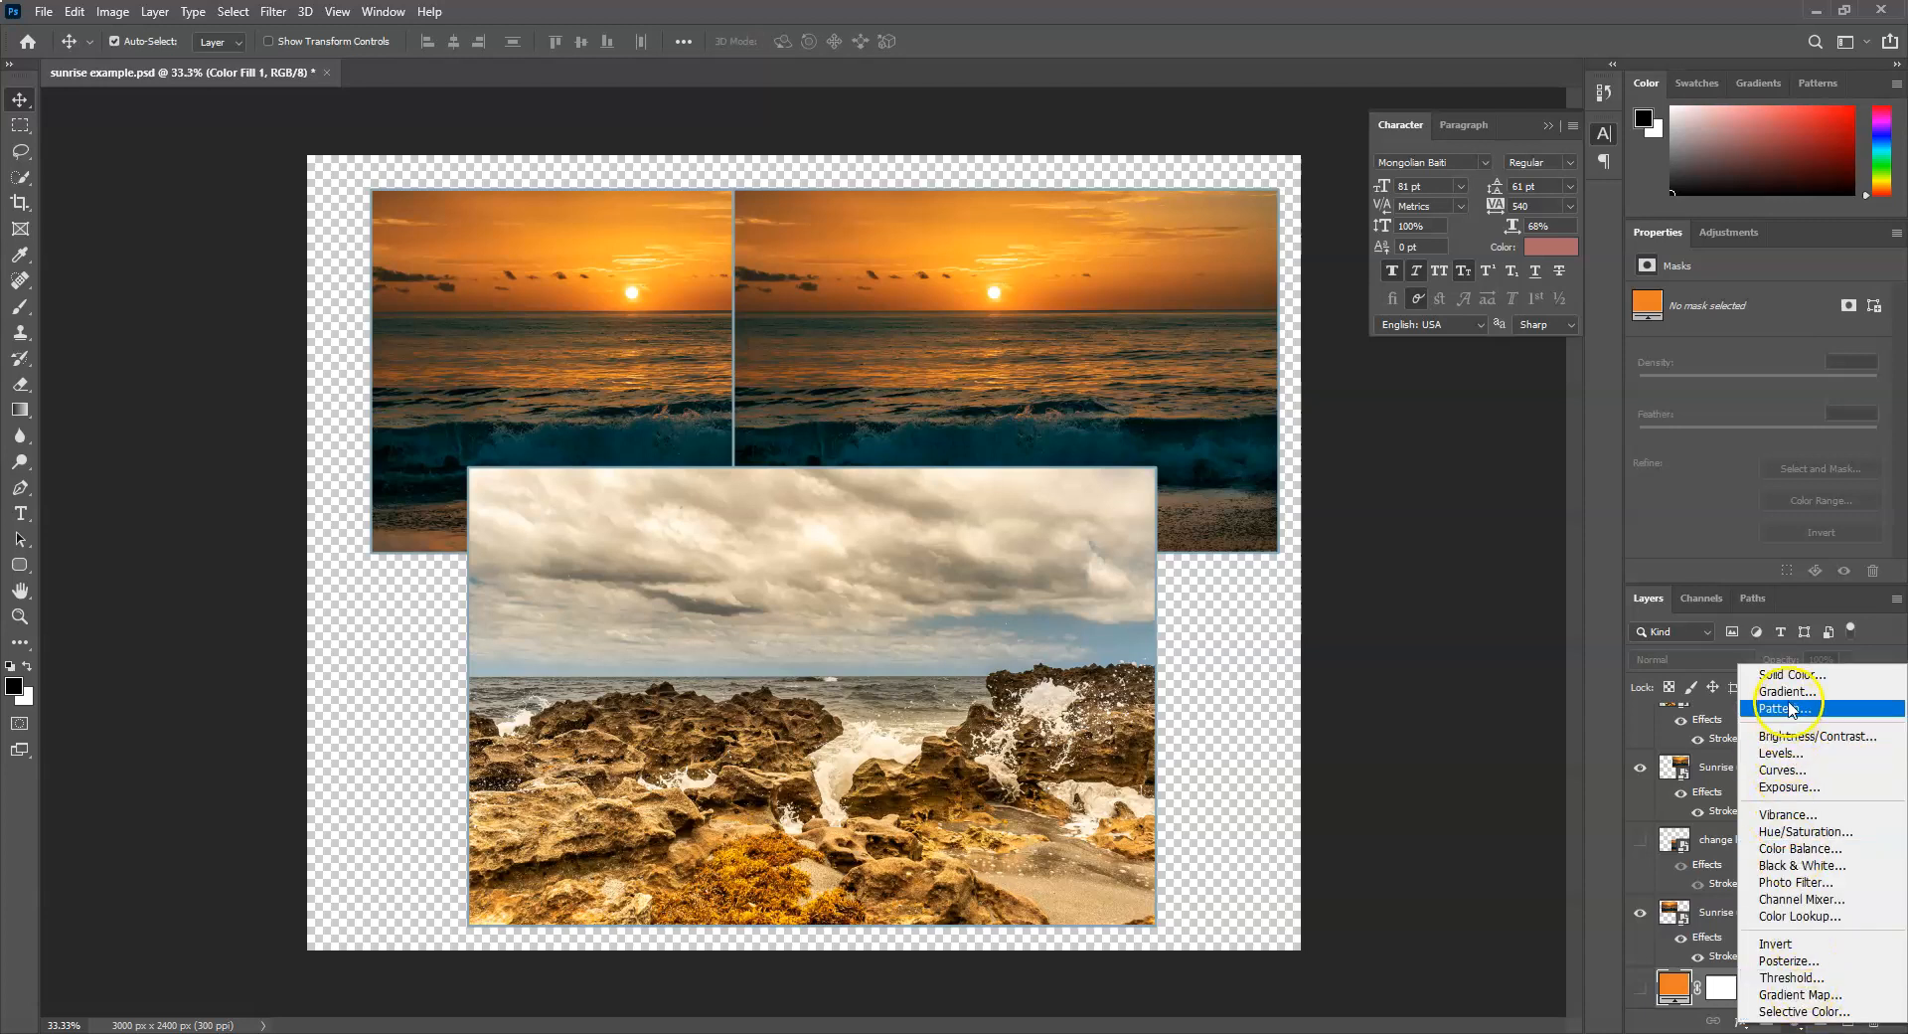
pyautogui.click(1788, 694)
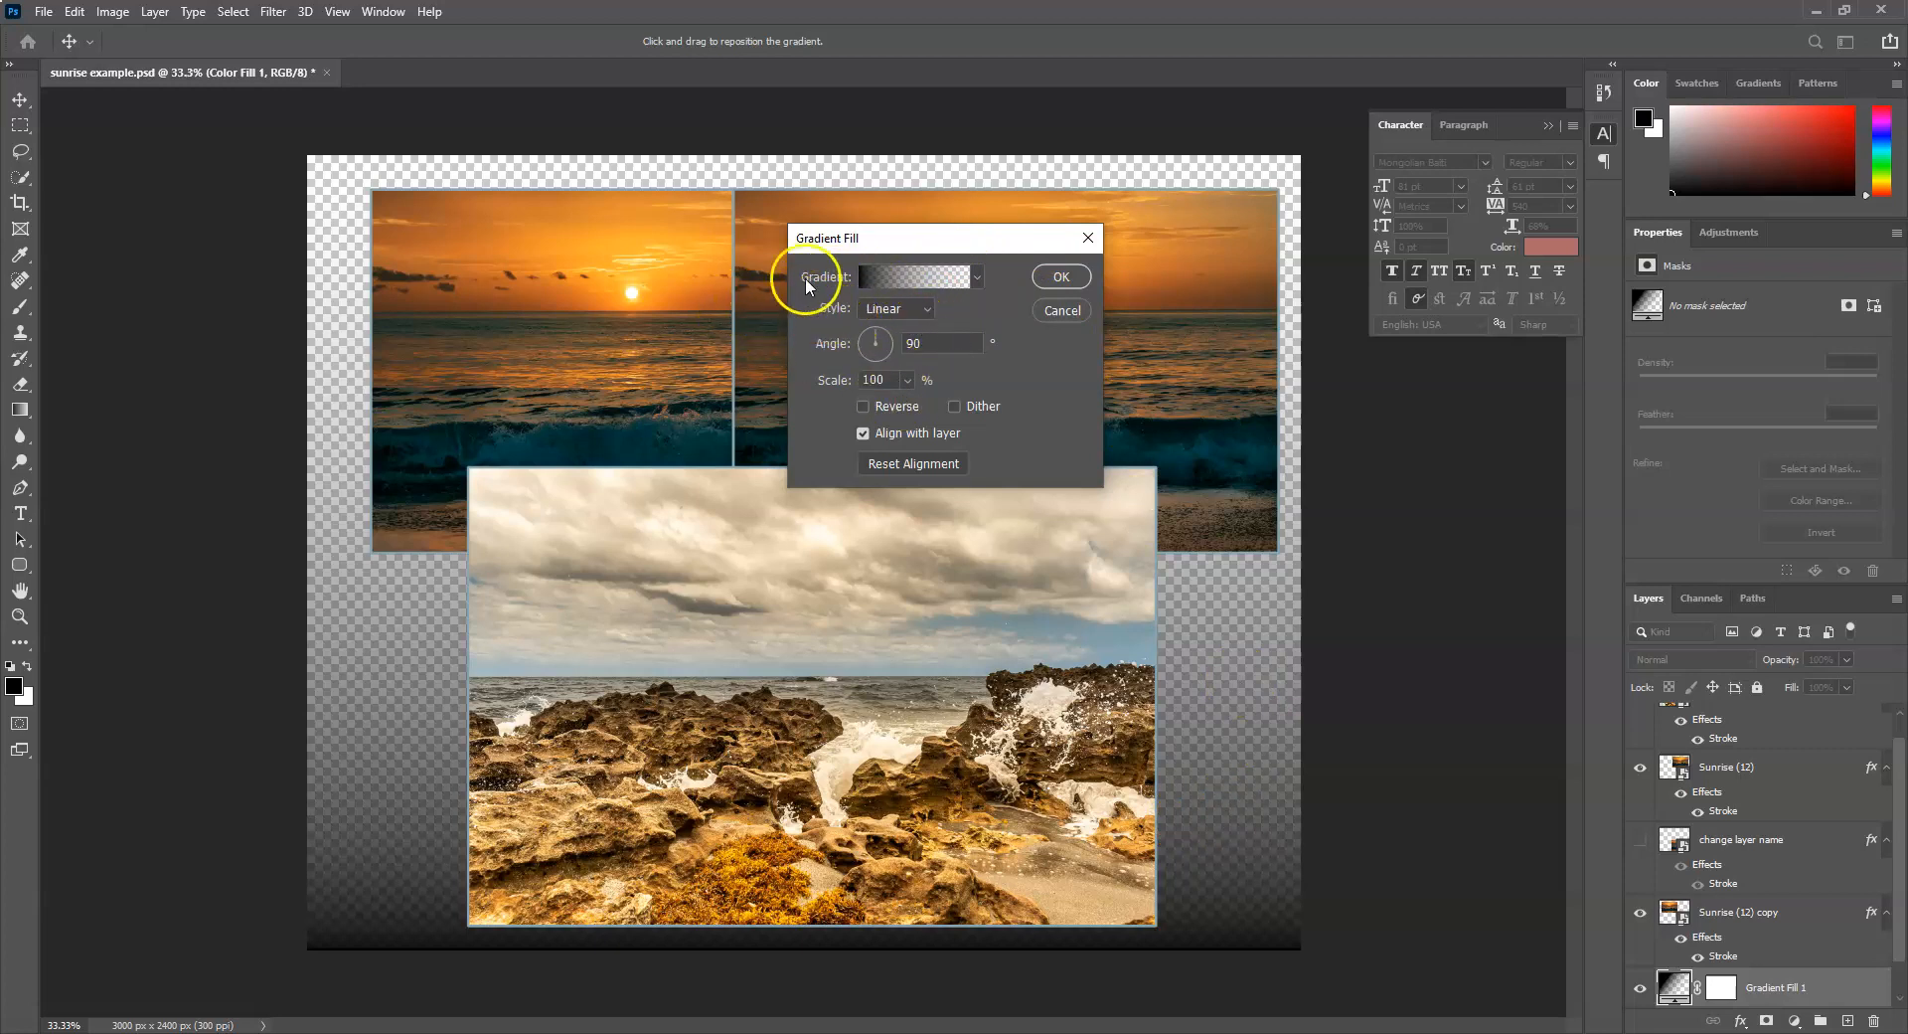
# Apply the Foreground to Background preset from the Basics group to the new gradient fill.
pyautogui.click(885, 278)
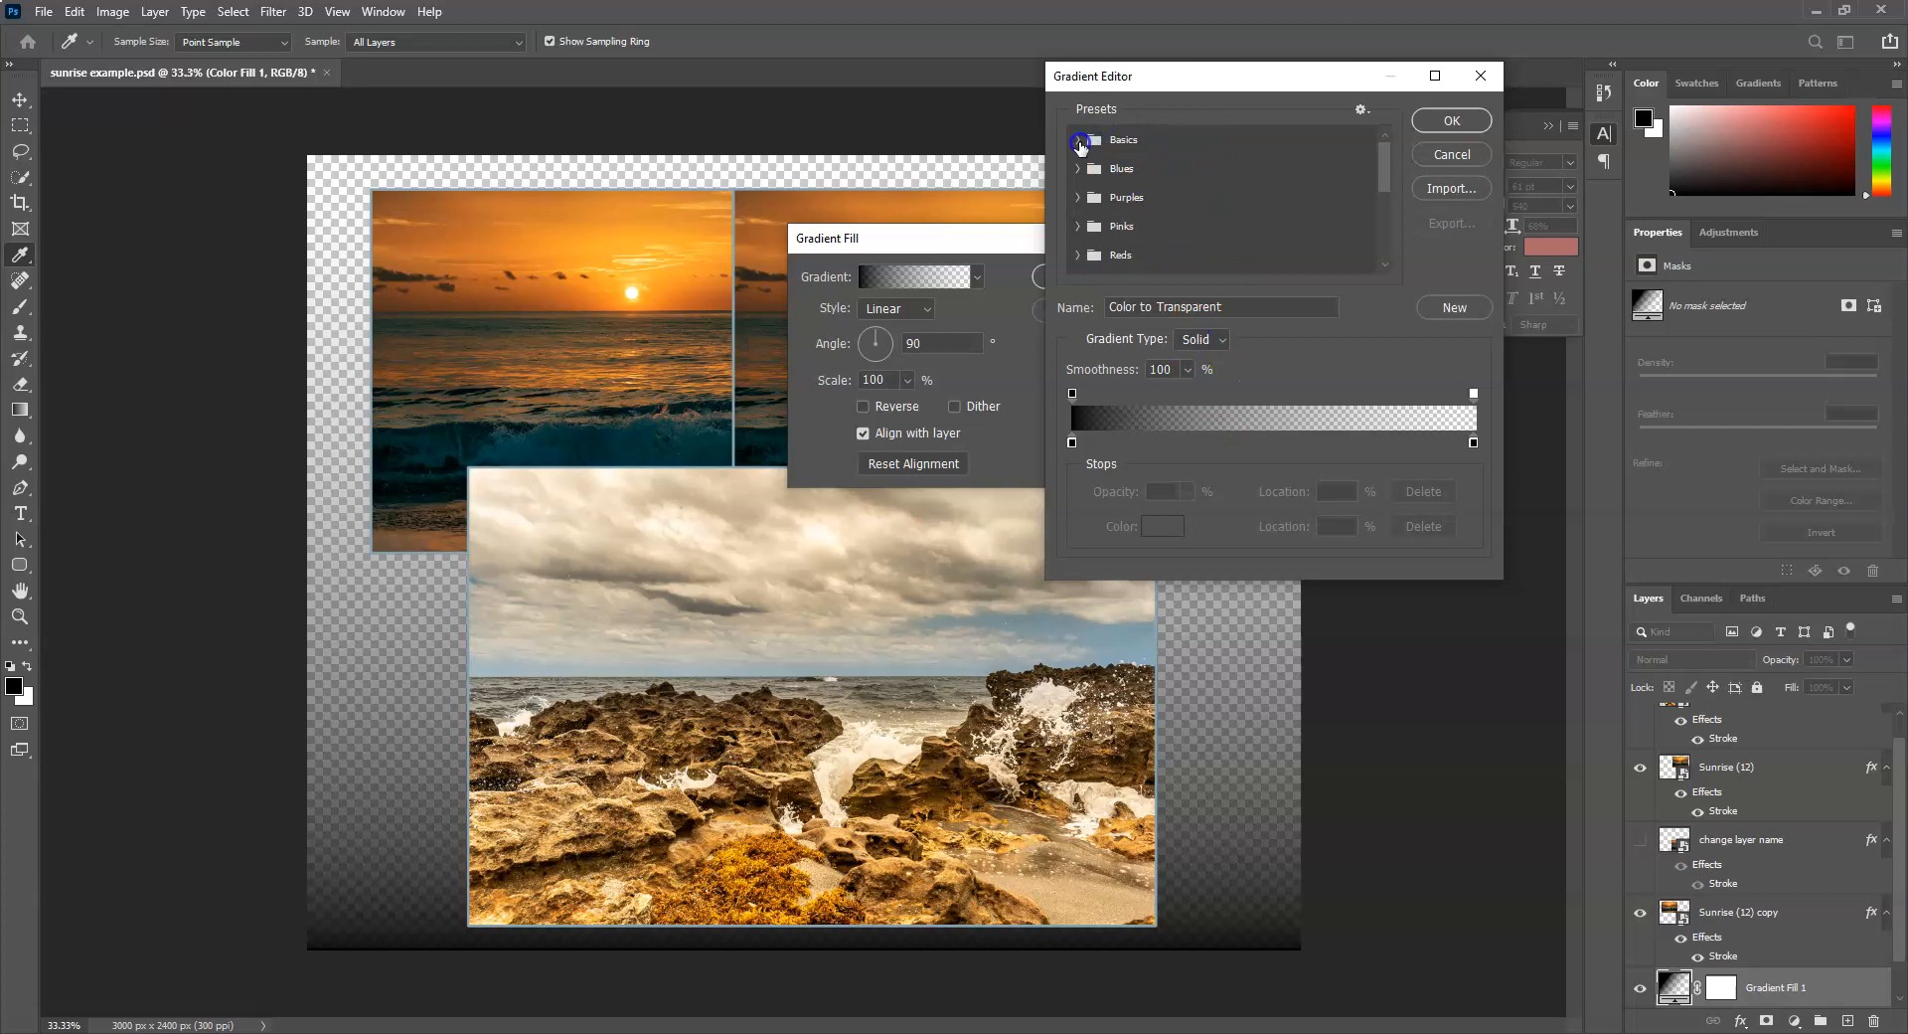
pyautogui.scroll(-3, 1188, 177)
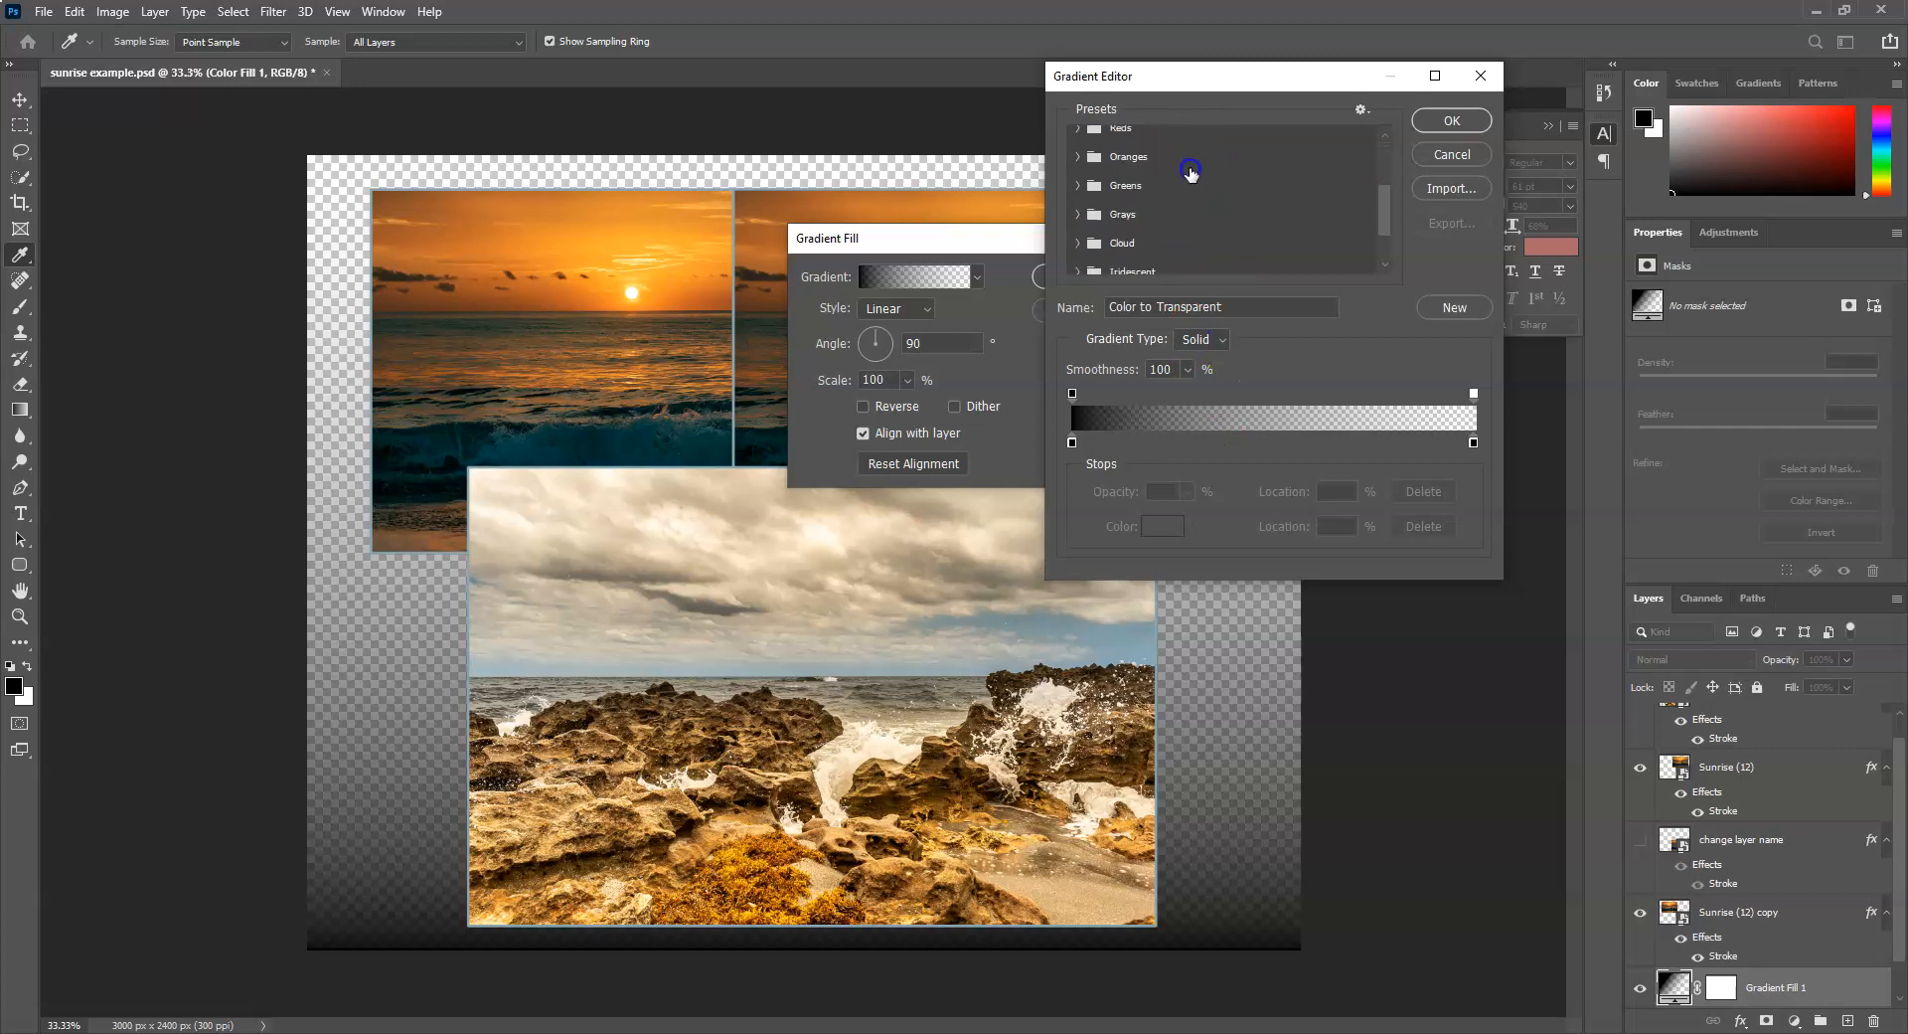
pyautogui.scroll(3, 1186, 177)
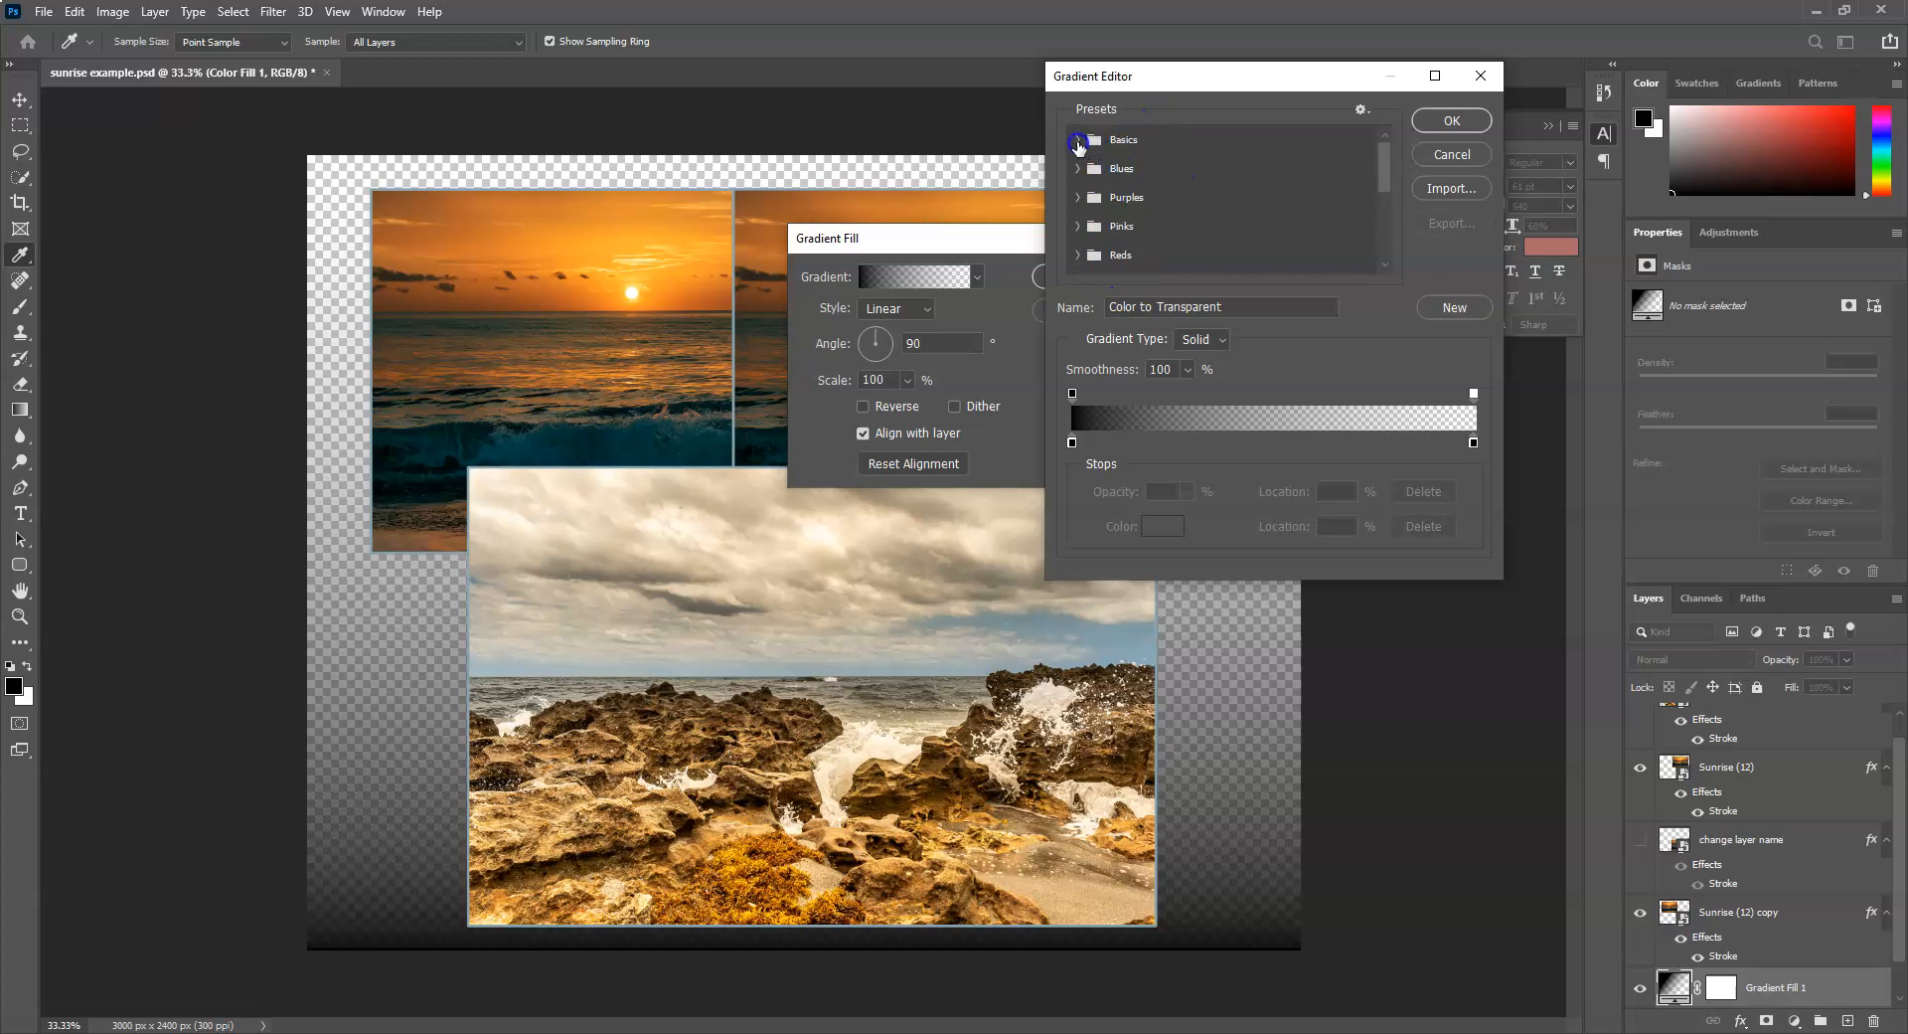
pyautogui.click(1077, 141)
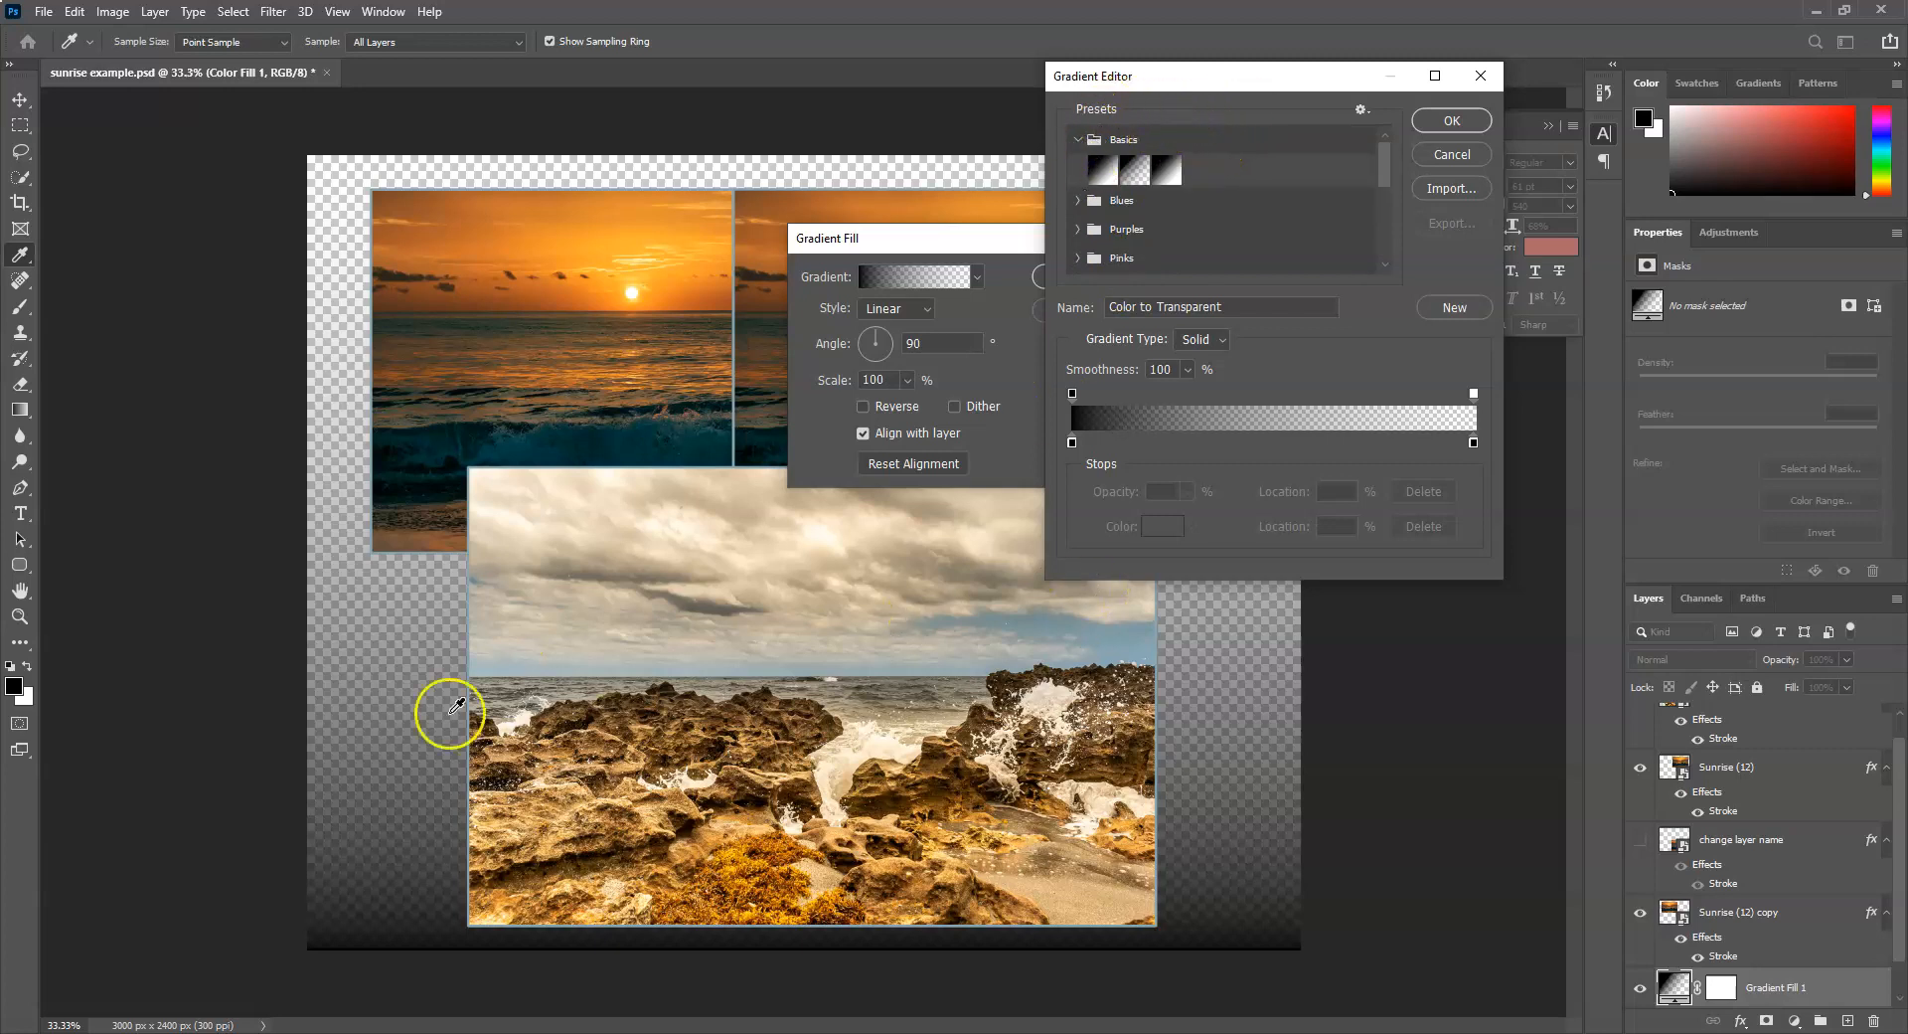
pyautogui.click(1103, 171)
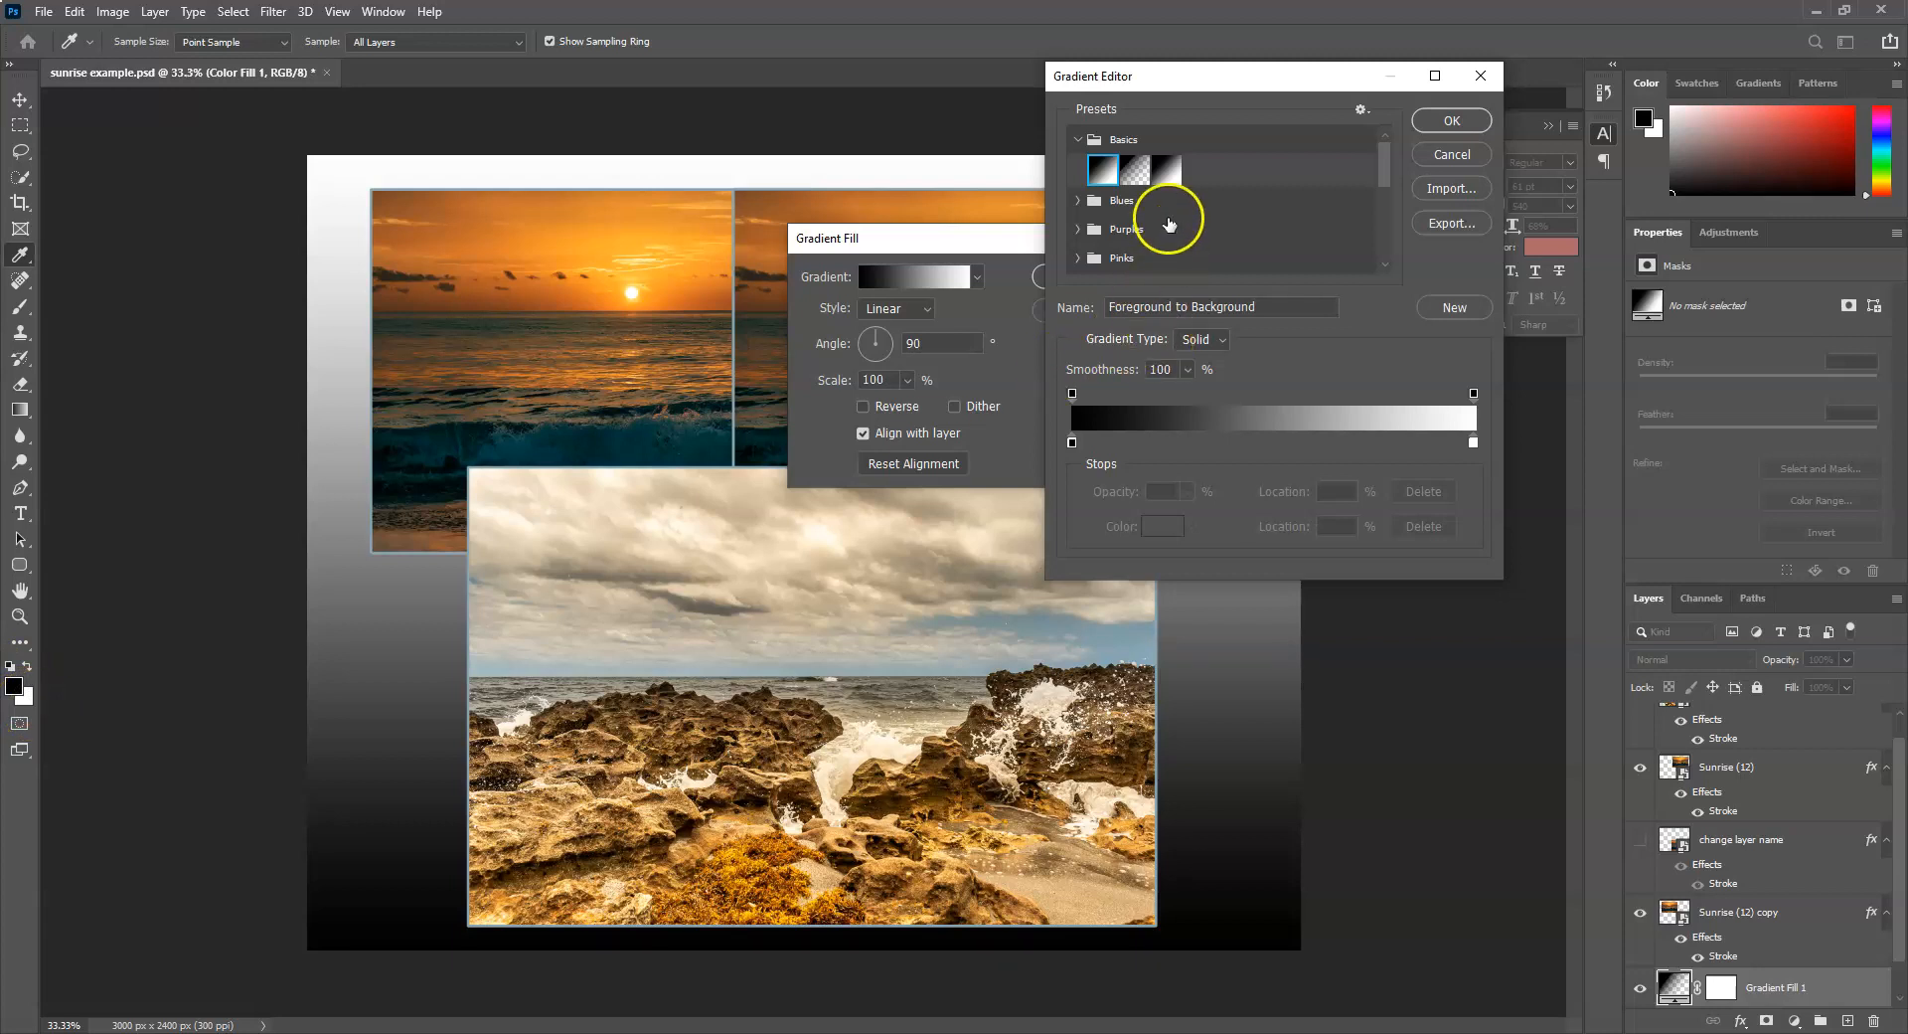
# Try the Blue_01, Pink_14 and Red_05 presets on the gradient fill.
pyautogui.click(1078, 201)
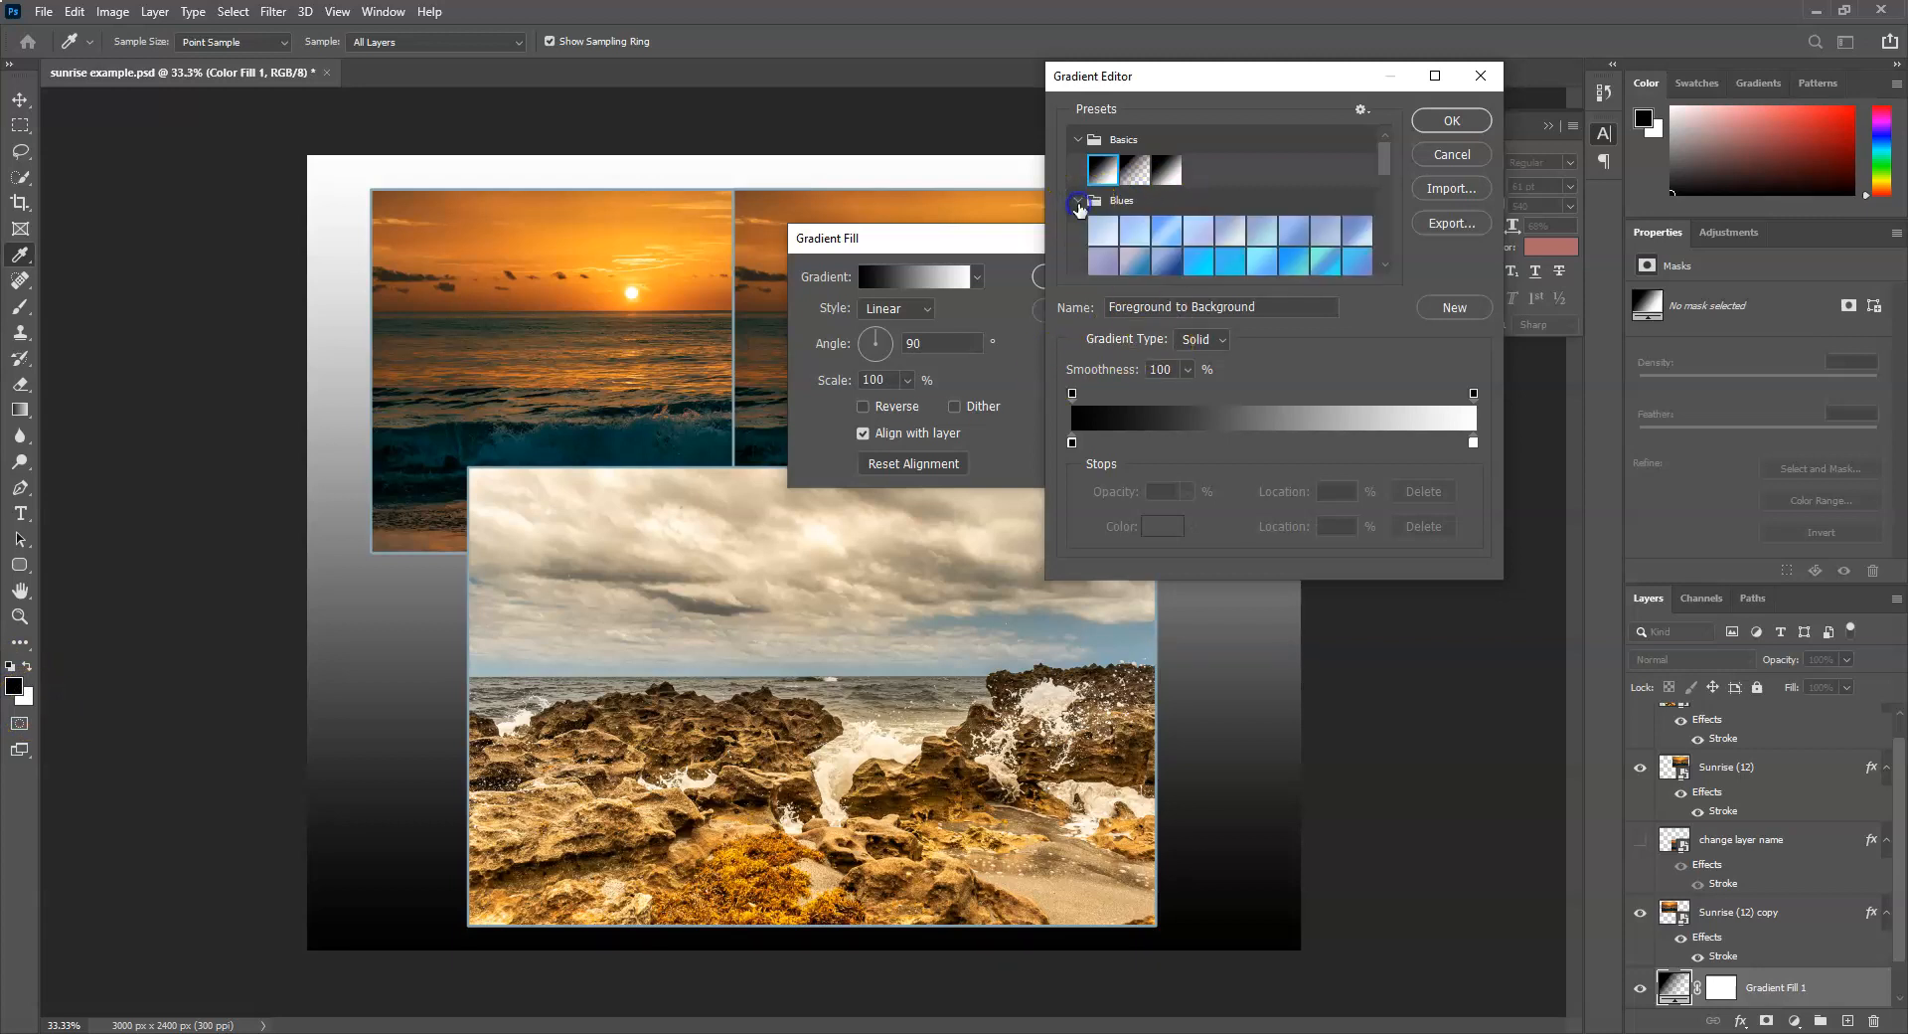
pyautogui.click(1100, 229)
pyautogui.click(1078, 200)
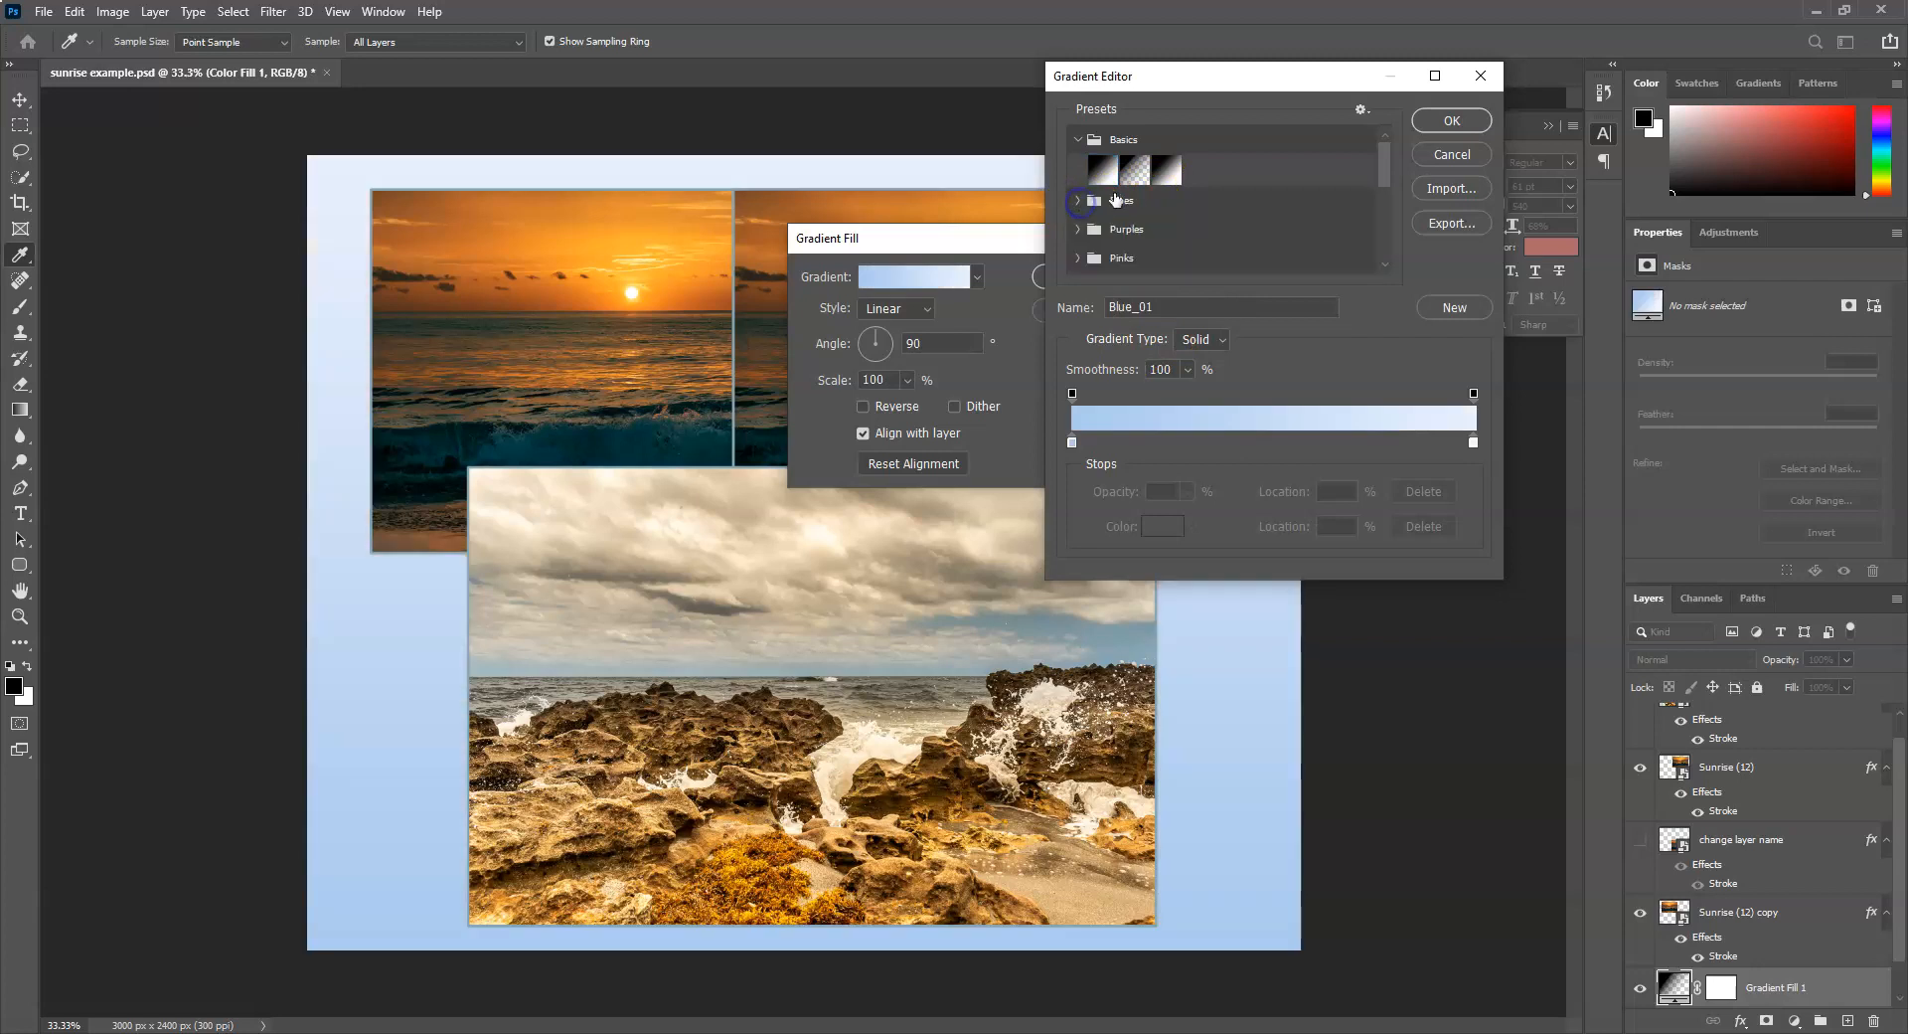
pyautogui.scroll(-1, 1084, 238)
pyautogui.click(1080, 241)
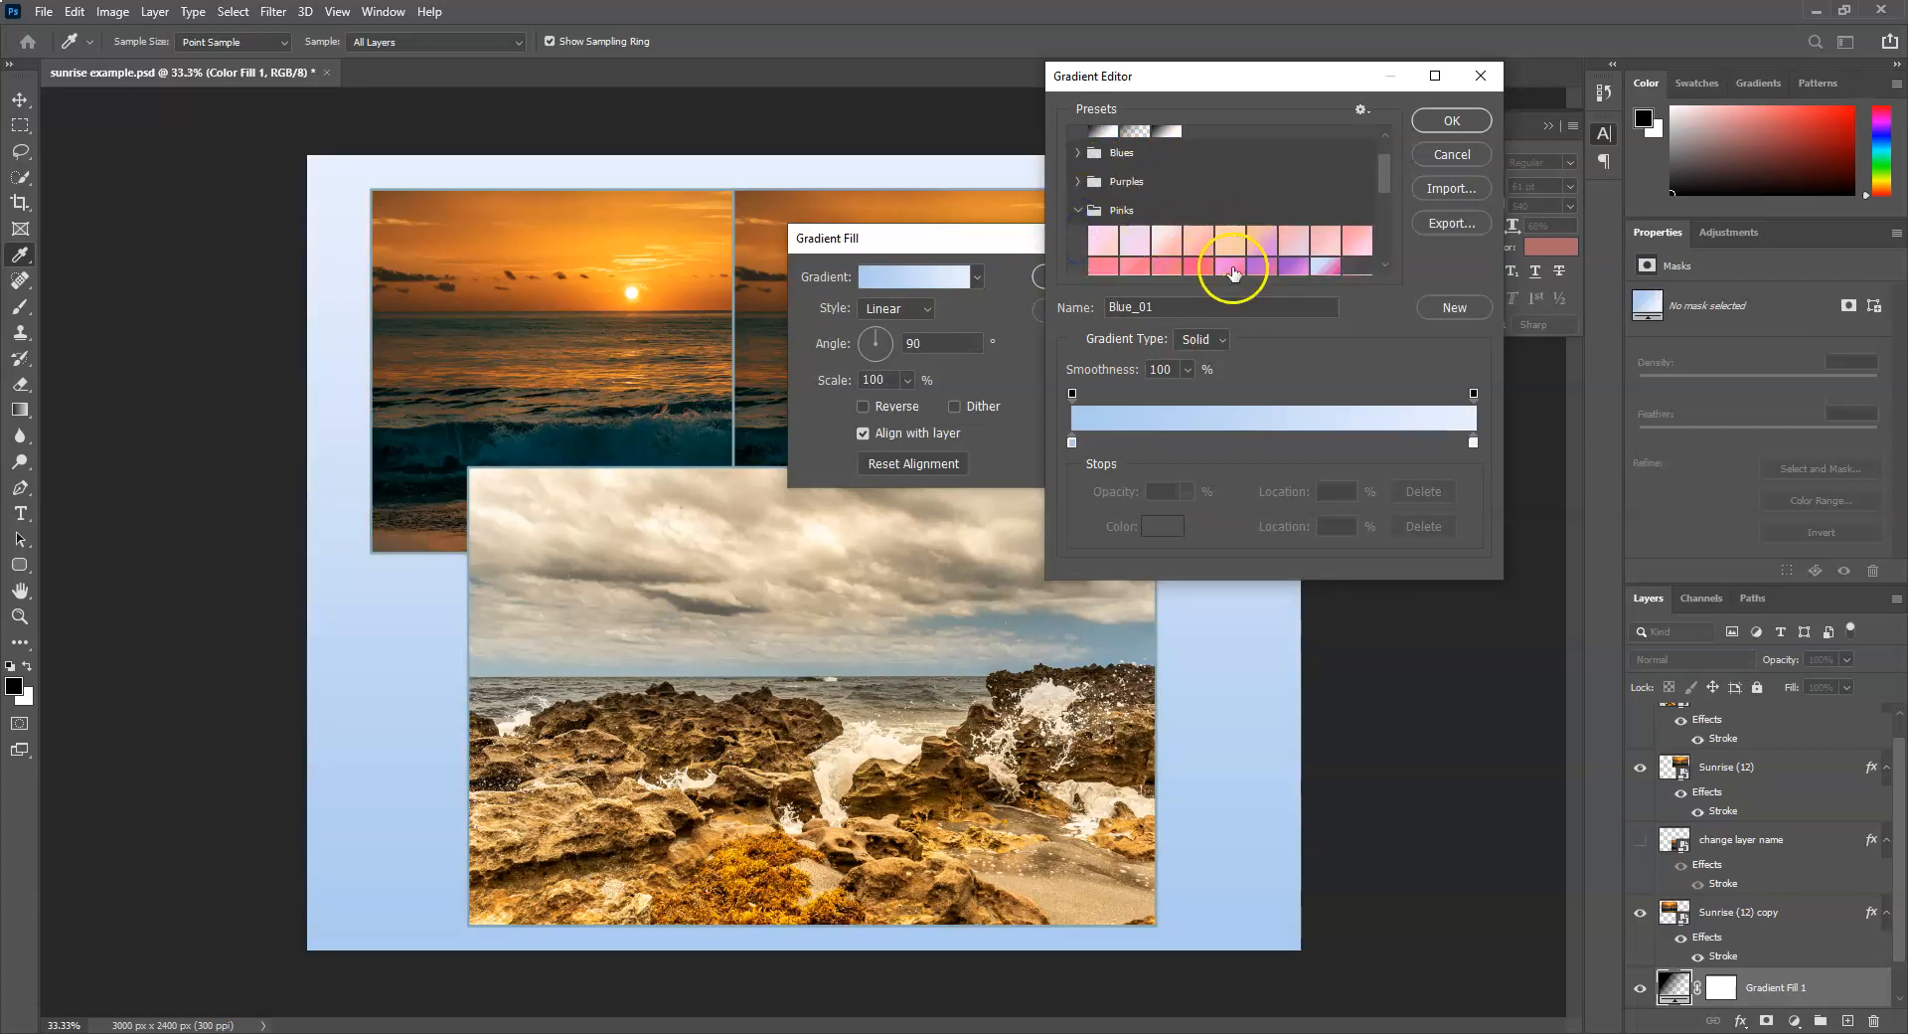
pyautogui.click(1230, 267)
pyautogui.scroll(-2, 1229, 209)
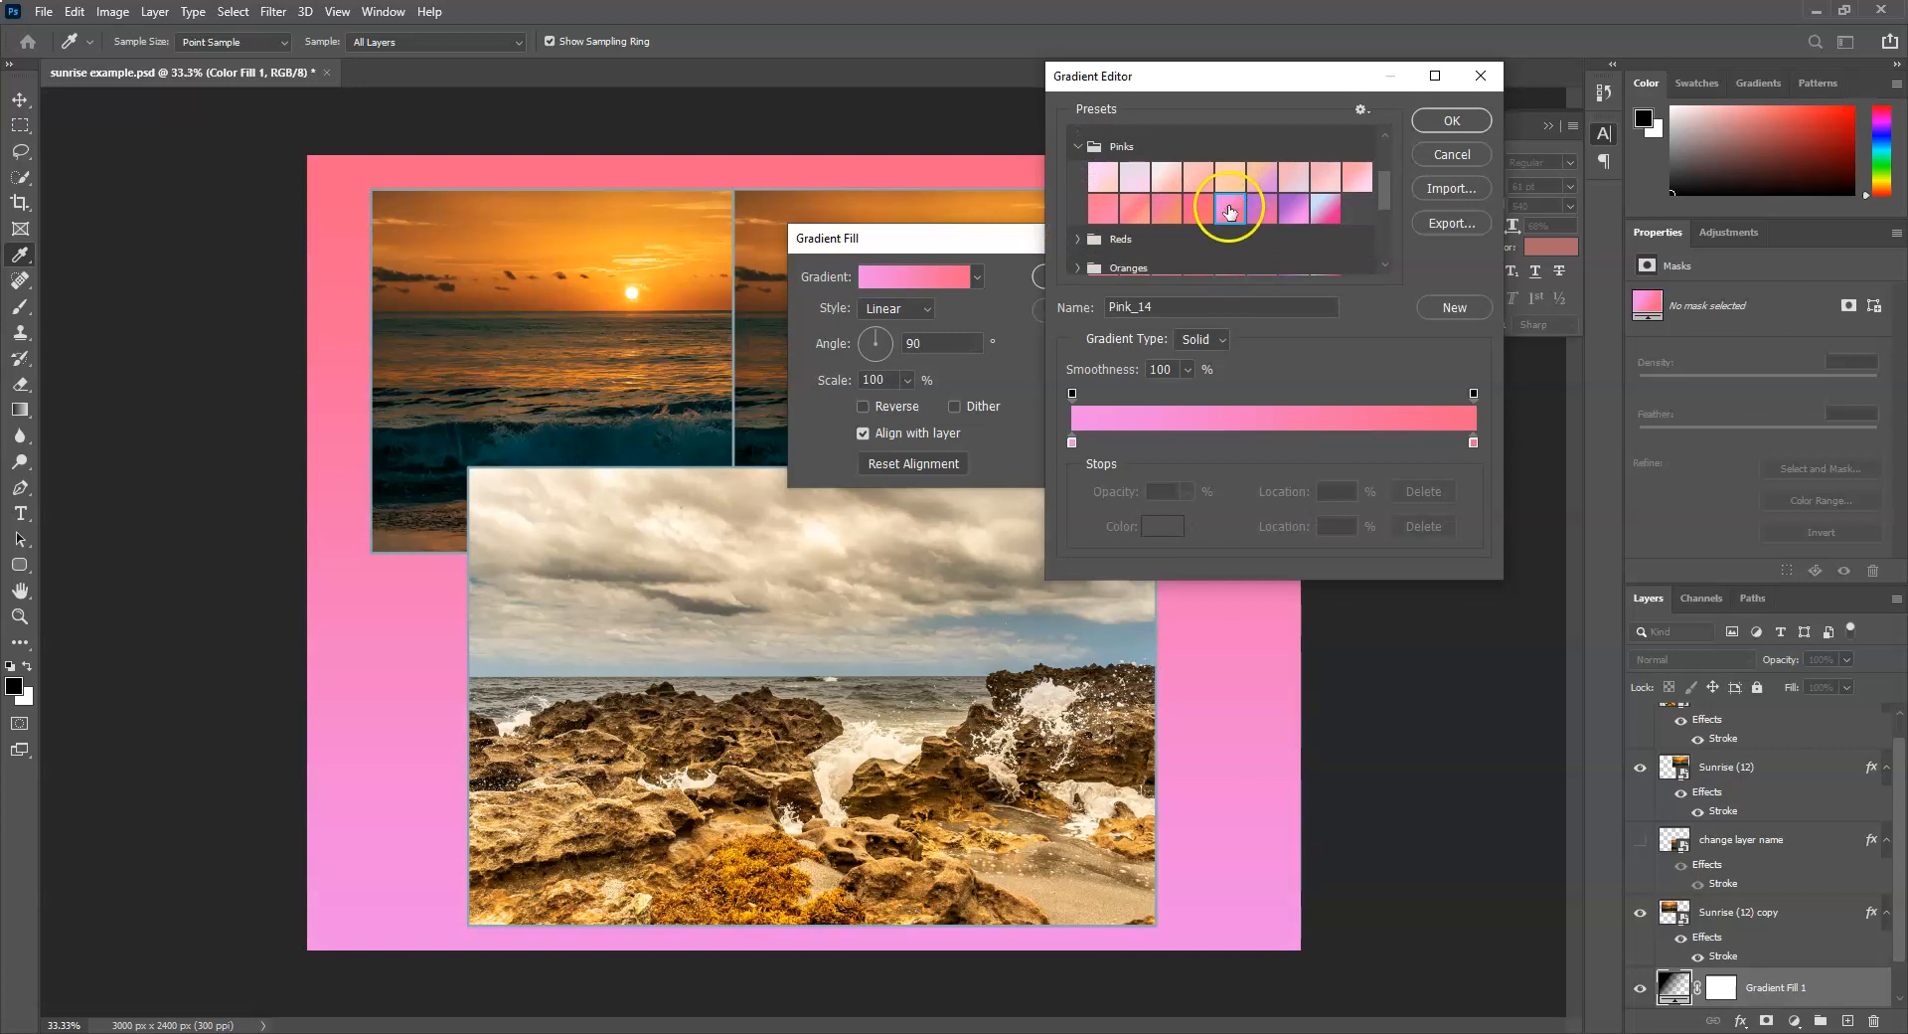
pyautogui.click(1095, 240)
pyautogui.scroll(-1, 1197, 205)
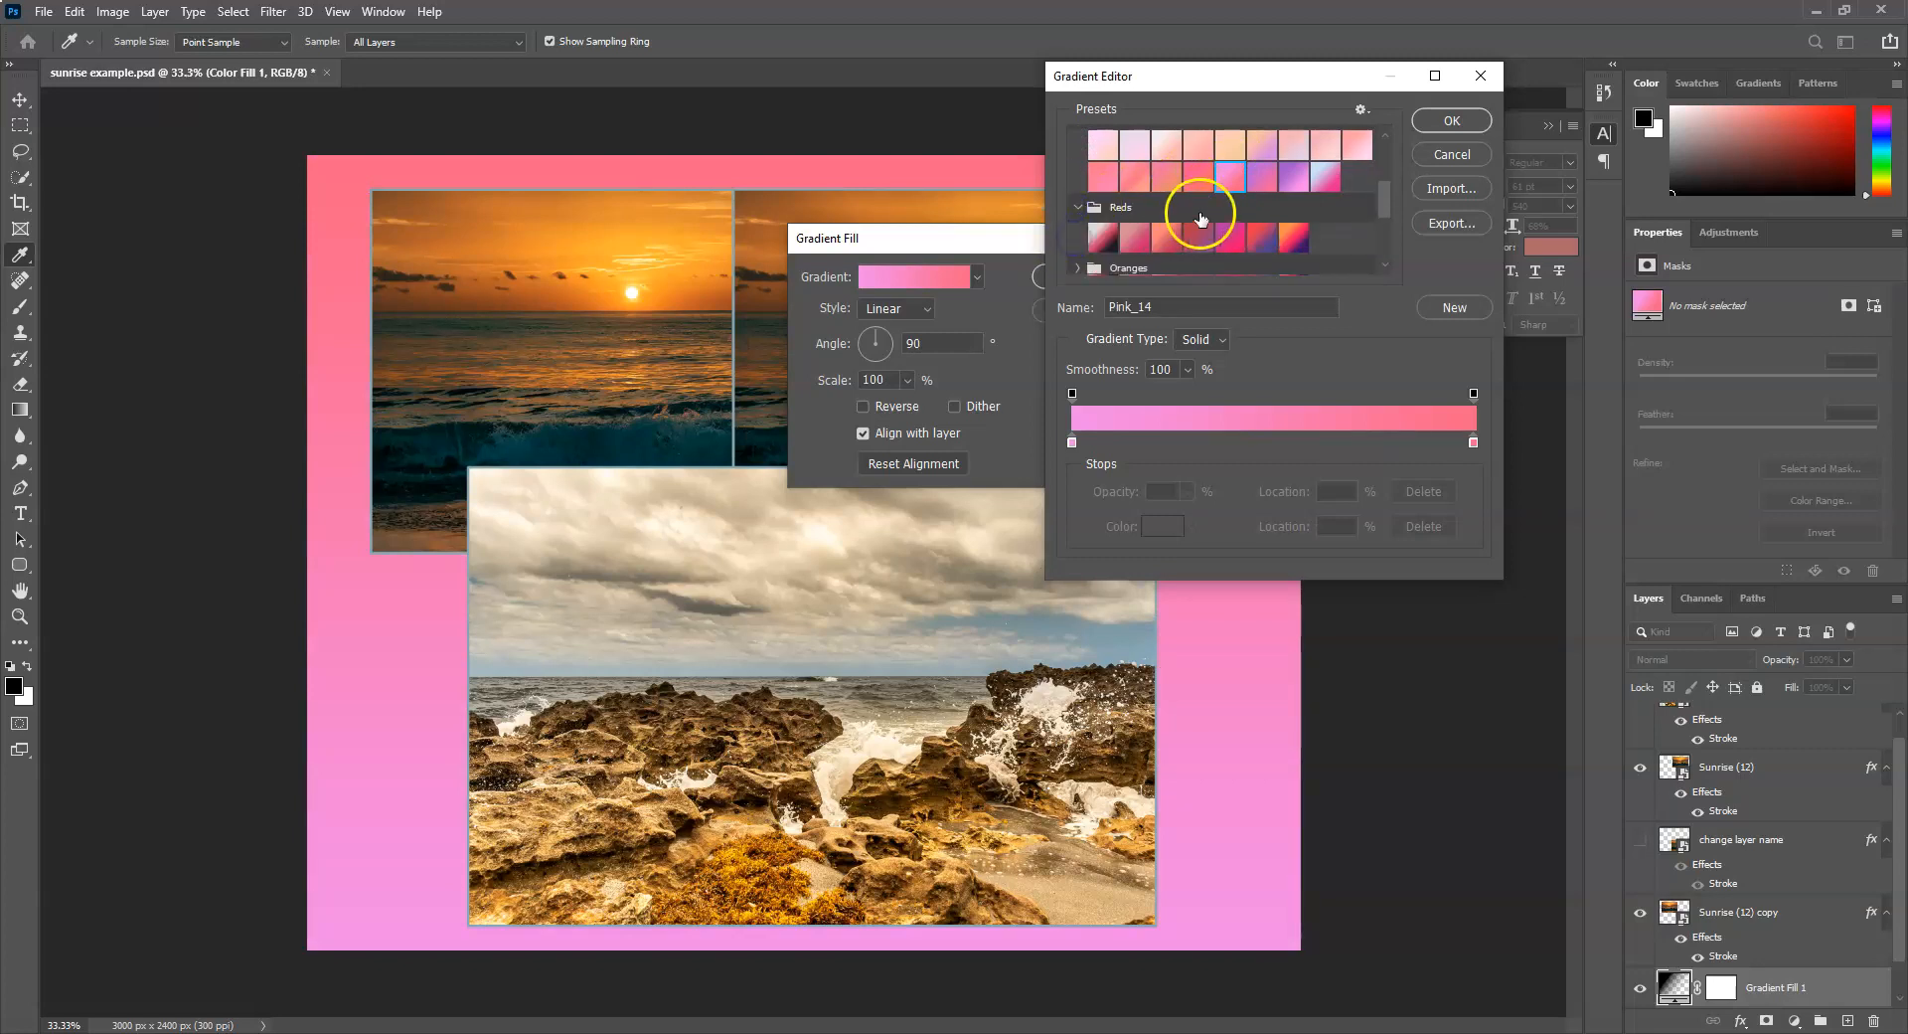
pyautogui.click(1233, 222)
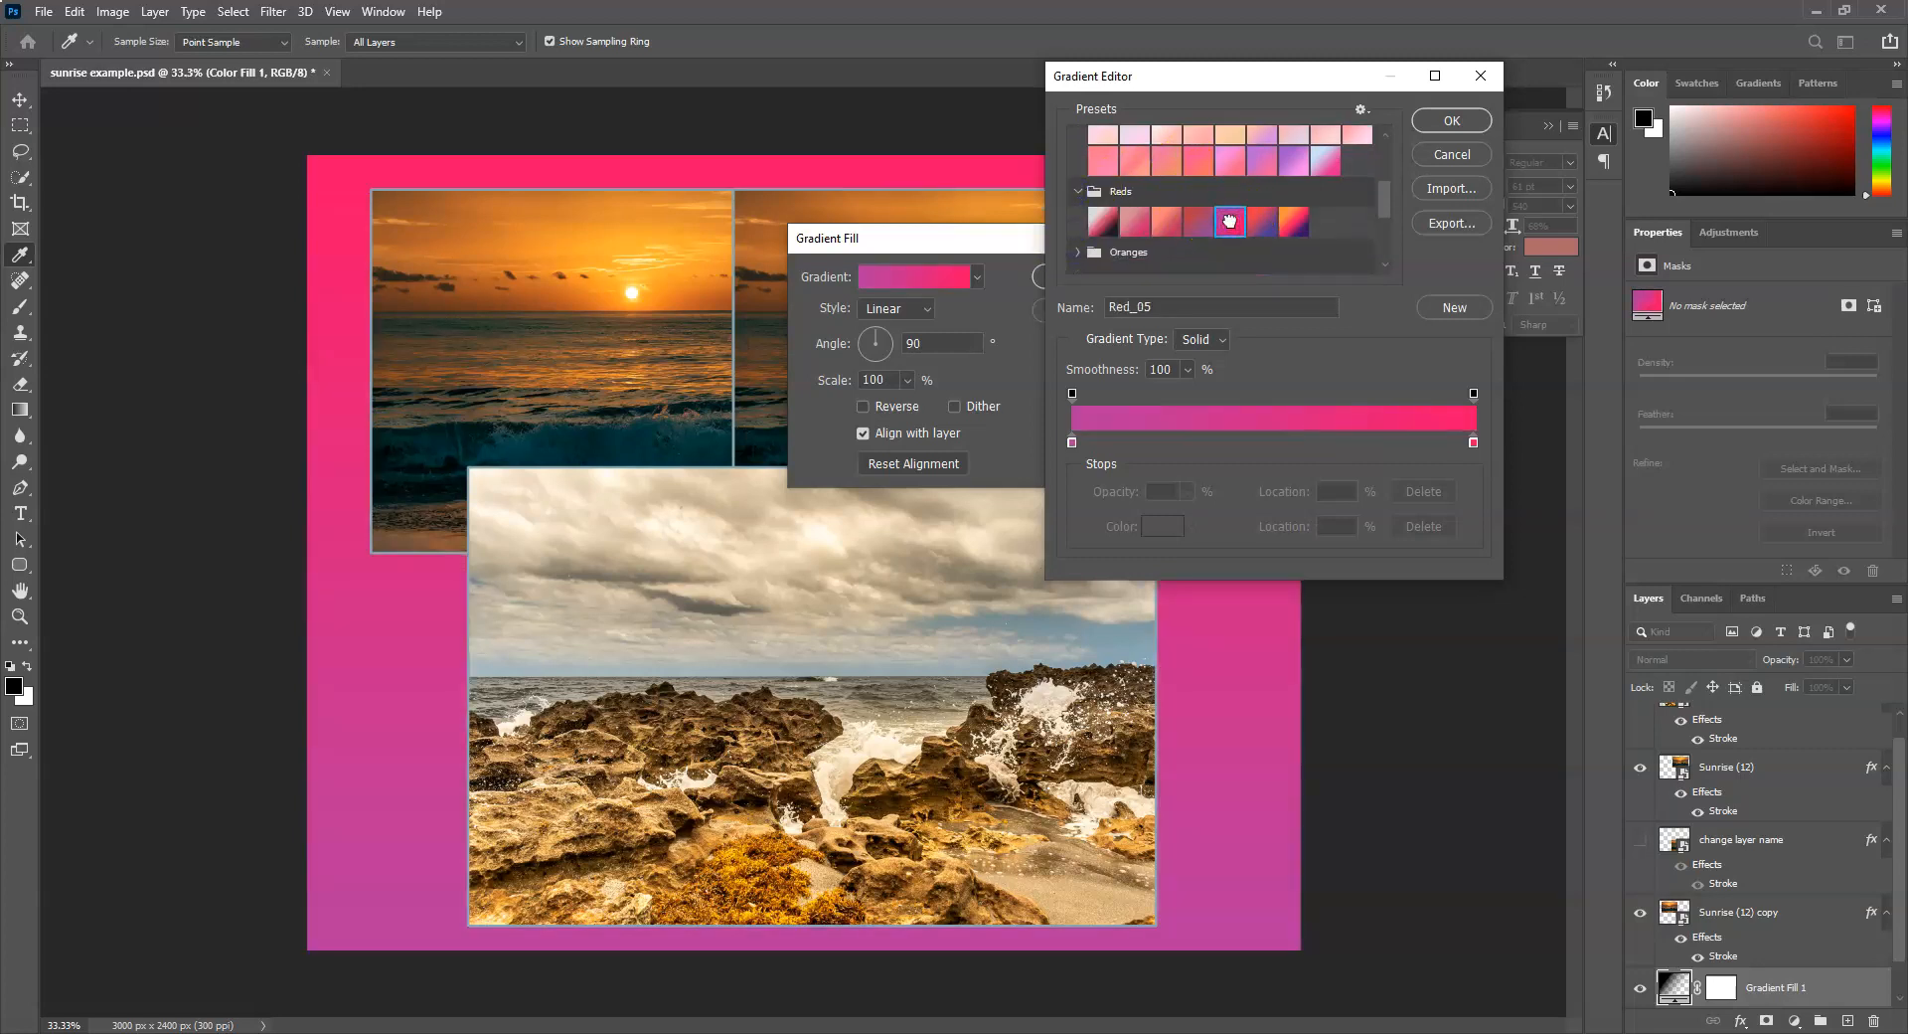
# Reapply the Foreground to Background preset and recolor its black stop to orange e07424, sampled from the sunrise sky.
pyautogui.scroll(4, 1226, 221)
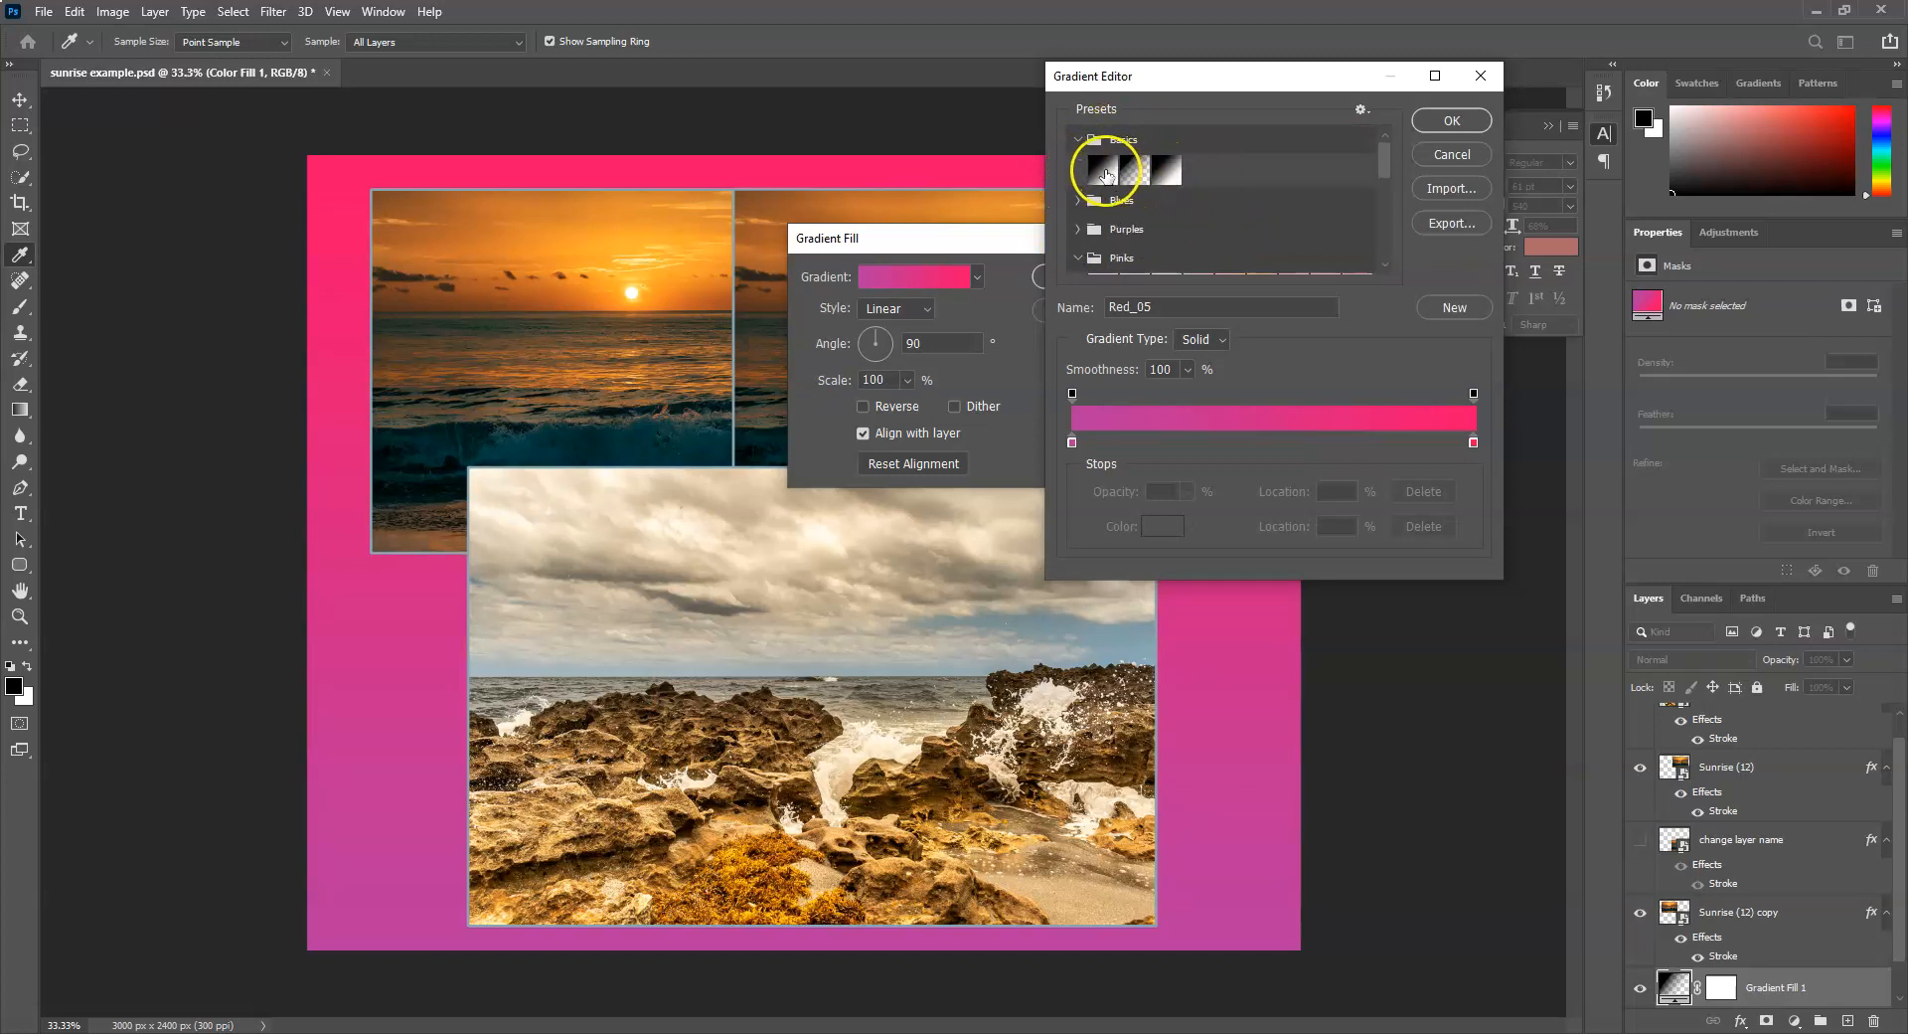
pyautogui.click(1103, 169)
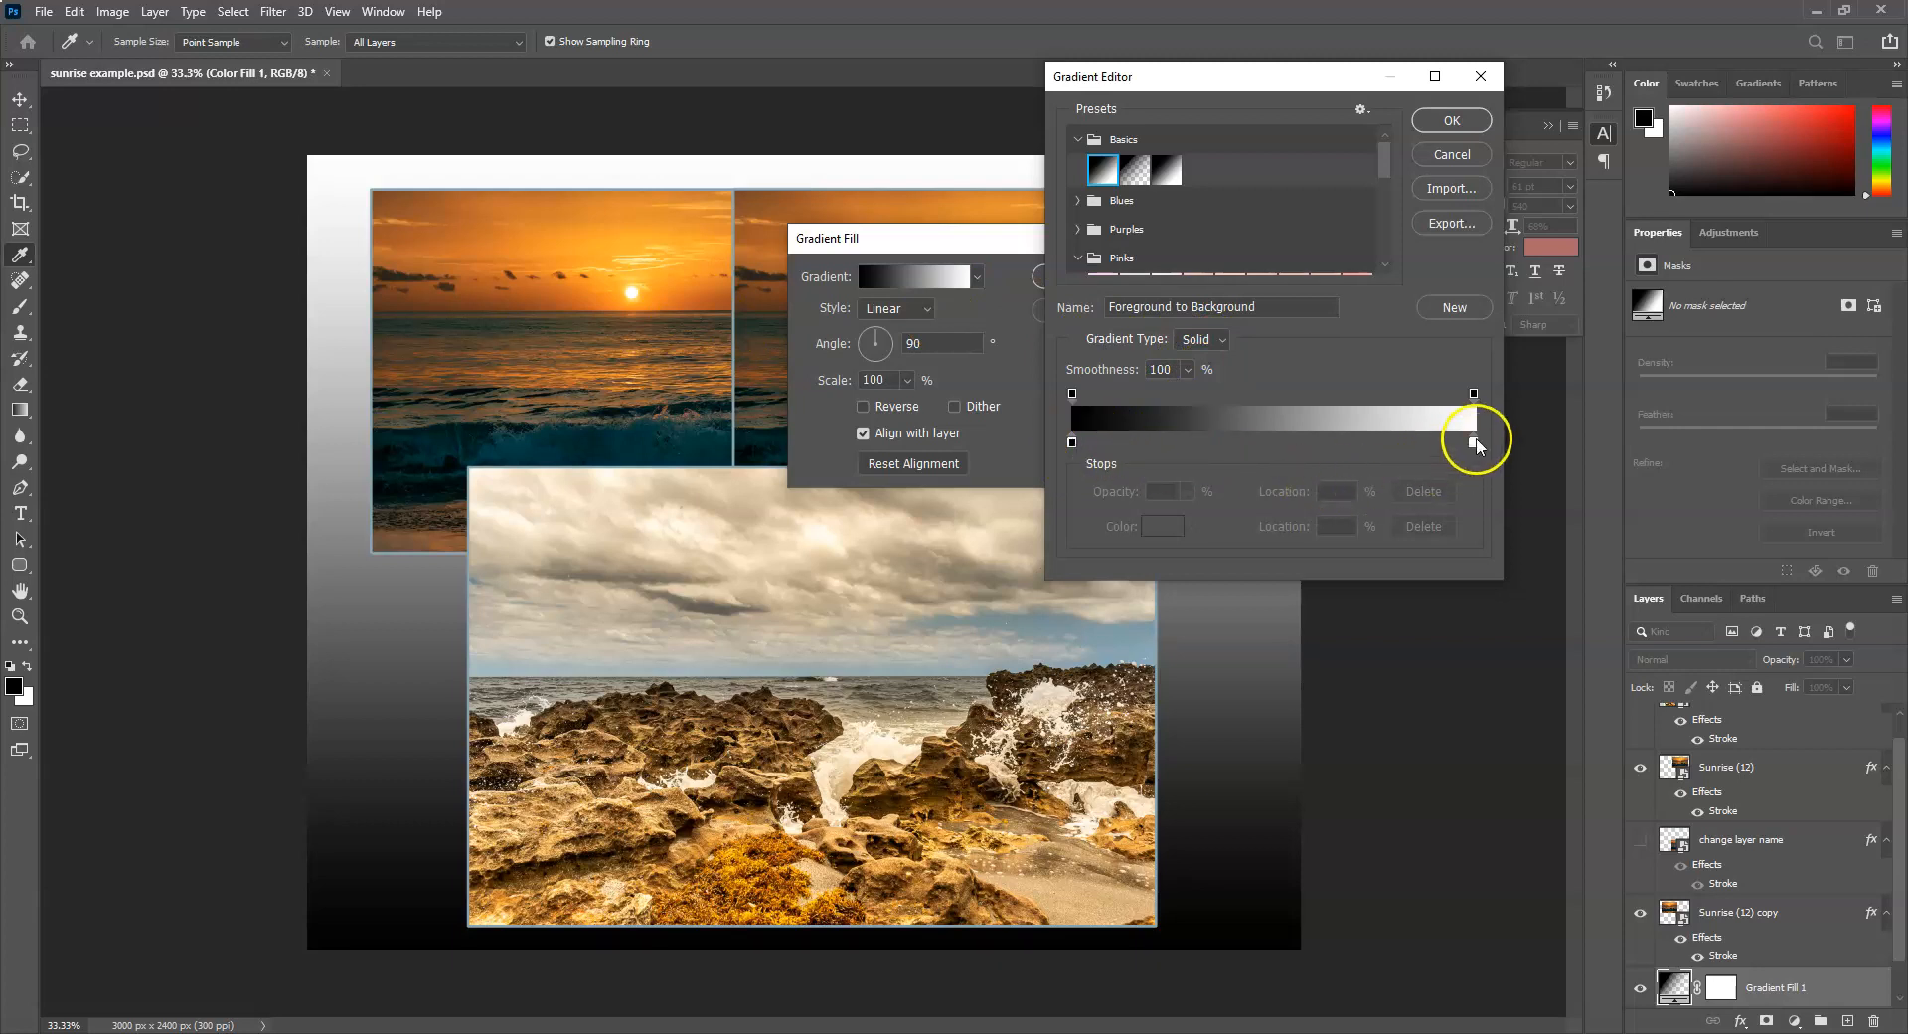
pyautogui.click(1072, 443)
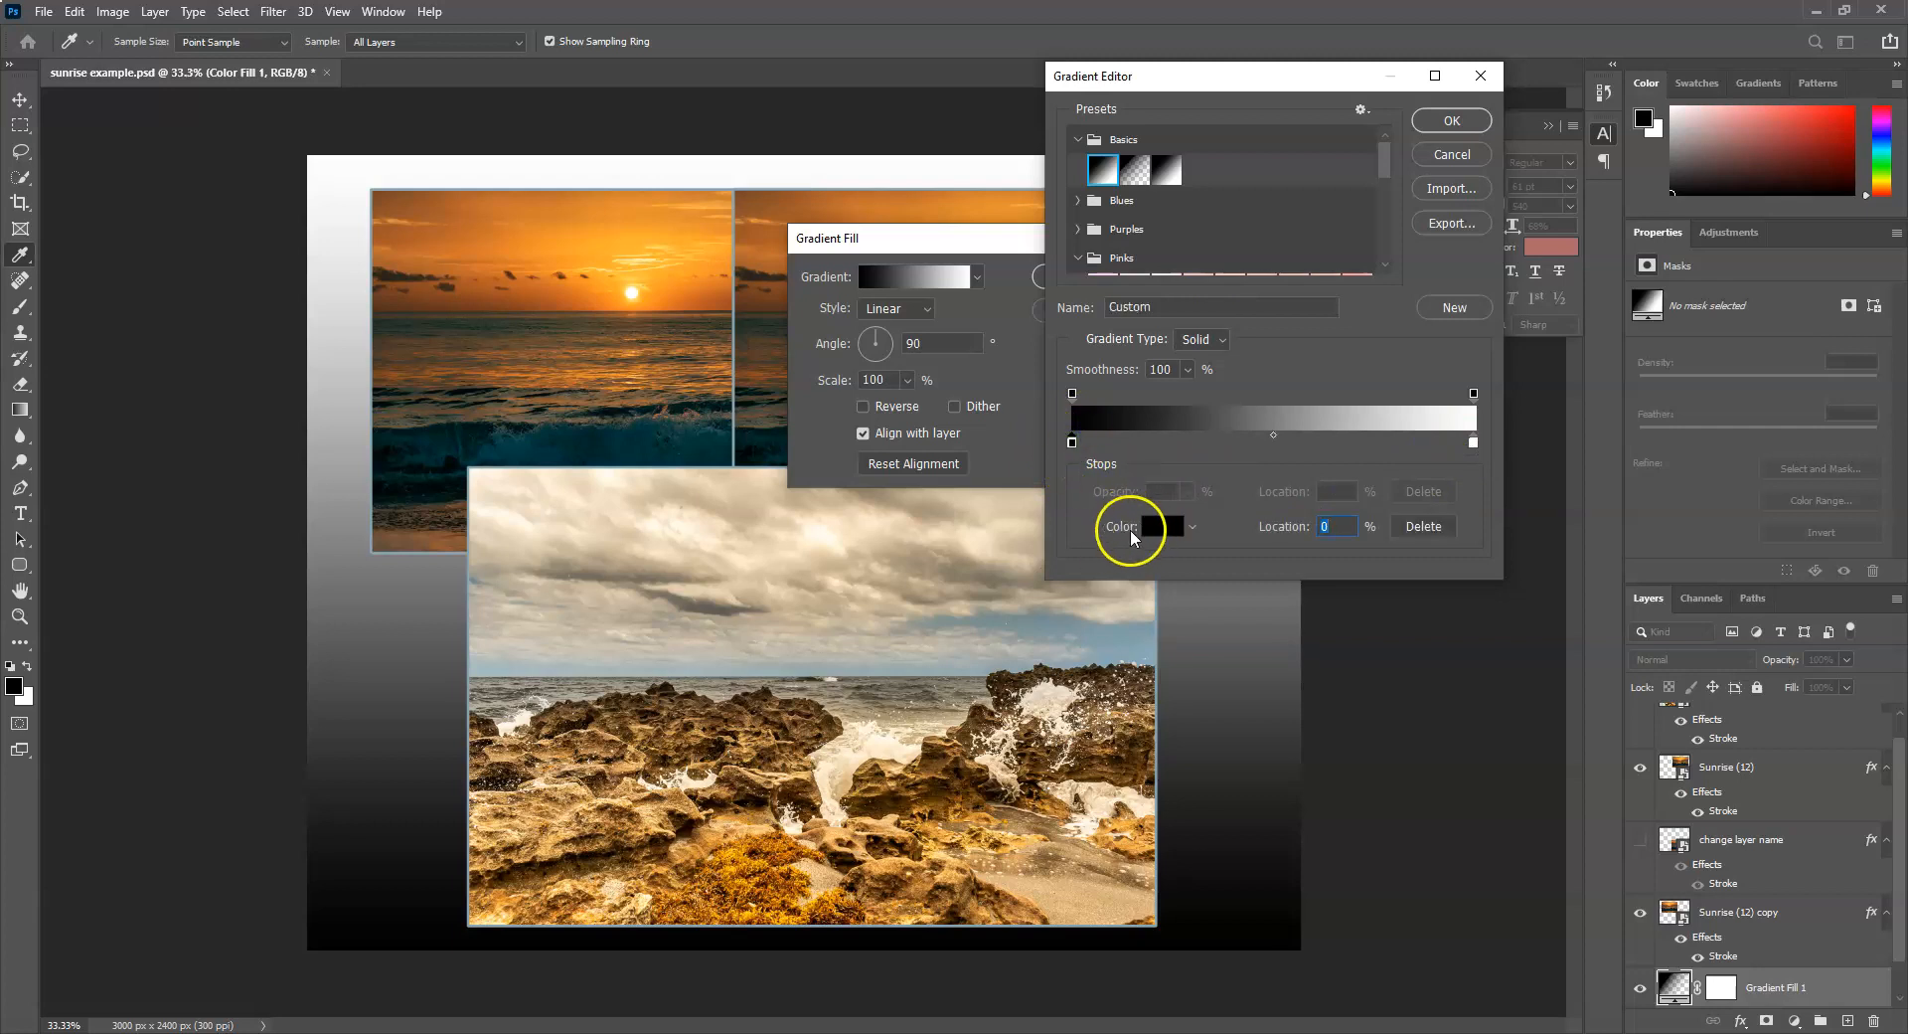
pyautogui.click(1191, 527)
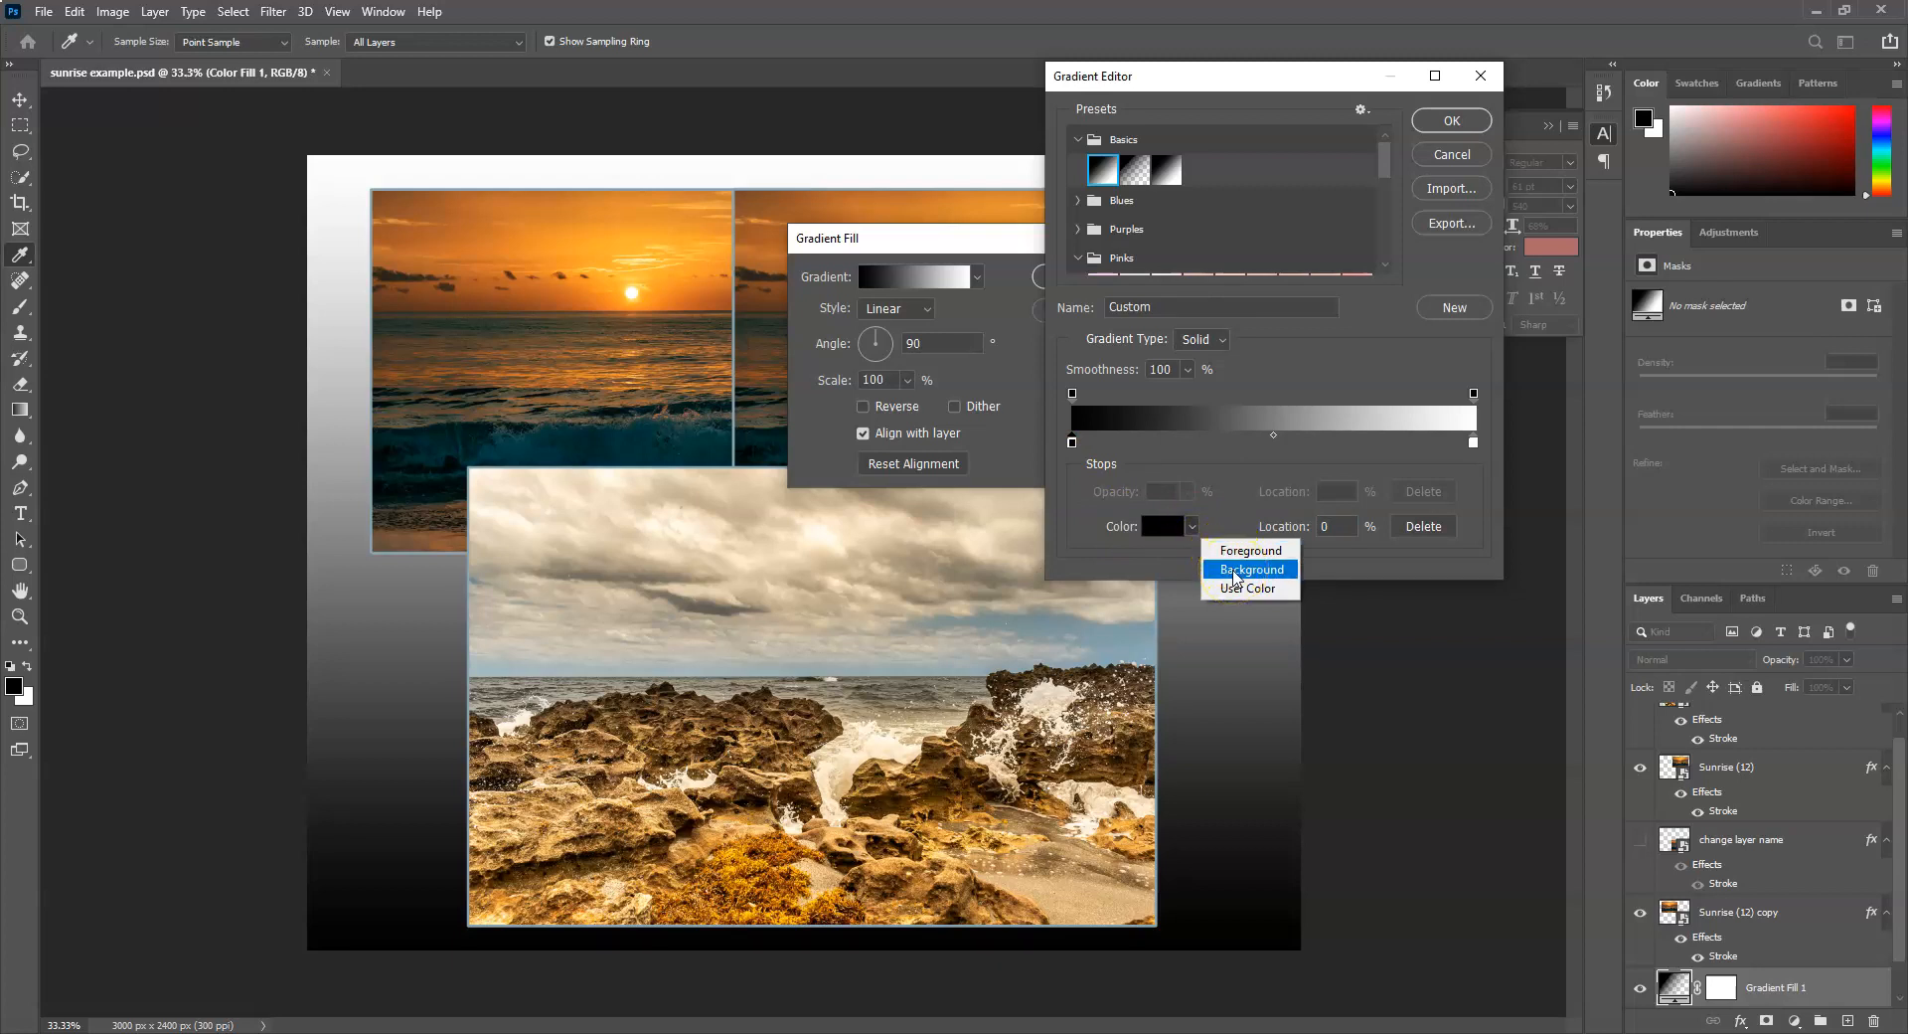
pyautogui.click(1159, 522)
pyautogui.click(1159, 522)
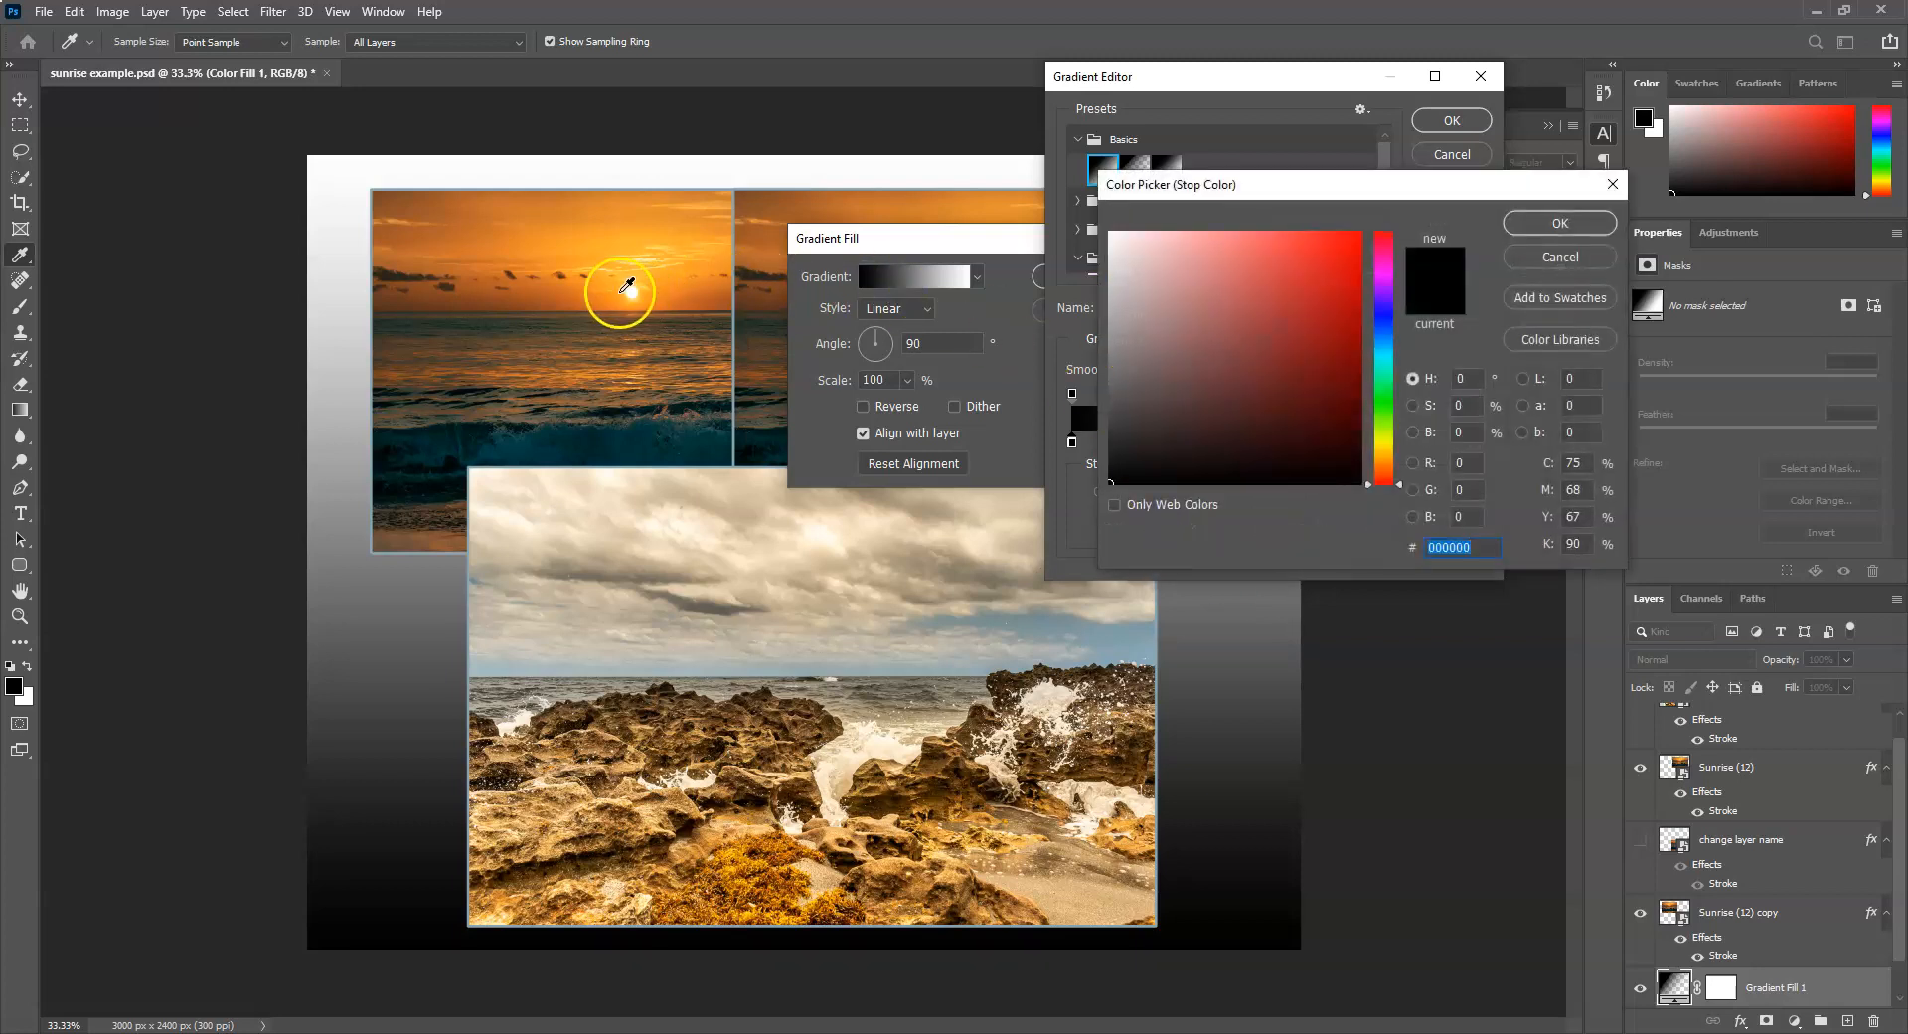
pyautogui.click(588, 299)
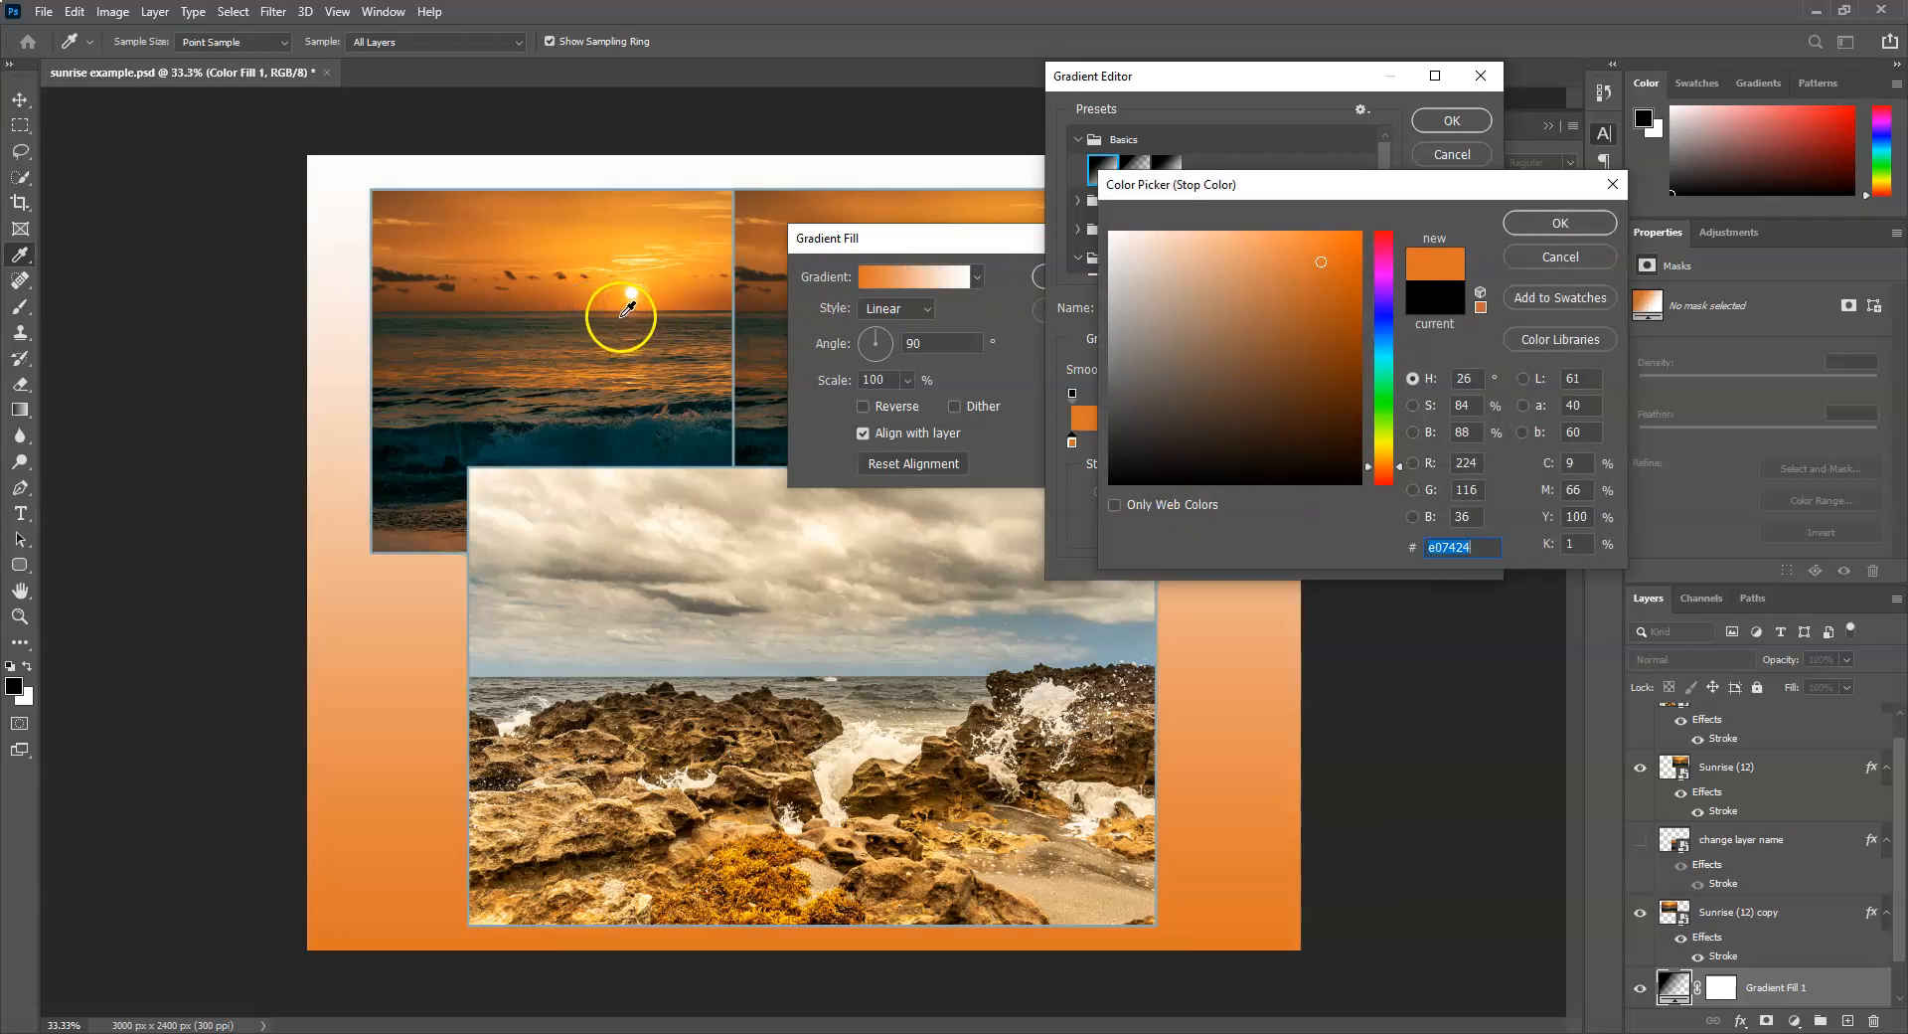
pyautogui.click(1557, 222)
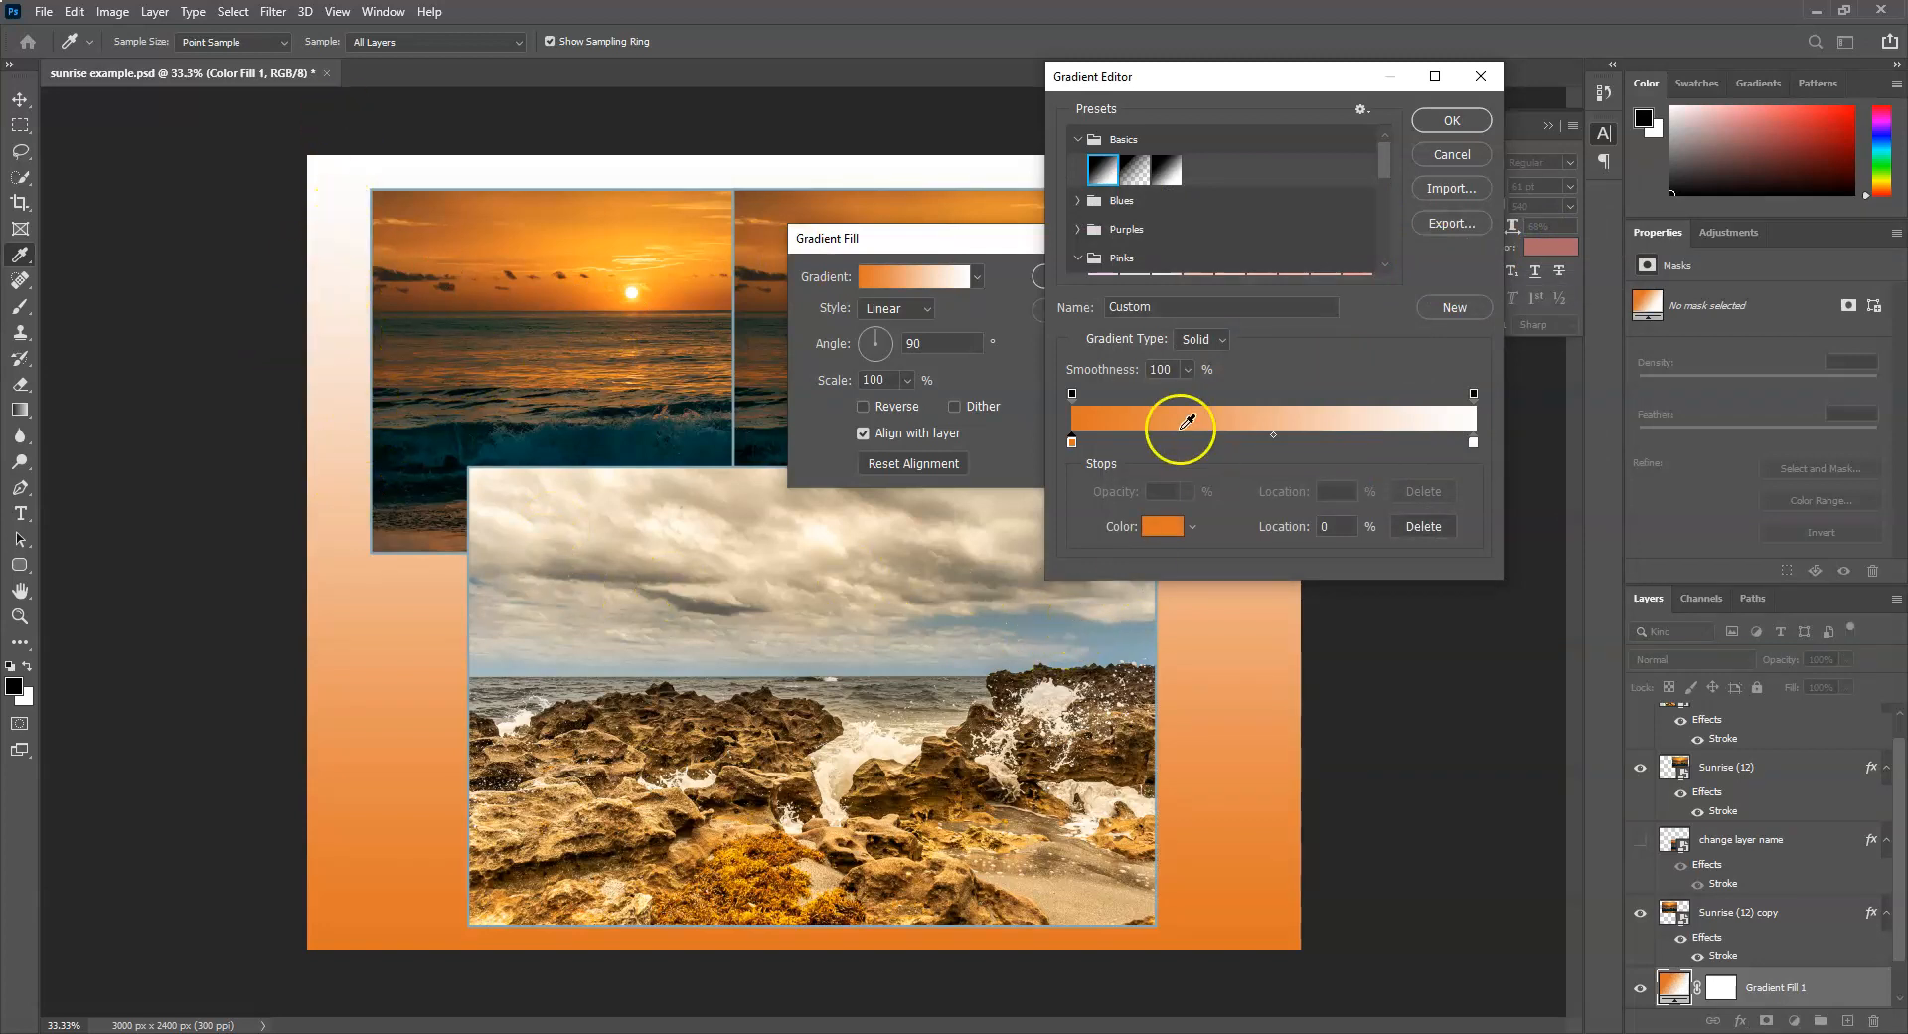
# Recolor the gradient's white stop to blue-grey 7f9ba4, sampled from the sky in the rocky beach photo, and accept the gradient.
pyautogui.click(1474, 443)
pyautogui.click(1159, 526)
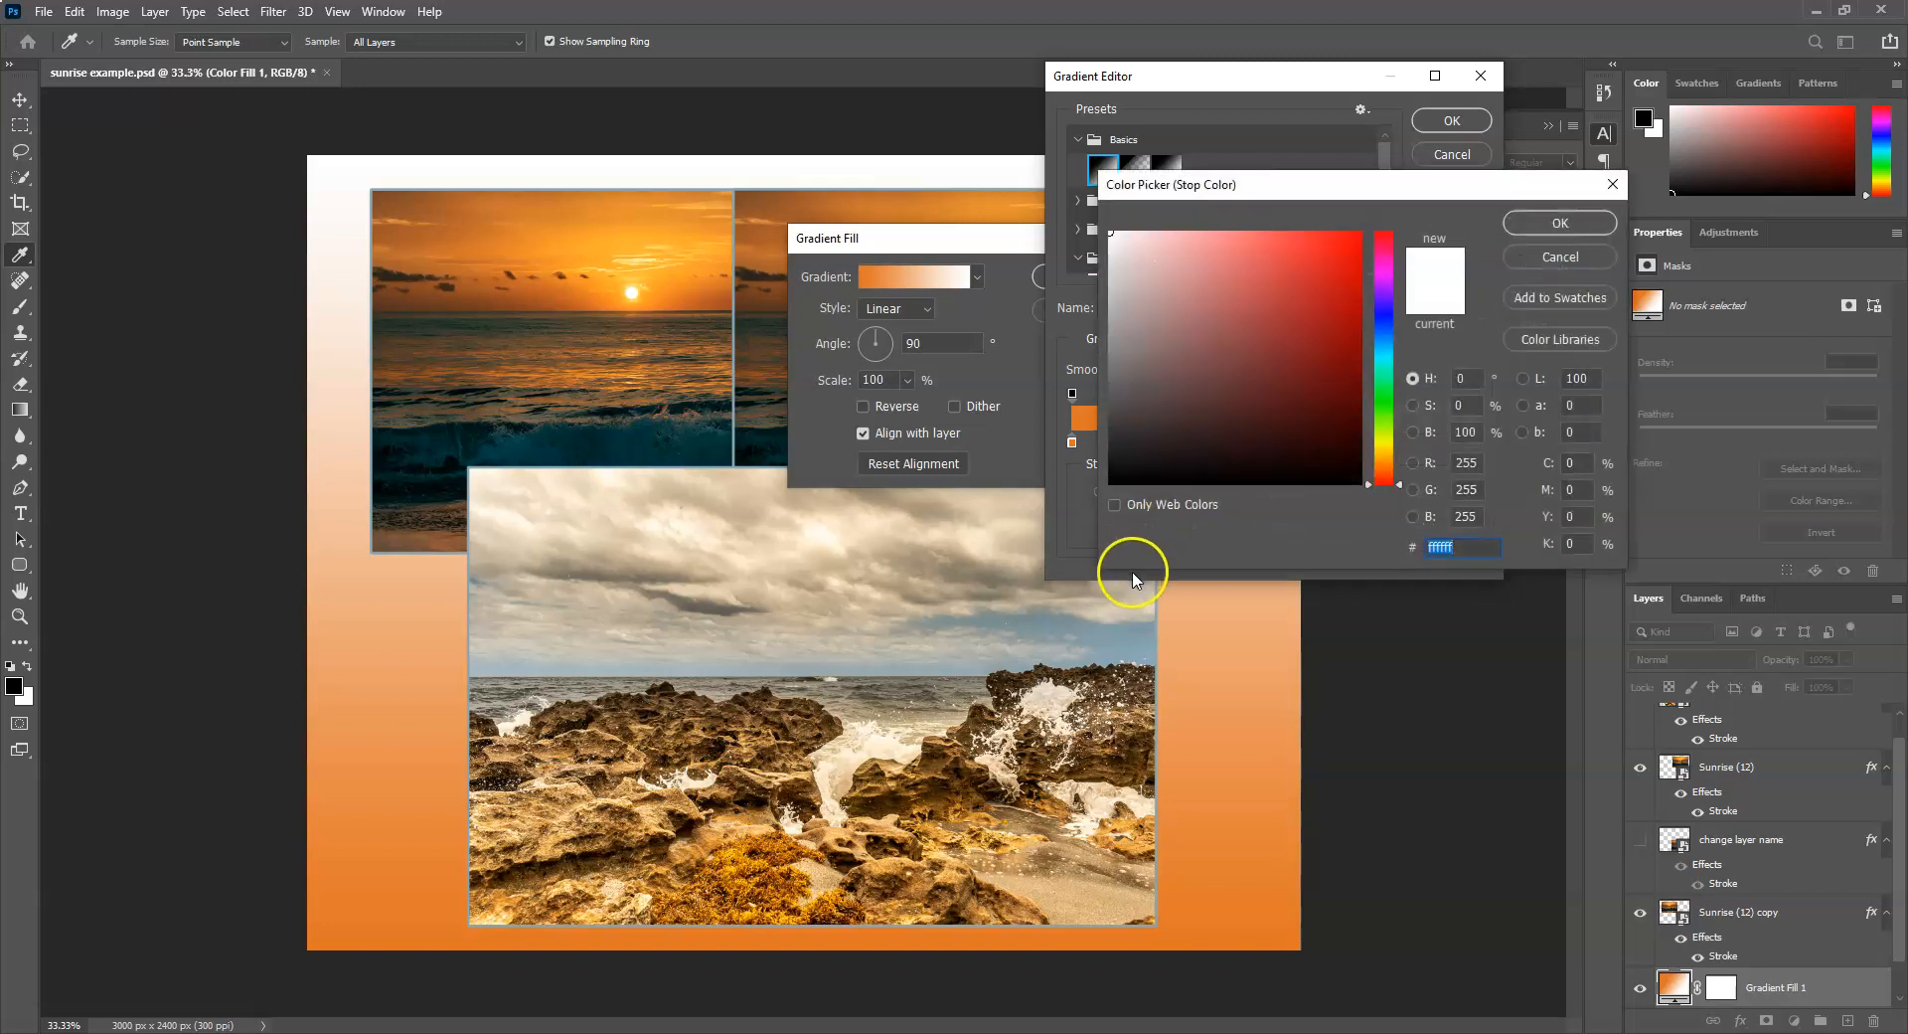
pyautogui.click(1097, 633)
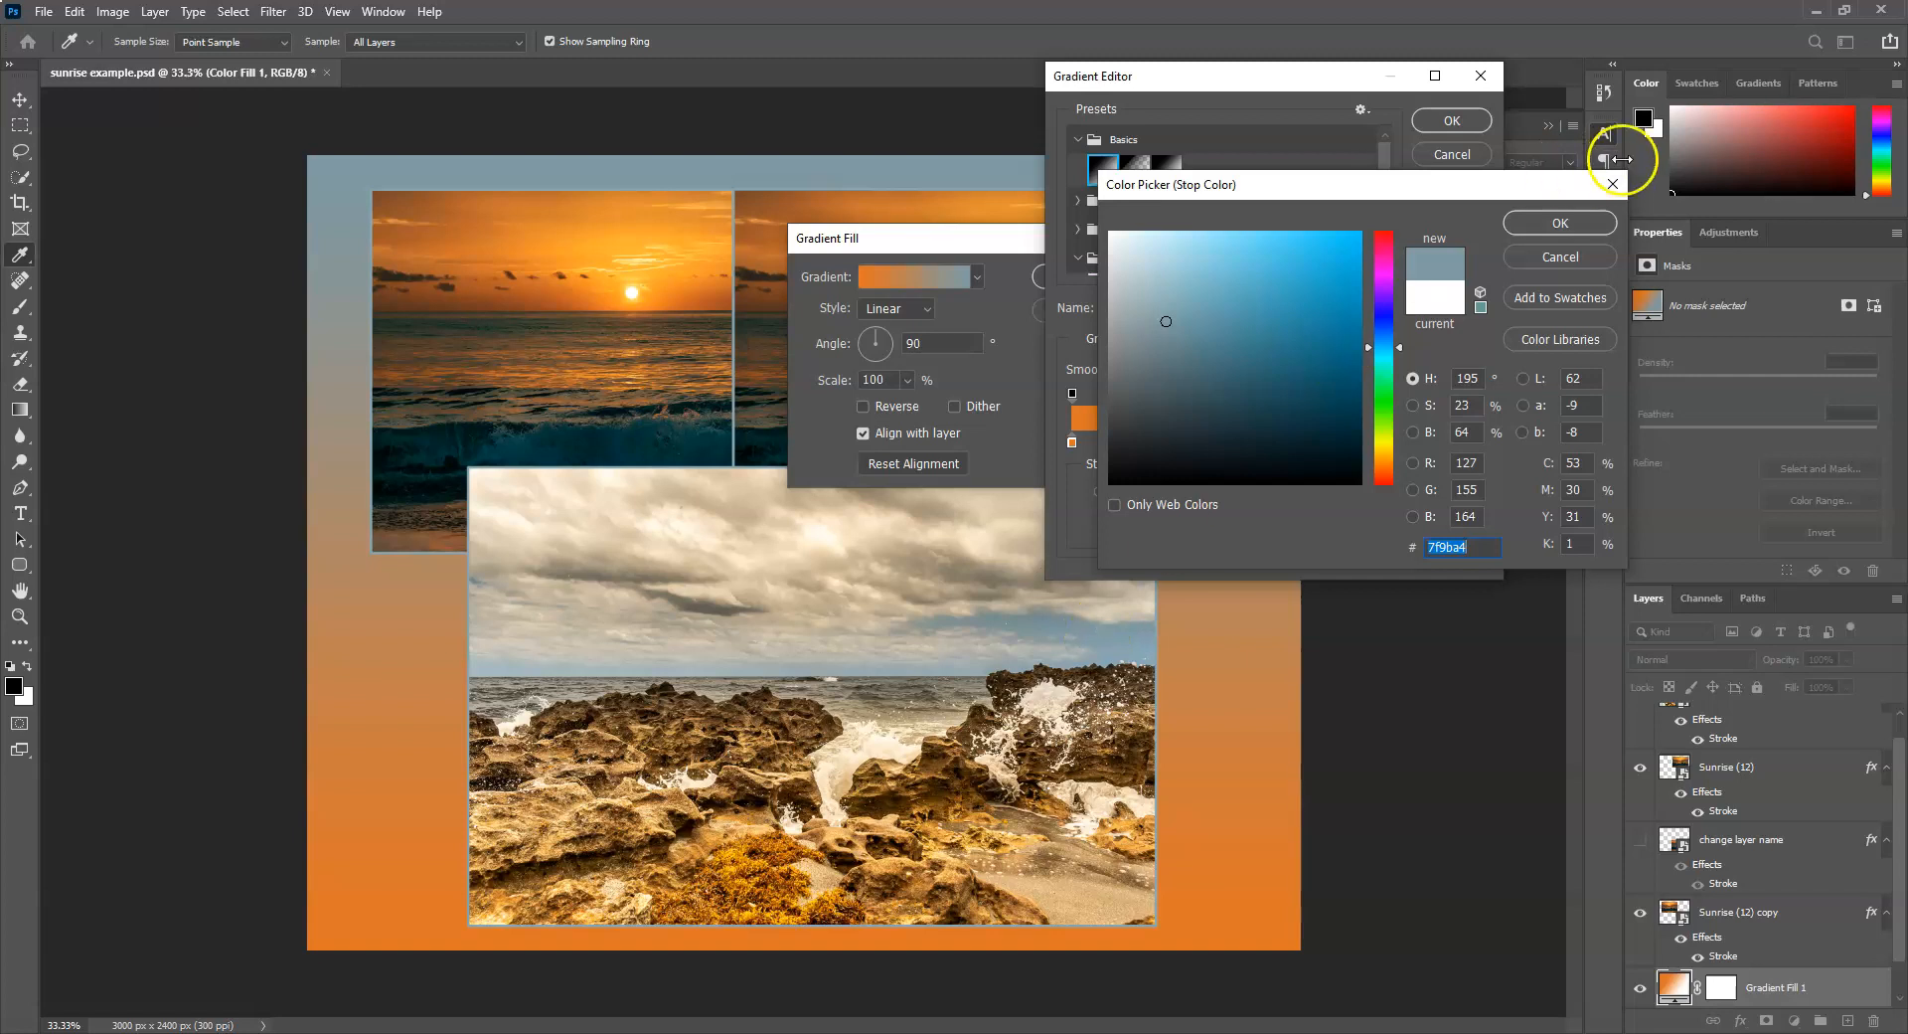
pyautogui.click(1561, 221)
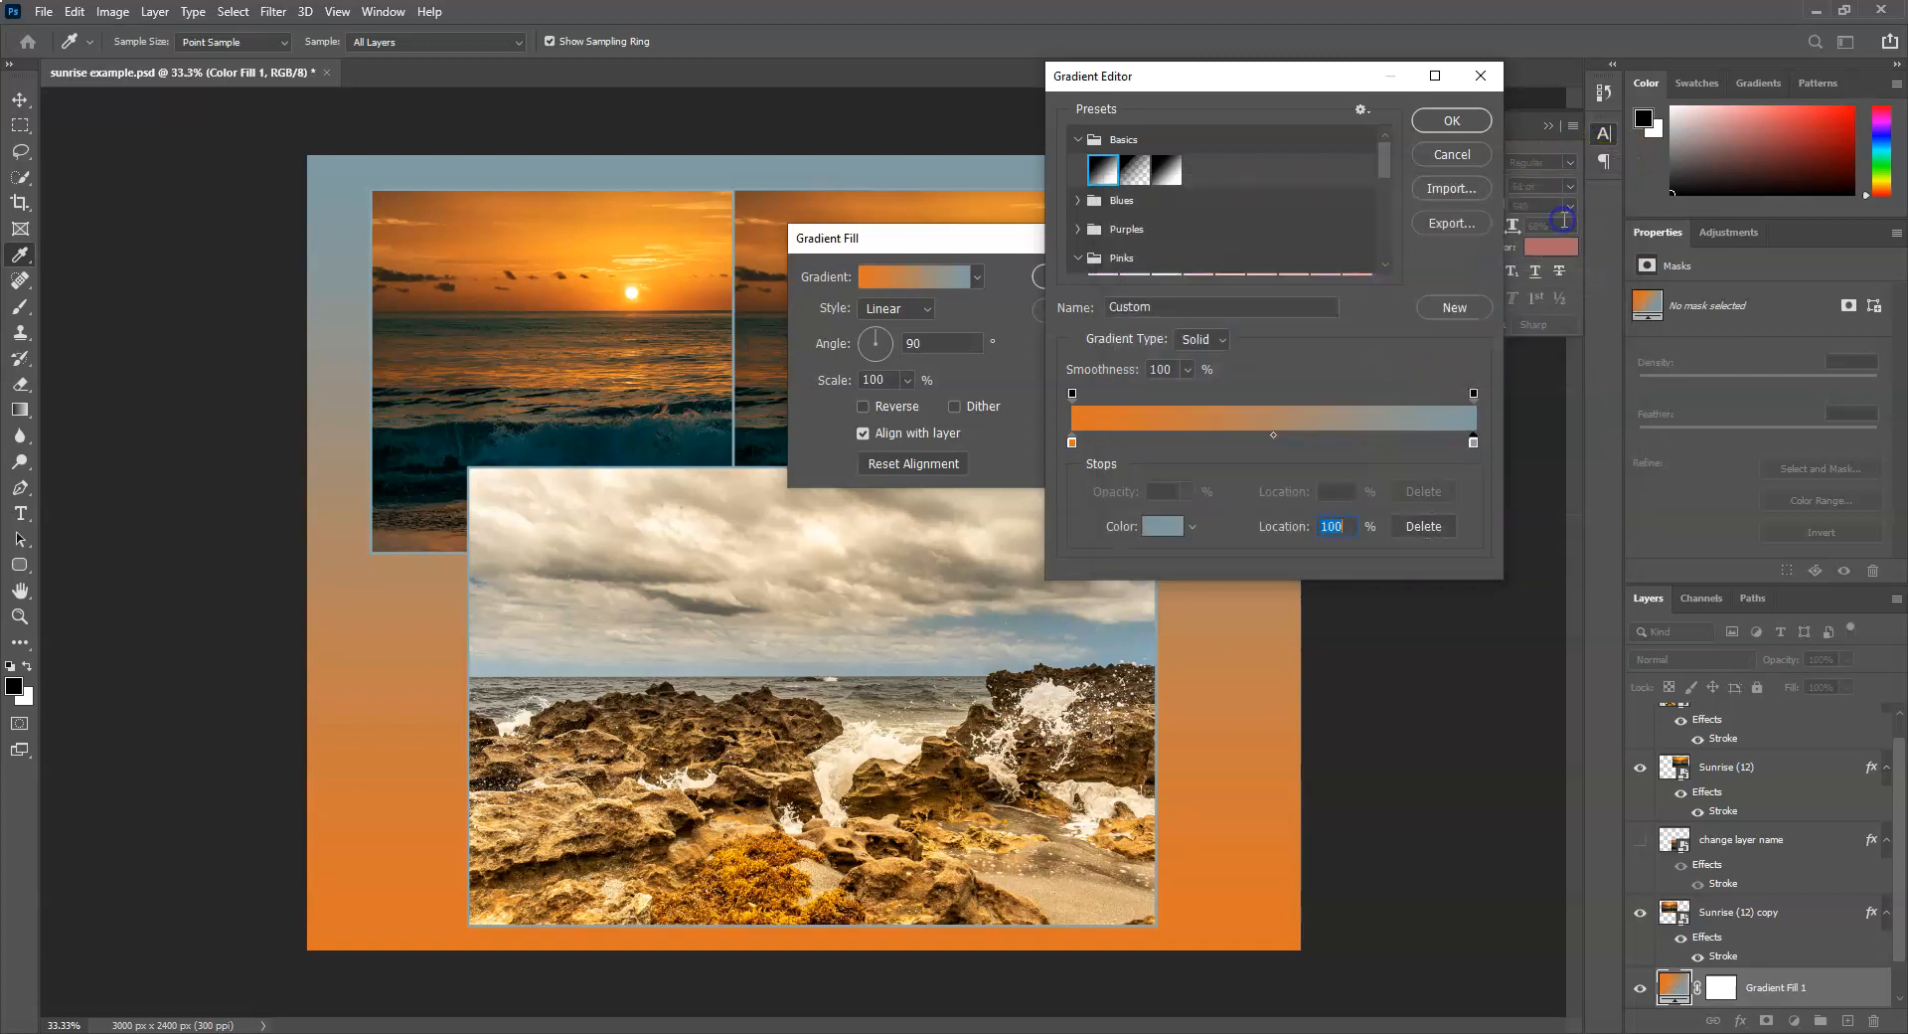
pyautogui.click(1453, 123)
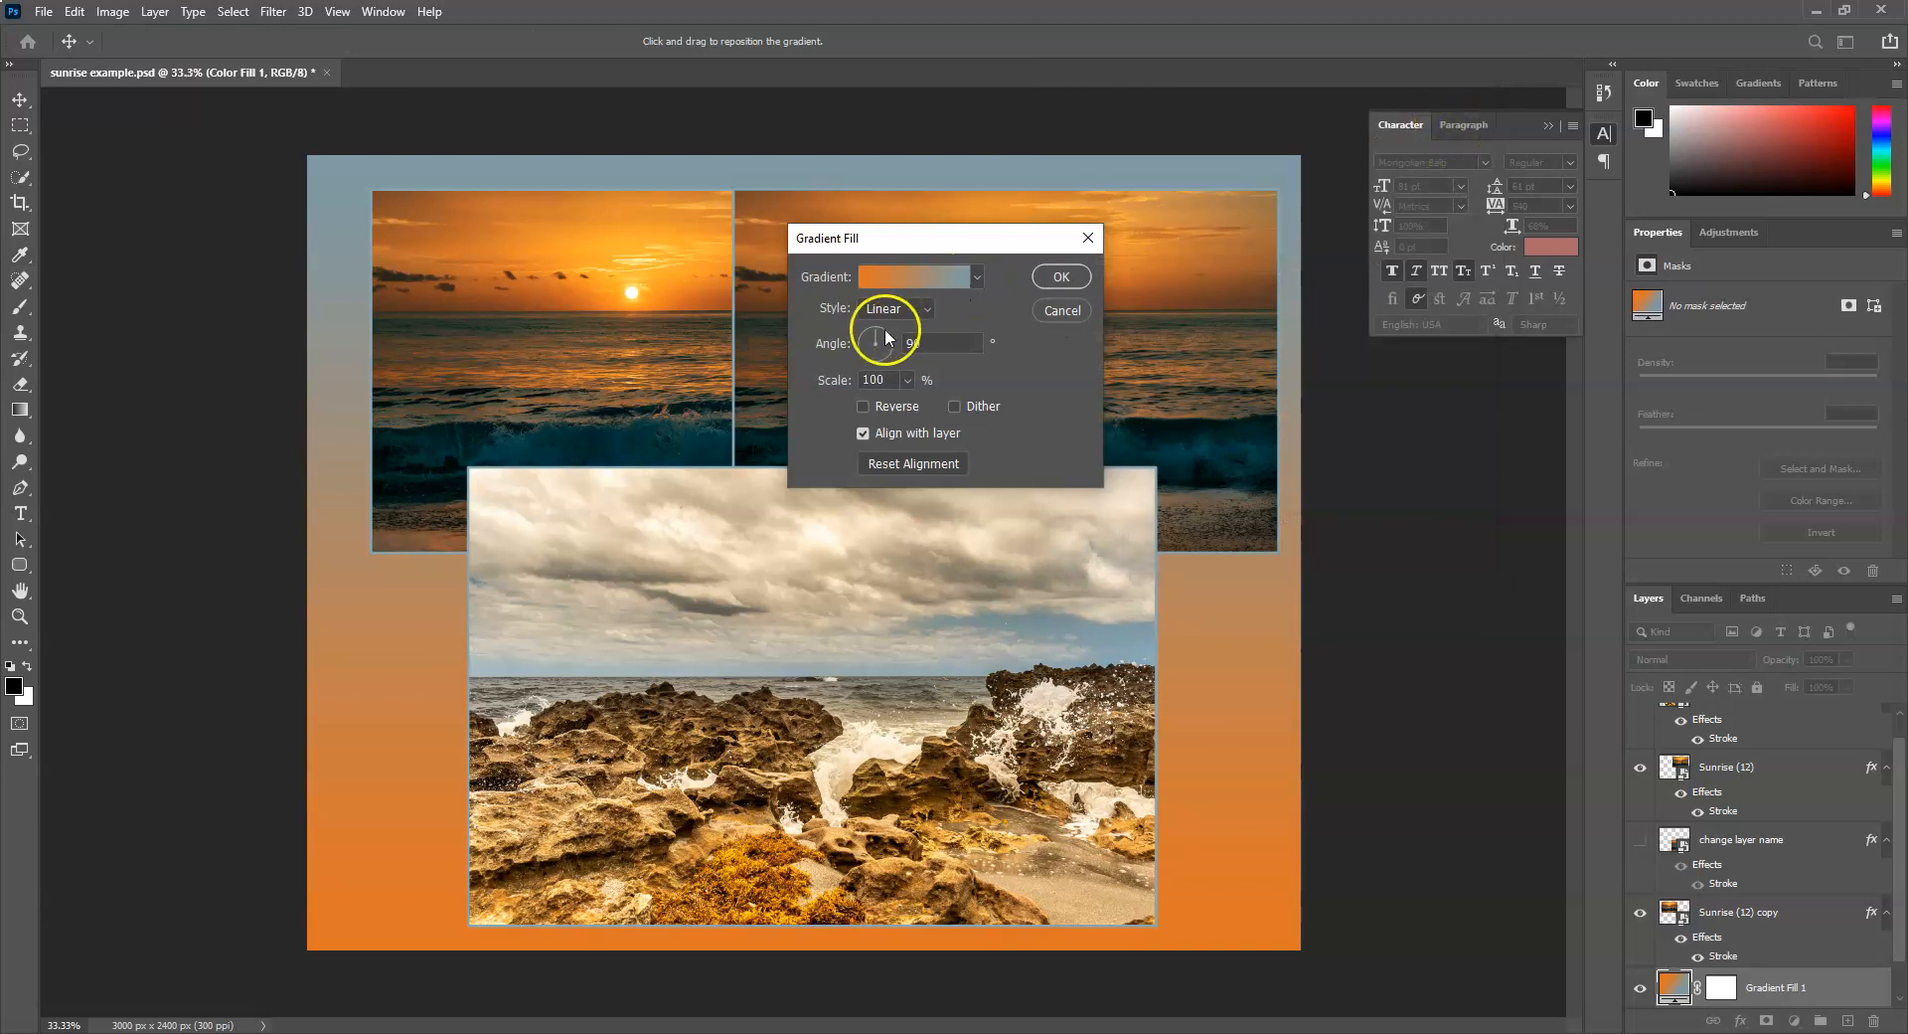
# Try other gradient angles before restoring 90°, and apply the fill with its colors reversed.
pyautogui.moveTo(884, 330); pyautogui.dragTo(886, 358)
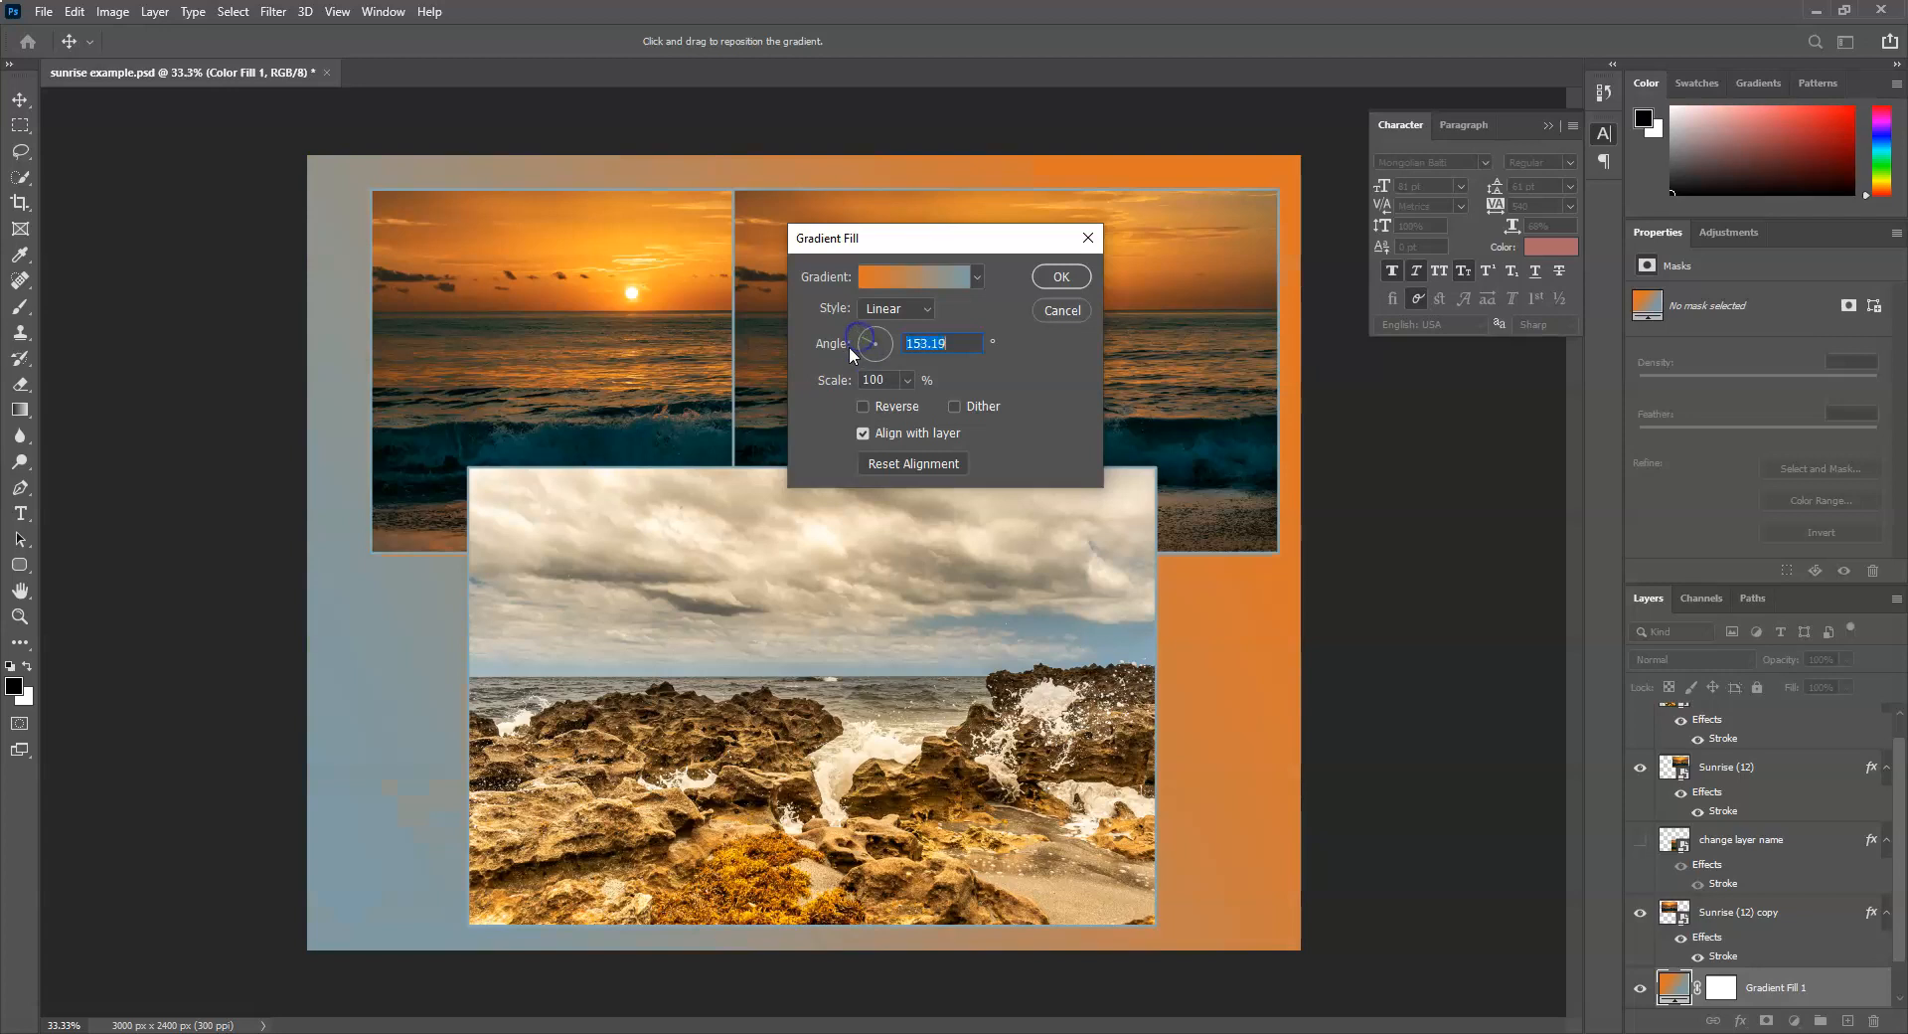
pyautogui.moveTo(857, 337); pyautogui.dragTo(878, 322)
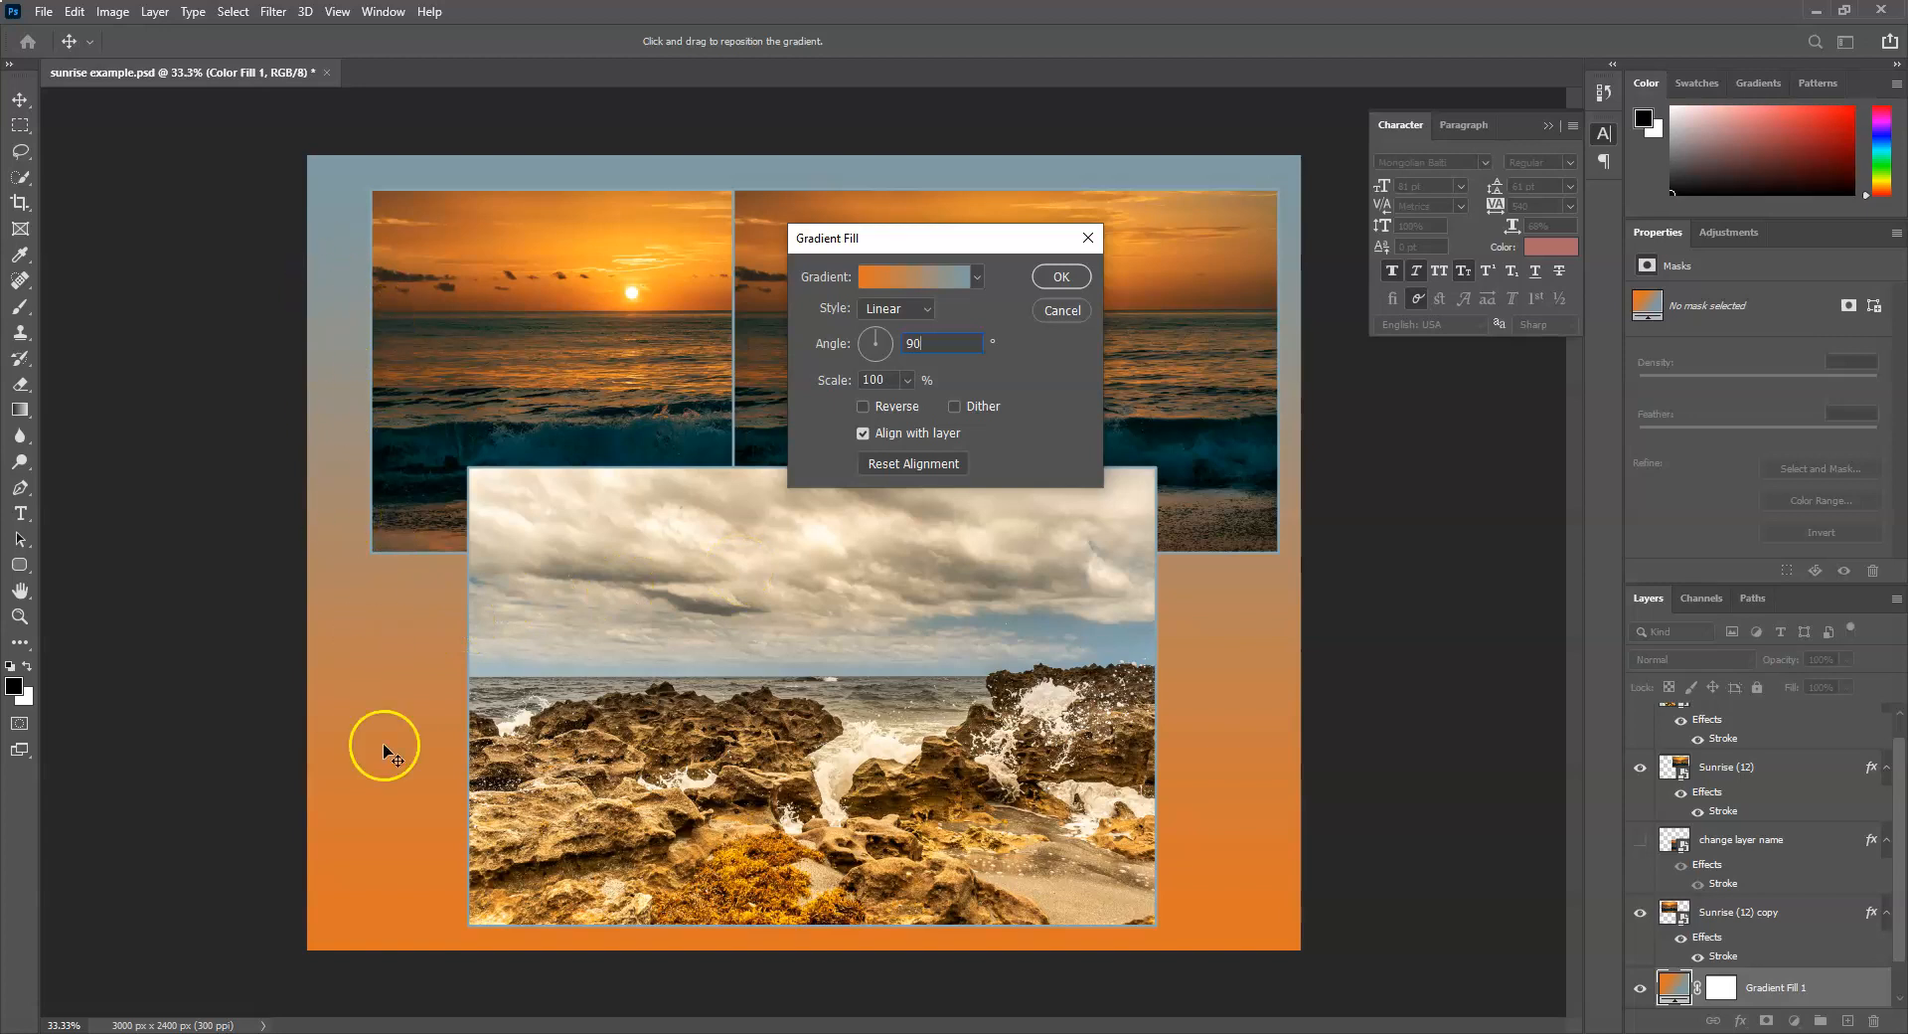
pyautogui.click(867, 405)
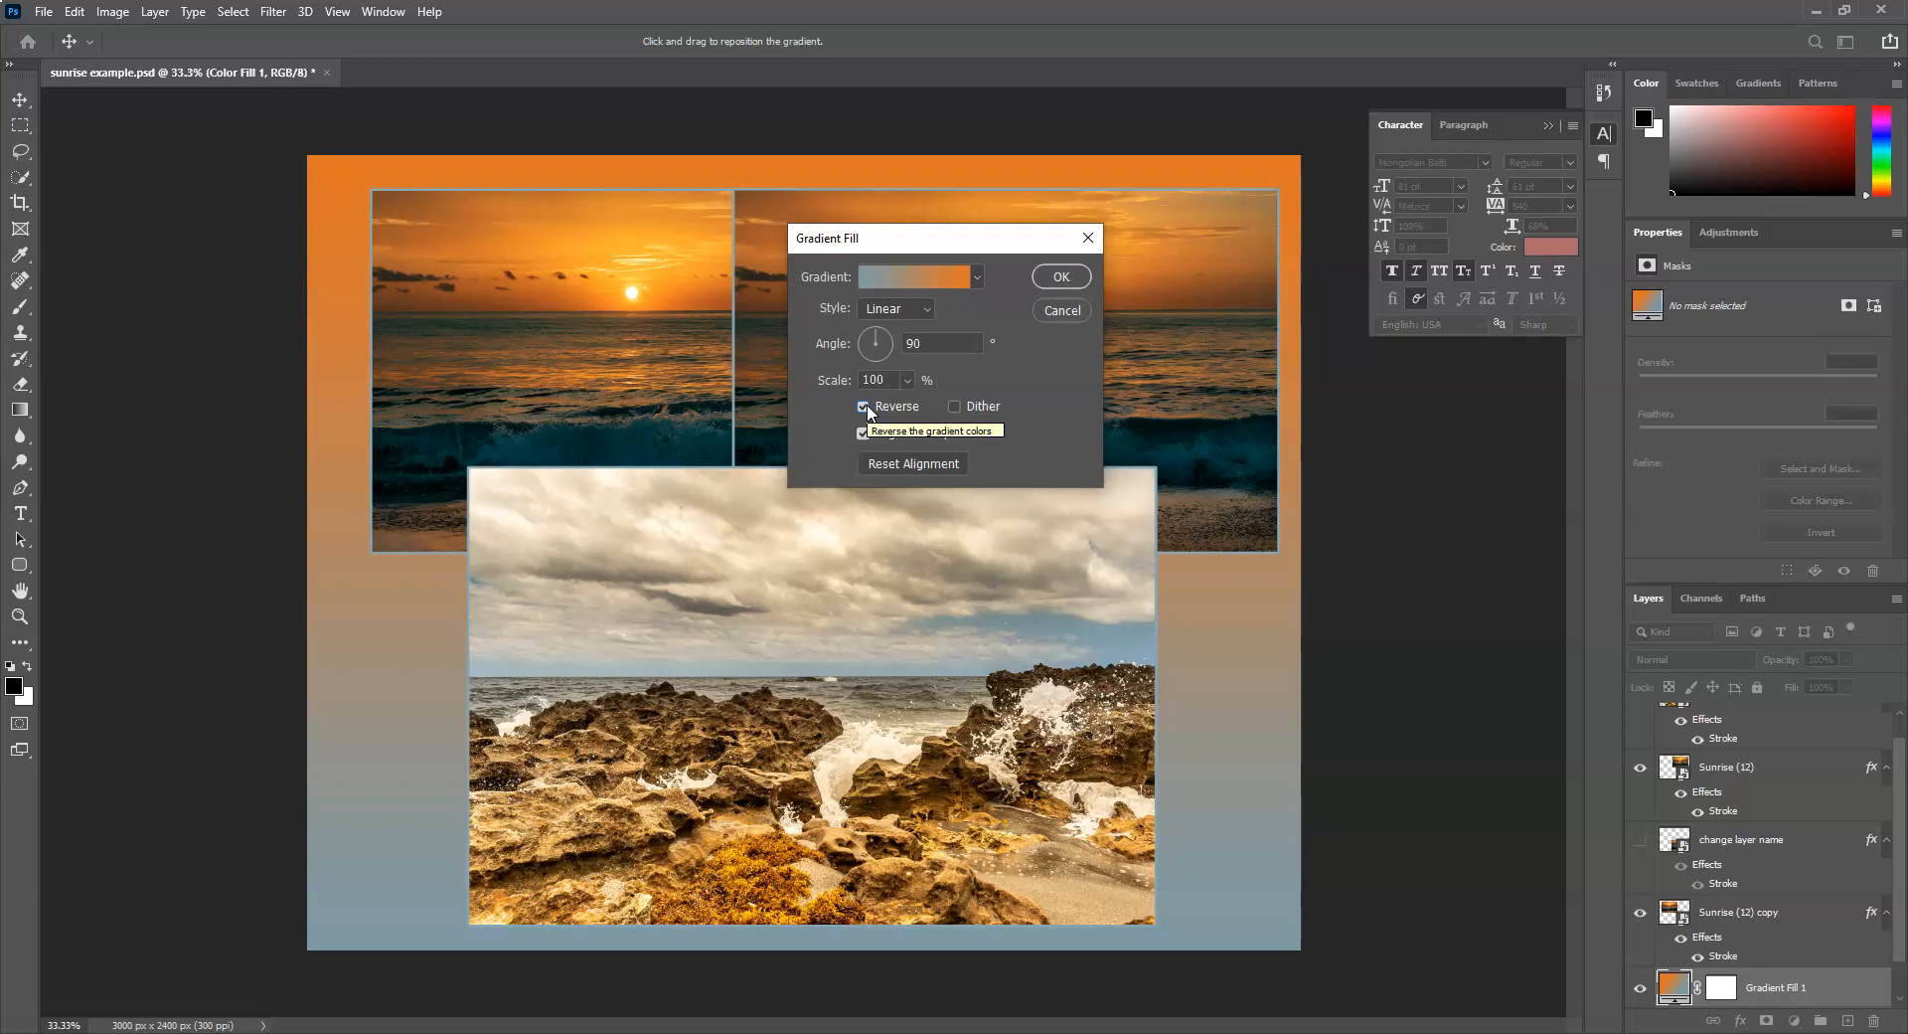
pyautogui.click(1060, 278)
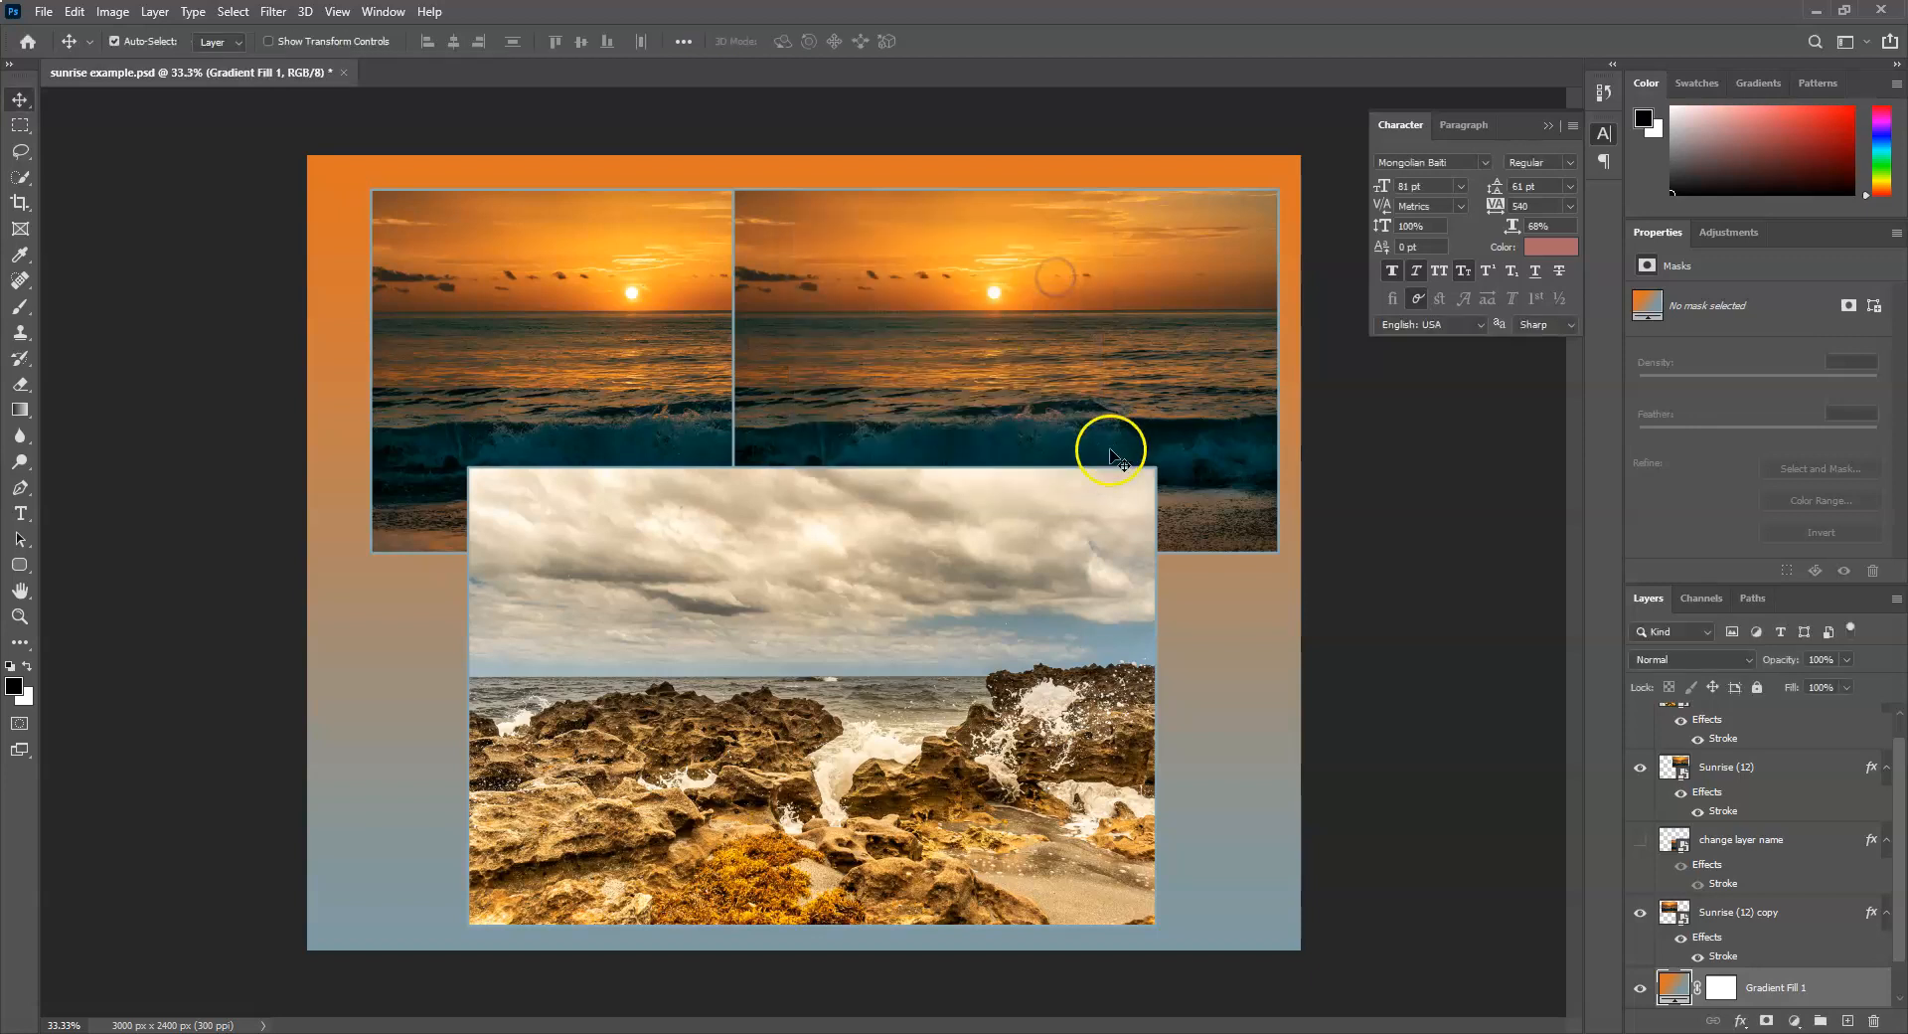
# Make the Color Fill 1 layer visible and compare the background with and without Gradient Fill 1.
pyautogui.scroll(-1, 1801, 885)
pyautogui.click(1641, 987)
pyautogui.click(1641, 956)
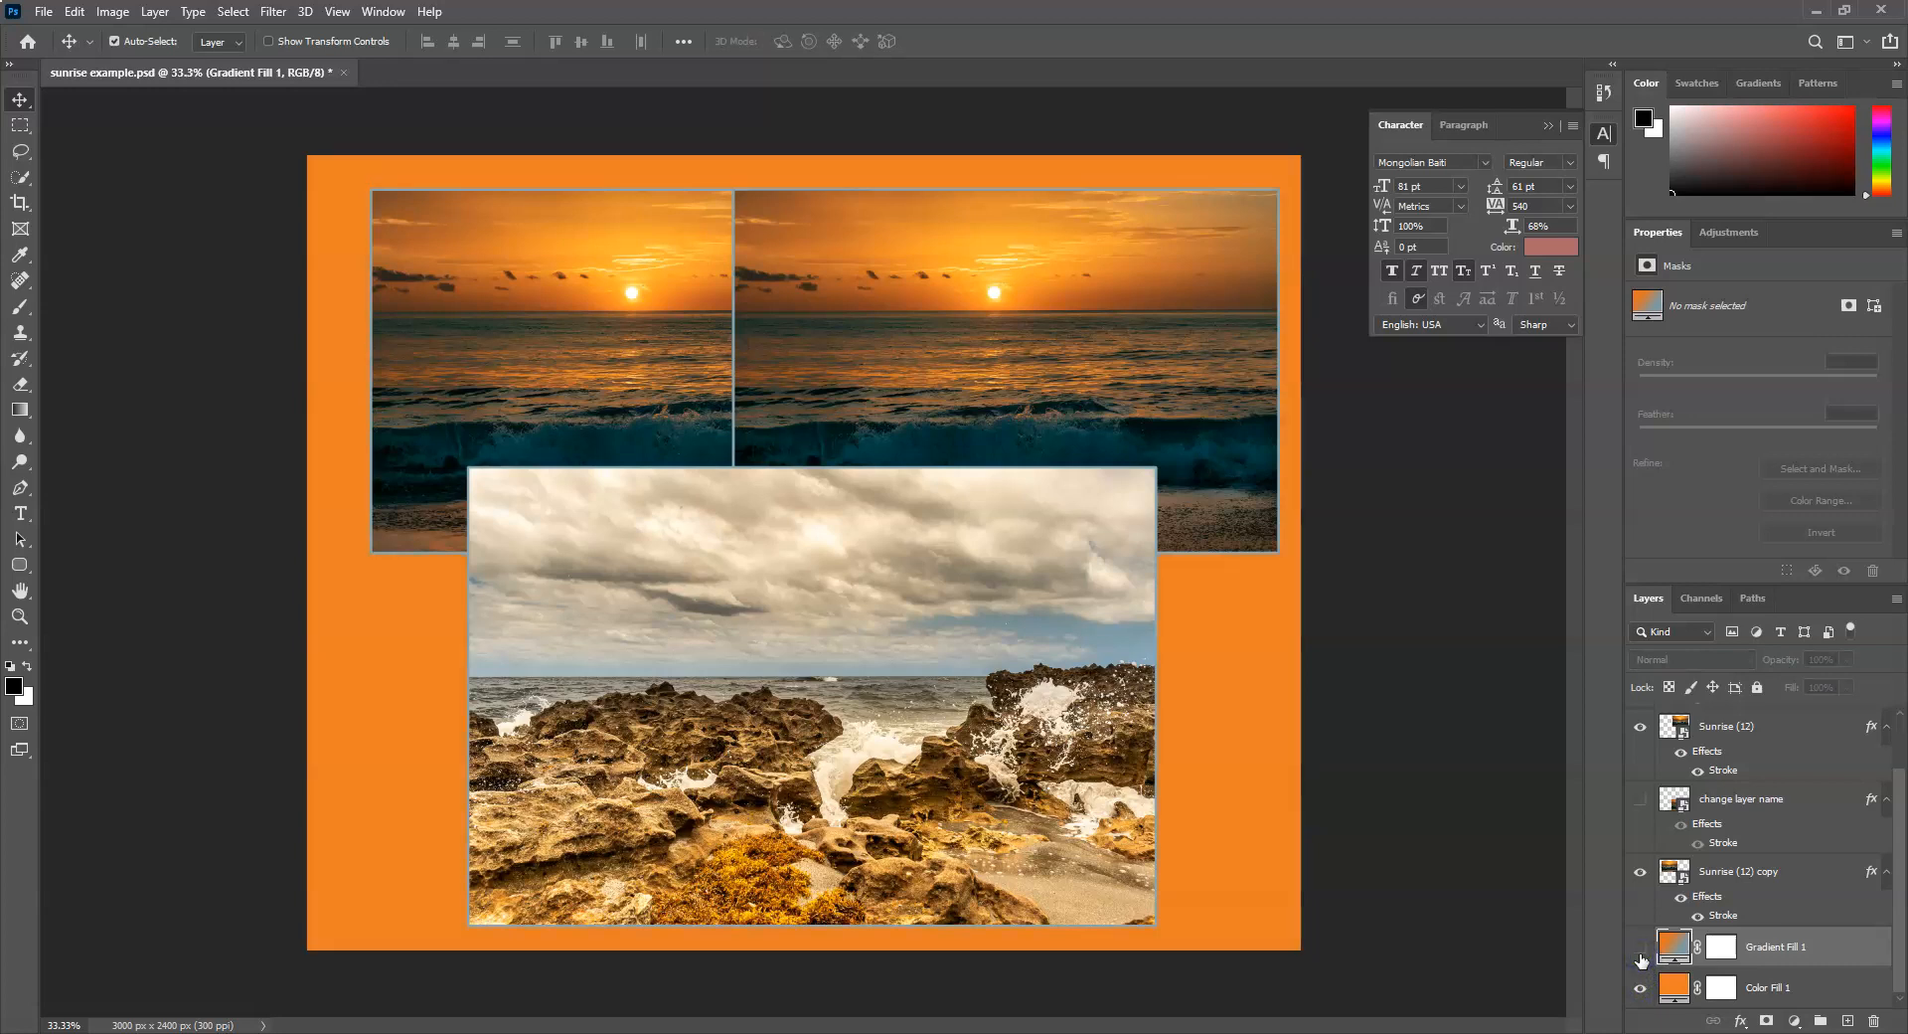
pyautogui.click(1641, 954)
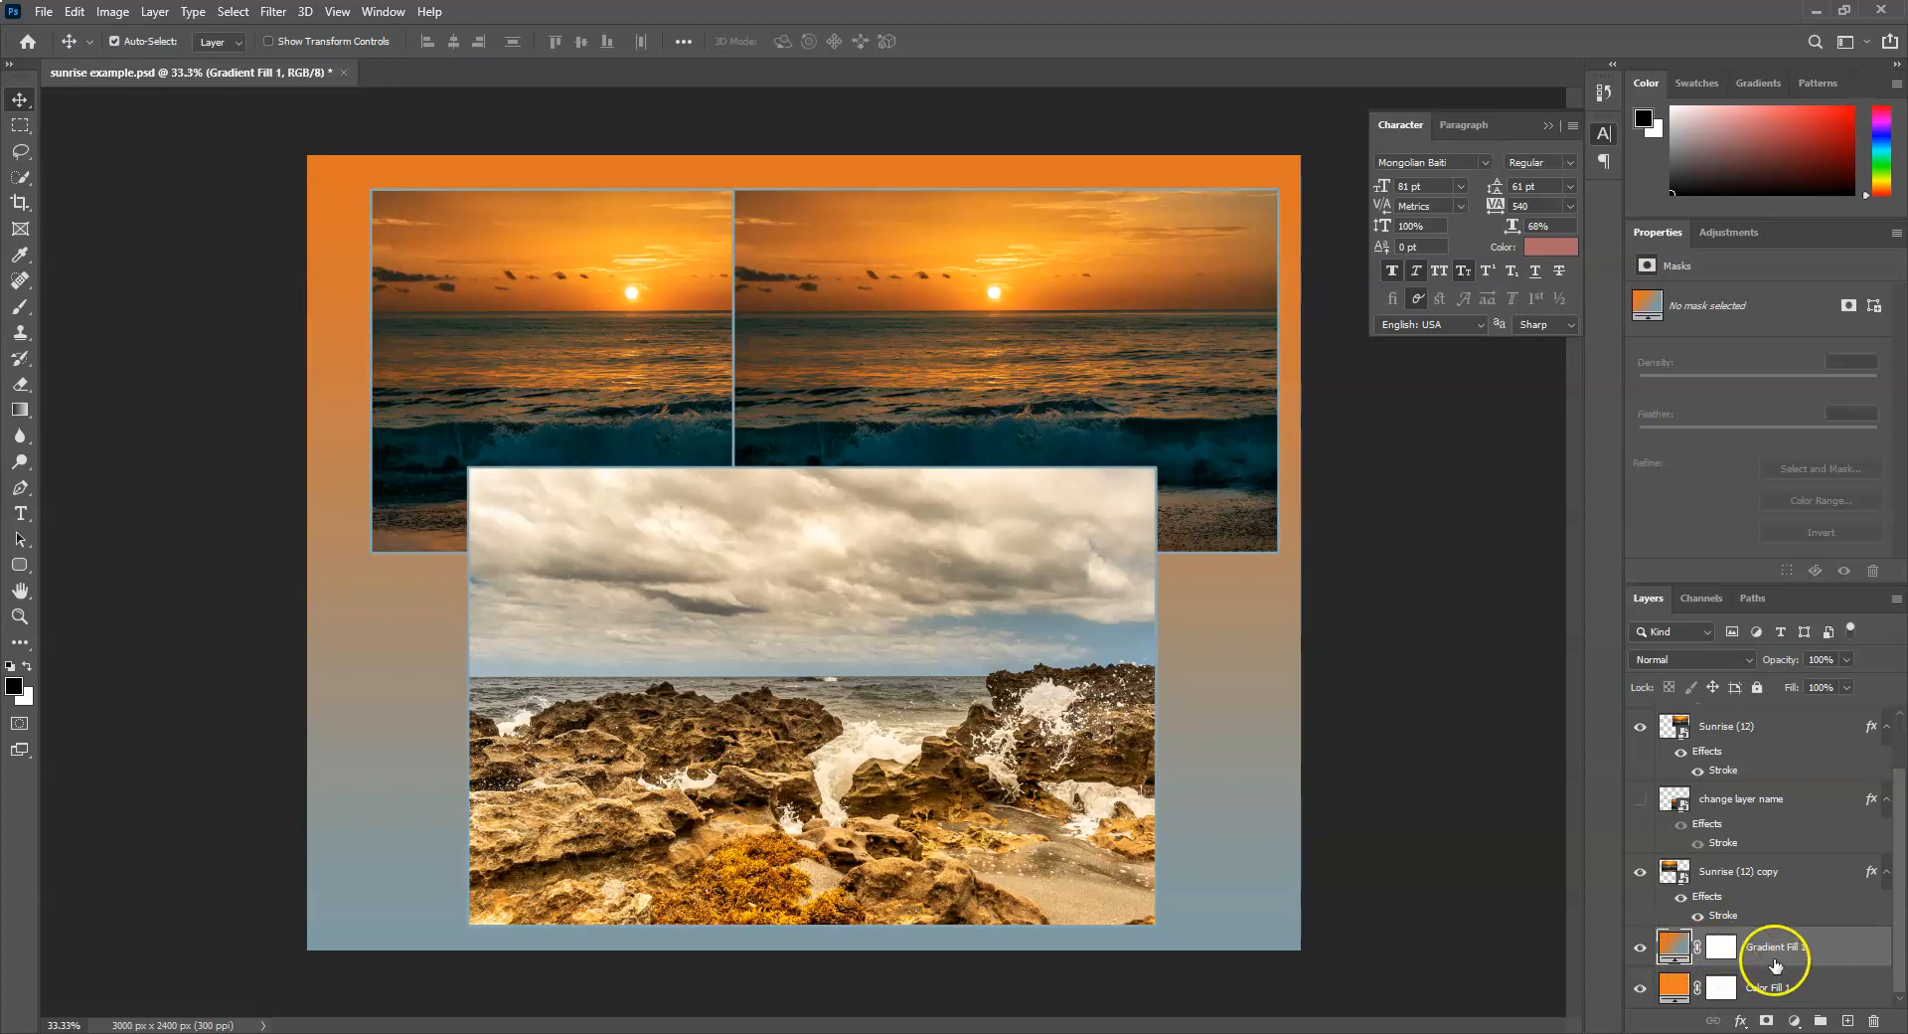
# Delete the Gradient Fill 1 layer and add a new Gradient fill layer with the Radial style above Color Fill 1.
pyautogui.click(1817, 946)
pyautogui.press('Delete')
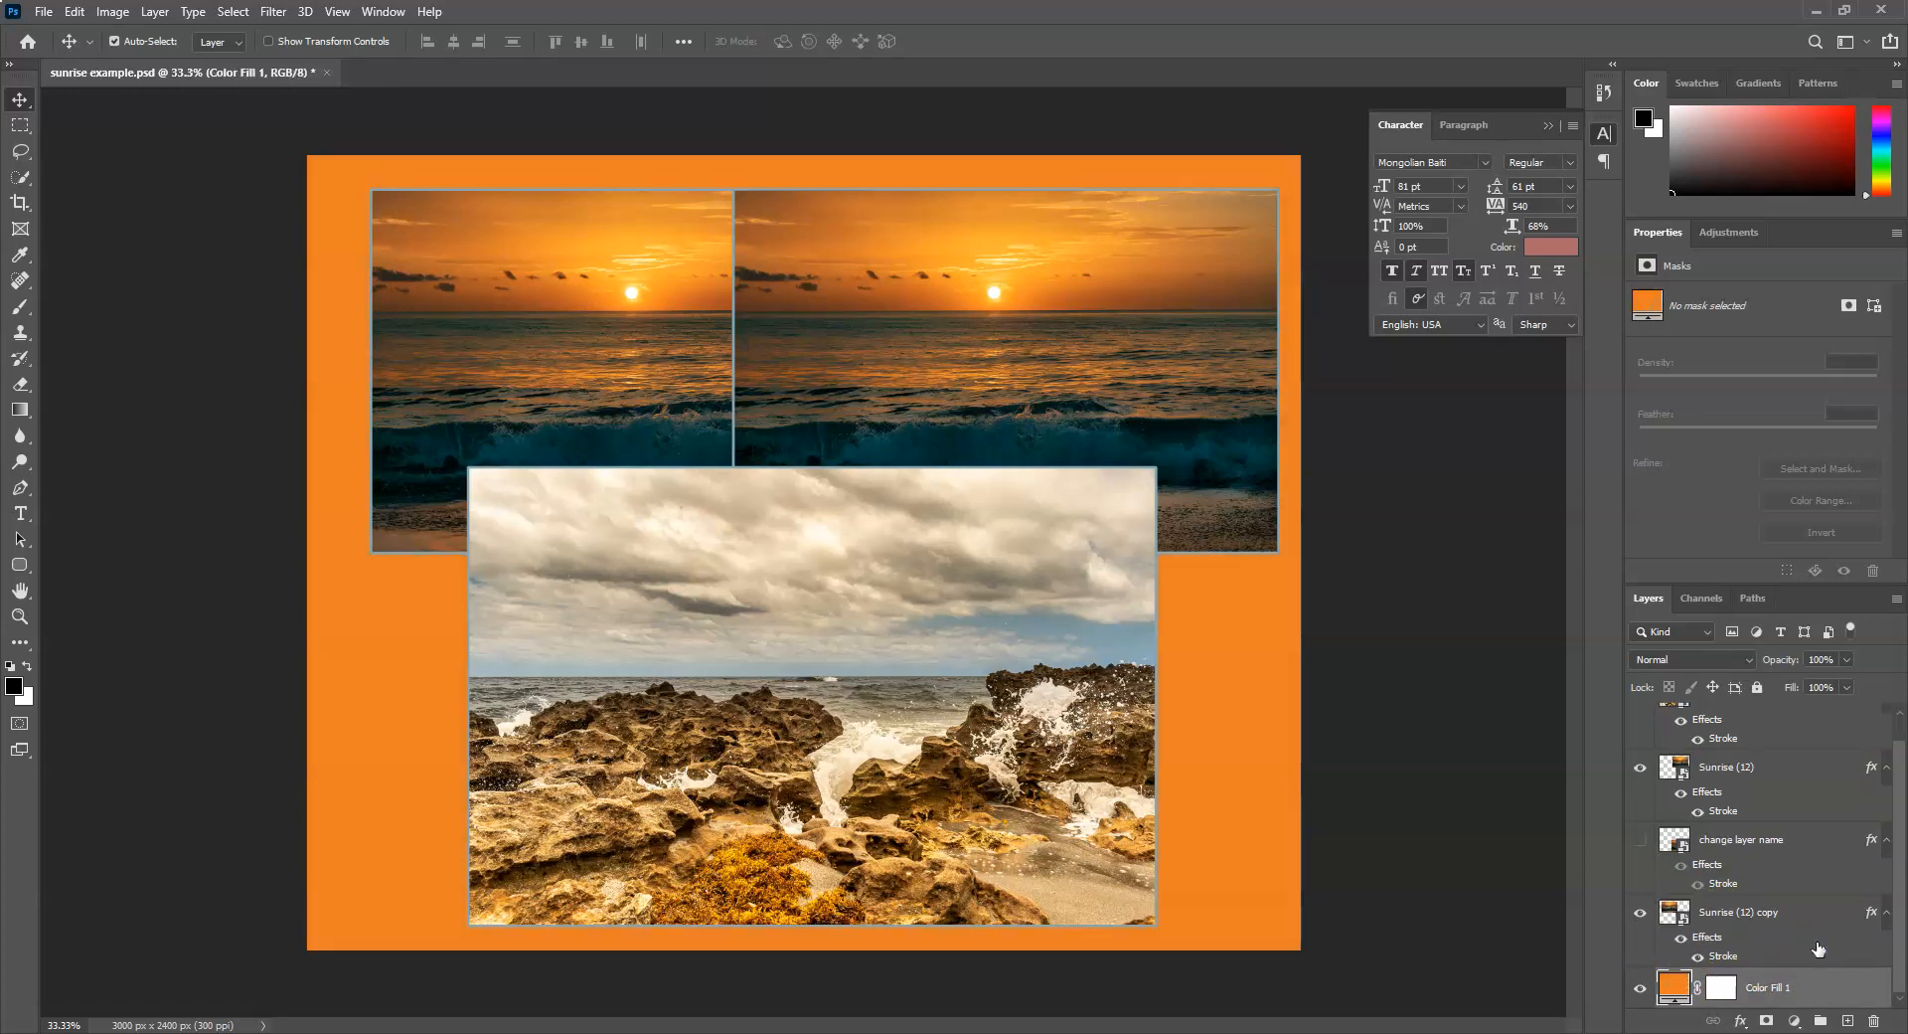
pyautogui.click(1795, 1022)
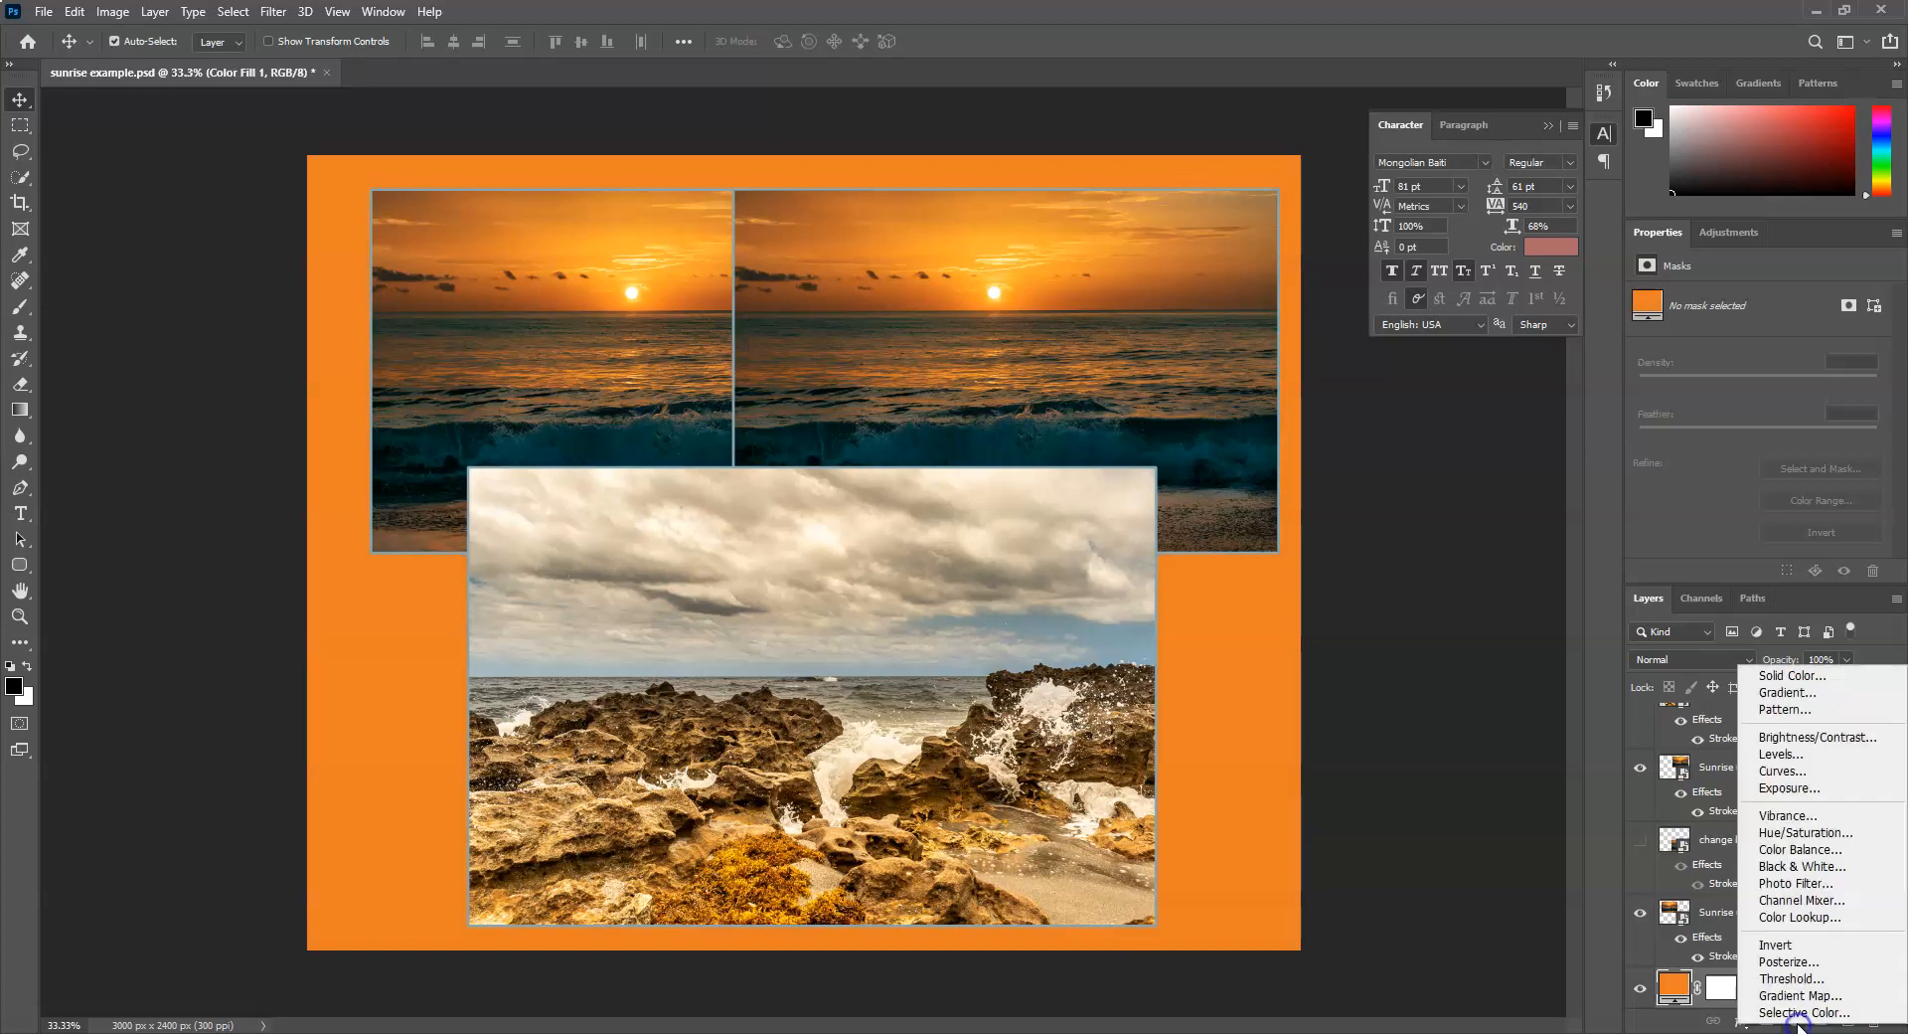
pyautogui.click(1785, 696)
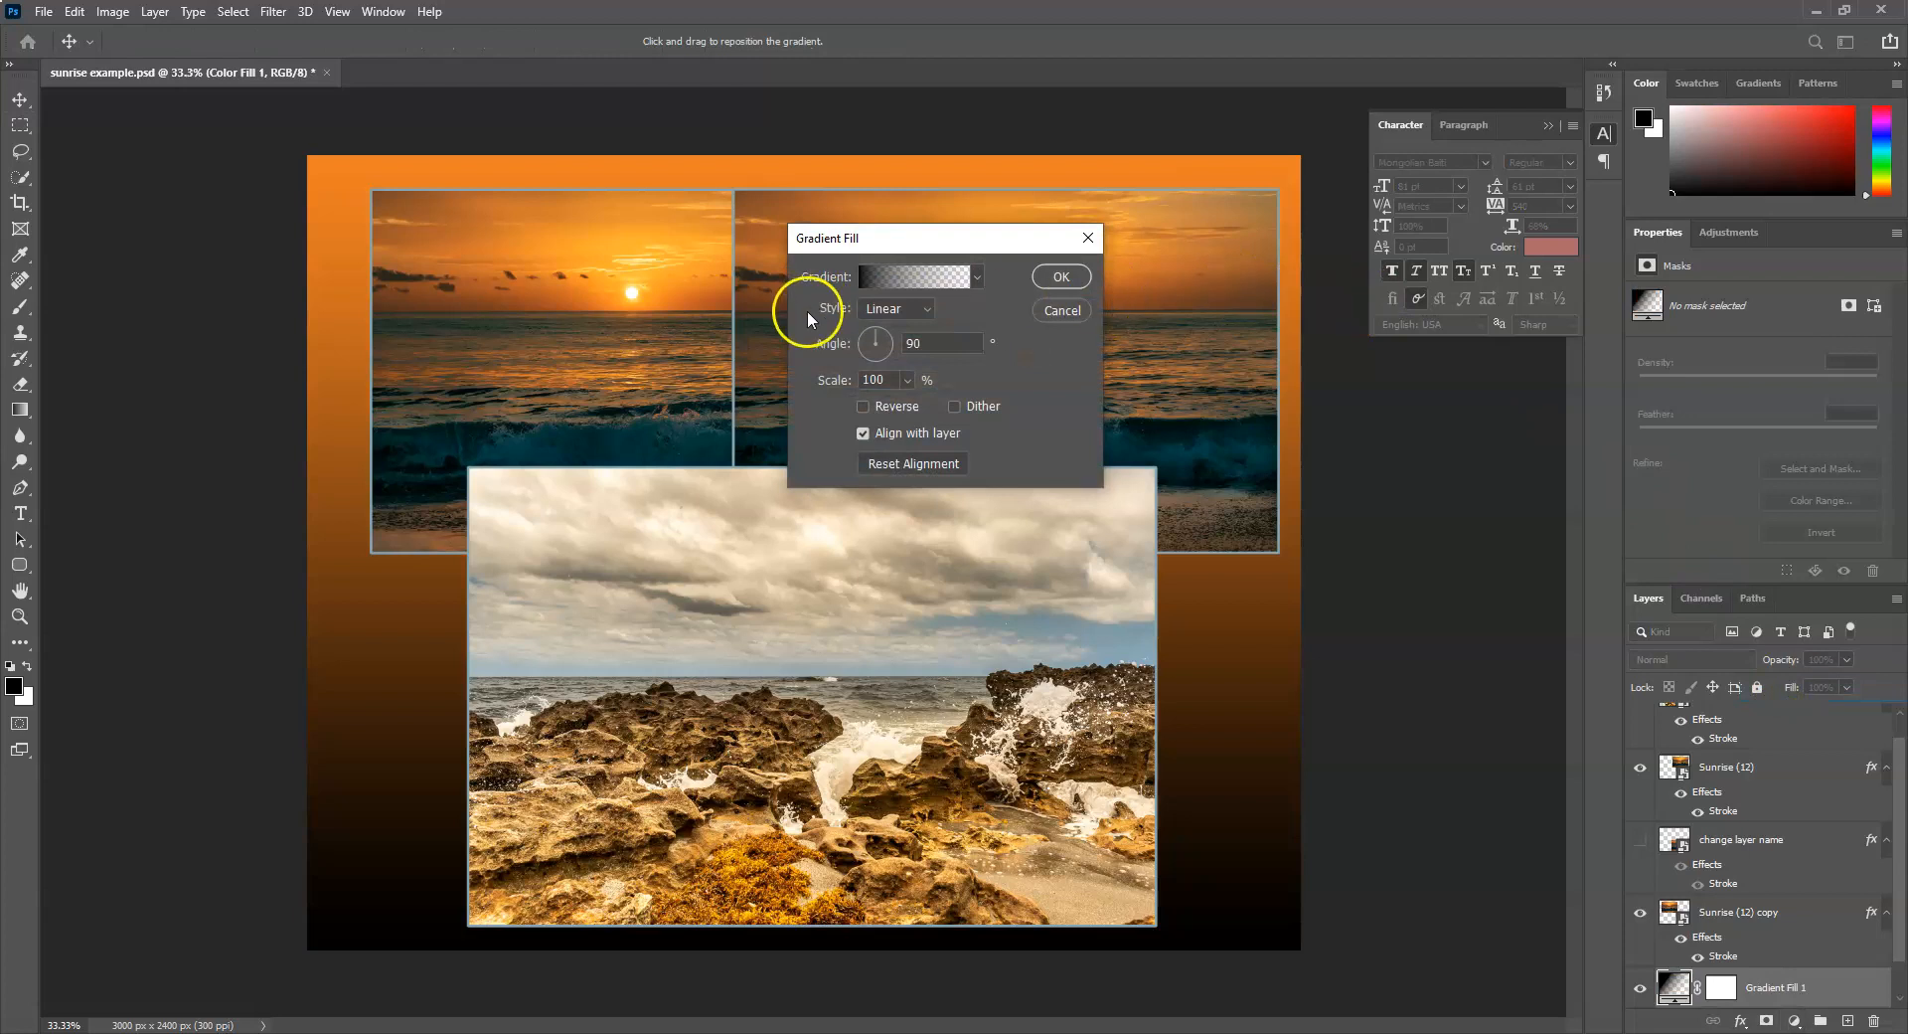
pyautogui.click(925, 312)
pyautogui.click(912, 345)
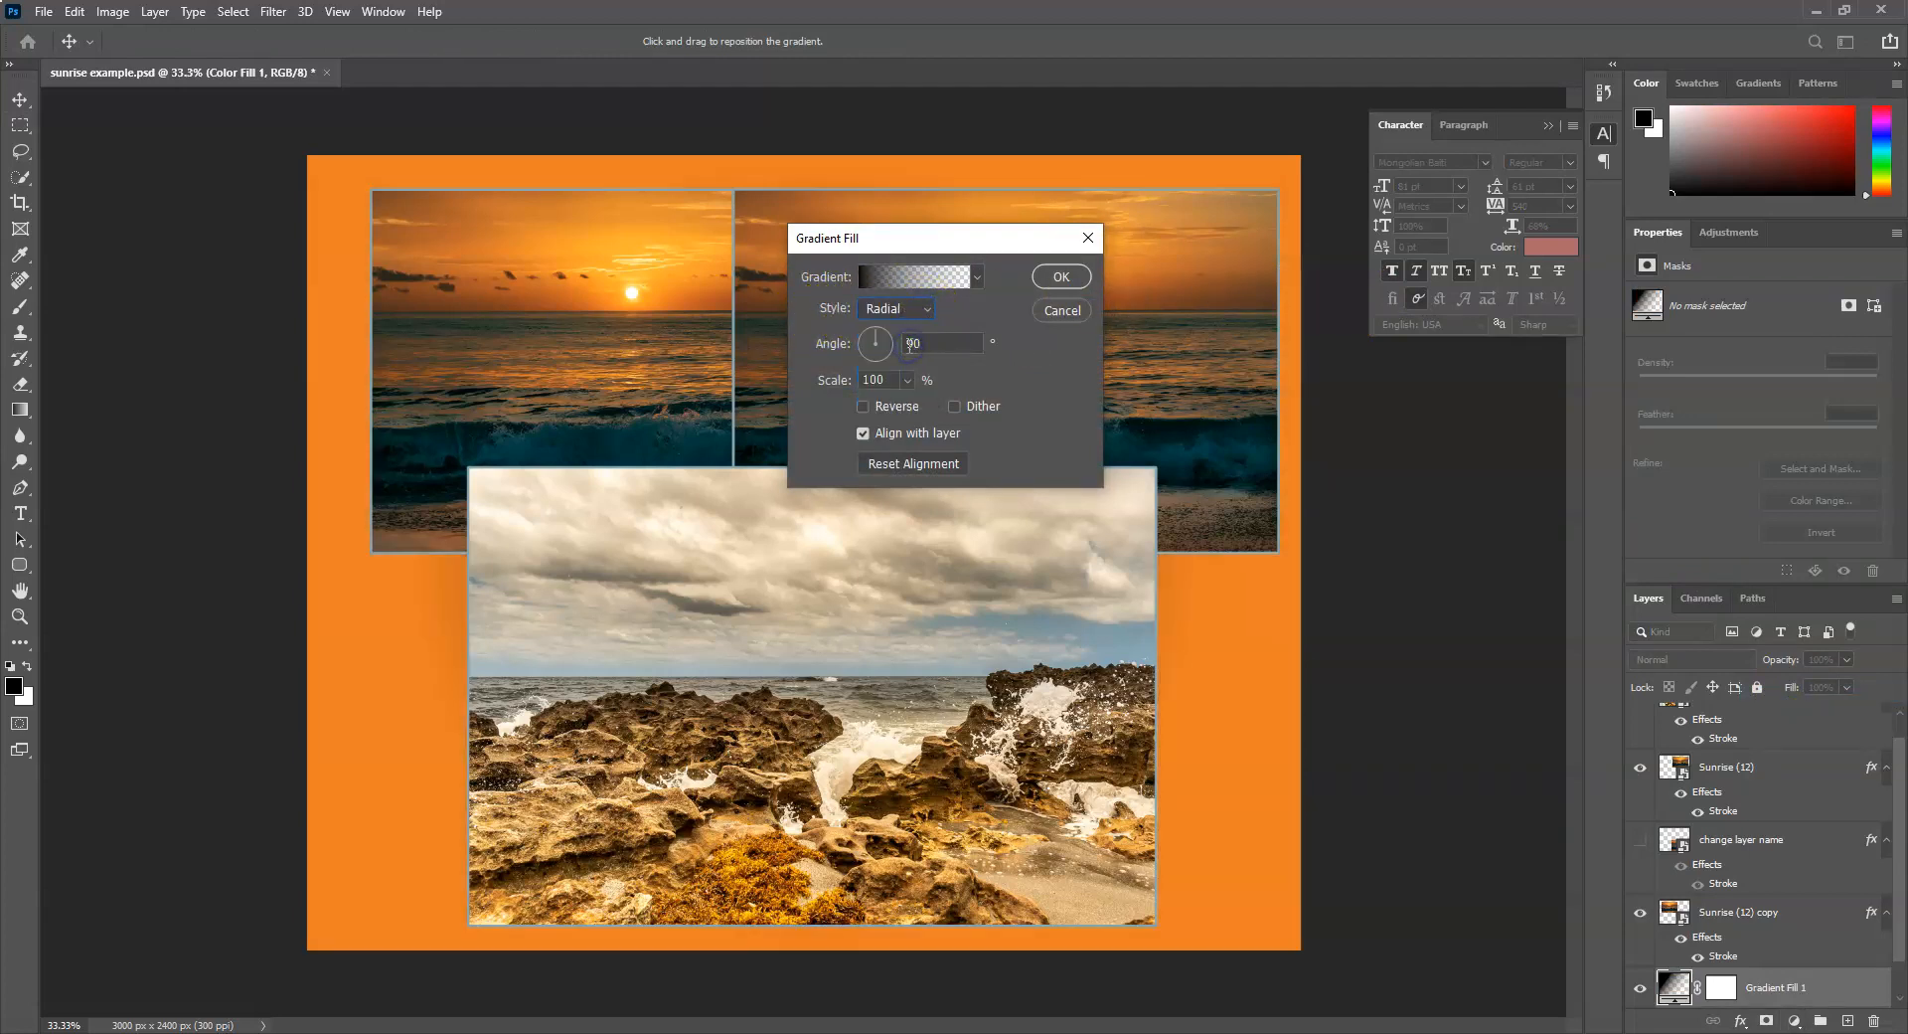
# Apply the radial gradient fill and hide the Color Fill 1 layer beneath it.
pyautogui.scroll(-2, 1720, 873)
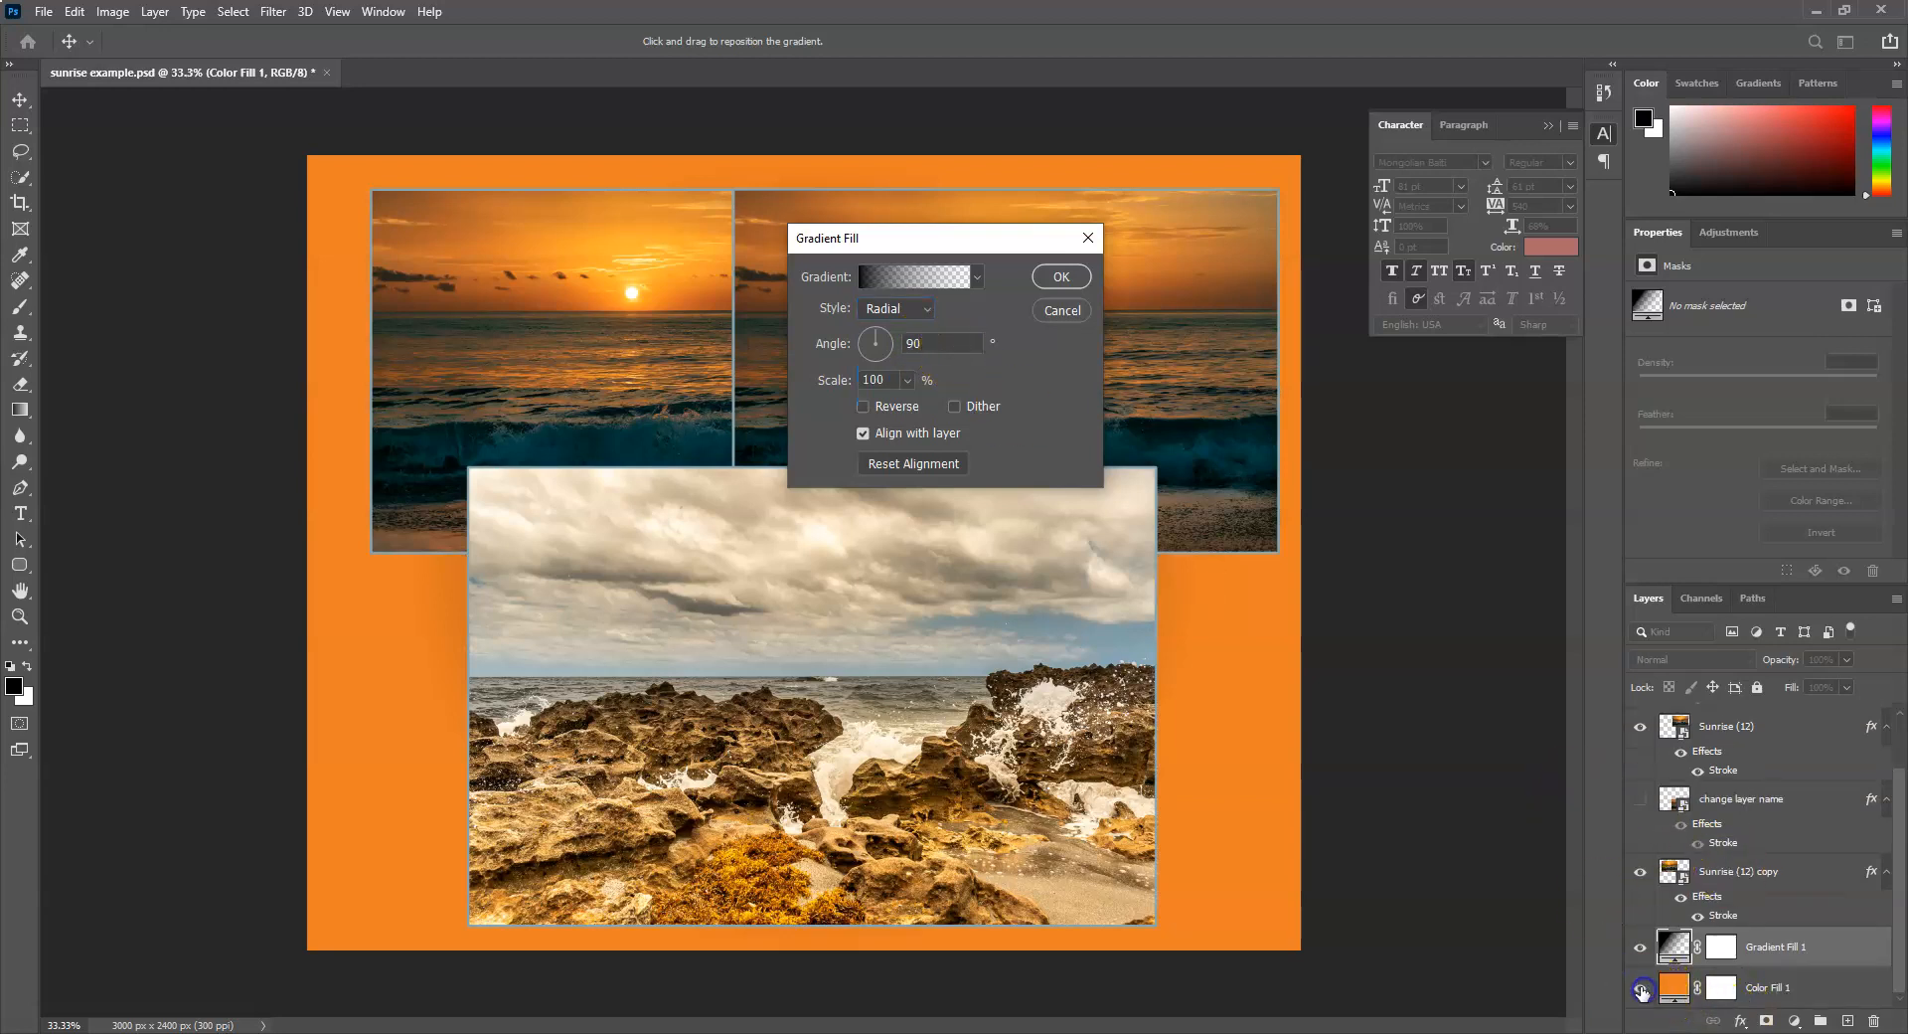
pyautogui.click(1060, 292)
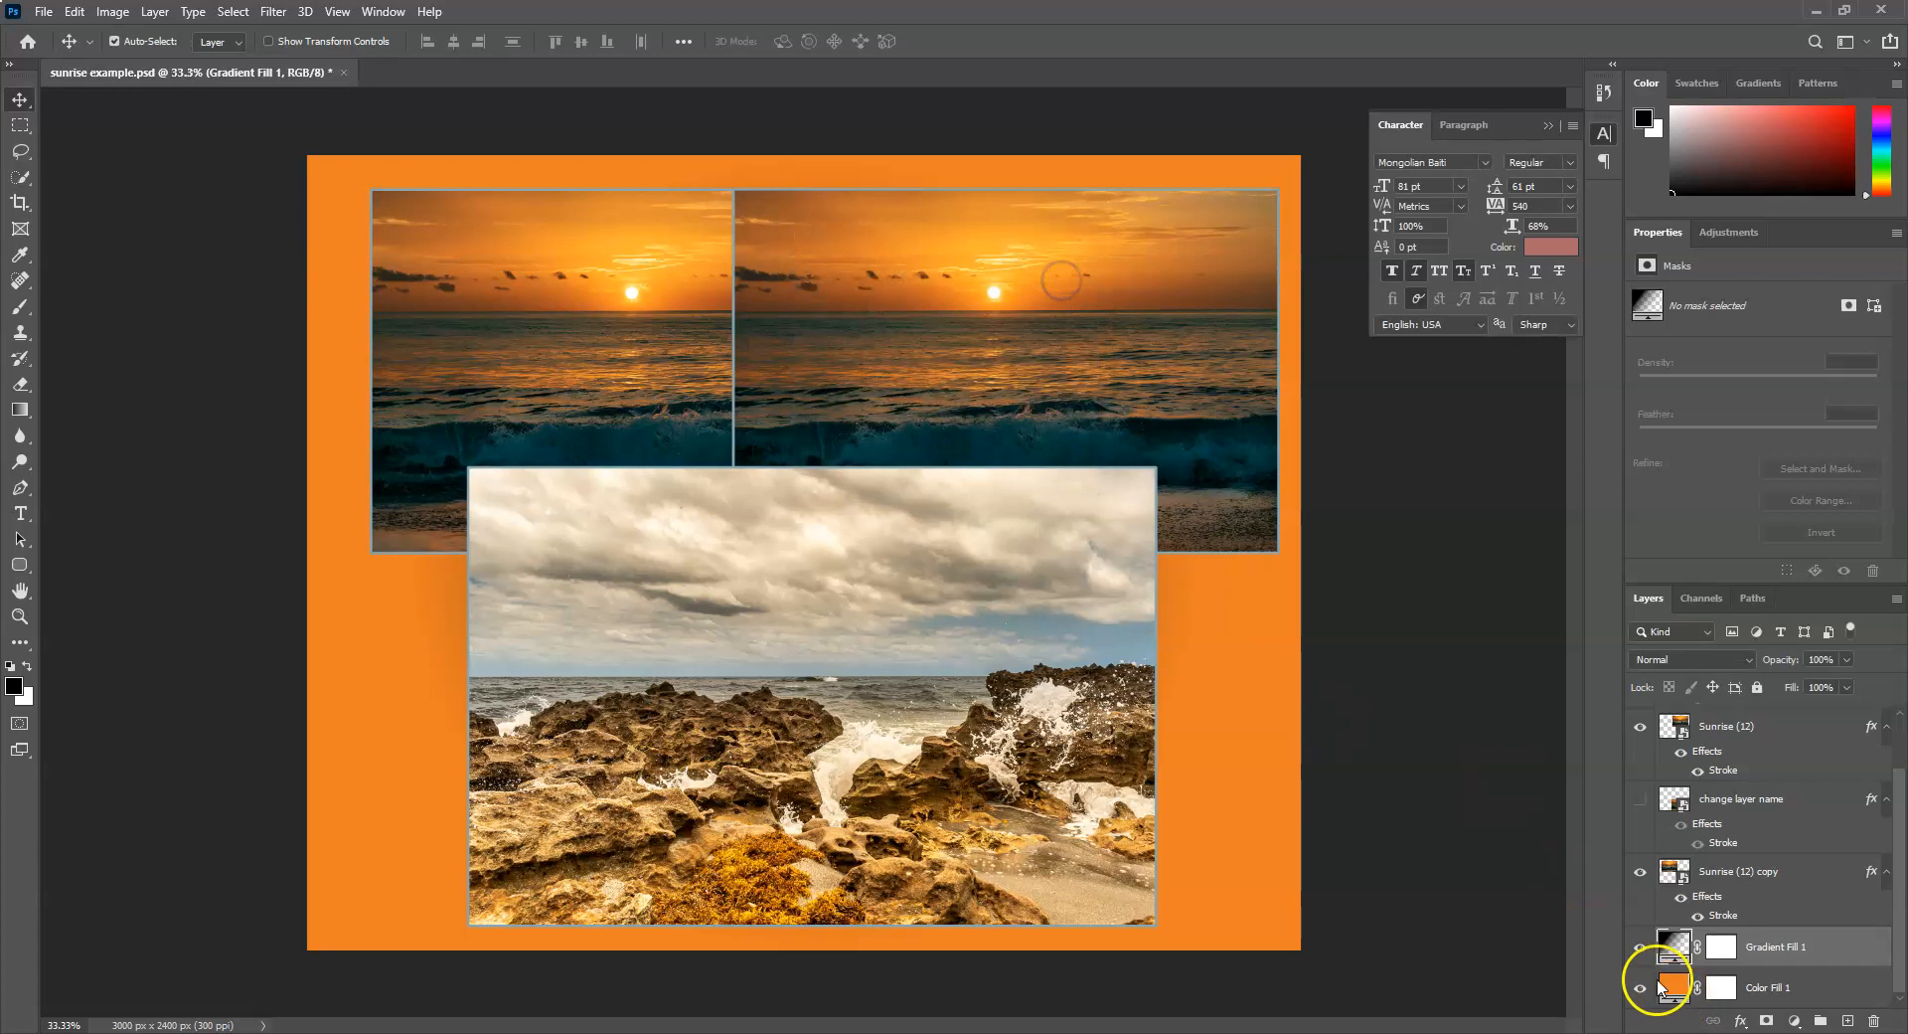
# Recolor the first black stop of Gradient Fill 1 to orange sampled beside the sun in the sunrise photo, and accept the gradient.
pyautogui.doubleClick(1675, 945)
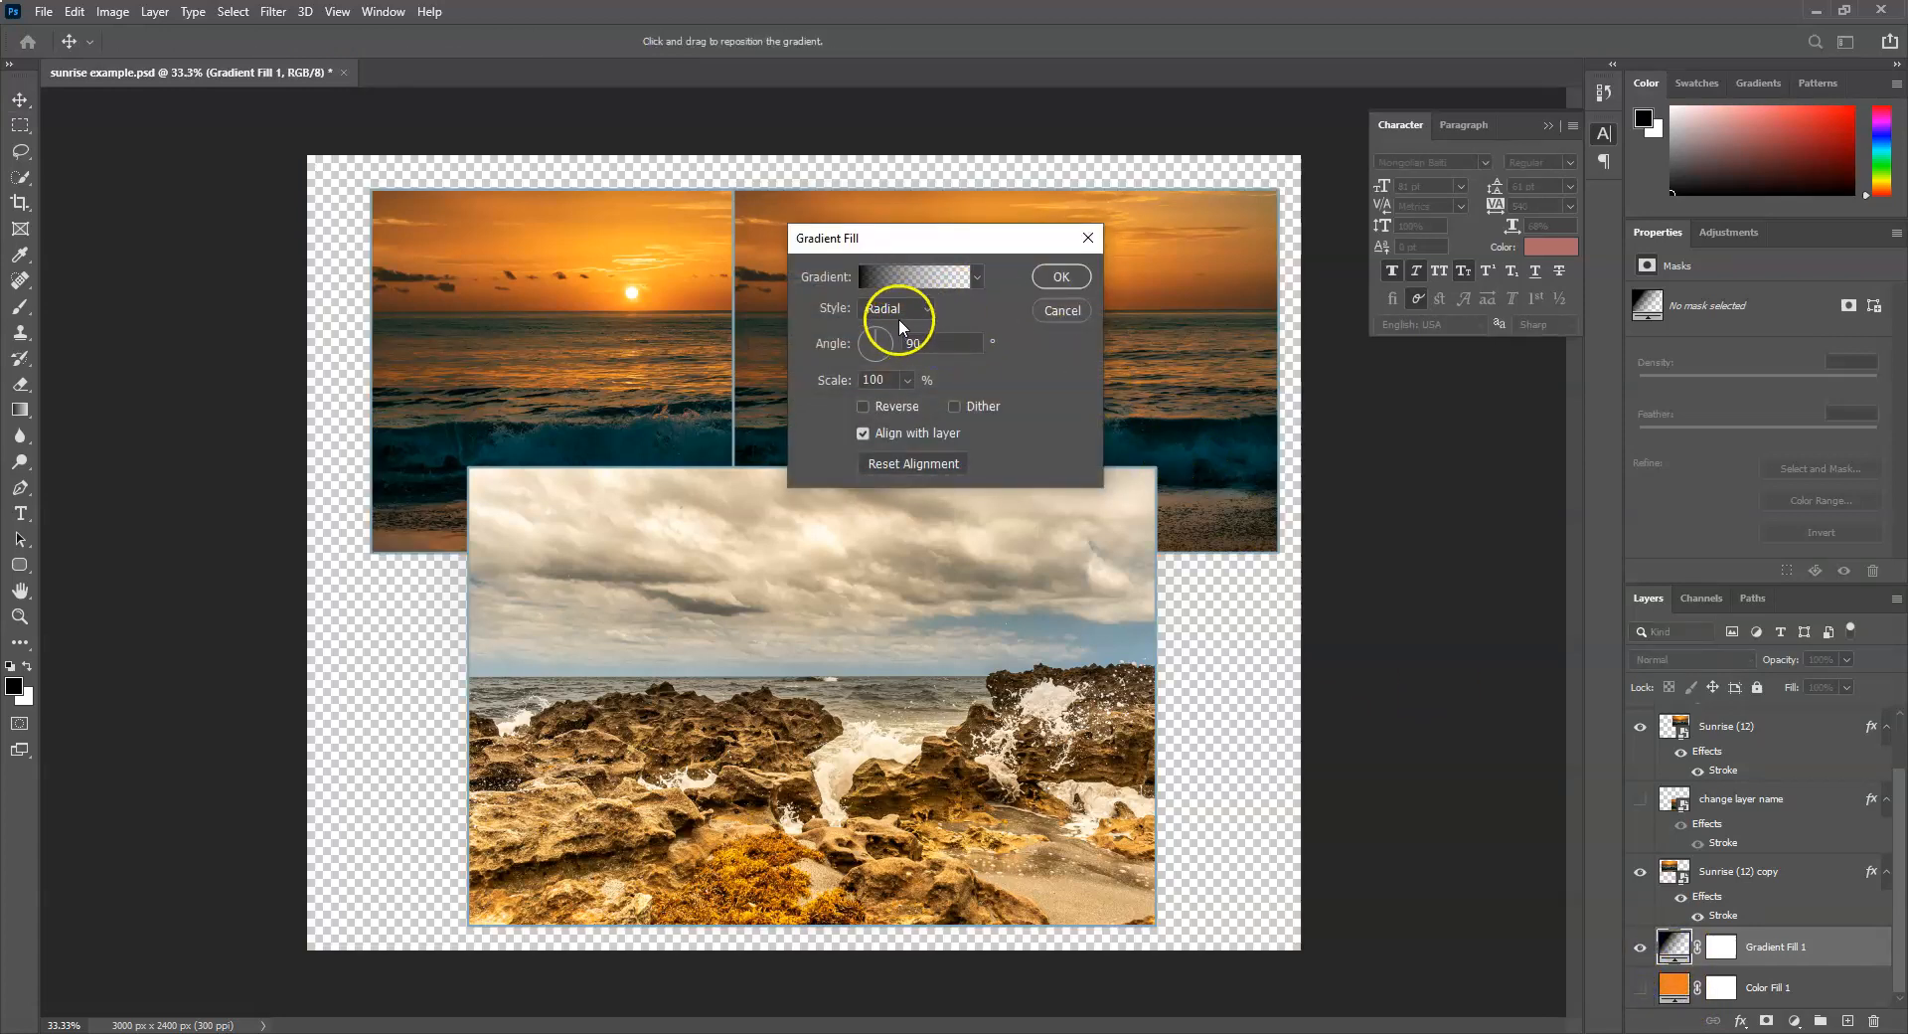
pyautogui.click(900, 278)
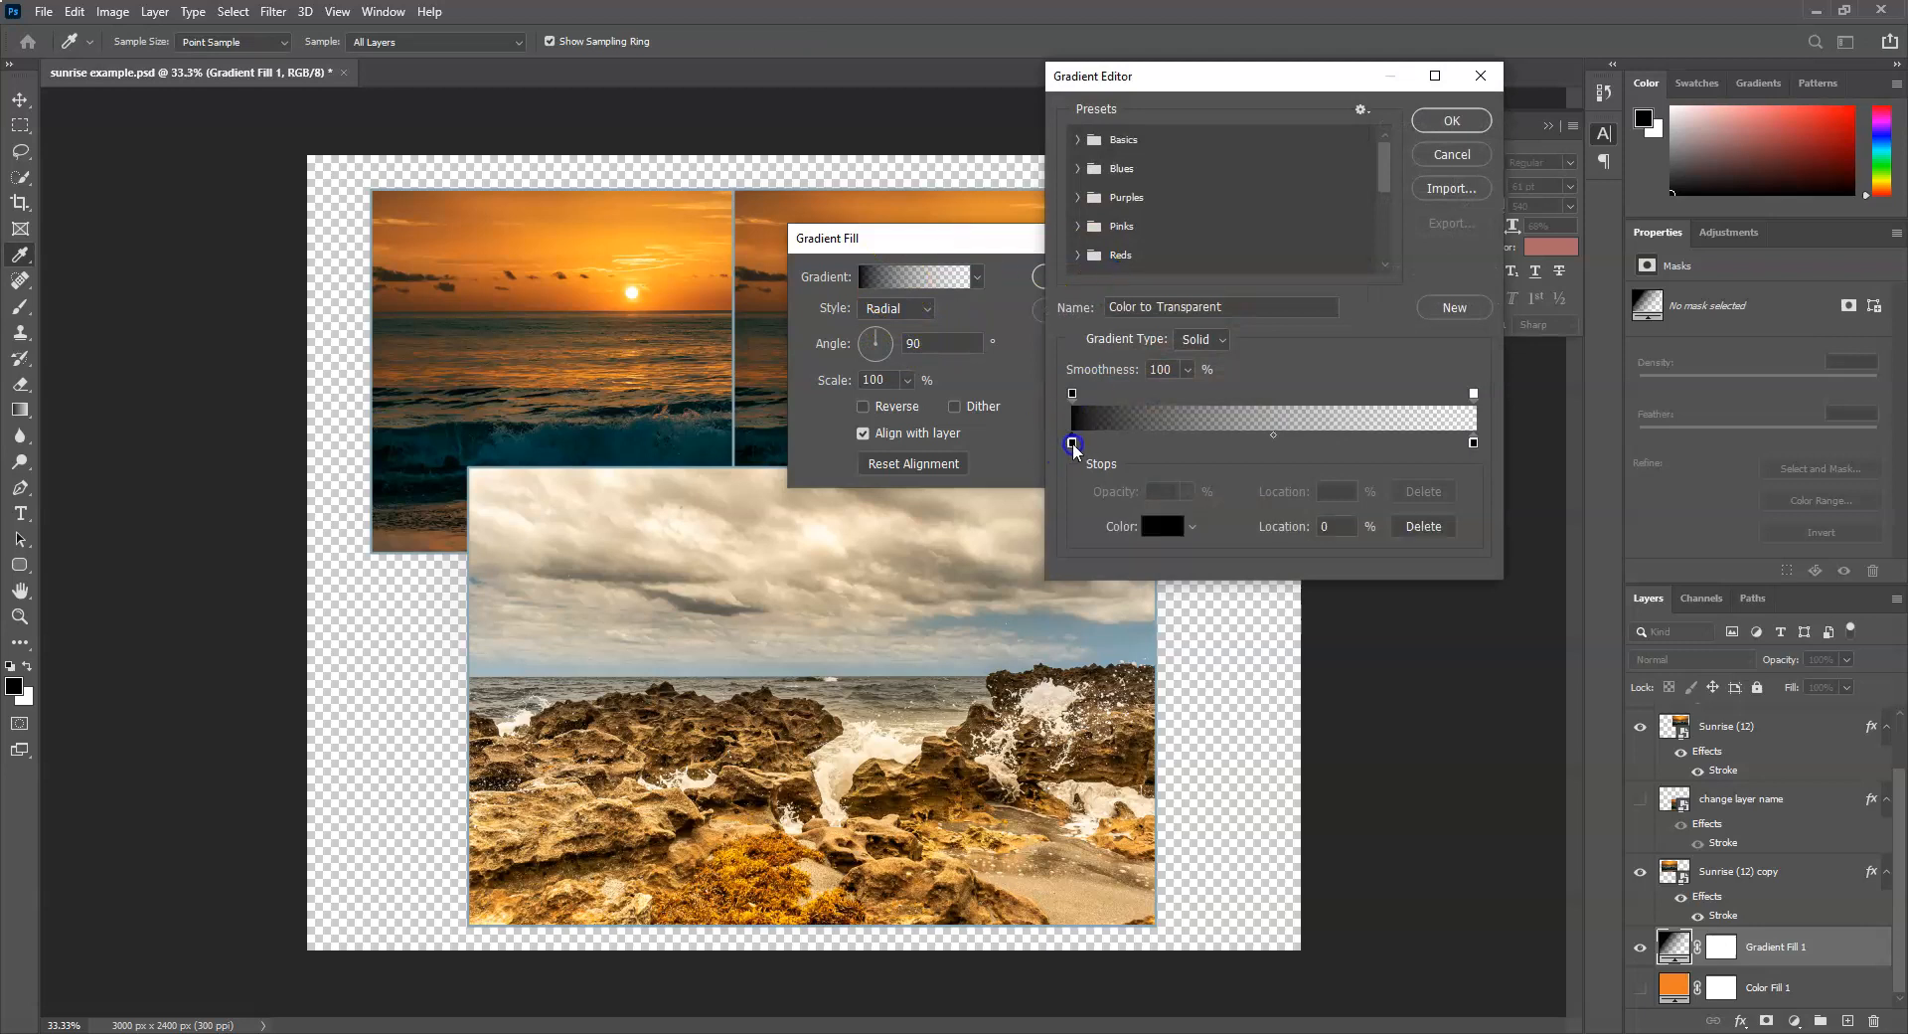
pyautogui.click(1161, 526)
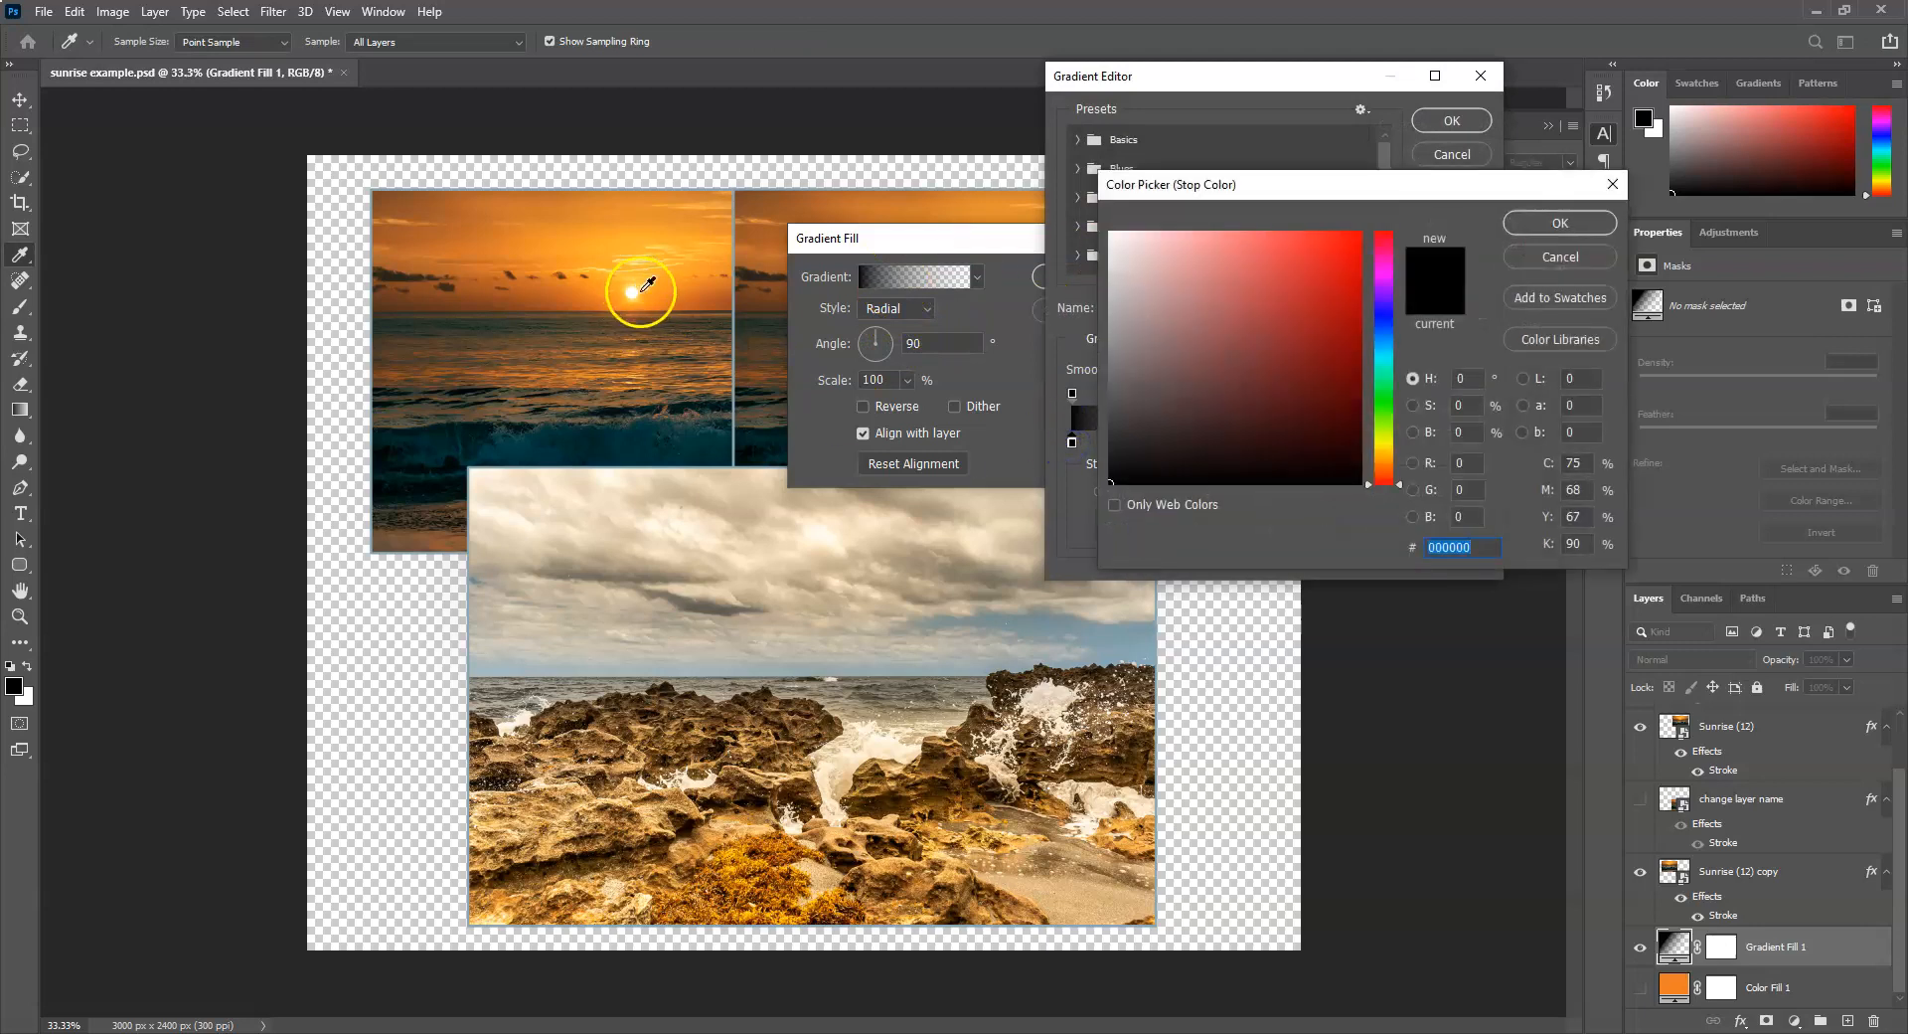
pyautogui.click(647, 285)
pyautogui.click(1531, 223)
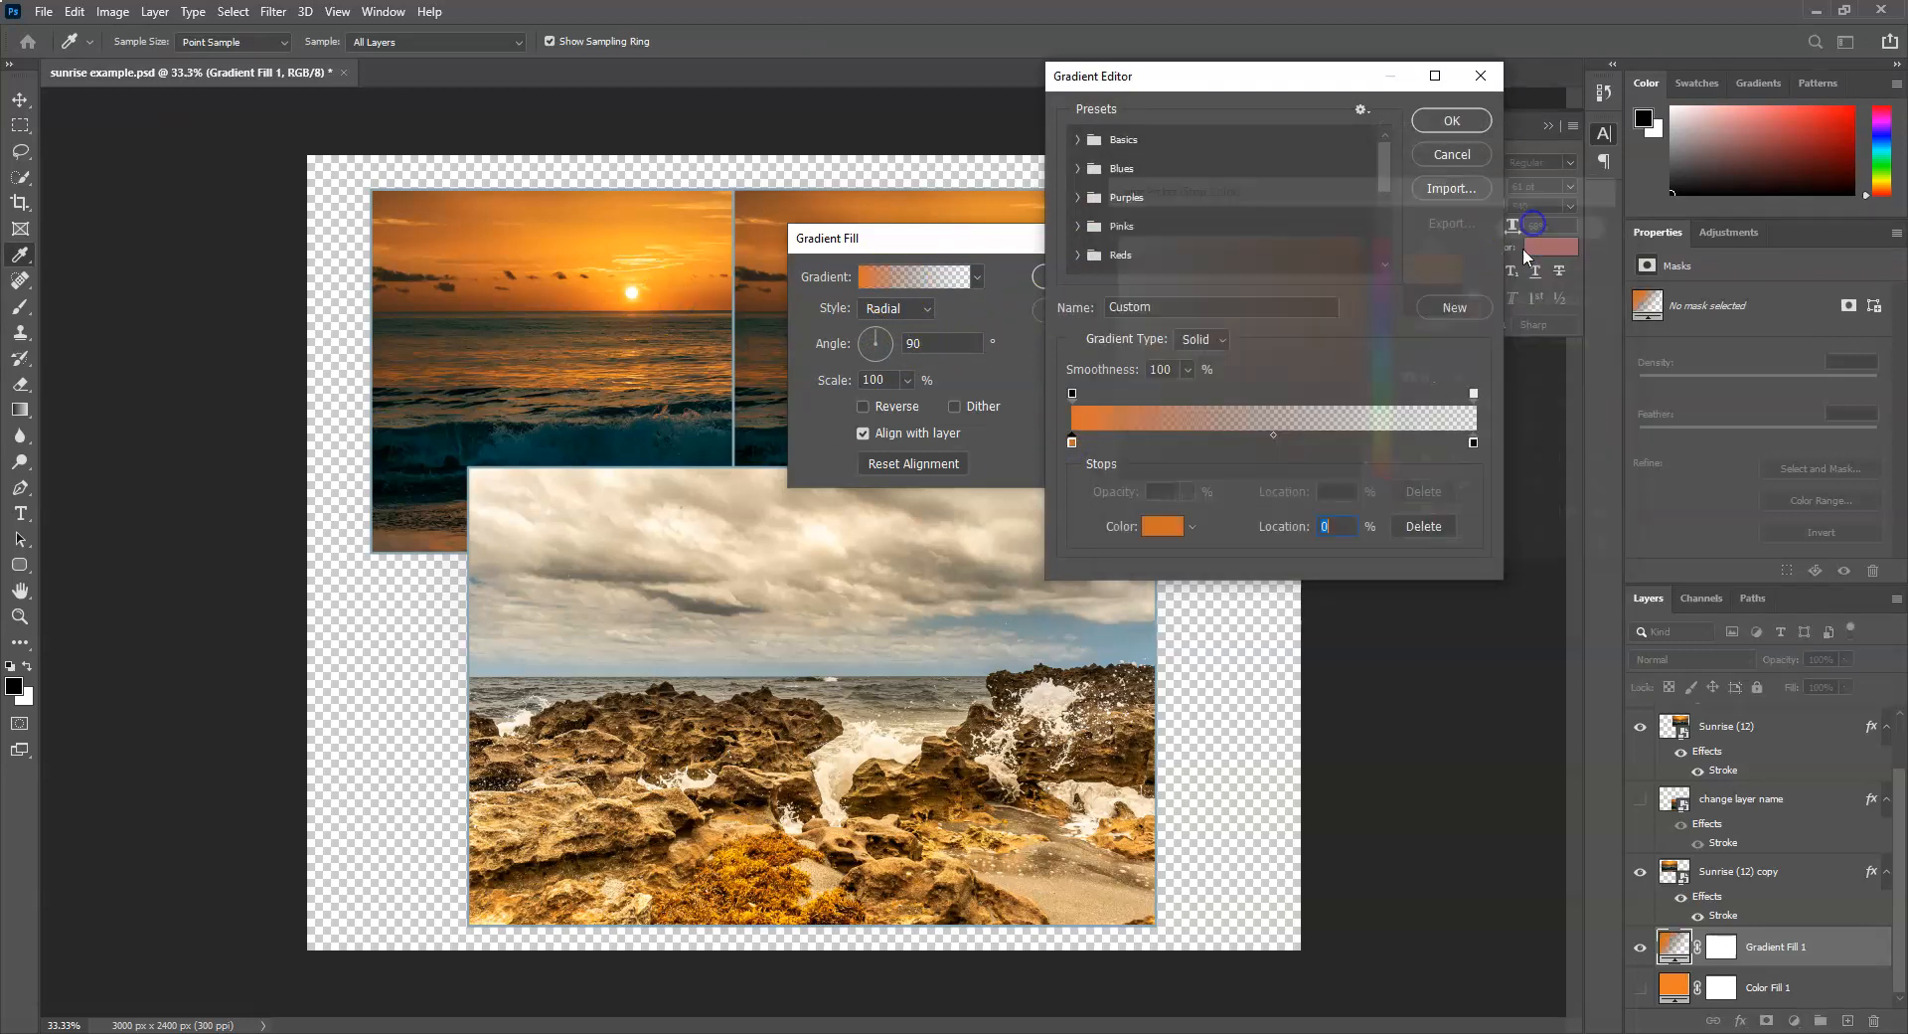
pyautogui.moveTo(1243, 72); pyautogui.dragTo(1410, 89)
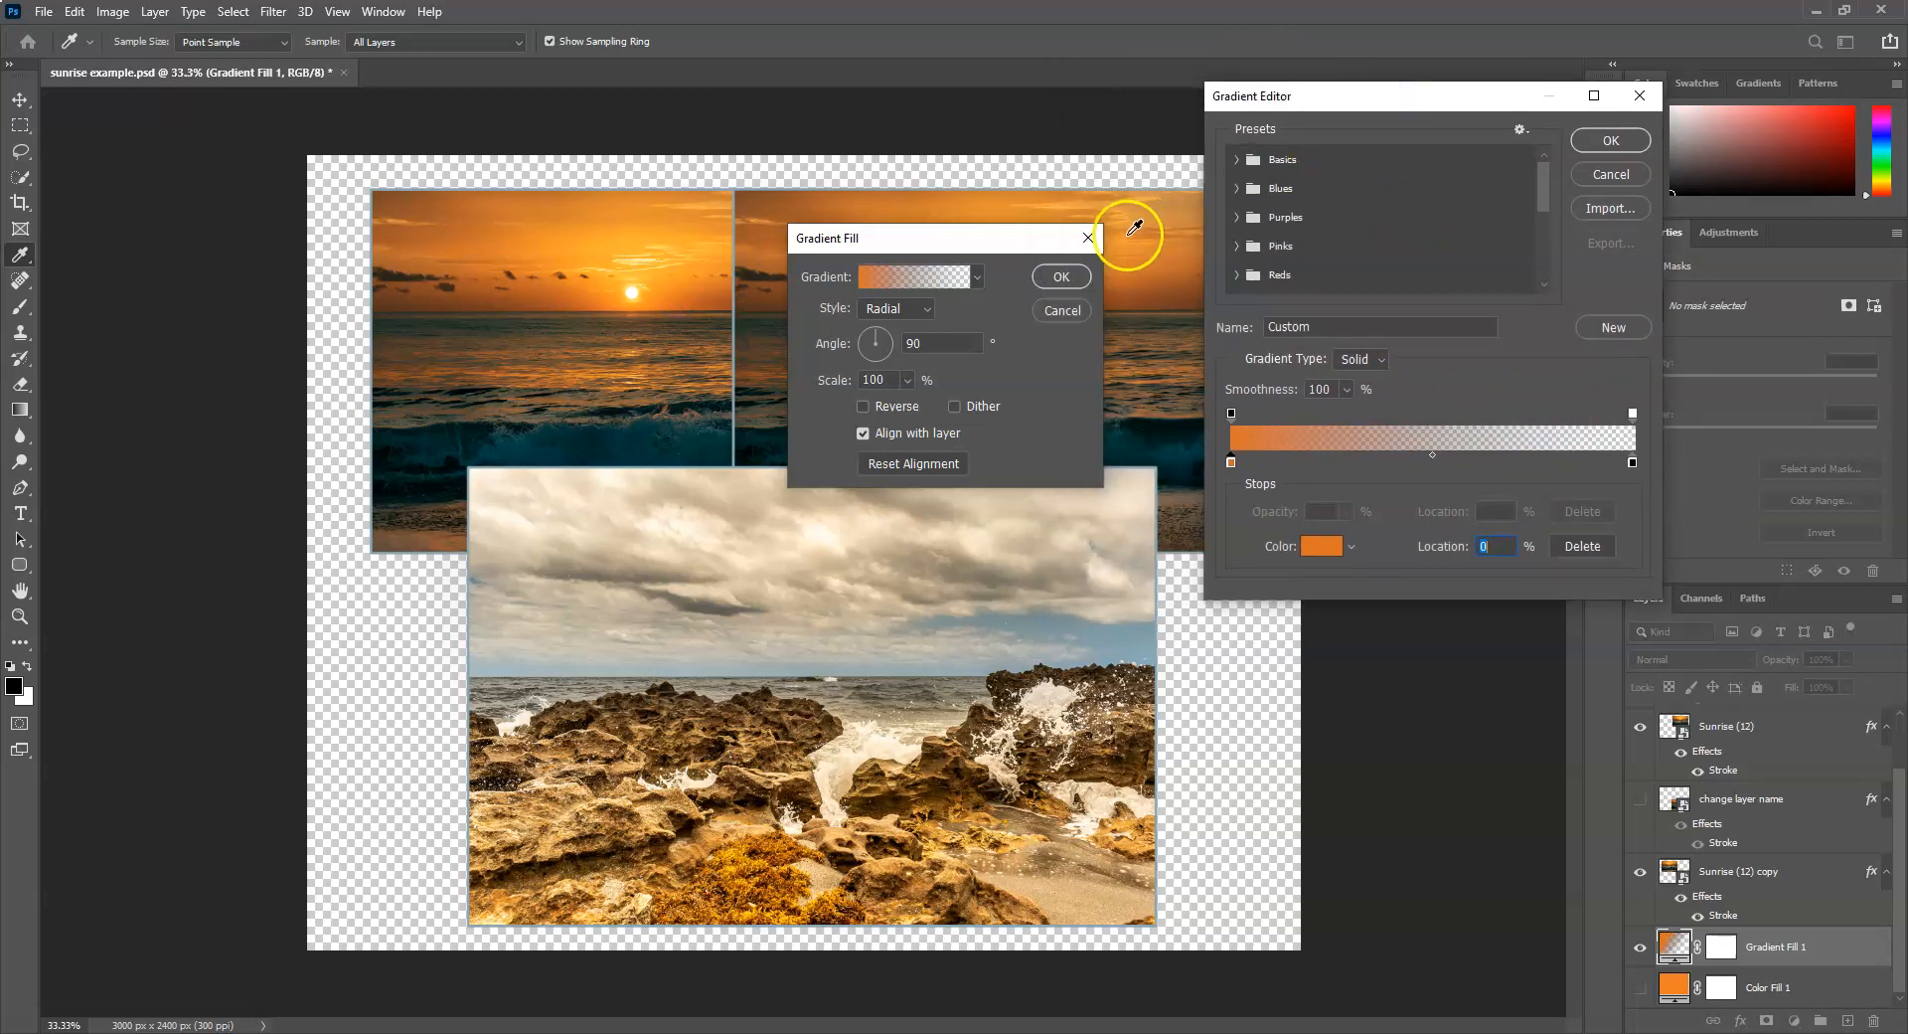
pyautogui.click(1611, 140)
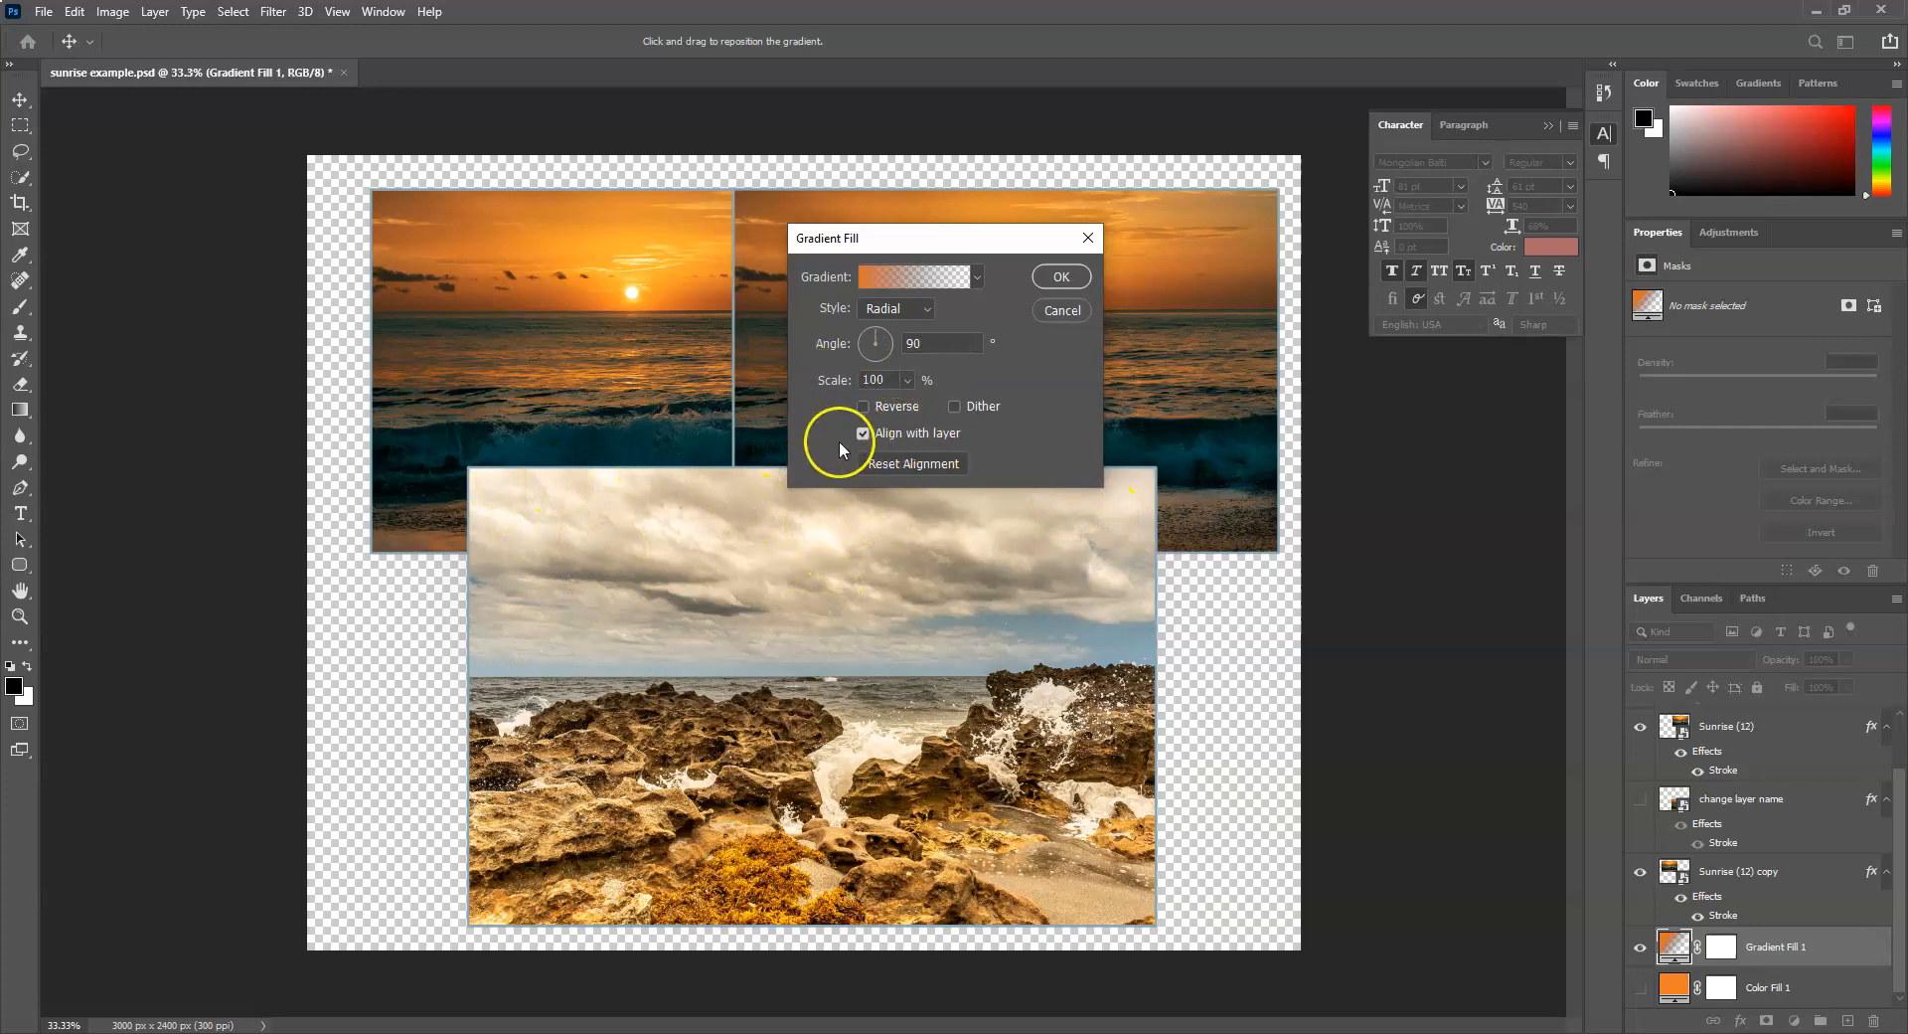
# Enlarge the radial gradient's scale to about 418% and apply the fill.
pyautogui.click(907, 380)
pyautogui.moveTo(906, 406); pyautogui.dragTo(934, 408)
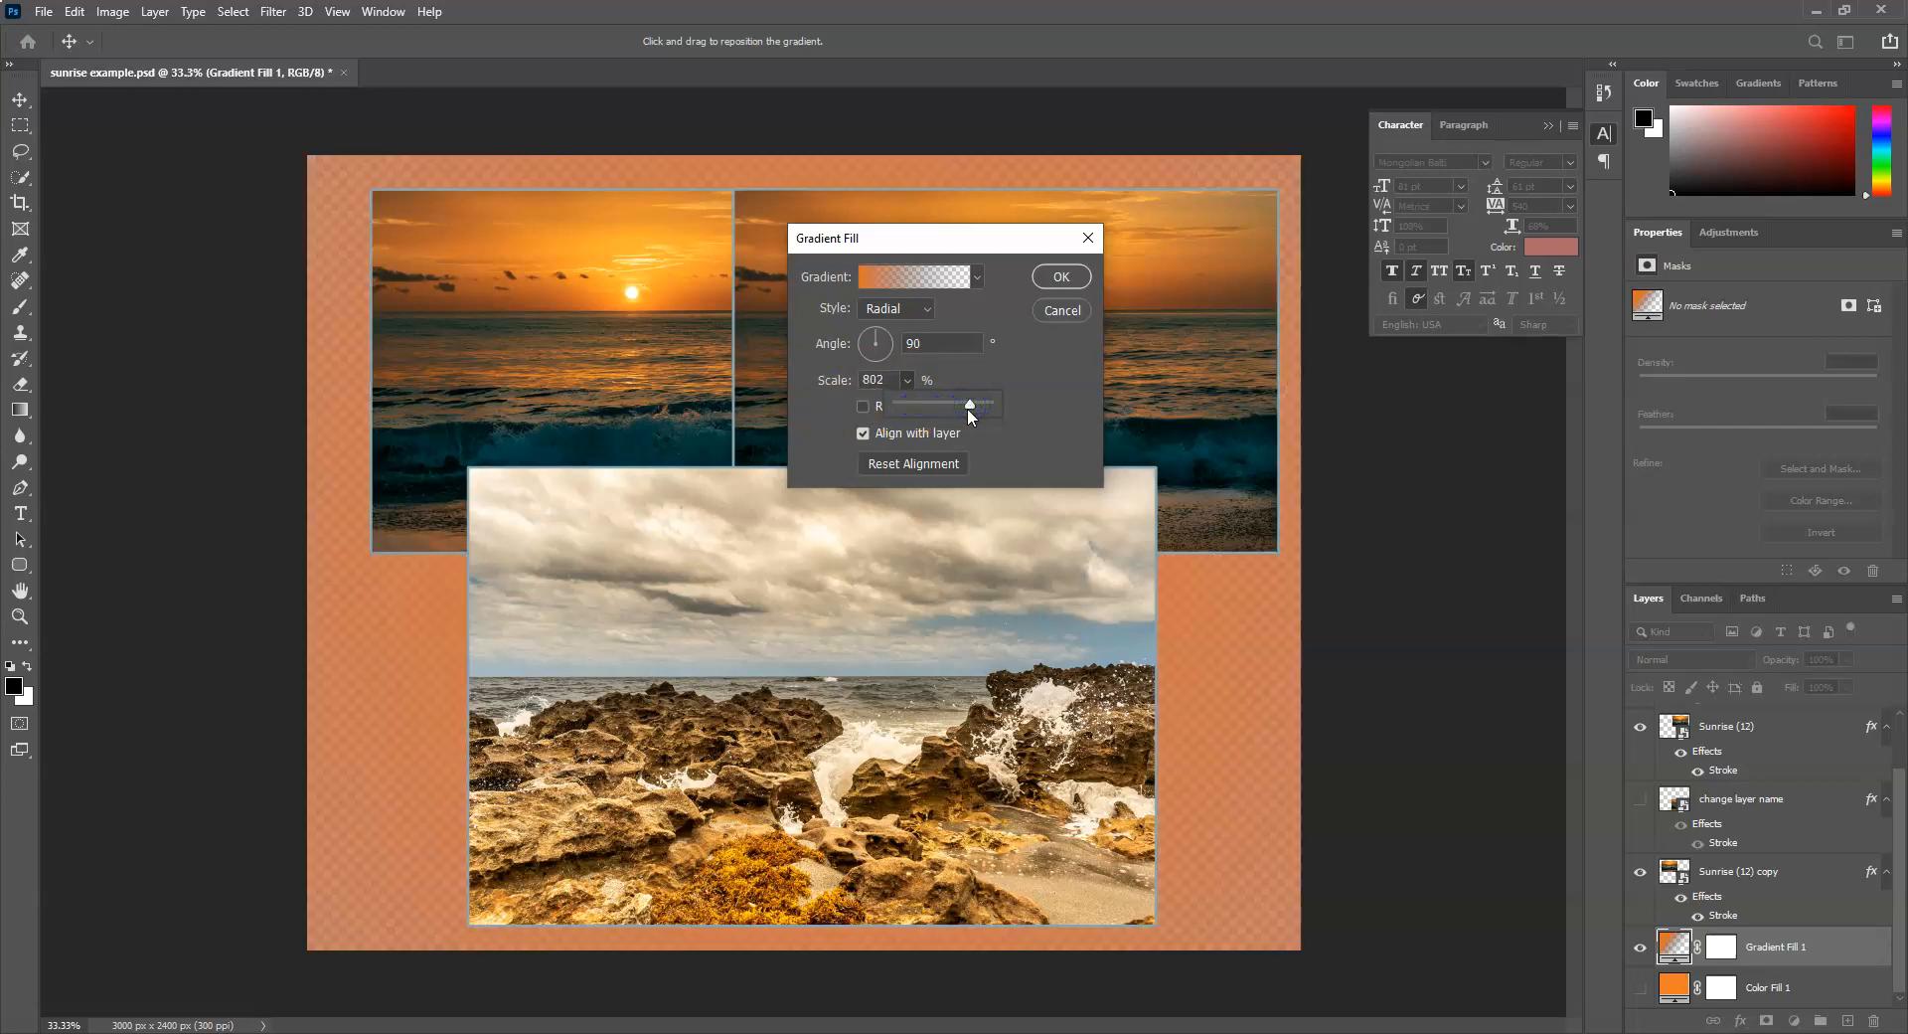
pyautogui.moveTo(970, 407); pyautogui.dragTo(956, 408)
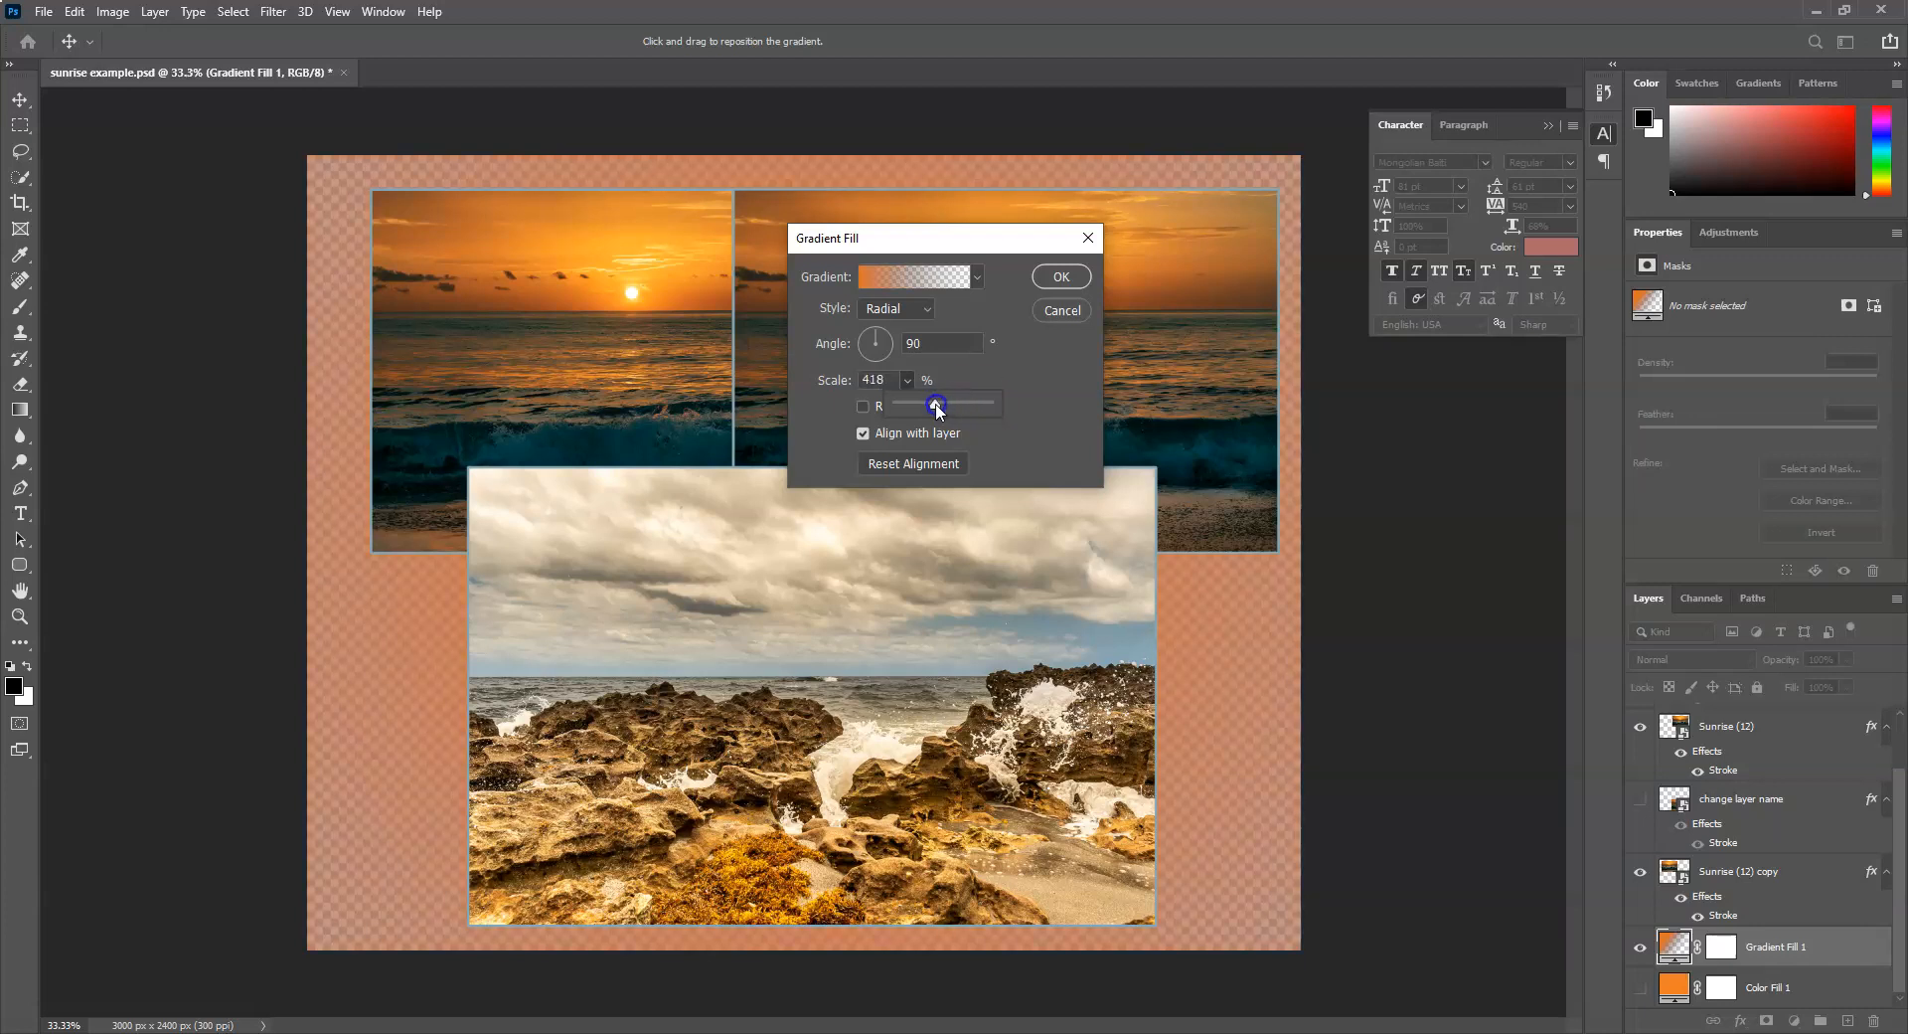
pyautogui.click(1062, 277)
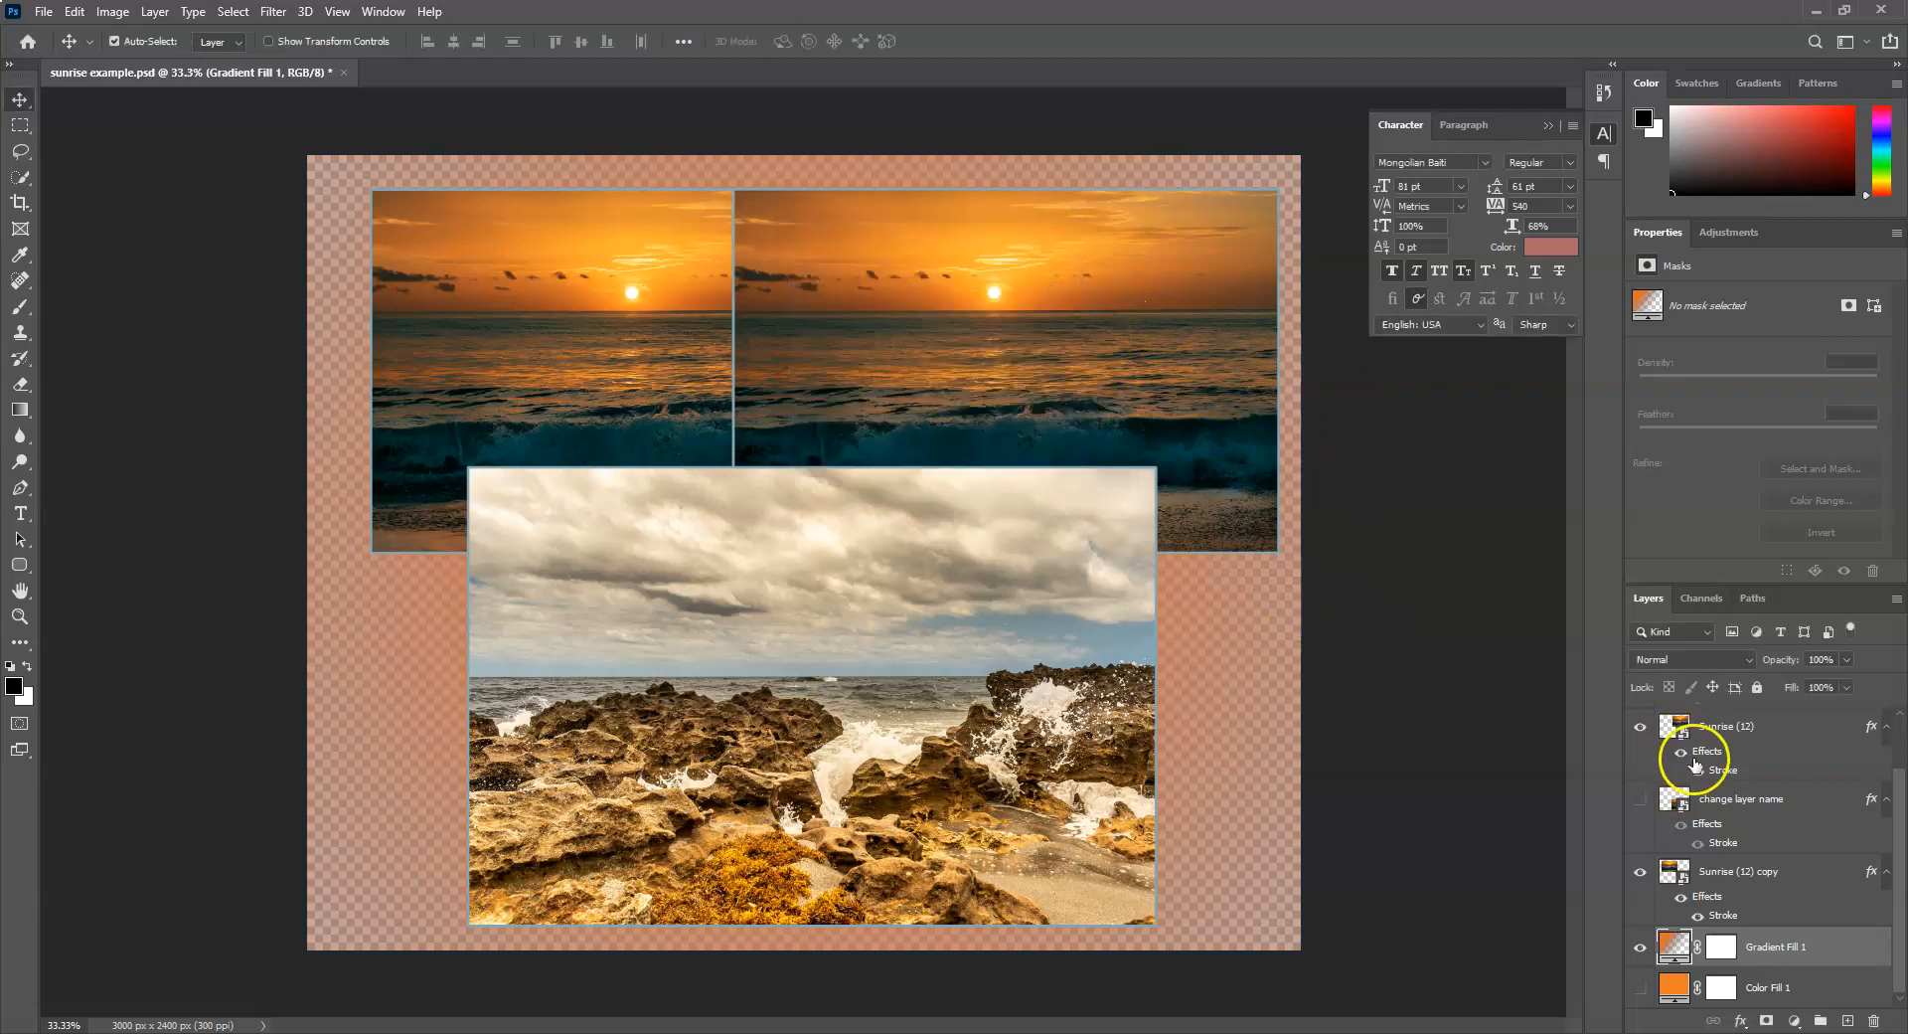
# Hide the photo layers, including Sunrise (12) and Sunrise (12) copy, so only Gradient Fill 1 shows.
pyautogui.scroll(1, 1694, 760)
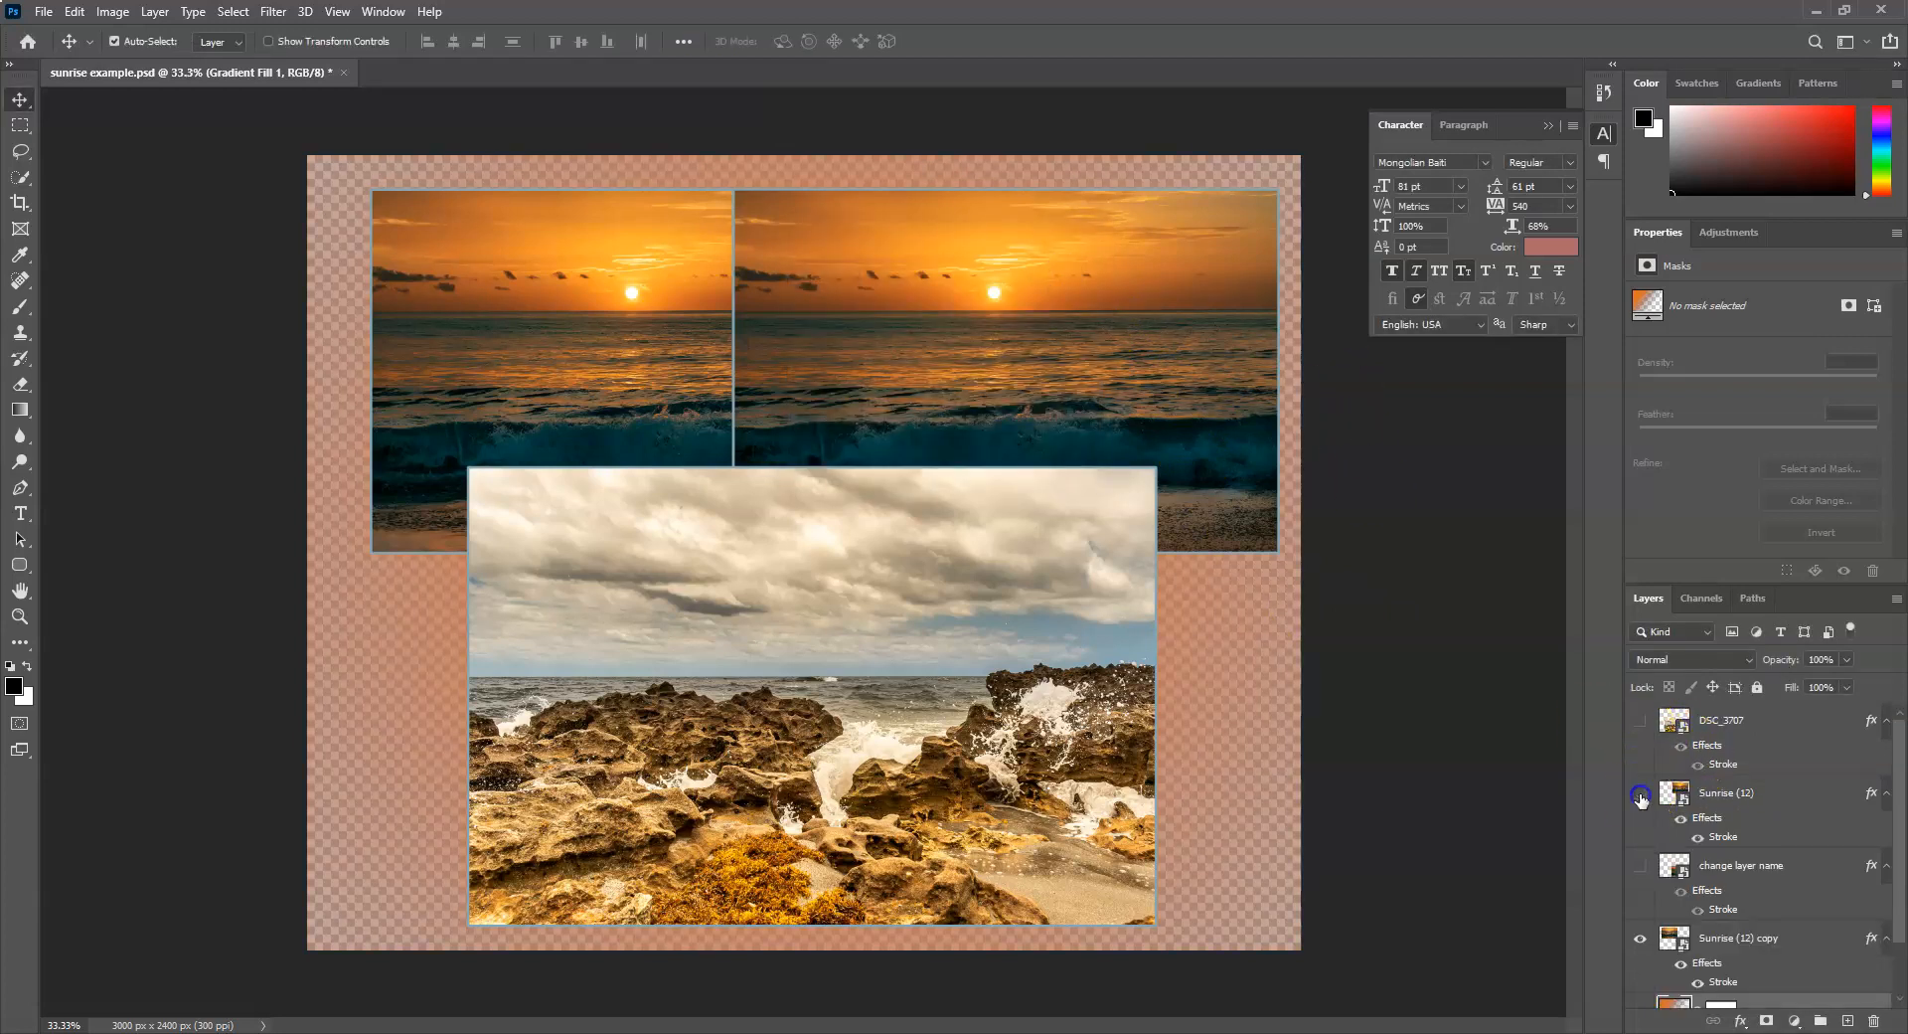
pyautogui.click(1641, 796)
pyautogui.scroll(-1, 1644, 815)
pyautogui.click(1641, 875)
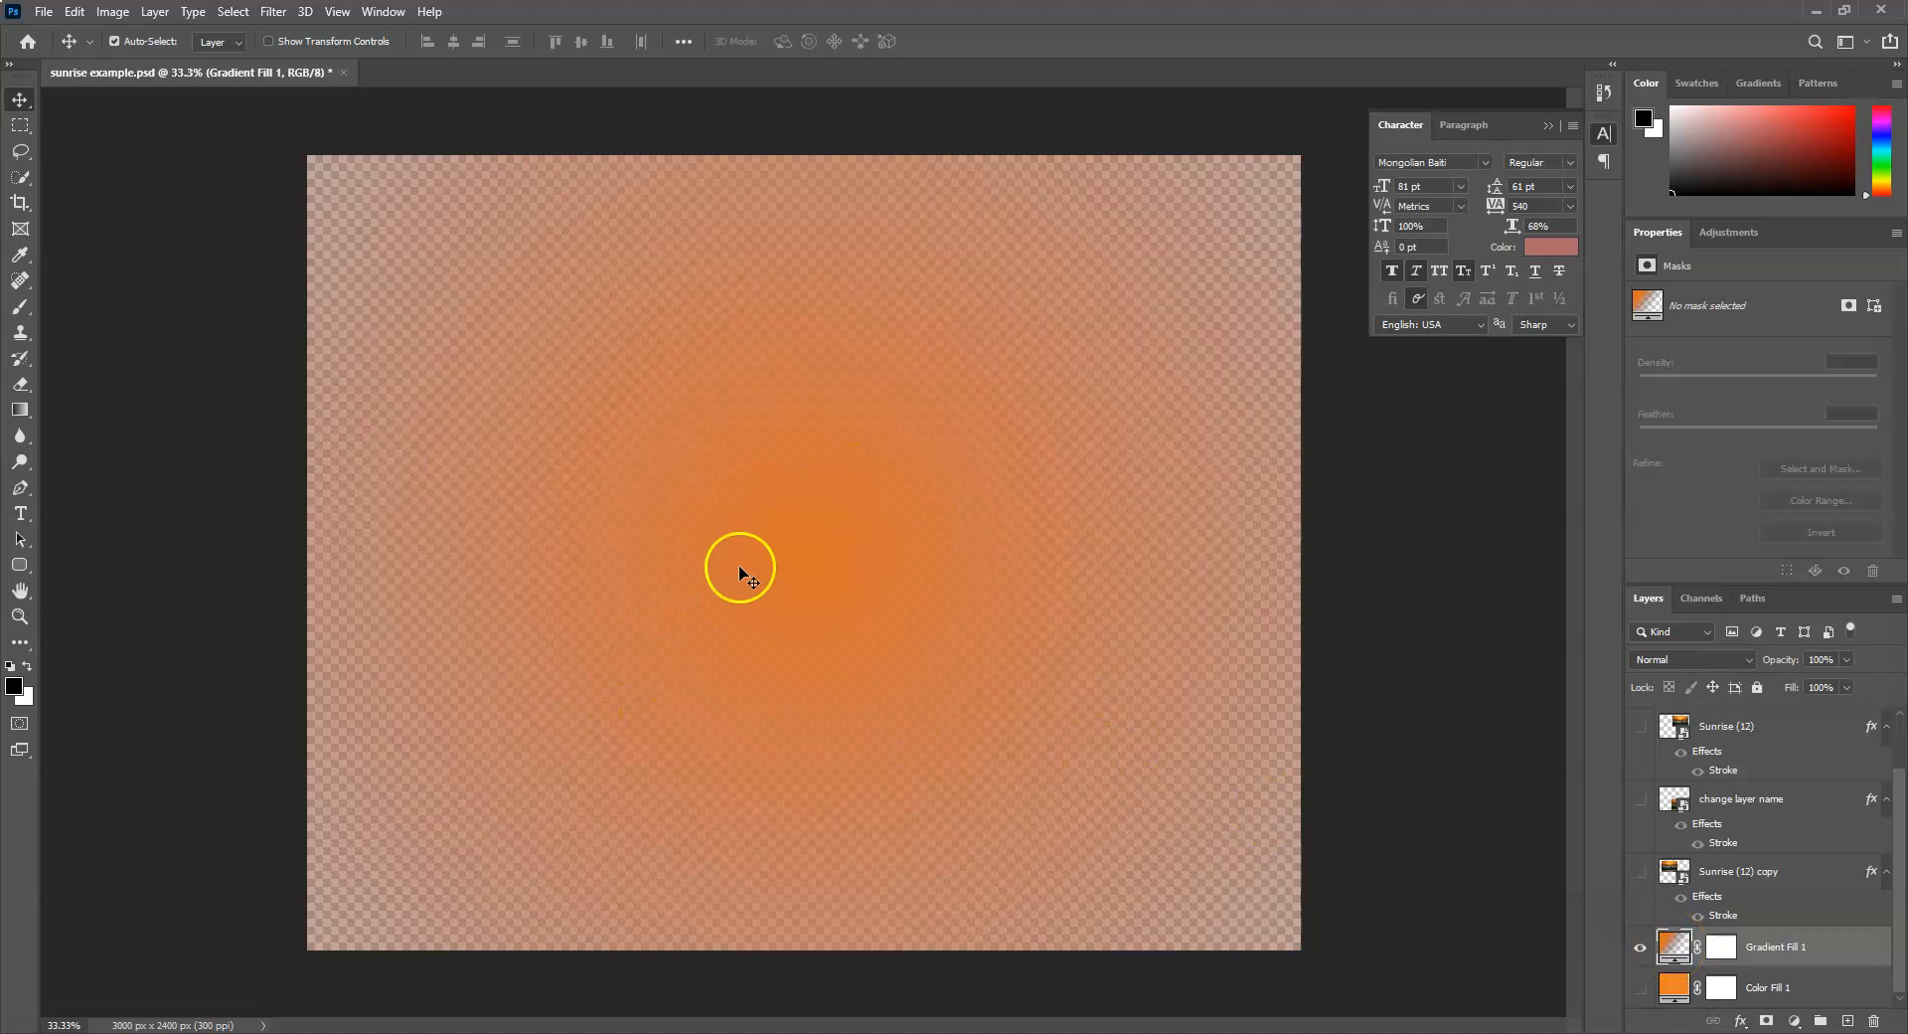
# Reopen the Gradient Fill 1 settings, try scales up to 1000%, and set the scale to 100%.
pyautogui.doubleClick(1673, 944)
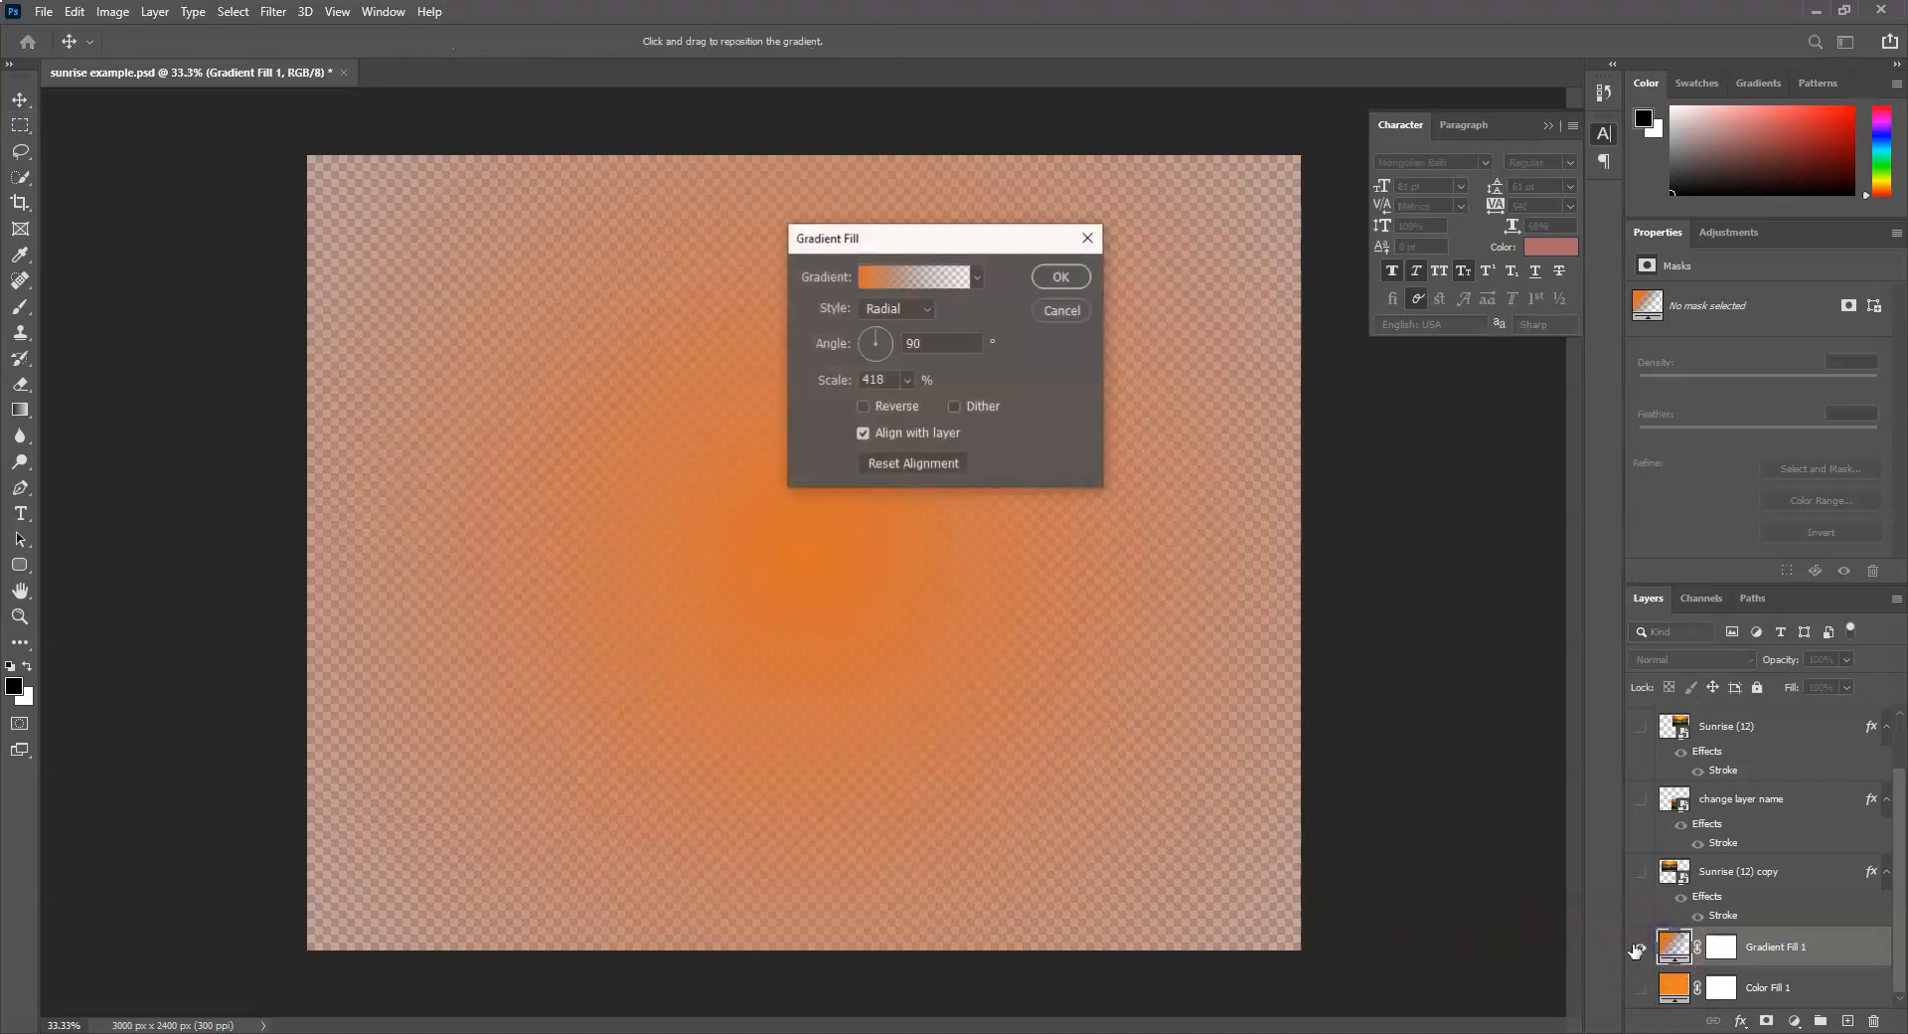
pyautogui.moveTo(954, 241); pyautogui.dragTo(1377, 402)
pyautogui.moveTo(1389, 328); pyautogui.dragTo(1467, 384)
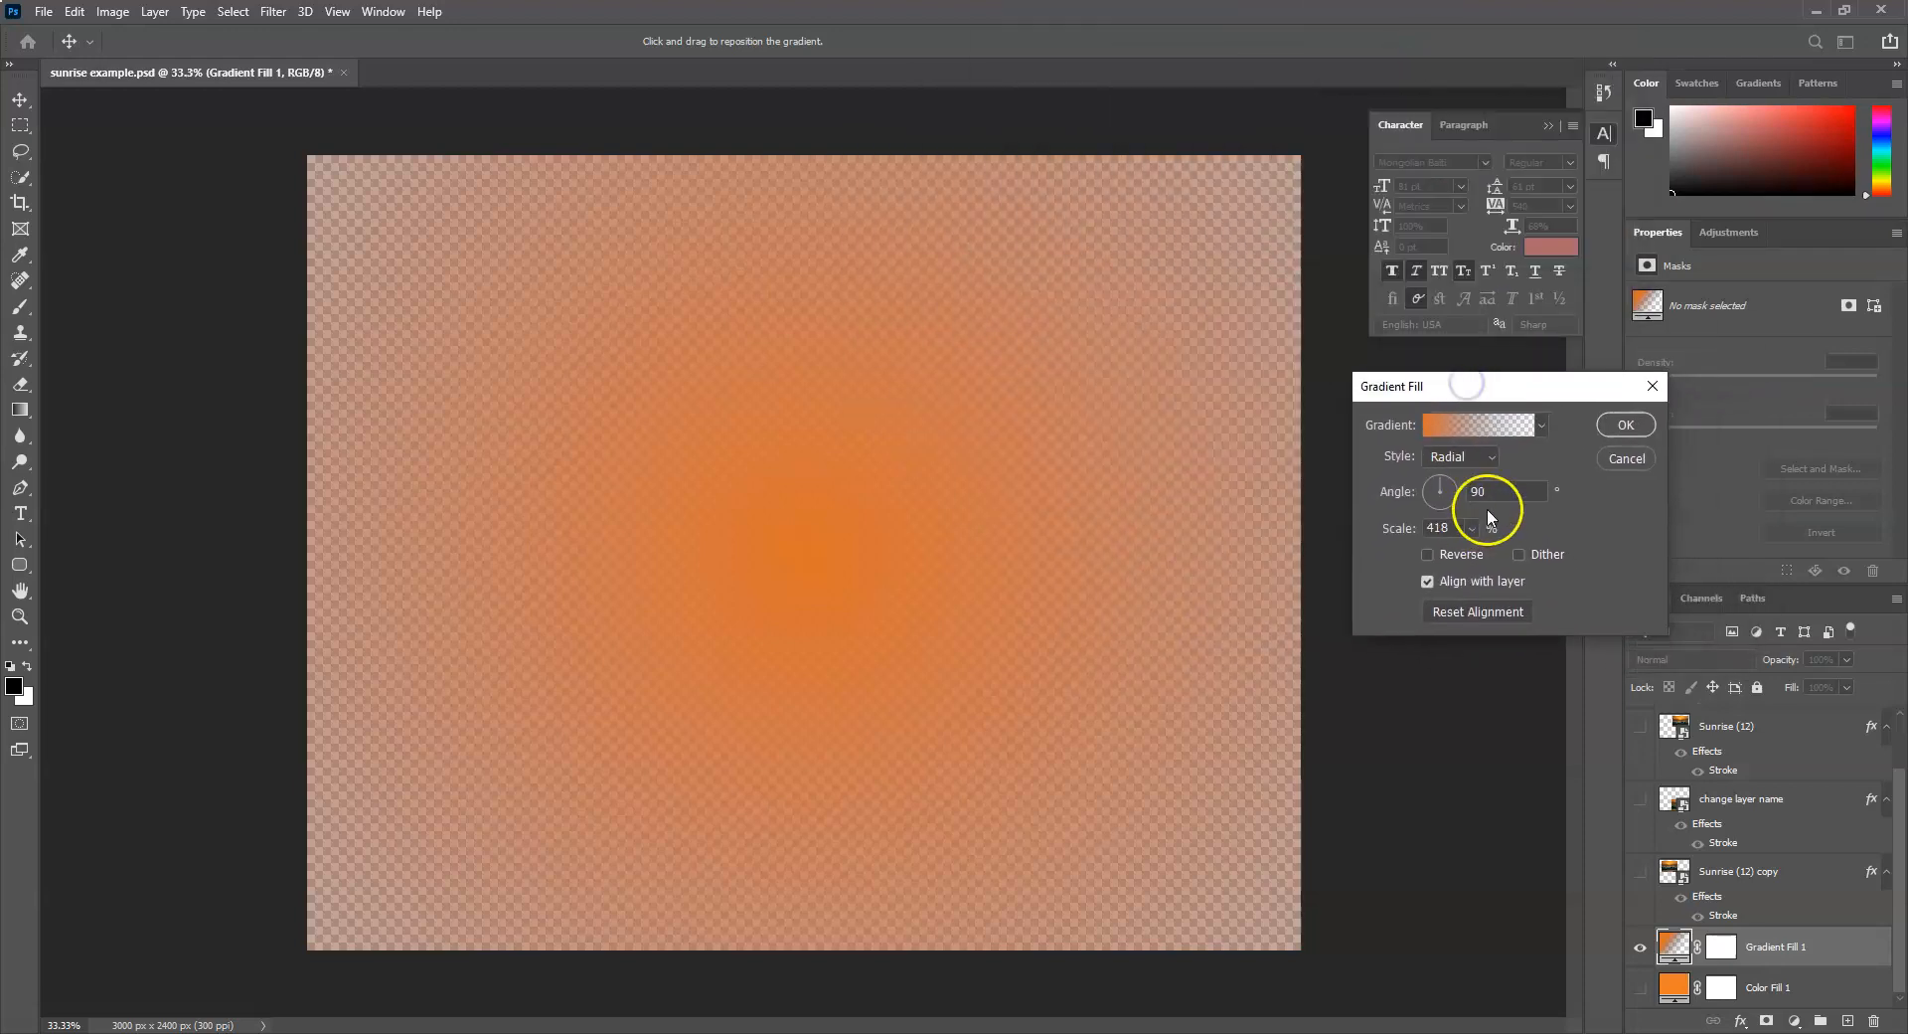
pyautogui.moveTo(1492, 559); pyautogui.dragTo(1500, 565)
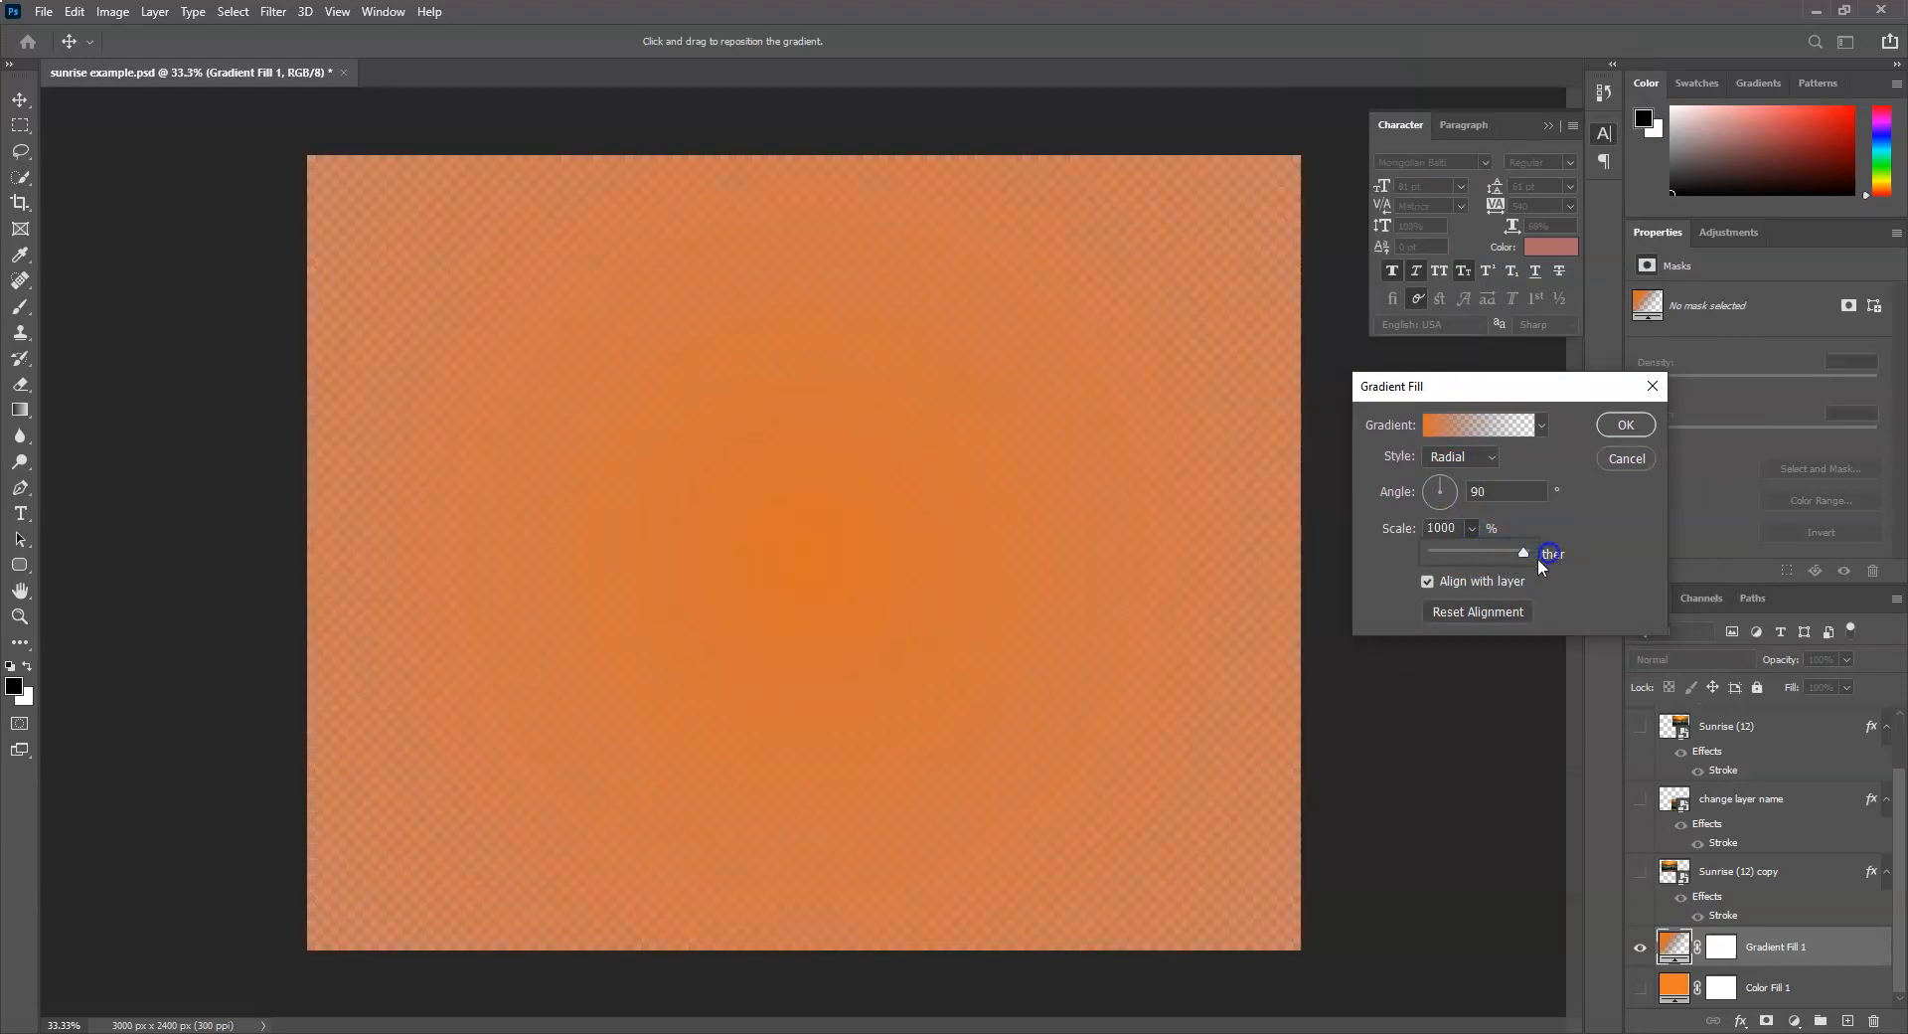
pyautogui.moveTo(1522, 553); pyautogui.dragTo(1468, 559)
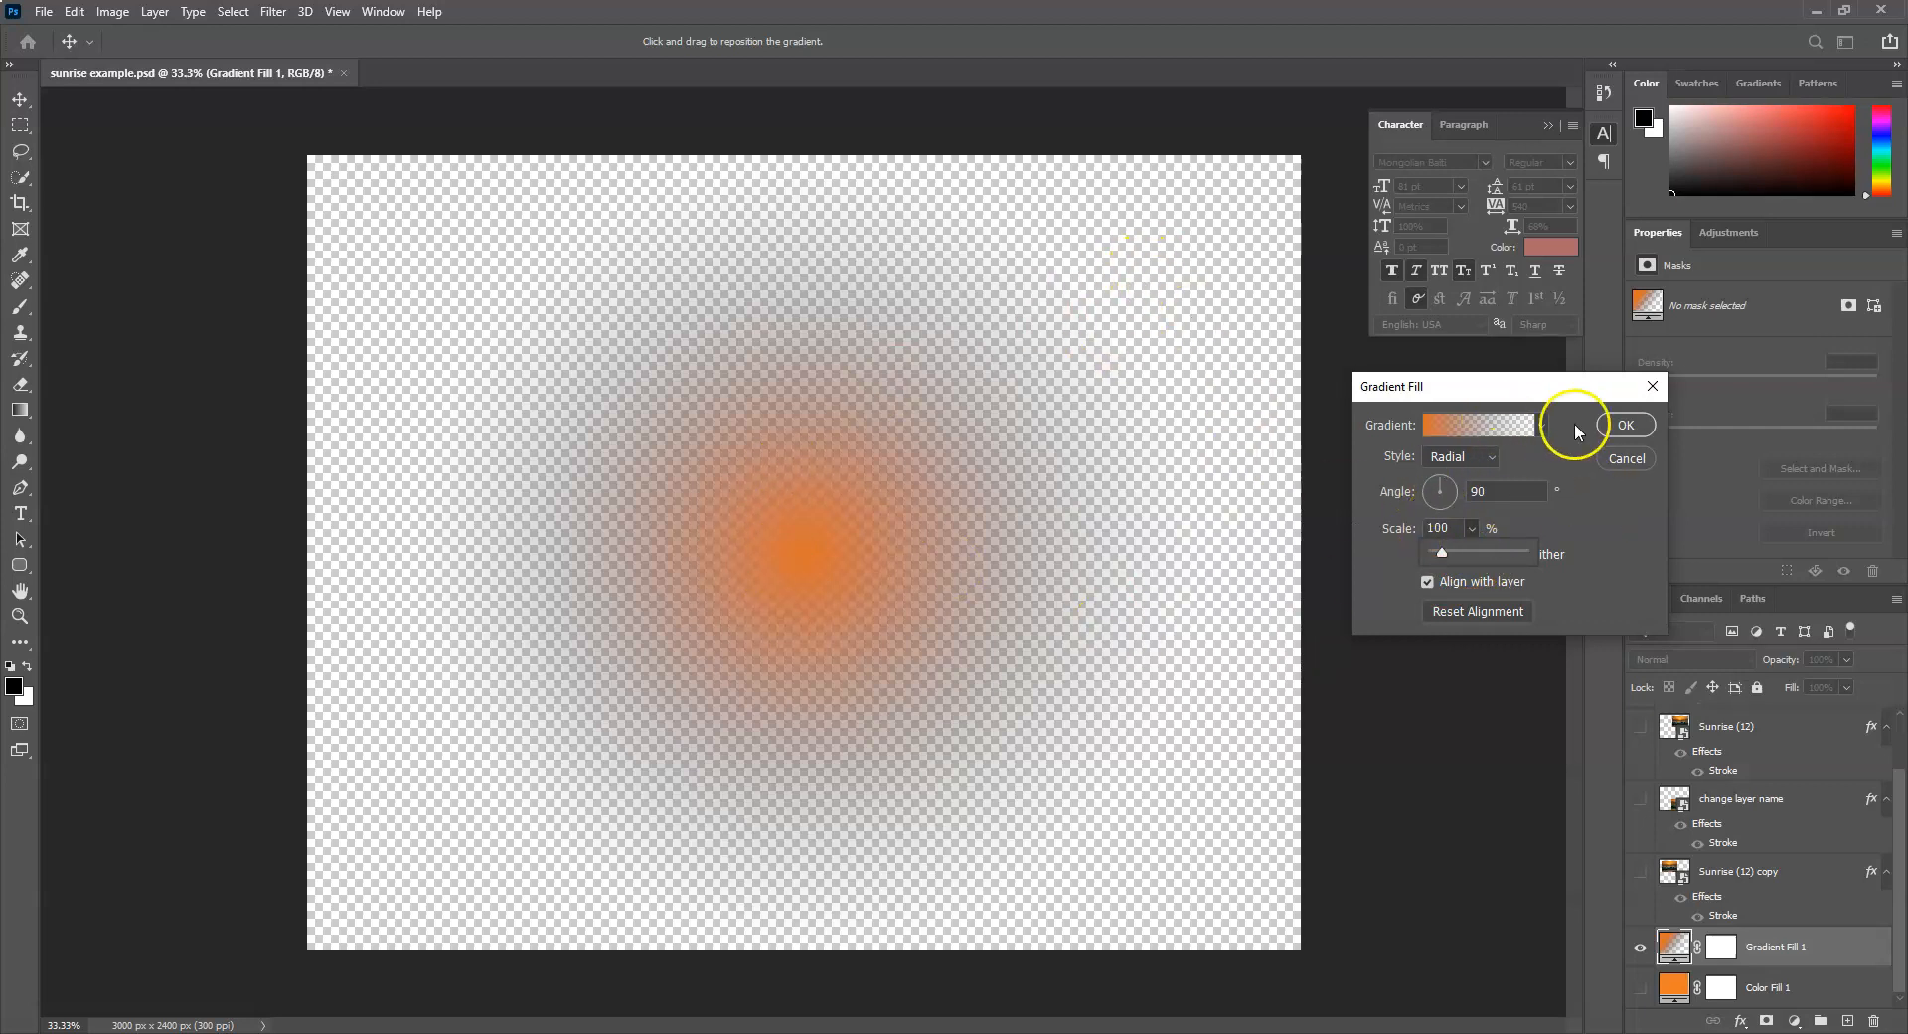
# Recolor the black stop at the gradient's transparent end to red and accept the gradient.
pyautogui.click(1444, 428)
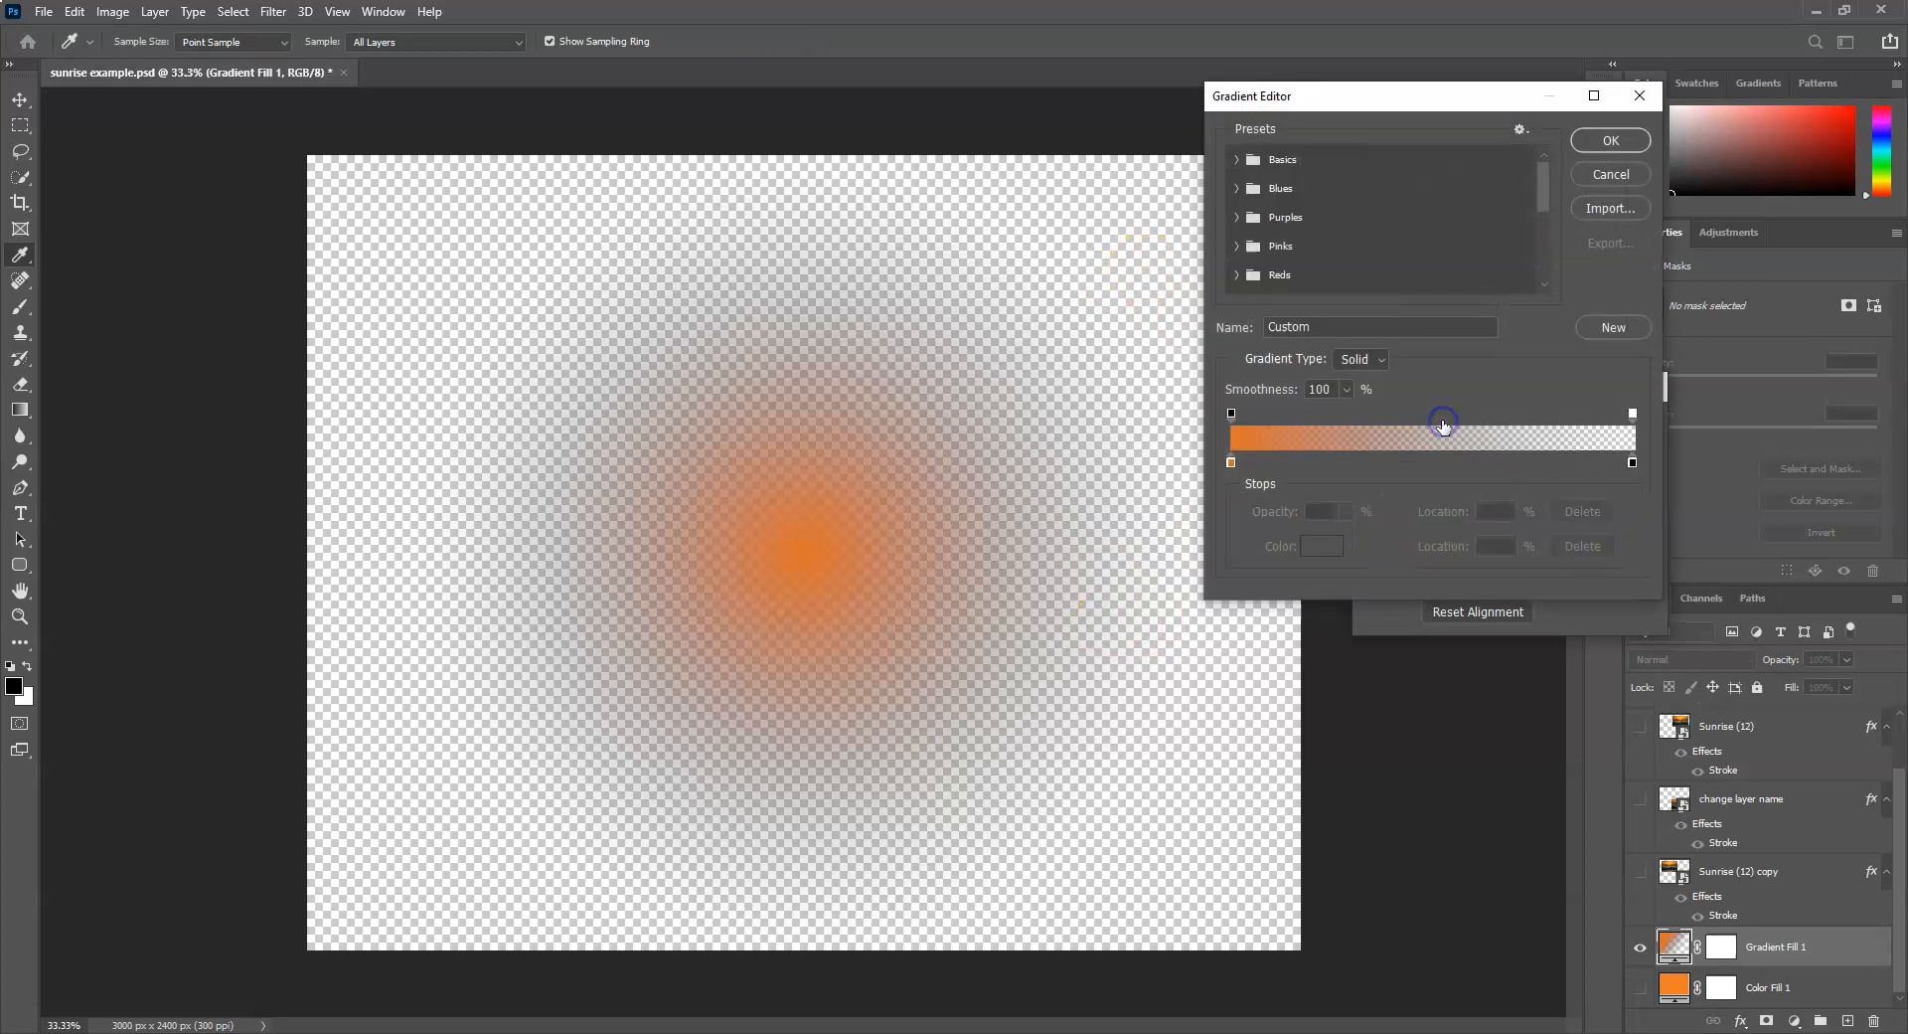
pyautogui.click(1633, 462)
pyautogui.click(1330, 546)
pyautogui.moveTo(1300, 462); pyautogui.dragTo(1360, 234)
pyautogui.click(1556, 222)
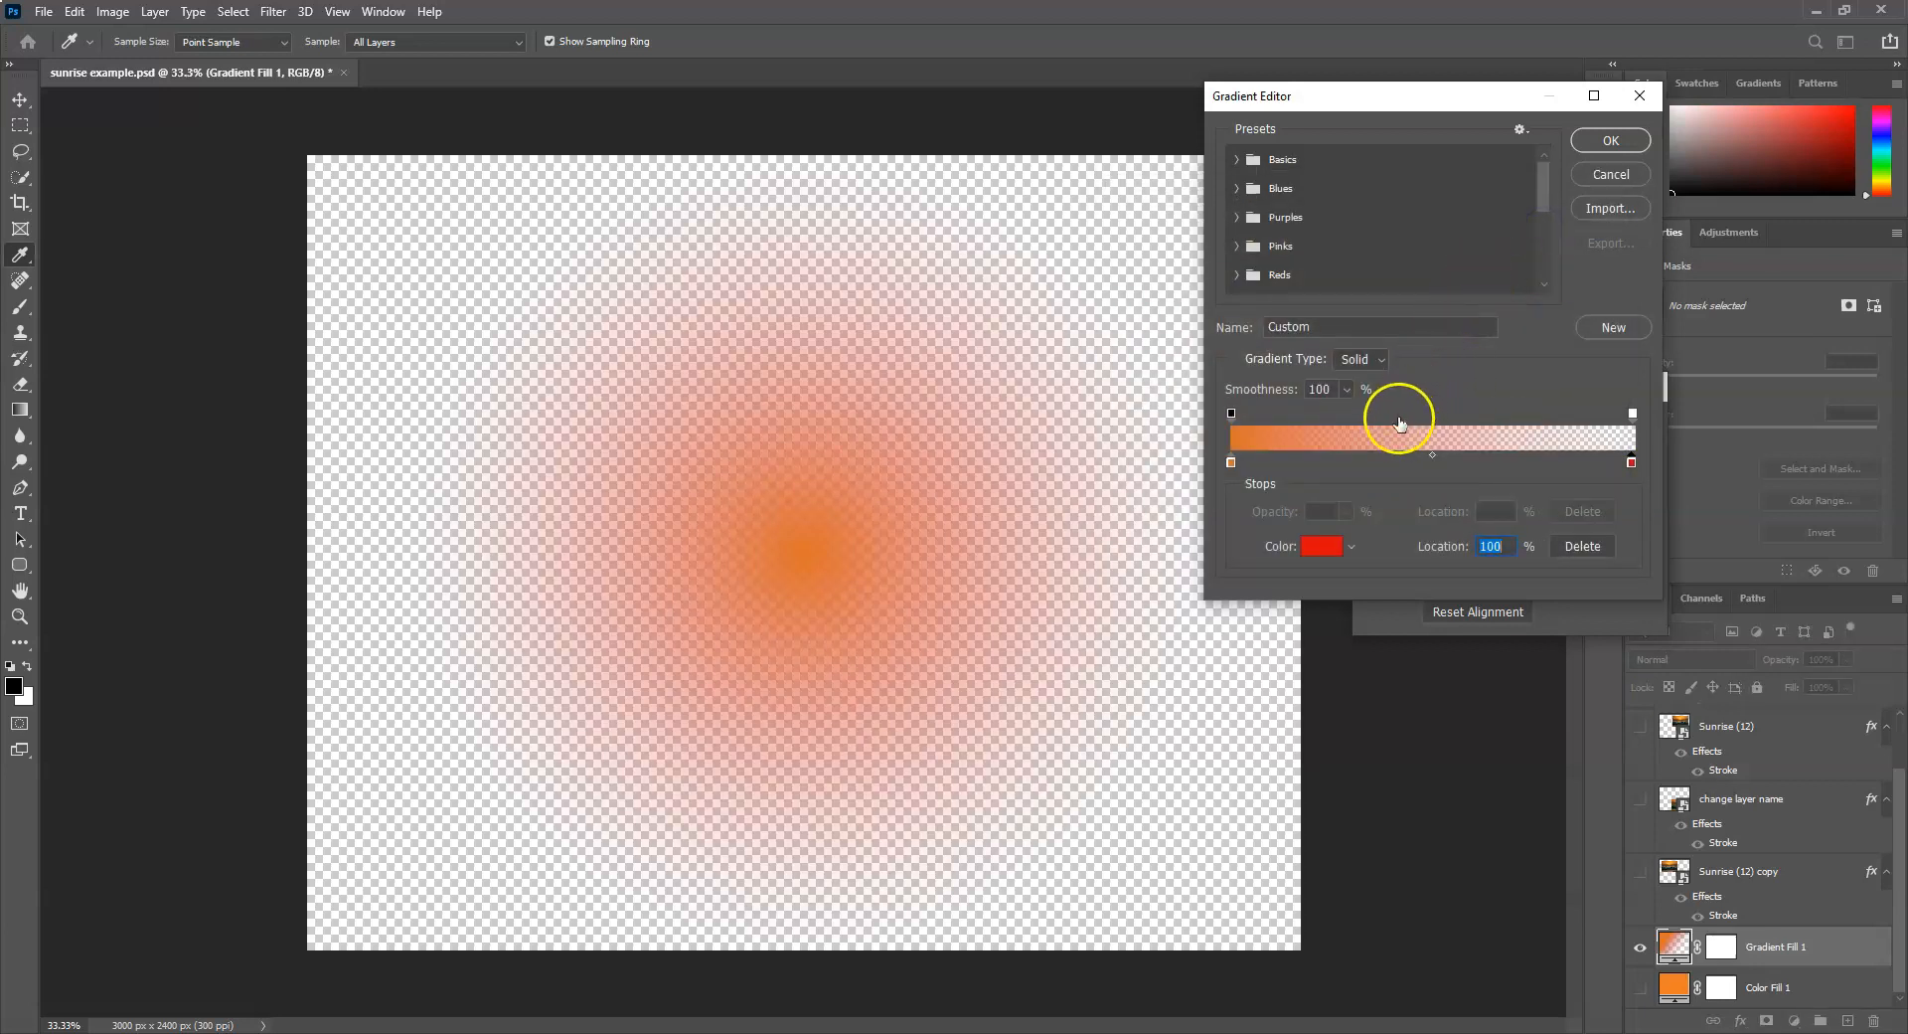
pyautogui.click(1611, 140)
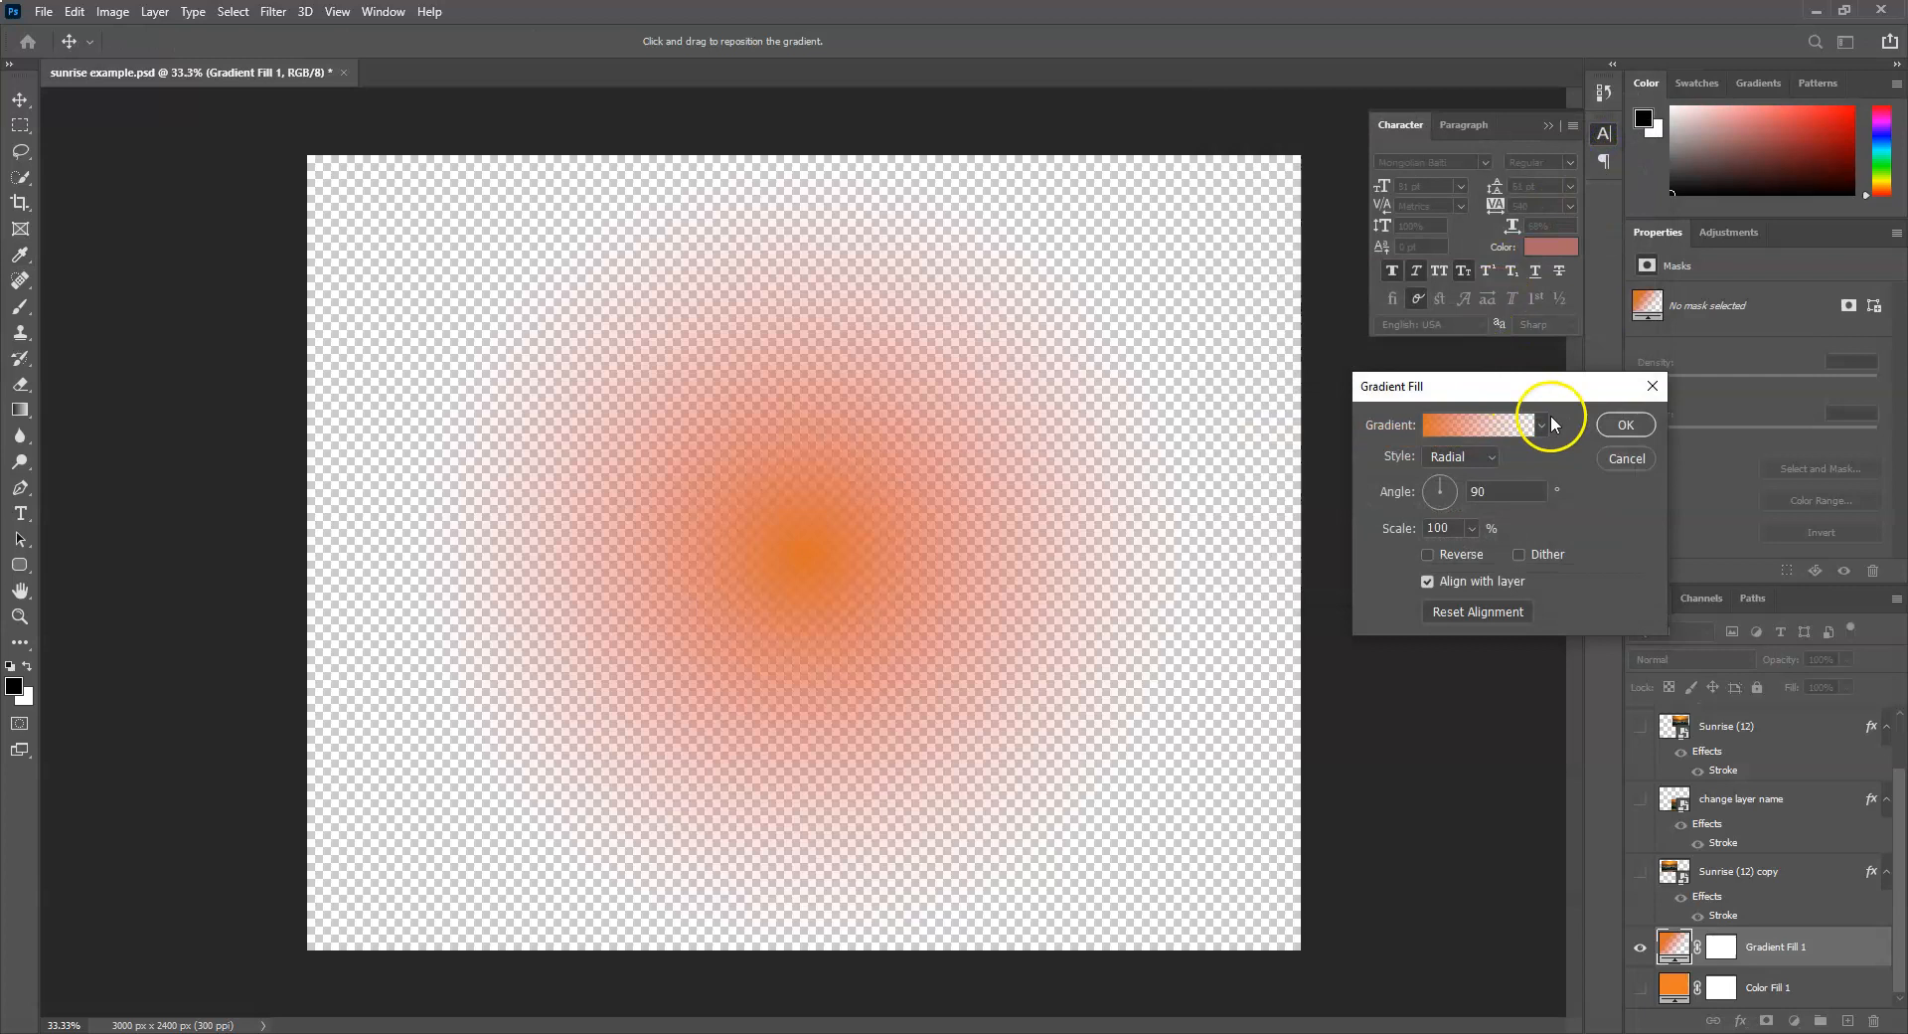
# Replace the gradient with the black-to-white Basics preset and recolor its black stop to bright yellow-orange.
pyautogui.click(1476, 424)
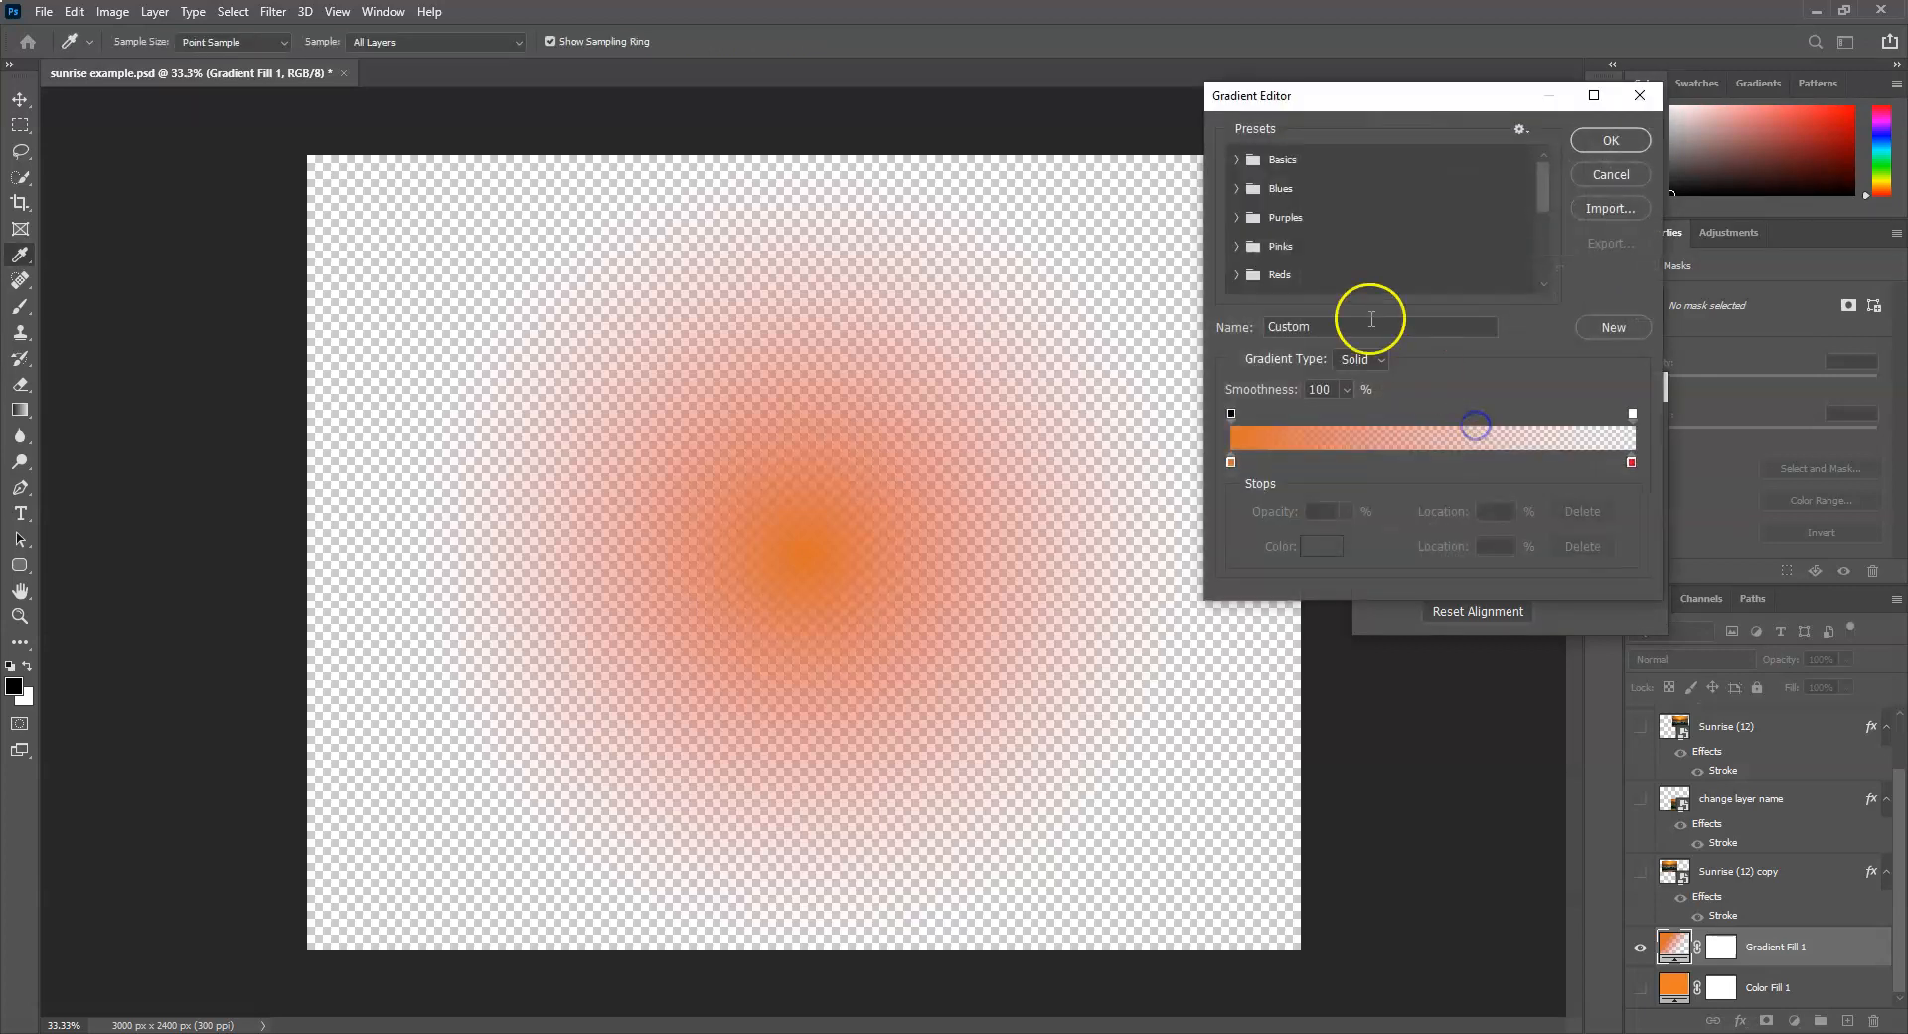
pyautogui.click(1237, 160)
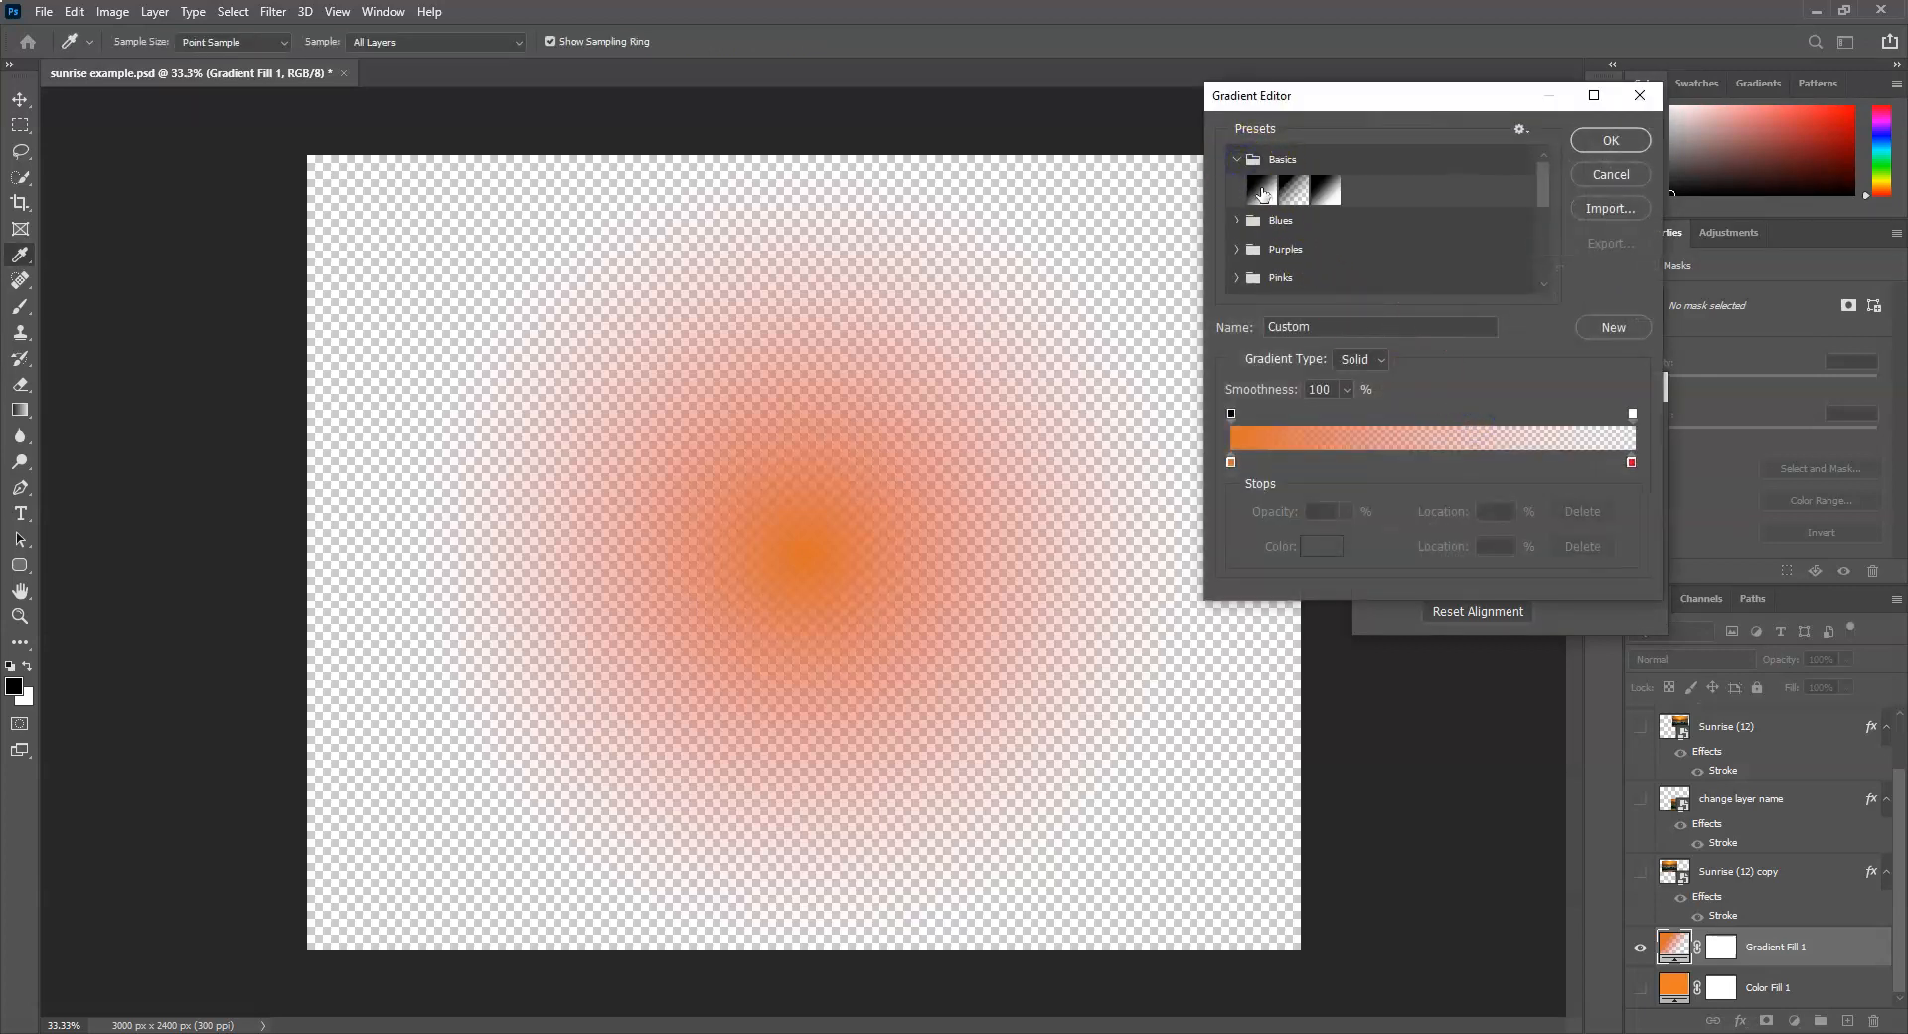
pyautogui.click(1262, 191)
pyautogui.click(1231, 460)
pyautogui.click(1324, 545)
pyautogui.click(1386, 434)
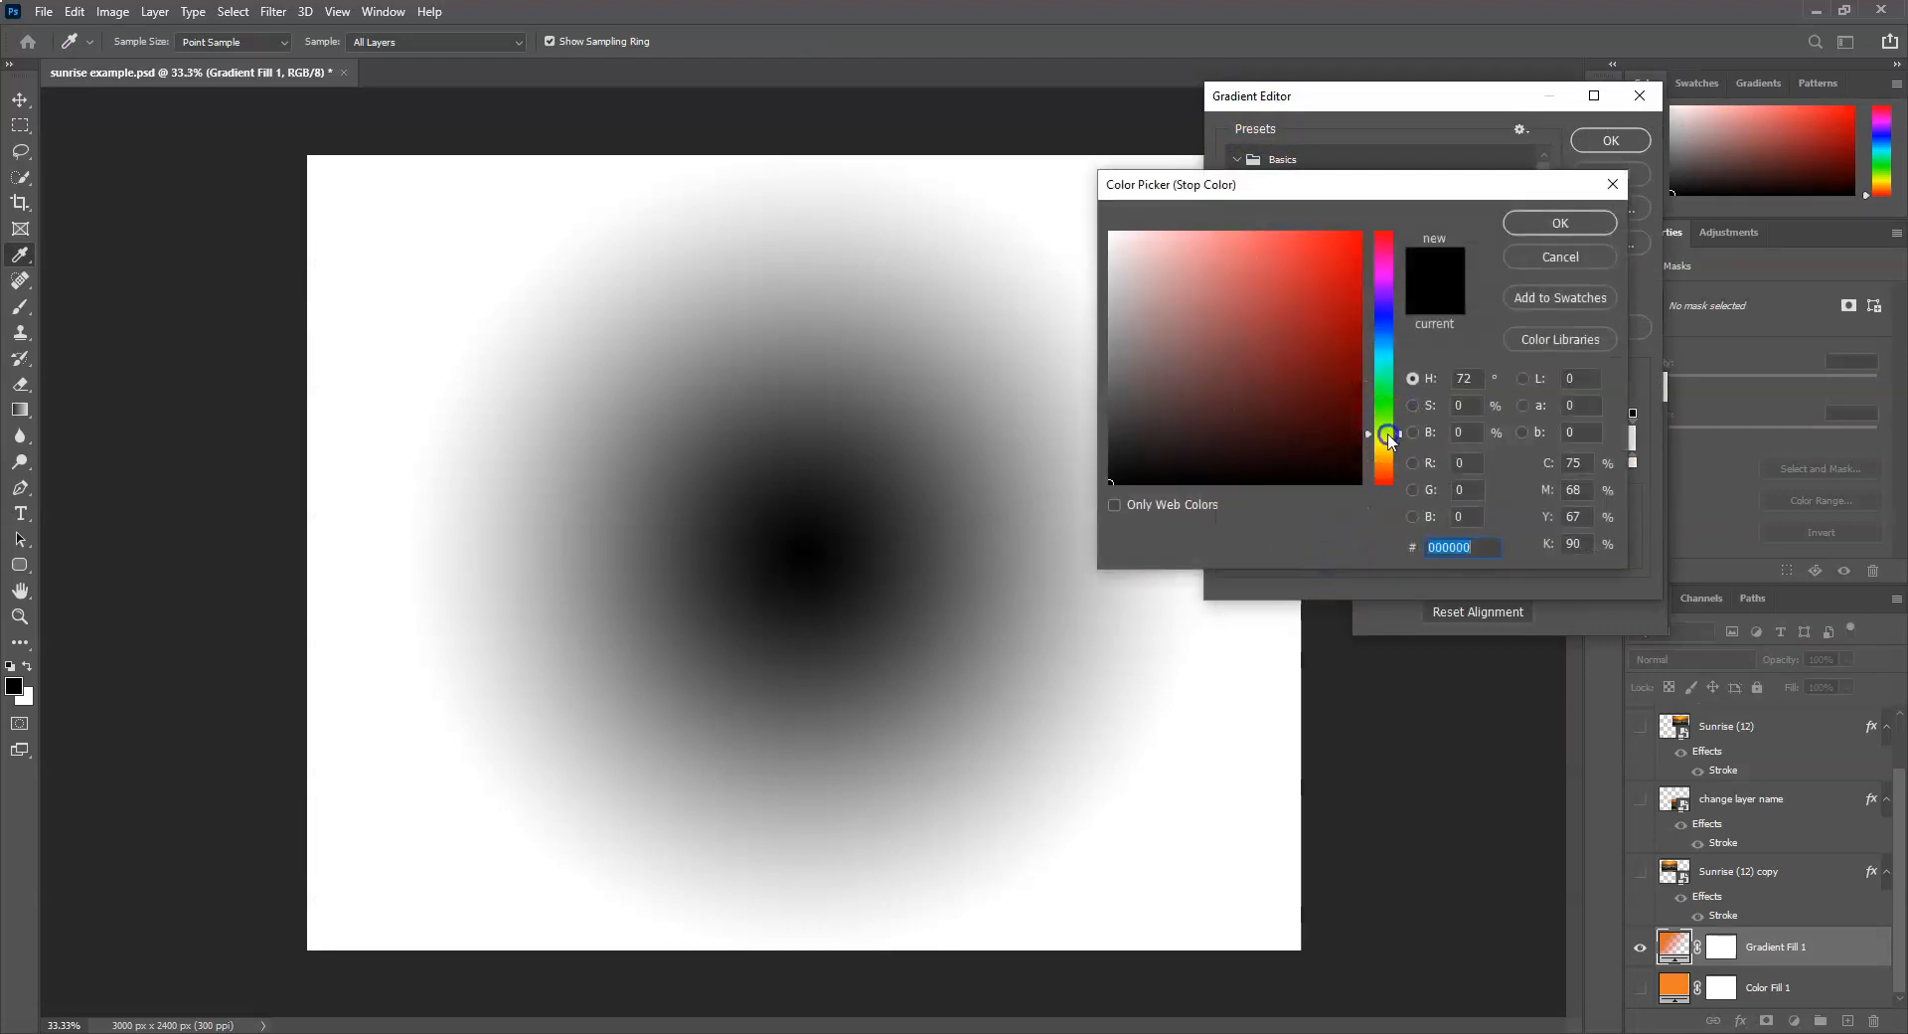
pyautogui.moveTo(1387, 435); pyautogui.dragTo(1389, 456)
pyautogui.click(1355, 239)
pyautogui.click(1534, 218)
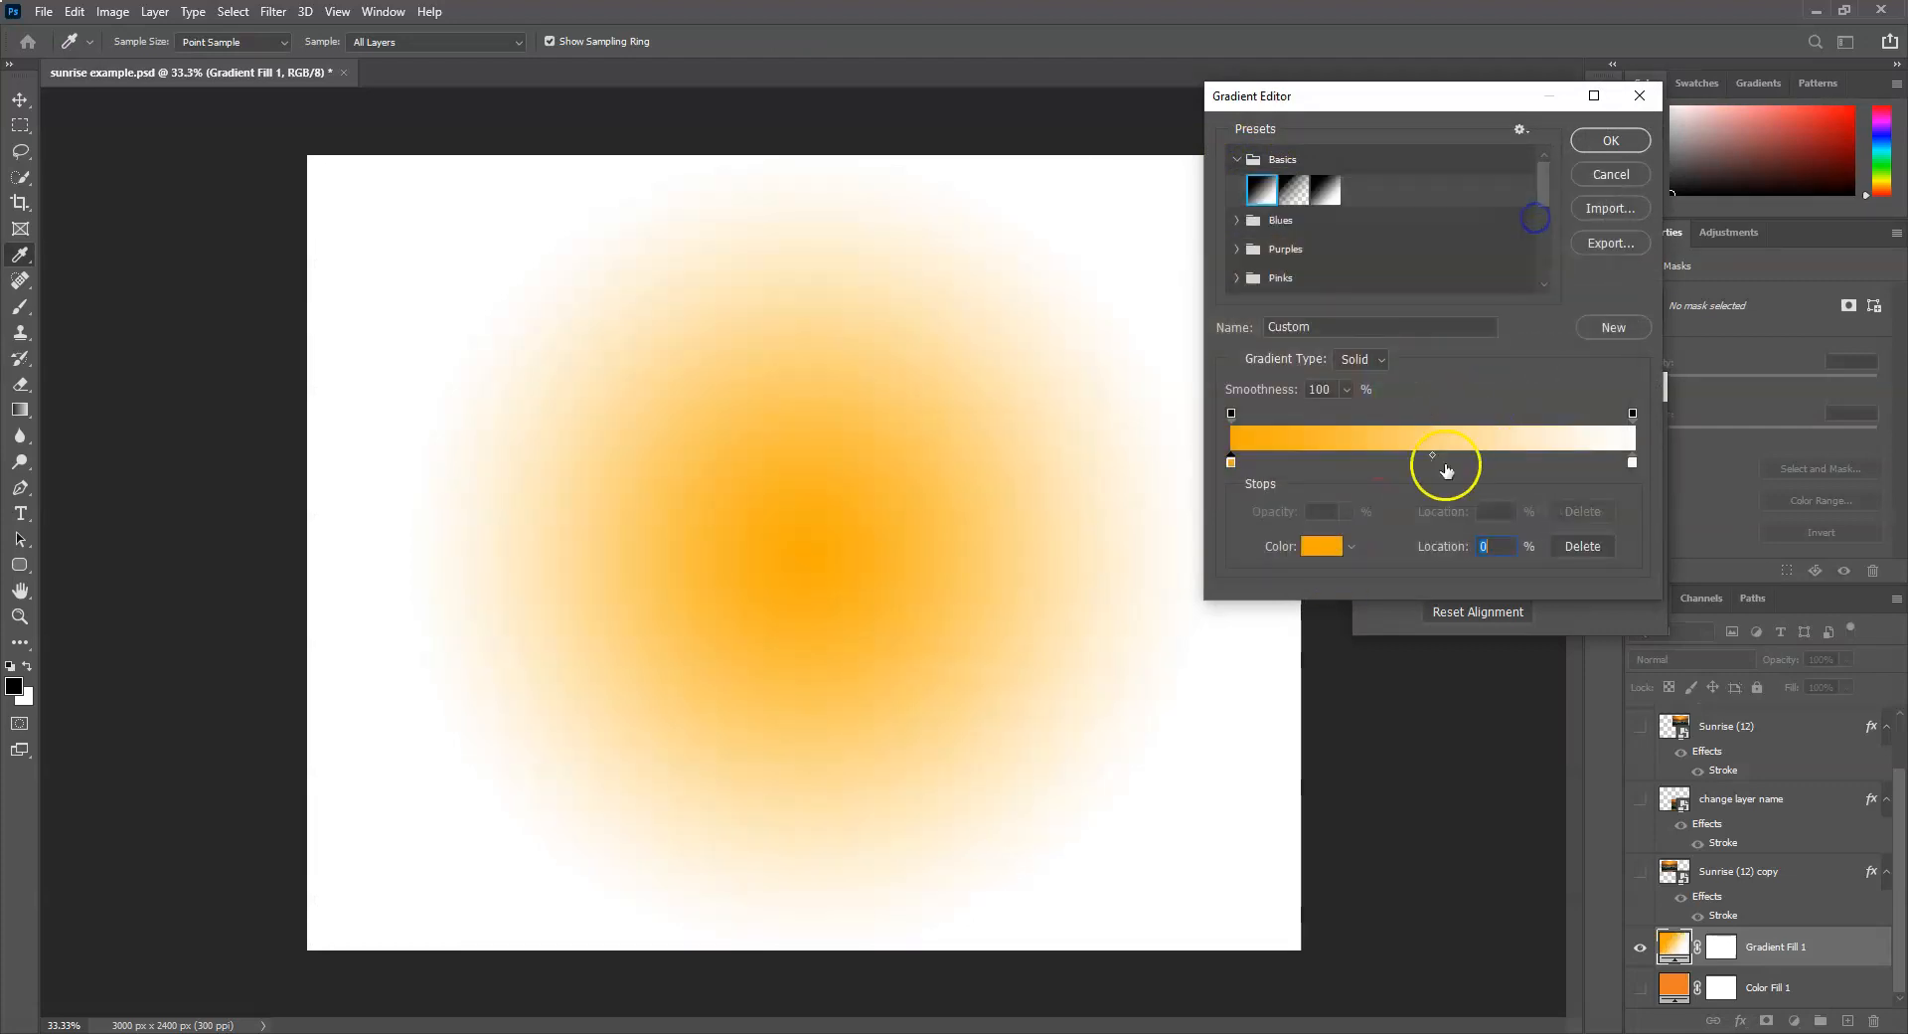
# Recolor the gradient's white end stop to pure red ff0000, at location 98%.
pyautogui.click(1632, 463)
pyautogui.click(1323, 546)
pyautogui.click(1361, 233)
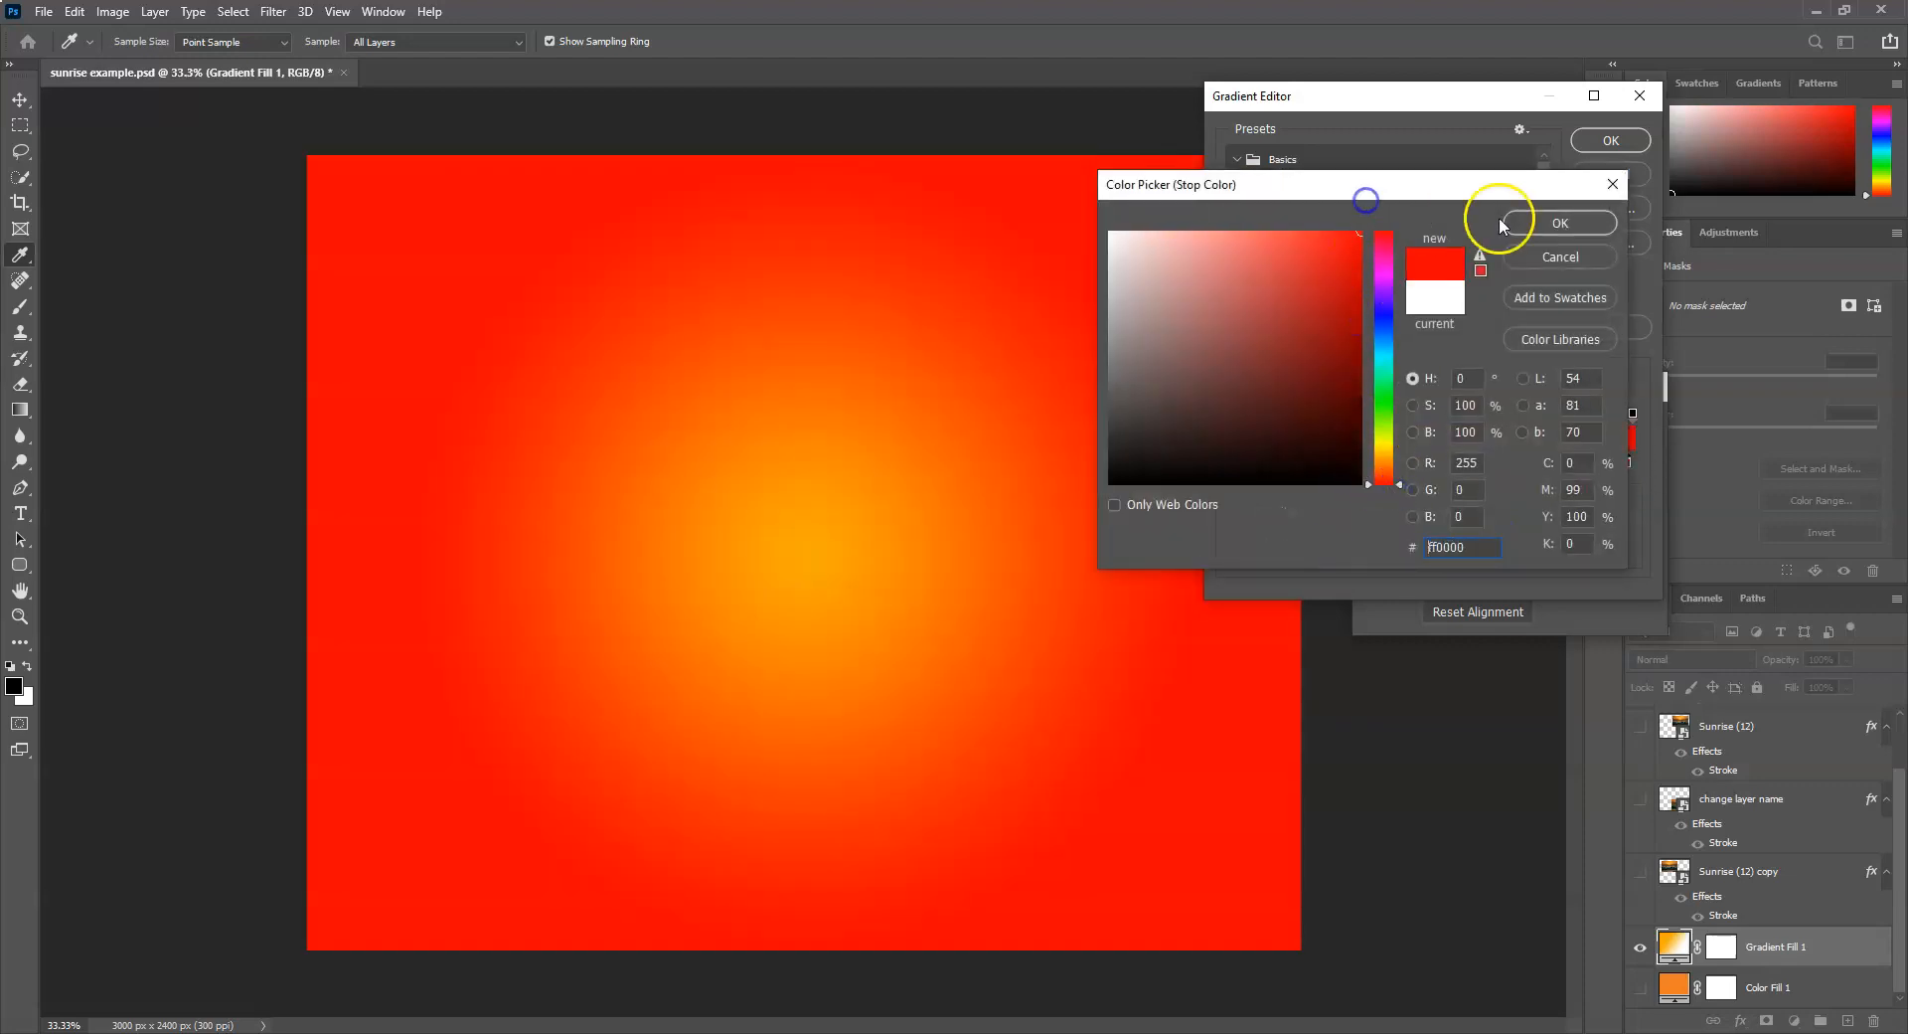
pyautogui.click(1539, 223)
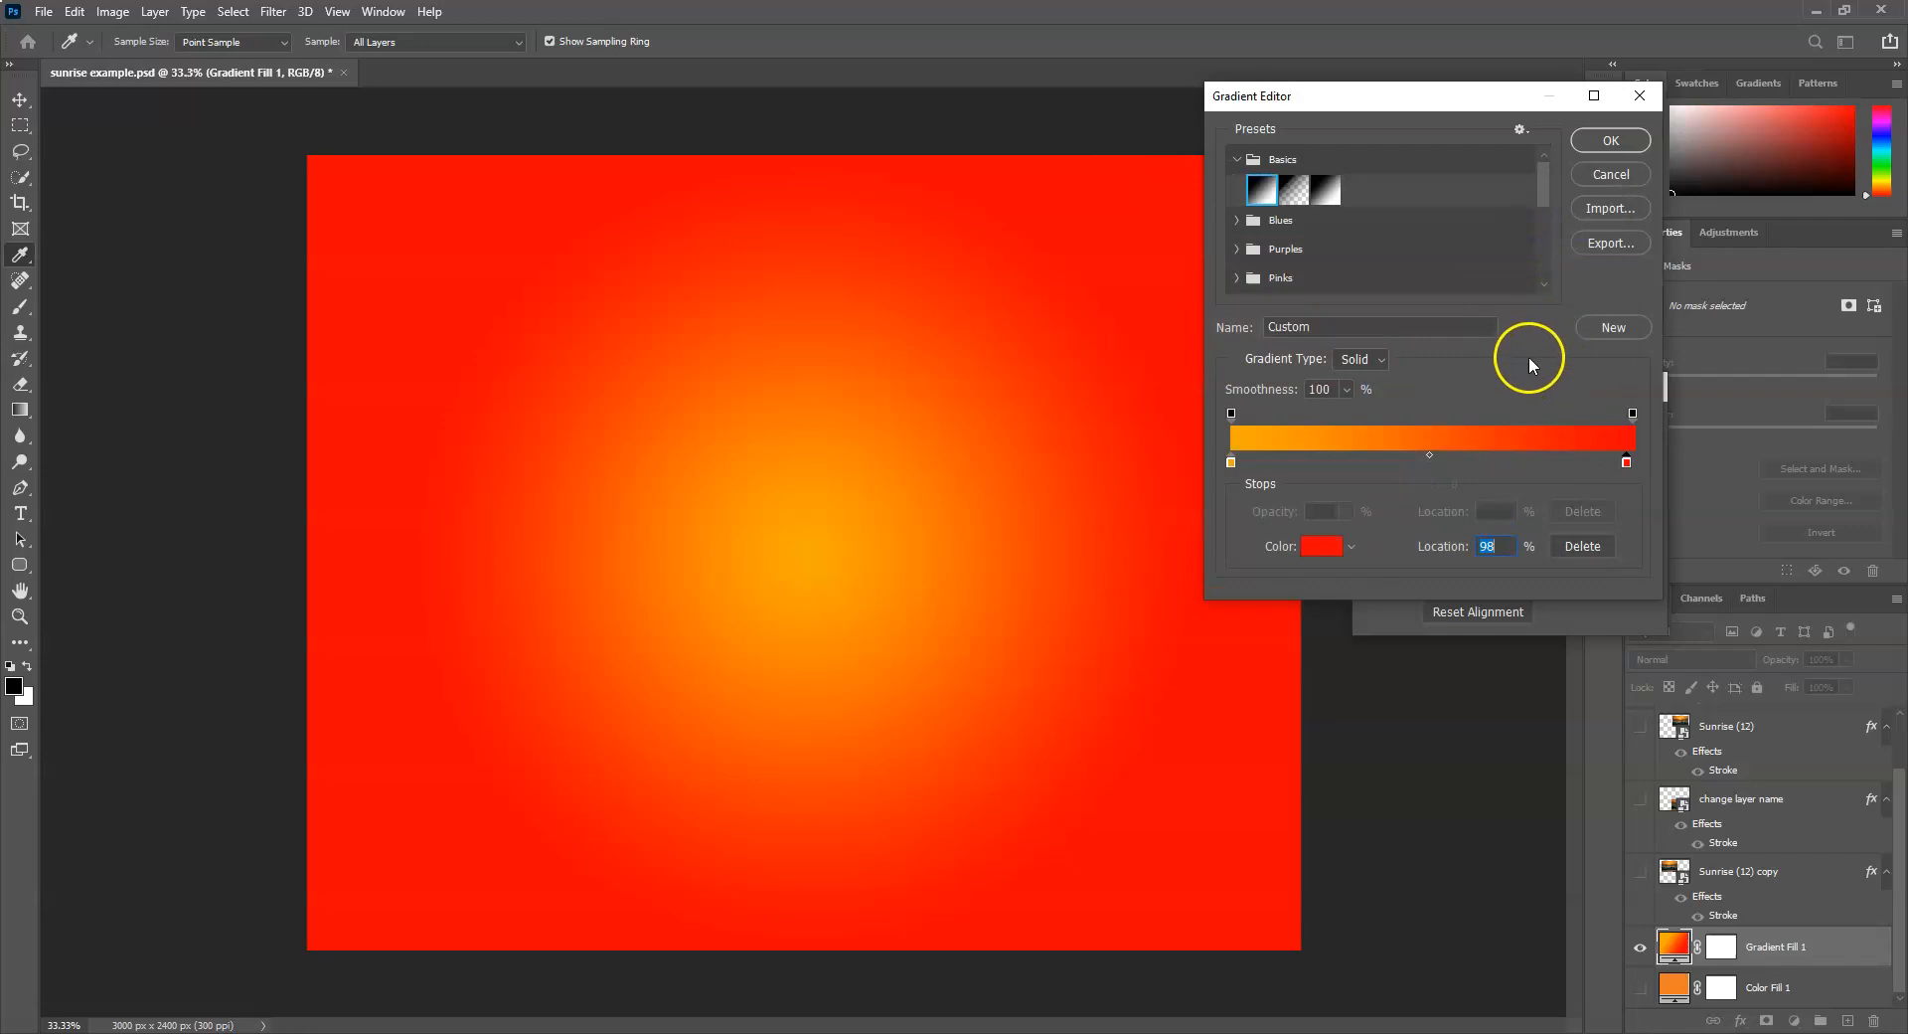
# Try lower smoothness values for the gradient before restoring 100%.
pyautogui.click(1347, 390)
pyautogui.moveTo(1346, 416); pyautogui.dragTo(1258, 427)
pyautogui.moveTo(801, 555); pyautogui.dragTo(812, 593)
pyautogui.moveTo(1255, 415); pyautogui.dragTo(1340, 409)
# Add a color stop at 46% on the gradient and make it white ffffff.
pyautogui.moveTo(1431, 459)
pyautogui.mouseDown()
pyautogui.moveTo(1386, 458)
pyautogui.moveTo(1450, 452)
pyautogui.moveTo(1425, 457)
pyautogui.mouseUp()
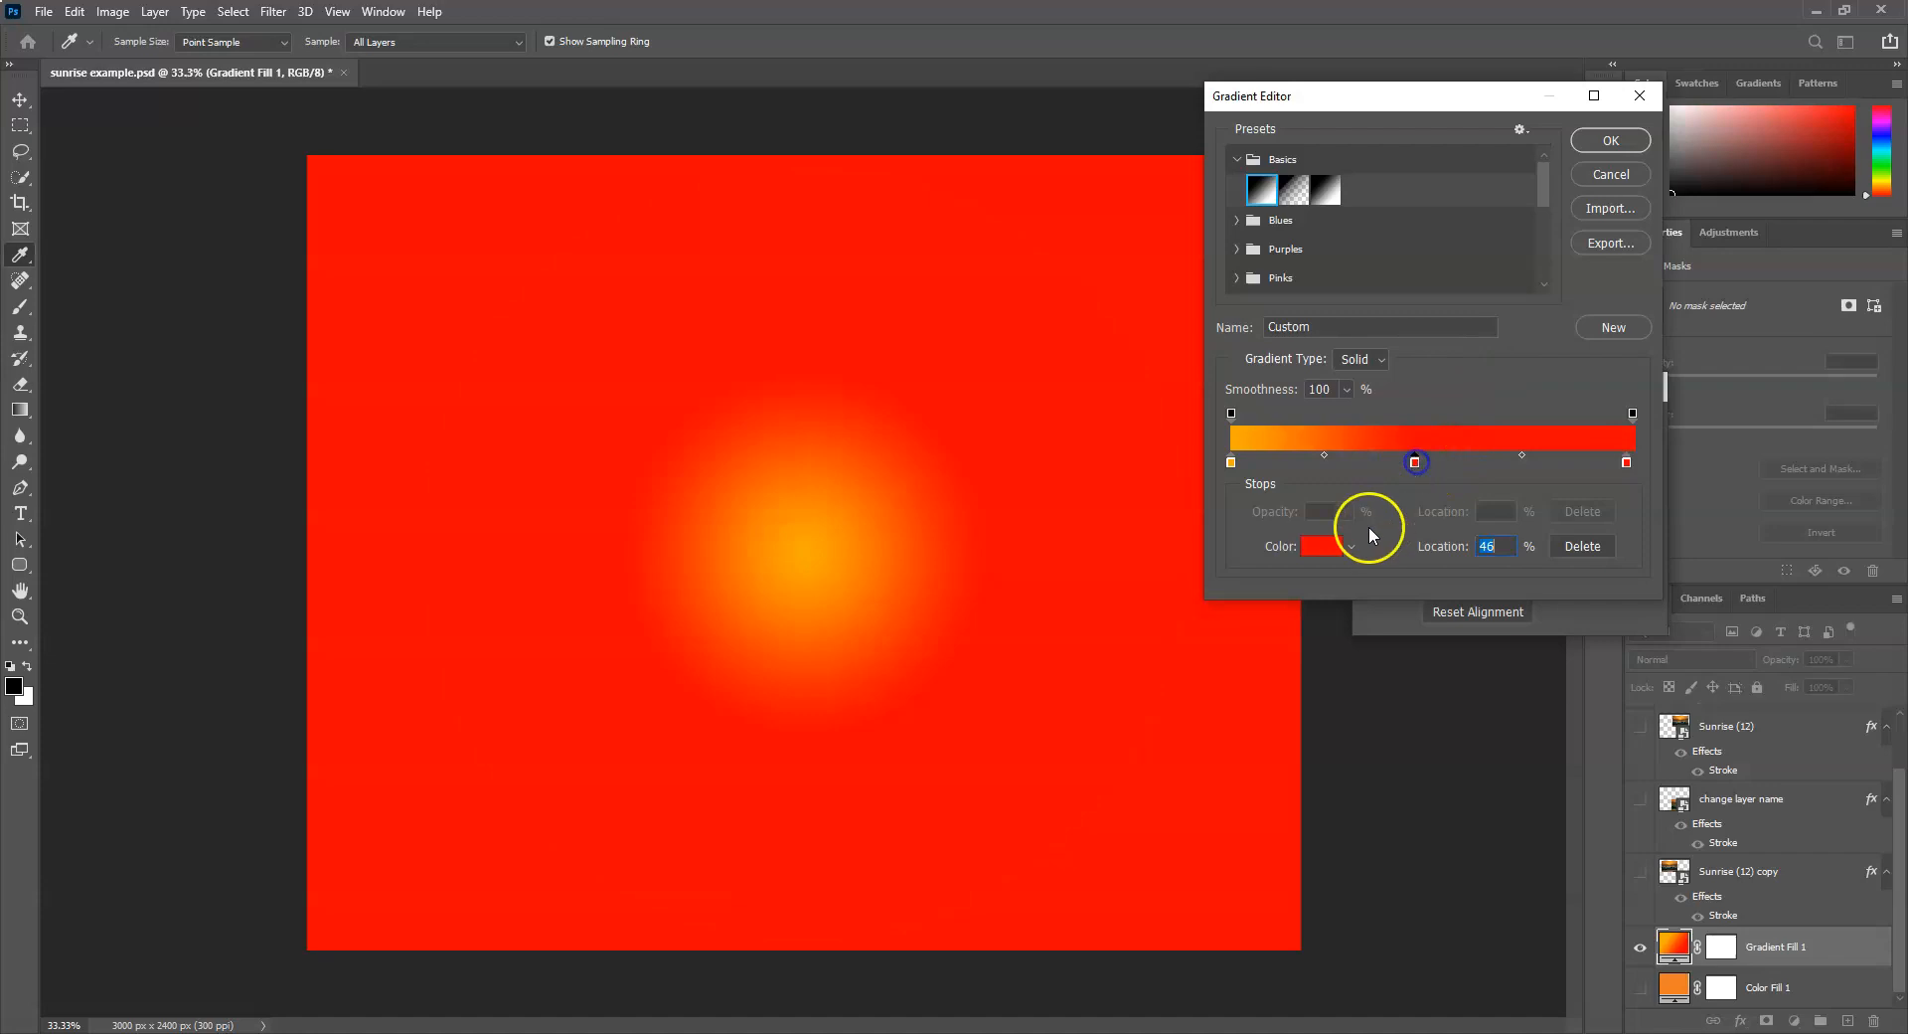
pyautogui.click(1322, 545)
pyautogui.moveTo(1175, 378); pyautogui.dragTo(1112, 233)
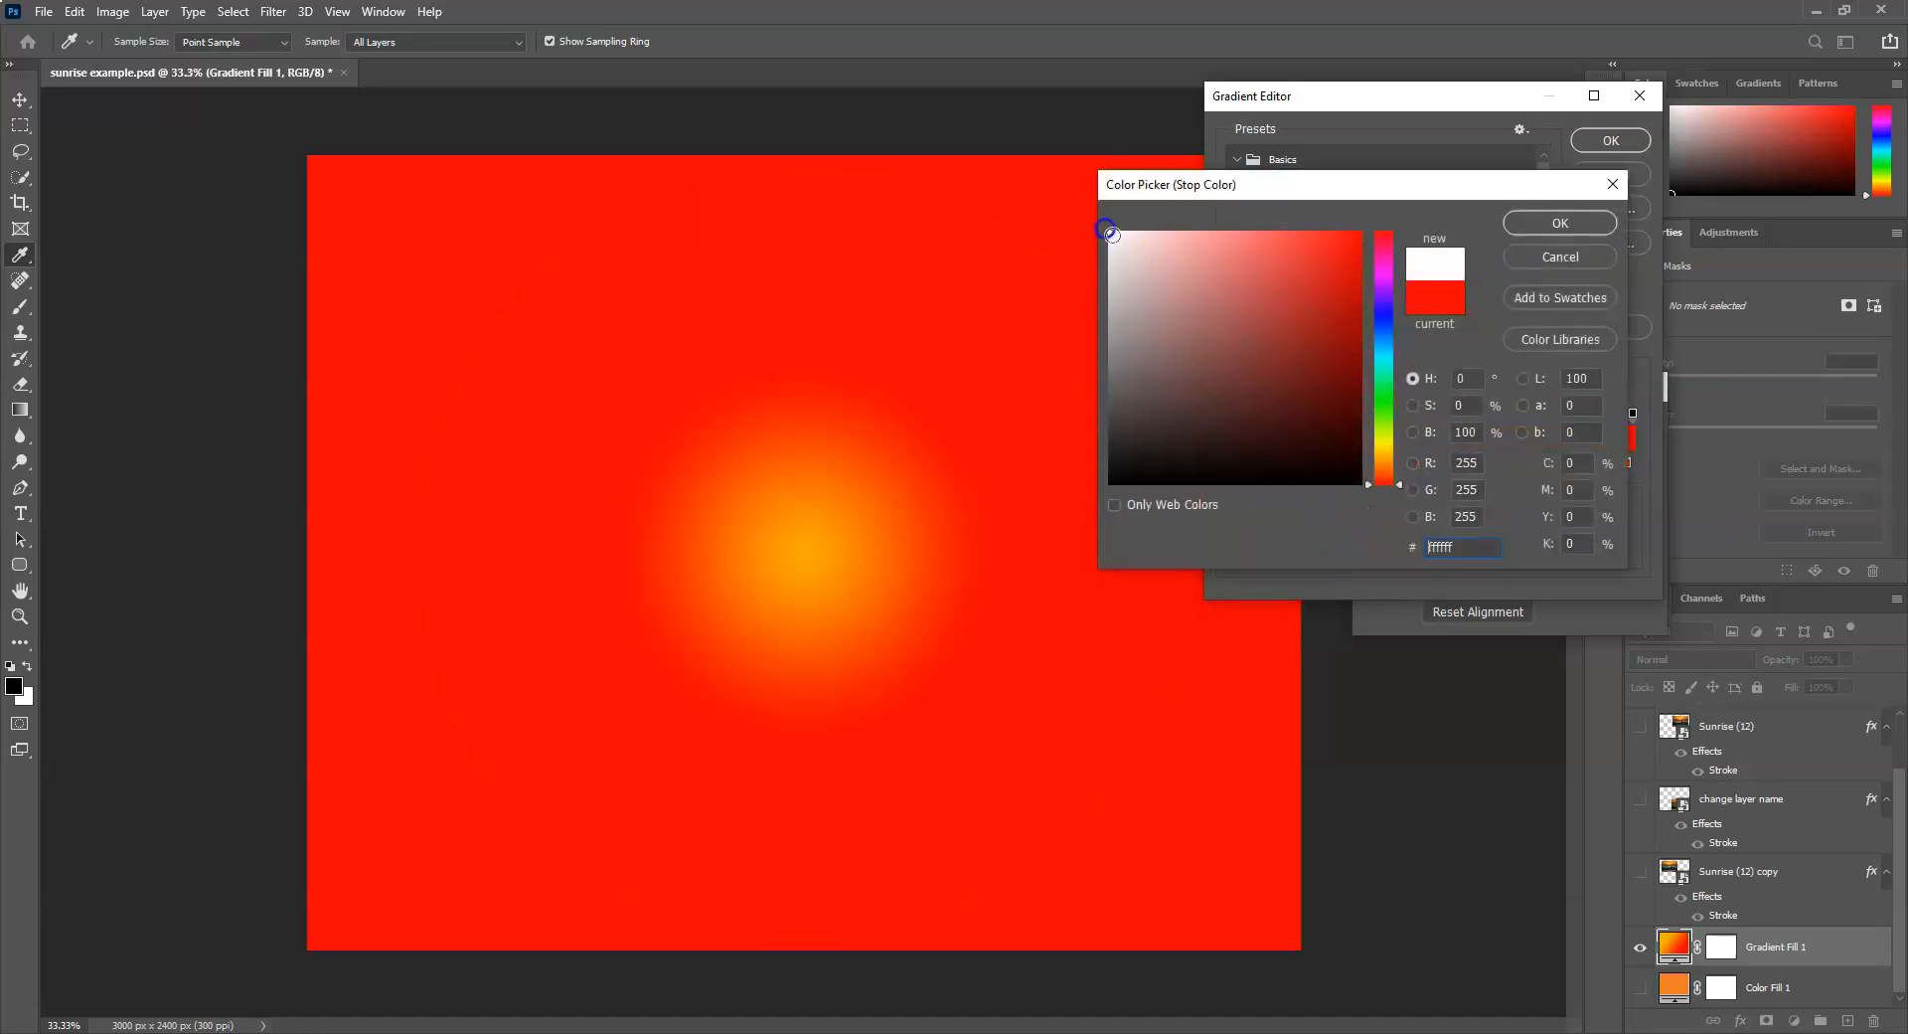
pyautogui.click(1536, 222)
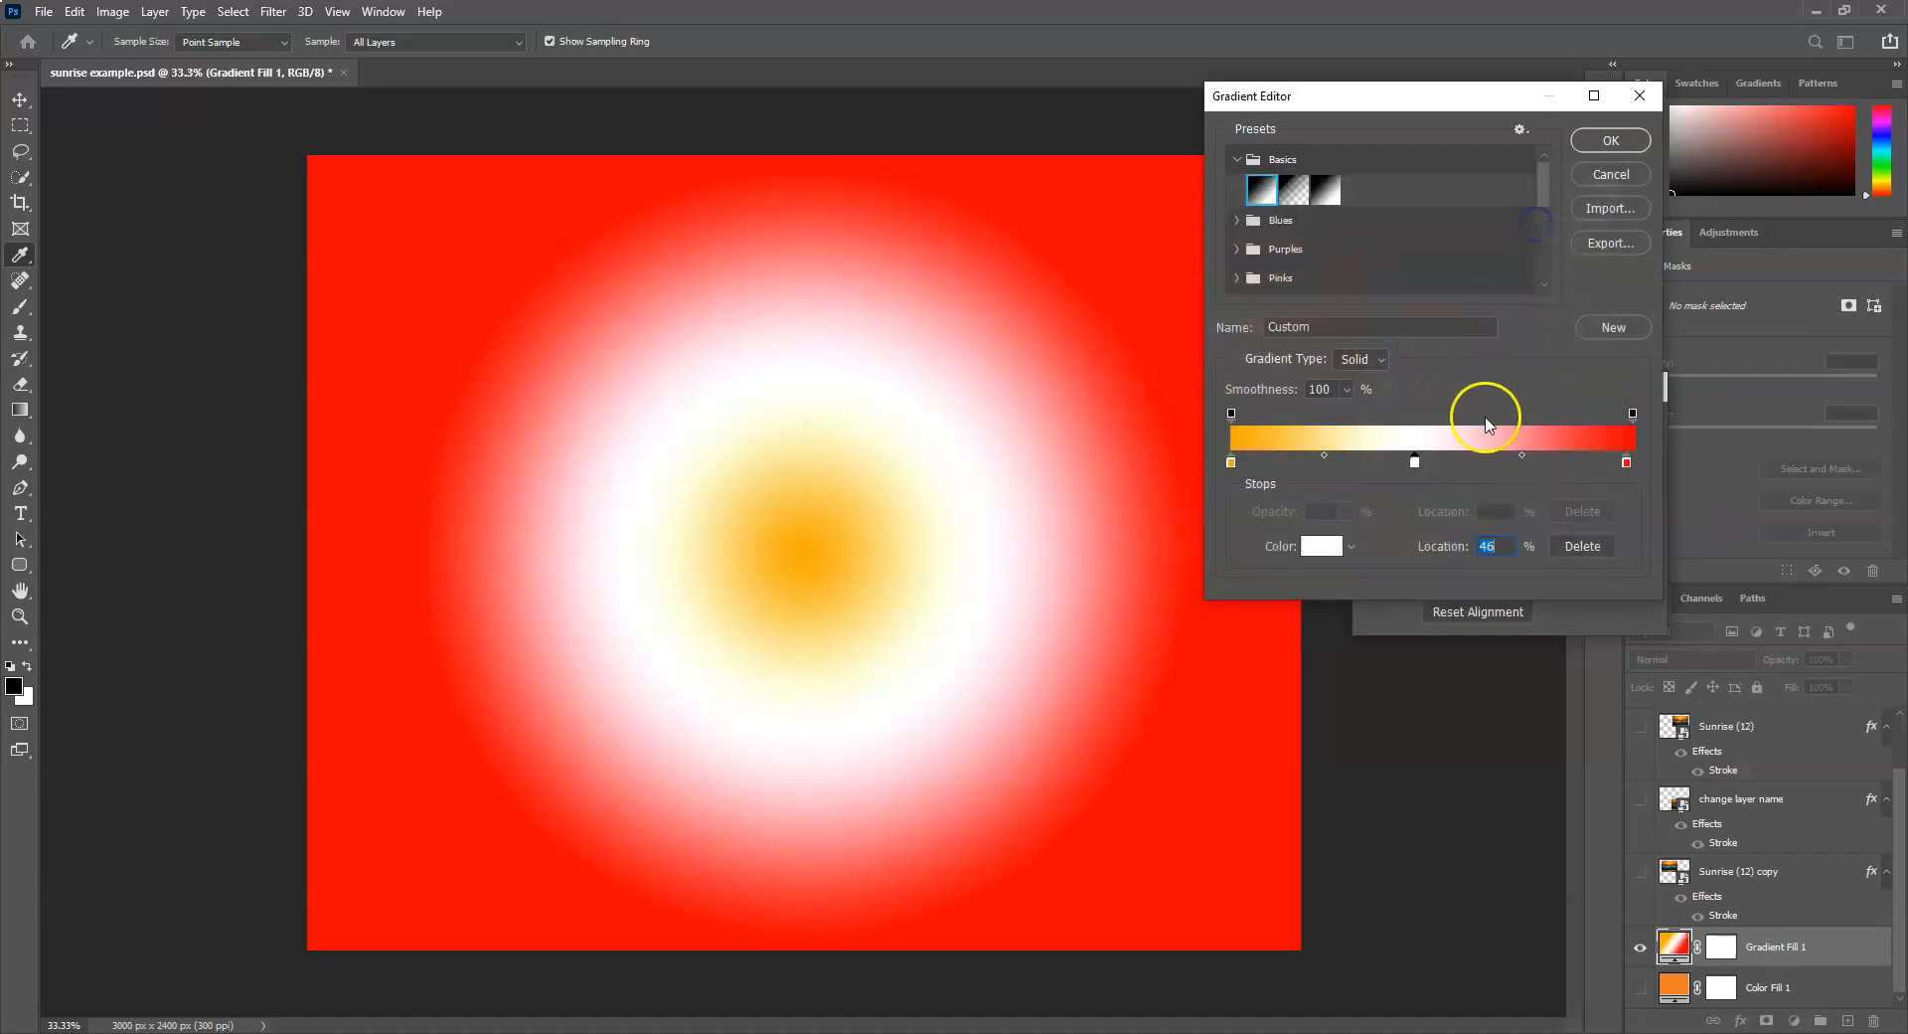
# Add another color stop at 64%, between the white and red stops, and make it yellow-green.
pyautogui.click(1487, 461)
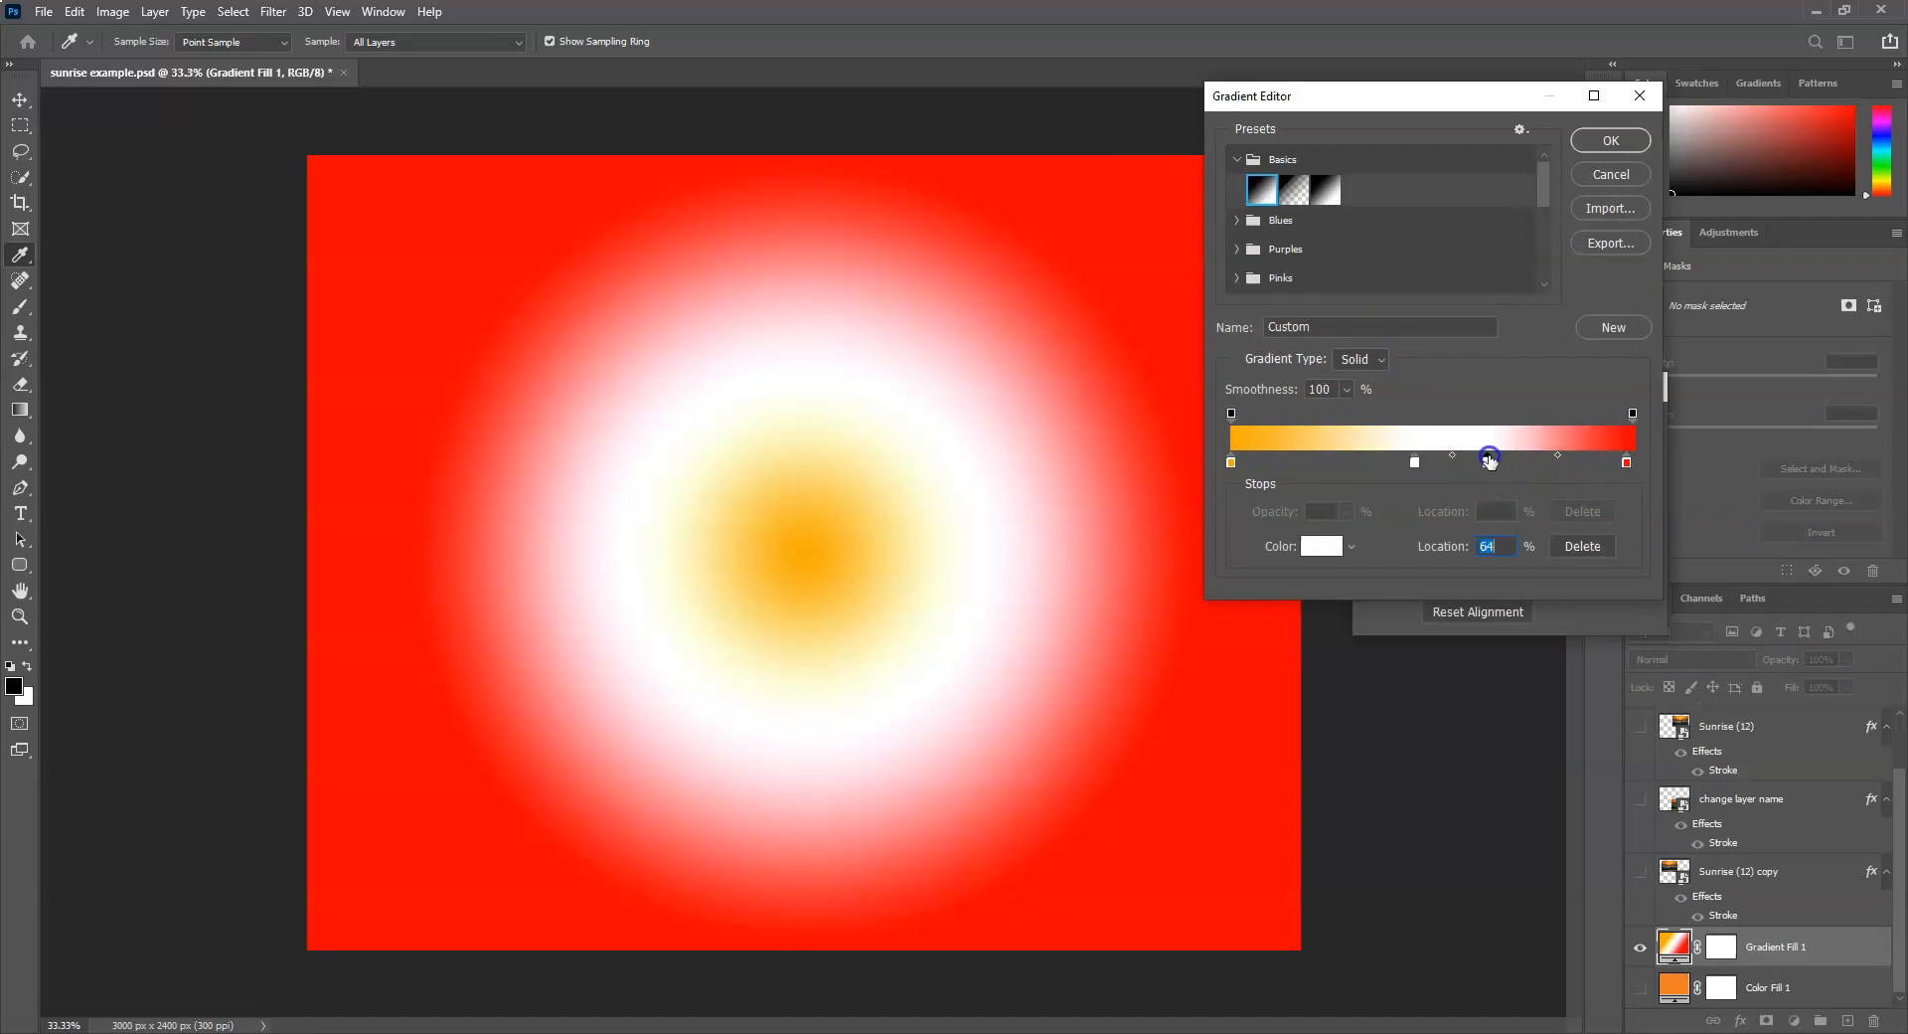
pyautogui.click(1322, 546)
pyautogui.click(1388, 379)
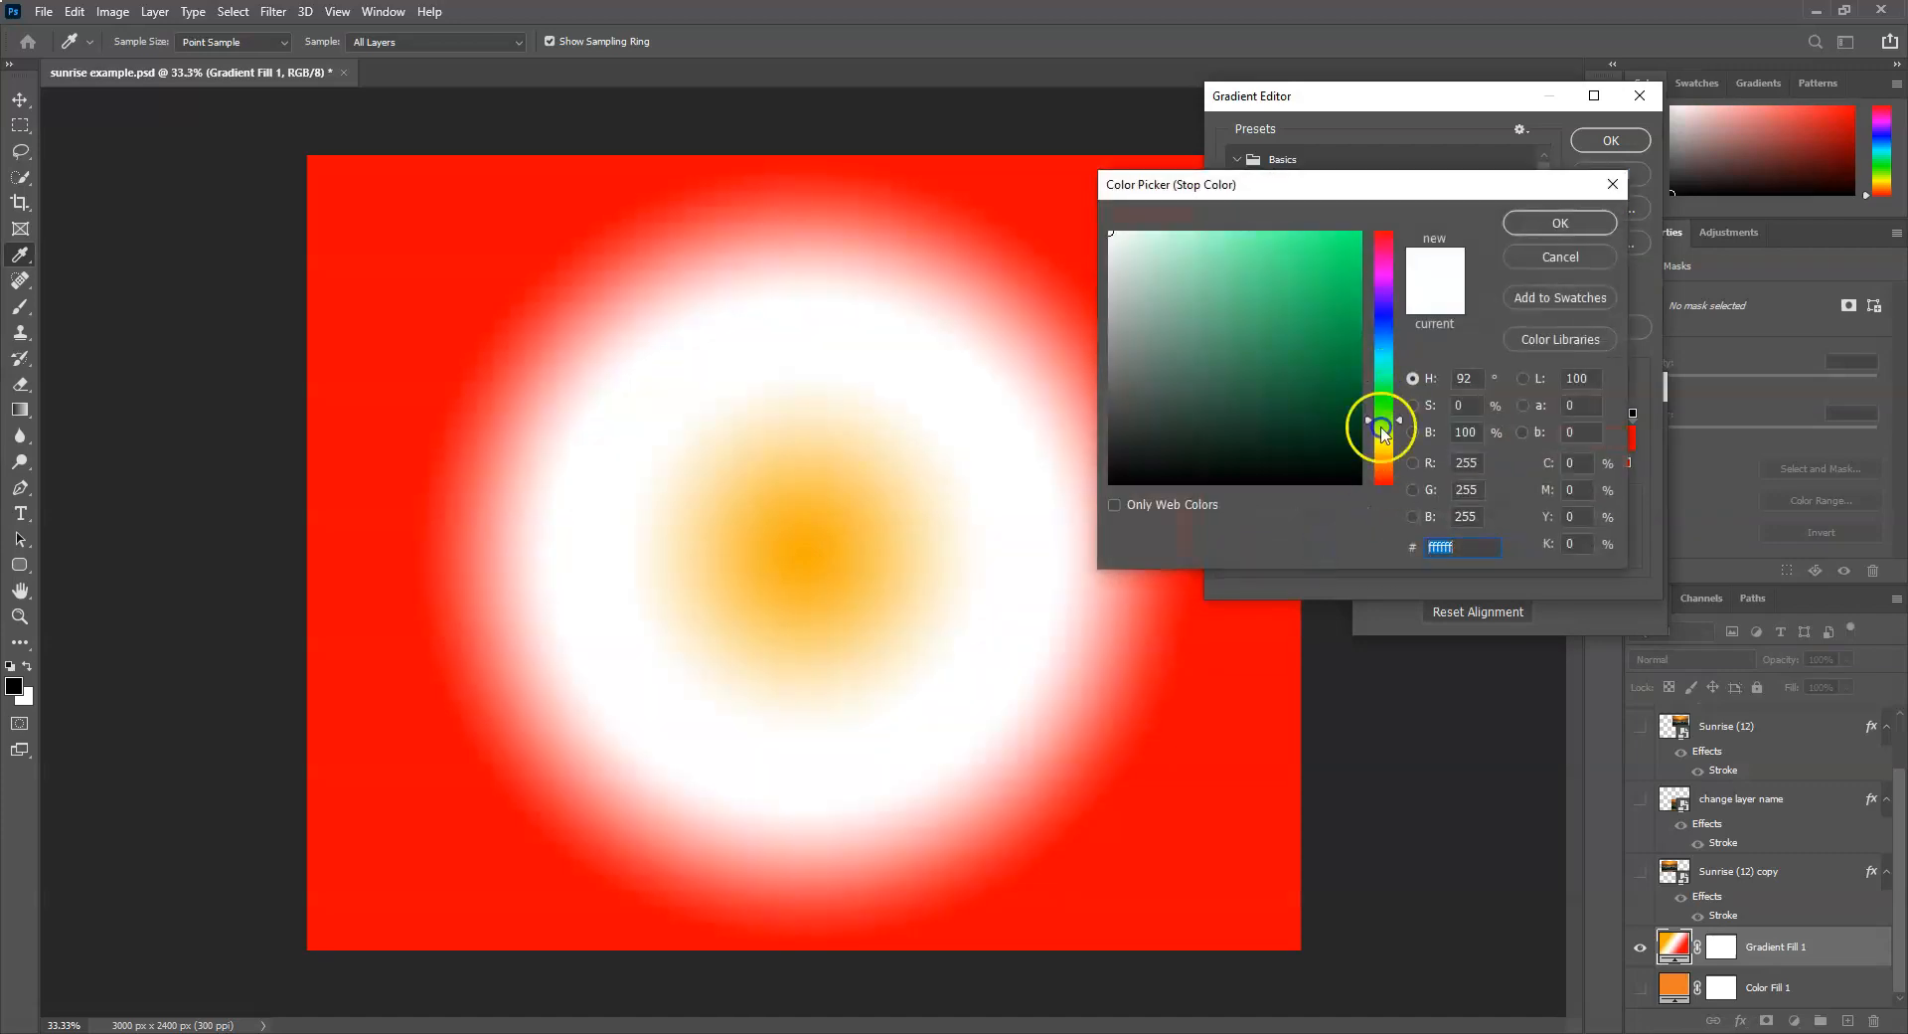
pyautogui.click(1384, 427)
pyautogui.click(1340, 358)
pyautogui.click(1558, 222)
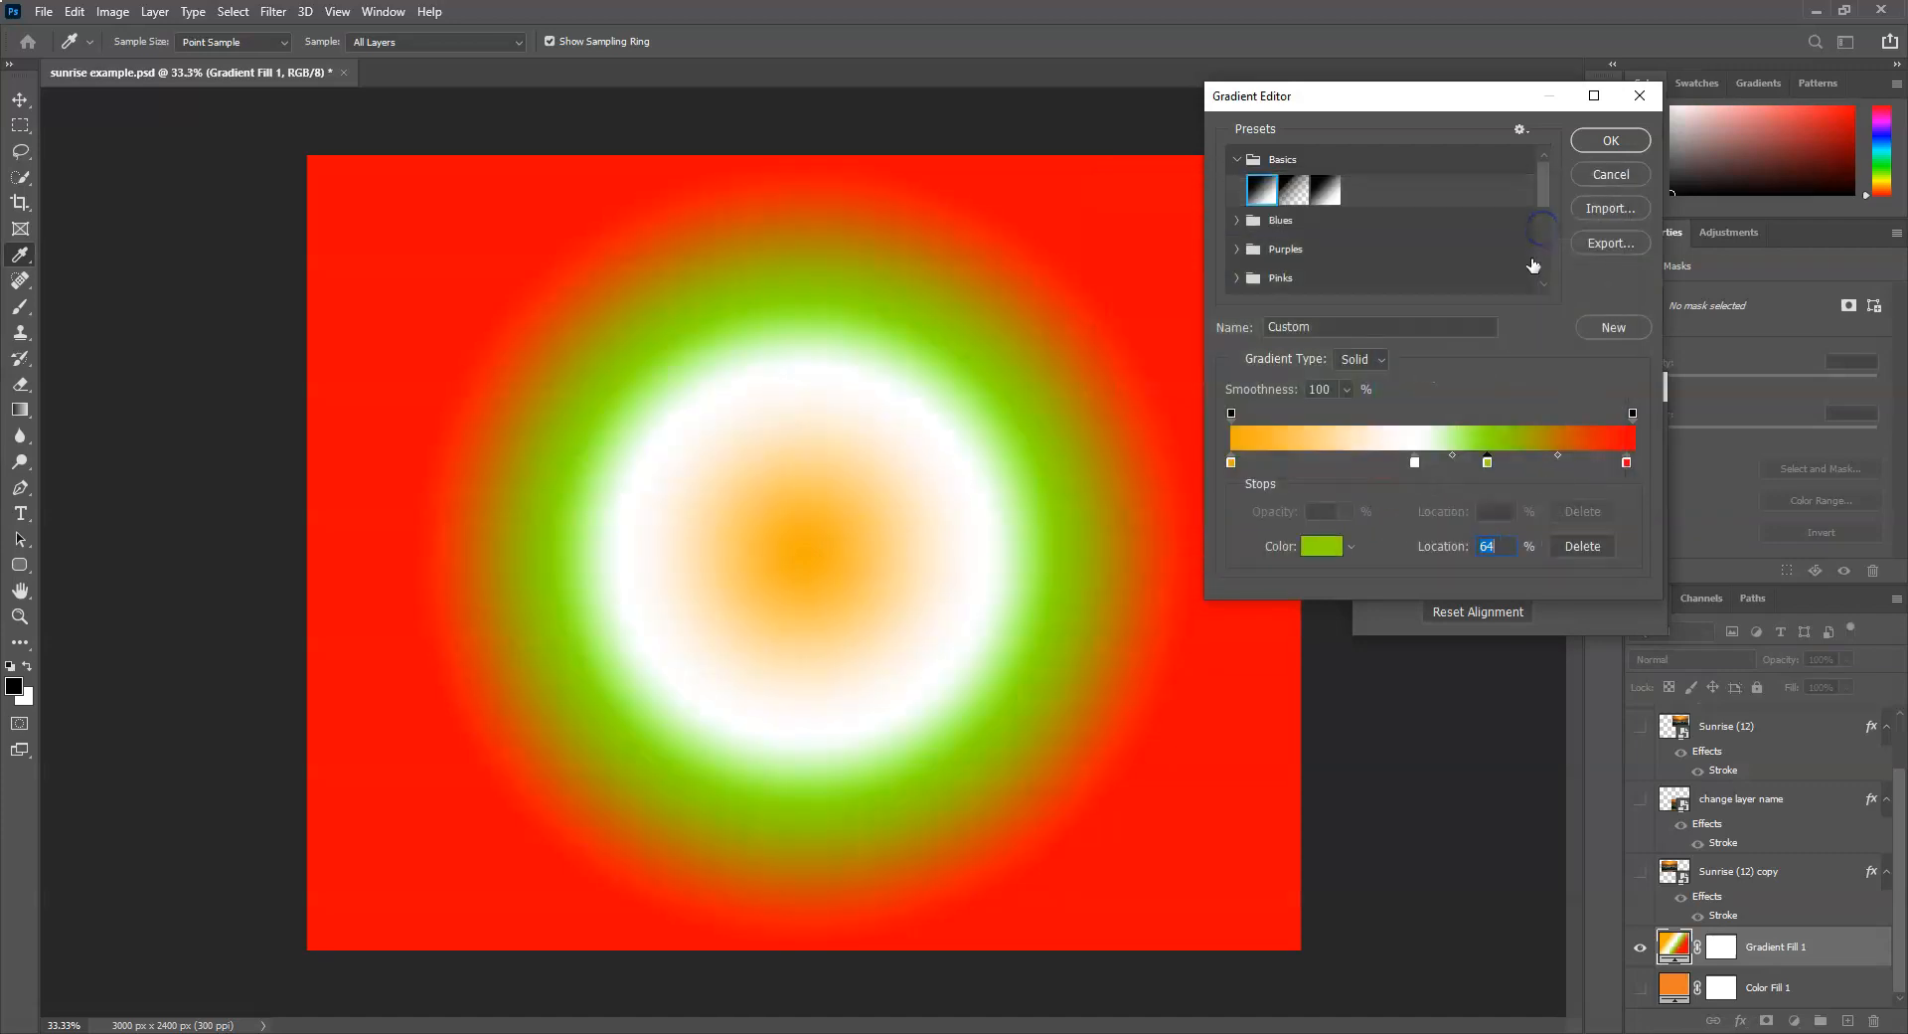
# Add a color stop at 18%, between the orange and white stops, and make it dark olive green 4b671b.
pyautogui.click(1302, 461)
pyautogui.click(1322, 545)
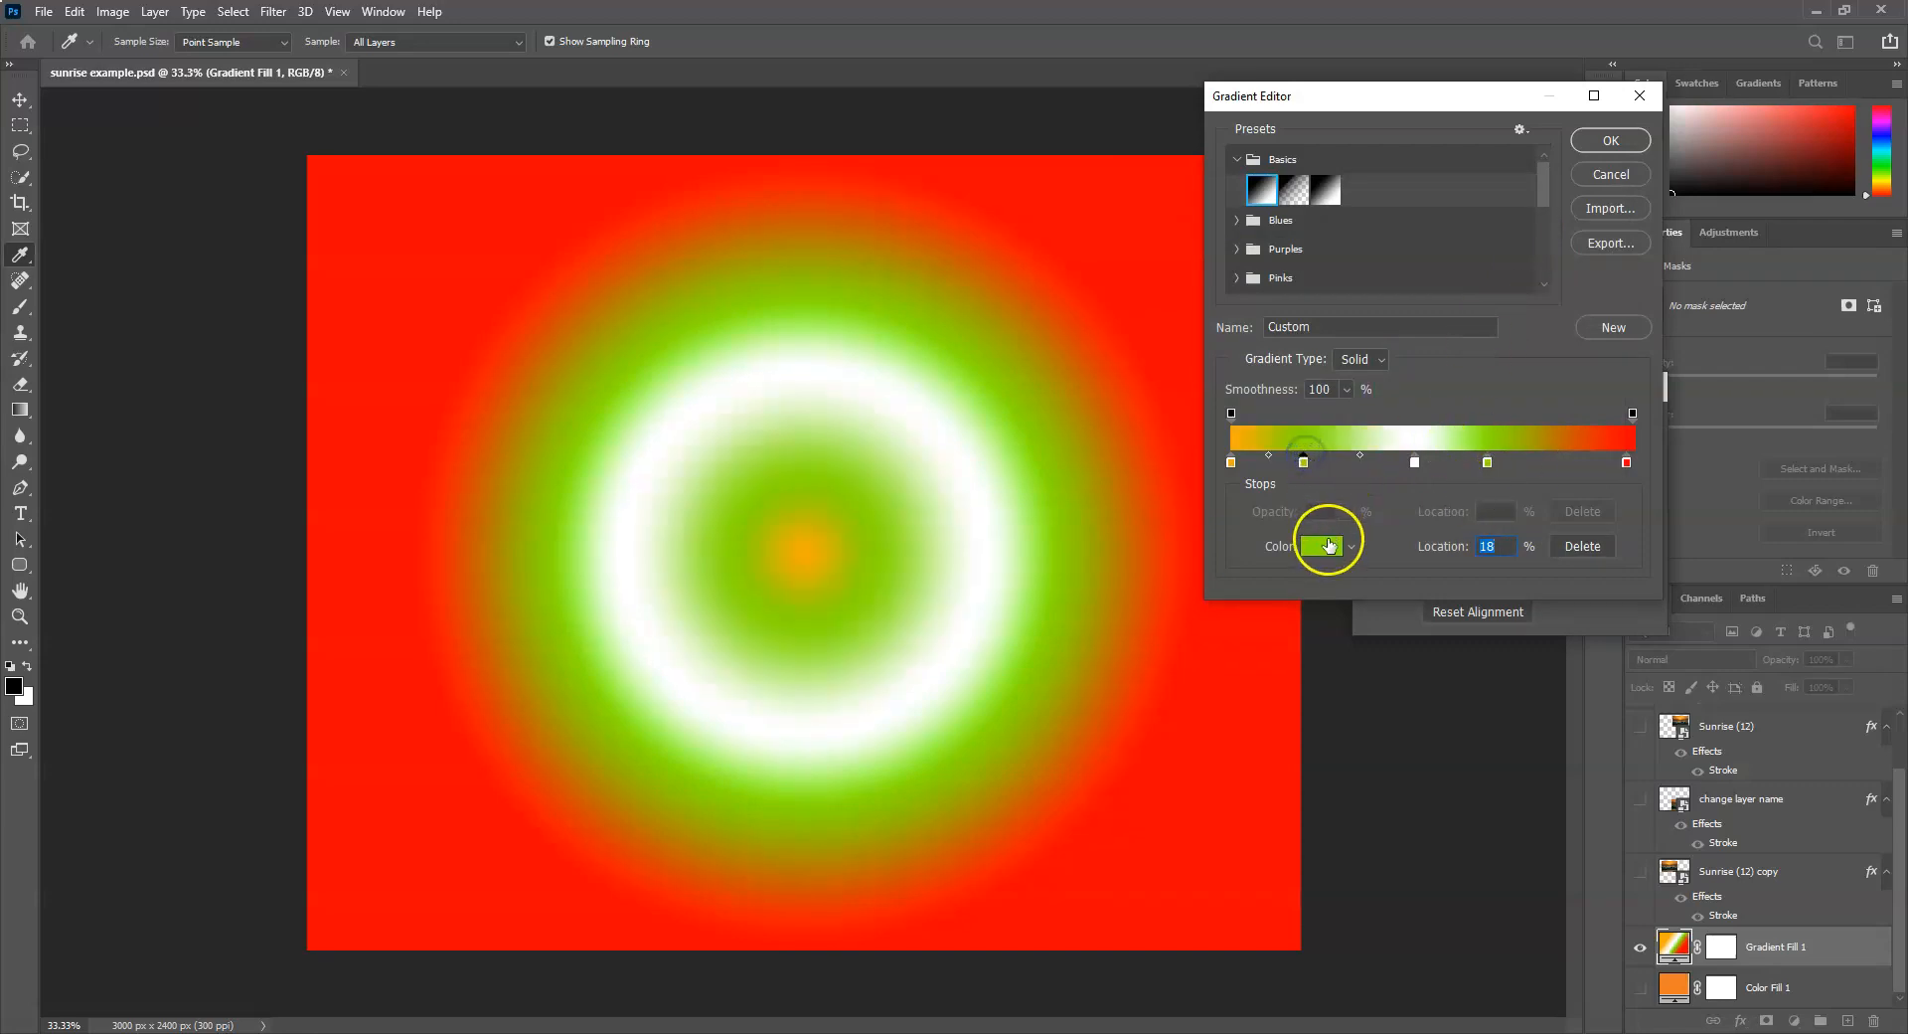
pyautogui.click(1284, 394)
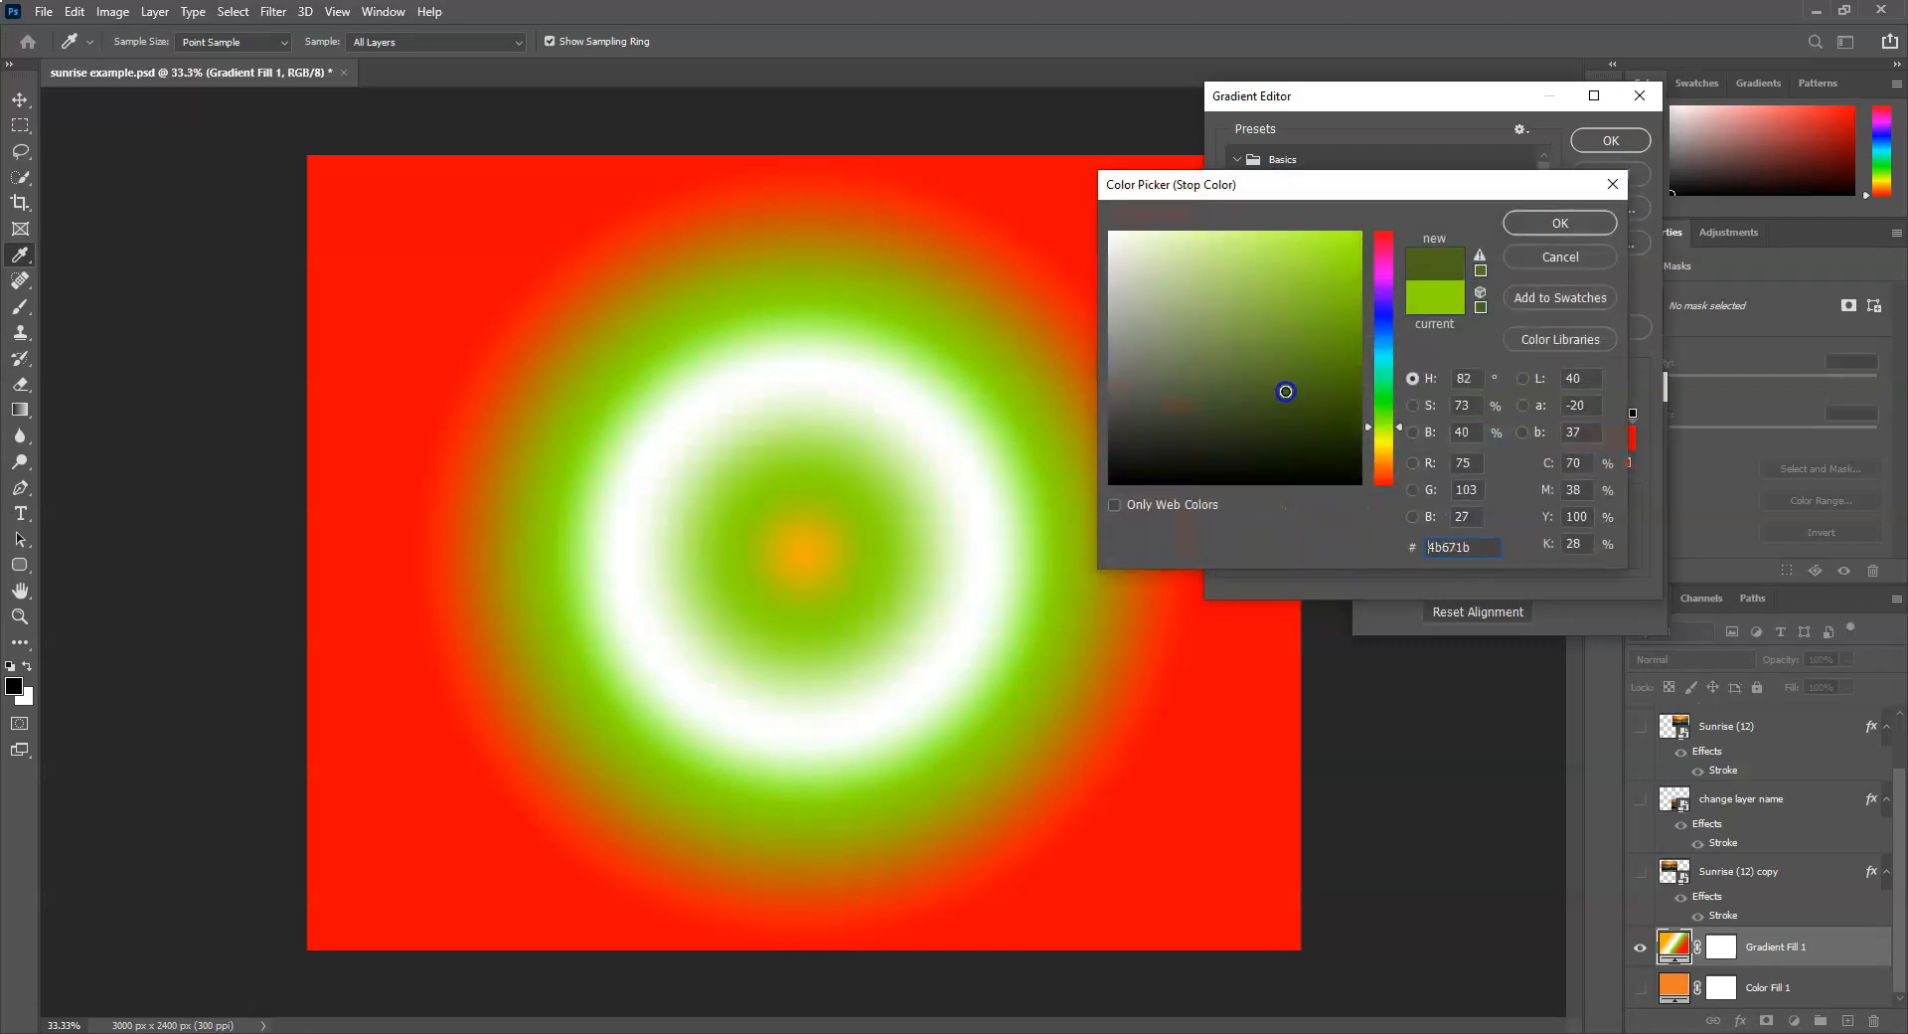
pyautogui.click(1546, 222)
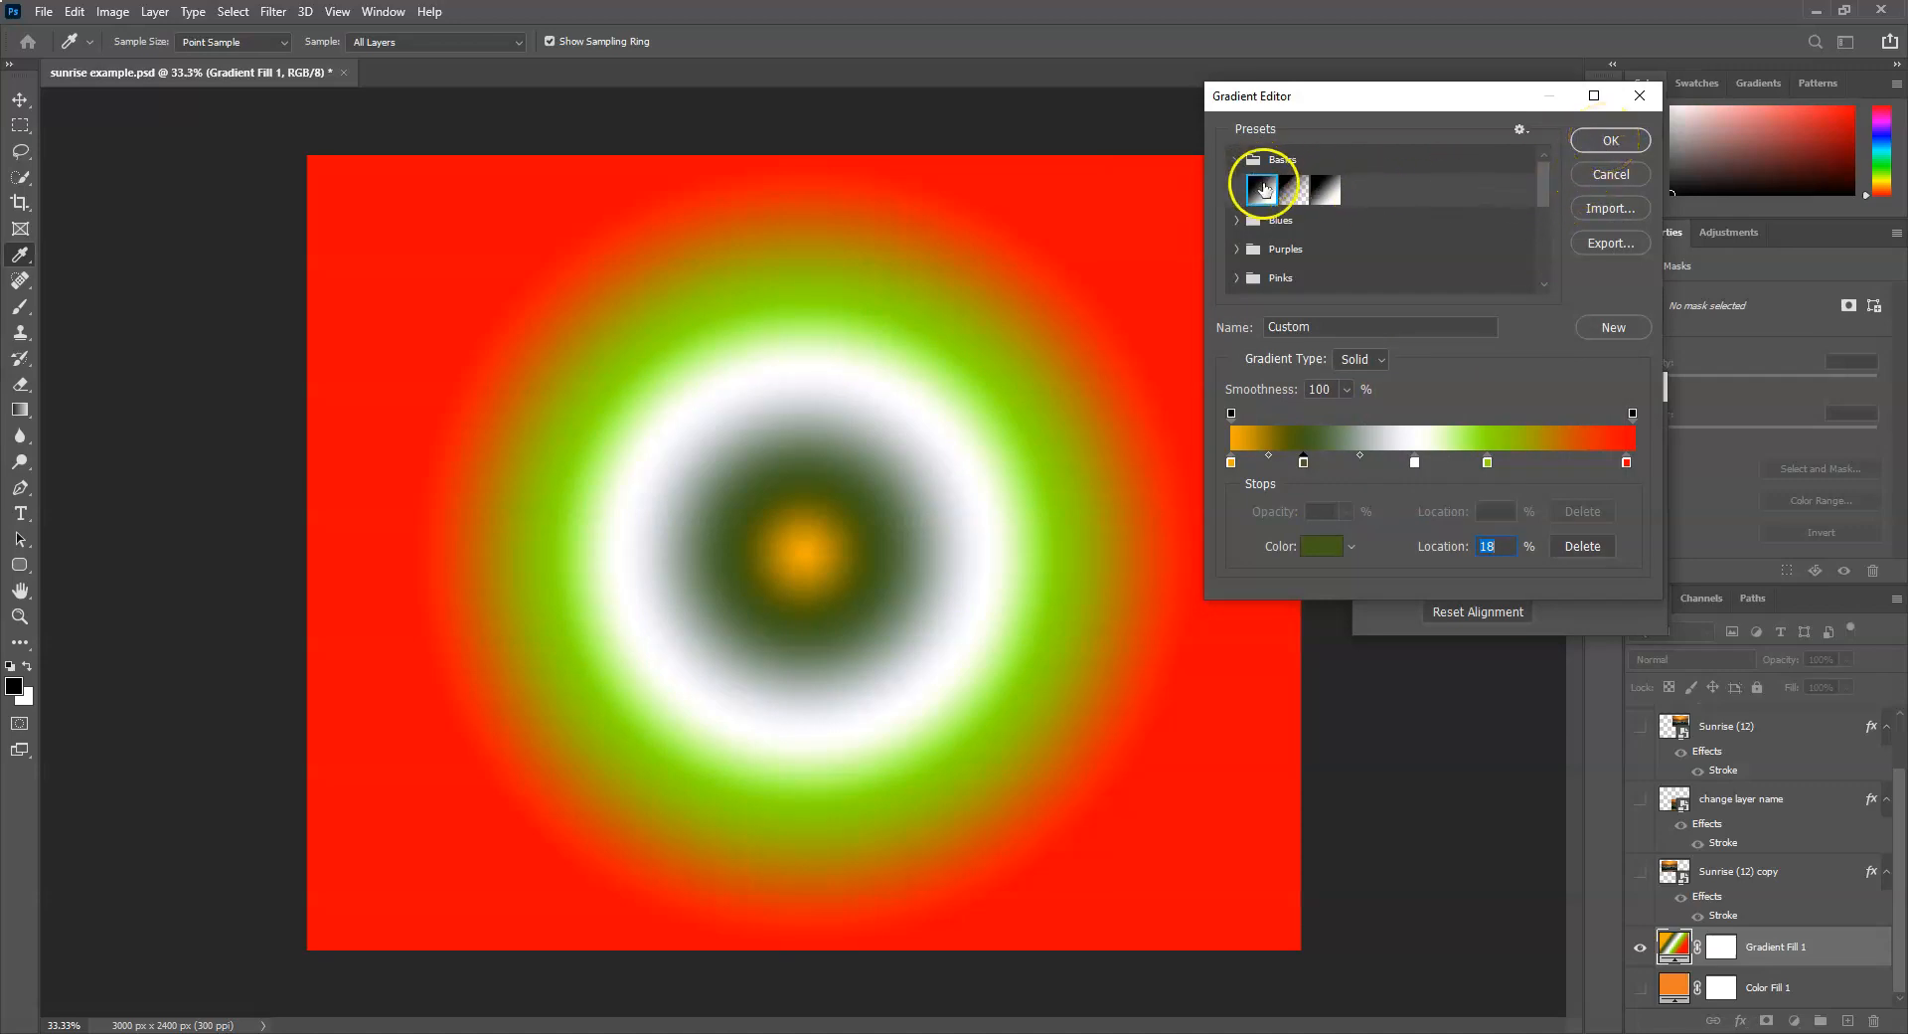
# Replace the custom gradient with the black-to-white preset from the Basics group and apply it to the gradient fill layer.
pyautogui.click(1262, 189)
pyautogui.click(1611, 140)
pyautogui.click(1603, 427)
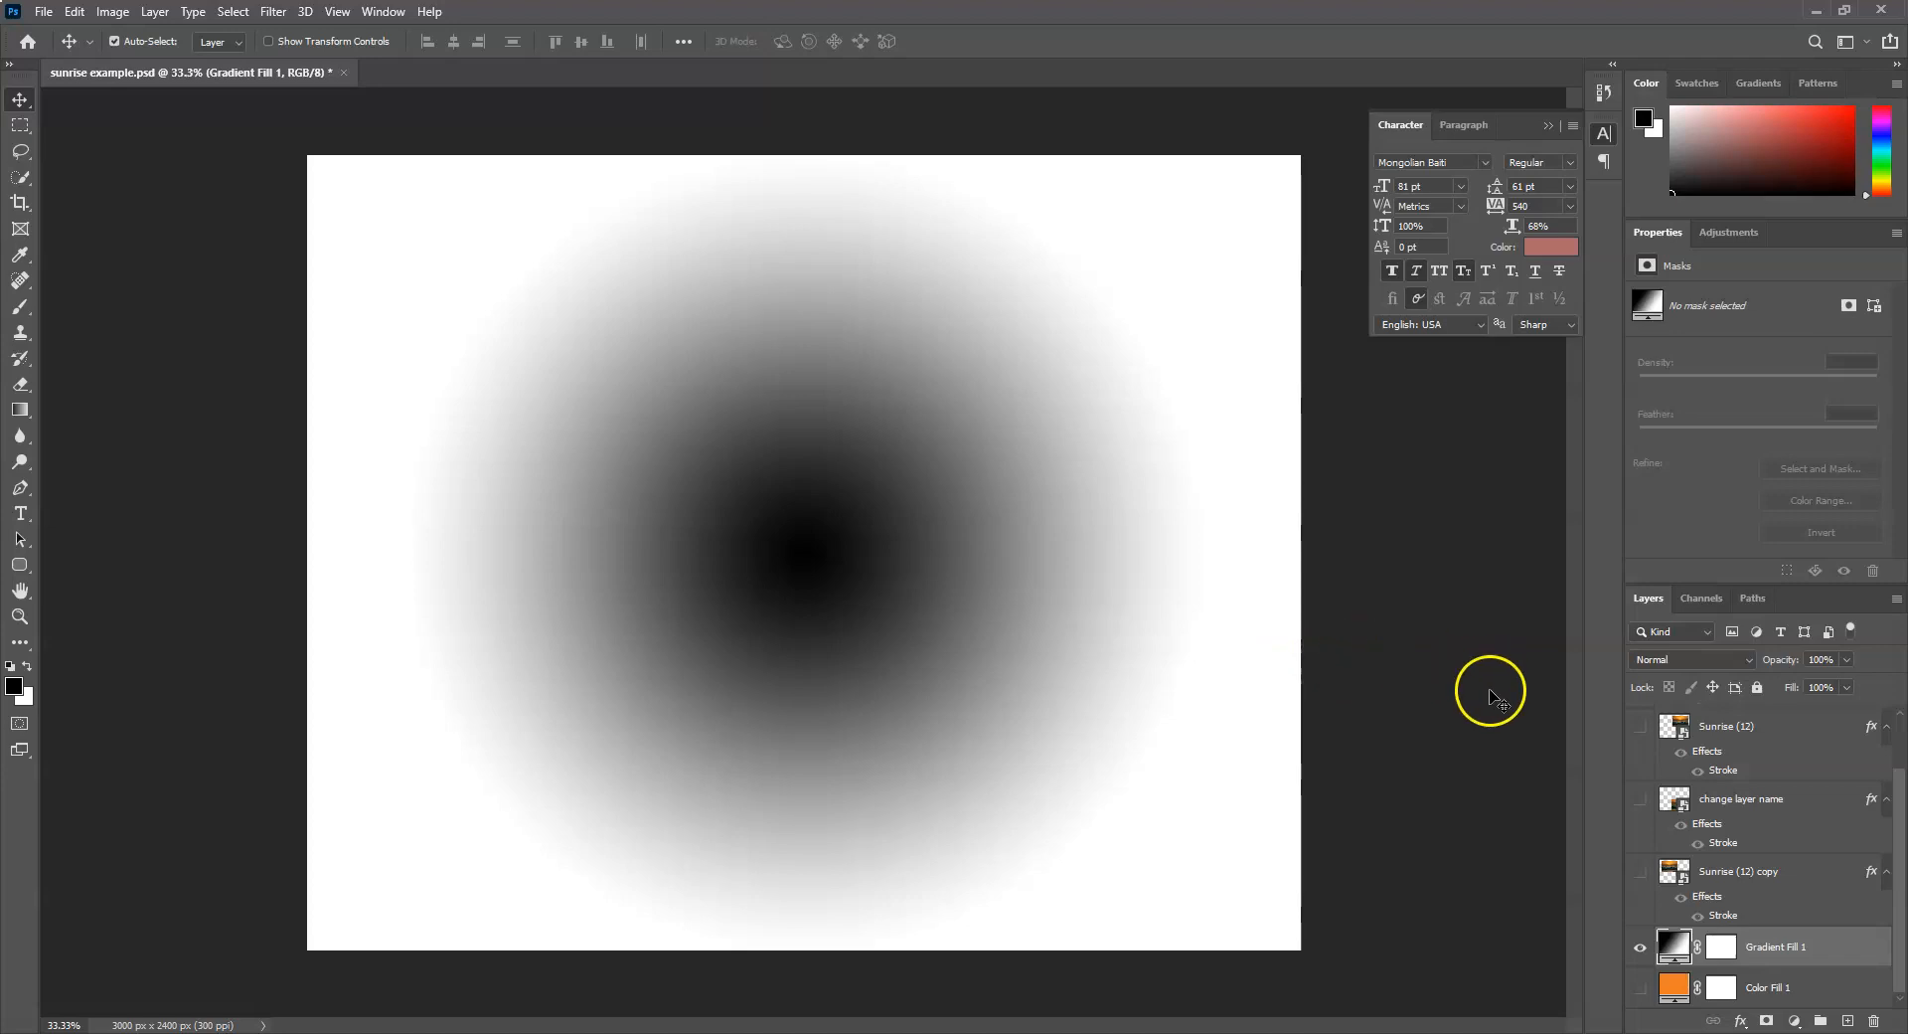
# Show the Color Fill 1 layer, and toggle Gradient Fill 1 off and on again to compare the two backgrounds.
pyautogui.click(1639, 986)
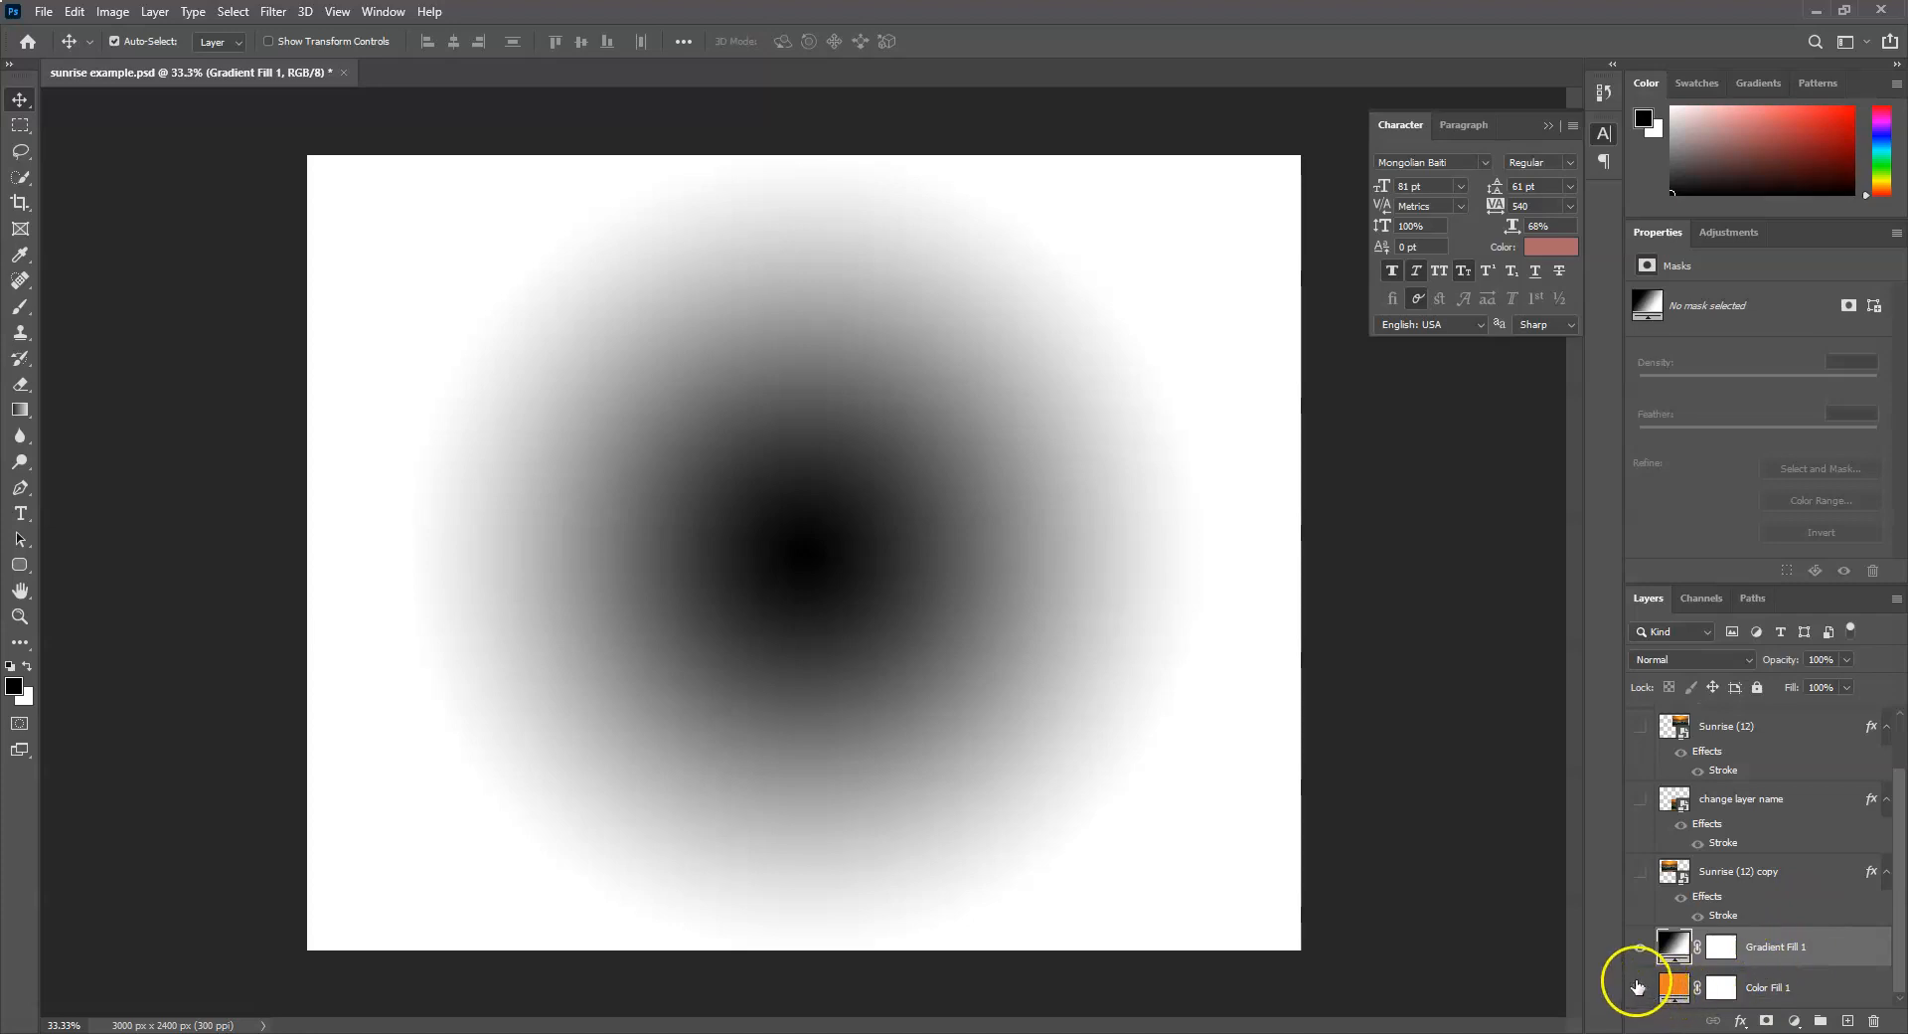
pyautogui.click(1639, 949)
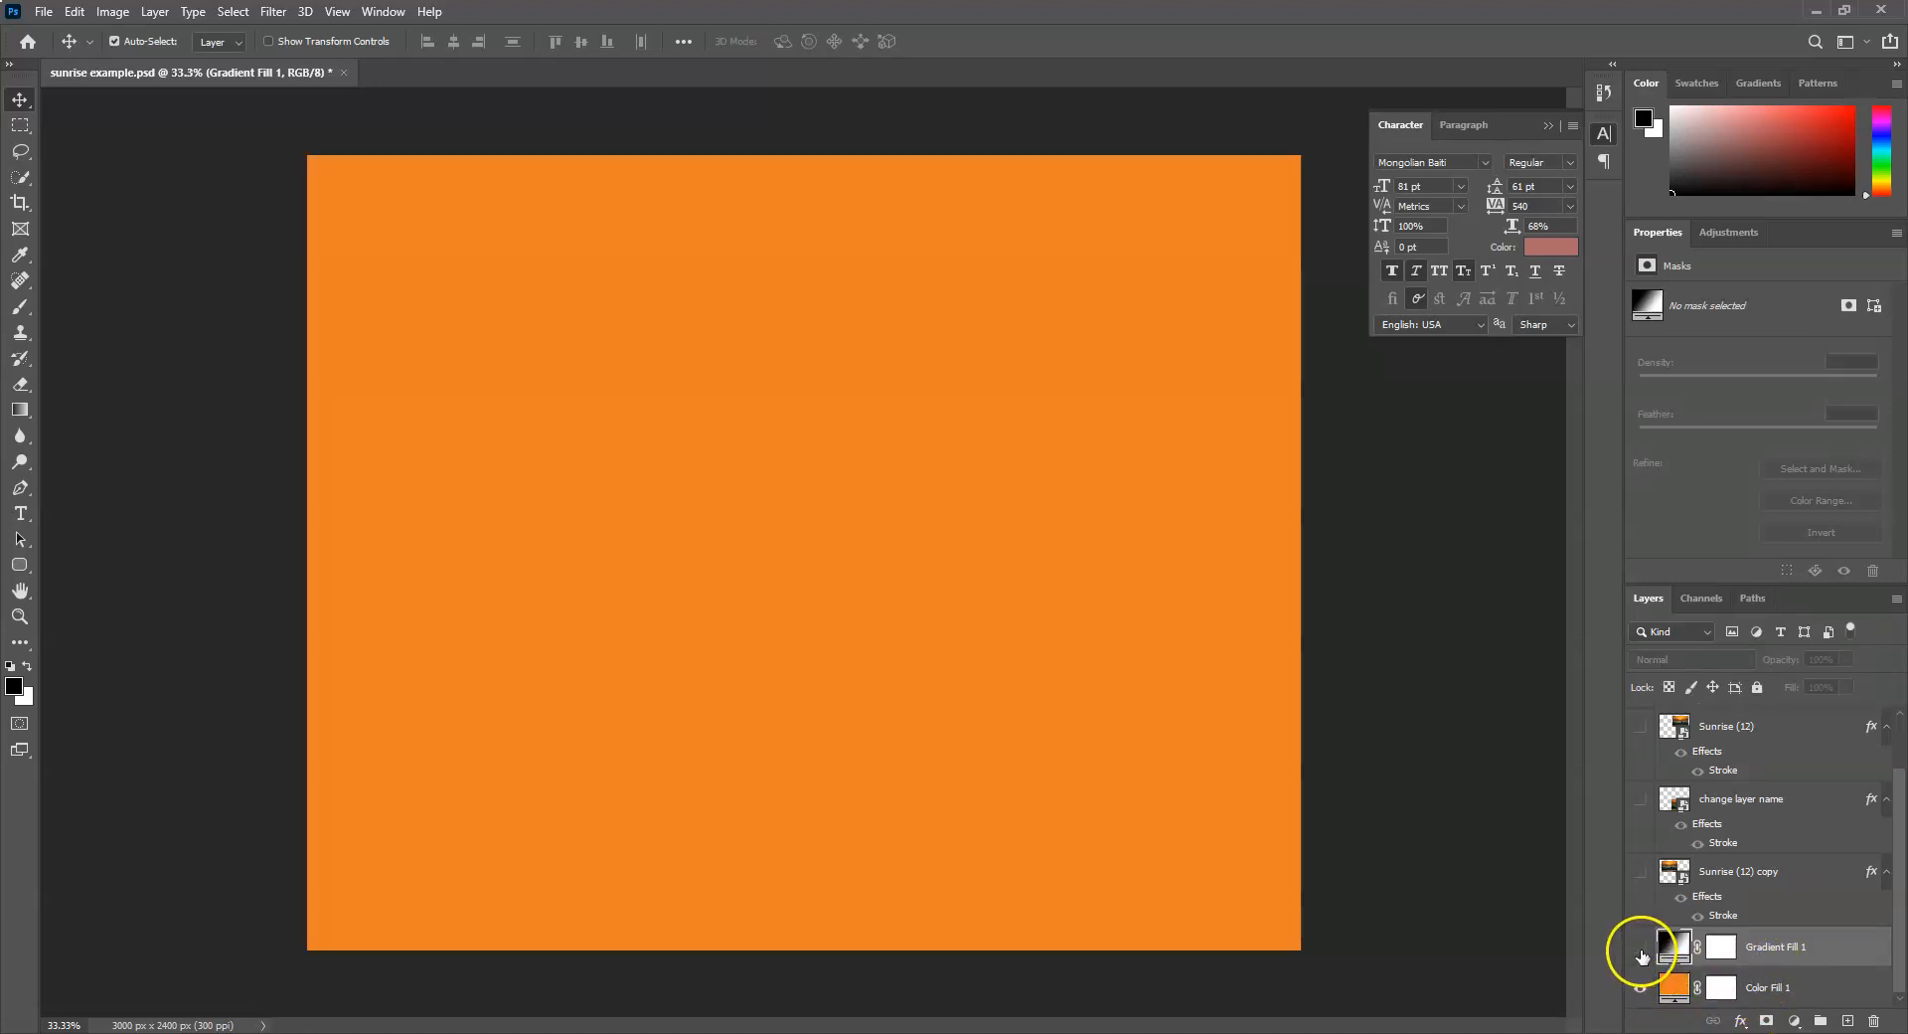
pyautogui.click(1641, 950)
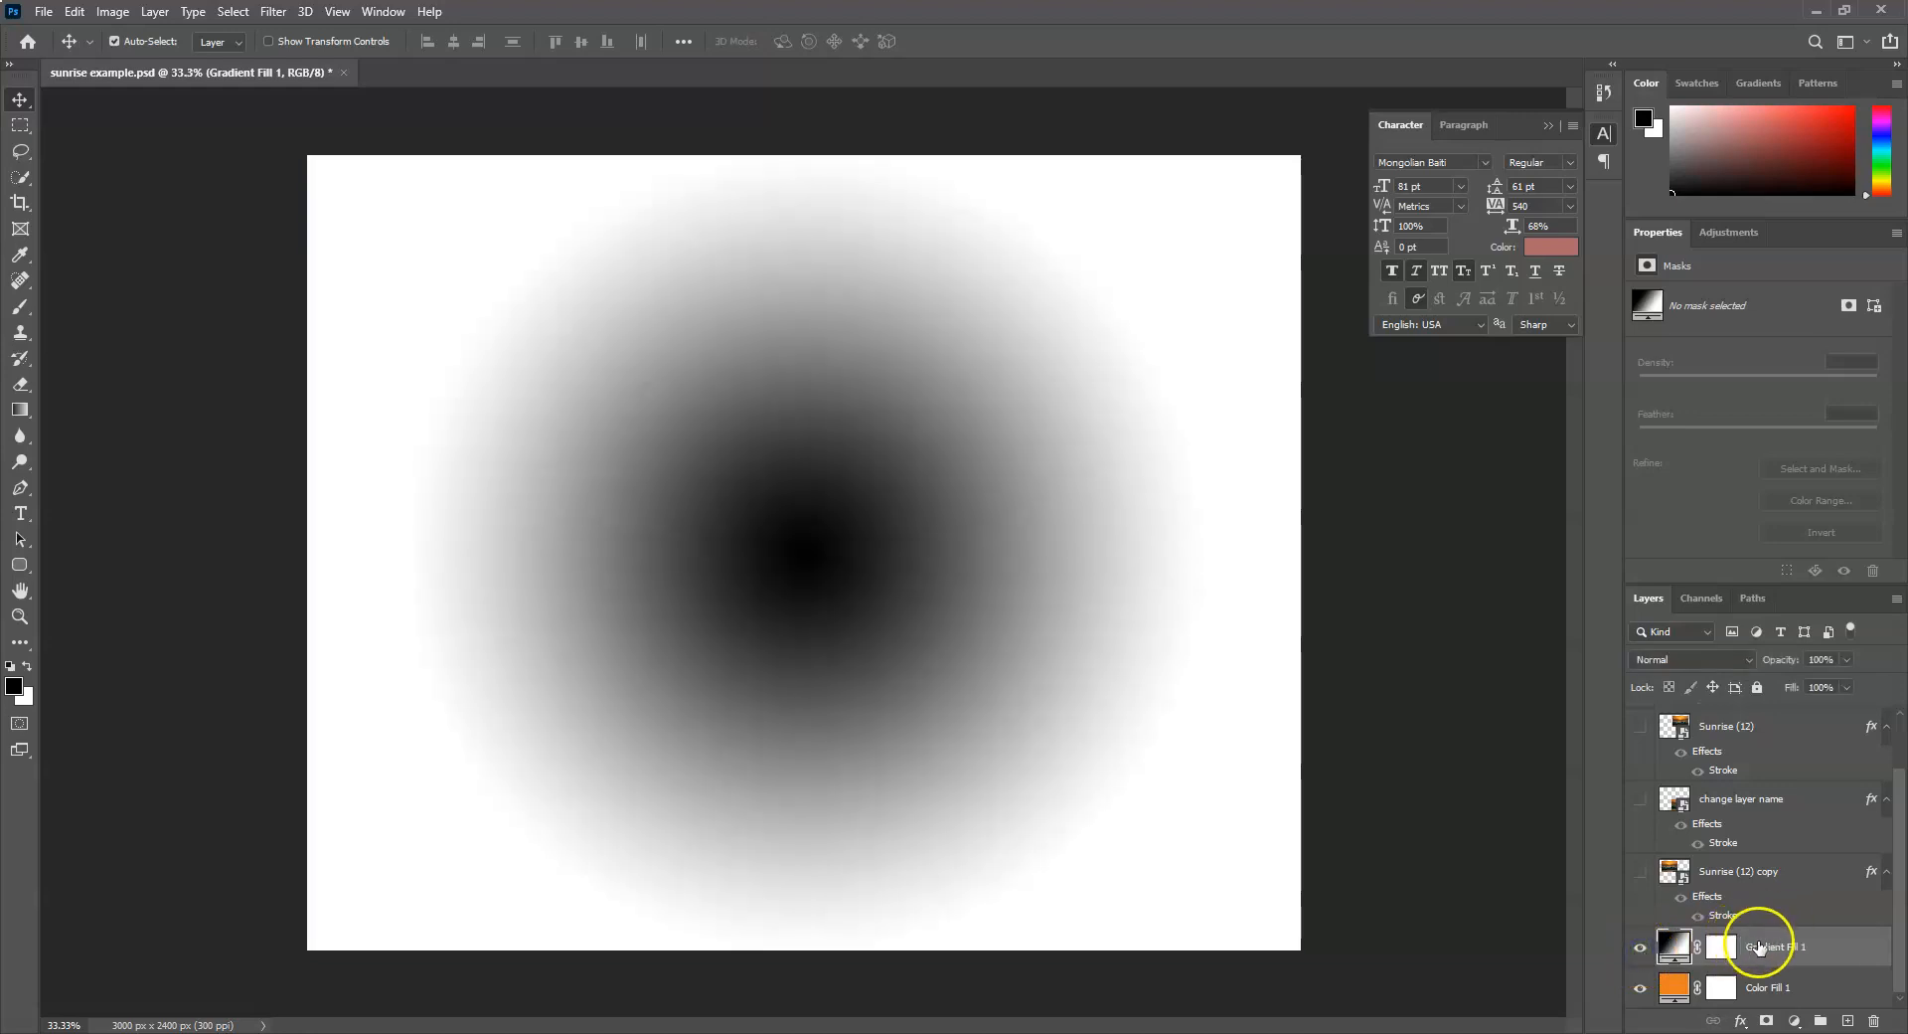
# Try the Overlay blend mode on Gradient Fill 1 over the orange fill, then restore Normal.
pyautogui.click(1760, 946)
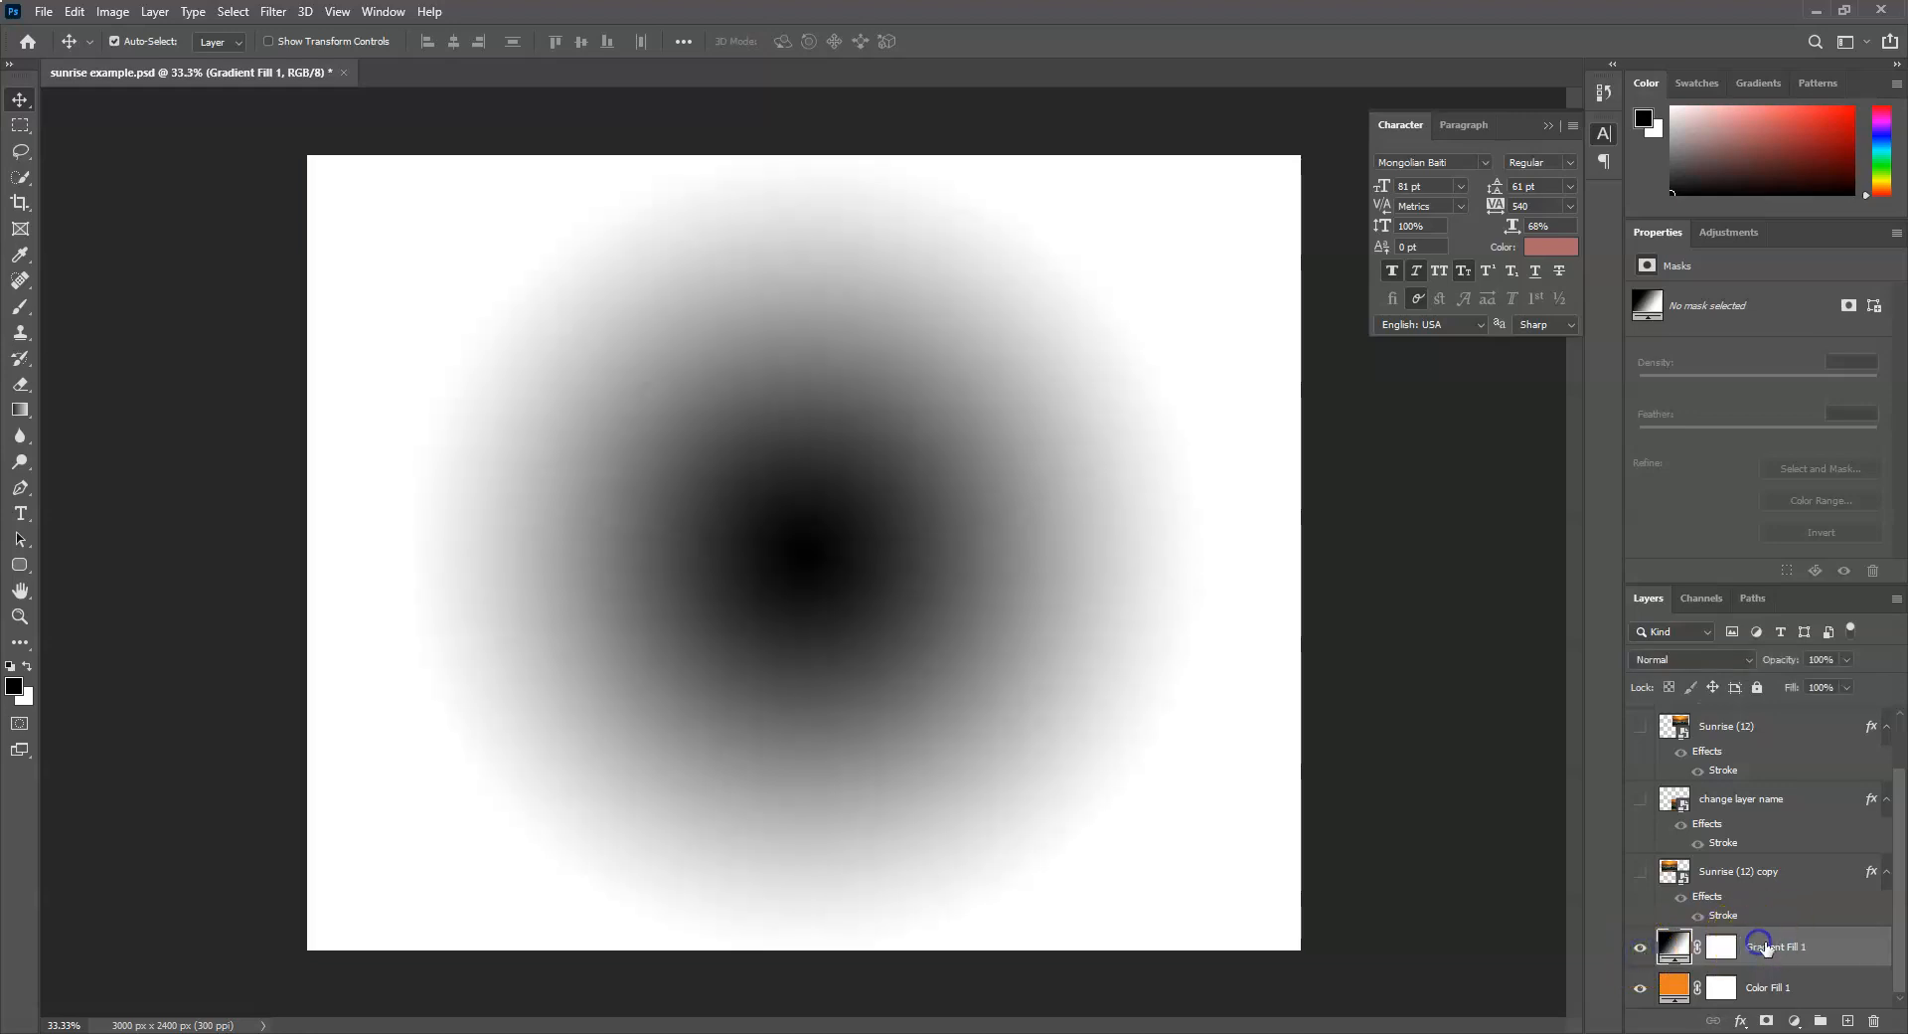
pyautogui.click(1745, 658)
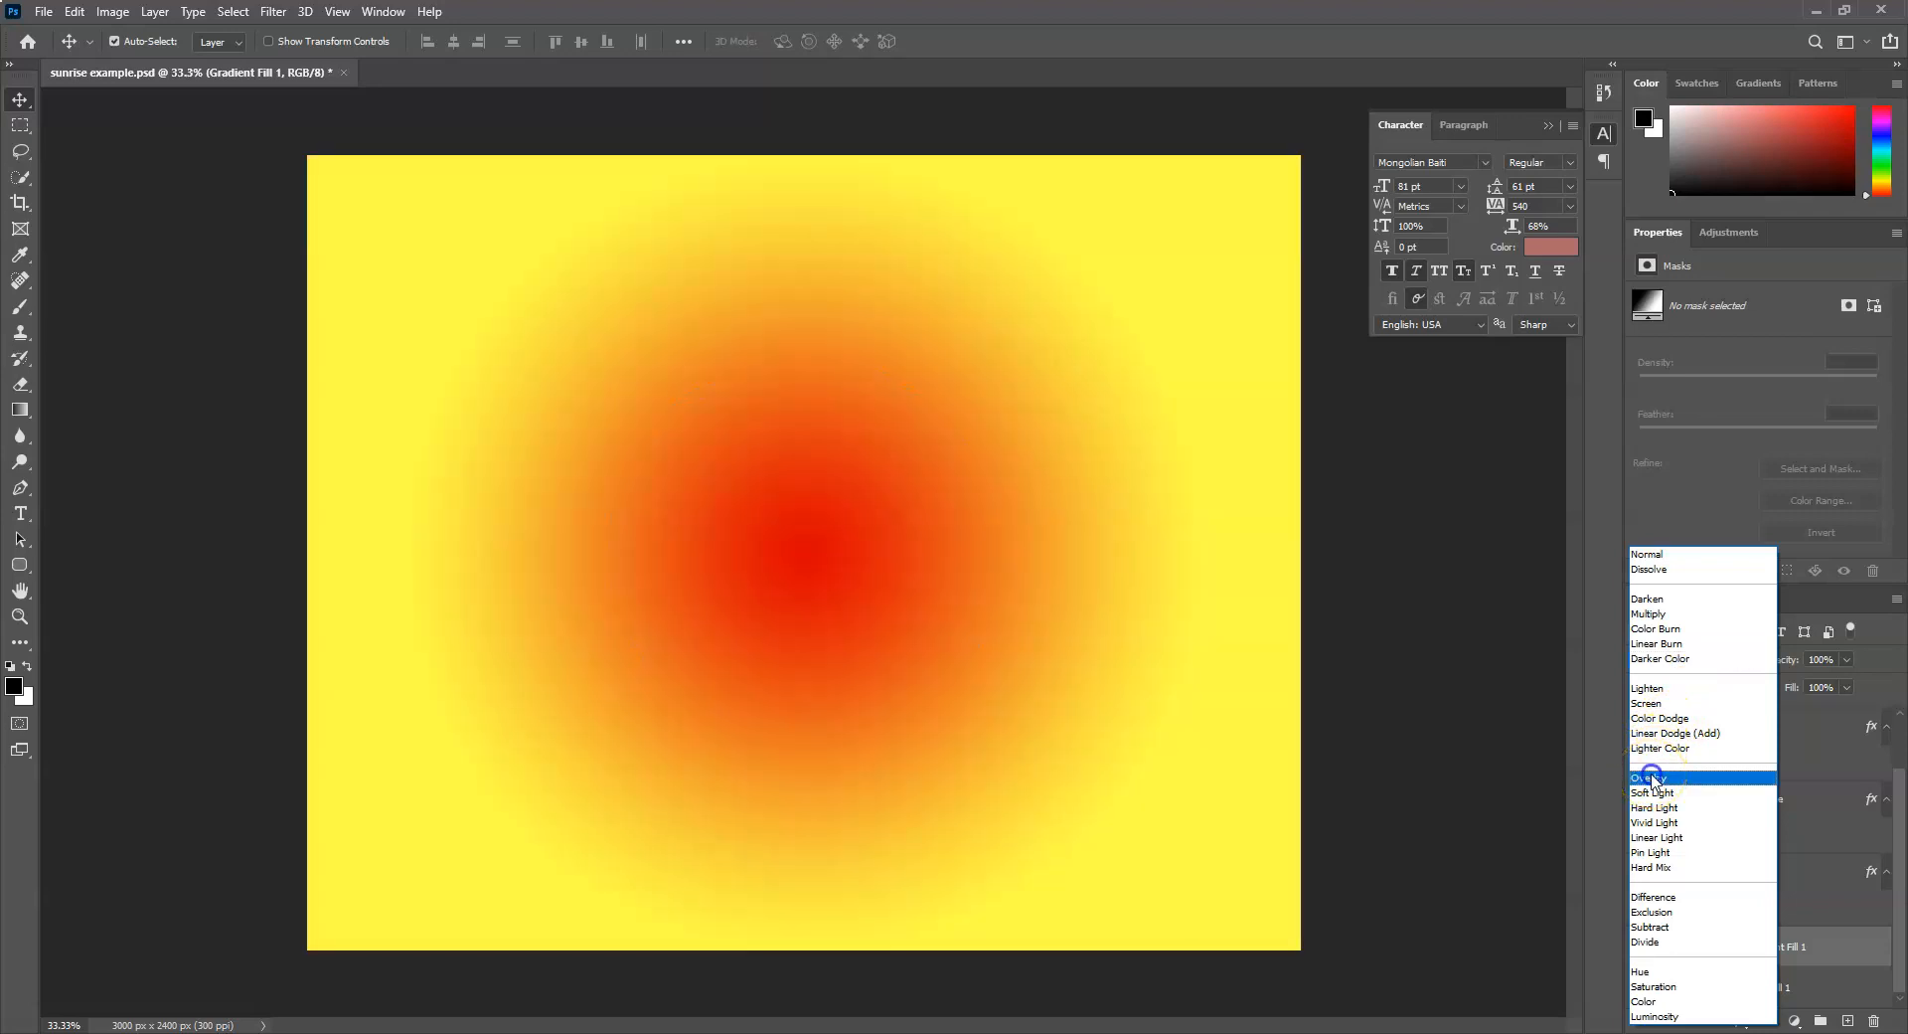
pyautogui.click(1653, 779)
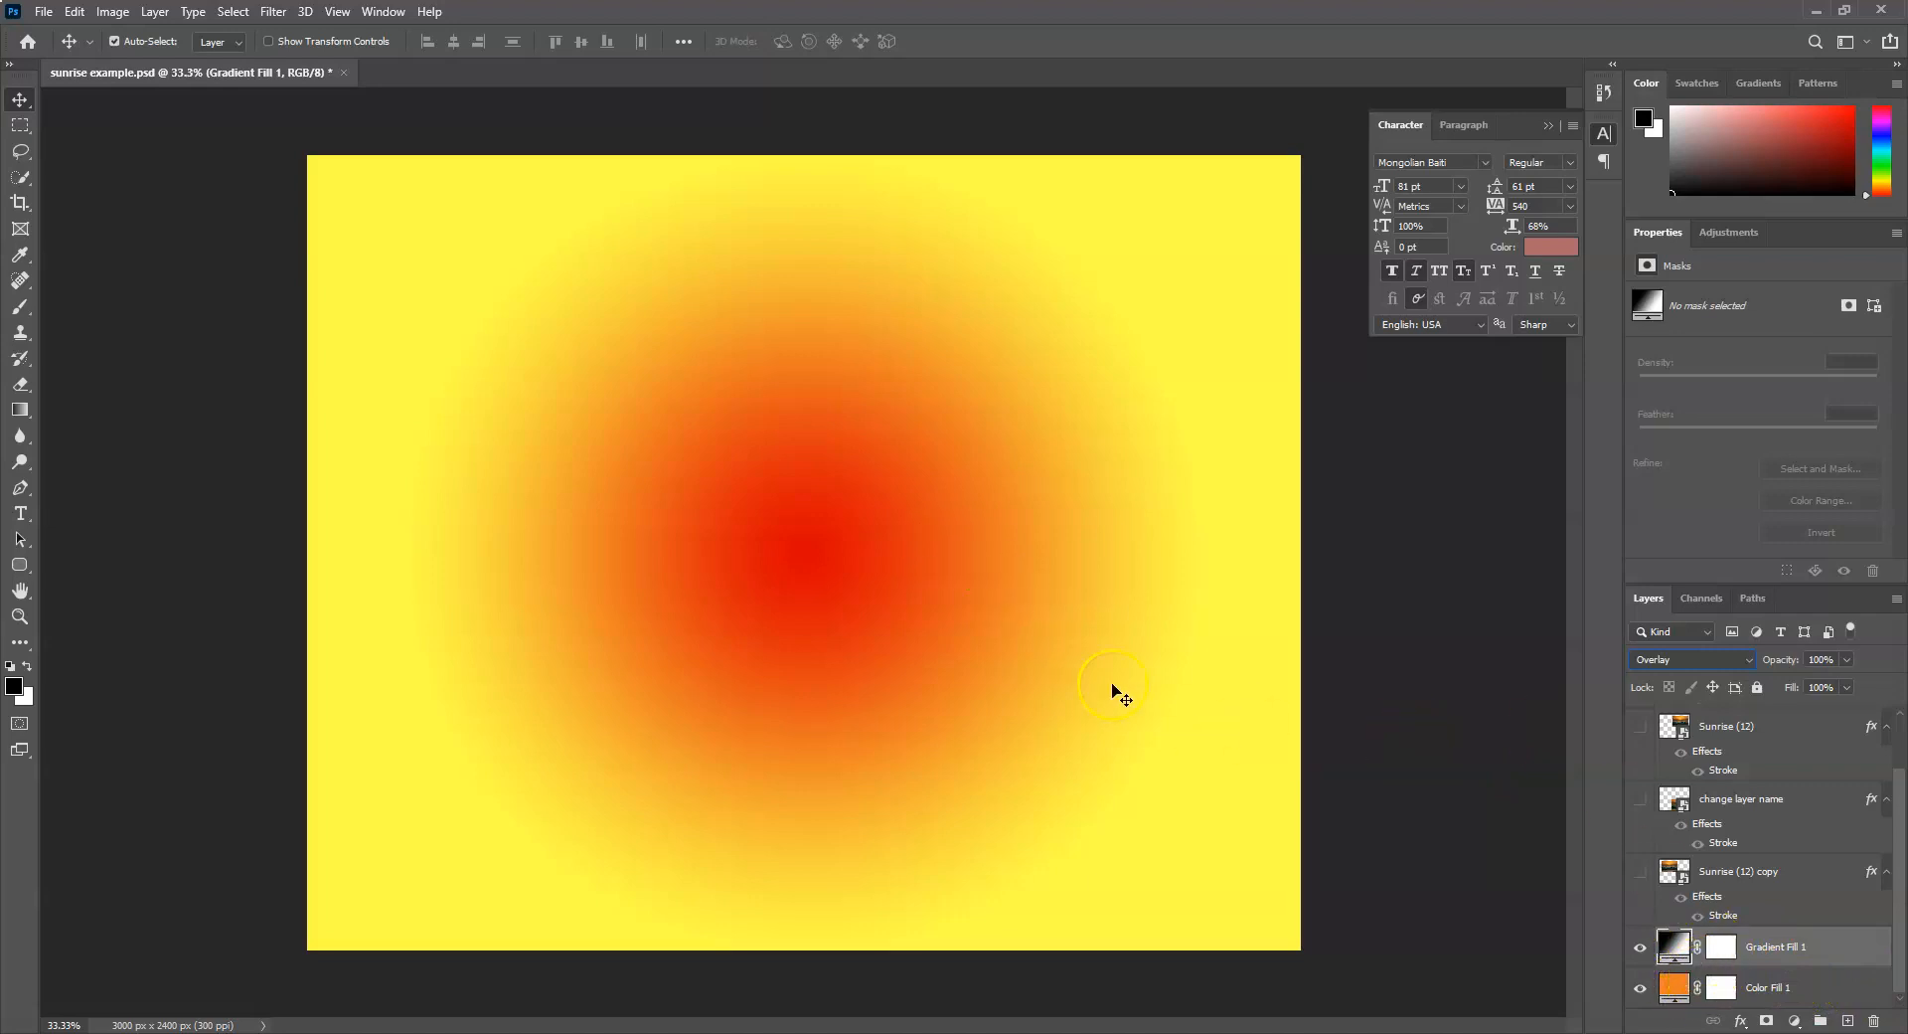
pyautogui.click(1749, 660)
pyautogui.click(1643, 553)
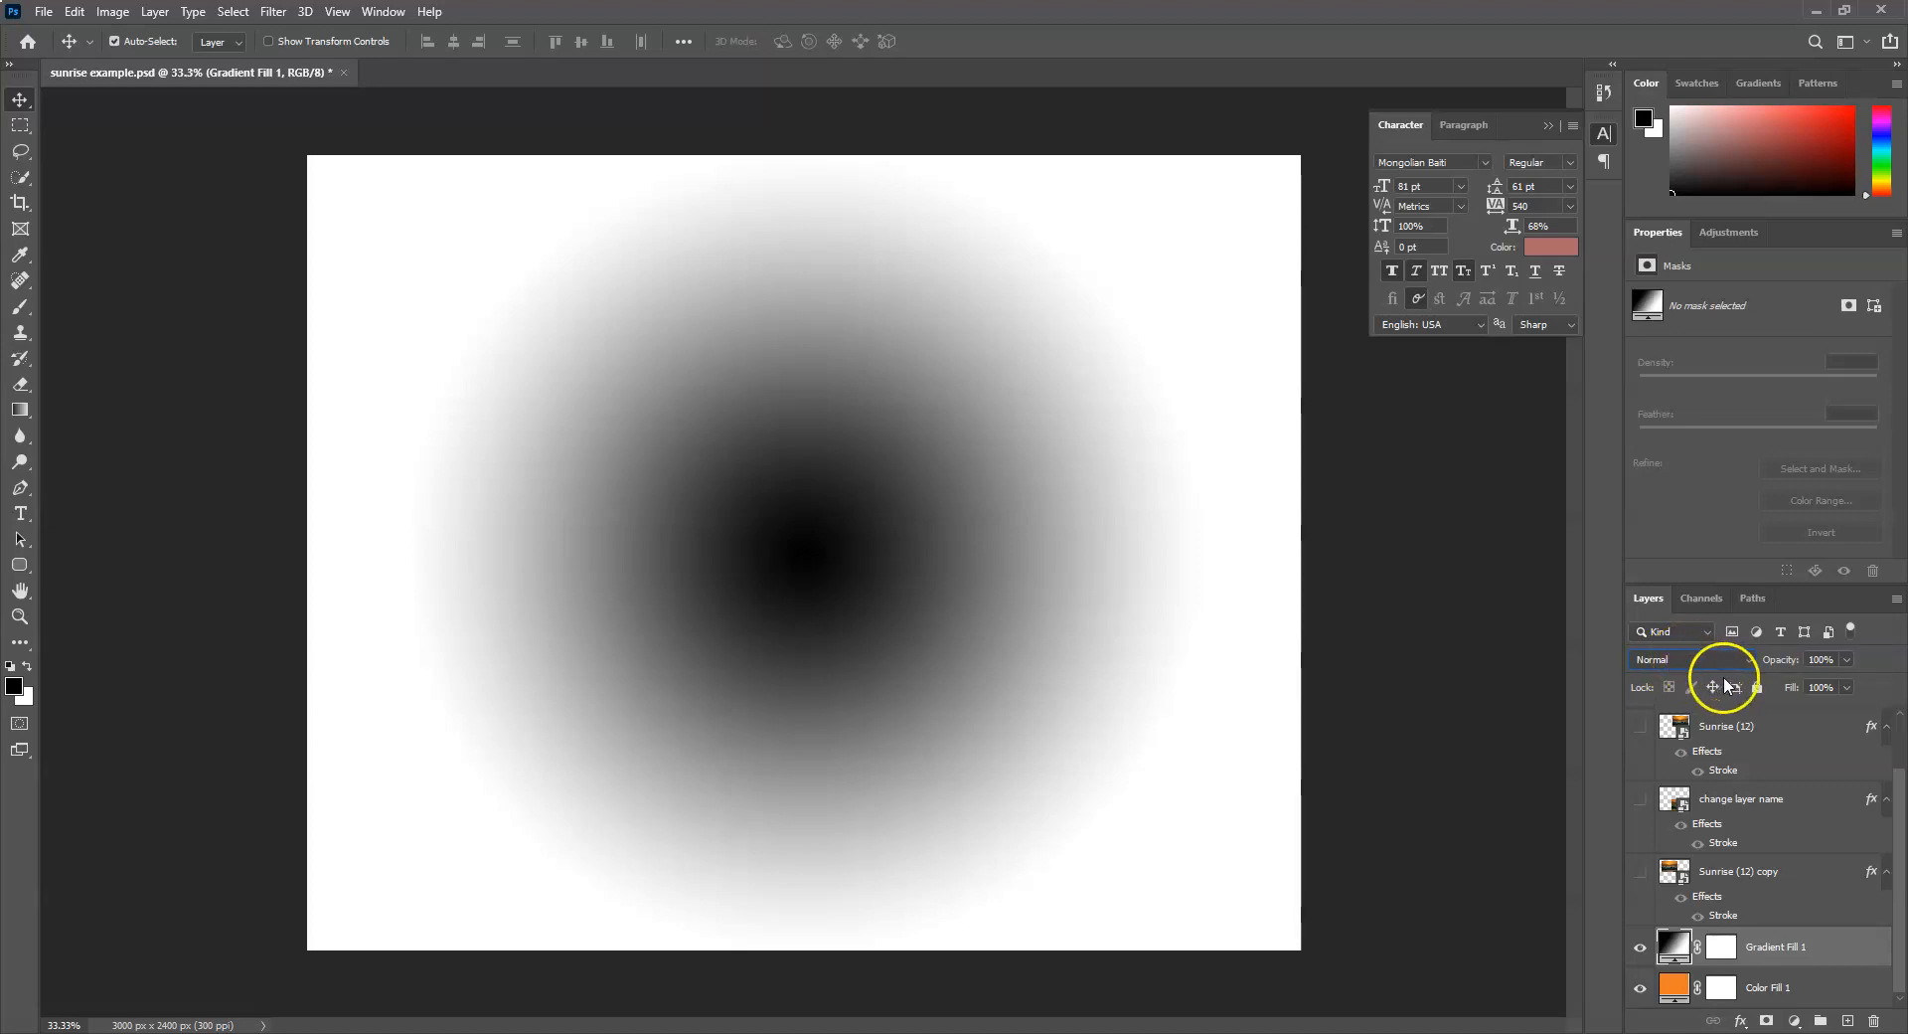
# Try reduced opacity values such as 20% and 41% on Gradient Fill 1, then restore 100%.
pyautogui.click(1845, 658)
pyautogui.moveTo(1844, 677); pyautogui.dragTo(1842, 681)
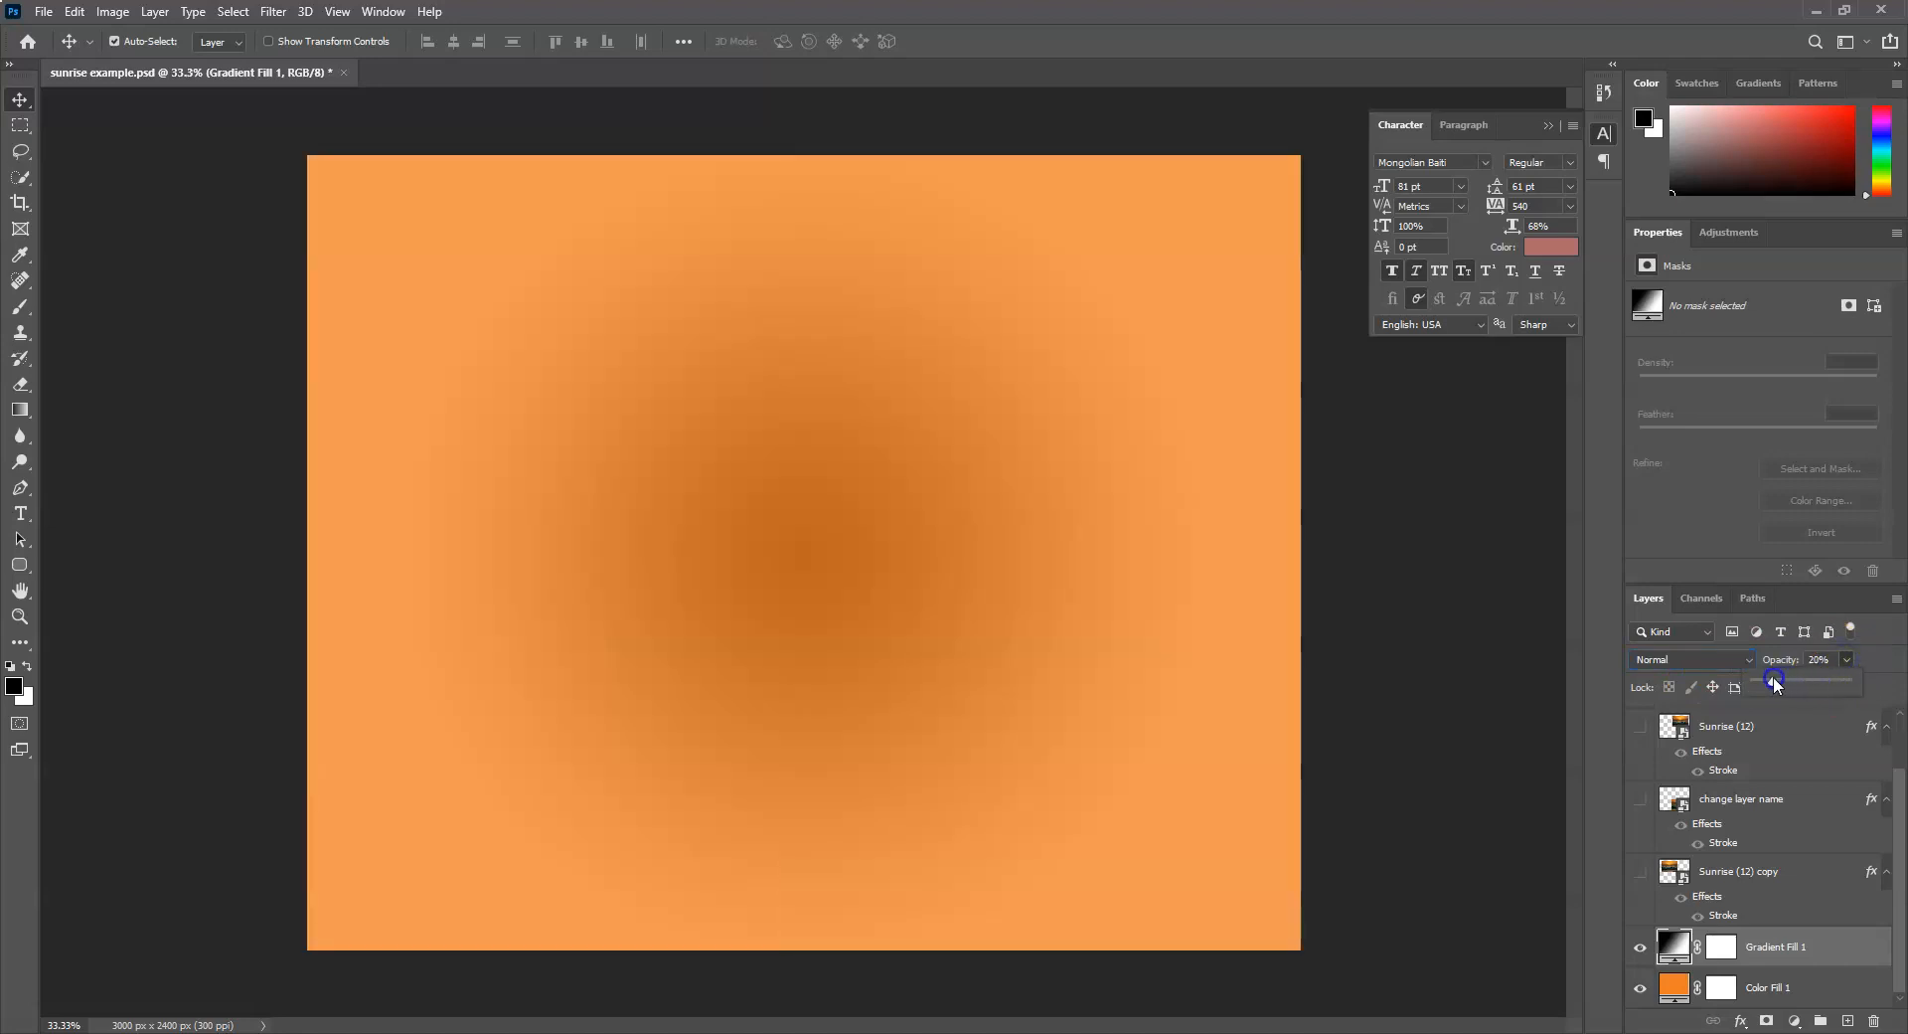
pyautogui.moveTo(1780, 684); pyautogui.dragTo(1779, 685)
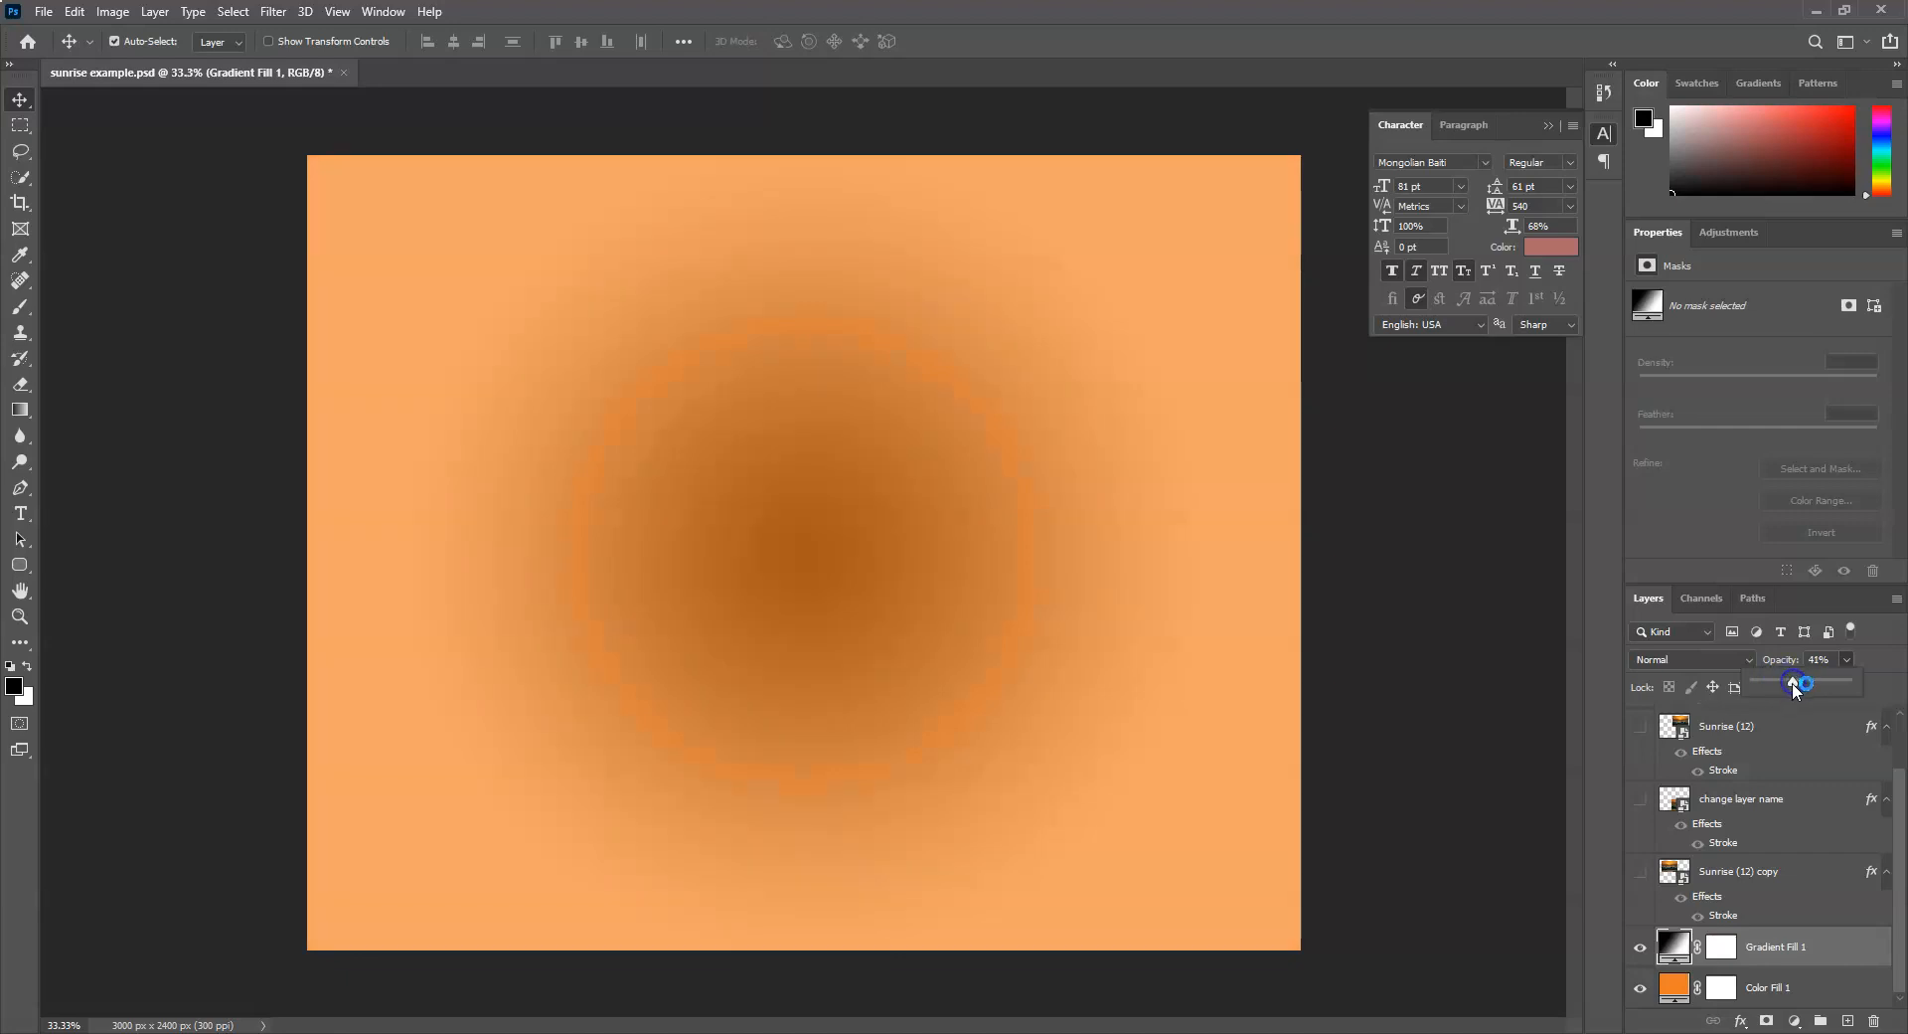
pyautogui.moveTo(1811, 689); pyautogui.dragTo(1878, 688)
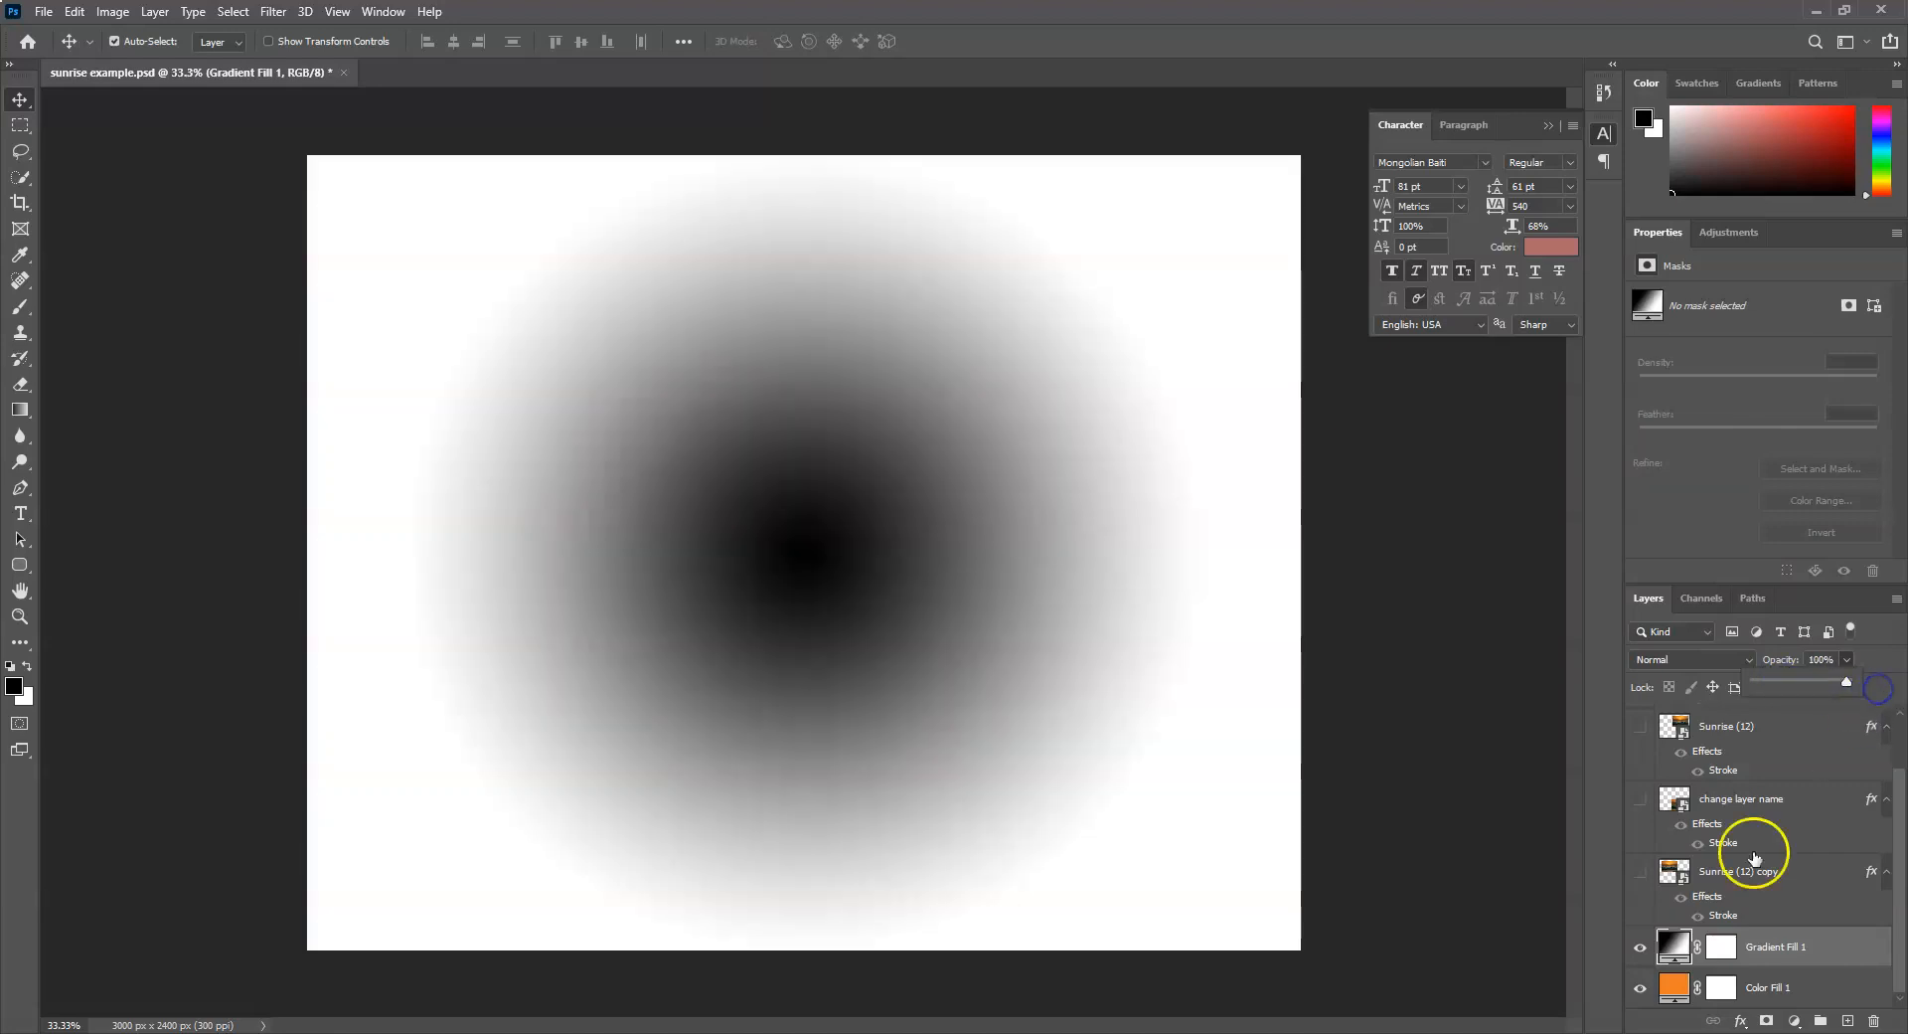
# Delete the Gradient Fill 1 layer.
pyautogui.click(1807, 944)
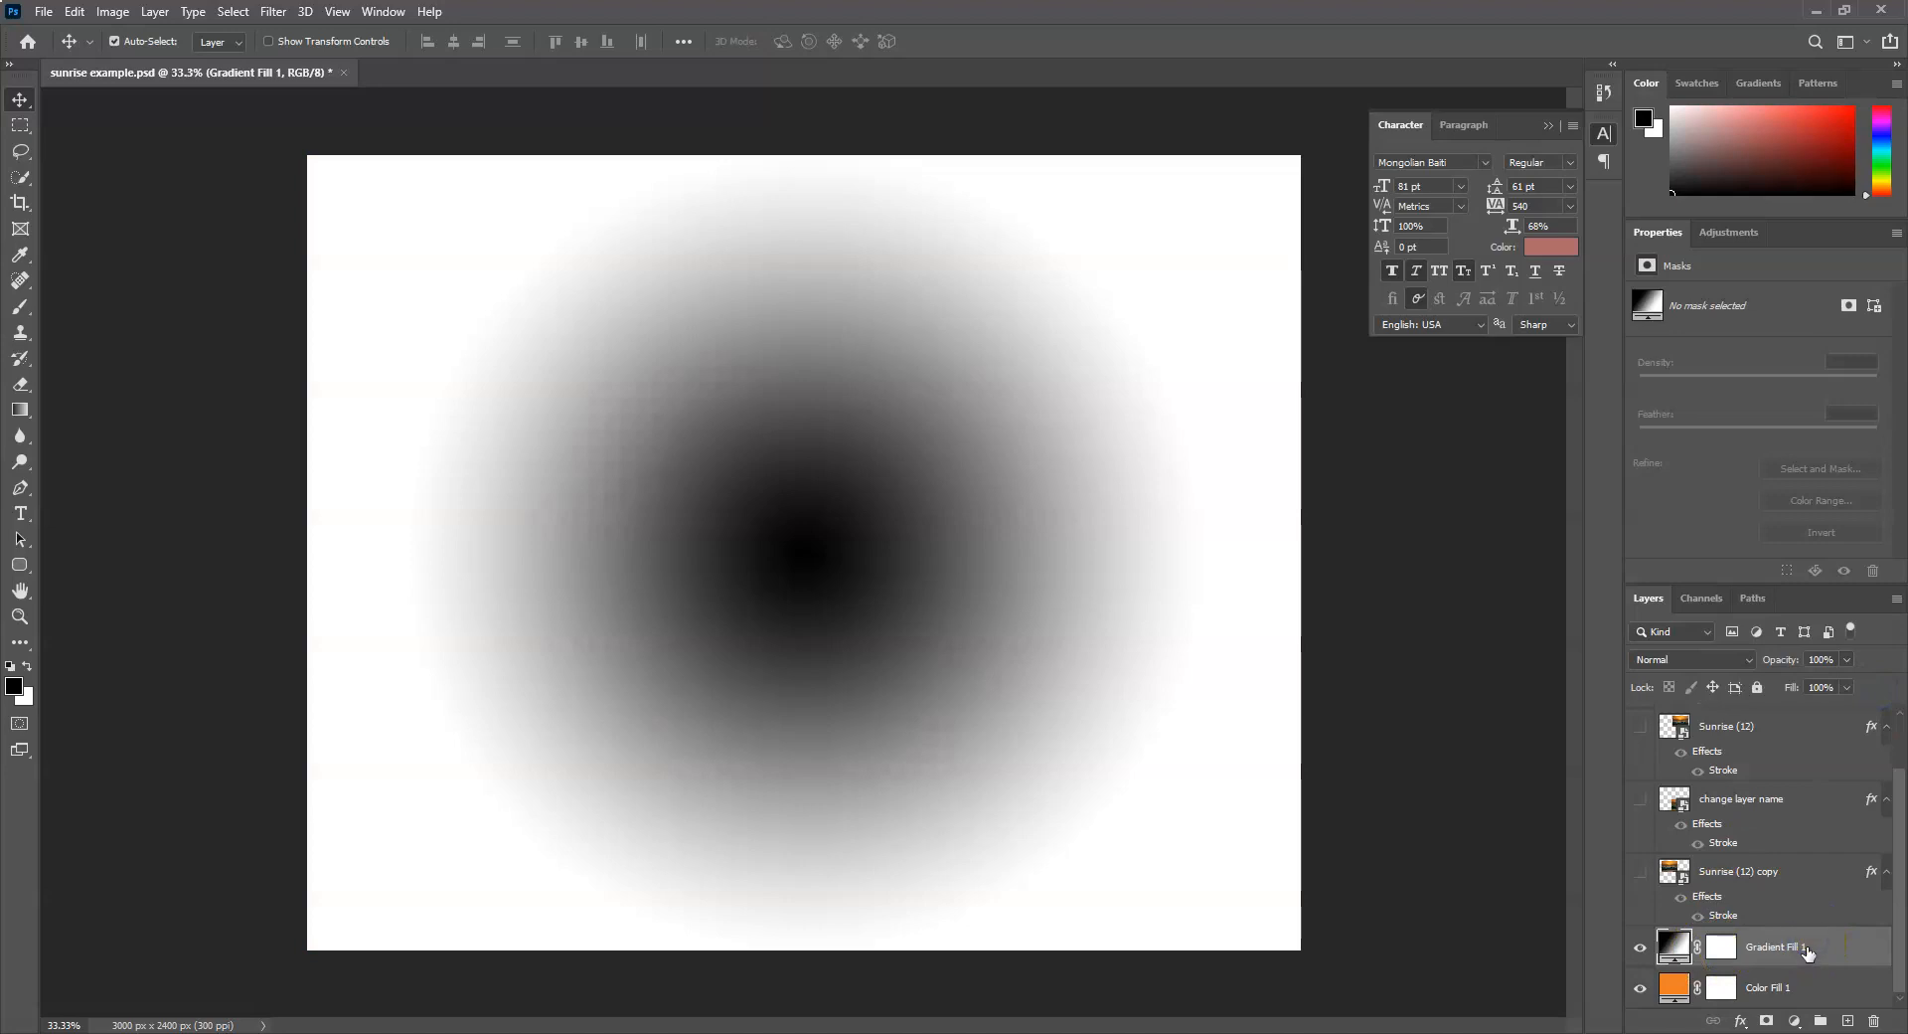
pyautogui.press('Delete')
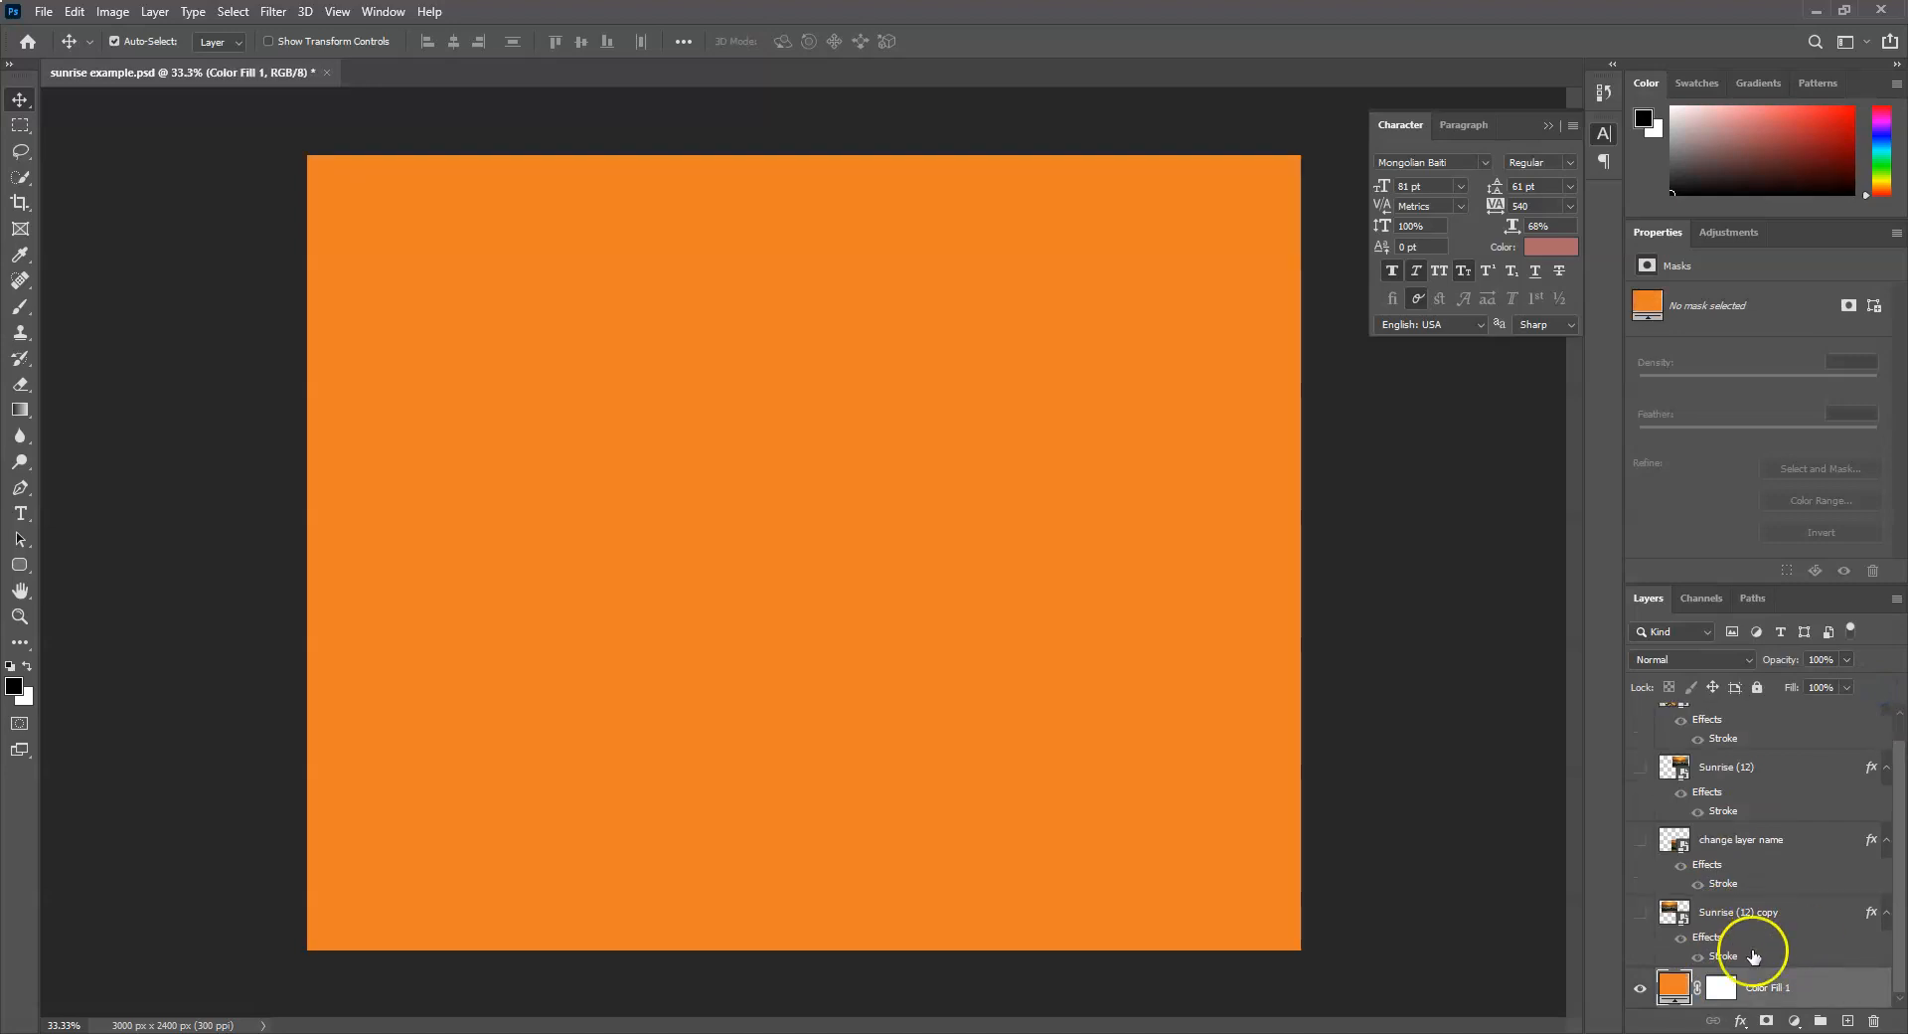
# Show the photo layers Sunrise (12) copy, change layer name, Sunrise (12) and DSC_3707 above the orange fill.
pyautogui.click(1640, 911)
pyautogui.click(1640, 838)
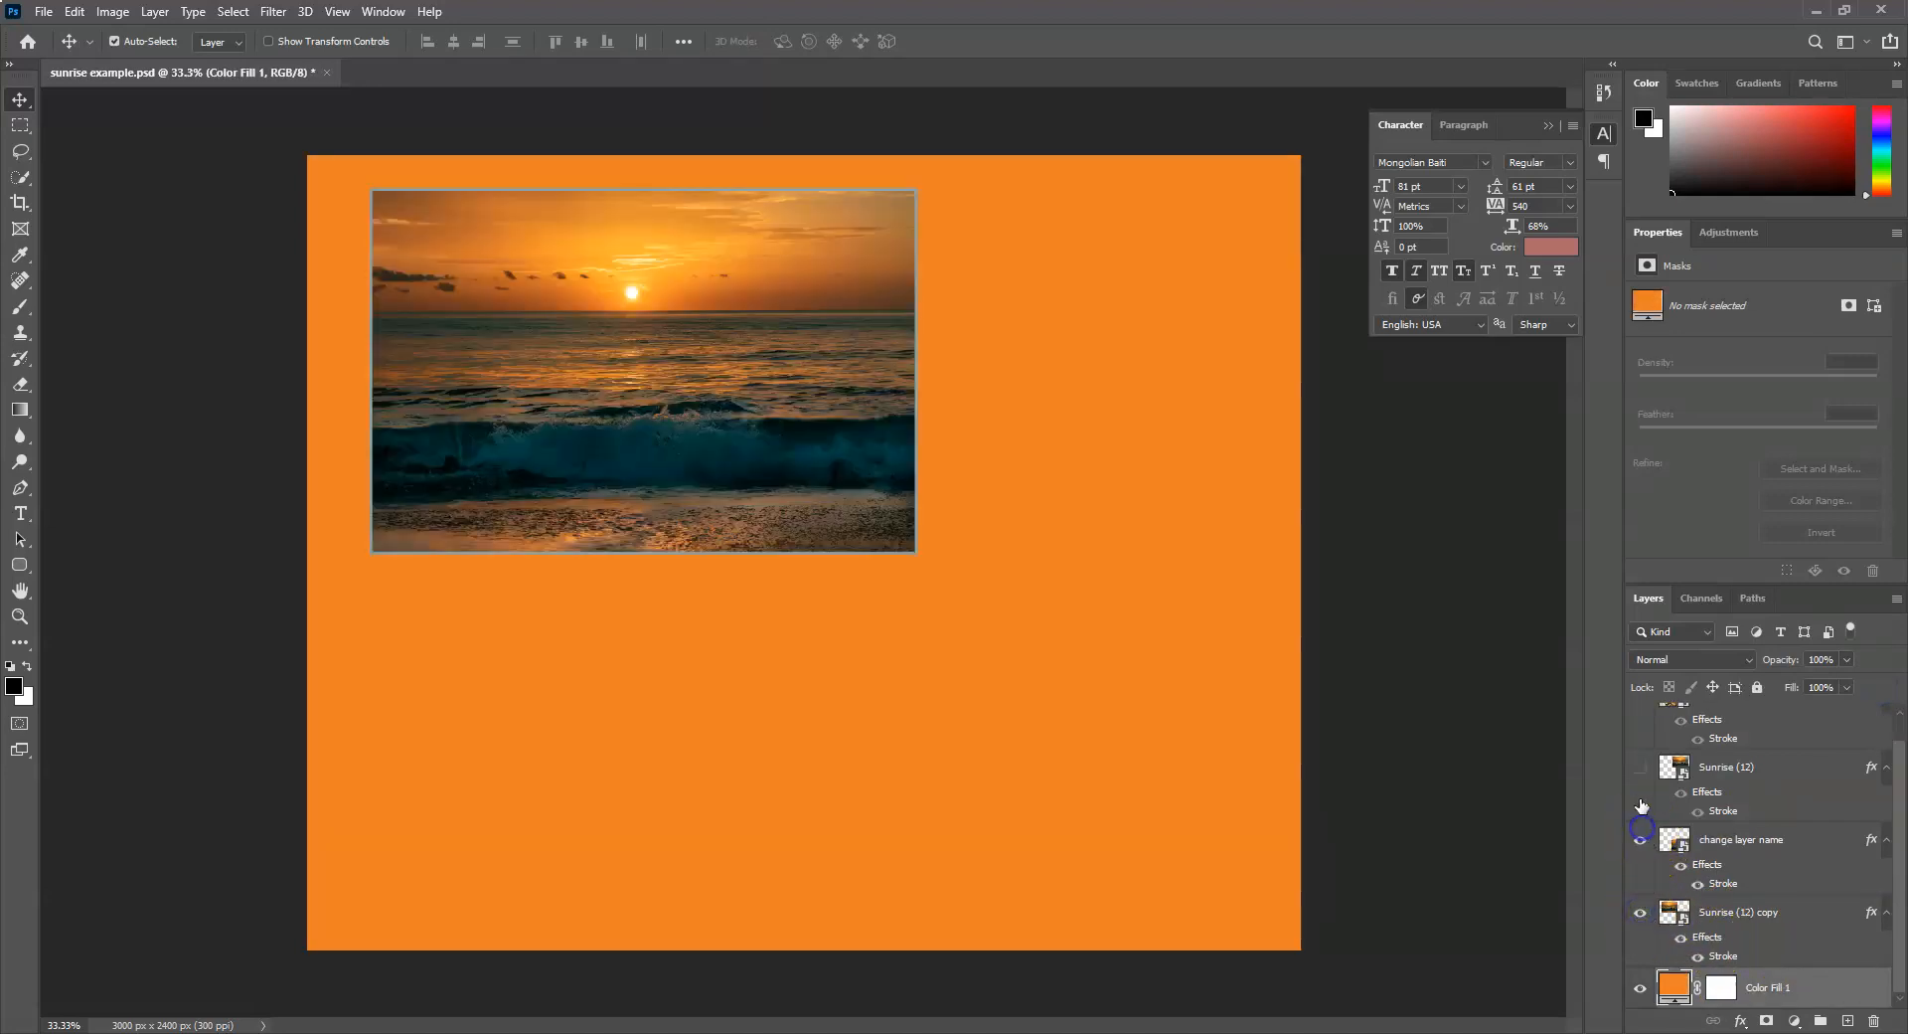
pyautogui.click(1640, 767)
pyautogui.scroll(1, 1660, 807)
pyautogui.click(1639, 720)
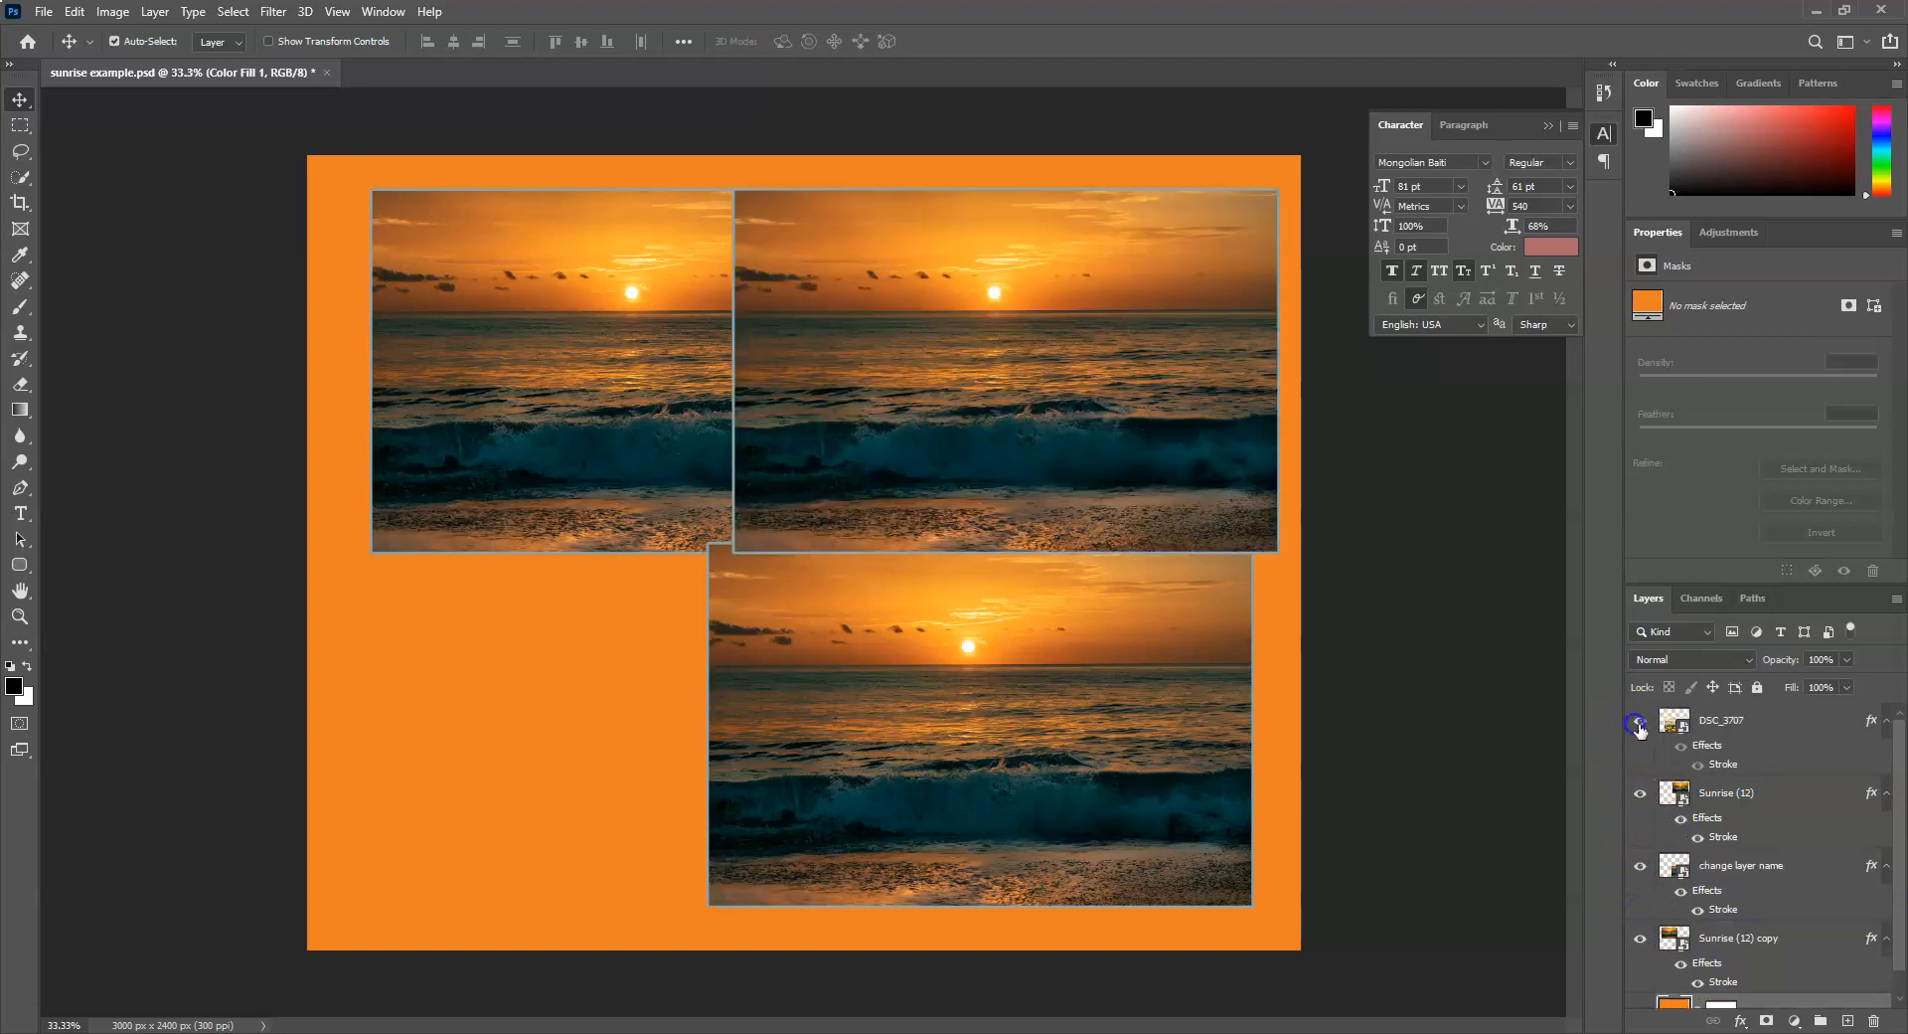